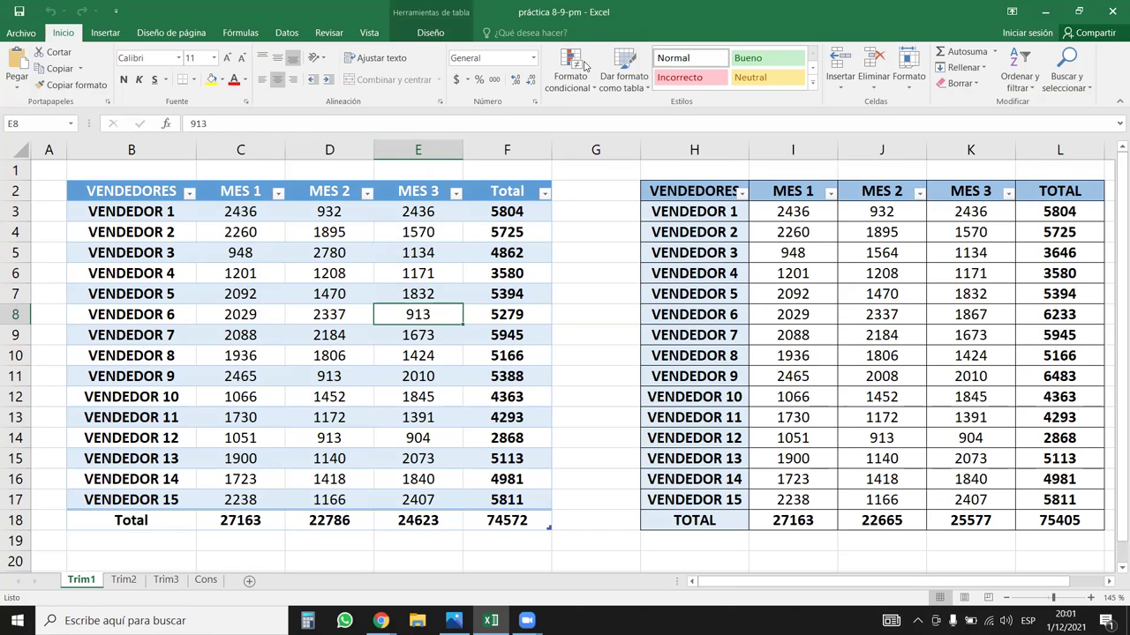
- Review the seller tables on sheets Trim1, Trim2 and Trim3 and the quarterly totals on sheet Cons
{"action": "left_click", "coordinate": [123, 580]}
{"action": "left_click", "coordinate": [81, 580]}
{"action": "left_click", "coordinate": [123, 581]}
{"action": "left_click", "coordinate": [166, 581]}
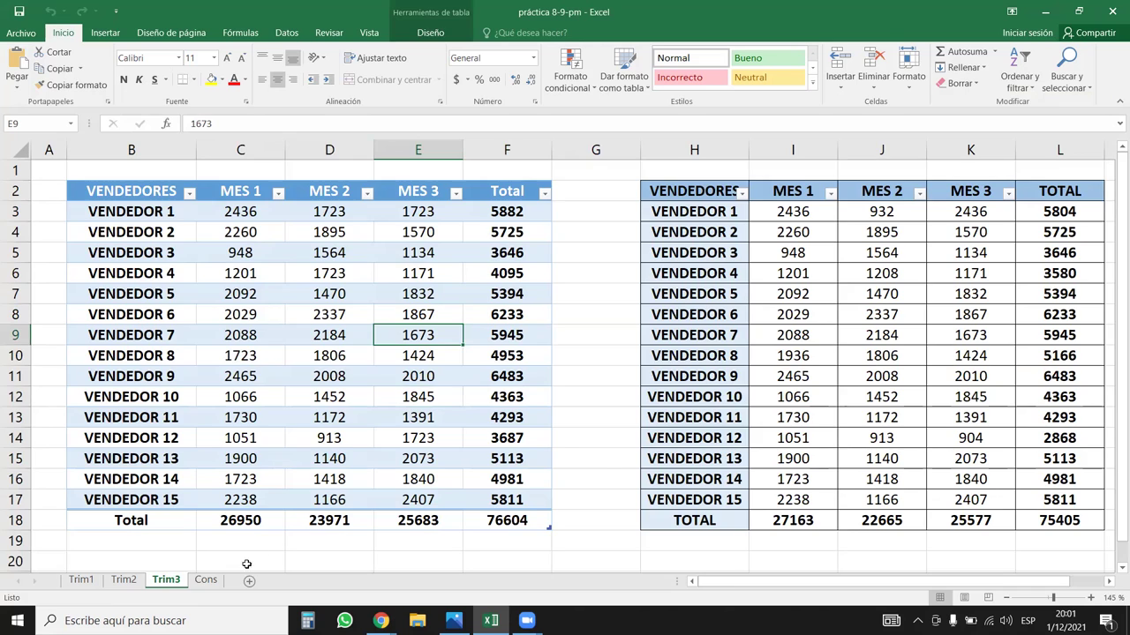
{"action": "left_click", "coordinate": [209, 580]}
{"action": "left_click_drag", "start_coordinate": [374, 240], "coordinate": [374, 327]}
{"action": "left_click", "coordinate": [374, 328]}
{"action": "left_click_drag", "start_coordinate": [318, 243], "coordinate": [383, 334]}
{"action": "left_click", "coordinate": [452, 411]}
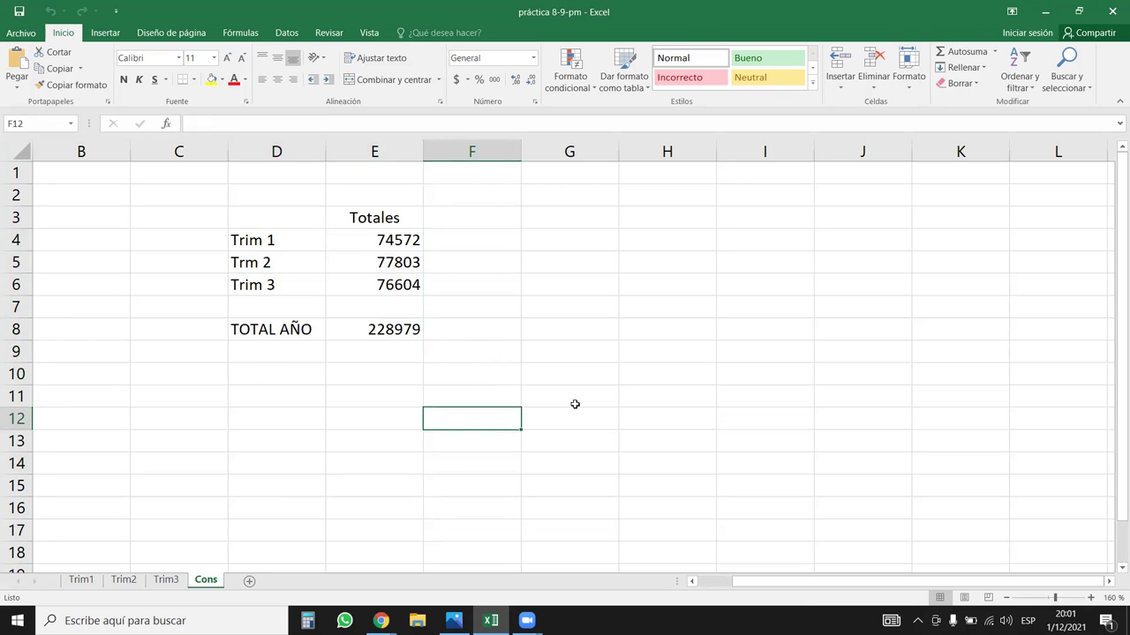
{"action": "left_click", "coordinate": [167, 583]}
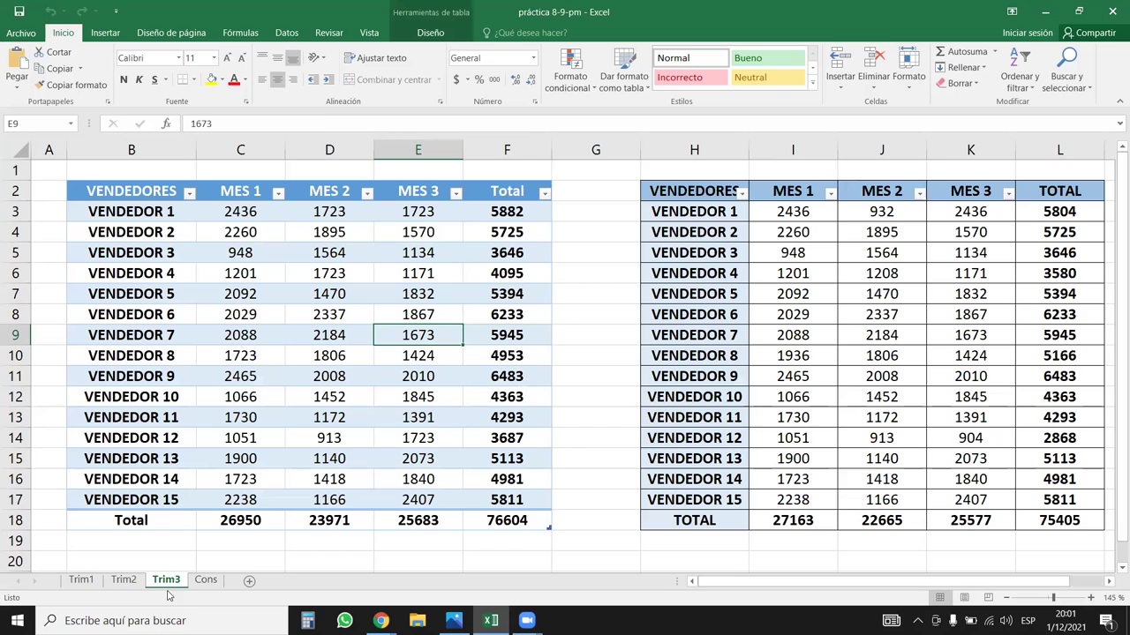
{"action": "left_click", "coordinate": [124, 583]}
{"action": "left_click", "coordinate": [81, 581]}
- Delete the sheets Trim2, Trim3 and Cons together, leaving only Trim1 in the workbook
{"action": "left_click", "coordinate": [123, 581]}
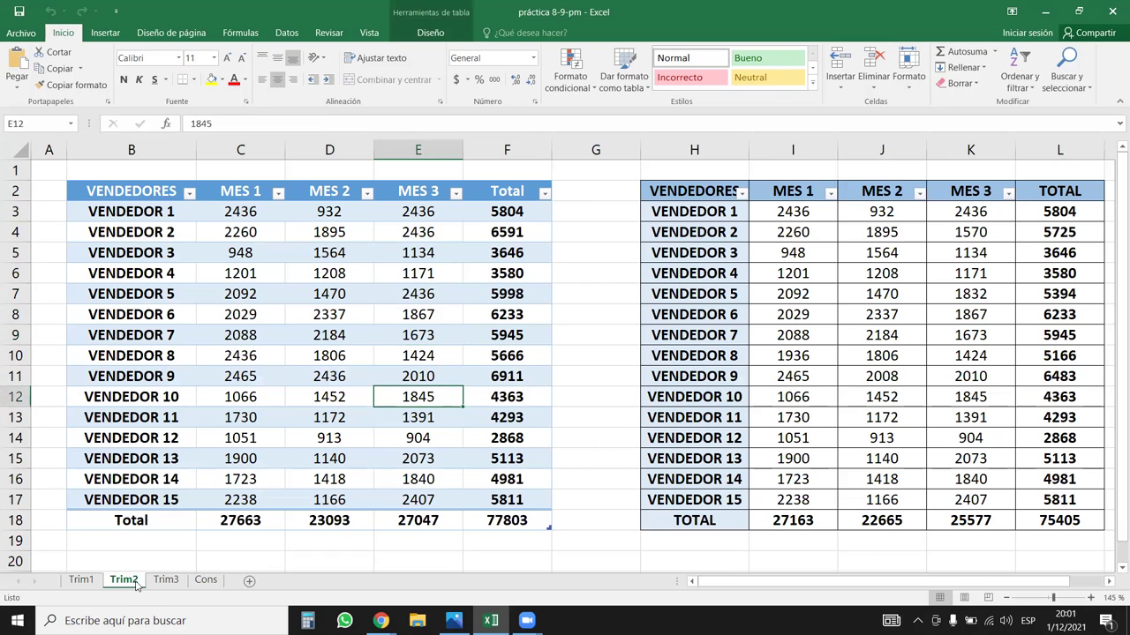
{"action": "left_click", "coordinate": [208, 584], "text": "shift"}
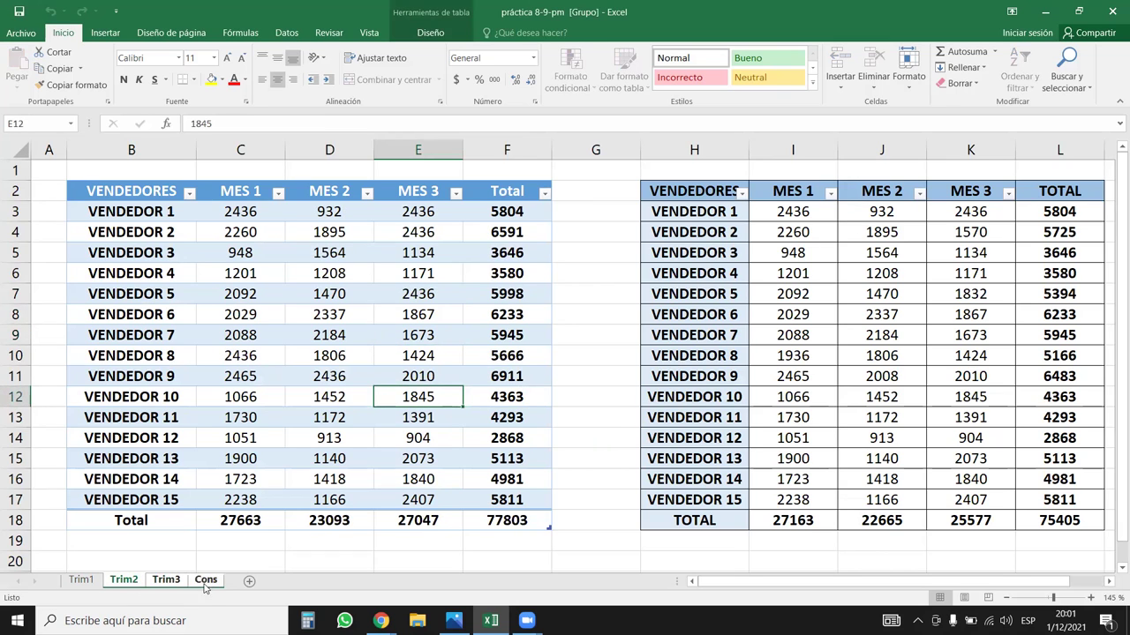
{"action": "right_click", "coordinate": [208, 584]}
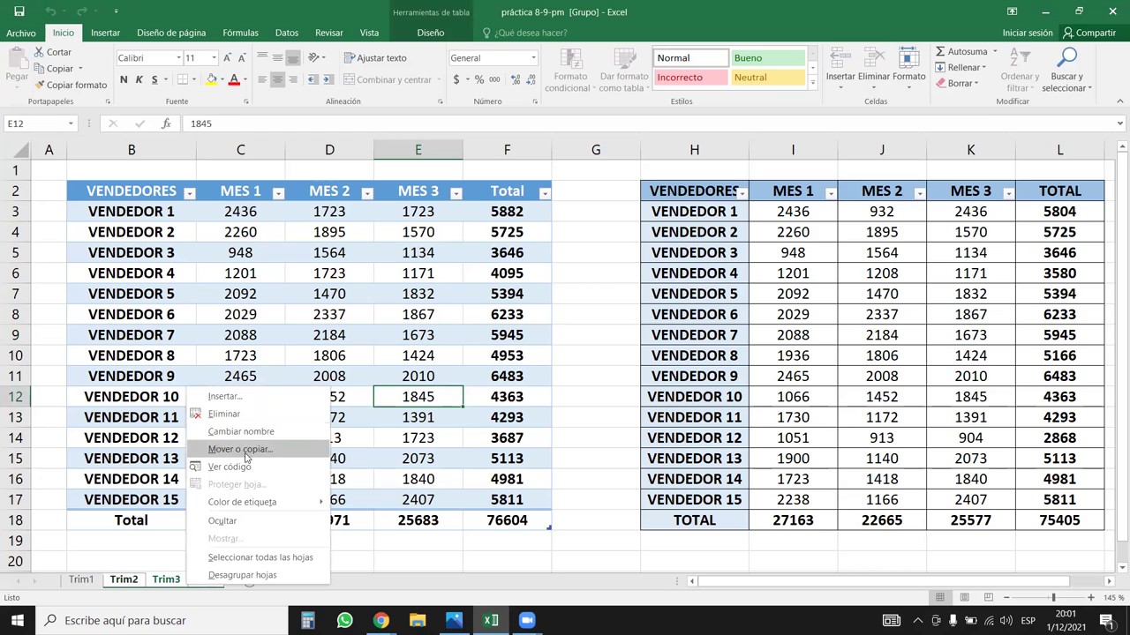
{"action": "left_click", "coordinate": [223, 414]}
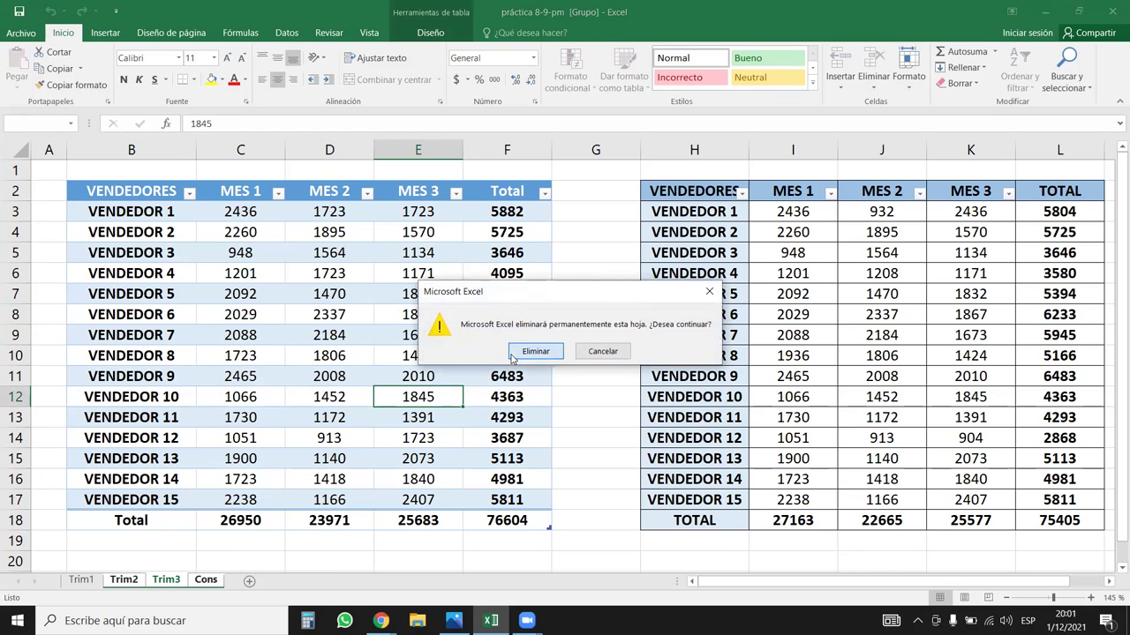
{"action": "left_click", "coordinate": [531, 352]}
- Rename the remaining sheet Trim1 as "Hoja 1"
{"action": "double_click", "coordinate": [81, 580]}
{"action": "key", "text": "BackSpace"}
{"action": "type", "text": "Hoja1"}
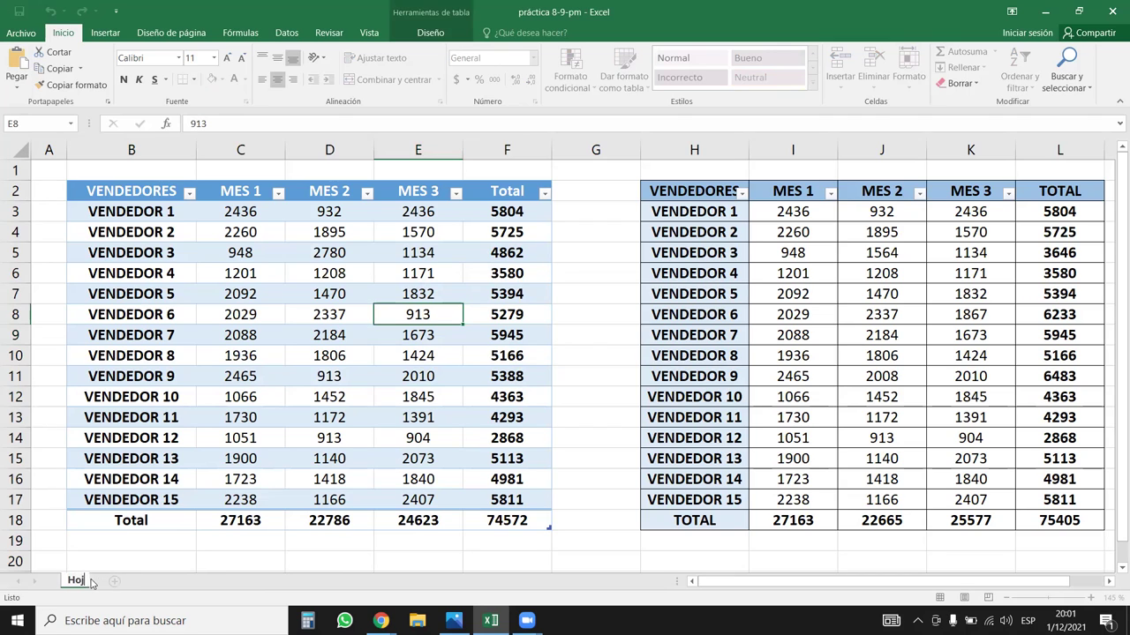
{"action": "key", "text": "Return"}
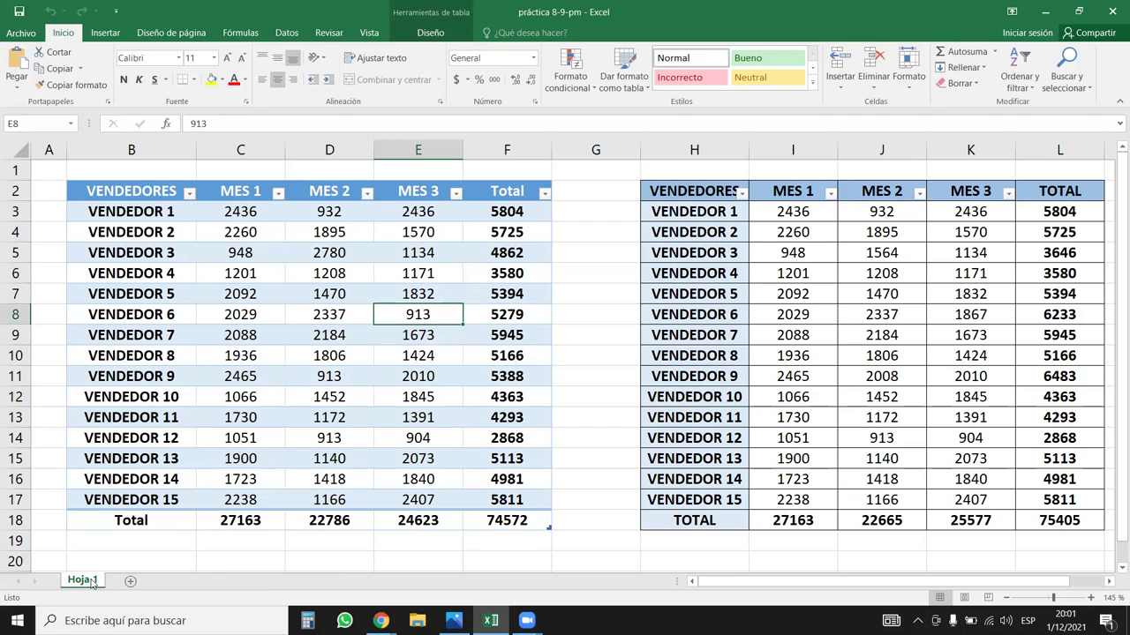
- Compare the total row of the plain range in H:L with that of the blue table in B:F
{"action": "left_click", "coordinate": [344, 395]}
{"action": "left_click", "coordinate": [578, 333]}
{"action": "left_click", "coordinate": [506, 293]}
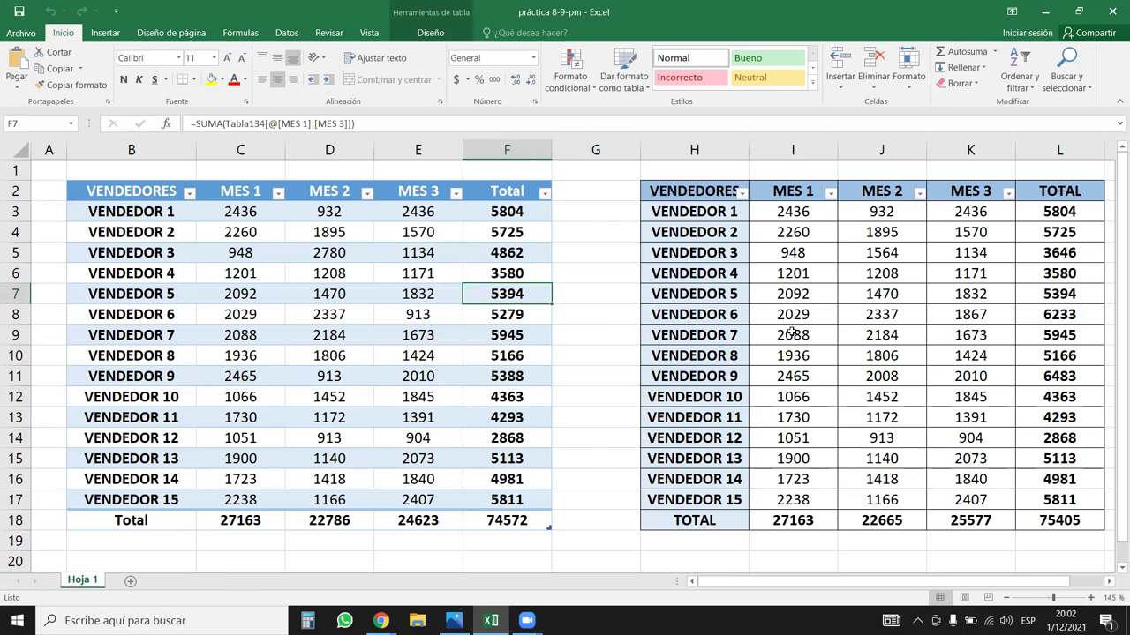
{"action": "left_click_drag", "start_coordinate": [679, 522], "coordinate": [1043, 521]}
{"action": "left_click_drag", "start_coordinate": [124, 522], "coordinate": [526, 535]}
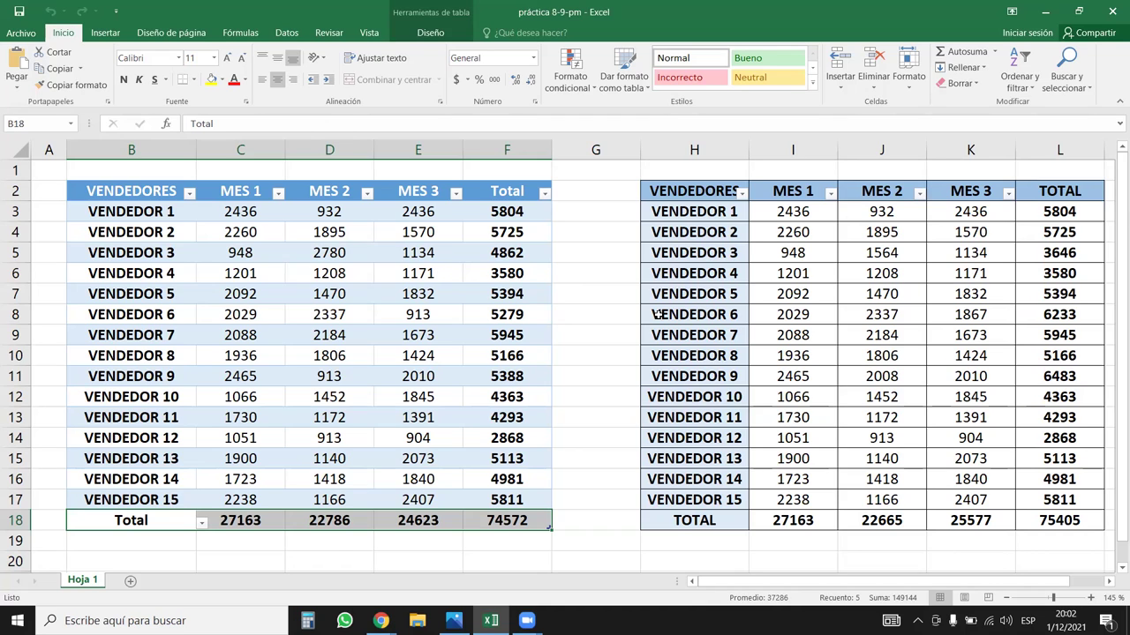
- Sort the blue table in B:F by its Total column from smallest to largest
{"action": "left_click", "coordinate": [497, 267]}
{"action": "left_click_drag", "start_coordinate": [521, 190], "coordinate": [513, 500]}
{"action": "left_click_drag", "start_coordinate": [498, 212], "coordinate": [519, 481]}
{"action": "left_click", "coordinate": [533, 461]}
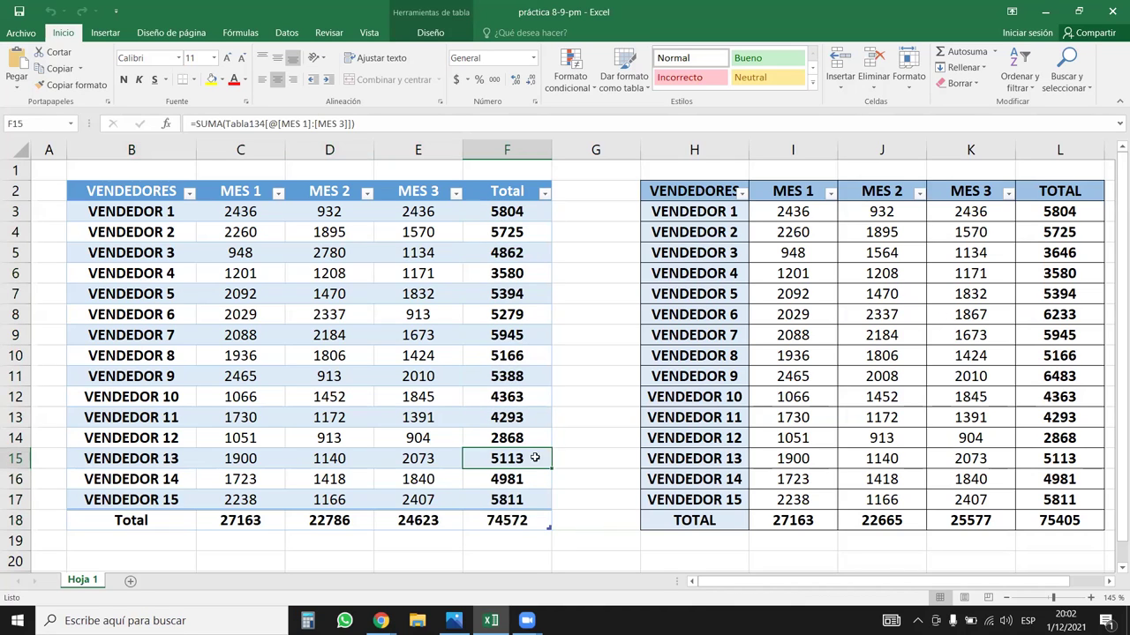
{"action": "left_click", "coordinate": [545, 194]}
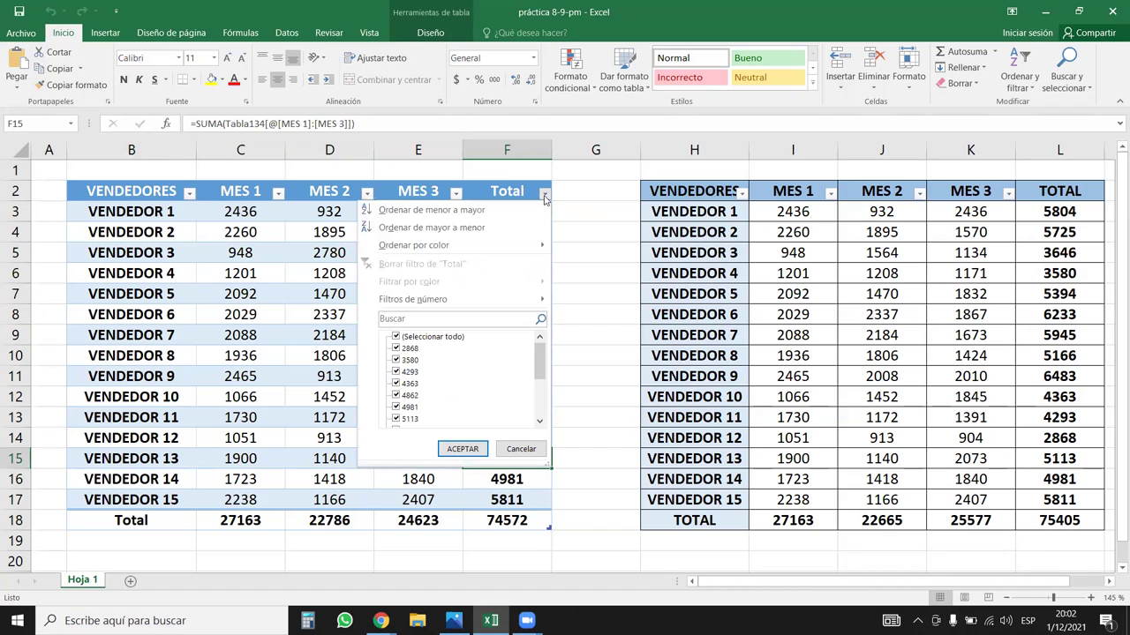
{"action": "left_click", "coordinate": [449, 215]}
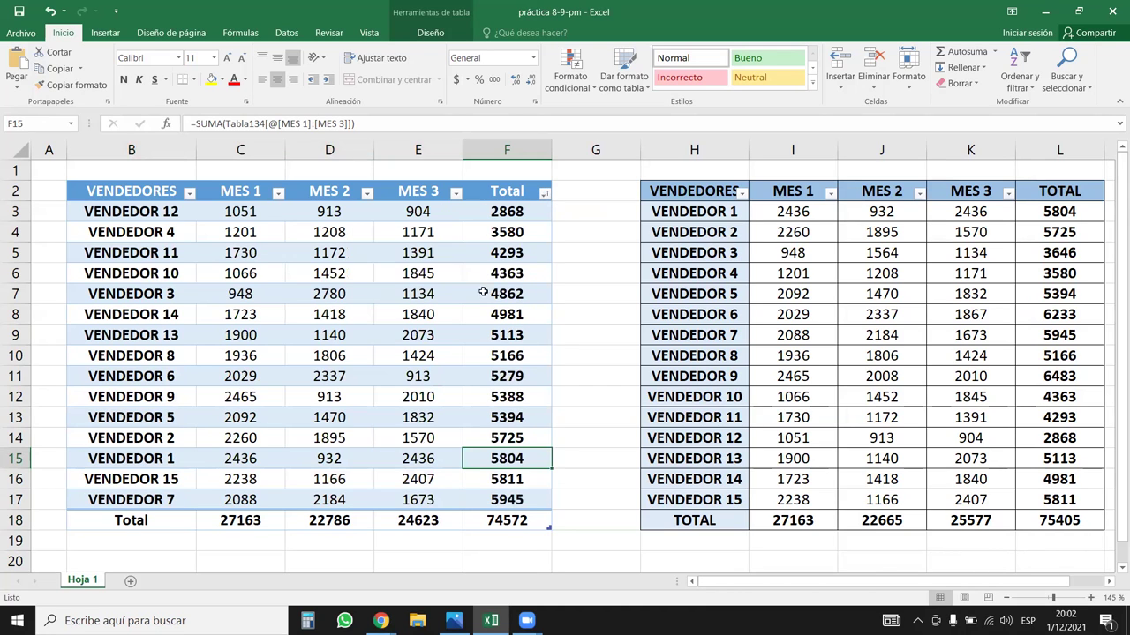
- Extend the header filters of the plain range in H:L to include the TOTAL column
{"action": "left_click_drag", "start_coordinate": [1076, 216], "coordinate": [1063, 463]}
{"action": "left_click", "coordinate": [1058, 239]}
{"action": "left_click", "coordinate": [1057, 191]}
{"action": "left_click_drag", "start_coordinate": [971, 191], "coordinate": [593, 274]}
{"action": "left_click", "coordinate": [594, 278]}
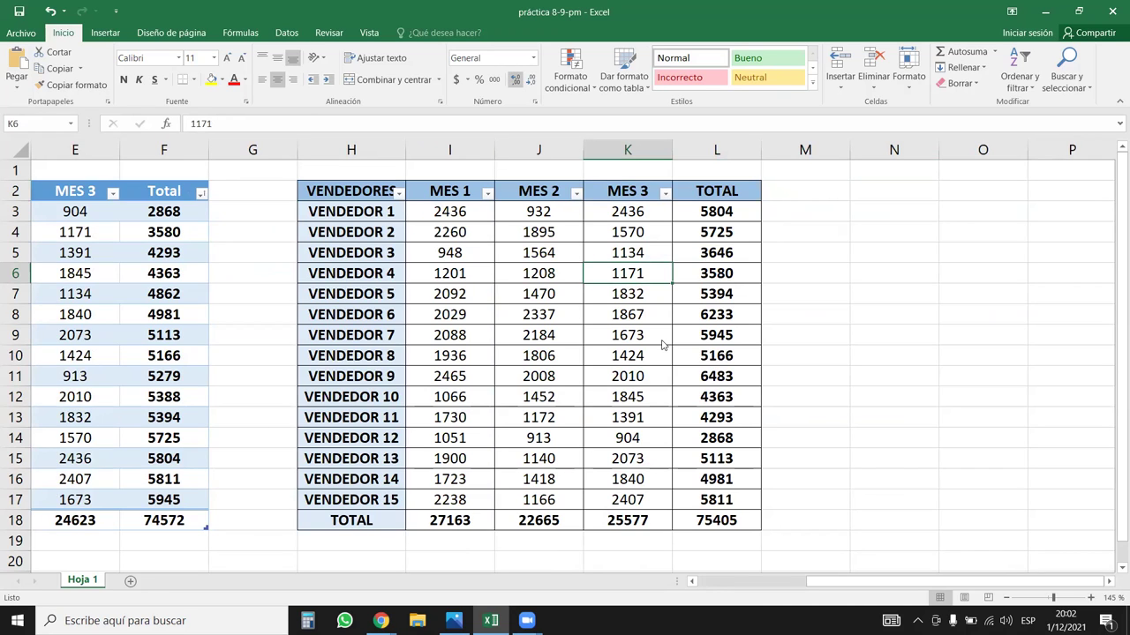
{"action": "left_click", "coordinate": [559, 277]}
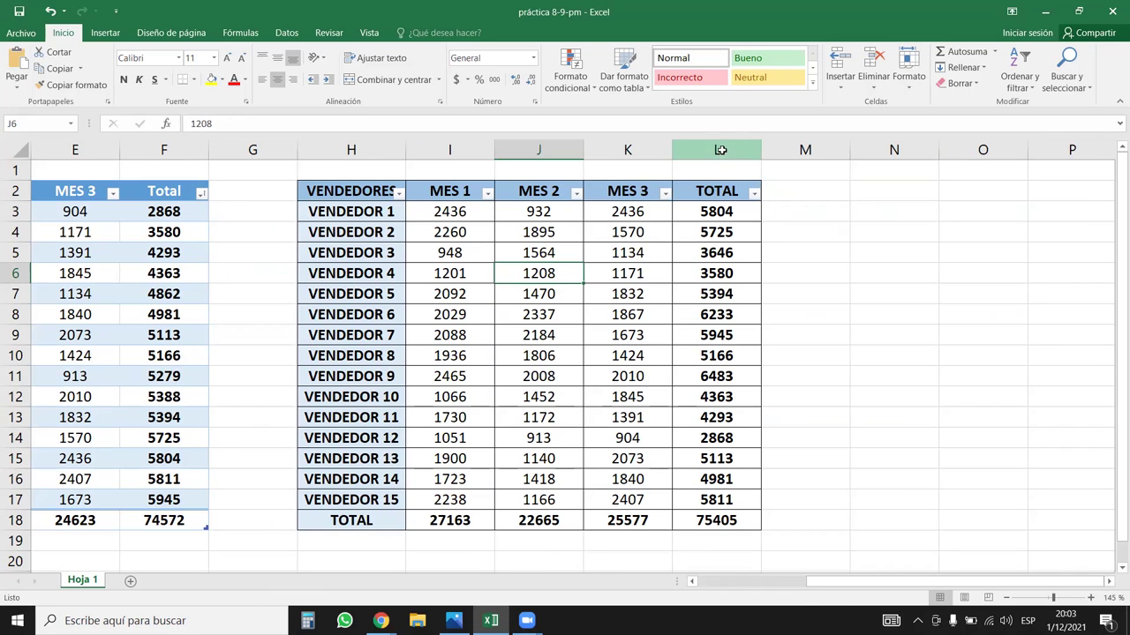
- Examine the TOTAL column and the filtered header row of the plain range in H:L
{"action": "left_click", "coordinate": [717, 150]}
{"action": "left_click", "coordinate": [729, 268]}
{"action": "left_click", "coordinate": [716, 150]}
{"action": "left_click_drag", "start_coordinate": [717, 191], "coordinate": [717, 397]}
{"action": "left_click", "coordinate": [609, 289]}
{"action": "left_click_drag", "start_coordinate": [375, 193], "coordinate": [649, 195]}
{"action": "left_click", "coordinate": [729, 274]}
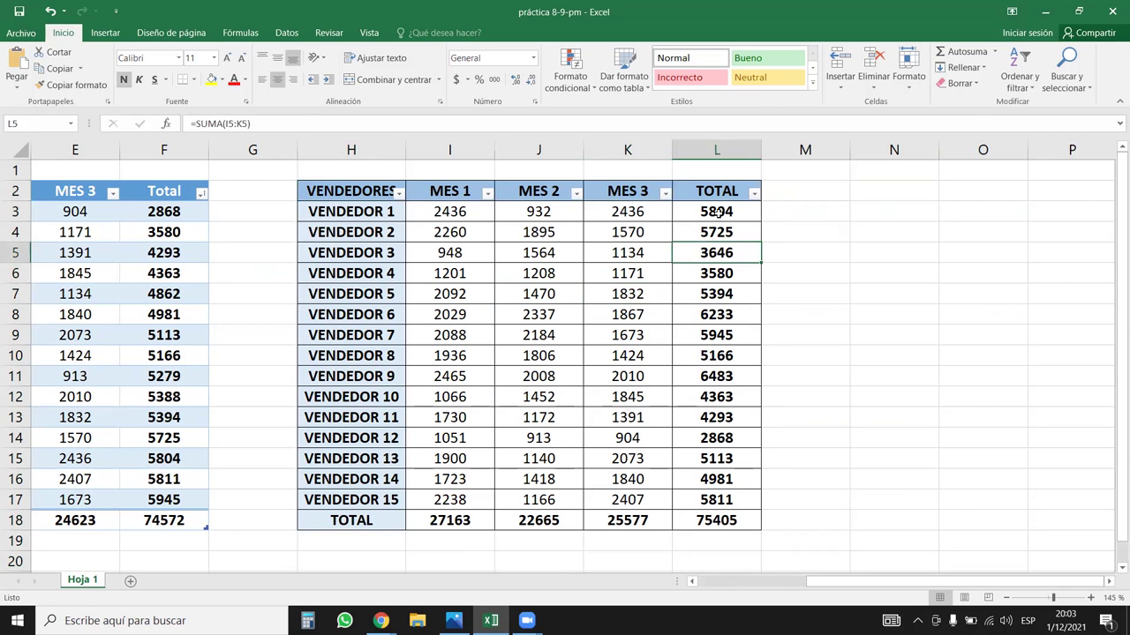
{"action": "left_click", "coordinate": [729, 150]}
{"action": "left_click", "coordinate": [738, 278]}
{"action": "left_click", "coordinate": [737, 278]}
{"action": "left_click_drag", "start_coordinate": [732, 197], "coordinate": [737, 309]}
{"action": "left_click", "coordinate": [568, 227]}
{"action": "left_click", "coordinate": [726, 193]}
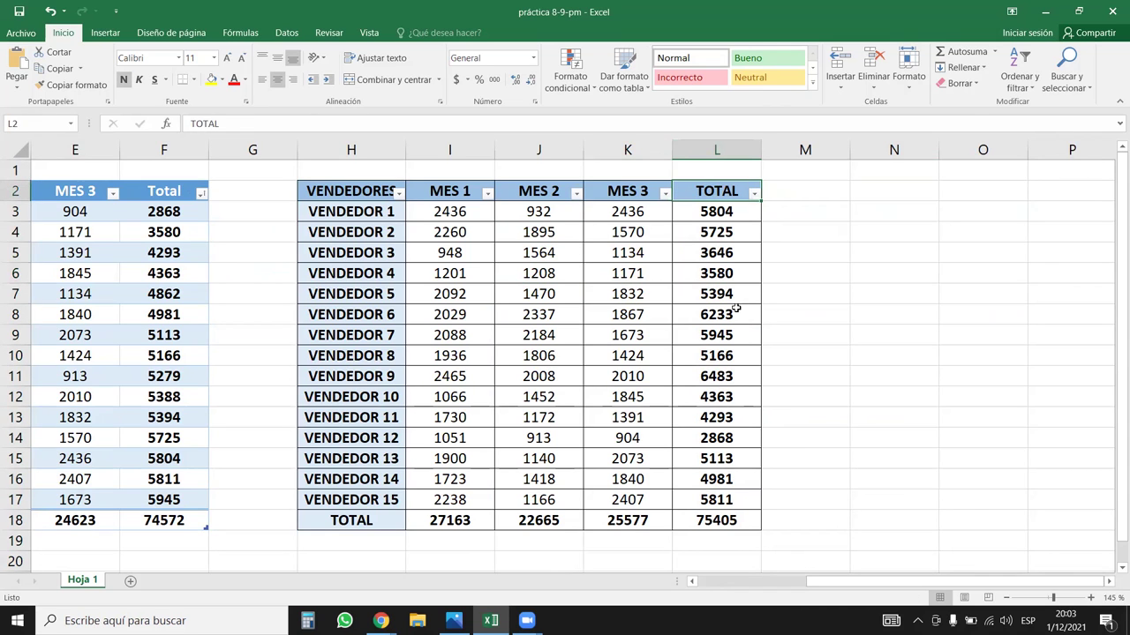
- Sort the plain range in H:L by its TOTAL column from smallest to largest
{"action": "left_click", "coordinate": [725, 276]}
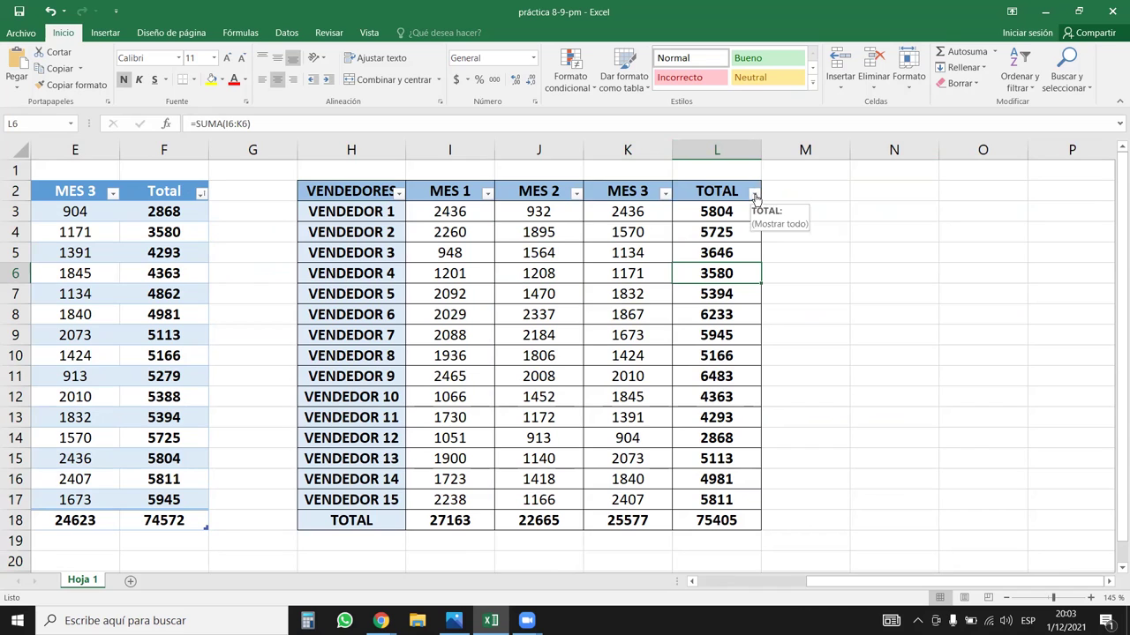
{"action": "left_click", "coordinate": [756, 194]}
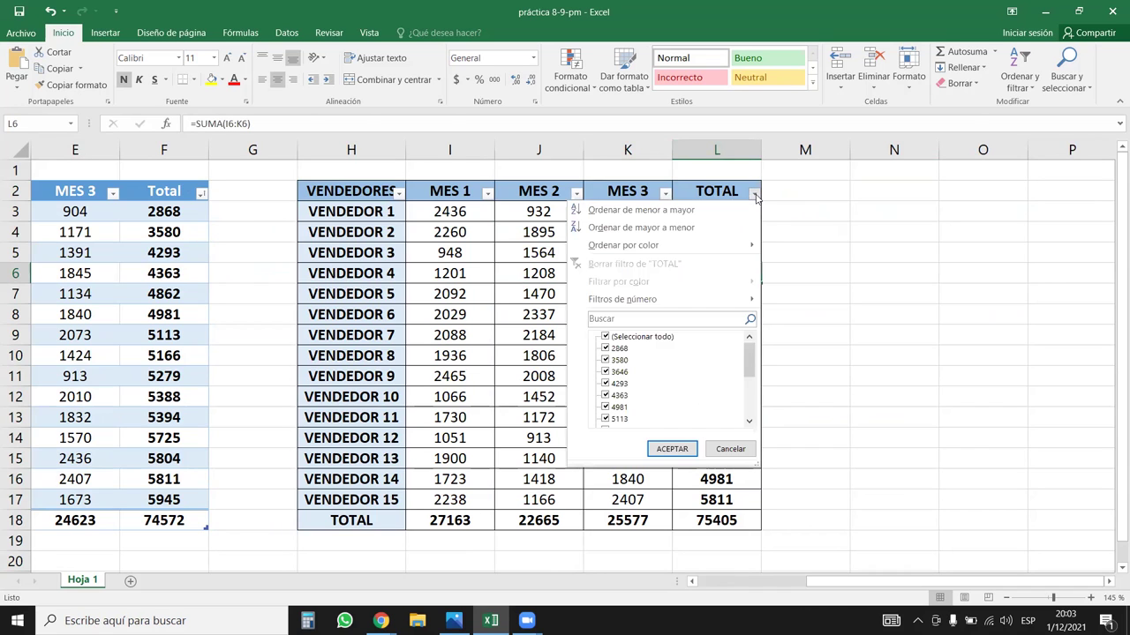
{"action": "left_click", "coordinate": [688, 212]}
{"action": "left_click", "coordinate": [716, 234]}
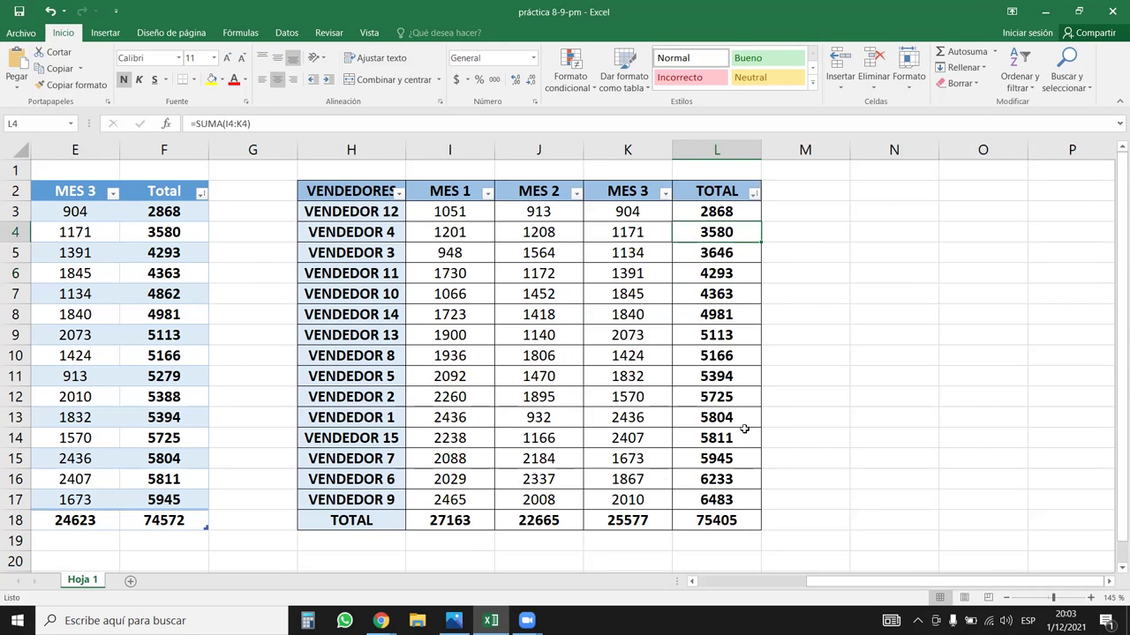
- Compare the sorted sellers and monthly values in the two tables
{"action": "left_click_drag", "start_coordinate": [852, 585], "coordinate": [649, 612]}
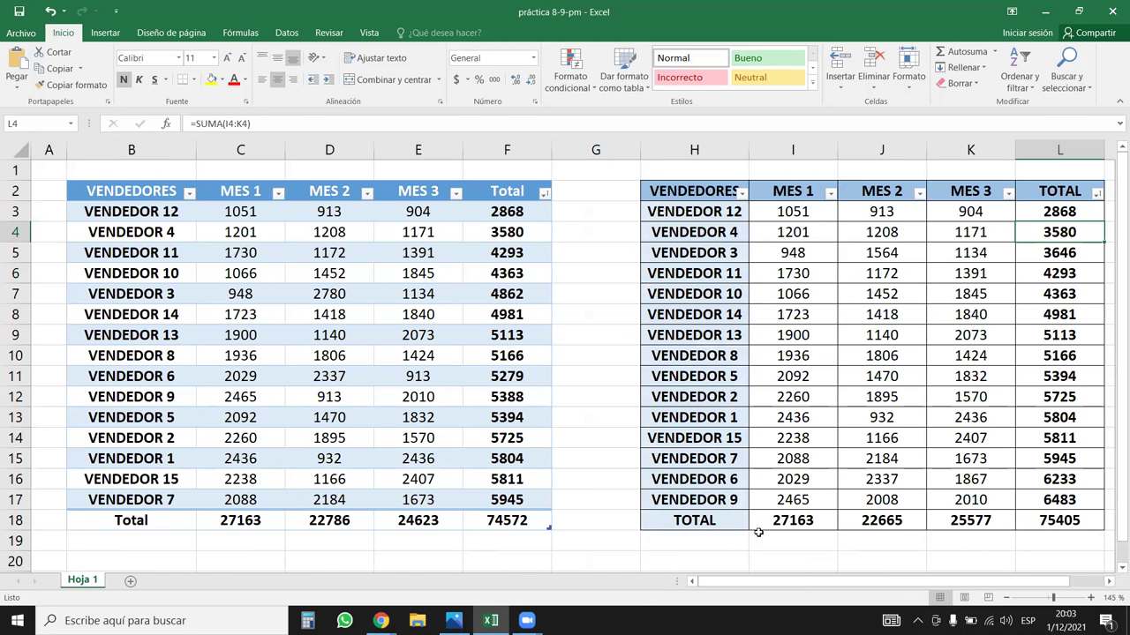
{"action": "left_click_drag", "start_coordinate": [194, 501], "coordinate": [530, 502]}
{"action": "left_click_drag", "start_coordinate": [717, 215], "coordinate": [712, 501]}
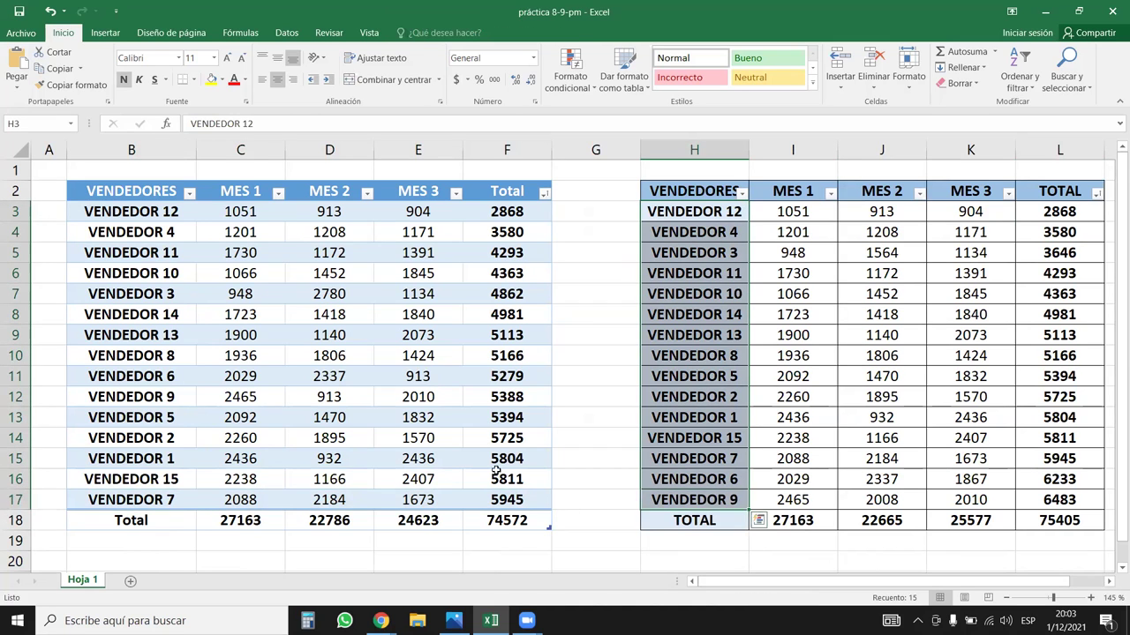
{"action": "left_click_drag", "start_coordinate": [237, 213], "coordinate": [444, 500]}
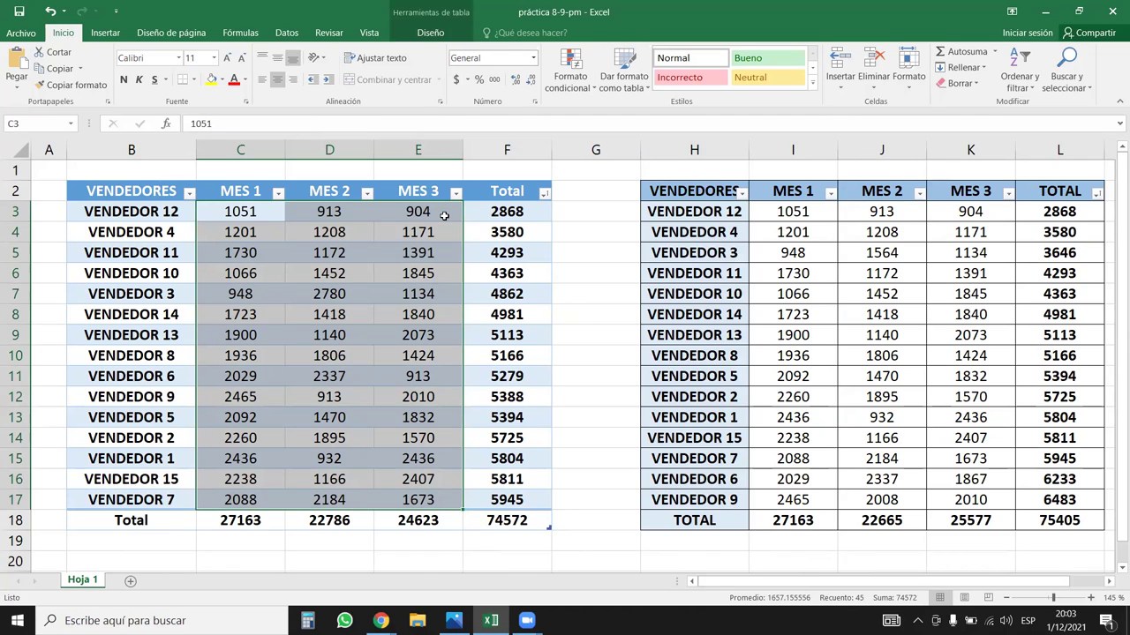
- Narrow the empty column G to bring the two tables closer together
{"action": "left_click", "coordinate": [418, 273]}
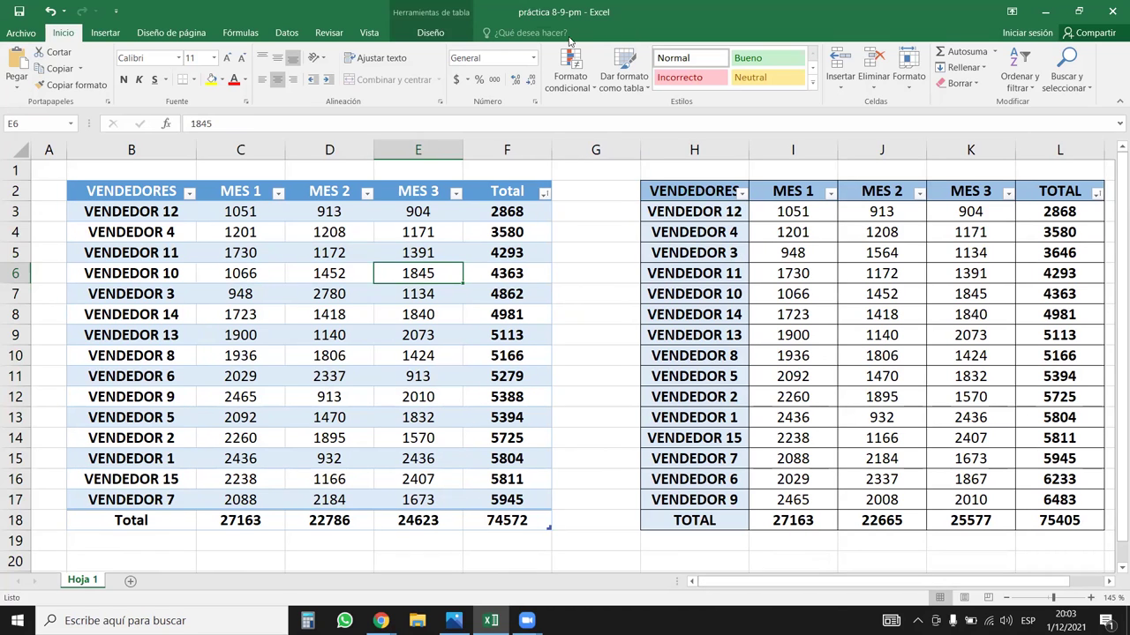
{"action": "left_click_drag", "start_coordinate": [640, 150], "coordinate": [583, 150]}
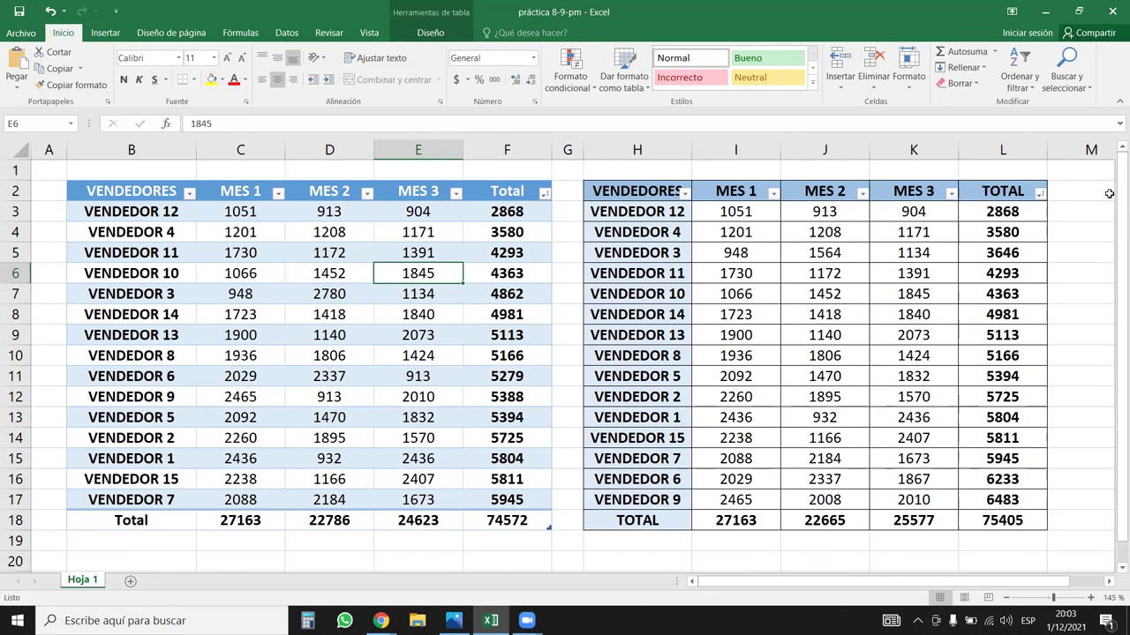
- Try sorting the plain range in H:L by TOTAL from largest to smallest, and undo that sort
{"action": "left_click", "coordinate": [1041, 193]}
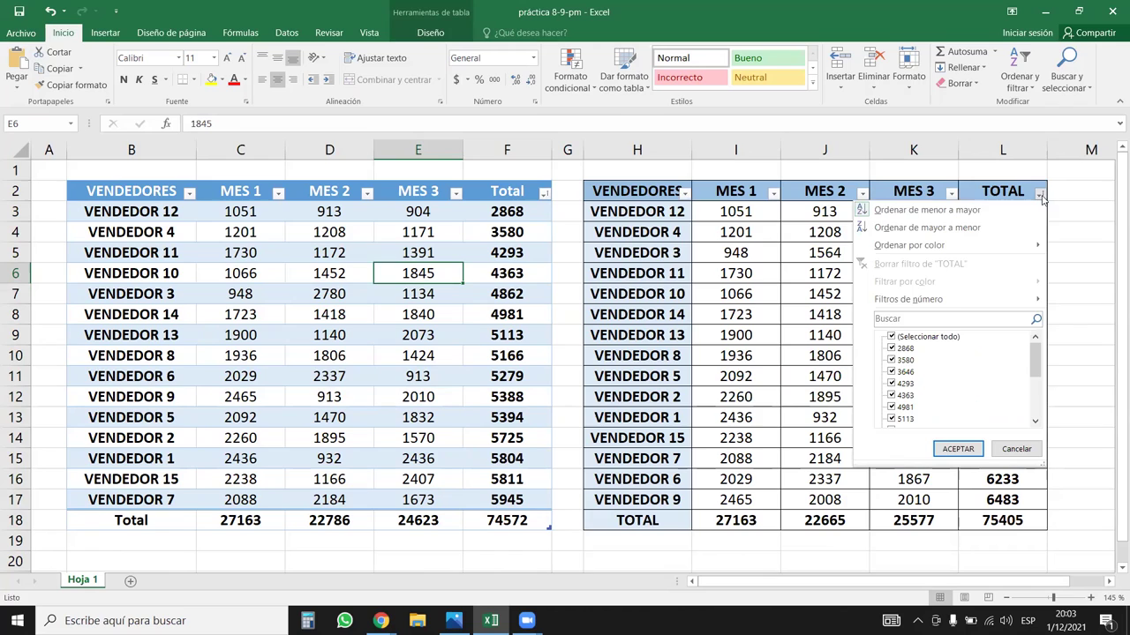
{"action": "left_click", "coordinate": [971, 229]}
{"action": "left_click", "coordinate": [980, 359]}
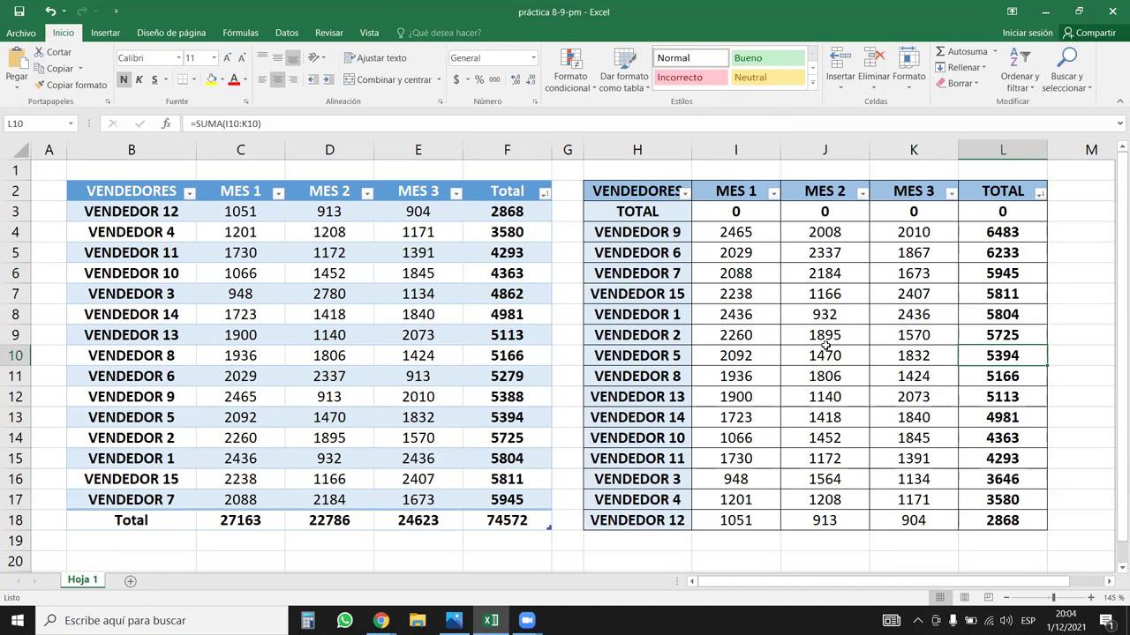
{"action": "left_click_drag", "start_coordinate": [653, 213], "coordinate": [1015, 210]}
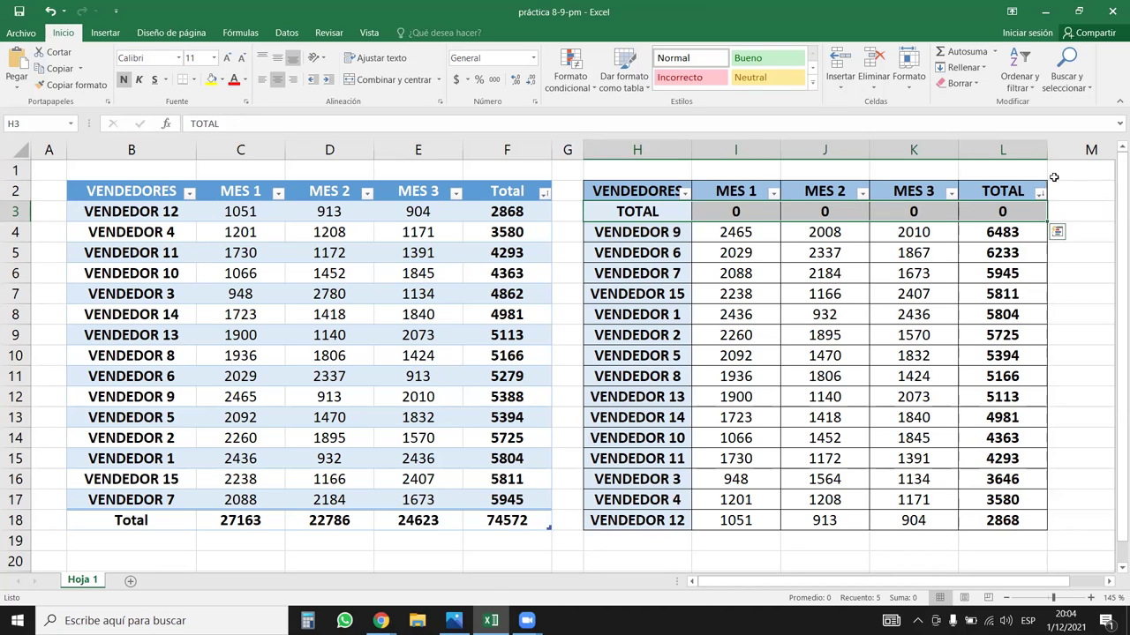
{"action": "key", "text": "ctrl+z"}
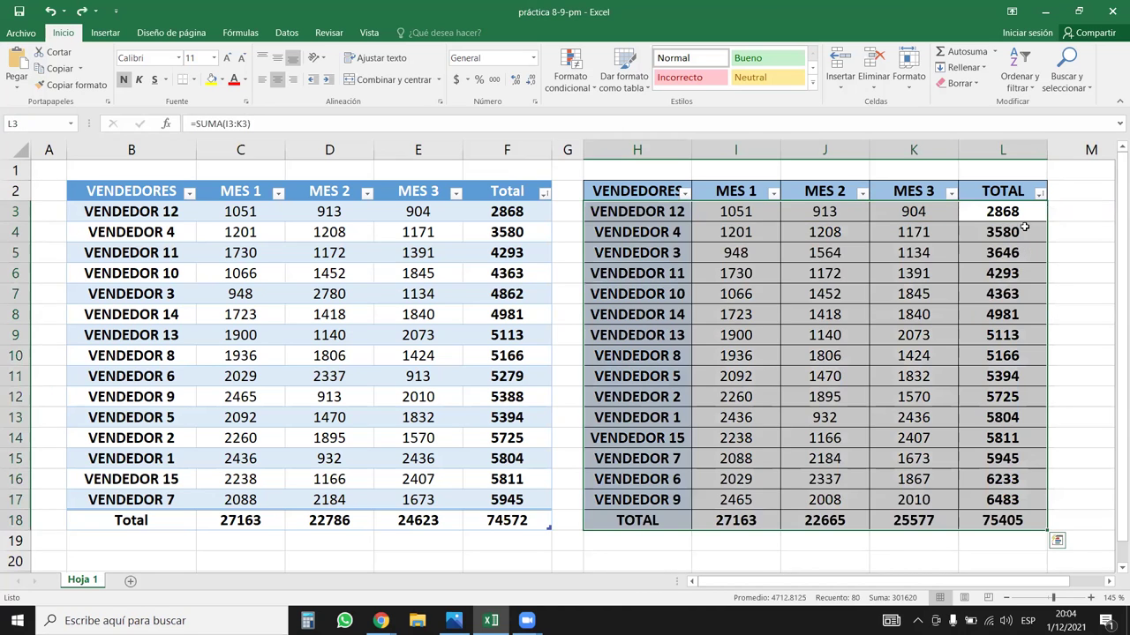
- Examine the sort options of the TOTAL column and the total row in H18:L18
{"action": "left_click", "coordinate": [1023, 228]}
{"action": "left_click", "coordinate": [1011, 210]}
{"action": "left_click", "coordinate": [1041, 192]}
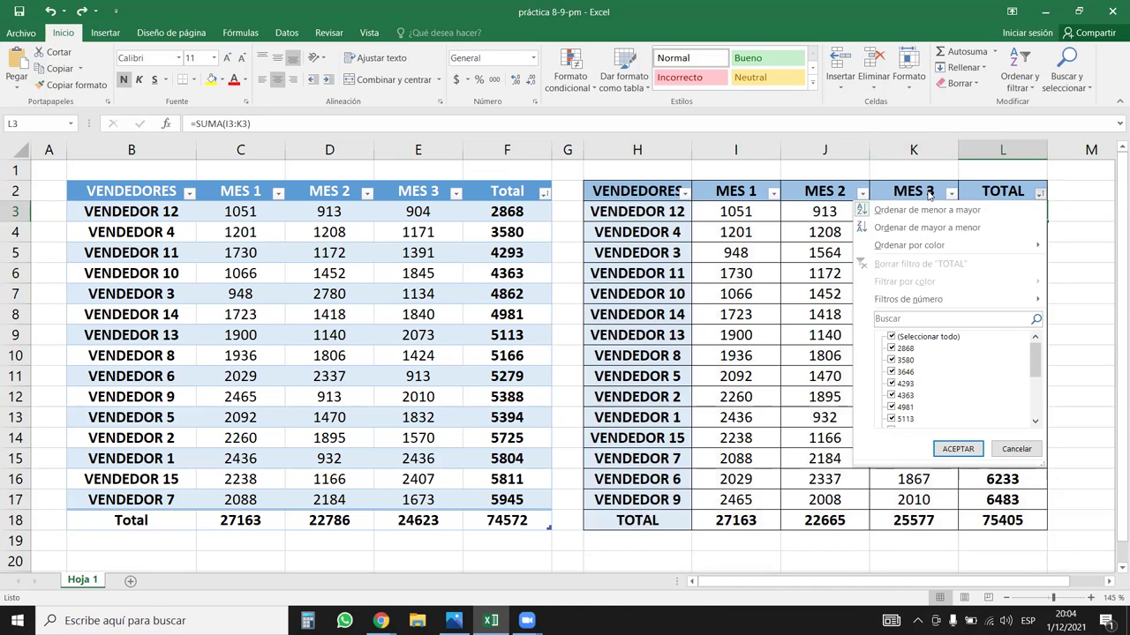
{"action": "left_click", "coordinate": [804, 256]}
{"action": "left_click", "coordinate": [1086, 205]}
{"action": "left_click_drag", "start_coordinate": [602, 521], "coordinate": [1024, 519]}
{"action": "left_click", "coordinate": [736, 252]}
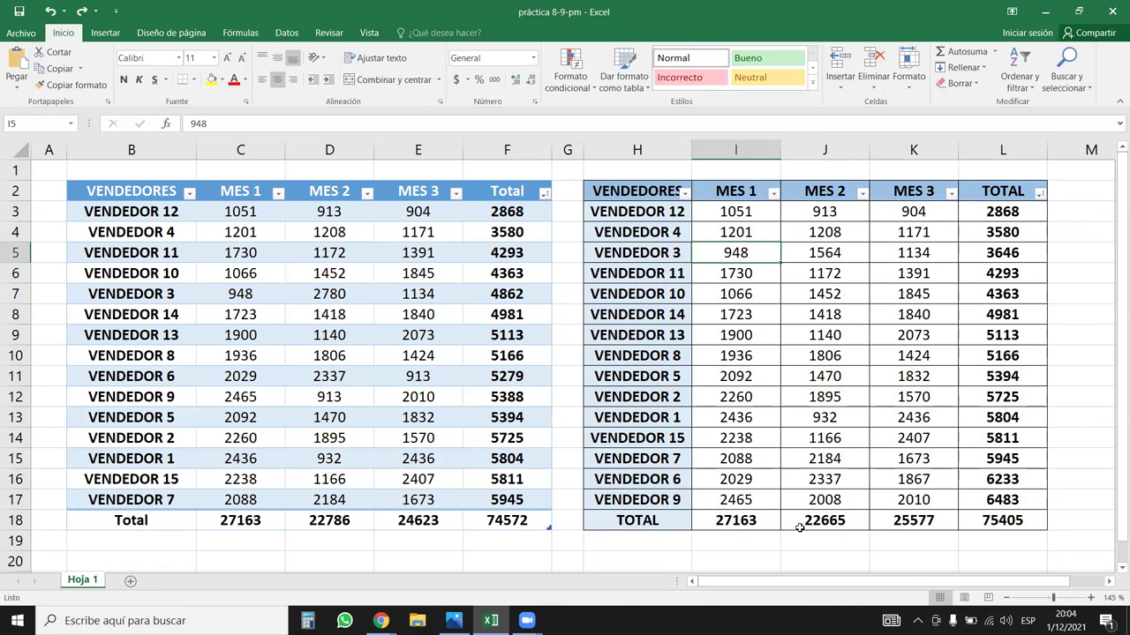
{"action": "left_click_drag", "start_coordinate": [654, 521], "coordinate": [999, 521]}
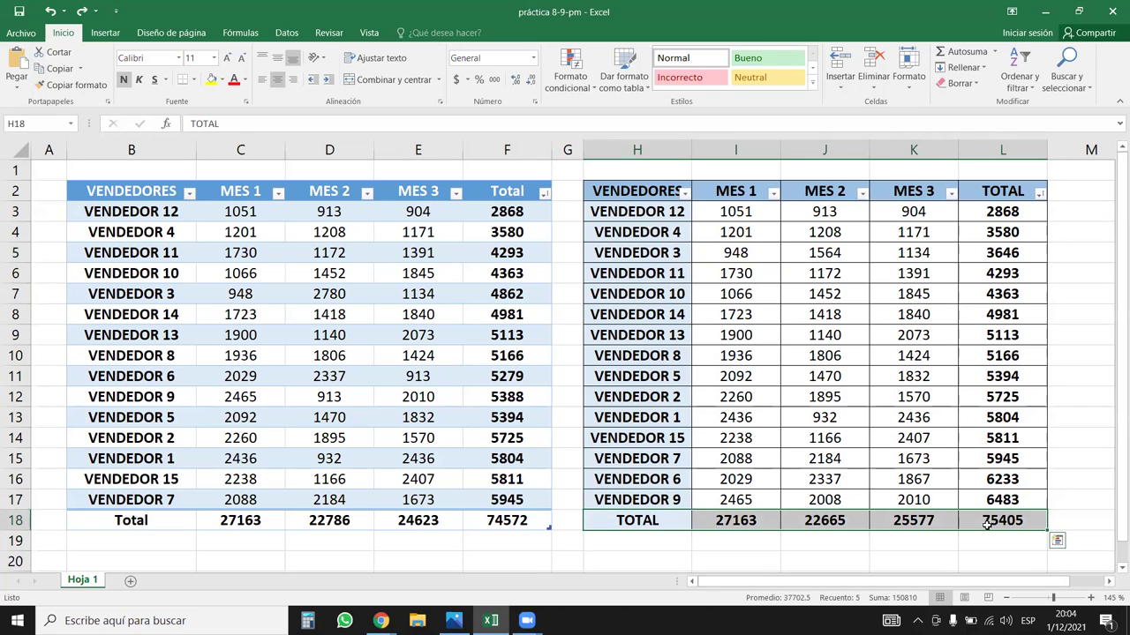
{"action": "left_click", "coordinate": [1015, 207]}
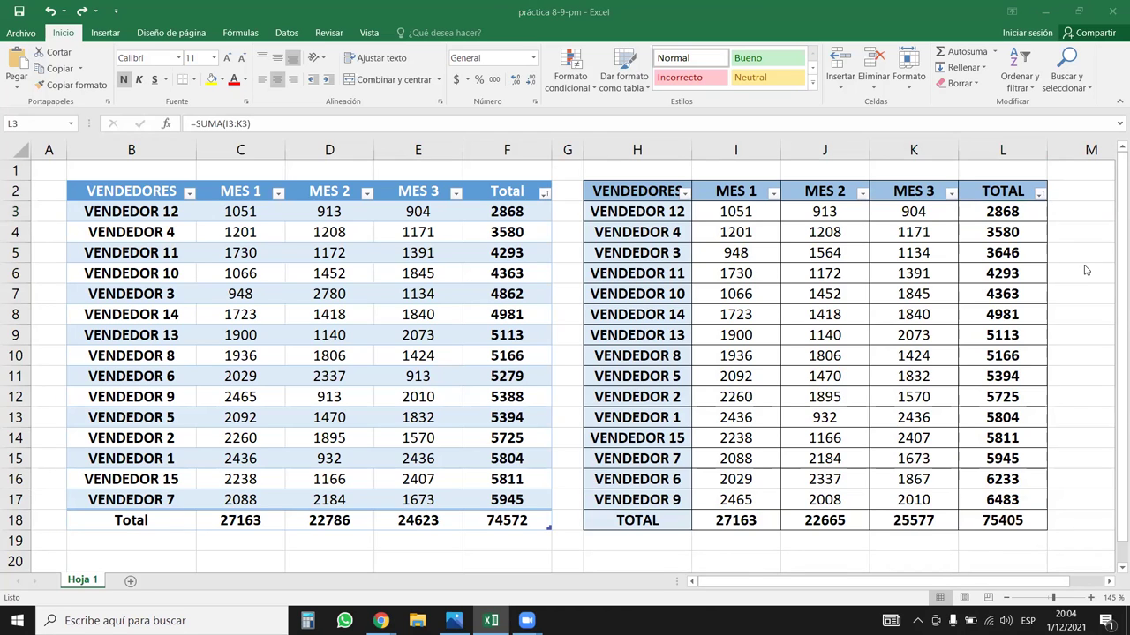
{"action": "left_click", "coordinate": [1020, 209]}
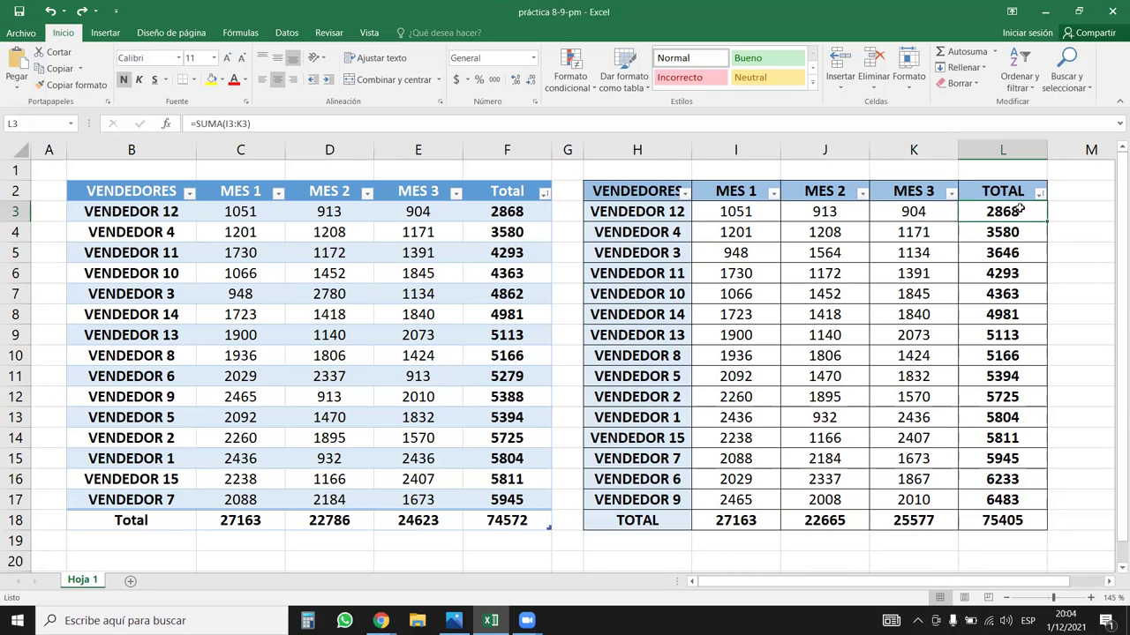
- Examine the TOTAL values in L3:L18 of the plain range and the range summed by the formula in L18
{"action": "left_click_drag", "start_coordinate": [1024, 211], "coordinate": [1003, 526]}
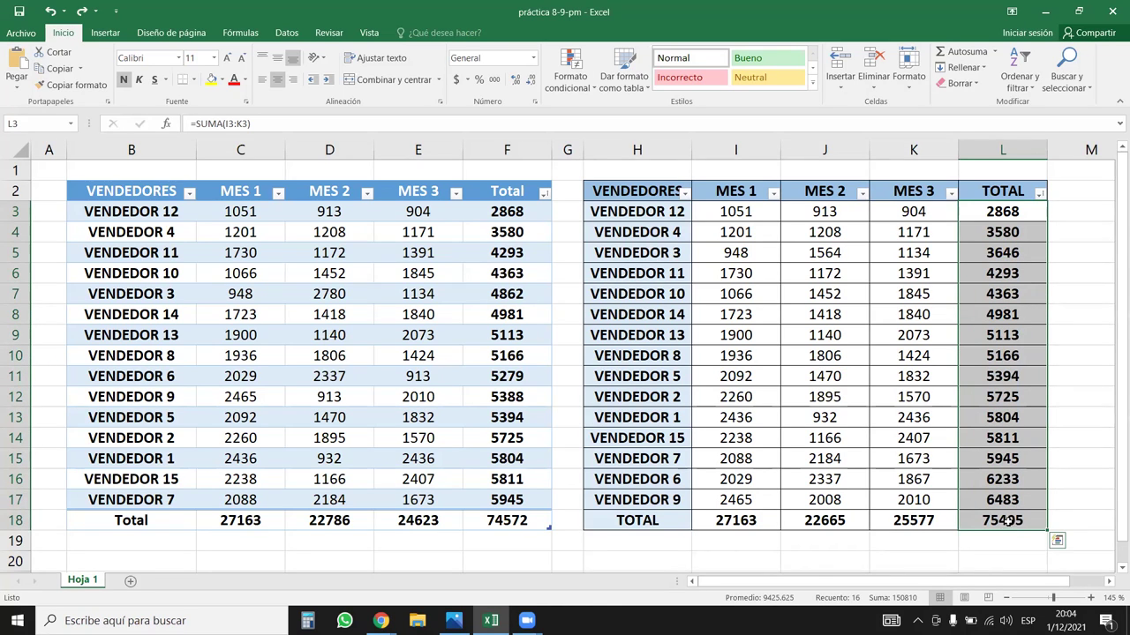
{"action": "left_click", "coordinate": [1003, 523]}
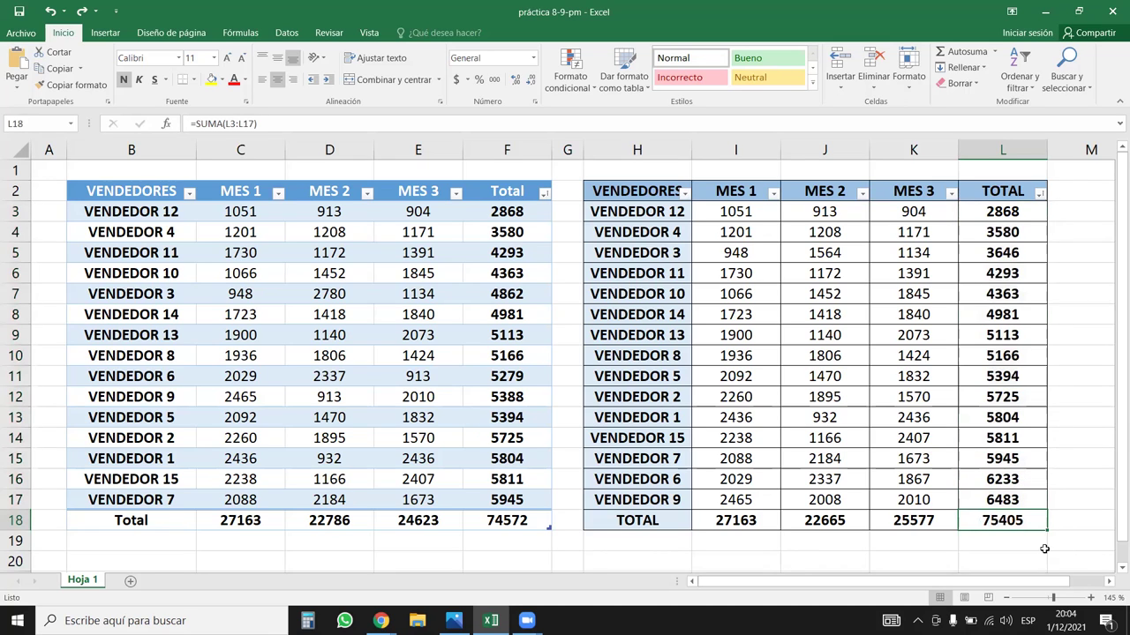
{"action": "left_click", "coordinate": [263, 125]}
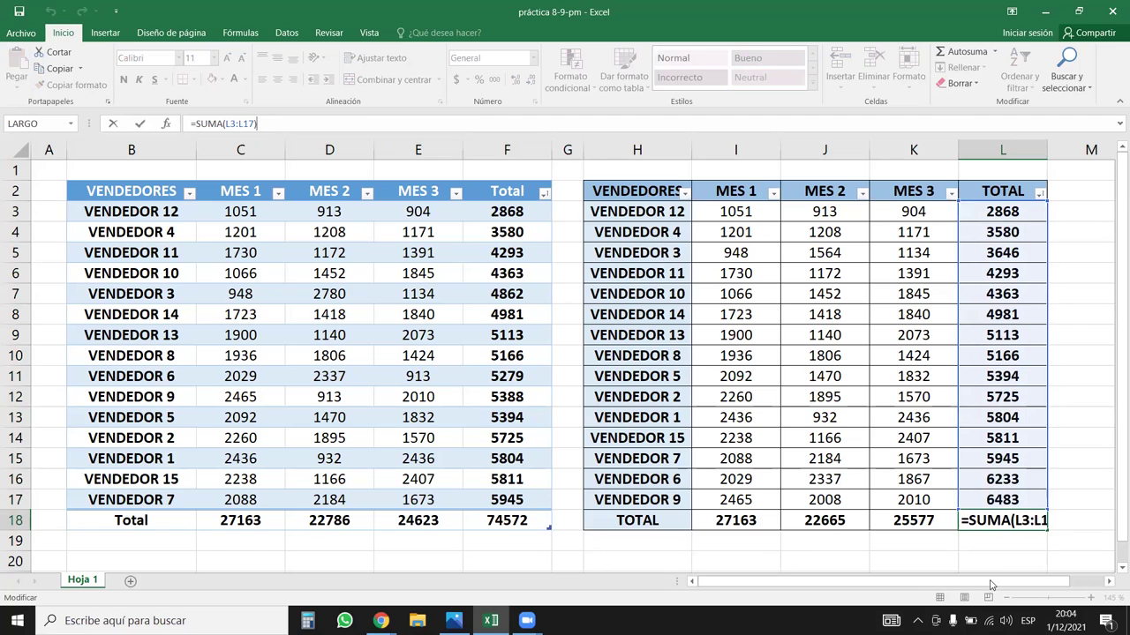
{"action": "key", "text": "Return"}
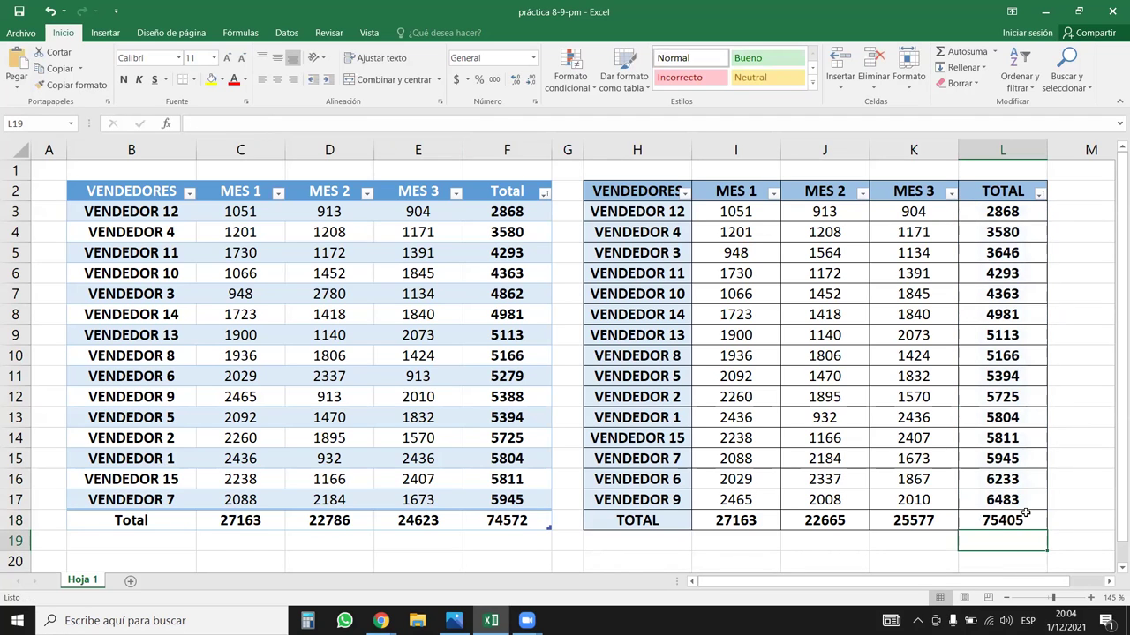
{"action": "left_click", "coordinate": [1026, 514]}
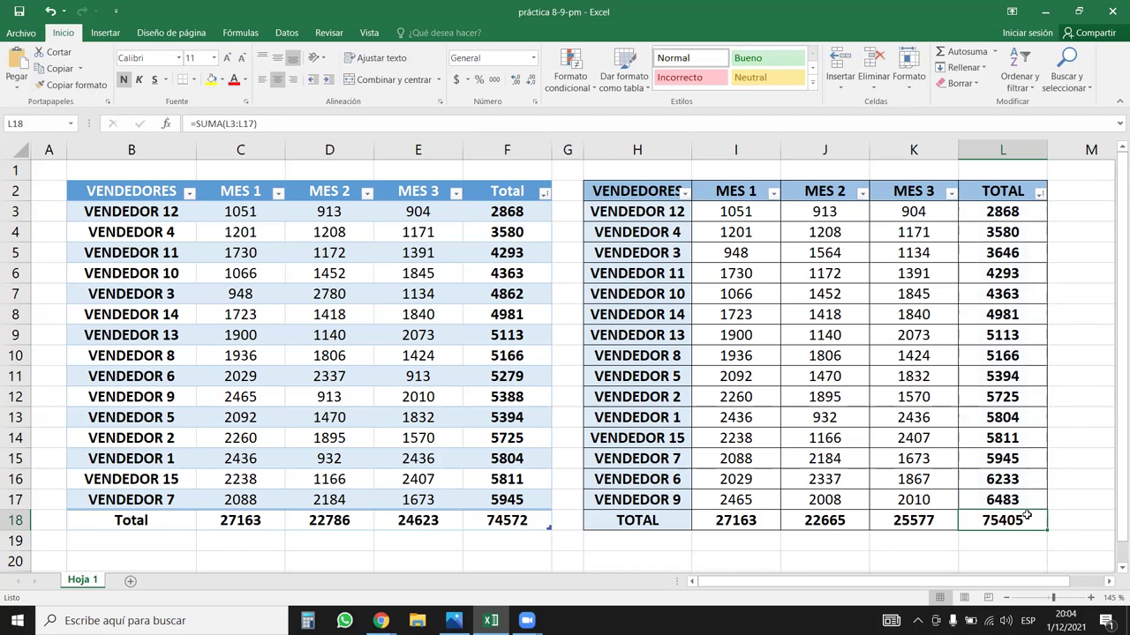
- Try sorting the plain range H3:L18, total row included, by TOTAL from largest to smallest
{"action": "left_click_drag", "start_coordinate": [683, 210], "coordinate": [1008, 512]}
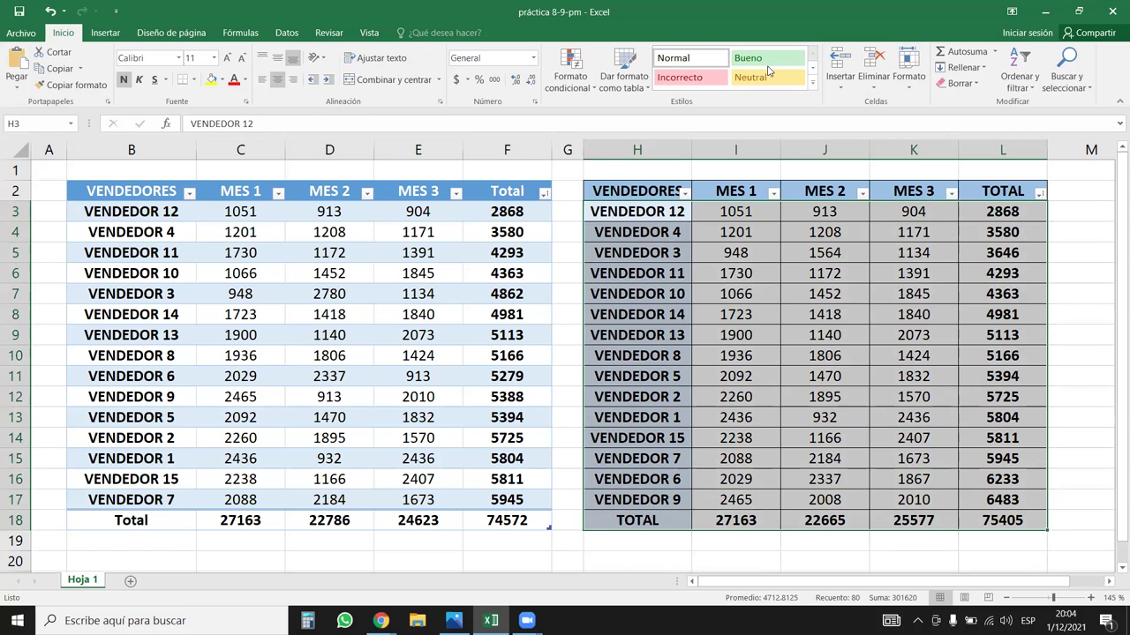
{"action": "left_click", "coordinate": [1040, 192]}
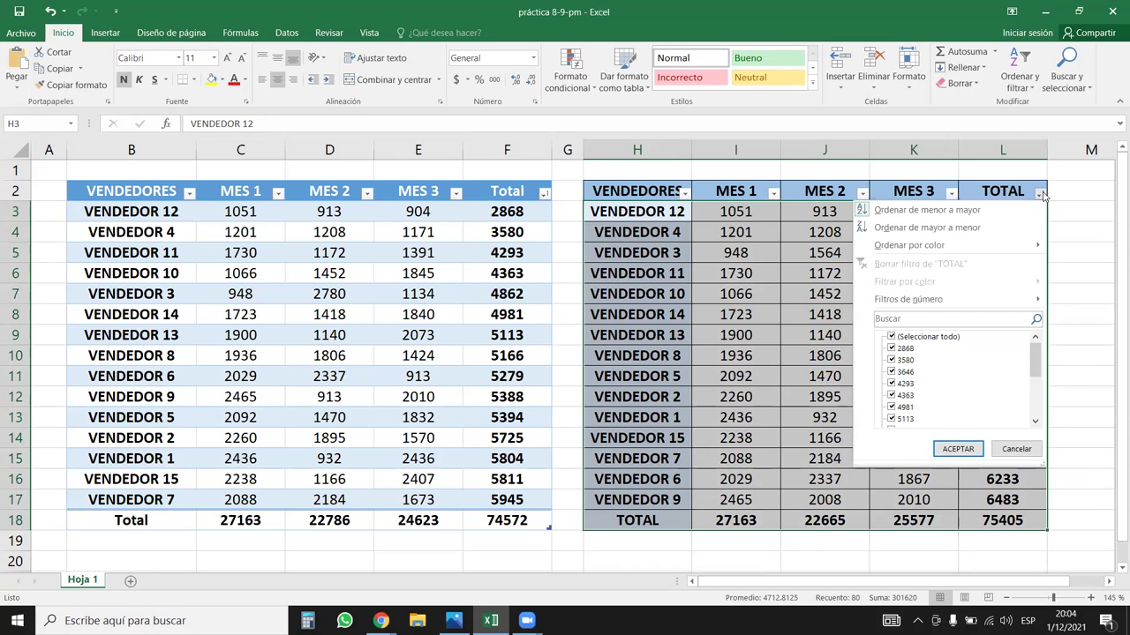
{"action": "left_click", "coordinate": [965, 227]}
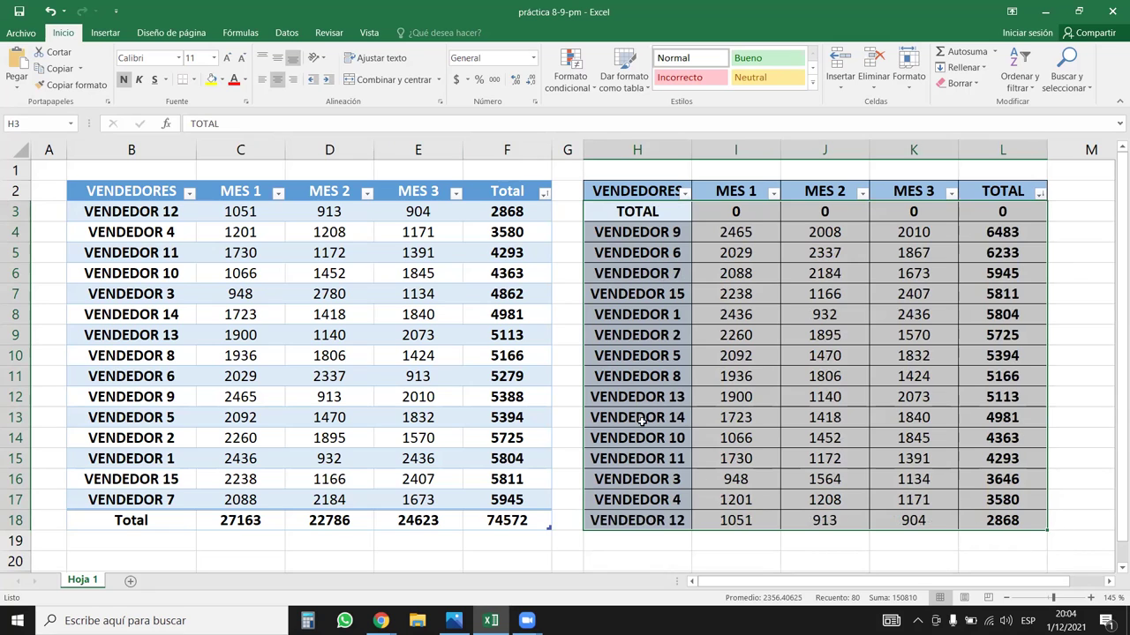
- Examine the TOTAL row in H3:L3 and the cells its sum formula in L3 refers to
{"action": "left_click", "coordinate": [629, 210]}
{"action": "left_click", "coordinate": [1003, 213]}
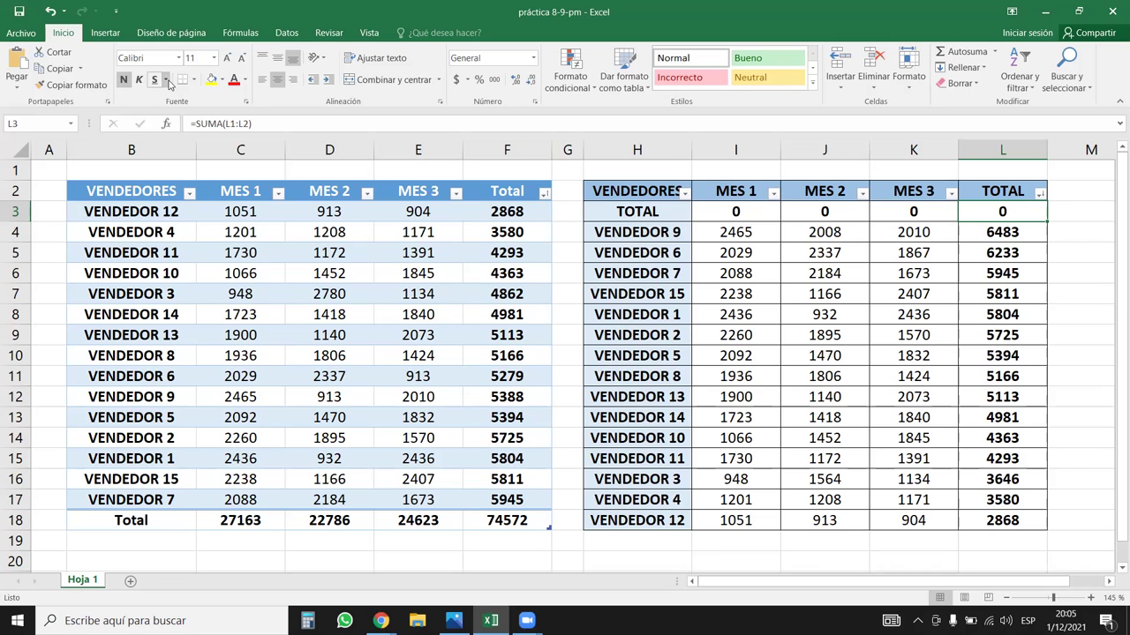
{"action": "key", "text": "F2"}
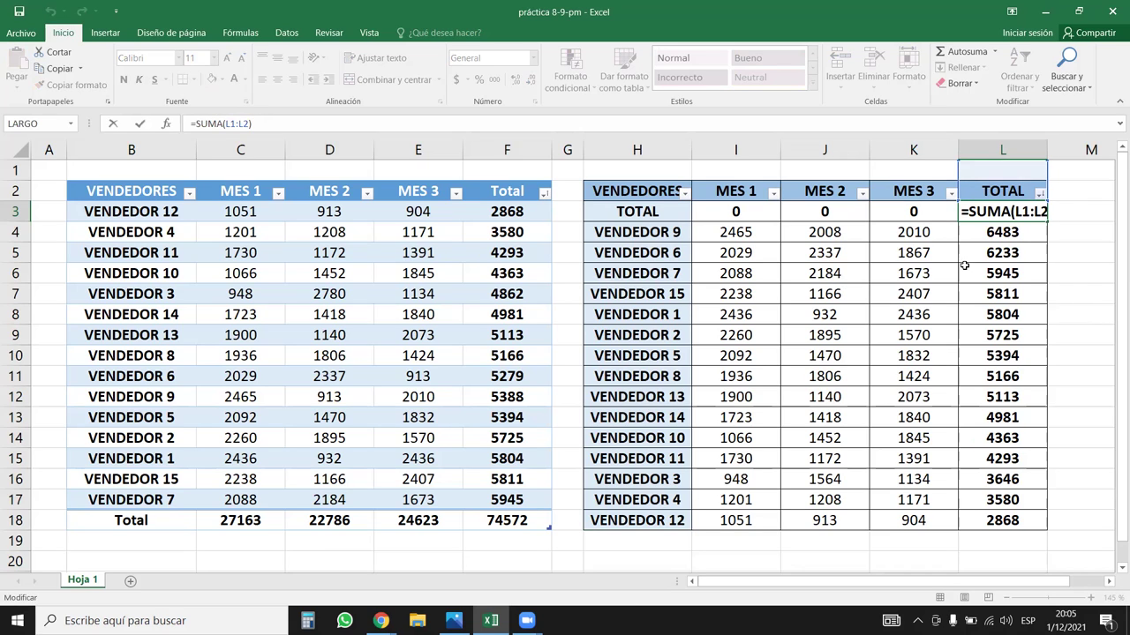
{"action": "left_click_drag", "start_coordinate": [622, 208], "coordinate": [1033, 224]}
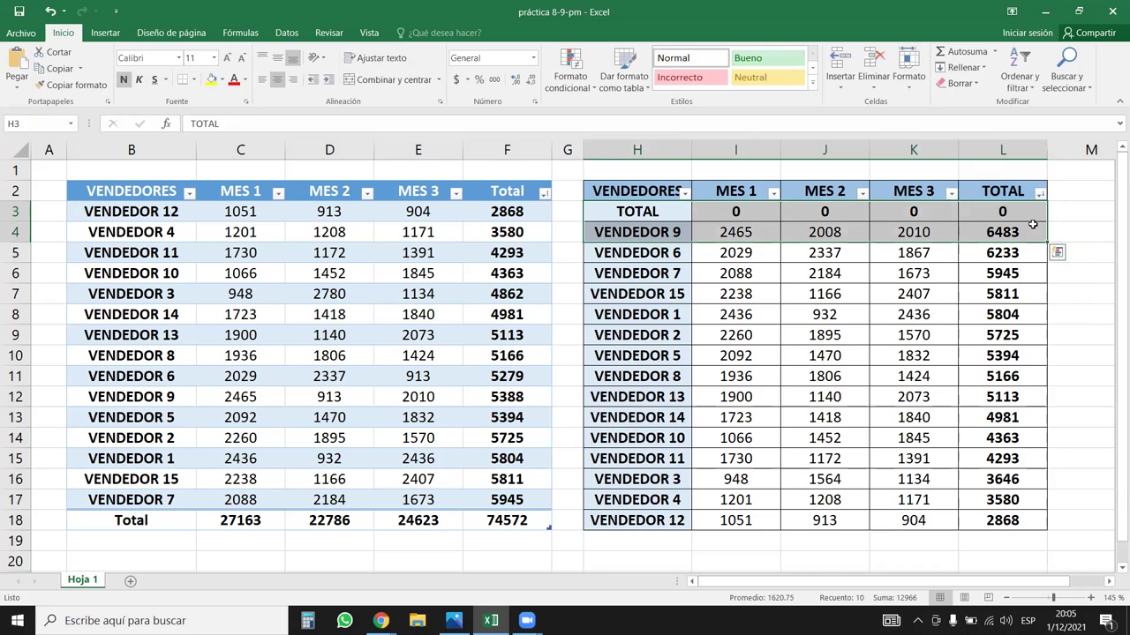
{"action": "left_click", "coordinate": [852, 275]}
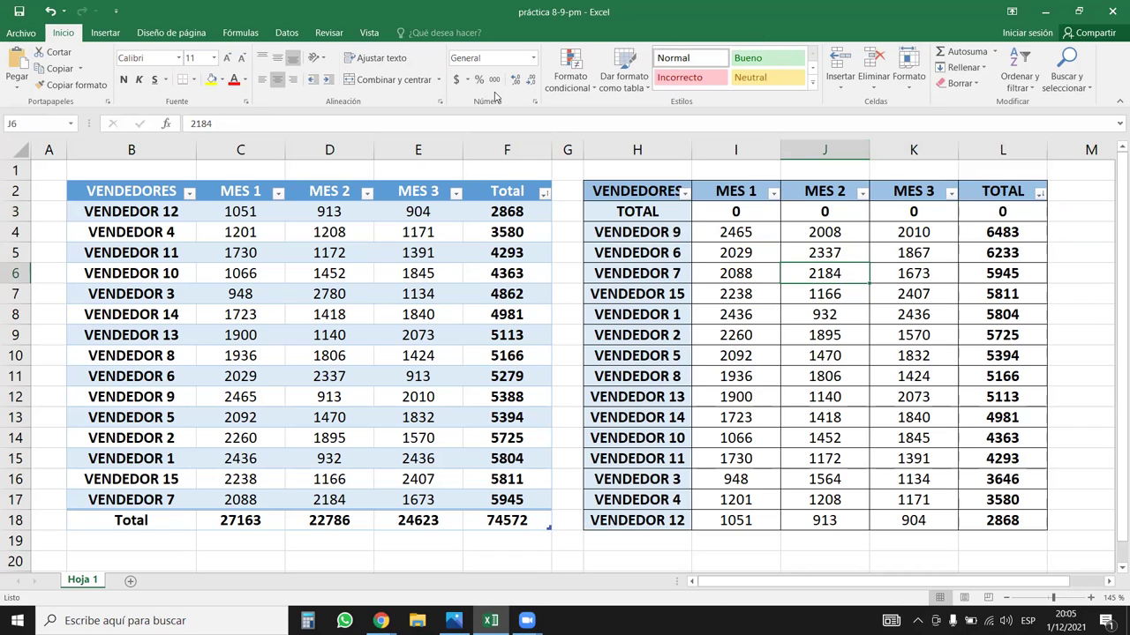
{"action": "left_click", "coordinate": [652, 252]}
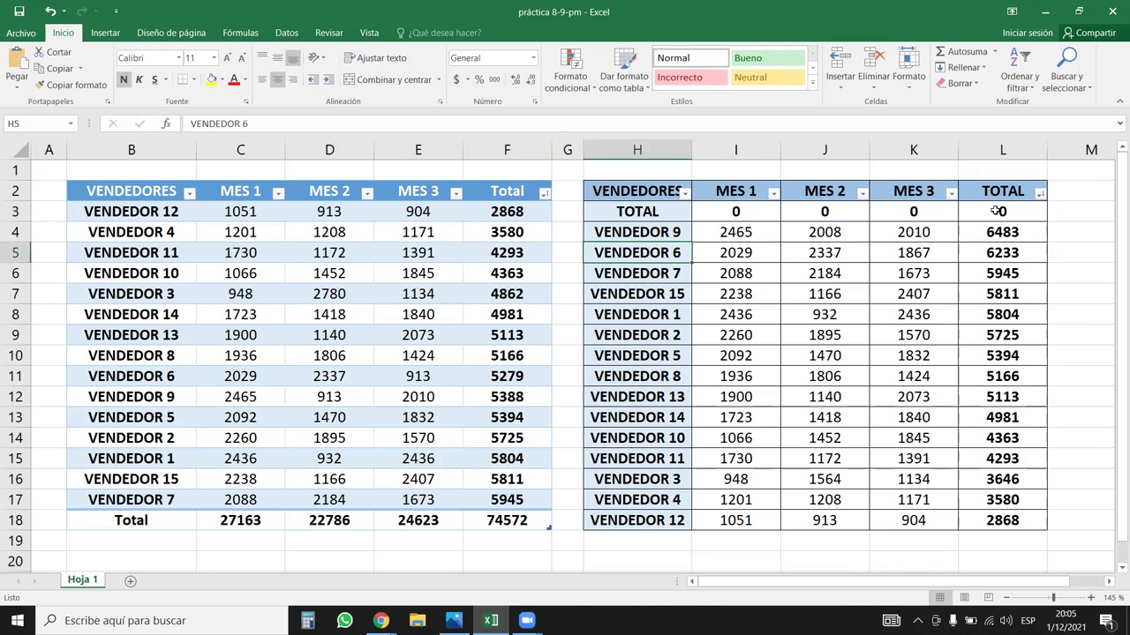
- Sort the Excel table in B:F by its Total column from largest to smallest
{"action": "left_click_drag", "start_coordinate": [245, 211], "coordinate": [452, 417]}
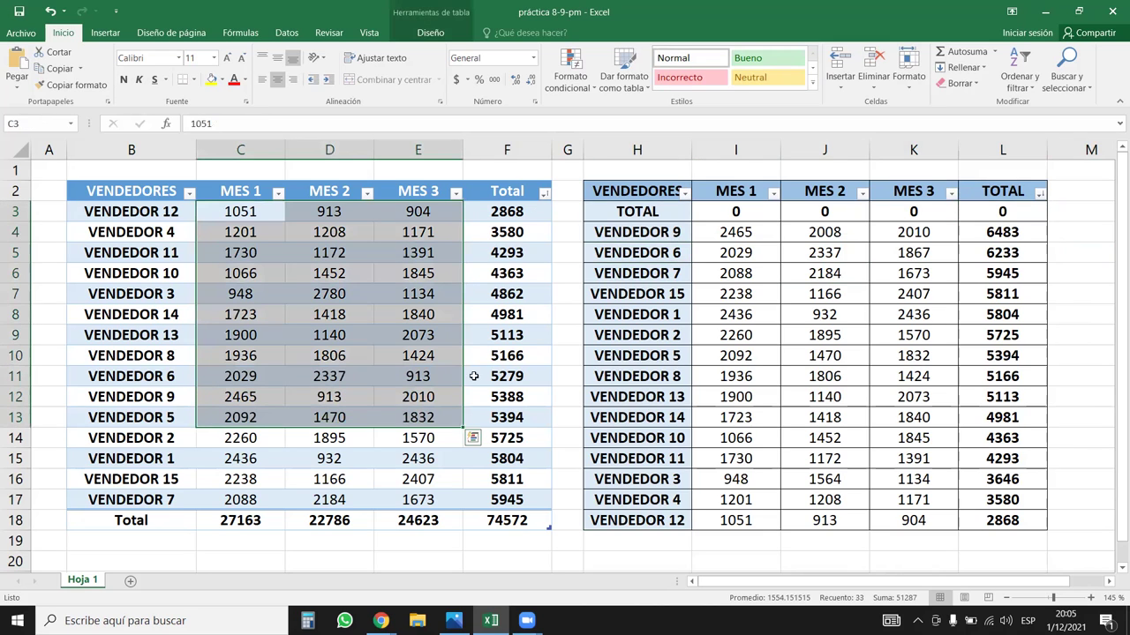
{"action": "left_click", "coordinate": [545, 192]}
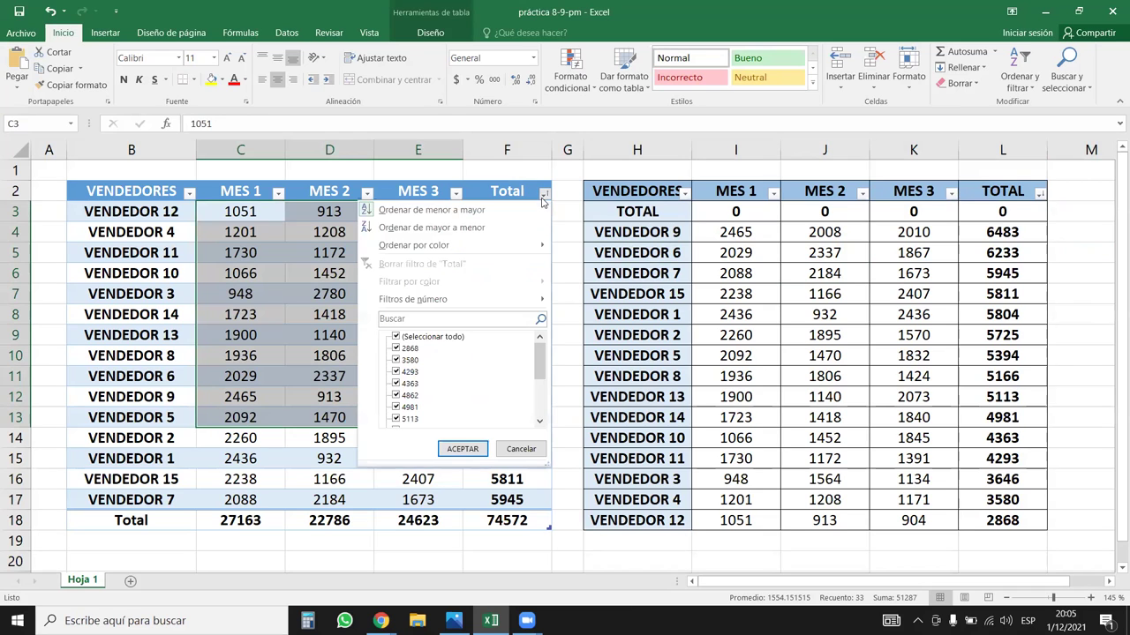
{"action": "left_click", "coordinate": [468, 232]}
- Check the position of the total row in B18:F18 against the sorted seller rows of the Excel table
{"action": "left_click_drag", "start_coordinate": [99, 519], "coordinate": [514, 521]}
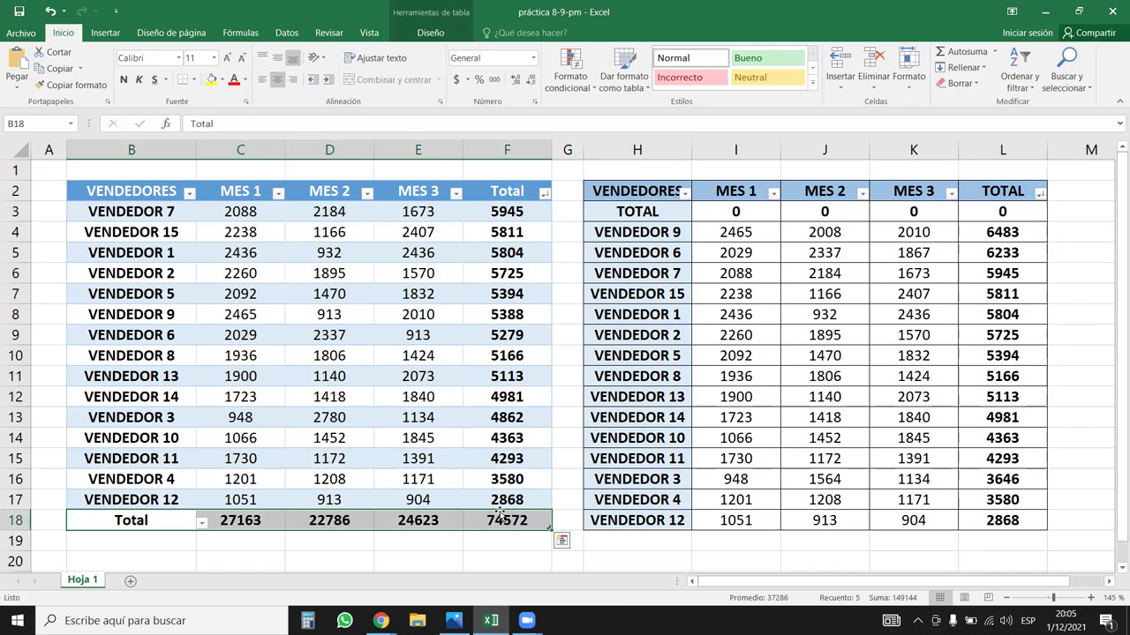
{"action": "scroll", "coordinate": [403, 391], "scroll_direction": "down", "scroll_amount": 2}
{"action": "scroll", "coordinate": [397, 389], "scroll_direction": "up", "scroll_amount": 2}
{"action": "left_click_drag", "start_coordinate": [123, 211], "coordinate": [503, 497]}
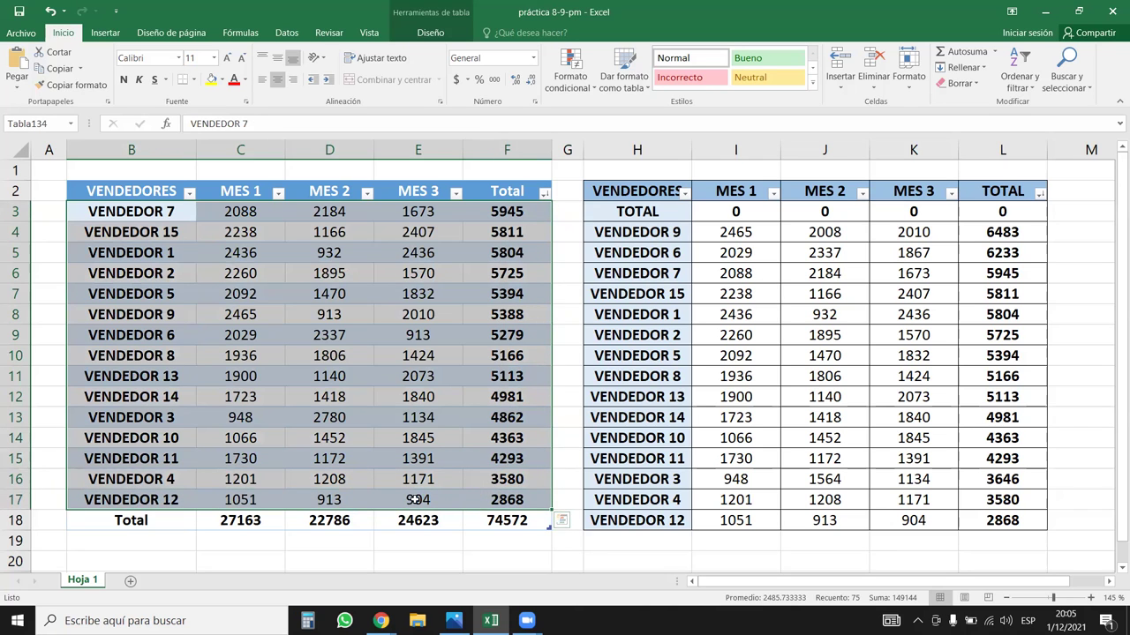
{"action": "scroll", "coordinate": [378, 456], "scroll_direction": "down", "scroll_amount": 2}
{"action": "left_click_drag", "start_coordinate": [132, 397], "coordinate": [507, 398]}
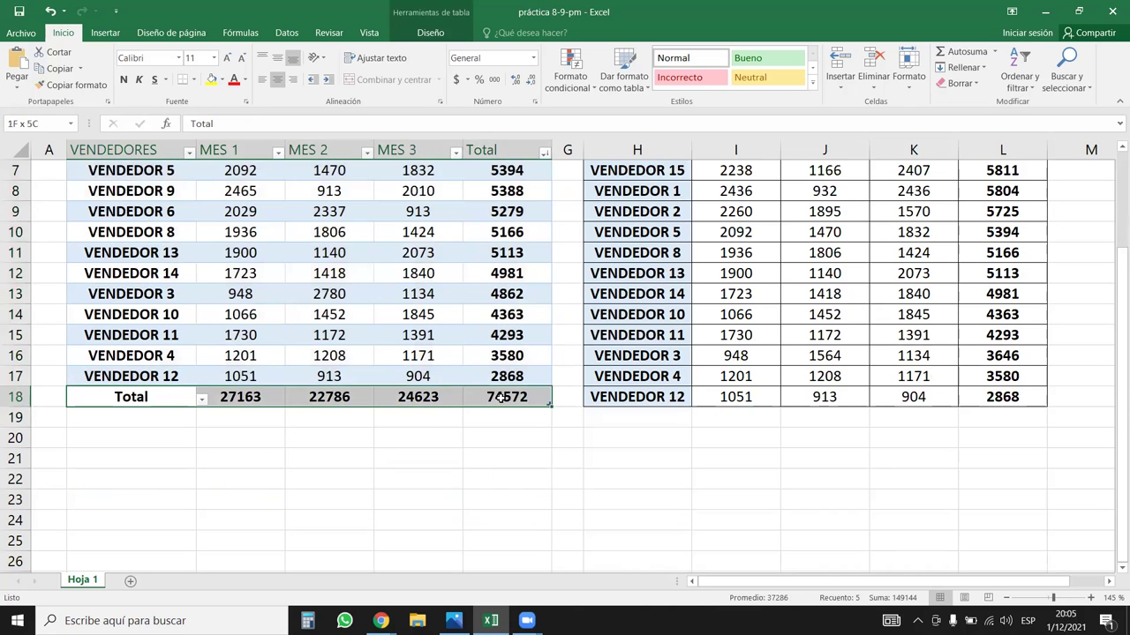
{"action": "scroll", "coordinate": [447, 388], "scroll_direction": "up", "scroll_amount": 2}
{"action": "scroll", "coordinate": [382, 481], "scroll_direction": "down", "scroll_amount": 2}
- Move the table's total row from B18:F18 down to row 22 and select the emptied cells in row 18
{"action": "left_click_drag", "start_coordinate": [430, 410], "coordinate": [433, 477]}
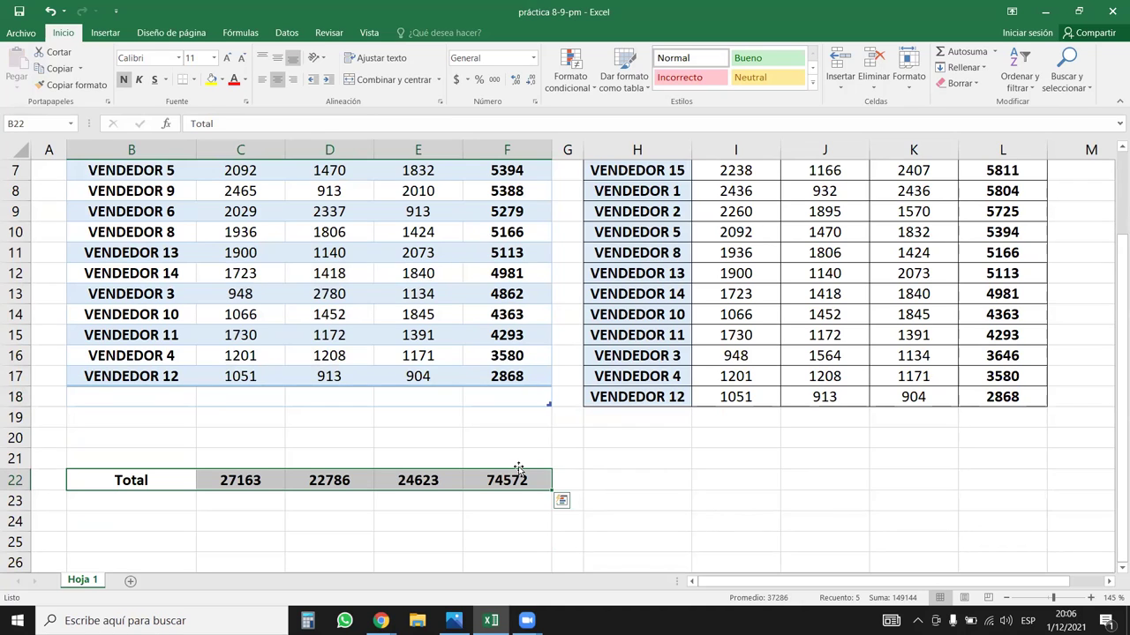
{"action": "left_click", "coordinate": [535, 394]}
{"action": "left_click_drag", "start_coordinate": [93, 397], "coordinate": [517, 398]}
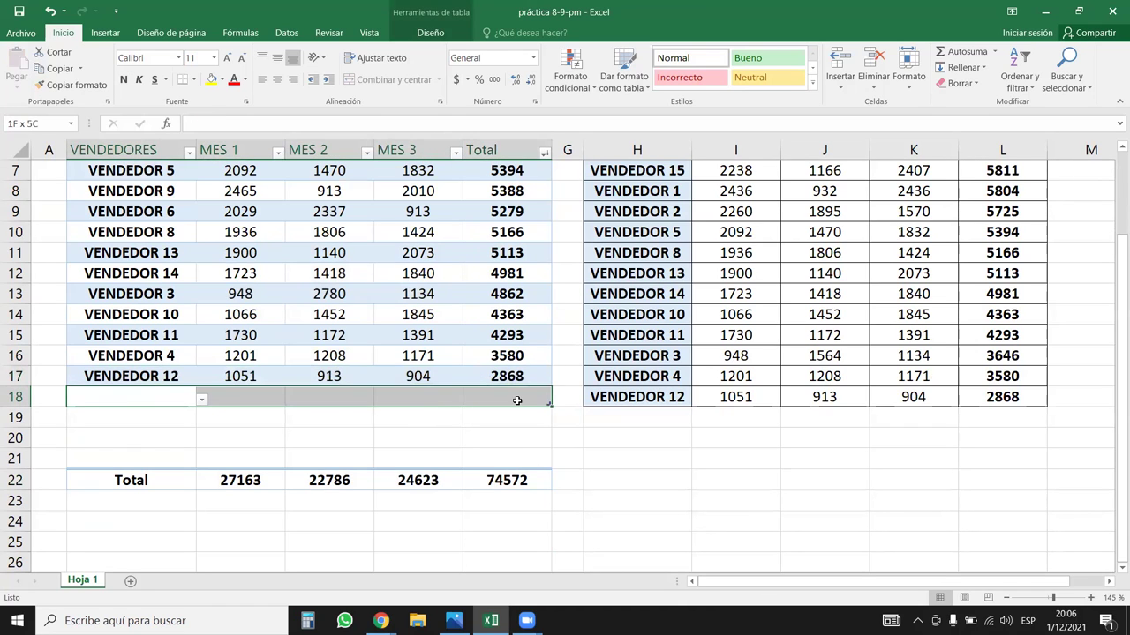
- Set the total function of F18 to Suma and extend it across E18, D18 and C18
{"action": "left_click", "coordinate": [543, 397]}
{"action": "left_click", "coordinate": [557, 401]}
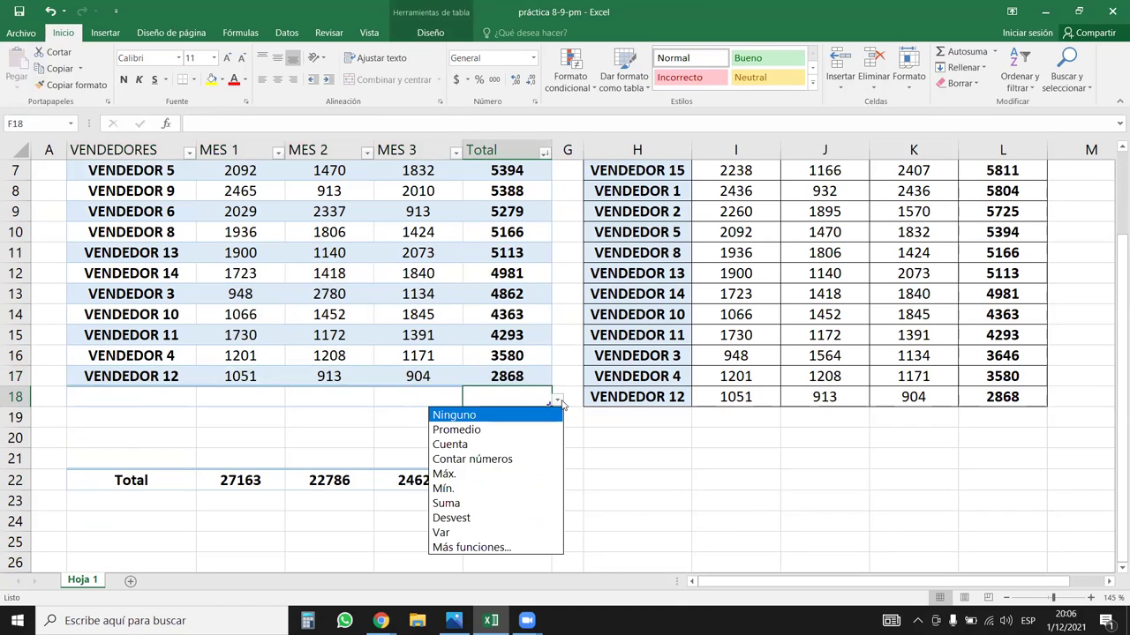
{"action": "left_click", "coordinate": [461, 503]}
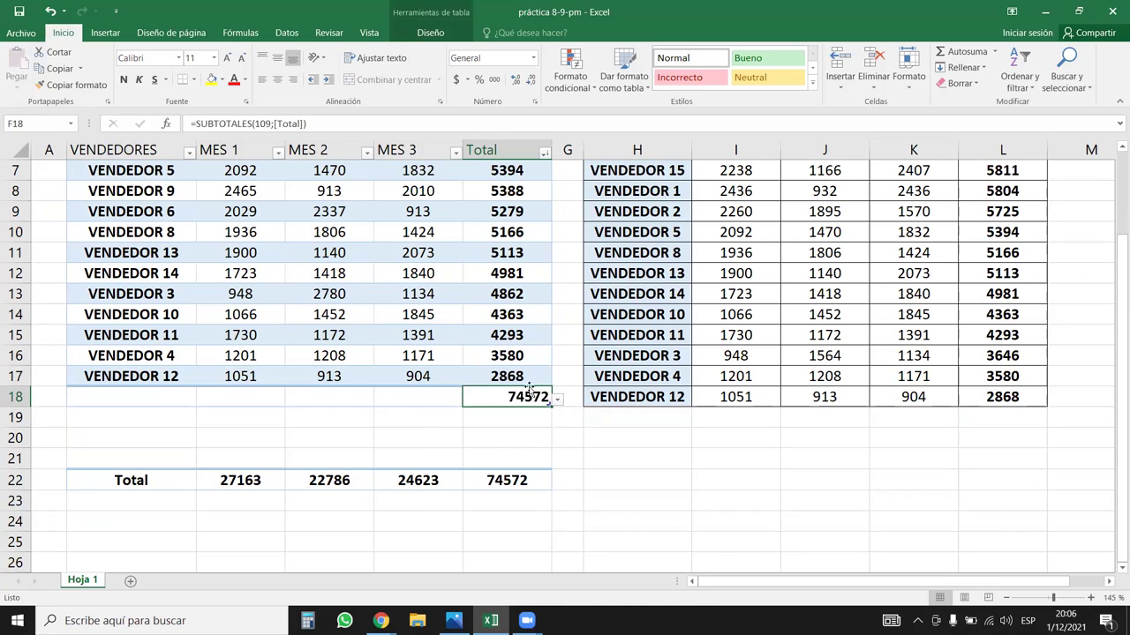
{"action": "left_click_drag", "start_coordinate": [543, 409], "coordinate": [514, 412]}
{"action": "left_click", "coordinate": [318, 434]}
- Compare the relocated totals in row 22 with the table totals in row 18 and their subtotal formulas
{"action": "left_click_drag", "start_coordinate": [508, 480], "coordinate": [155, 475]}
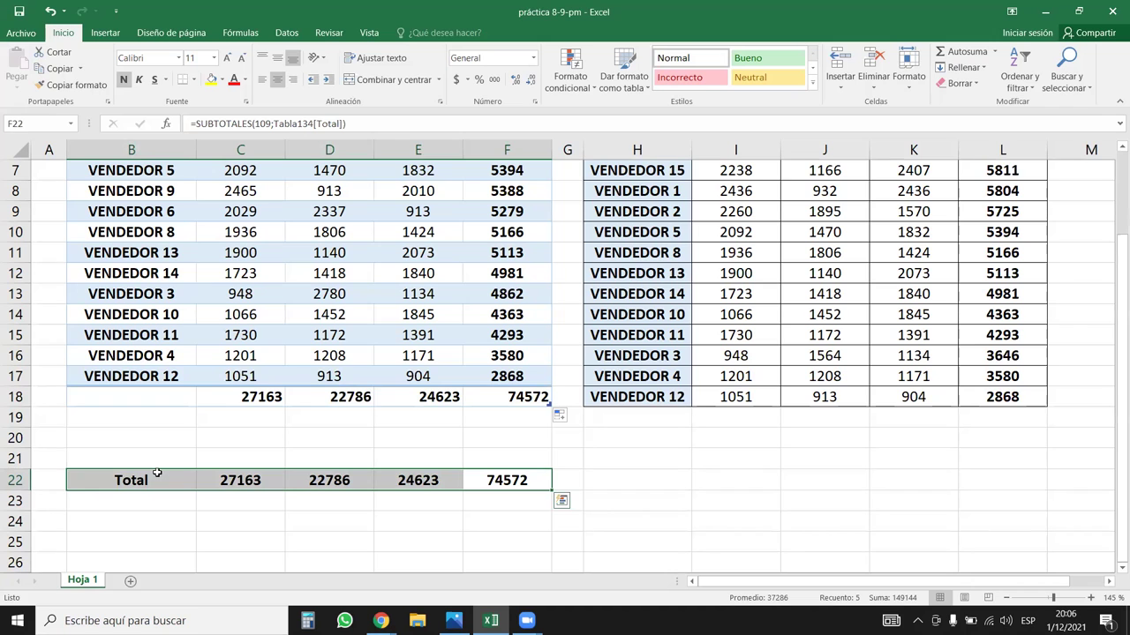
{"action": "left_click", "coordinate": [357, 305]}
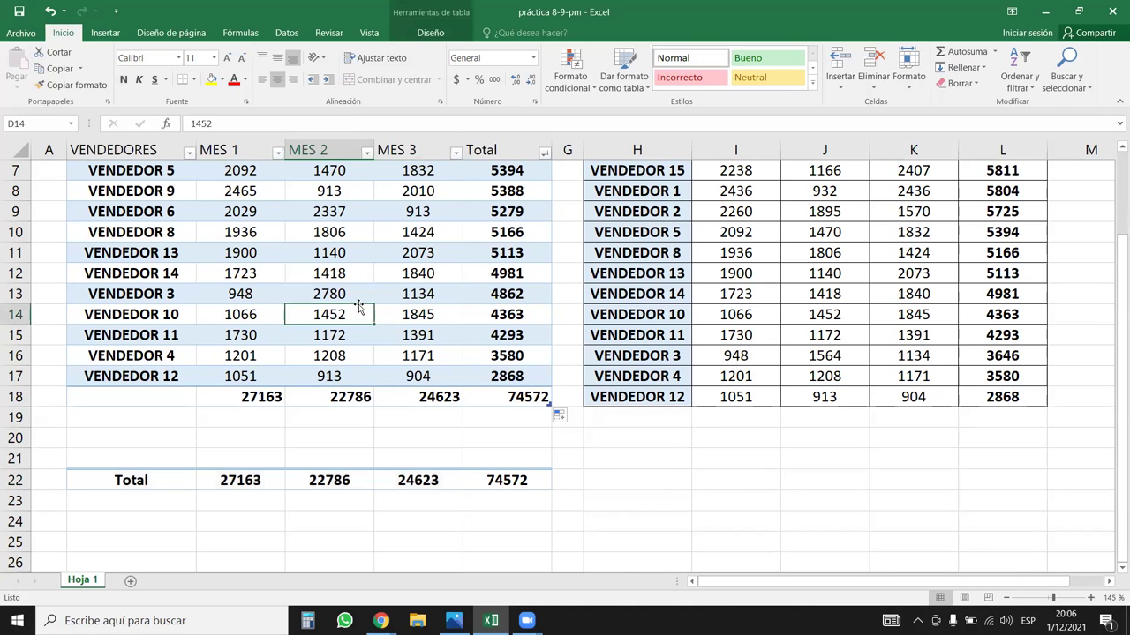
{"action": "left_click", "coordinate": [367, 479]}
{"action": "scroll", "coordinate": [534, 445], "scroll_direction": "up", "scroll_amount": 2}
{"action": "scroll", "coordinate": [532, 449], "scroll_direction": "down", "scroll_amount": 2}
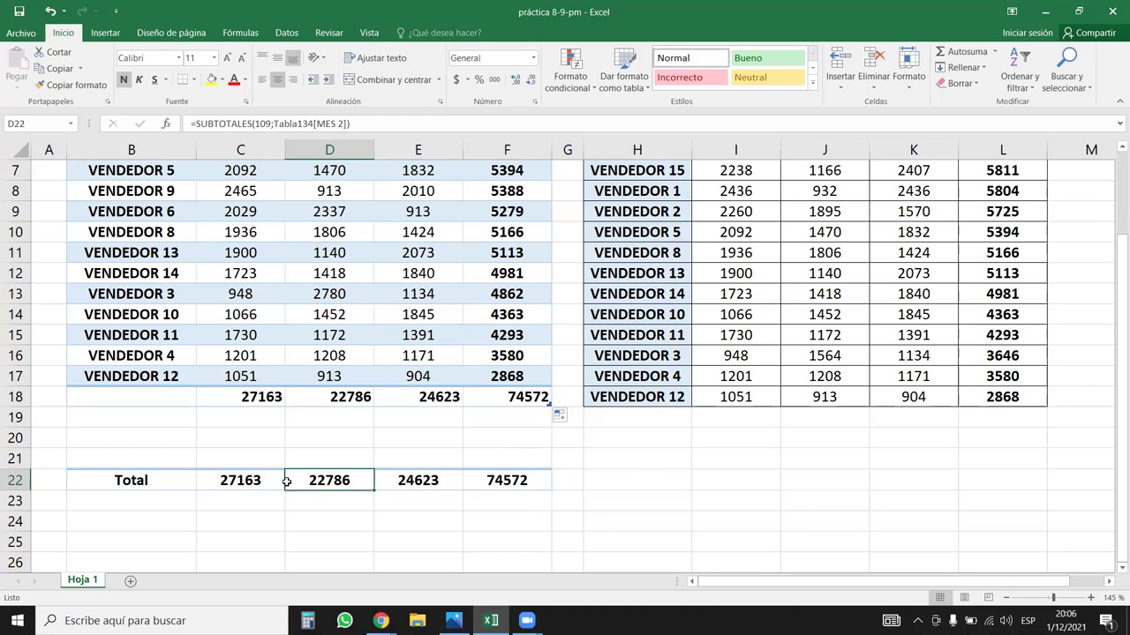
{"action": "left_click_drag", "start_coordinate": [139, 476], "coordinate": [503, 482]}
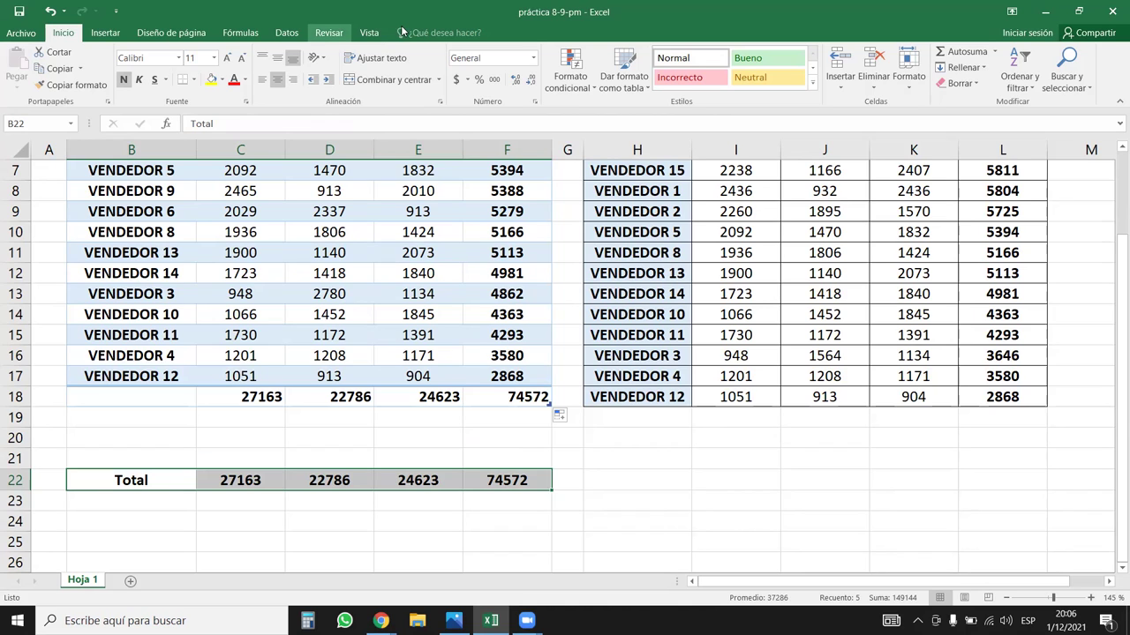
{"action": "left_click", "coordinate": [421, 397]}
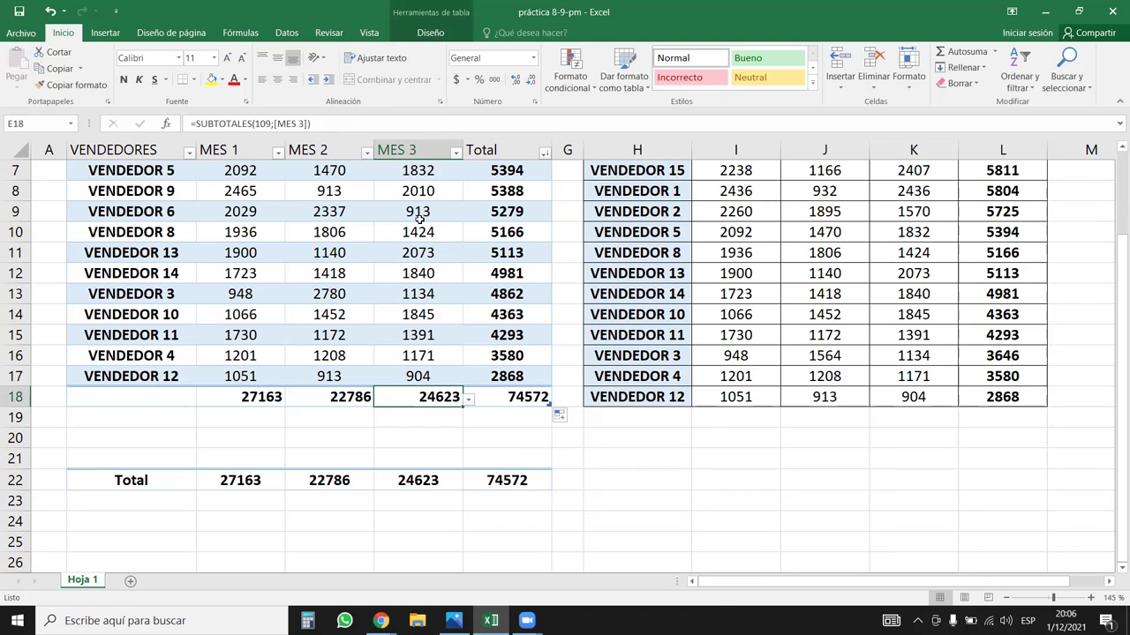
{"action": "left_click", "coordinate": [422, 316]}
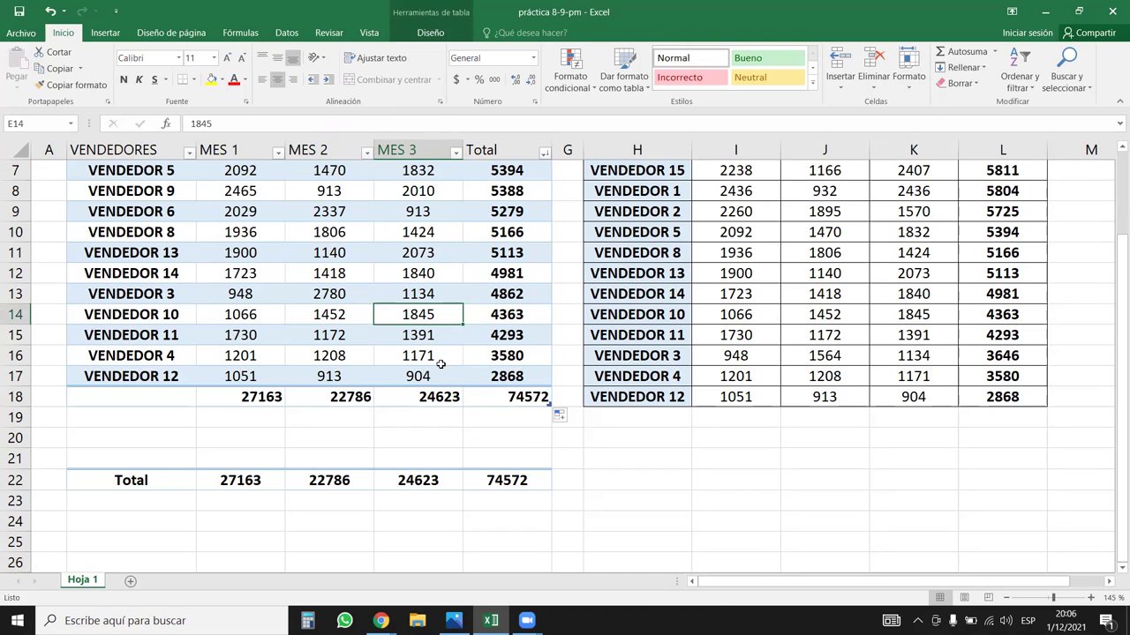
- Undo the sums added in row 18 and the move of the total row to row 22
{"action": "key", "text": "ctrl+z"}
{"action": "key", "text": "ctrl+z"}
{"action": "key", "text": "ctrl+z"}
{"action": "key", "text": "ctrl+z"}
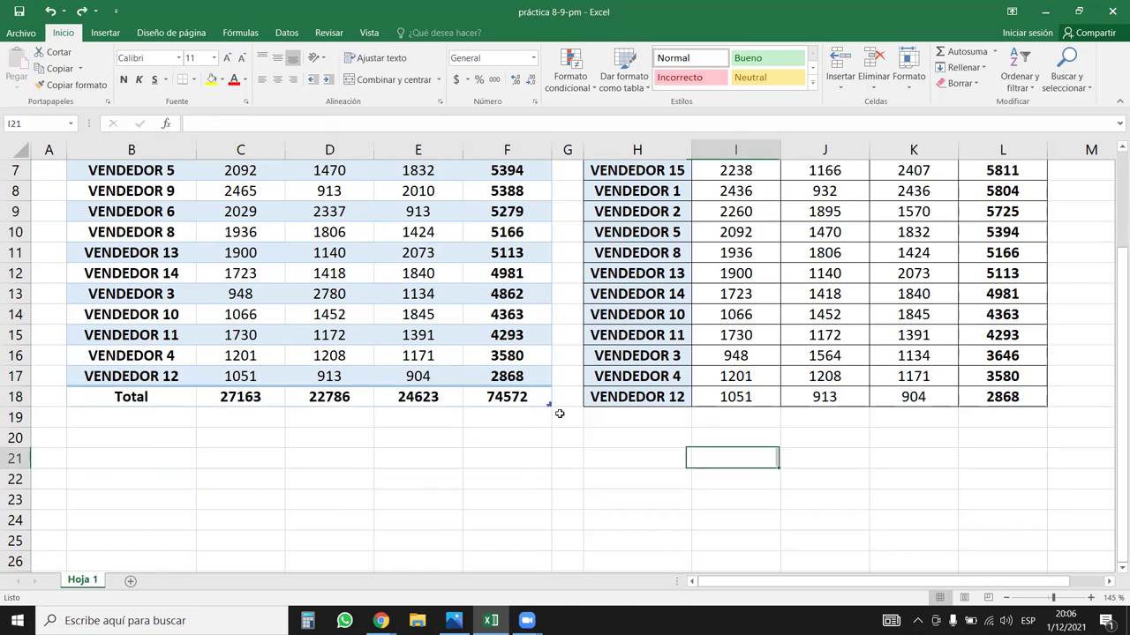
- Compare the descending order of the sellers in the Excel table and the plain range
{"action": "scroll", "coordinate": [559, 414], "scroll_direction": "up", "scroll_amount": 2}
{"action": "left_click_drag", "start_coordinate": [180, 248], "coordinate": [506, 438]}
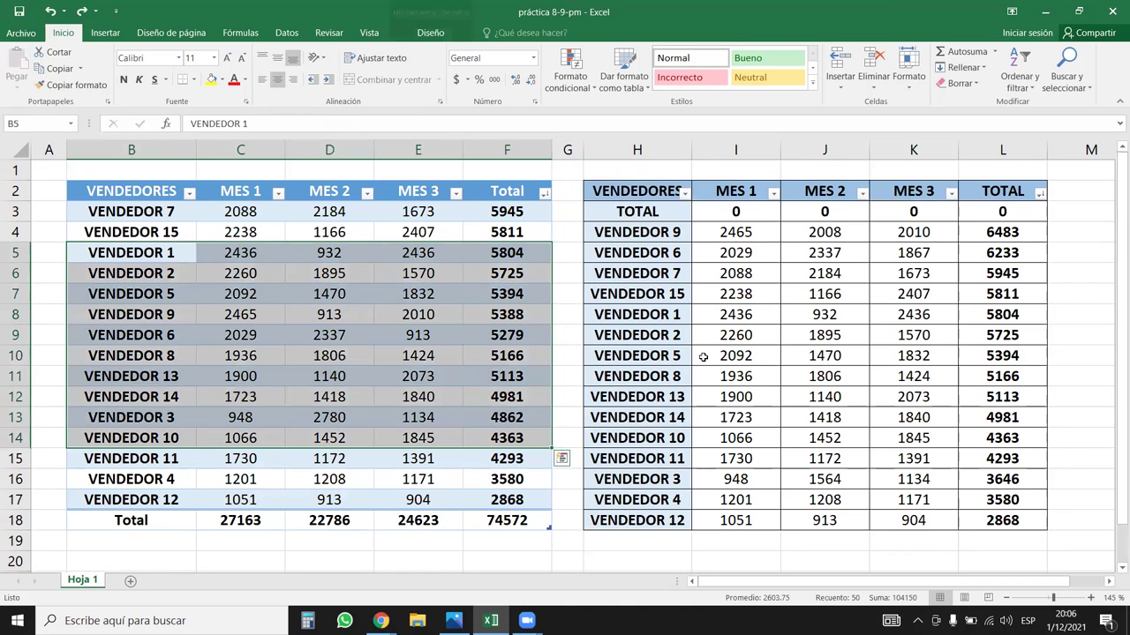
{"action": "left_click_drag", "start_coordinate": [657, 217], "coordinate": [918, 460]}
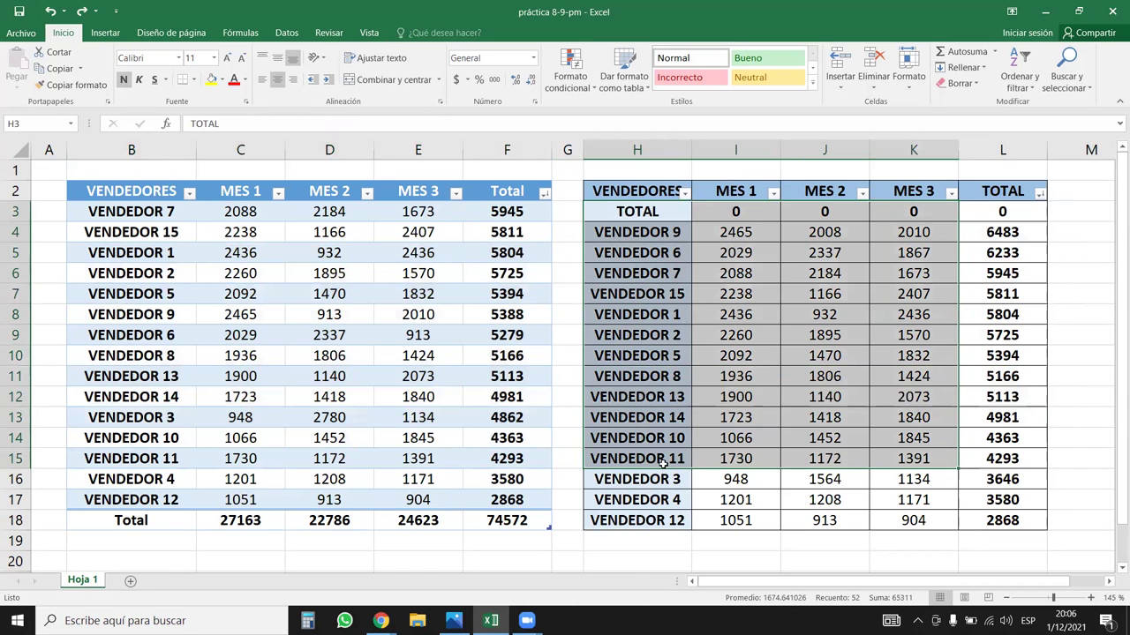
{"action": "left_click", "coordinate": [438, 403]}
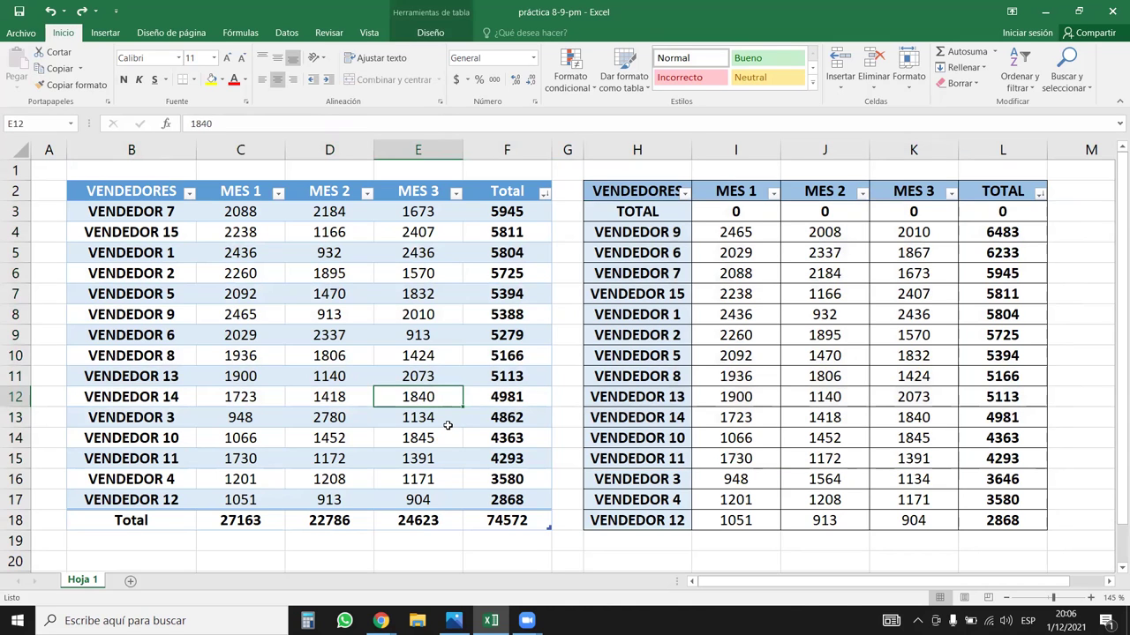
- Undo the largest-to-smallest sorts of both tables and select the plain range's total row H18:L18
{"action": "key", "text": "ctrl+z"}
{"action": "key", "text": "ctrl+z"}
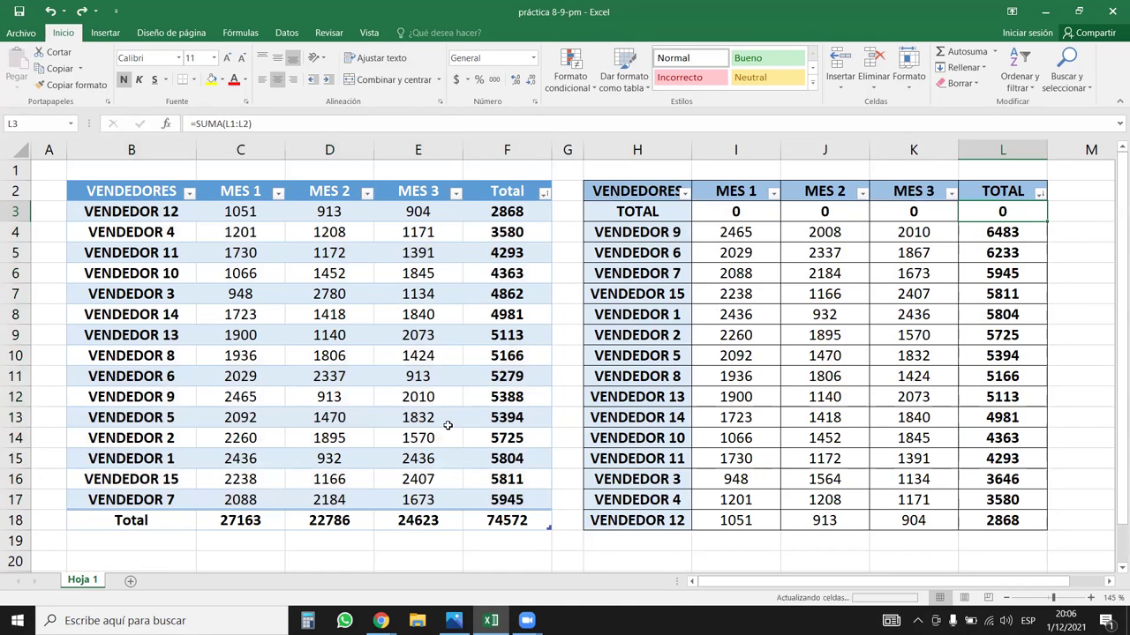
{"action": "key", "text": "ctrl+z"}
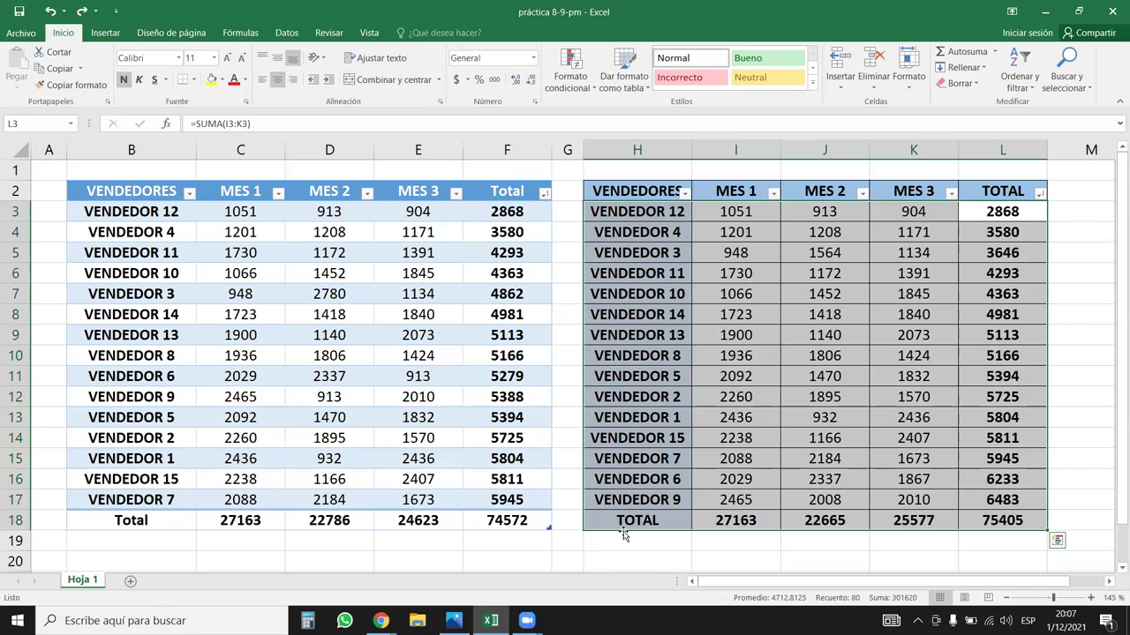
{"action": "left_click_drag", "start_coordinate": [628, 521], "coordinate": [1013, 519]}
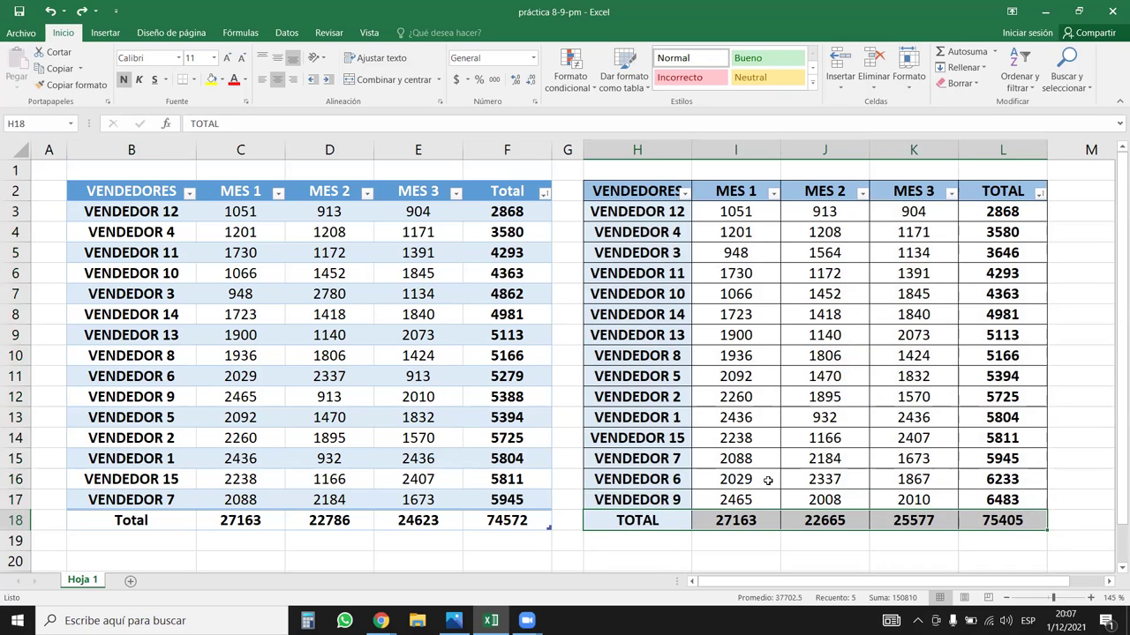
{"action": "left_click", "coordinate": [920, 230]}
{"action": "left_click_drag", "start_coordinate": [995, 210], "coordinate": [979, 516]}
{"action": "left_click", "coordinate": [636, 437]}
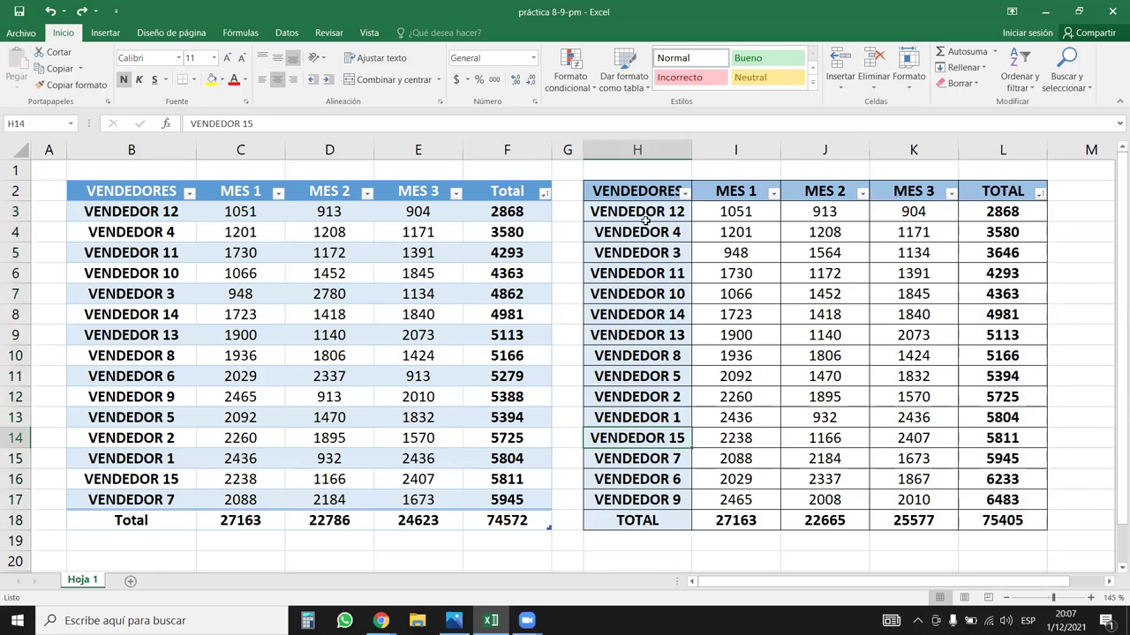
{"action": "left_click", "coordinate": [648, 168]}
- Sort the Excel table by the VENDEDORES column from A to Z
{"action": "left_click", "coordinate": [168, 253]}
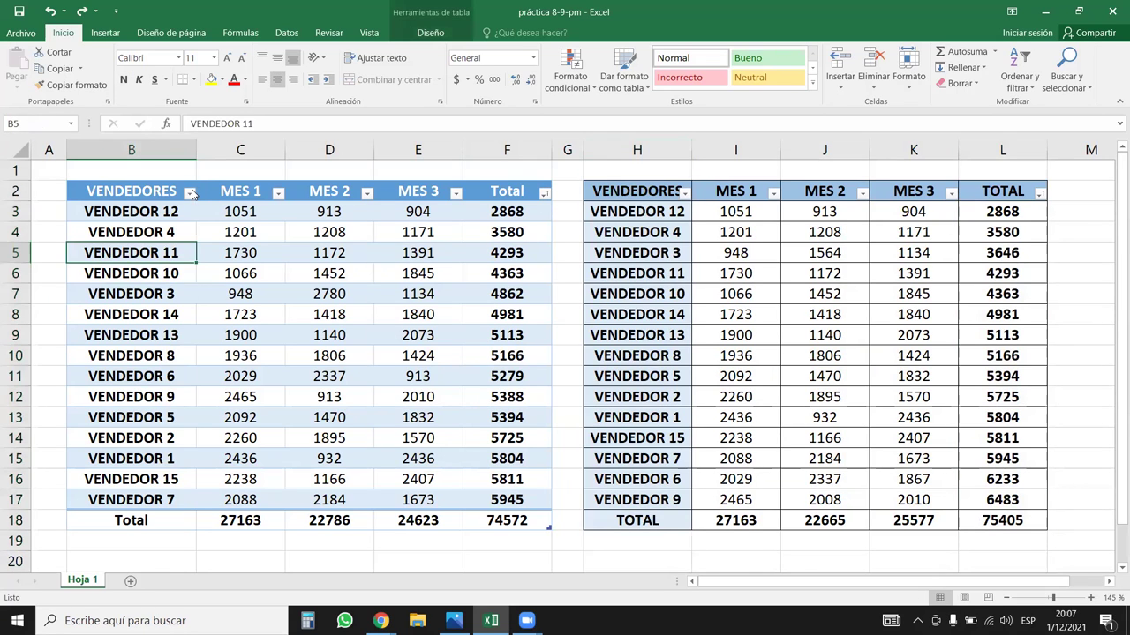
{"action": "left_click", "coordinate": [189, 193]}
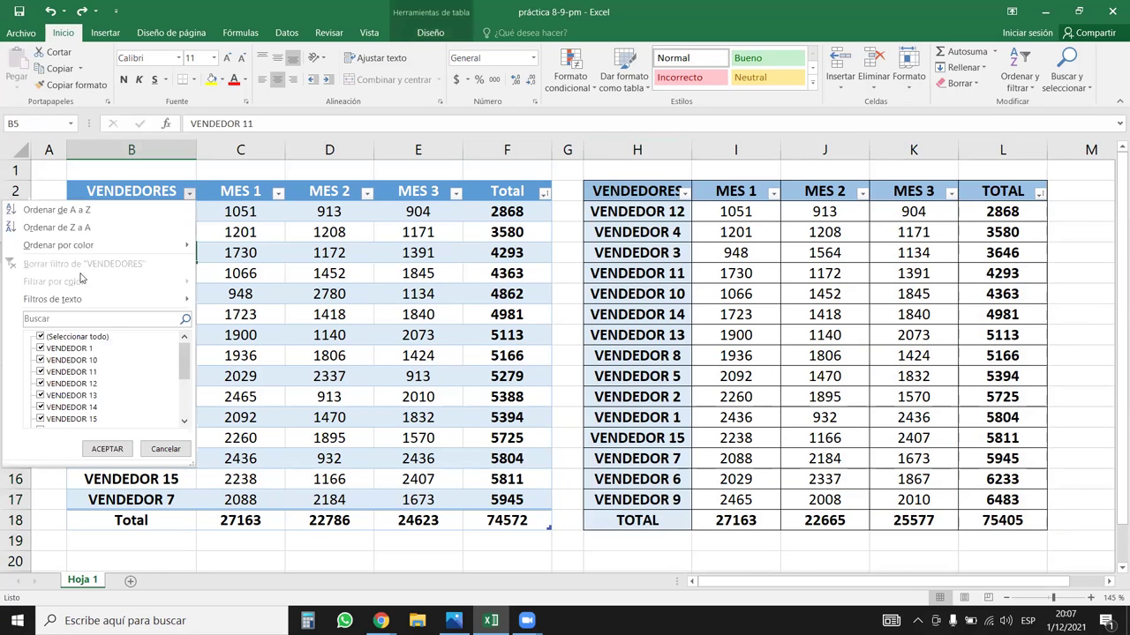
{"action": "left_click", "coordinate": [57, 209]}
{"action": "left_click", "coordinate": [124, 238]}
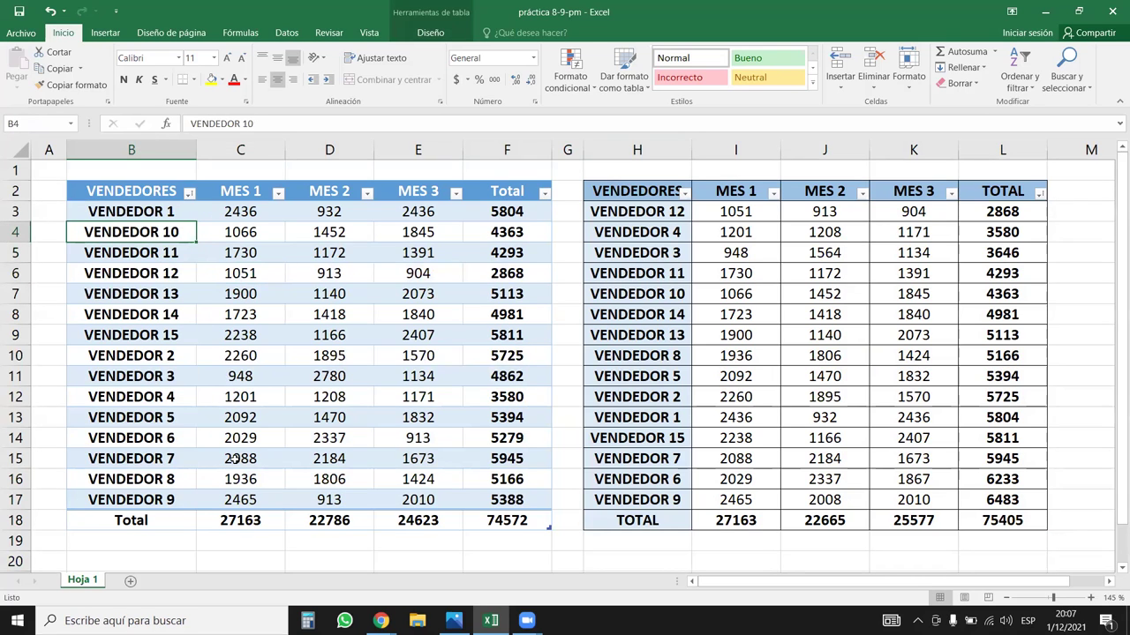
{"action": "left_click", "coordinate": [189, 193]}
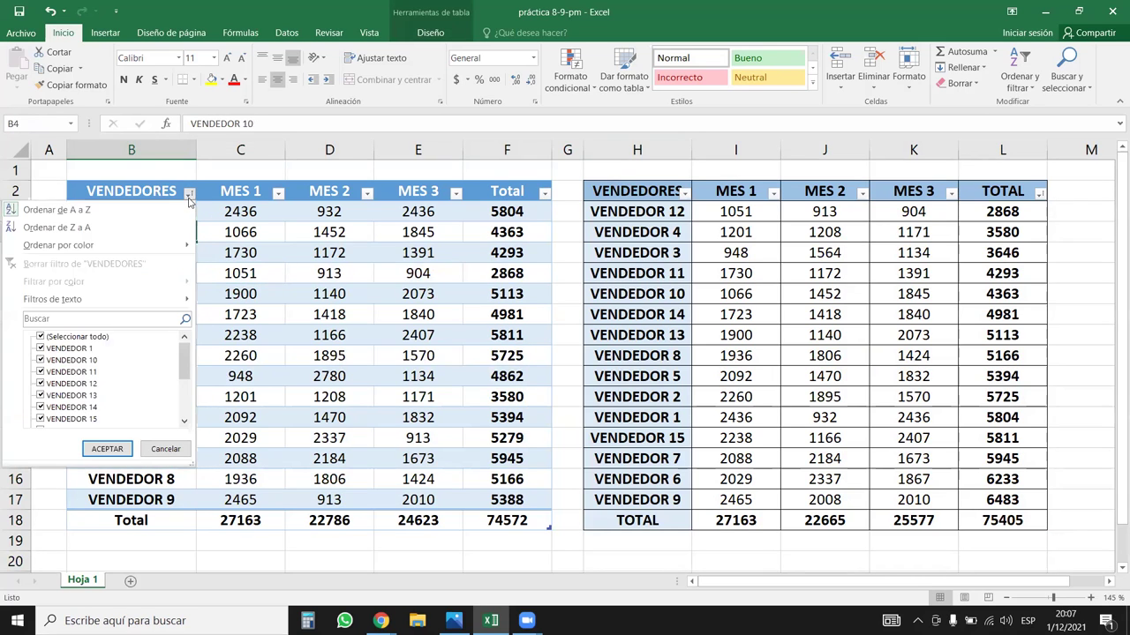
{"action": "left_click", "coordinate": [109, 218]}
- Examine the alphabetical order of the seller names in B3:B17 and in the VENDEDORES filter list
{"action": "left_click_drag", "start_coordinate": [173, 213], "coordinate": [116, 488]}
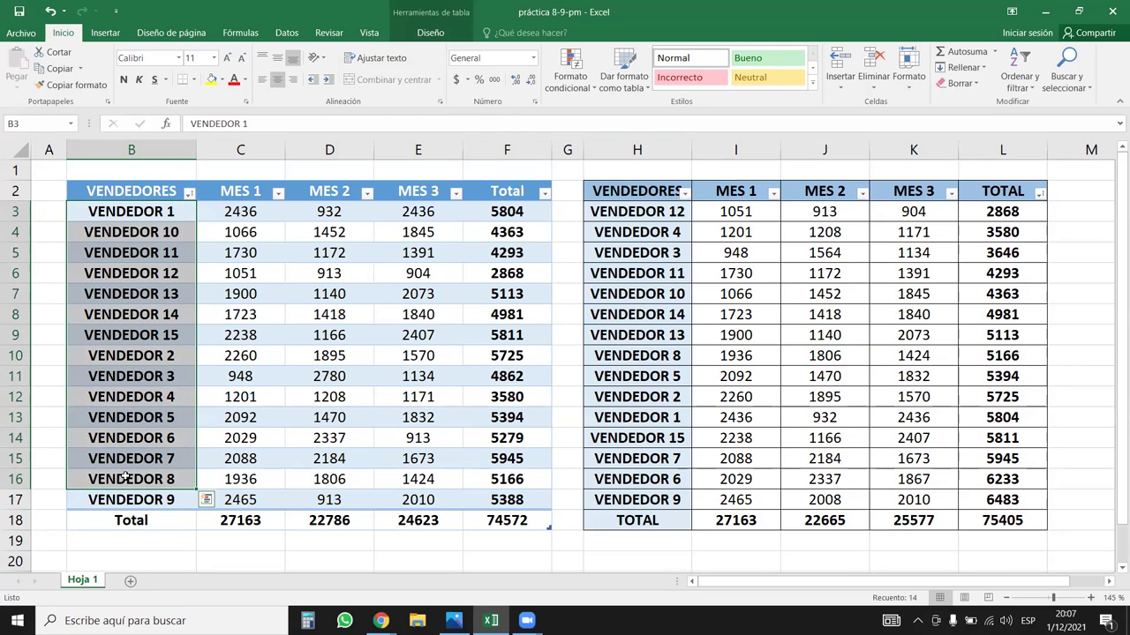
{"action": "left_click", "coordinate": [169, 211]}
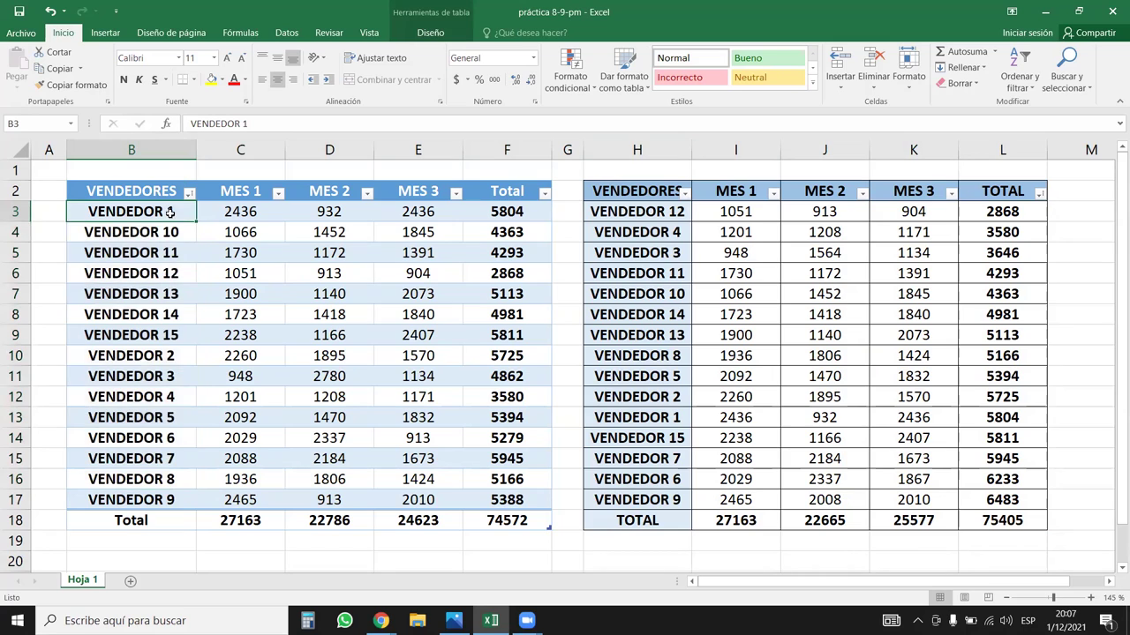
{"action": "left_click", "coordinate": [172, 234]}
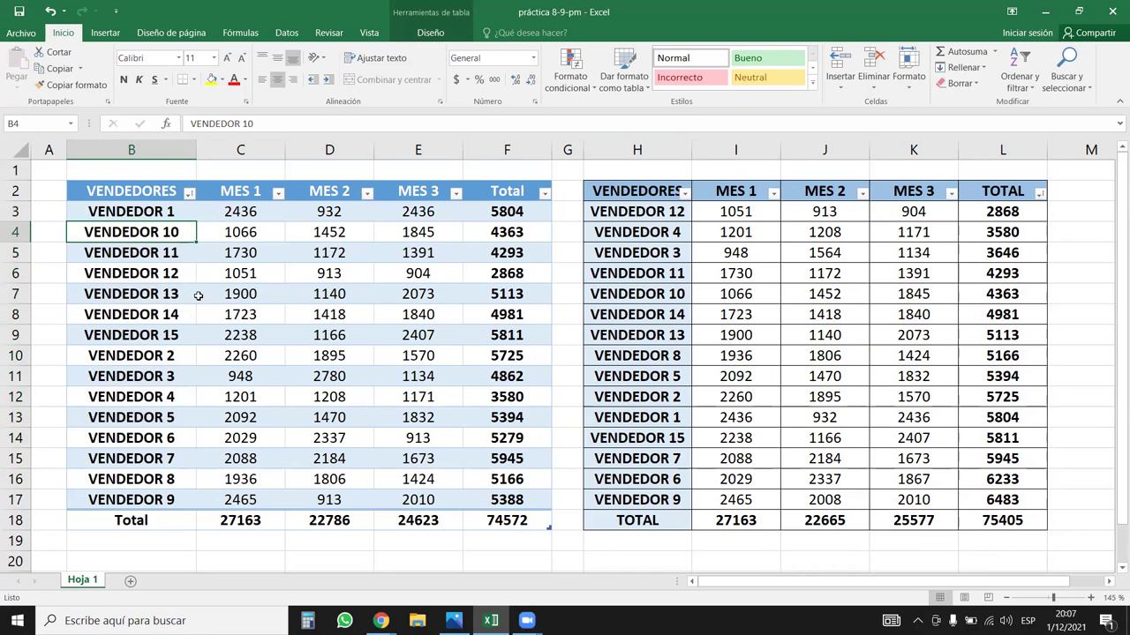
{"action": "left_click_drag", "start_coordinate": [157, 212], "coordinate": [166, 232]}
{"action": "left_click", "coordinate": [168, 232]}
{"action": "left_click_drag", "start_coordinate": [168, 211], "coordinate": [141, 499]}
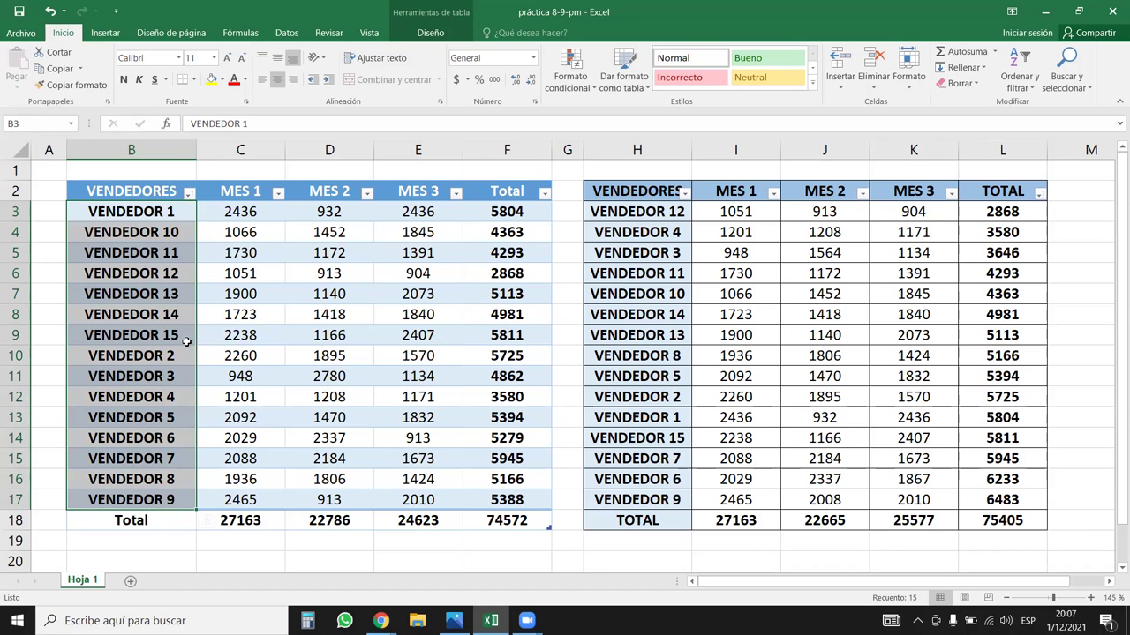
{"action": "left_click", "coordinate": [188, 192]}
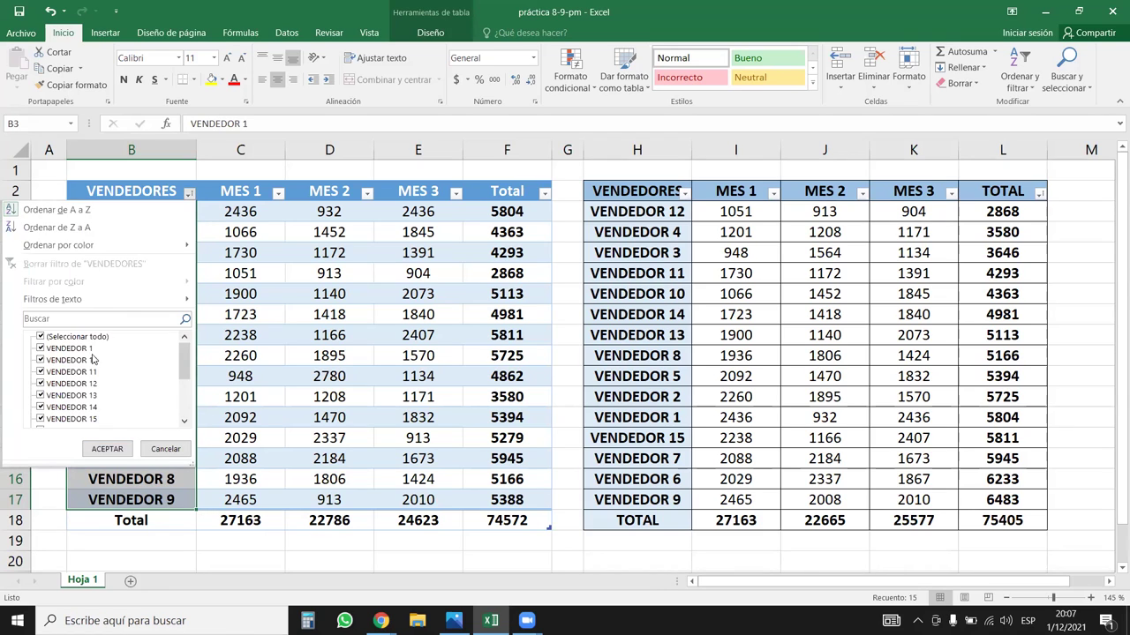
{"action": "left_click", "coordinate": [350, 299]}
{"action": "left_click", "coordinate": [106, 224]}
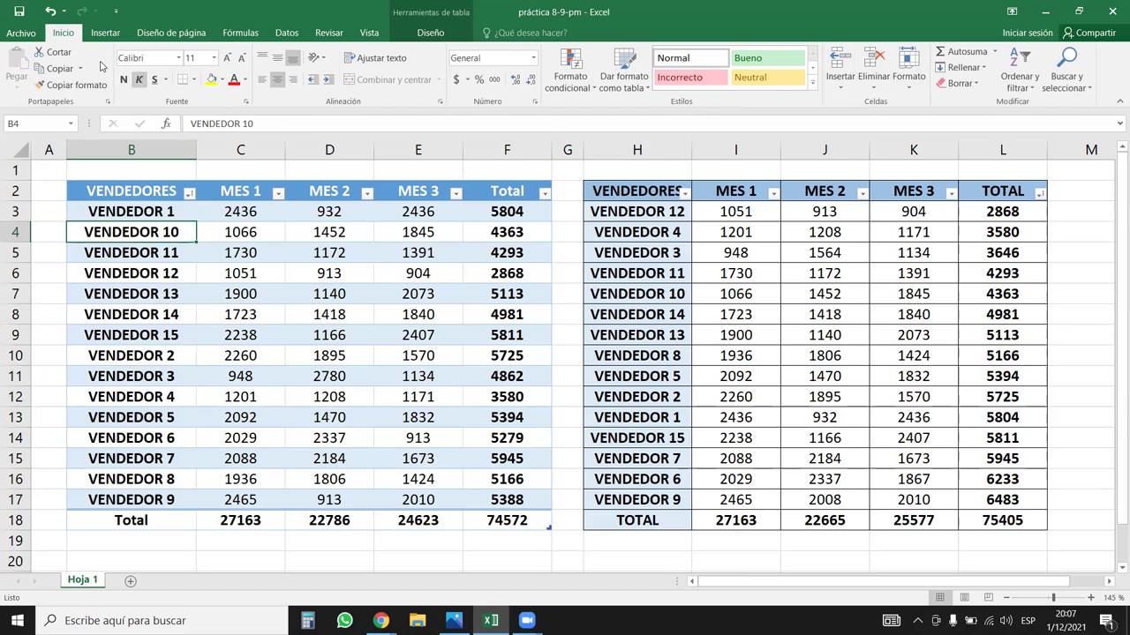
{"action": "left_click_drag", "start_coordinate": [162, 212], "coordinate": [148, 512]}
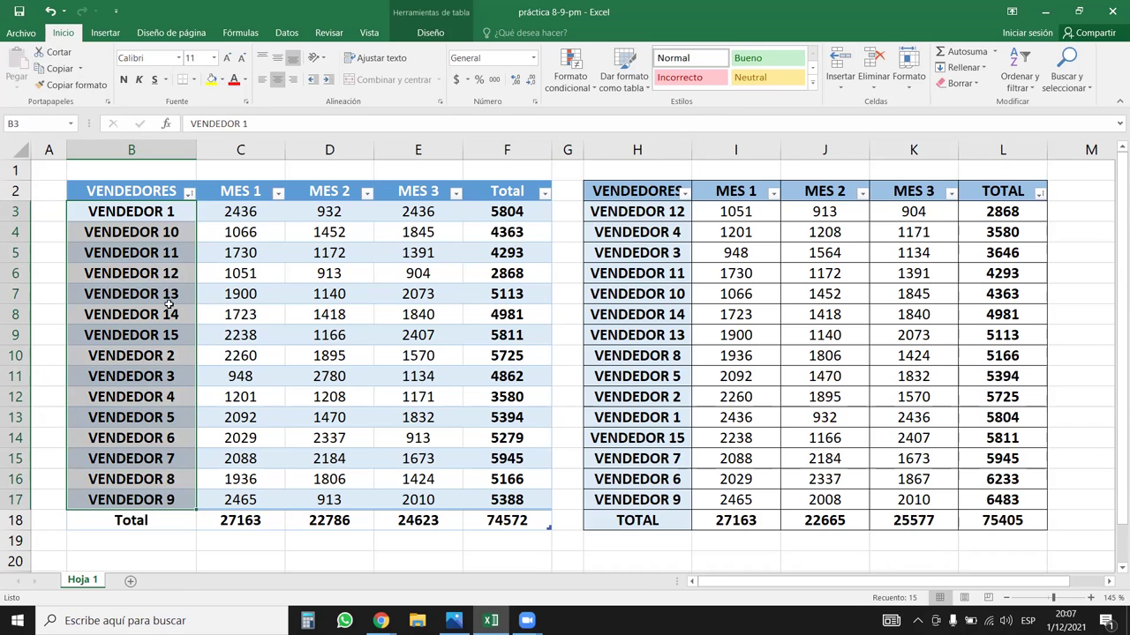
- Enter vendedor 1 in cell B21 below the Excel table
{"action": "scroll", "coordinate": [169, 304], "scroll_direction": "down", "scroll_amount": 3}
{"action": "left_click", "coordinate": [175, 398]}
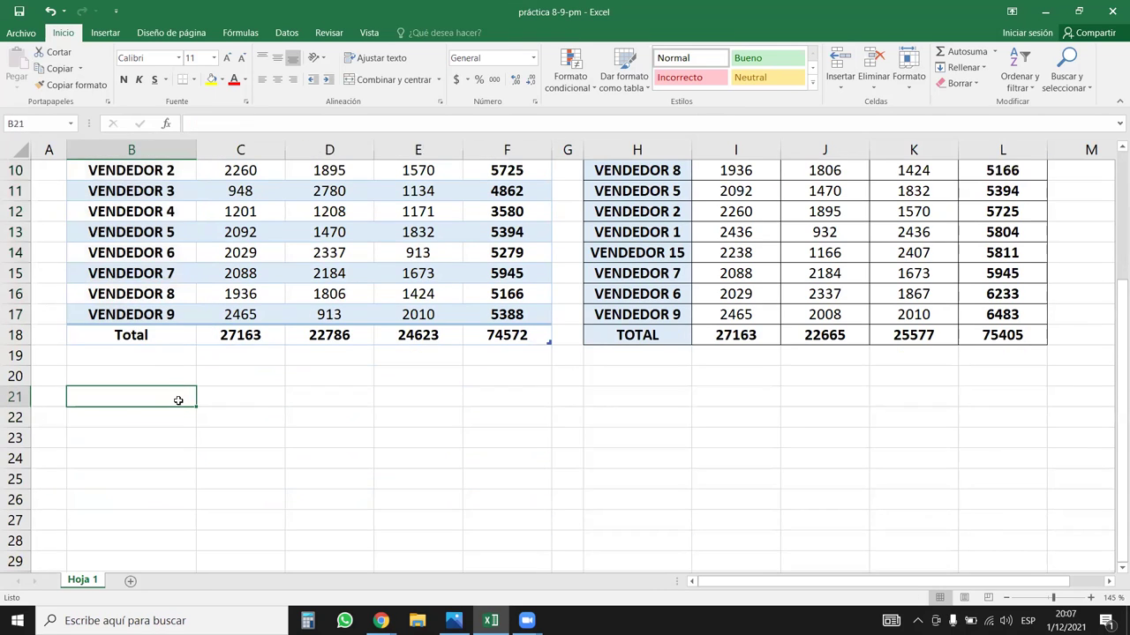
{"action": "type", "text": "vendedor 1"}
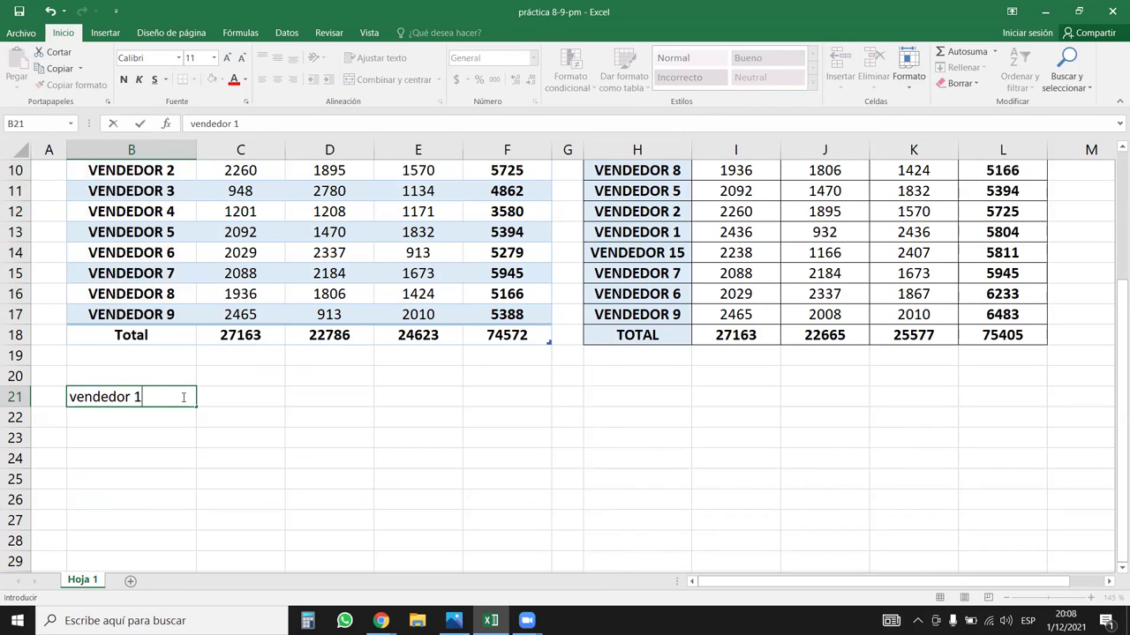
{"action": "key", "text": "Return"}
- Try to fill a linear series down column B from B21 with an increment of 1
{"action": "left_click", "coordinate": [184, 397]}
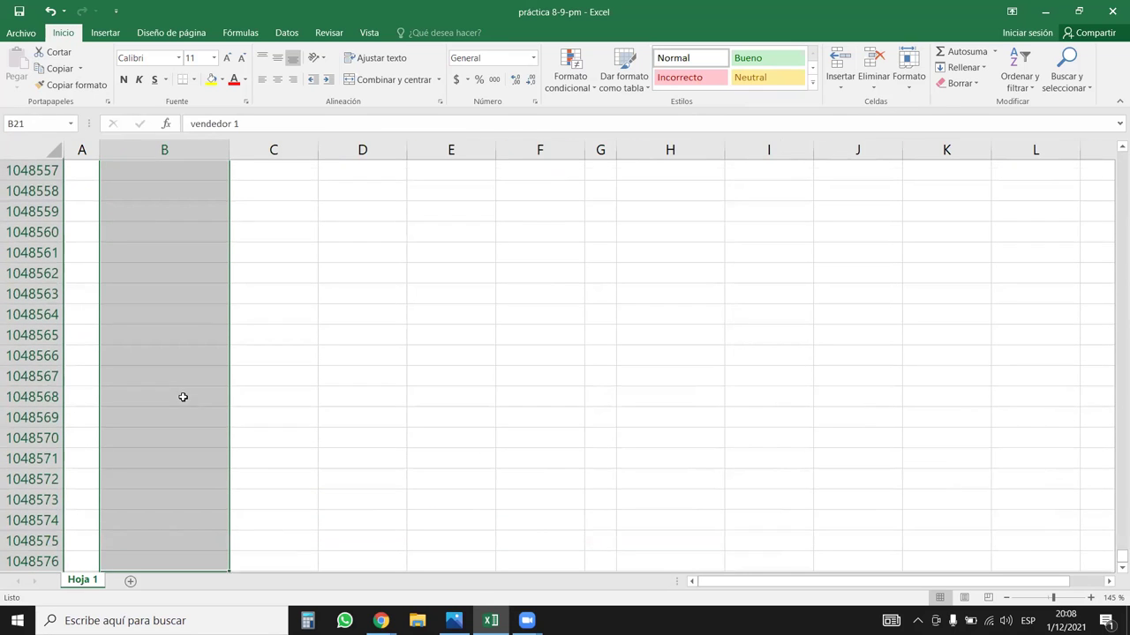
{"action": "left_click", "coordinate": [964, 67]}
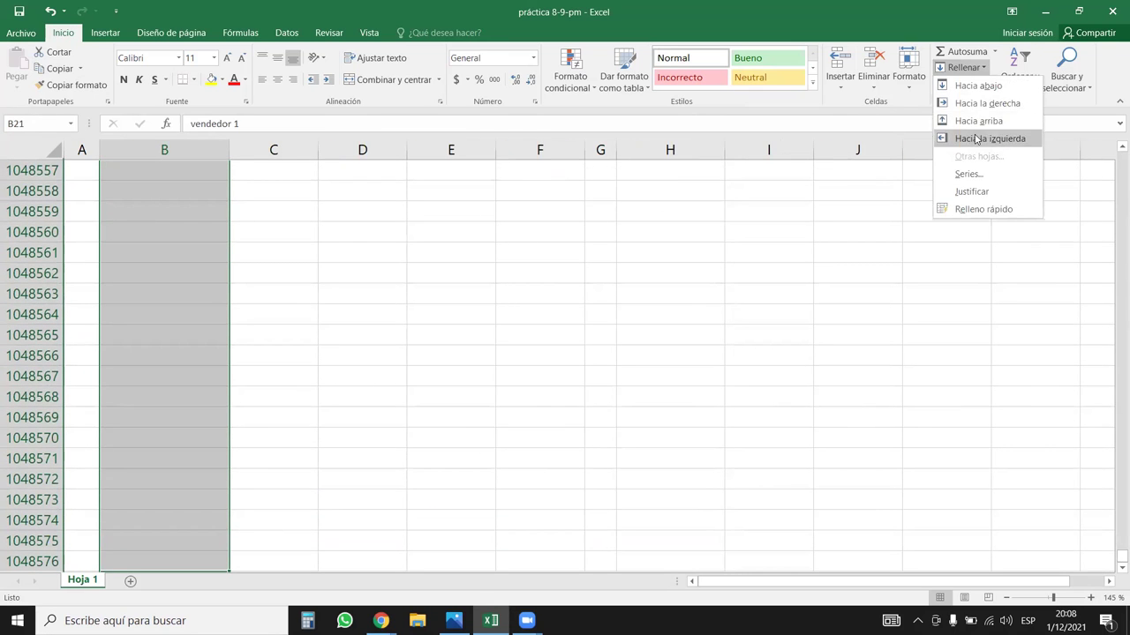
{"action": "left_click", "coordinate": [968, 174]}
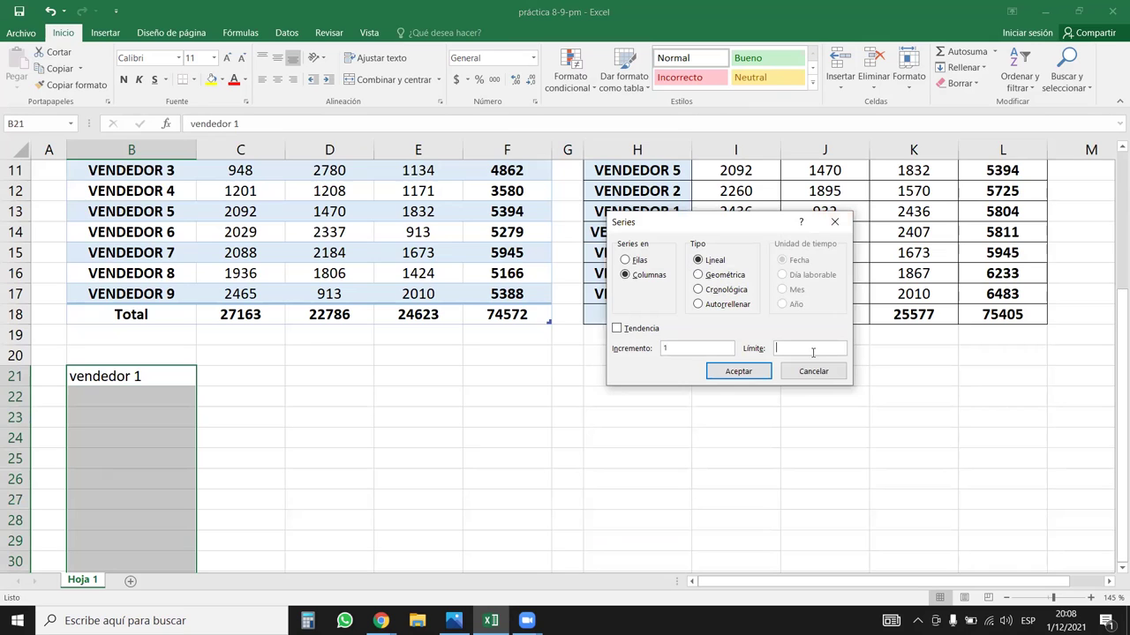
{"action": "key", "text": "Return"}
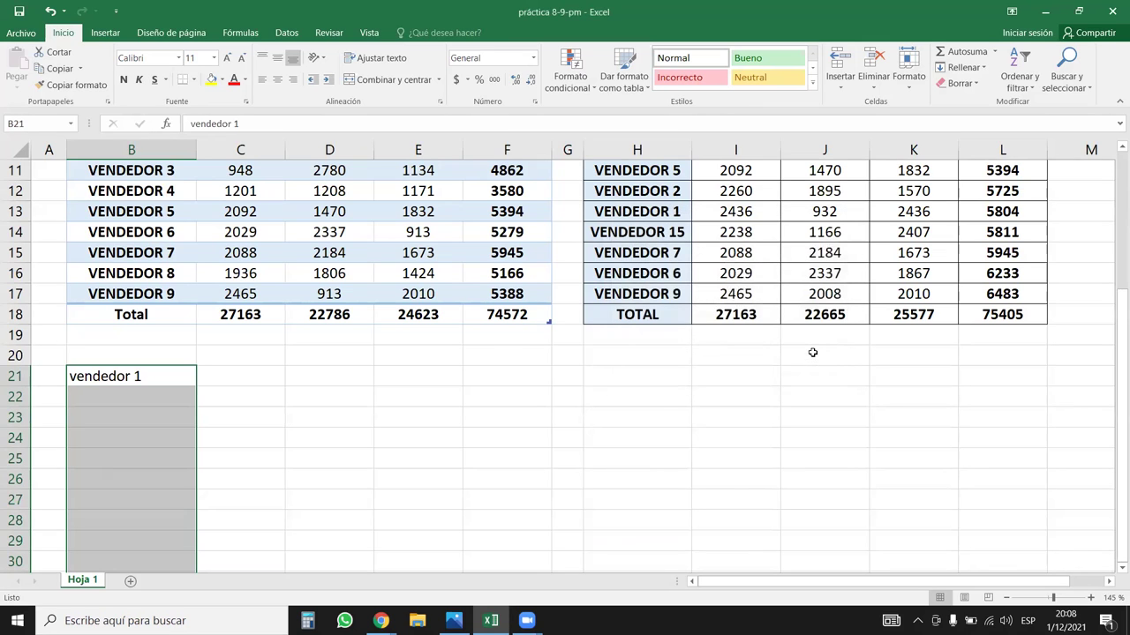
{"action": "left_click", "coordinate": [970, 70]}
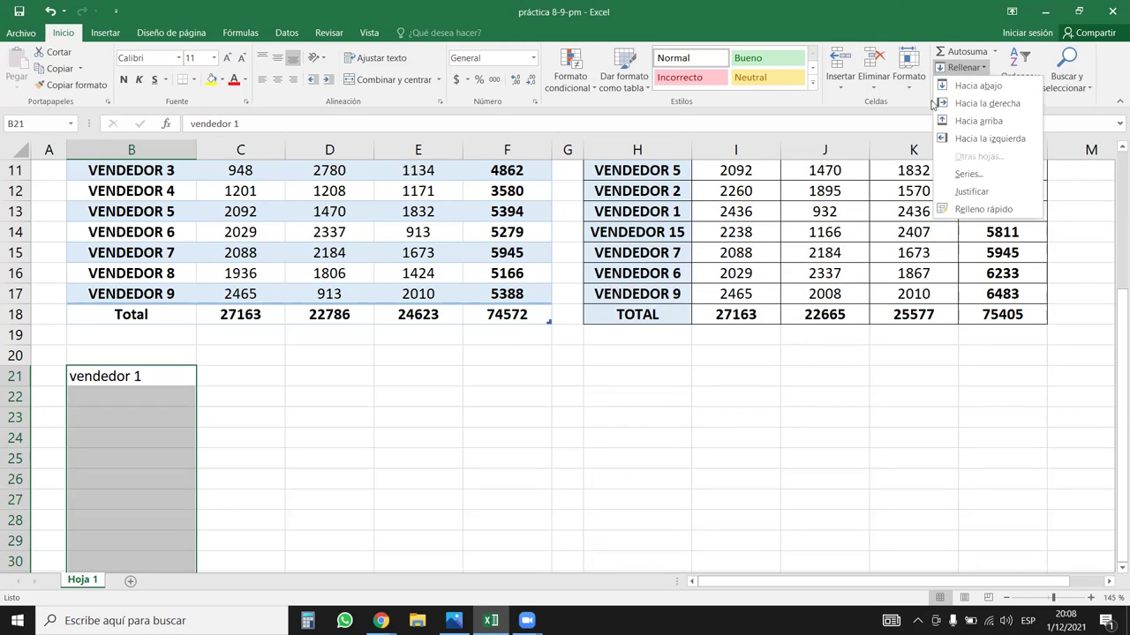
{"action": "left_click", "coordinate": [967, 175]}
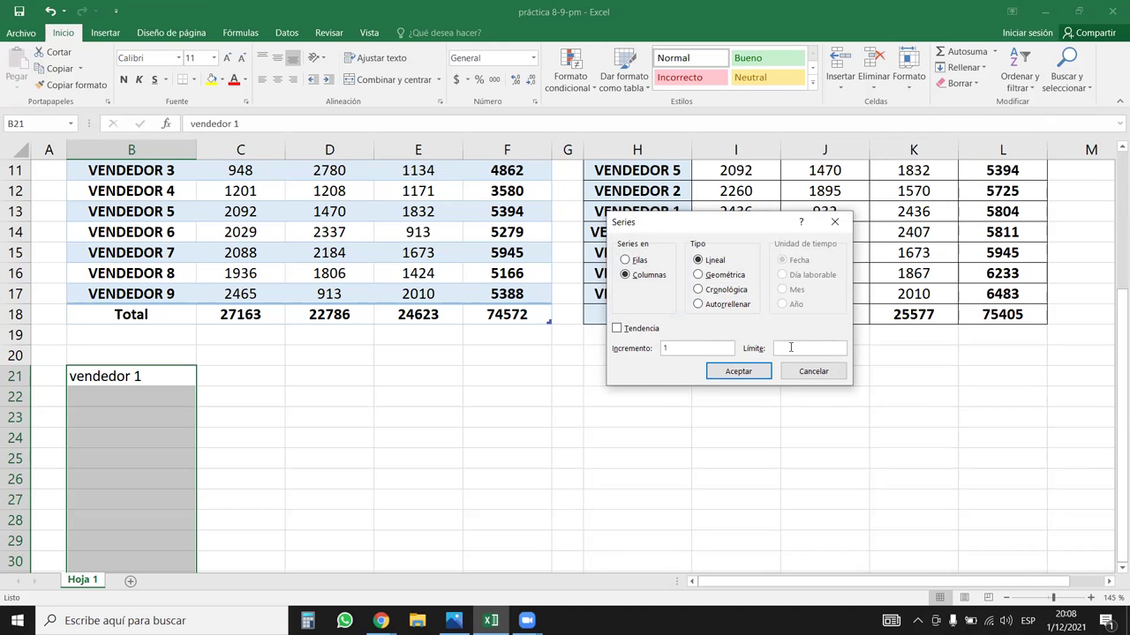
{"action": "left_click", "coordinate": [834, 221]}
- Autofill the seller names from B21 down to B35, from vendedor 1 to vendedor 15
{"action": "left_click", "coordinate": [180, 377]}
{"action": "left_click_drag", "start_coordinate": [195, 383], "coordinate": [177, 487]}
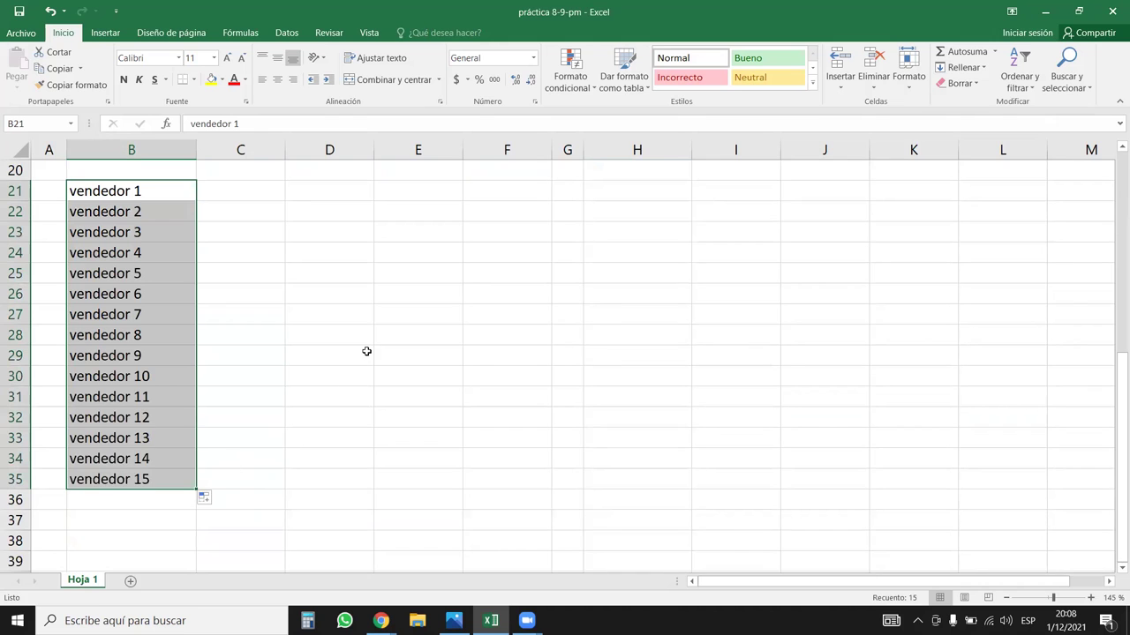
{"action": "scroll", "coordinate": [365, 350], "scroll_direction": "up", "scroll_amount": 1}
{"action": "left_click", "coordinate": [330, 338]}
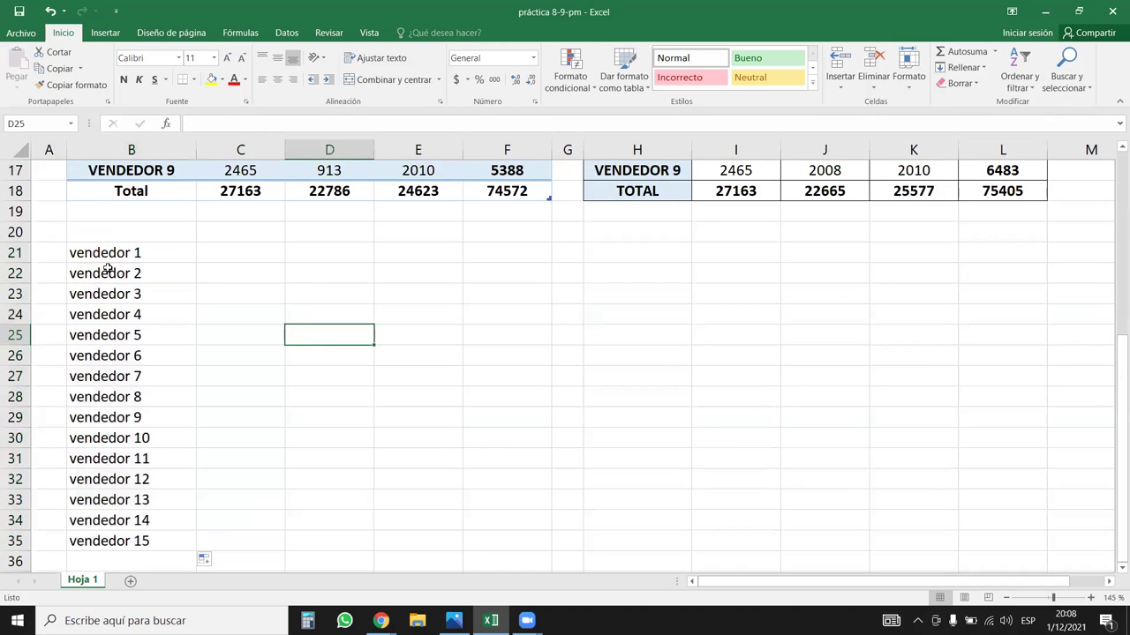
- Delete the existing Vendedor 1, Vendedor 2, Vendedor 3 list from the custom lists in the advanced Excel options
{"action": "left_click", "coordinate": [22, 33]}
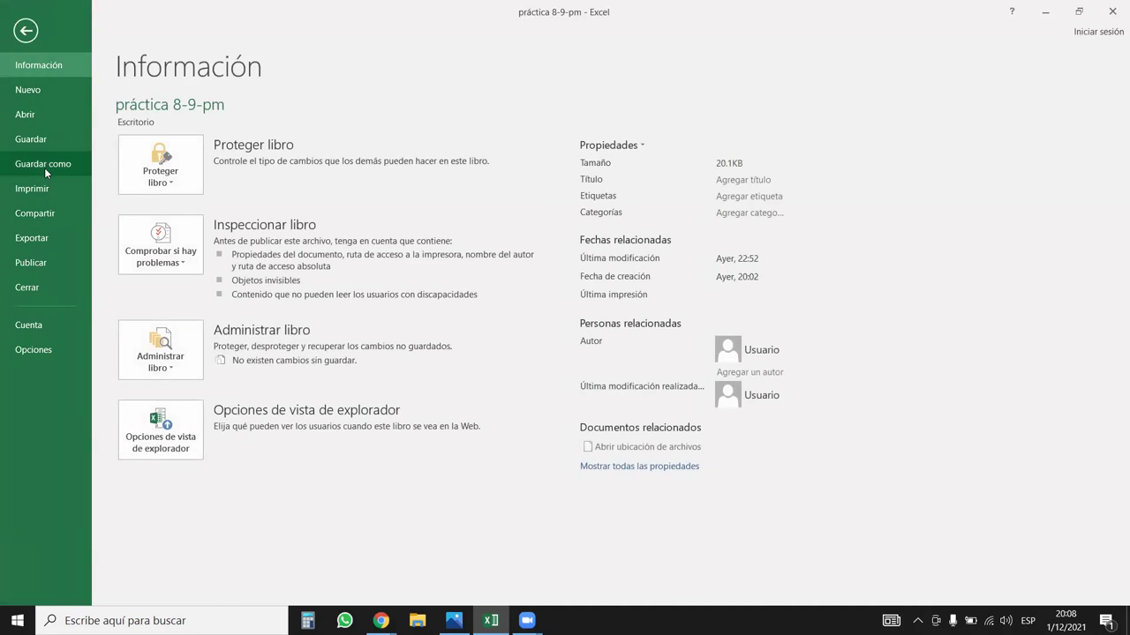
{"action": "left_click", "coordinate": [29, 347]}
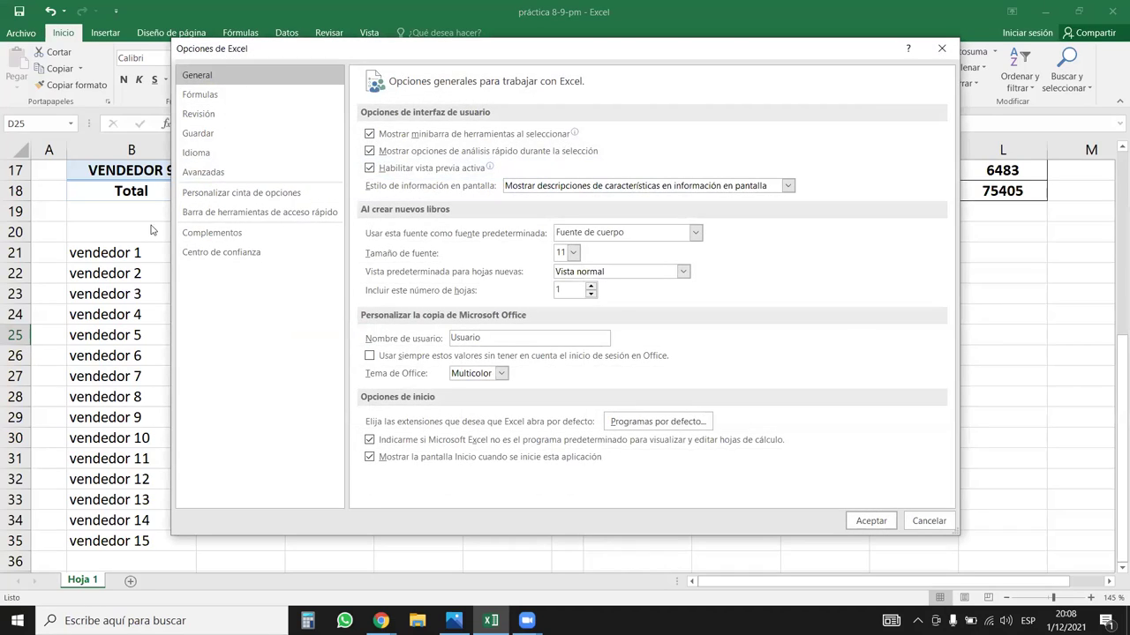
{"action": "left_click", "coordinate": [187, 172]}
{"action": "scroll", "coordinate": [804, 285], "scroll_direction": "down", "scroll_amount": 6}
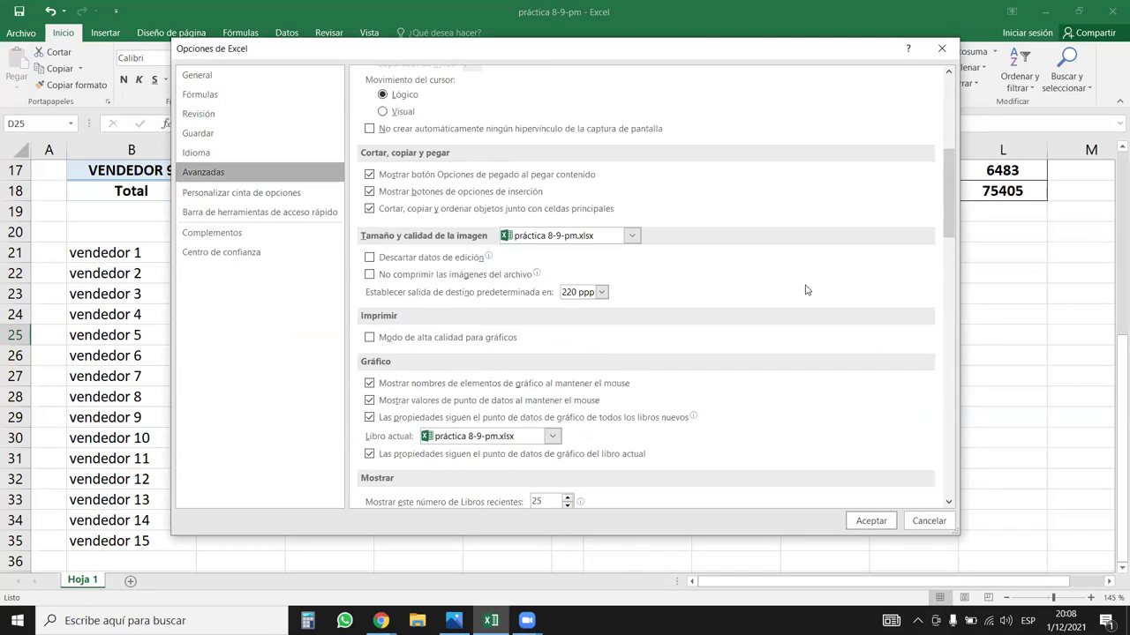
{"action": "scroll", "coordinate": [806, 290], "scroll_direction": "down", "scroll_amount": 15}
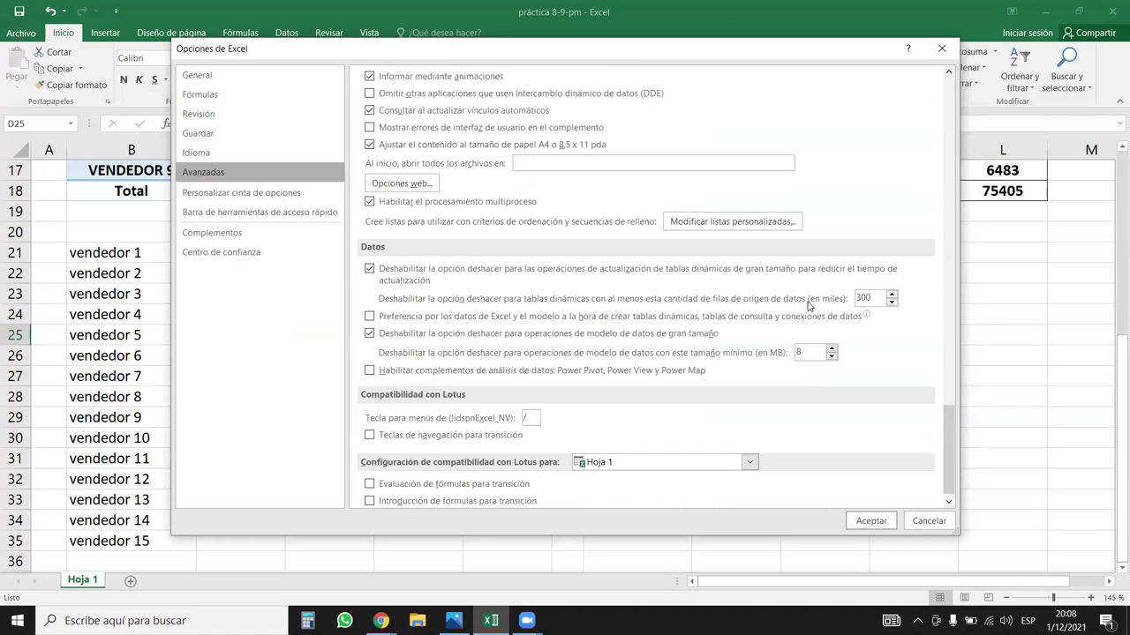
{"action": "scroll", "coordinate": [806, 305], "scroll_direction": "down", "scroll_amount": 1}
{"action": "left_click", "coordinate": [710, 214]}
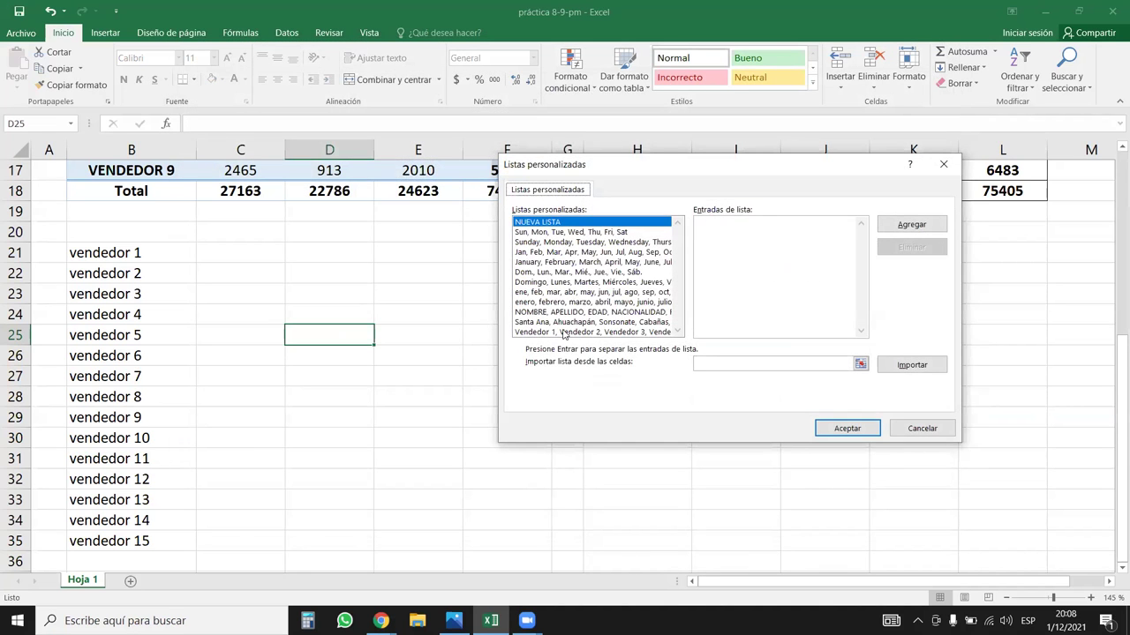
{"action": "left_click", "coordinate": [565, 332]}
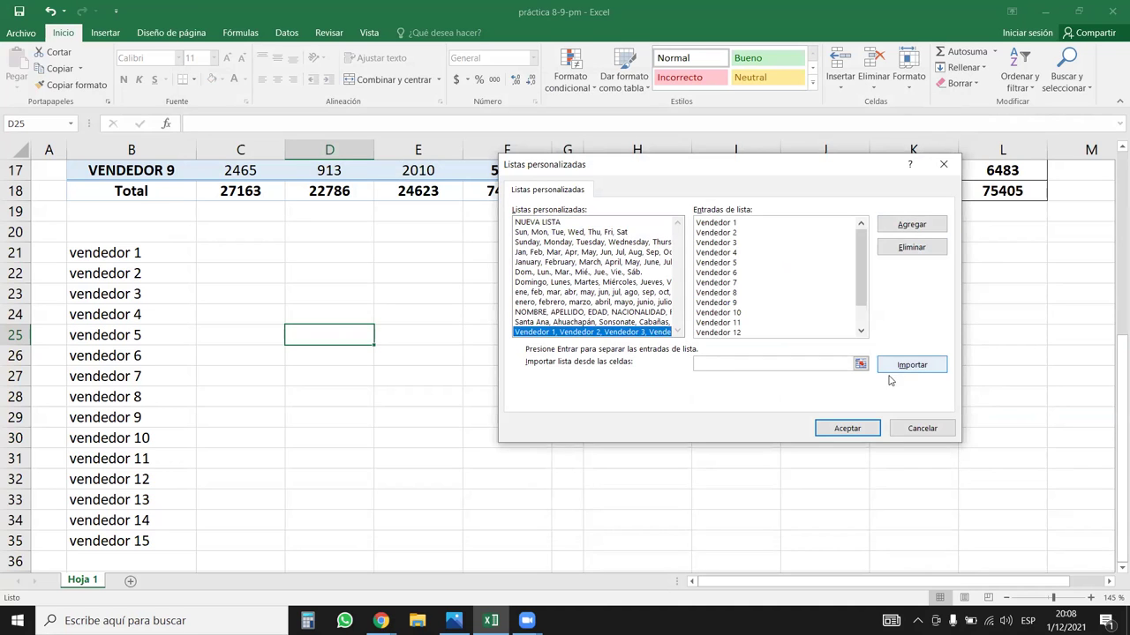
{"action": "left_click", "coordinate": [910, 248]}
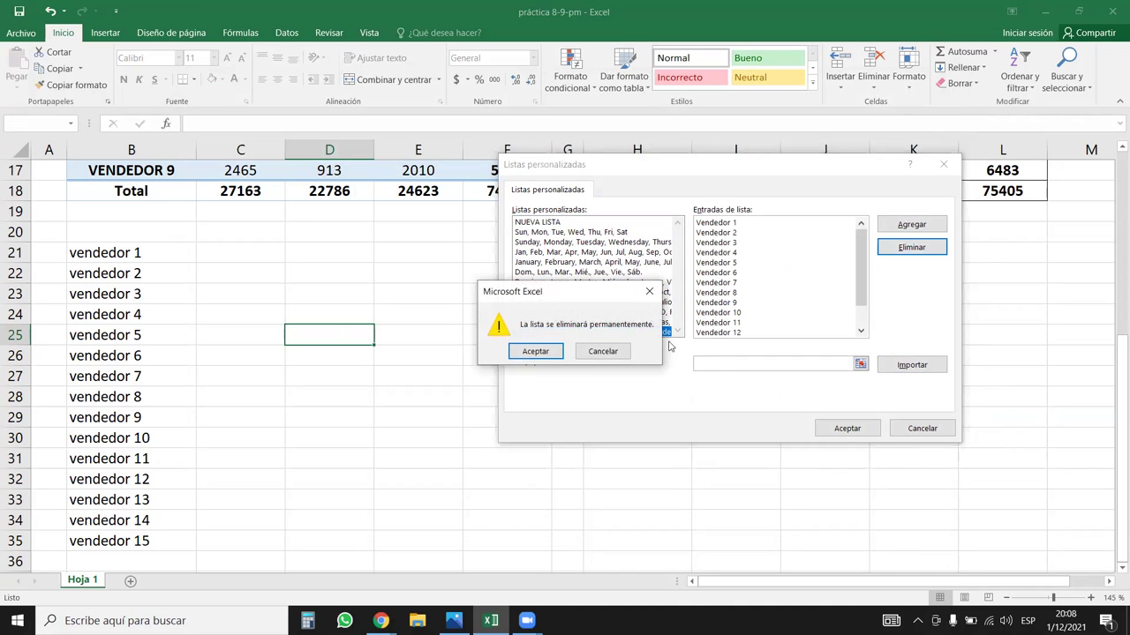
{"action": "left_click", "coordinate": [531, 351]}
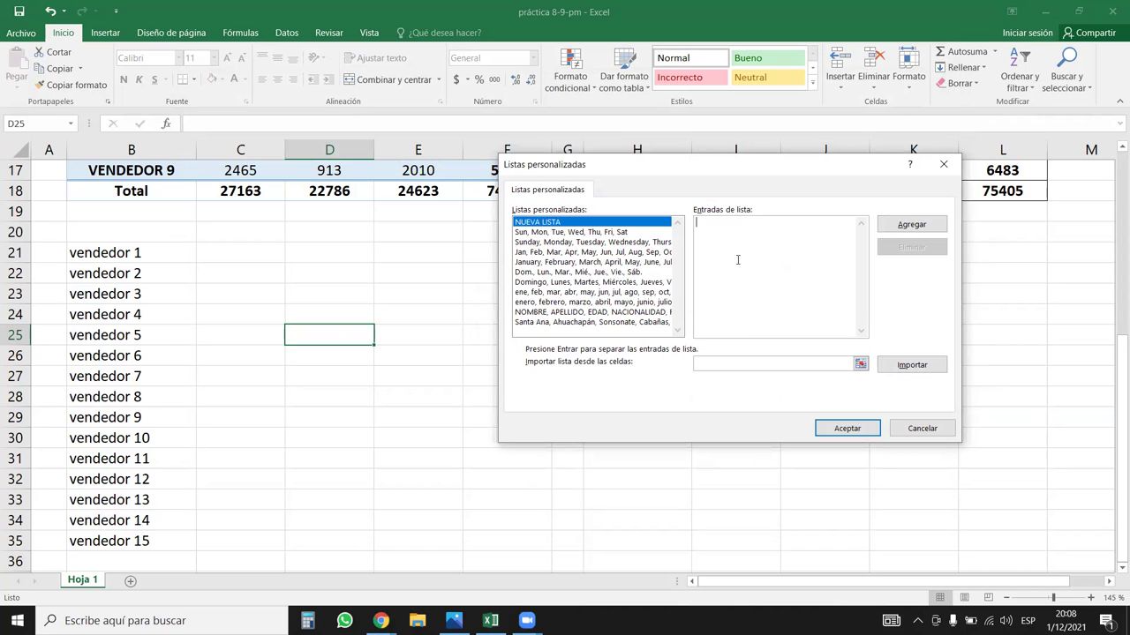
- Import B21:B35 as a new custom list, add it, and save the Excel options
{"action": "left_click", "coordinate": [729, 361]}
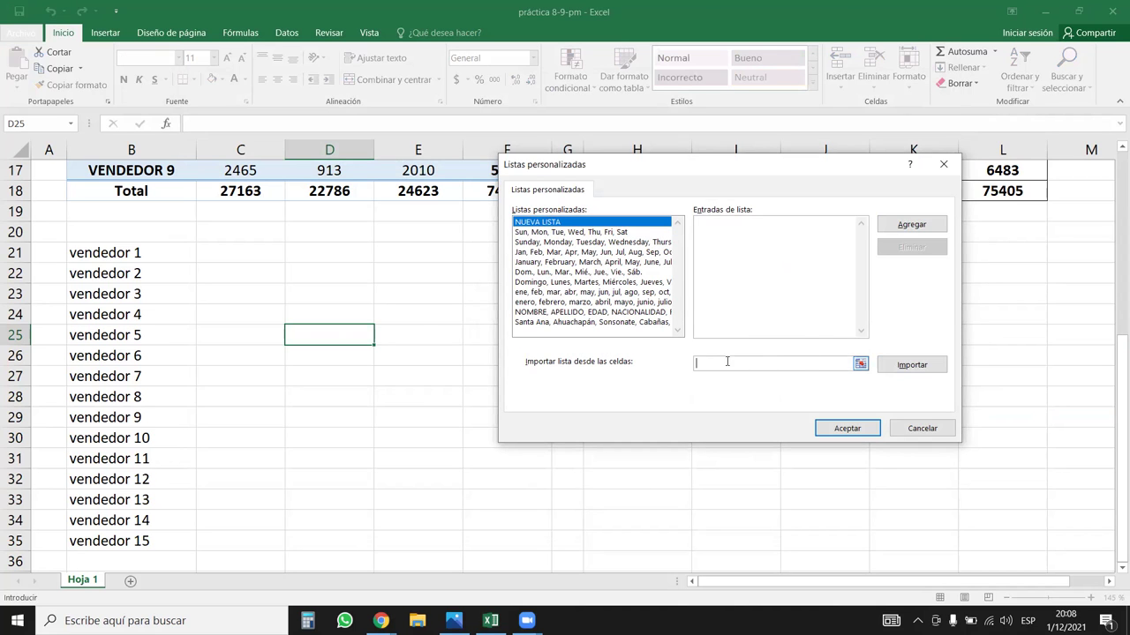
{"action": "left_click_drag", "start_coordinate": [80, 252], "coordinate": [88, 540]}
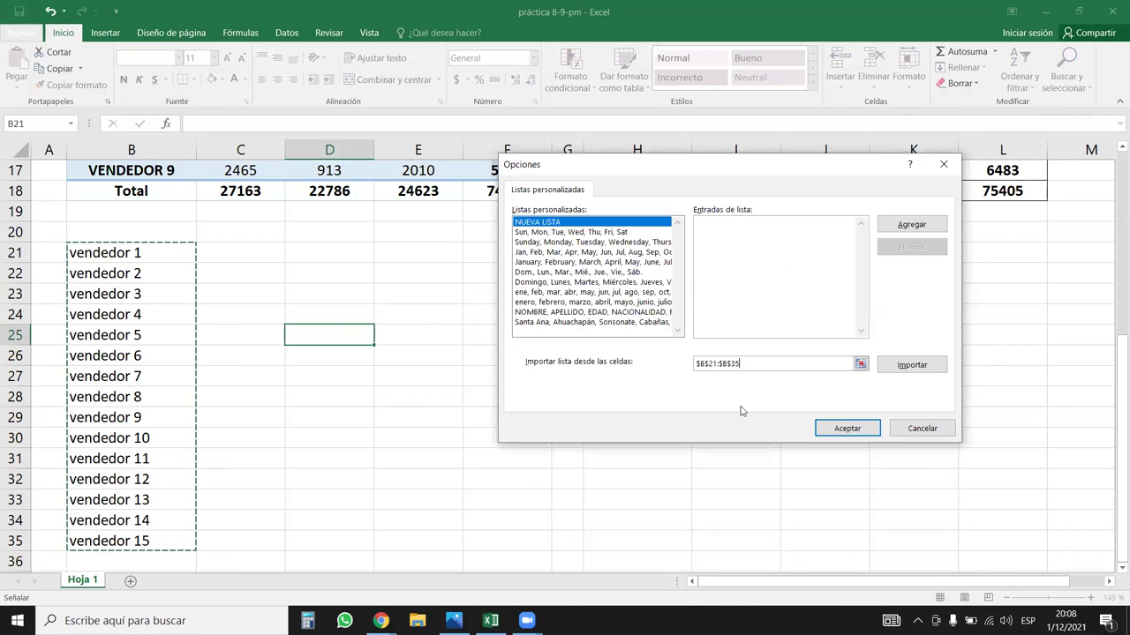
{"action": "left_click", "coordinate": [914, 365]}
{"action": "left_click", "coordinate": [909, 226]}
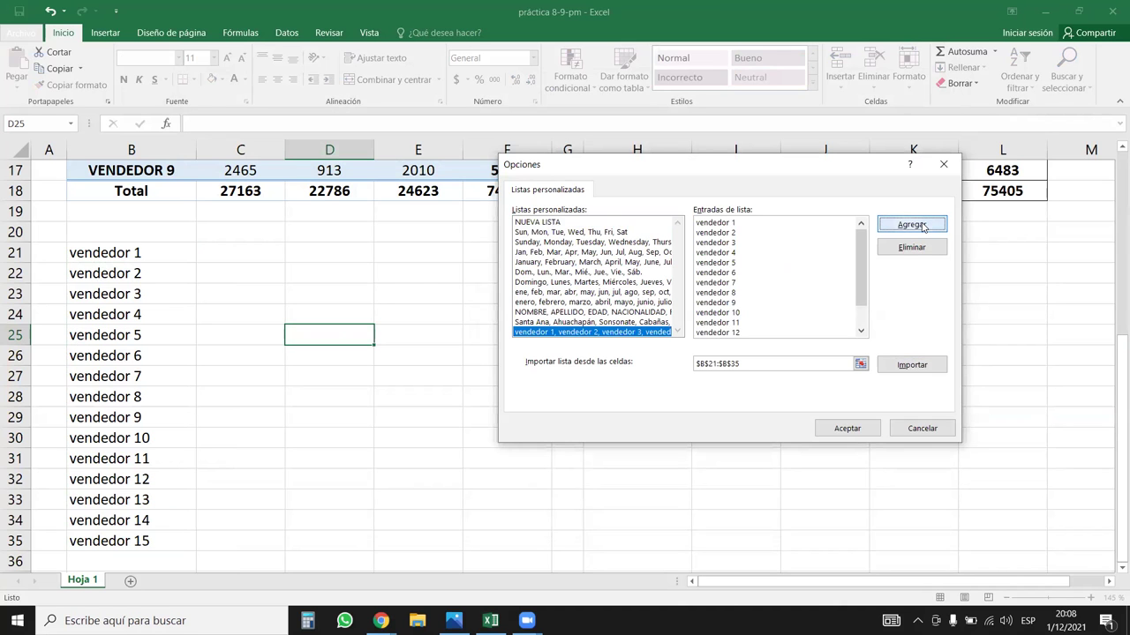
{"action": "left_click", "coordinate": [862, 429]}
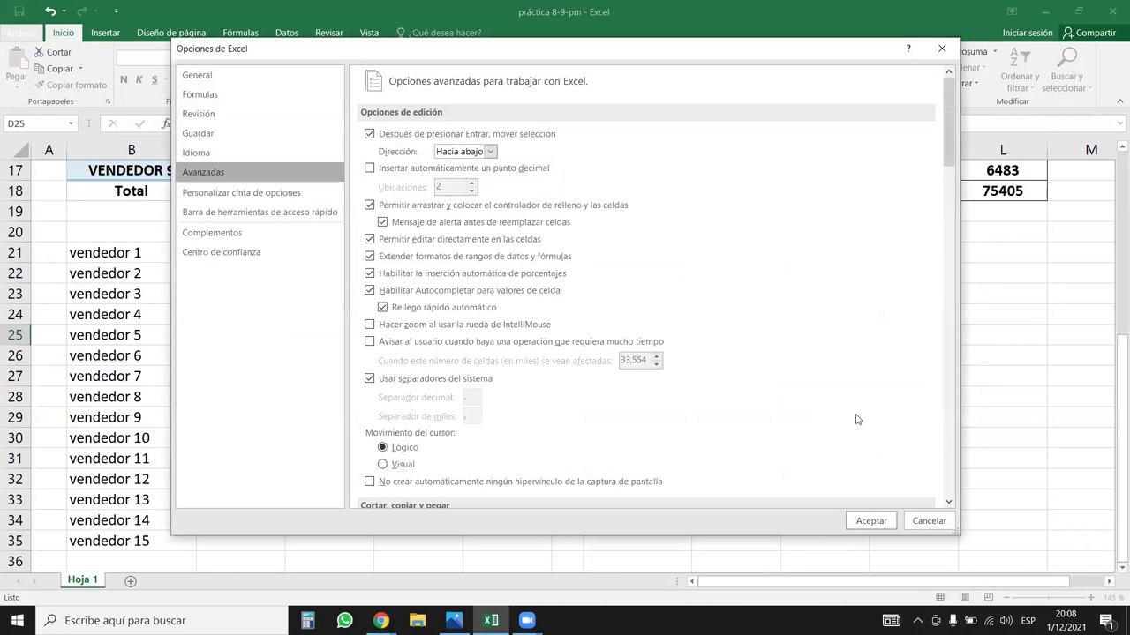
{"action": "left_click", "coordinate": [871, 520]}
{"action": "scroll", "coordinate": [626, 373], "scroll_direction": "up", "scroll_amount": 5}
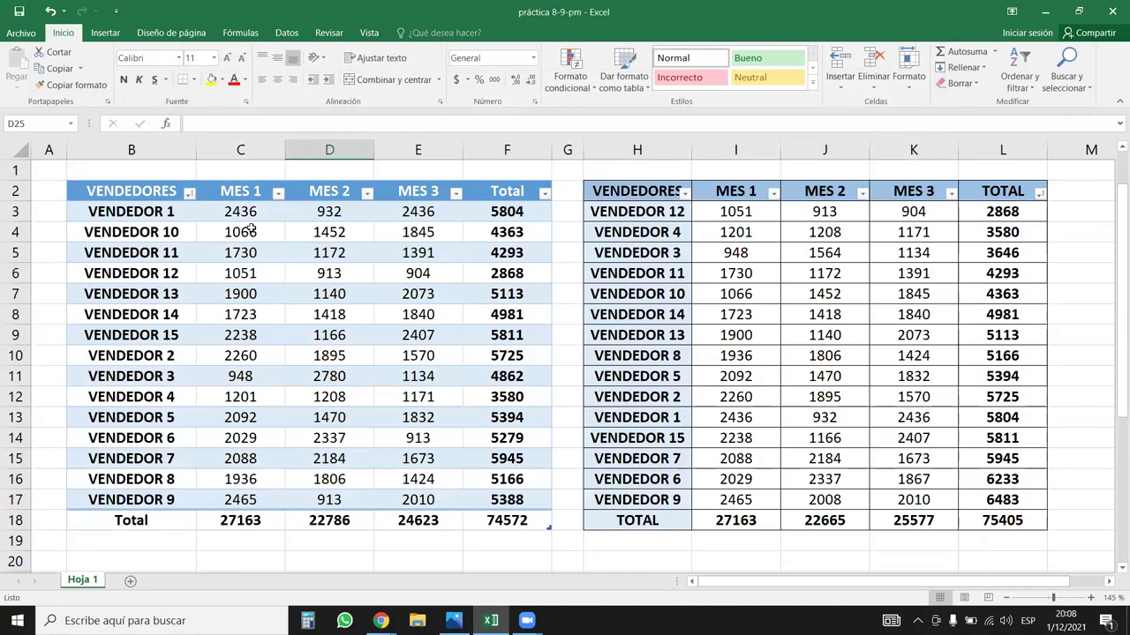
- Sort the blue table's VENDEDORES column by values, using the custom list vendedor 1, vendedor 2, vendedor 3… as the order
{"action": "left_click", "coordinate": [164, 234]}
{"action": "left_click_drag", "start_coordinate": [168, 212], "coordinate": [203, 507]}
{"action": "left_click", "coordinate": [188, 335]}
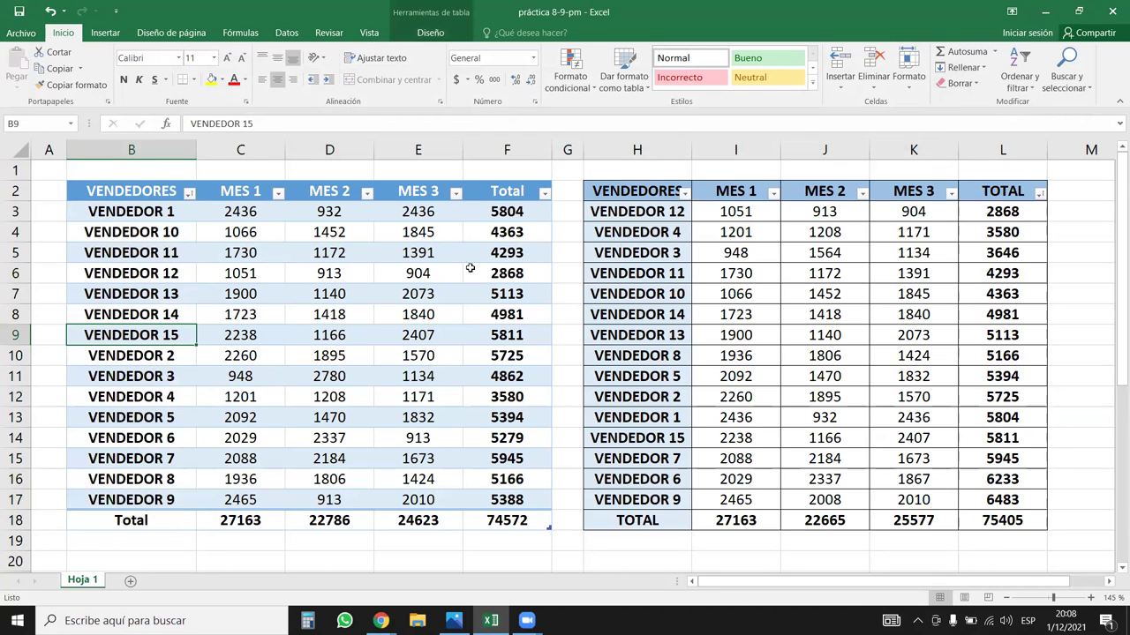
{"action": "left_click", "coordinate": [1019, 69]}
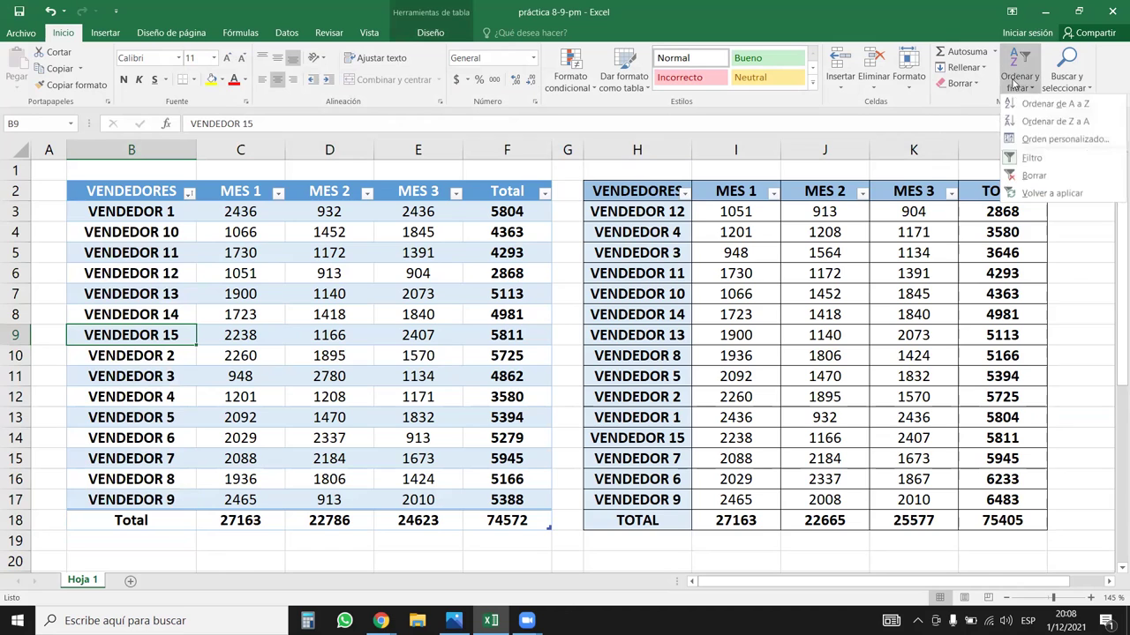
{"action": "left_click", "coordinate": [1055, 140]}
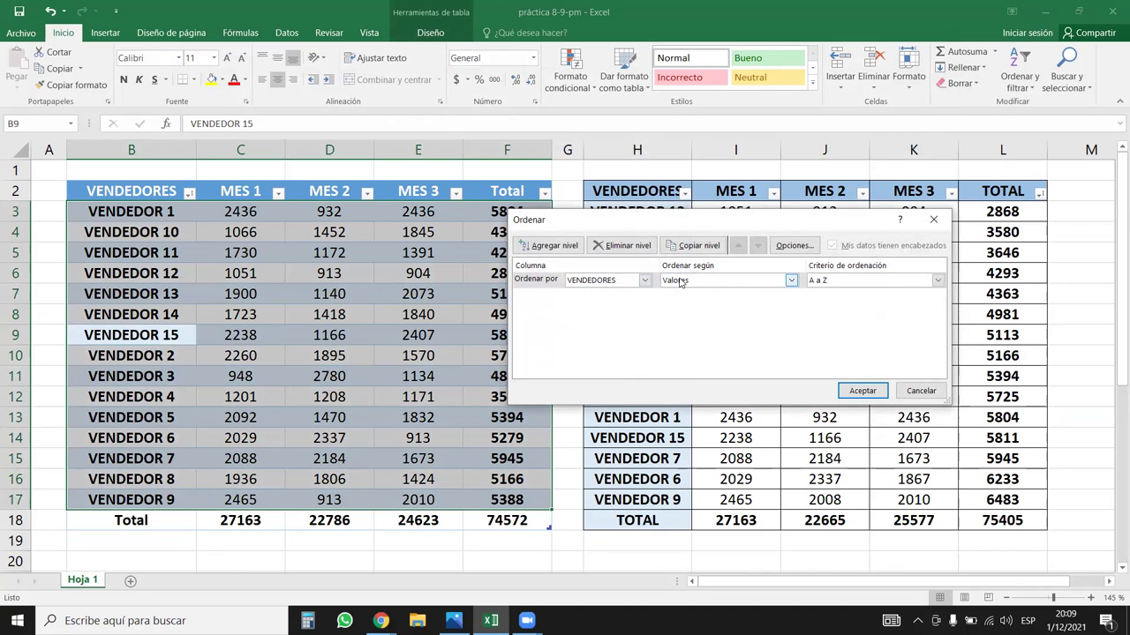
{"action": "left_click", "coordinate": [878, 280]}
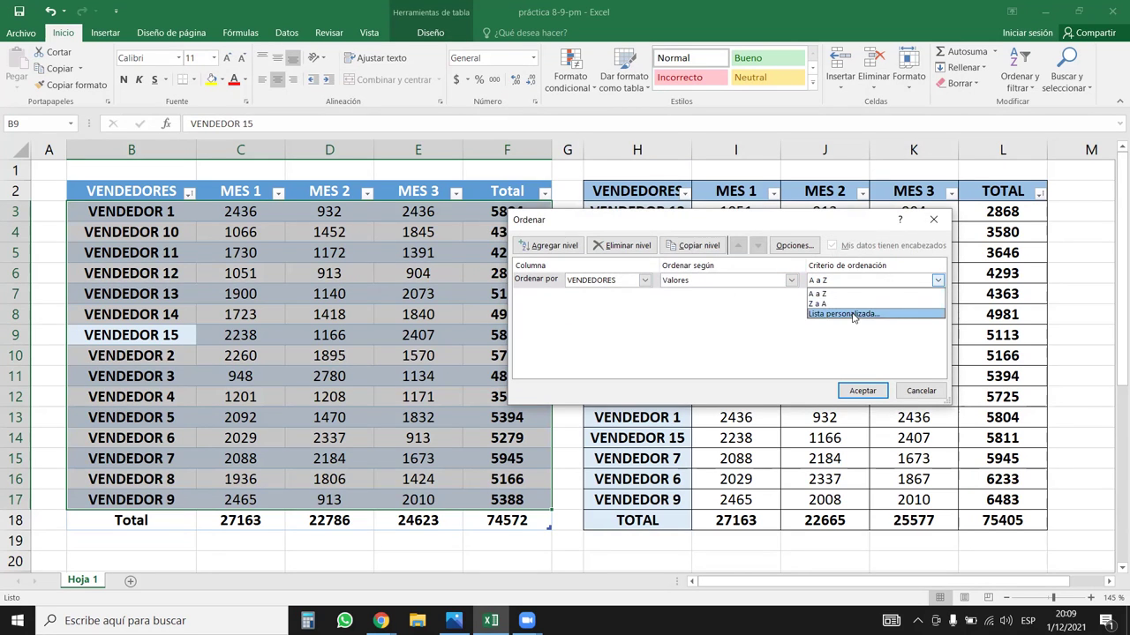
{"action": "left_click", "coordinate": [853, 312]}
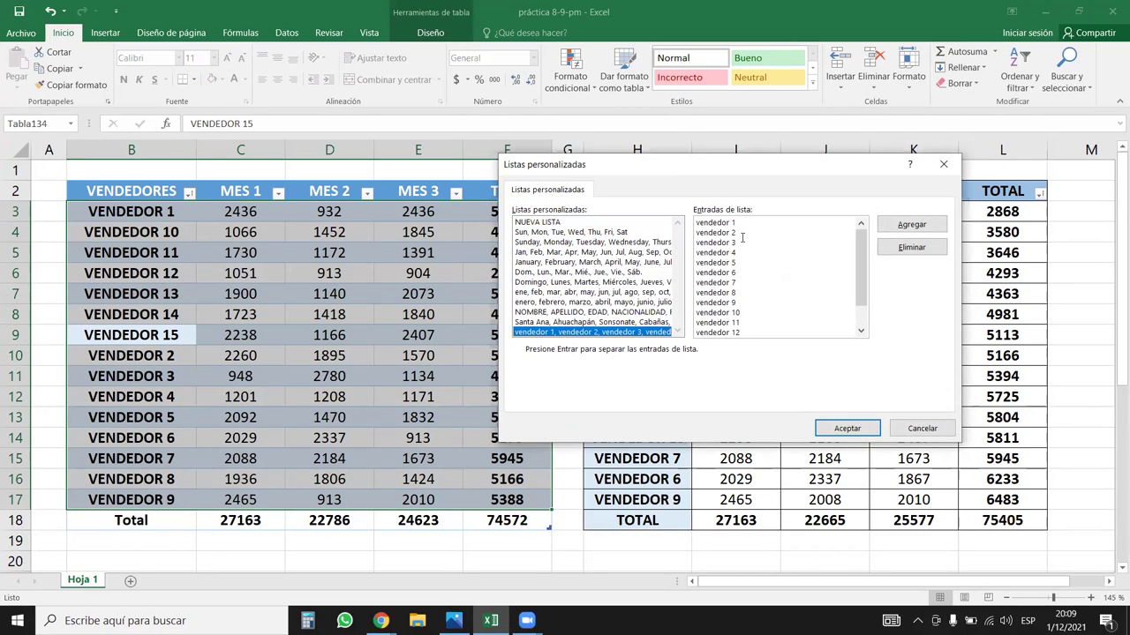
{"action": "left_click", "coordinate": [847, 428]}
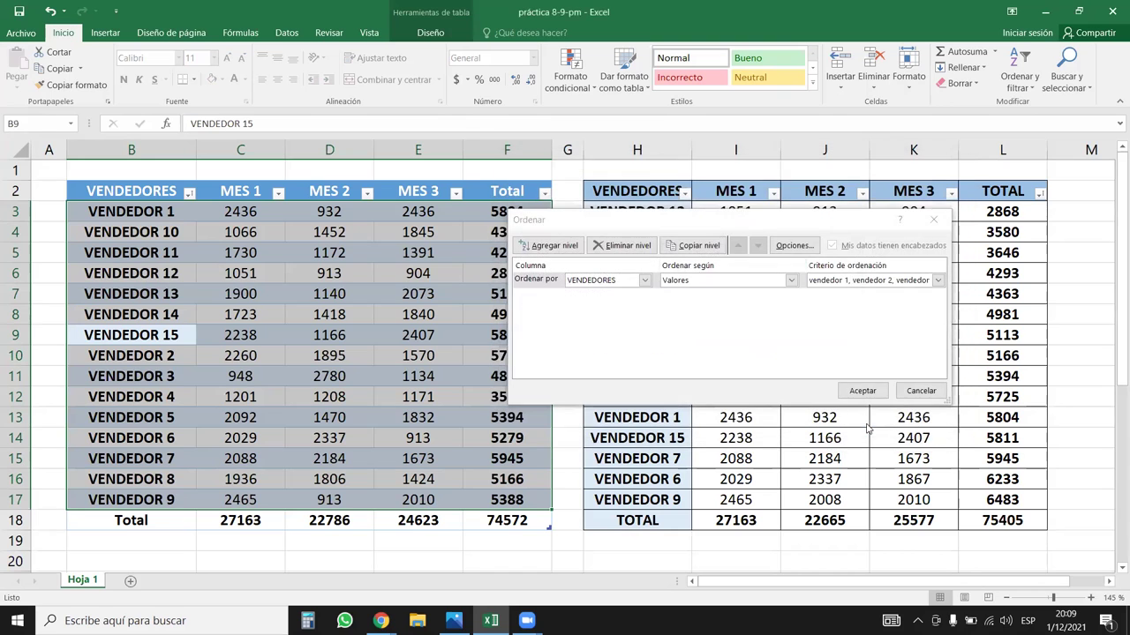
{"action": "left_click", "coordinate": [862, 391]}
{"action": "left_click_drag", "start_coordinate": [170, 205], "coordinate": [132, 500]}
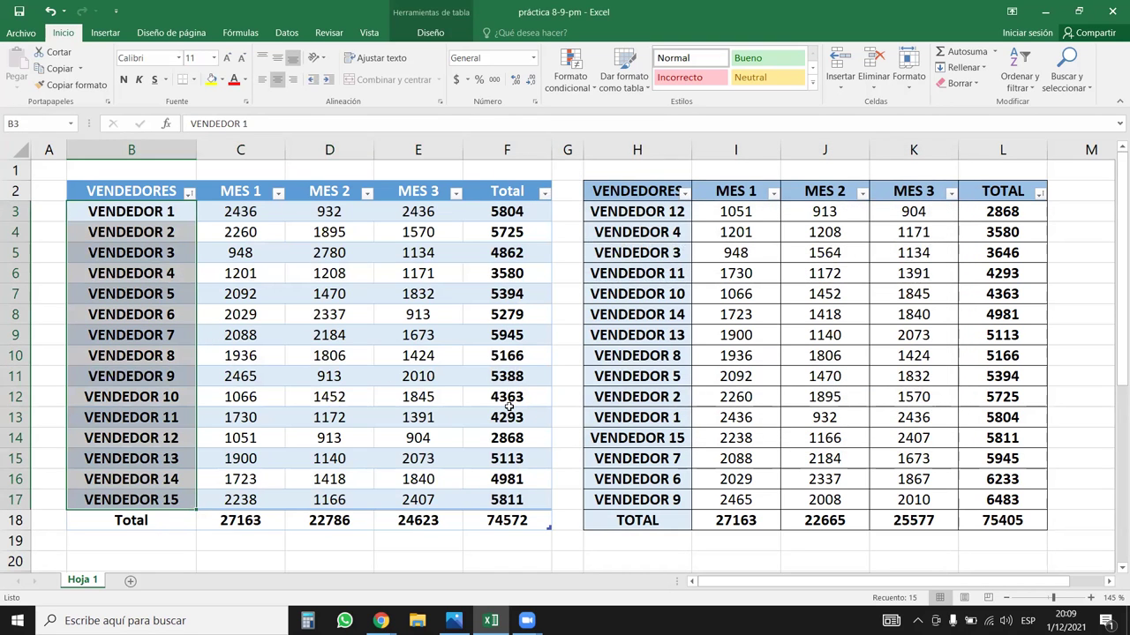
- Delete the helper seller list in B21:B35 and return to the sorted seller names in the table
{"action": "scroll", "coordinate": [509, 406], "scroll_direction": "down", "scroll_amount": 6}
{"action": "left_click", "coordinate": [164, 225]}
{"action": "left_click", "coordinate": [176, 207]}
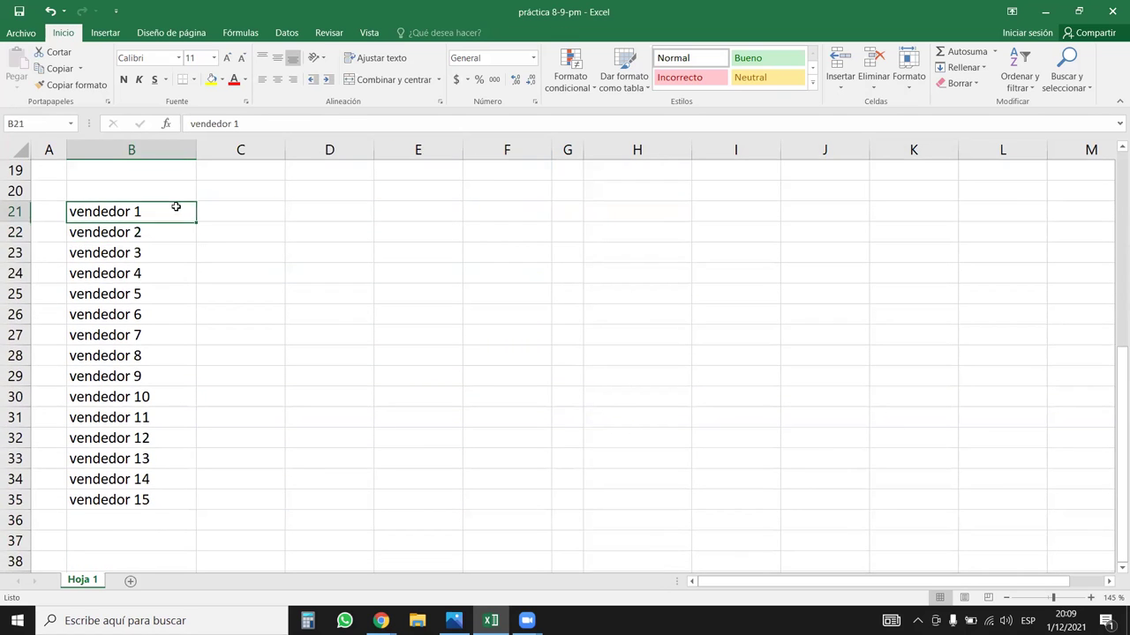
{"action": "key", "text": "ctrl+shift+Down"}
{"action": "key", "text": "Delete"}
{"action": "scroll", "coordinate": [176, 206], "scroll_direction": "up", "scroll_amount": 2}
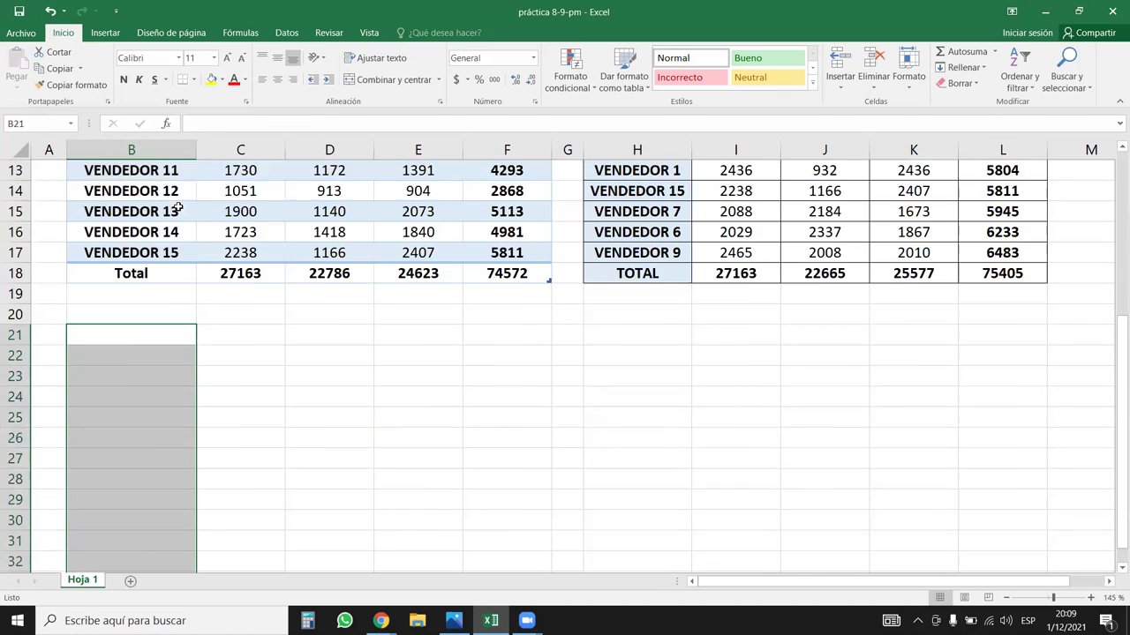
{"action": "scroll", "coordinate": [177, 206], "scroll_direction": "up", "scroll_amount": 4}
{"action": "left_click_drag", "start_coordinate": [176, 211], "coordinate": [196, 499]}
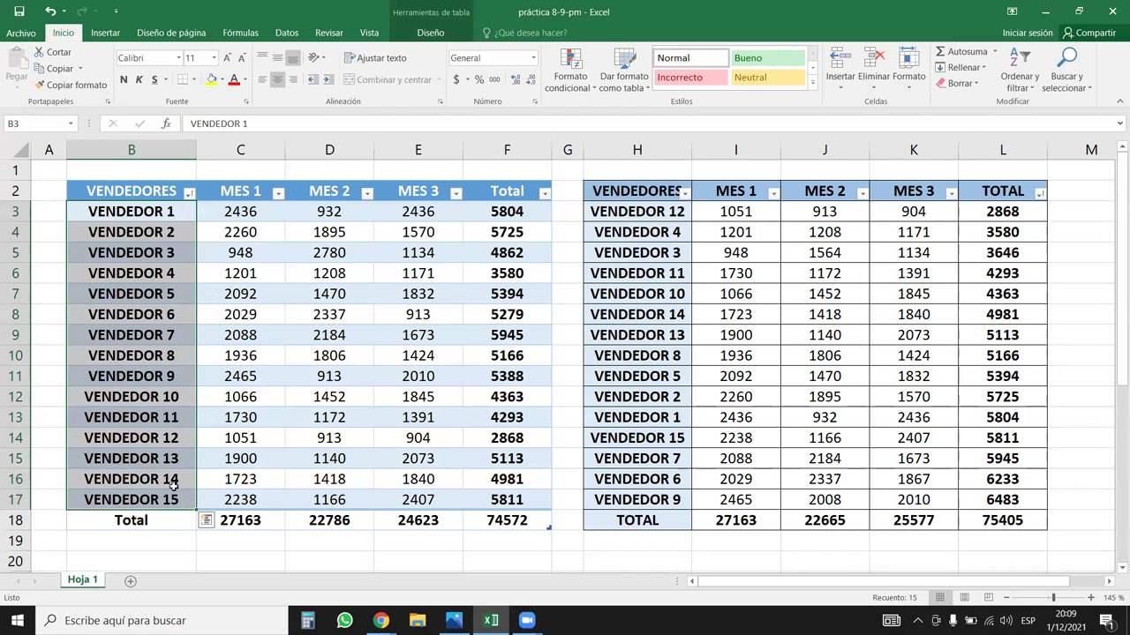
- Start a custom sort on the plain range and choose the vendedor 1, vendedor 2, vendedor 3… custom list as its order
{"action": "left_click_drag", "start_coordinate": [647, 209], "coordinate": [1003, 500]}
{"action": "scroll", "coordinate": [882, 501], "scroll_direction": "up", "scroll_amount": 1}
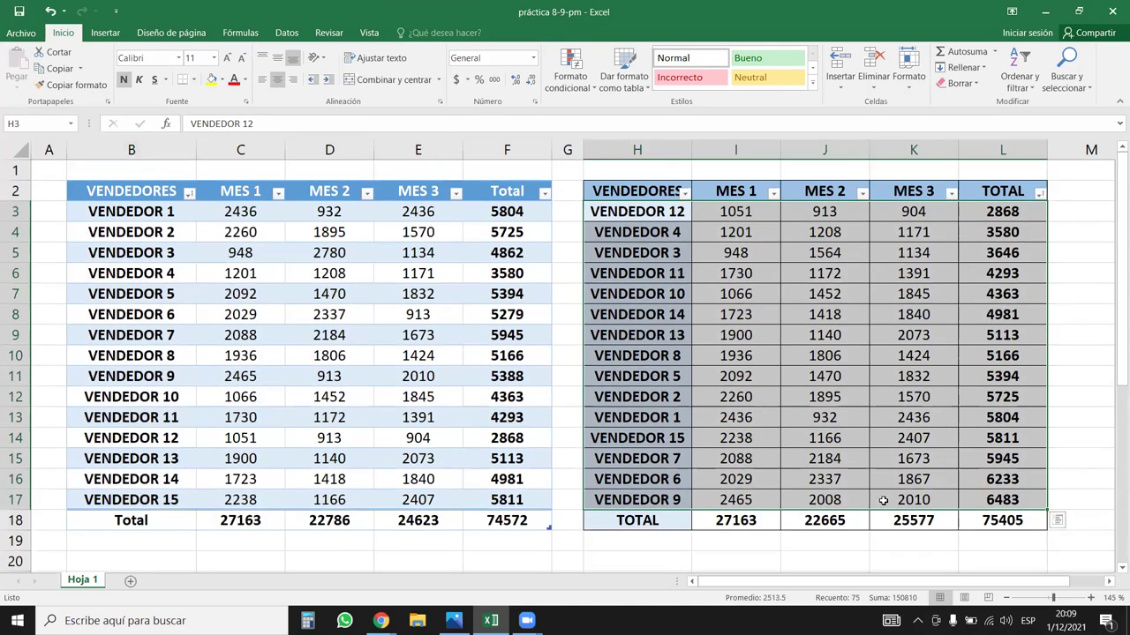
{"action": "left_click", "coordinate": [684, 193]}
{"action": "left_click", "coordinate": [641, 240]}
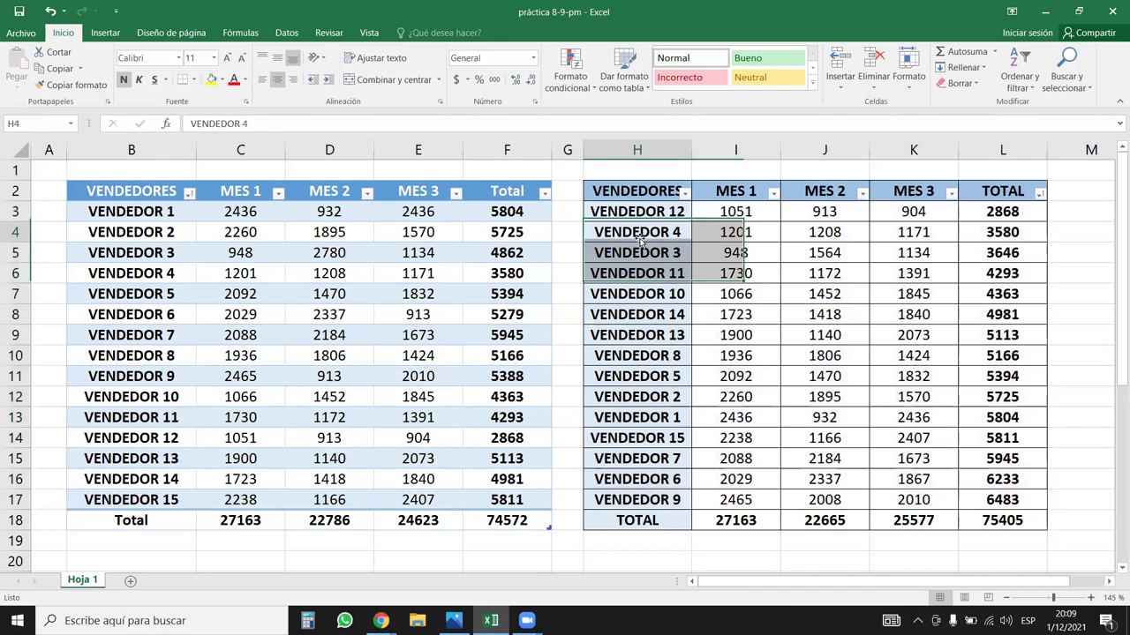
{"action": "left_click", "coordinate": [1019, 77]}
{"action": "left_click", "coordinate": [1032, 143]}
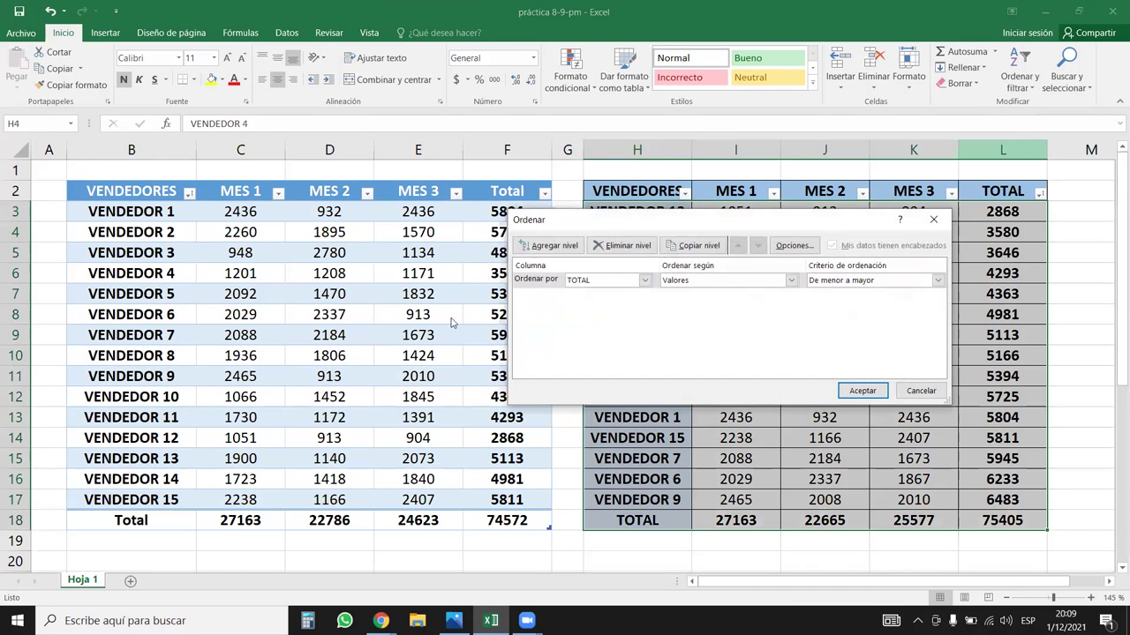
{"action": "left_click", "coordinate": [858, 281]}
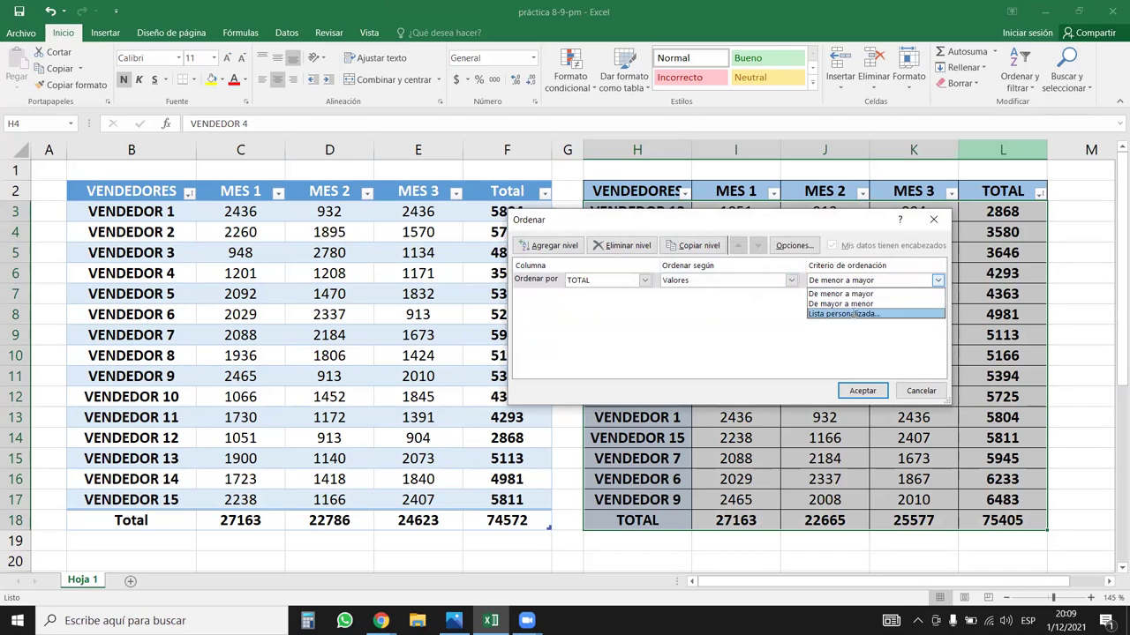
{"action": "left_click", "coordinate": [854, 314]}
{"action": "left_click", "coordinate": [583, 332]}
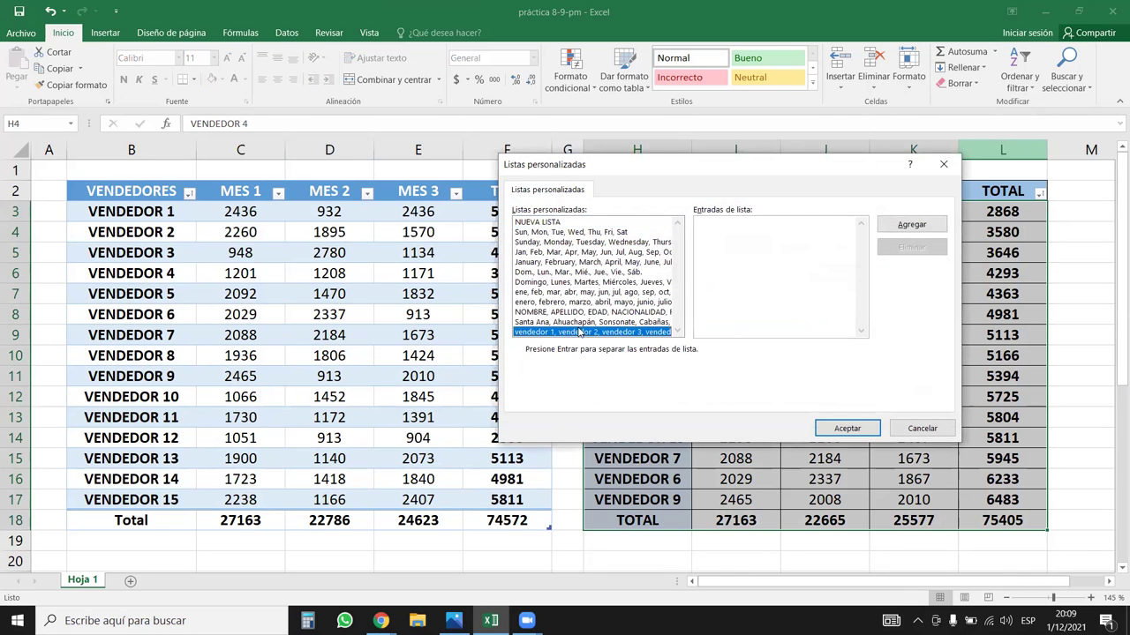
{"action": "left_click", "coordinate": [856, 429]}
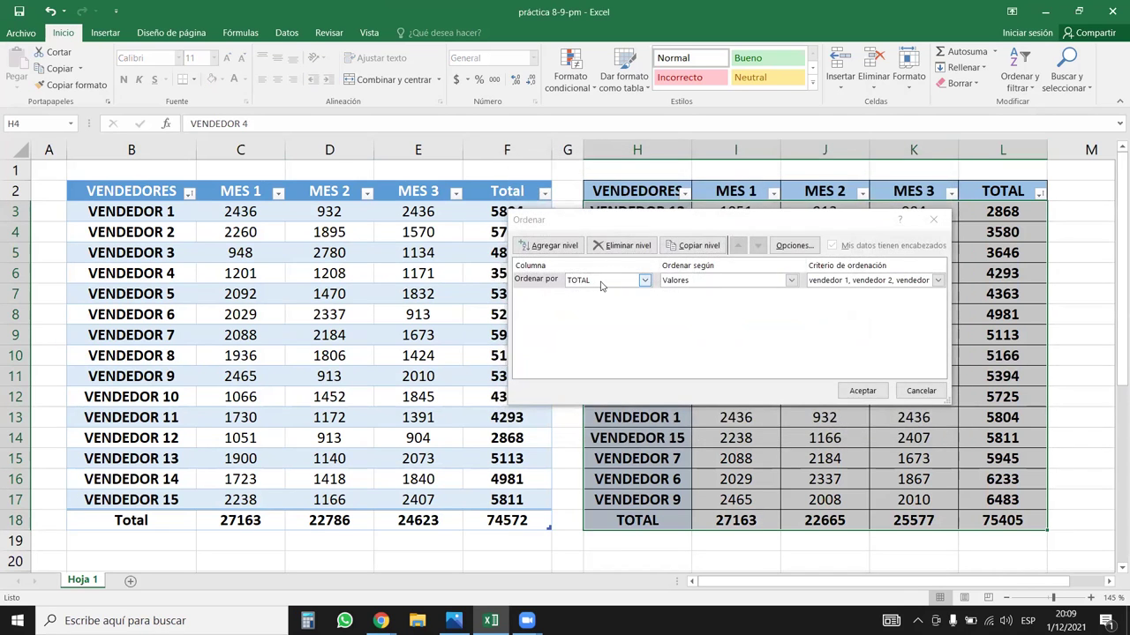
- Set the sort column to VENDEDORES by values and apply the sort to the plain range
{"action": "left_click", "coordinate": [645, 280]}
{"action": "left_click", "coordinate": [589, 293]}
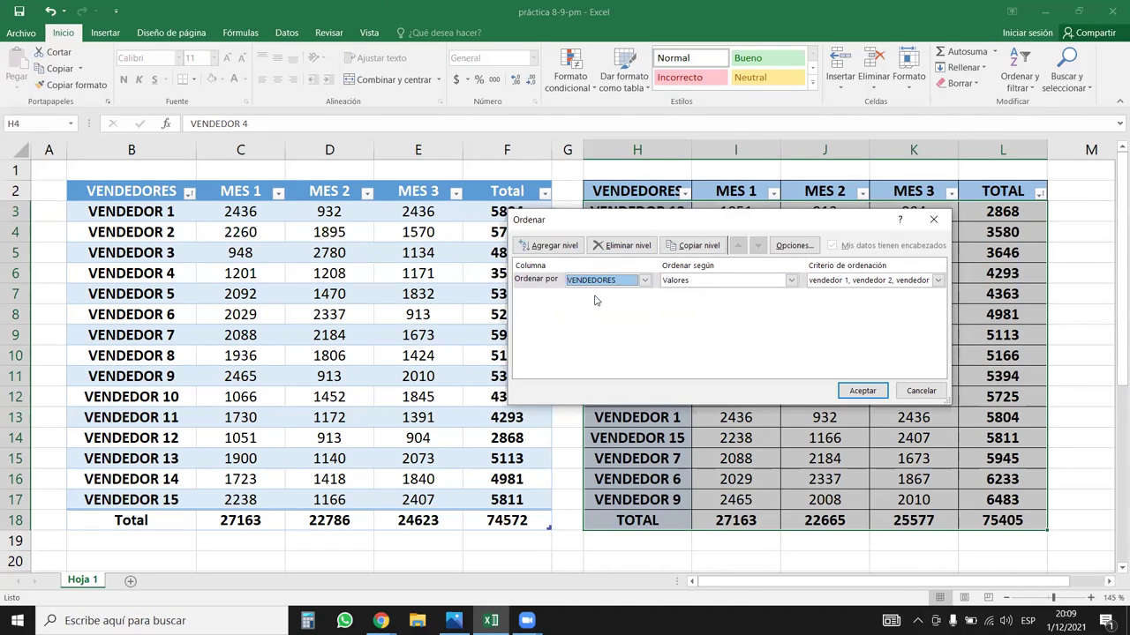
{"action": "left_click", "coordinate": [791, 280]}
{"action": "left_click", "coordinate": [788, 289]}
{"action": "left_click", "coordinate": [863, 391]}
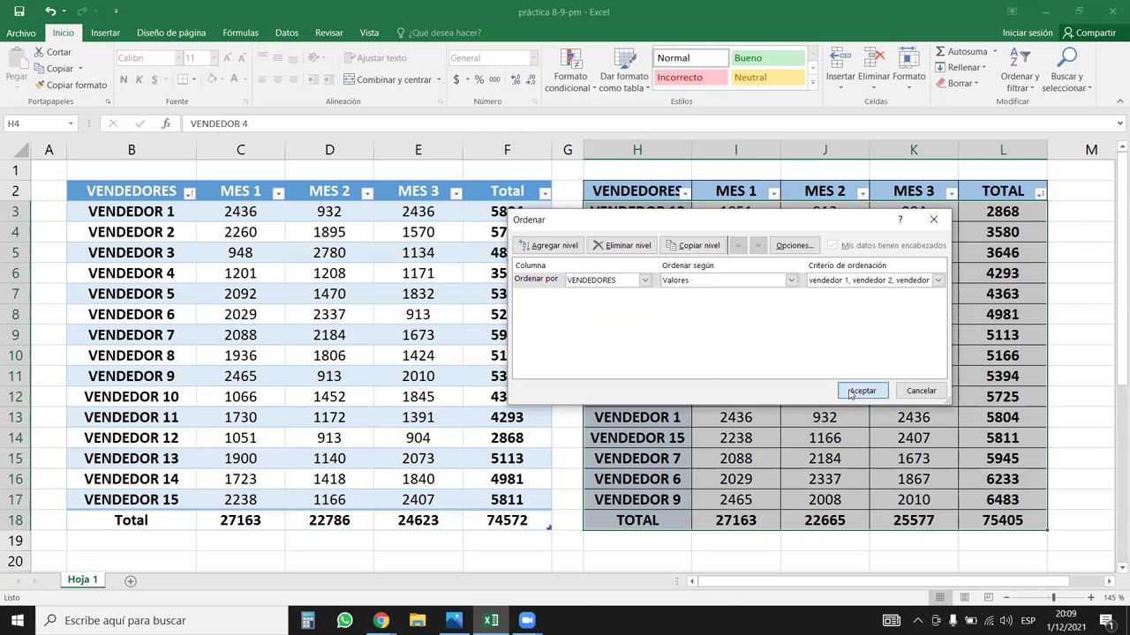
{"action": "left_click", "coordinate": [637, 314]}
{"action": "left_click_drag", "start_coordinate": [649, 213], "coordinate": [1002, 499]}
{"action": "left_click", "coordinate": [653, 377]}
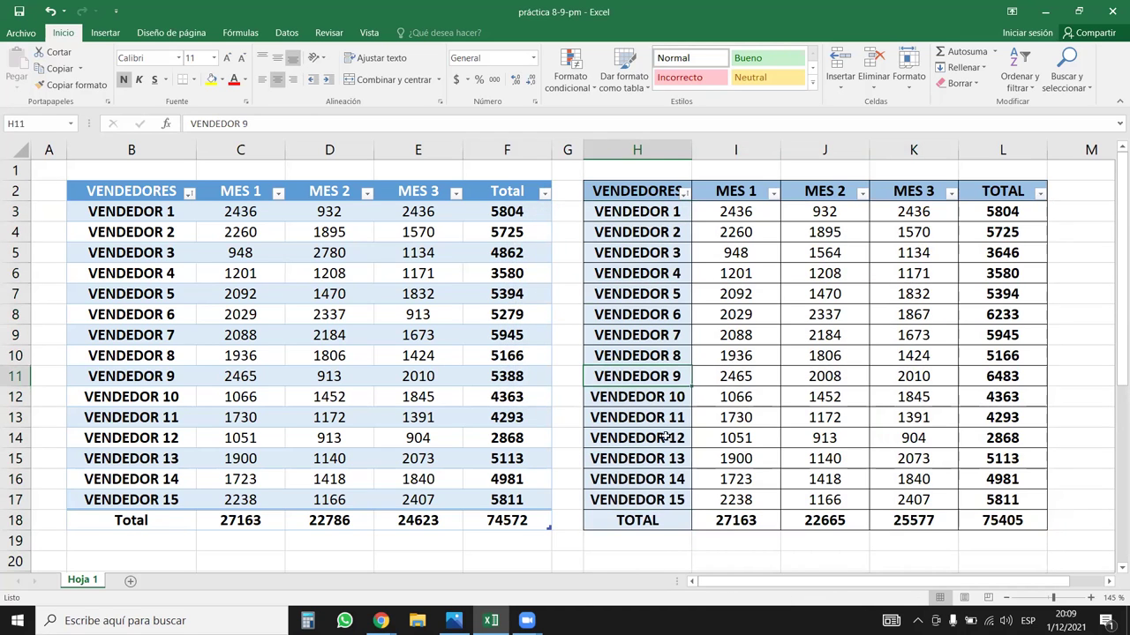
- Replace the seller names in the plain range with A in H4 and B in H10
{"action": "left_click", "coordinate": [644, 237]}
{"action": "type", "text": "a"}
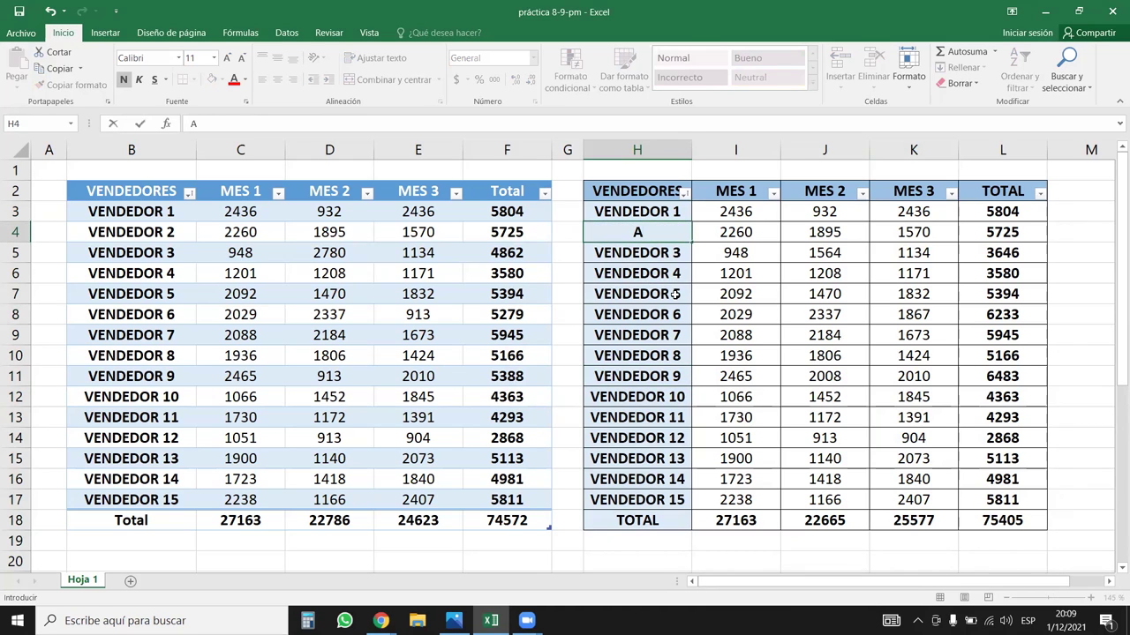
{"action": "key", "text": "Down"}
{"action": "key", "text": "Down"}
{"action": "key", "text": "Down"}
{"action": "key", "text": "Down"}
{"action": "key", "text": "Down"}
{"action": "key", "text": "Down"}
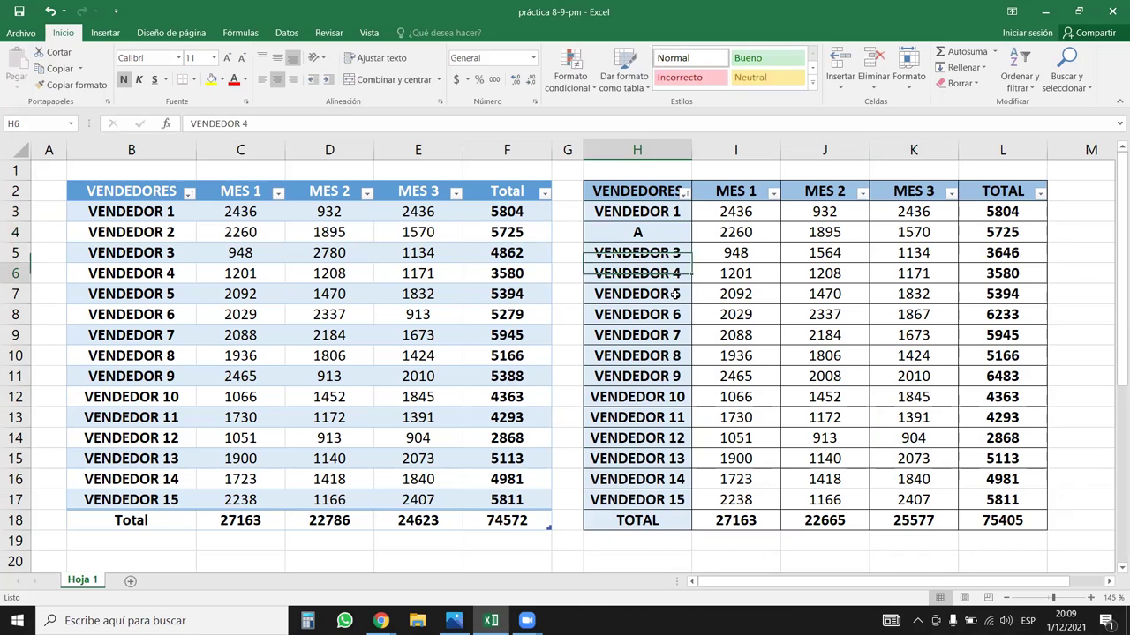
{"action": "type", "text": "b"}
{"action": "key", "text": "Return"}
{"action": "key", "text": "Down"}
{"action": "key", "text": "Down"}
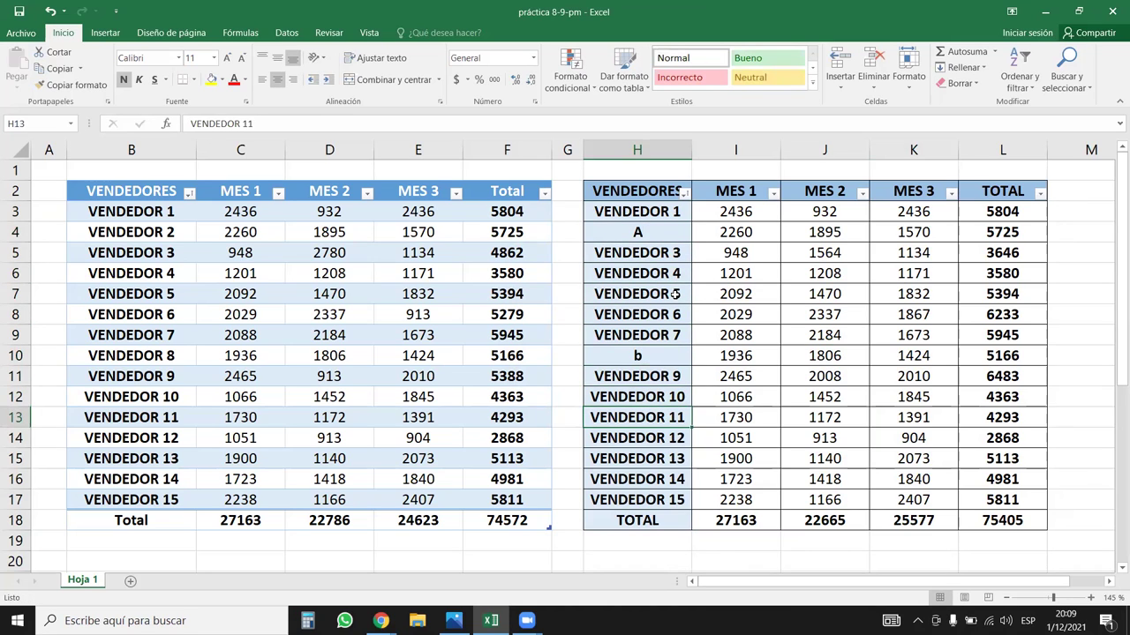
{"action": "key", "text": "Up"}
{"action": "key", "text": "Up"}
{"action": "key", "text": "Up"}
{"action": "type", "text": "B"}
{"action": "key", "text": "Return"}
- Replace the seller names in H13 with F and in H15 with Z
{"action": "key", "text": "Down"}
{"action": "key", "text": "Down"}
{"action": "type", "text": "F"}
{"action": "key", "text": "Down"}
{"action": "key", "text": "Down"}
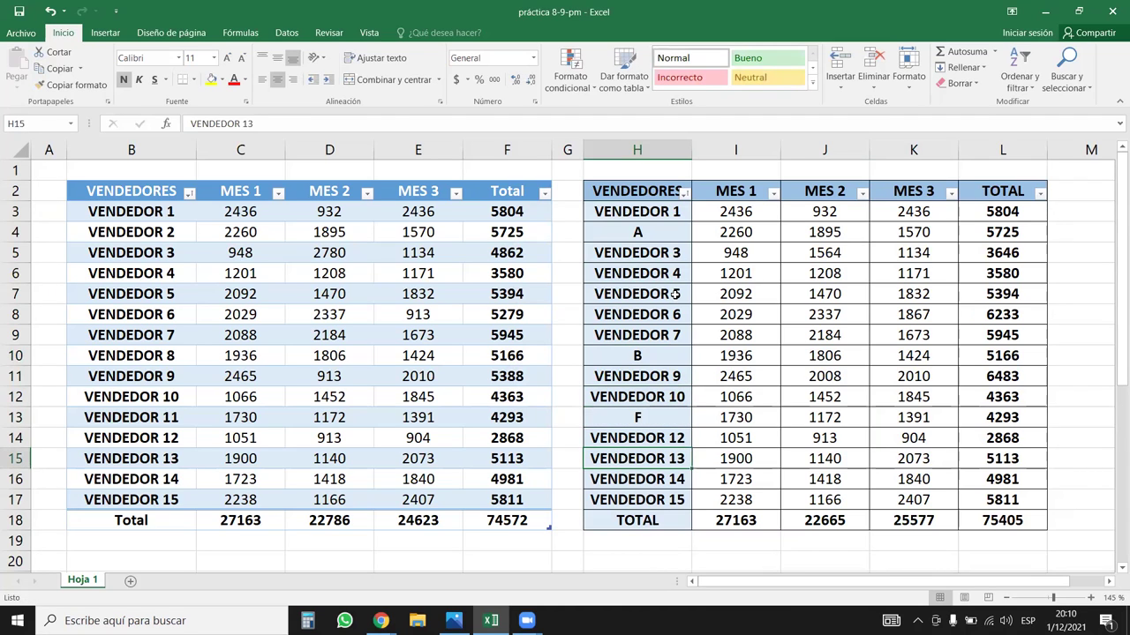
{"action": "type", "text": "Z"}
{"action": "key", "text": "Down"}
{"action": "key", "text": "Up"}
{"action": "key", "text": "Up"}
{"action": "key", "text": "Up"}
{"action": "key", "text": "Up"}
{"action": "key", "text": "Up"}
{"action": "key", "text": "Up"}
{"action": "key", "text": "Up"}
{"action": "key", "text": "Up"}
{"action": "key", "text": "Up"}
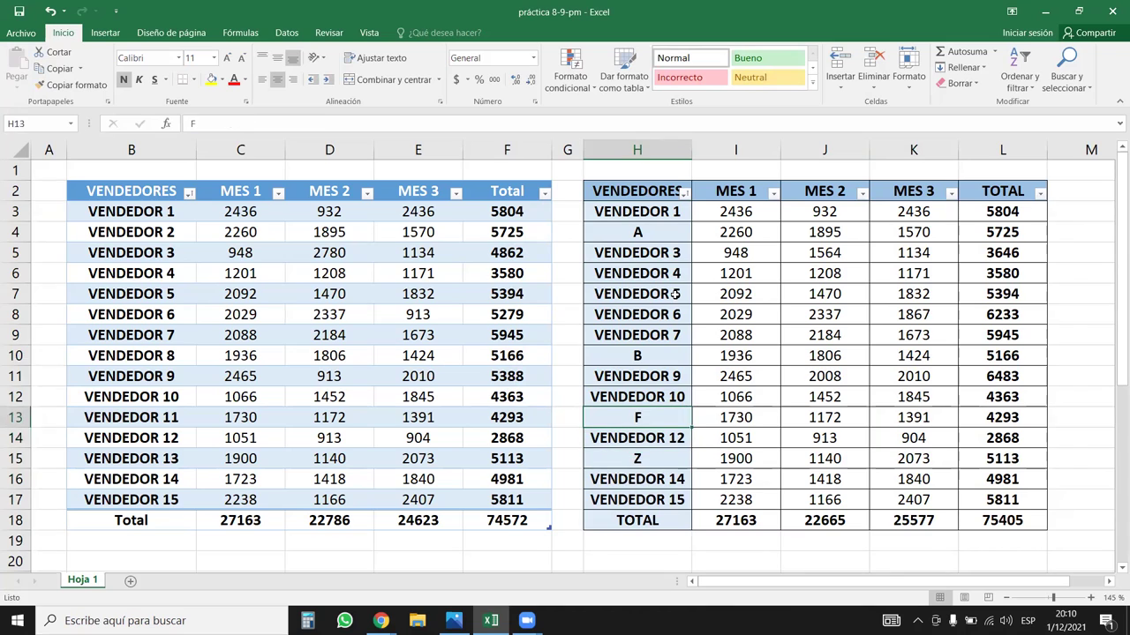
{"action": "key", "text": "Up"}
{"action": "key", "text": "Up"}
{"action": "key", "text": "Up"}
{"action": "key", "text": "Up"}
{"action": "key", "text": "Down"}
{"action": "key", "text": "Down"}
{"action": "key", "text": "Down"}
{"action": "key", "text": "Up"}
{"action": "key", "text": "Up"}
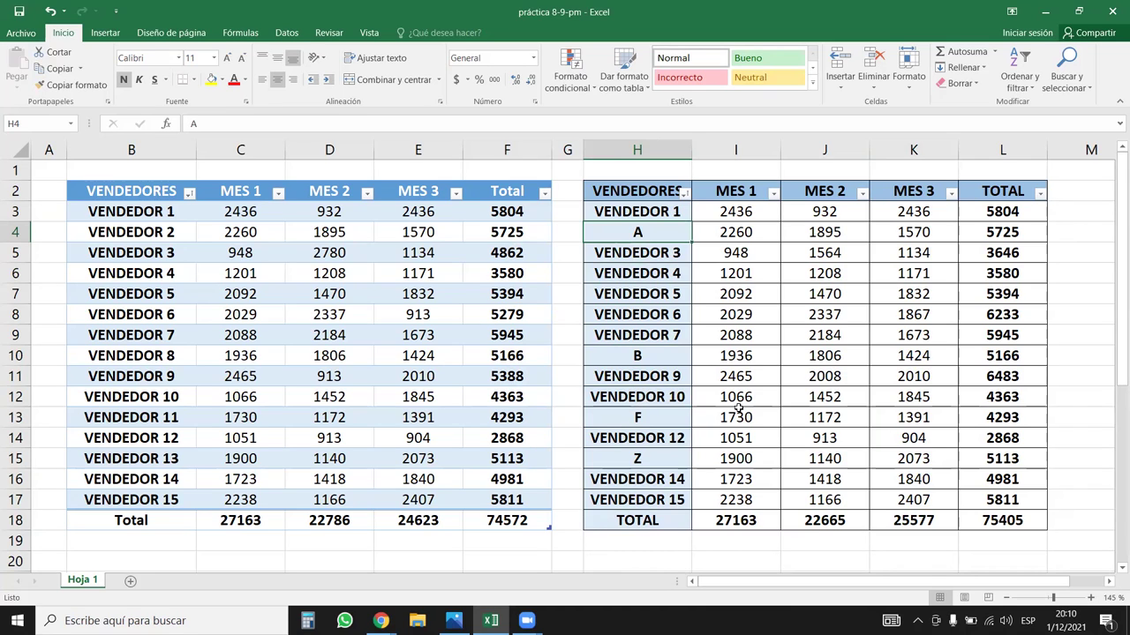
- Sort the plain range's VENDEDORES column from A to Z and select the TOTAL row to check its position
{"action": "left_click", "coordinate": [686, 193]}
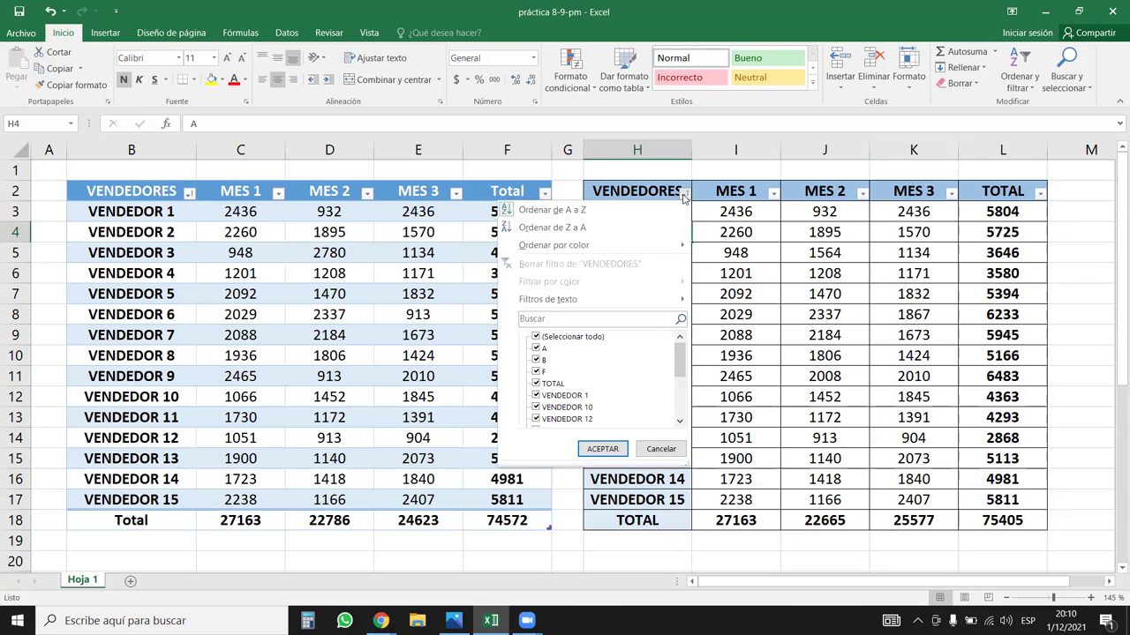
{"action": "left_click", "coordinate": [590, 212]}
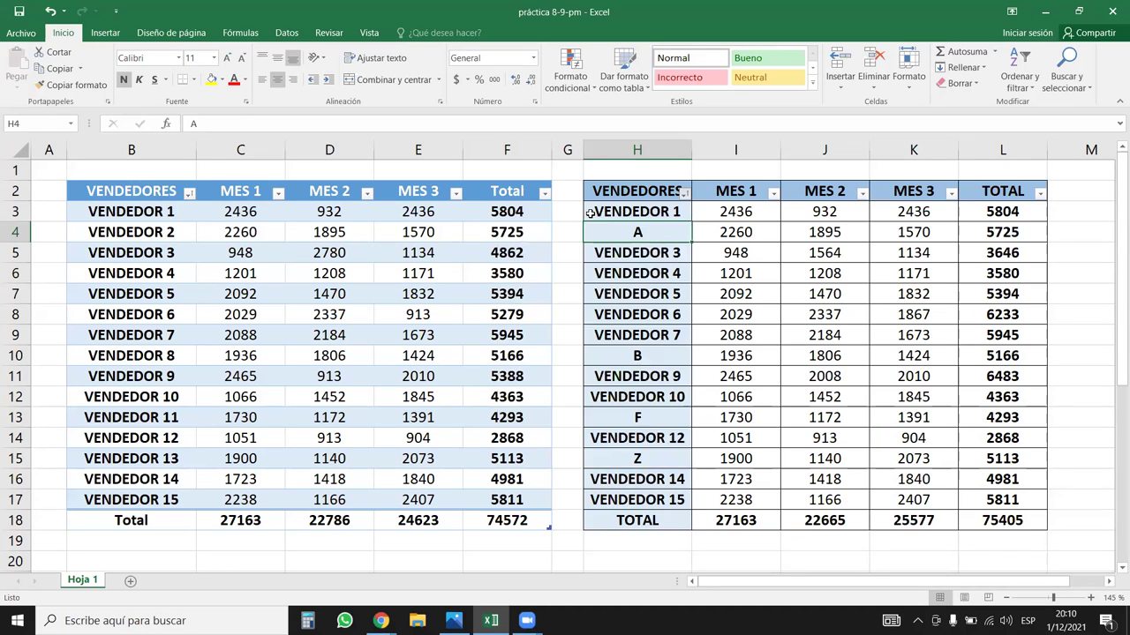
{"action": "key", "text": "ctrl+shift+Right"}
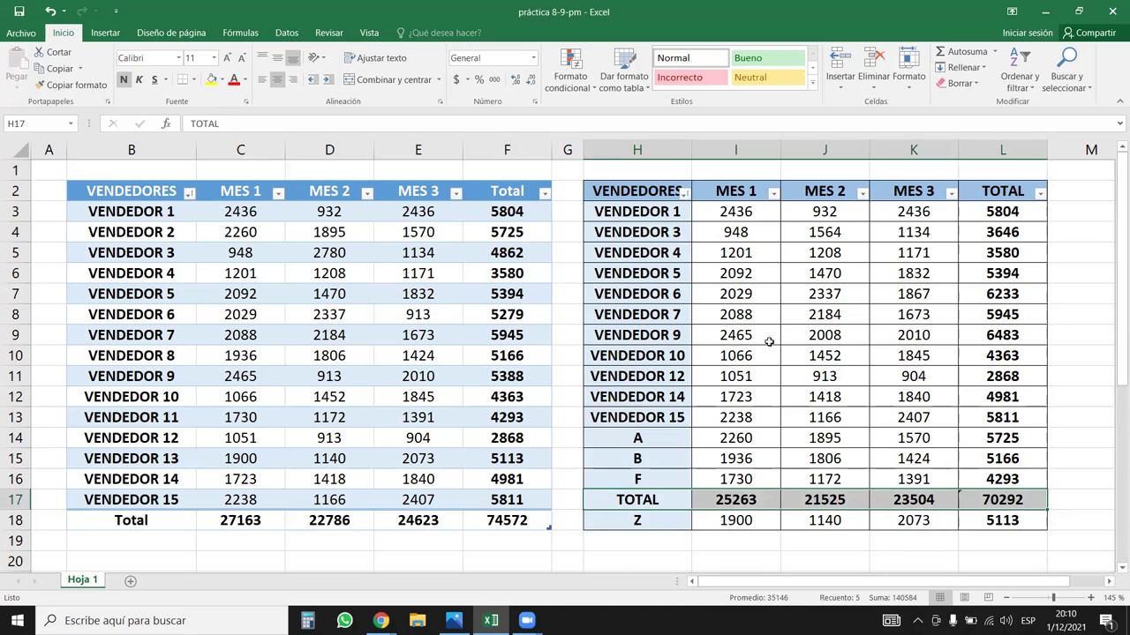
- Replace the seller names in H4, H5 and H6 with S, U and V
{"action": "left_click", "coordinate": [651, 259]}
{"action": "left_click", "coordinate": [685, 191]}
{"action": "key", "text": "Escape"}
{"action": "key", "text": "Up"}
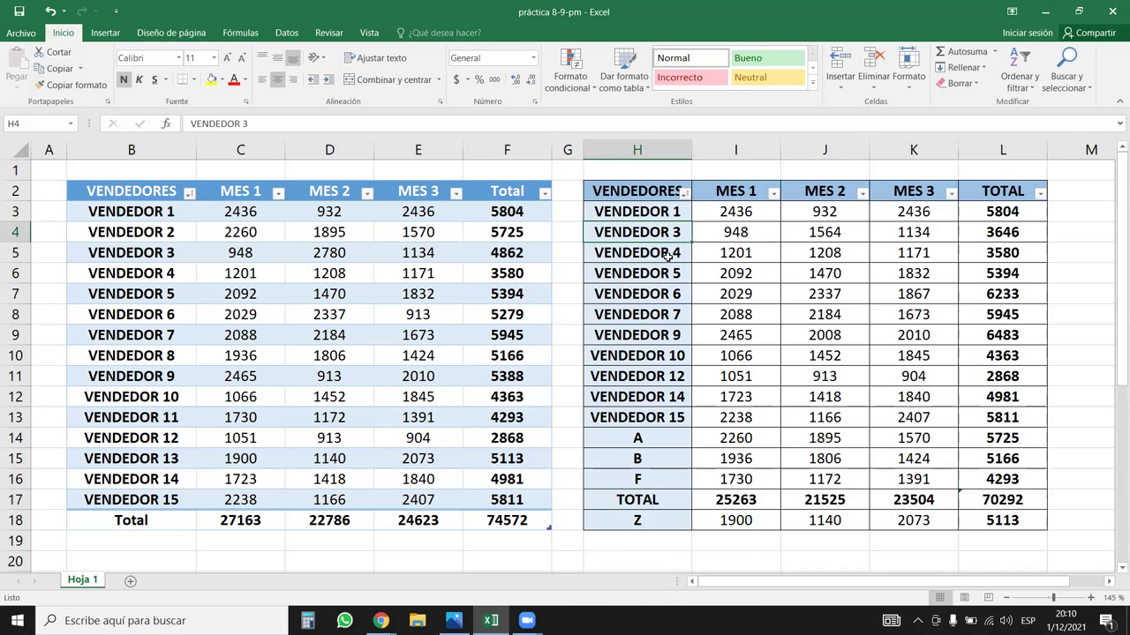
{"action": "type", "text": "ss"}
{"action": "key", "text": "Return"}
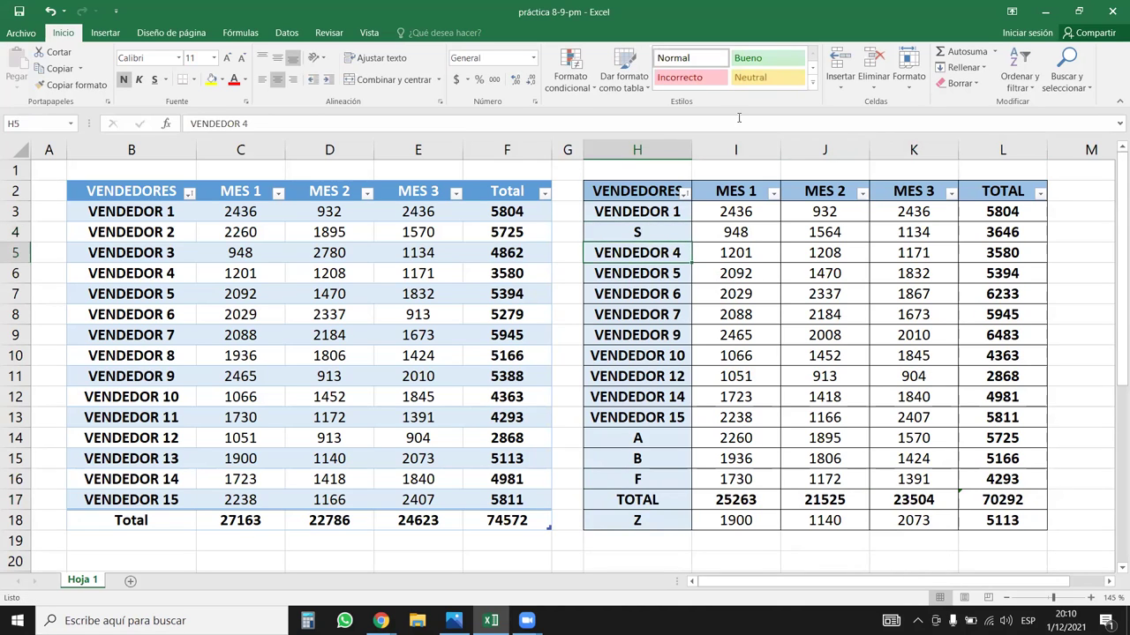
{"action": "type", "text": "u"}
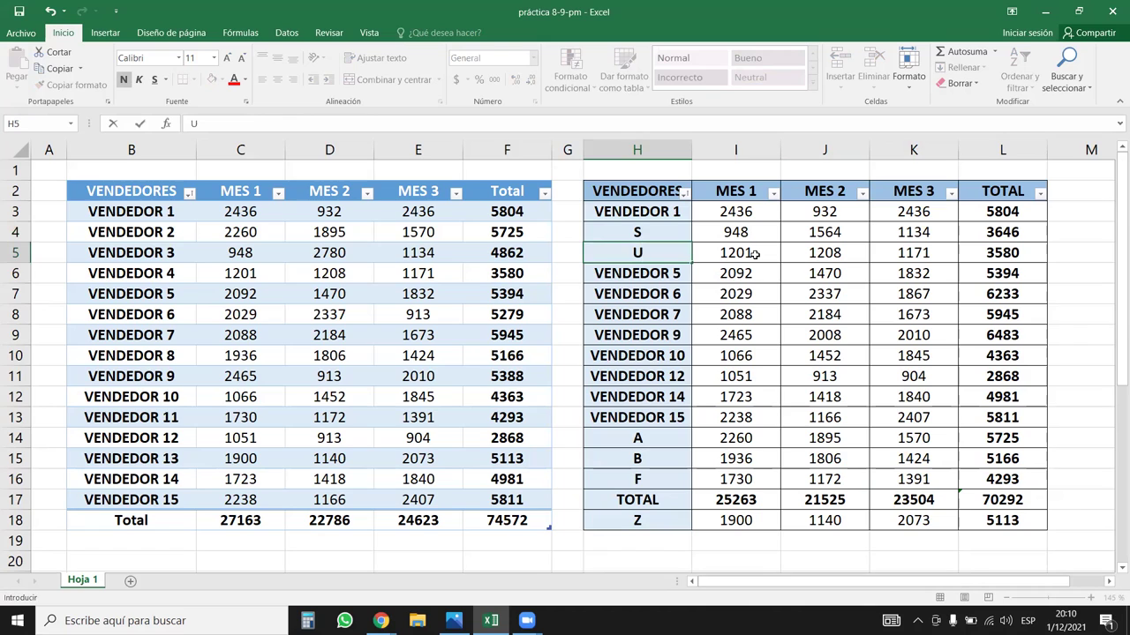
{"action": "key", "text": "Return"}
{"action": "type", "text": "v"}
{"action": "key", "text": "Return"}
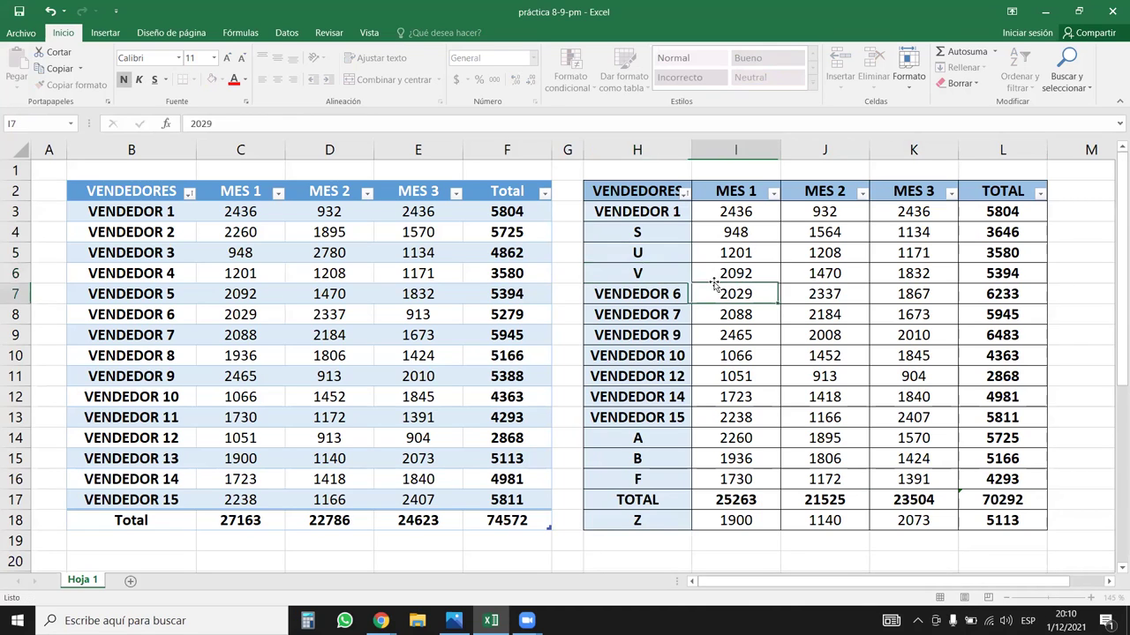
{"action": "left_click", "coordinate": [639, 256]}
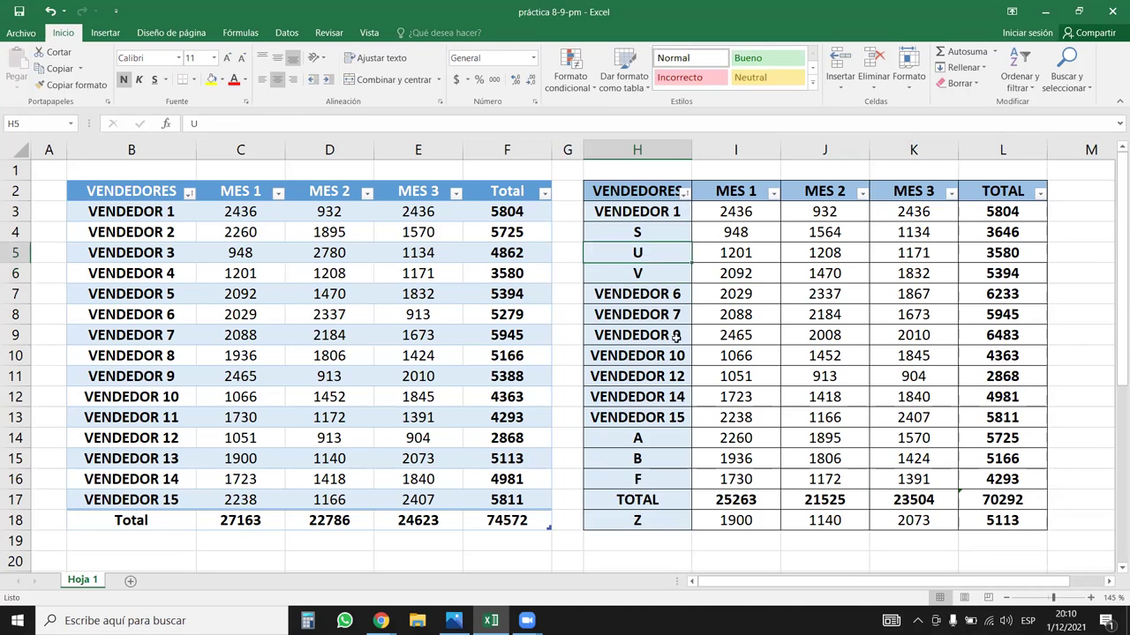
- Sort the plain range's VENDEDORES column from A to Z again with the new letter names
{"action": "left_click", "coordinate": [686, 194]}
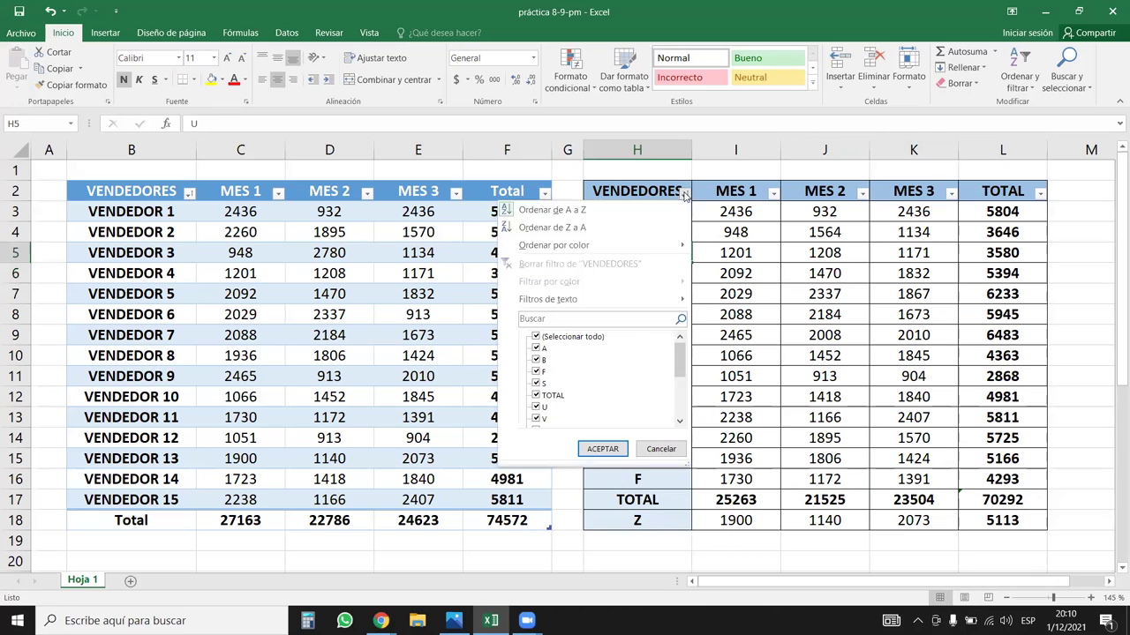
{"action": "left_click", "coordinate": [603, 209]}
{"action": "left_click", "coordinate": [824, 376]}
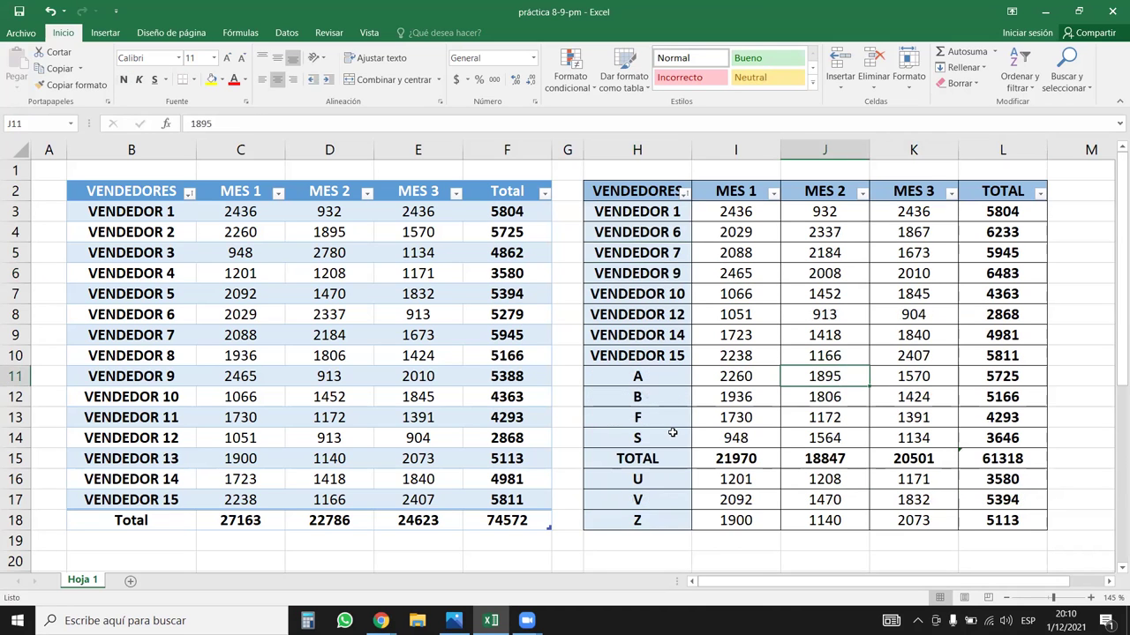
- Sort the plain range's VENDEDORES column from Z to A and select the TOTAL row to check its position
{"action": "left_click_drag", "start_coordinate": [656, 458], "coordinate": [1013, 458]}
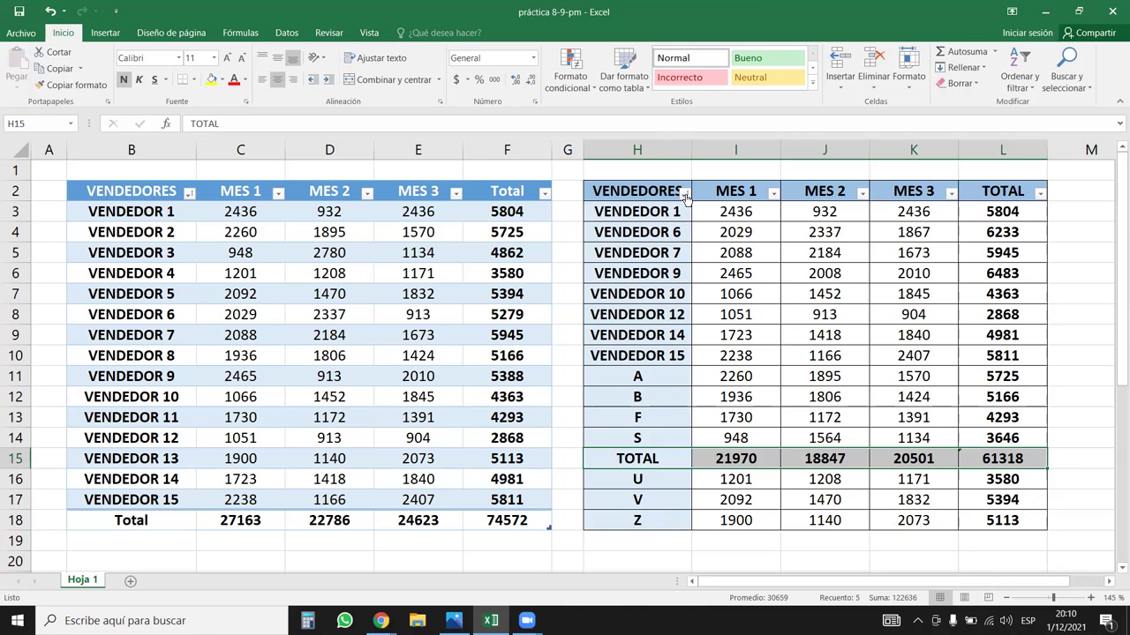
{"action": "left_click", "coordinate": [685, 193]}
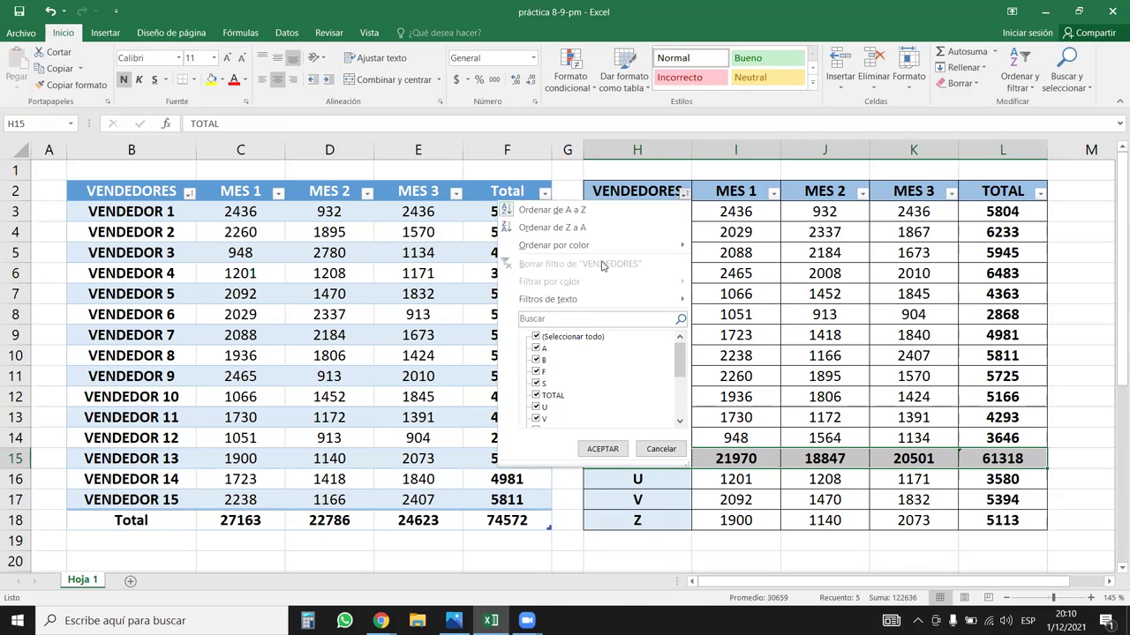
{"action": "left_click", "coordinate": [553, 228]}
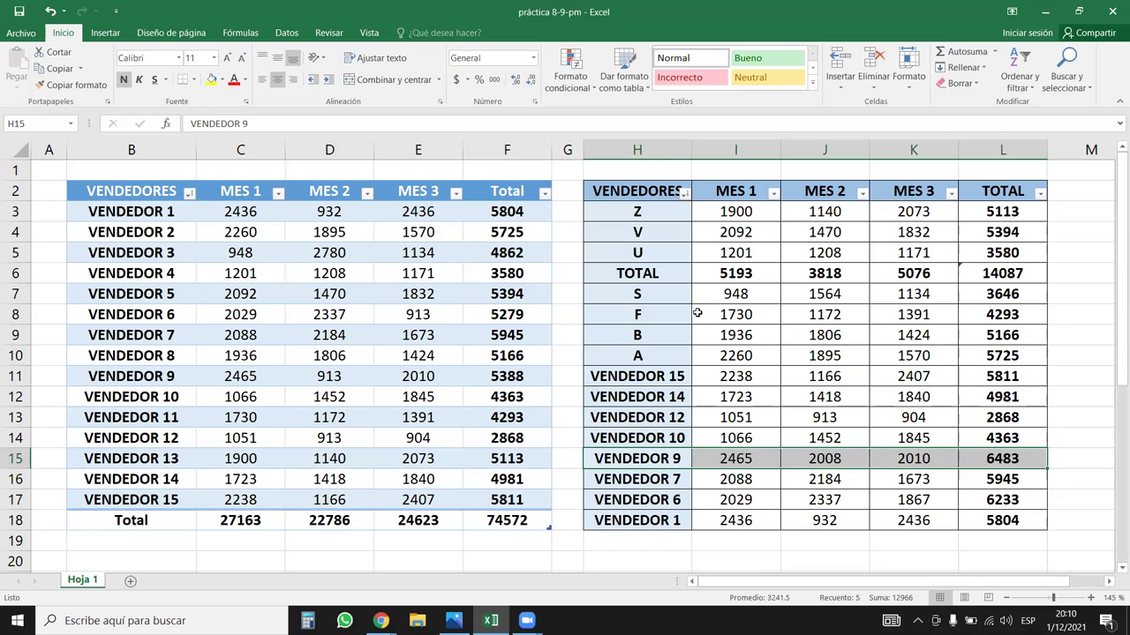
{"action": "left_click_drag", "start_coordinate": [637, 273], "coordinate": [1006, 275]}
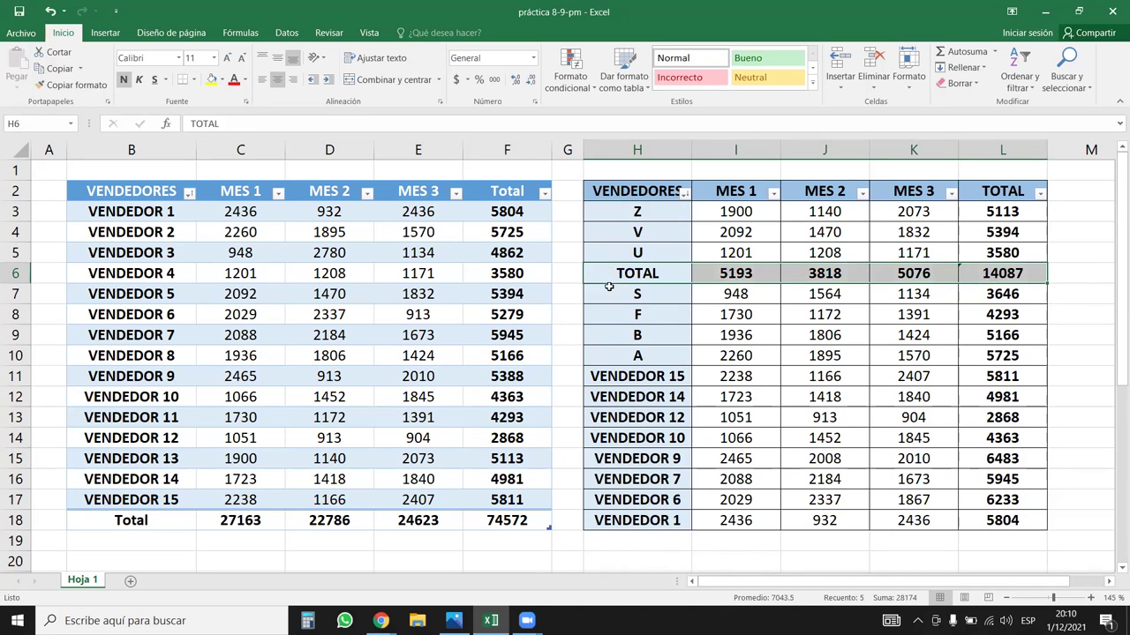
{"action": "left_click_drag", "start_coordinate": [655, 520], "coordinate": [1005, 516]}
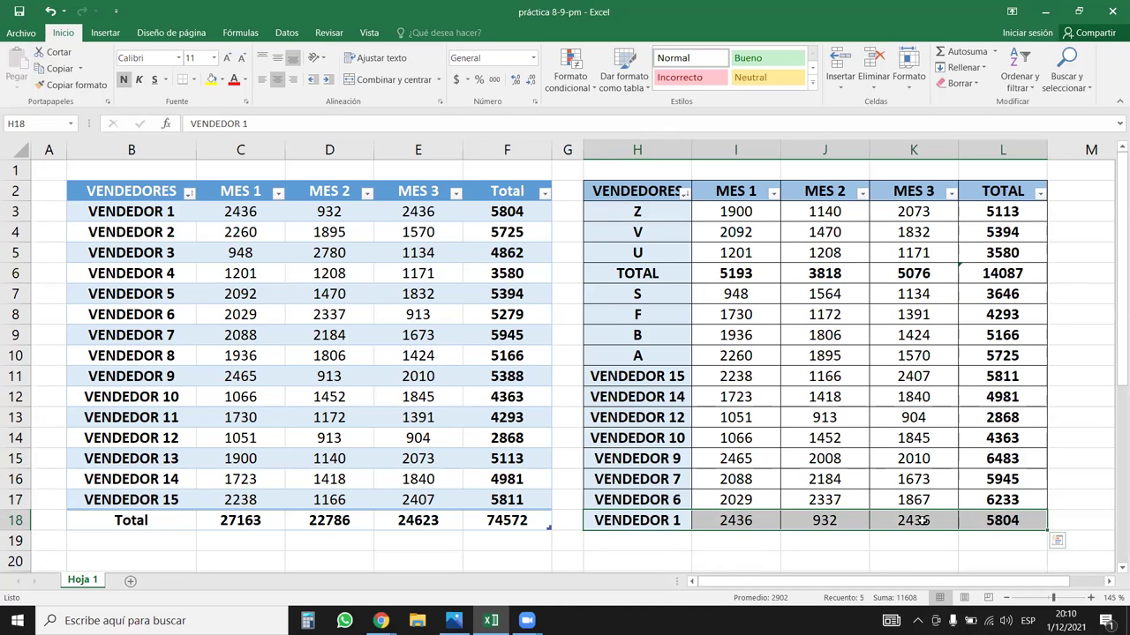
- Undo the sorts and all letter replacements in the plain range, back to the numbered VENDEDOR names
{"action": "key", "text": "ctrl+z"}
{"action": "key", "text": "ctrl+z"}
{"action": "key", "text": "ctrl+z"}
{"action": "key", "text": "ctrl+z"}
{"action": "key", "text": "ctrl+z"}
{"action": "key", "text": "ctrl+z"}
{"action": "key", "text": "ctrl+z"}
{"action": "key", "text": "ctrl+z"}
{"action": "key", "text": "ctrl+z"}
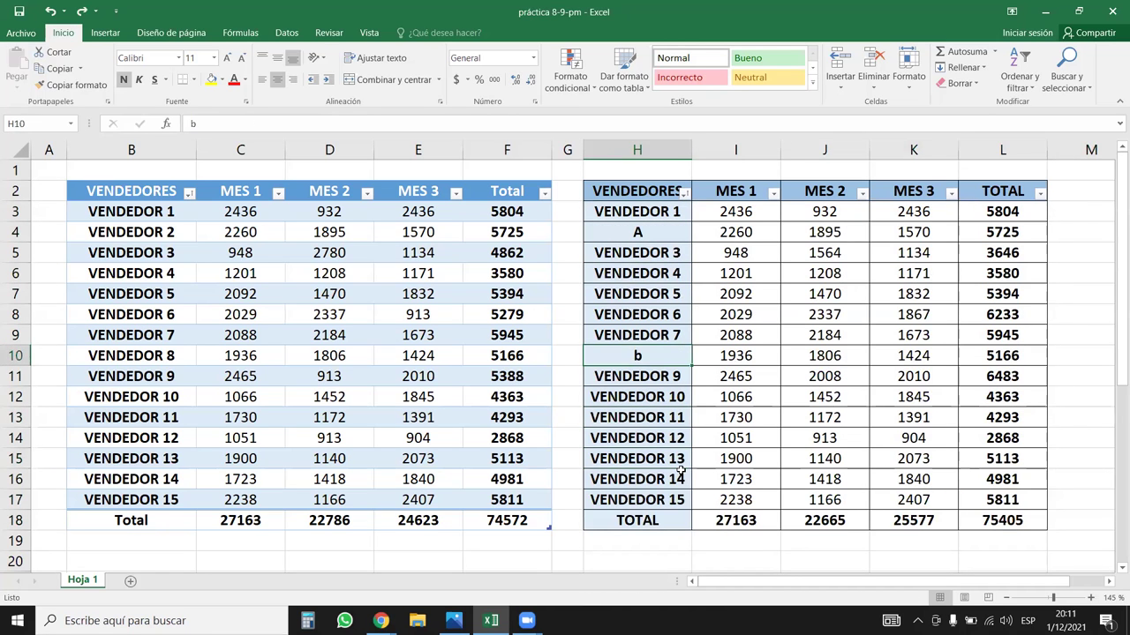
{"action": "key", "text": "ctrl+z"}
{"action": "key", "text": "ctrl+z"}
{"action": "left_click", "coordinate": [724, 457]}
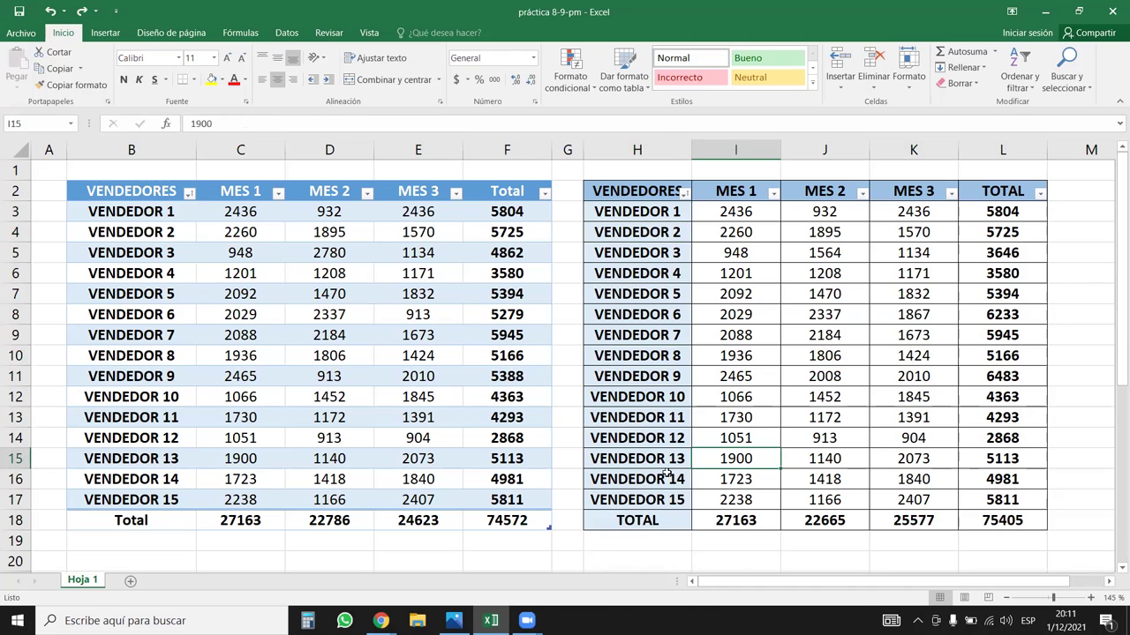
- Select H2:L17 without the TOTAL row and sort the sellers from A to Z
{"action": "left_click_drag", "start_coordinate": [662, 503], "coordinate": [962, 230]}
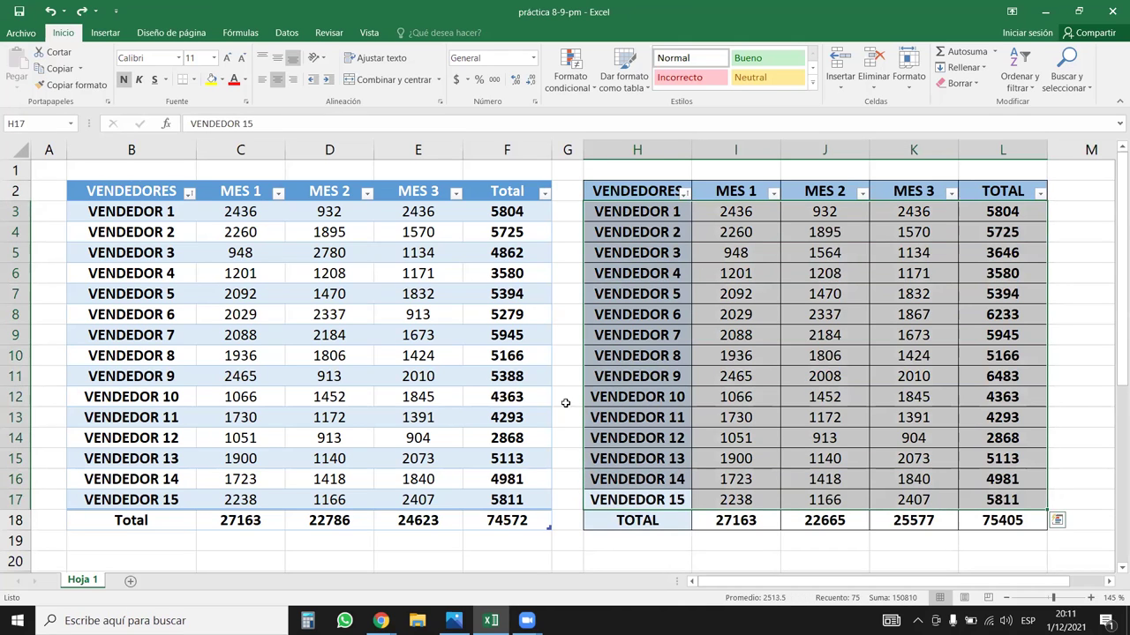
{"action": "left_click_drag", "start_coordinate": [671, 209], "coordinate": [1007, 422]}
{"action": "left_click_drag", "start_coordinate": [662, 193], "coordinate": [1048, 510]}
{"action": "left_click", "coordinate": [1025, 76]}
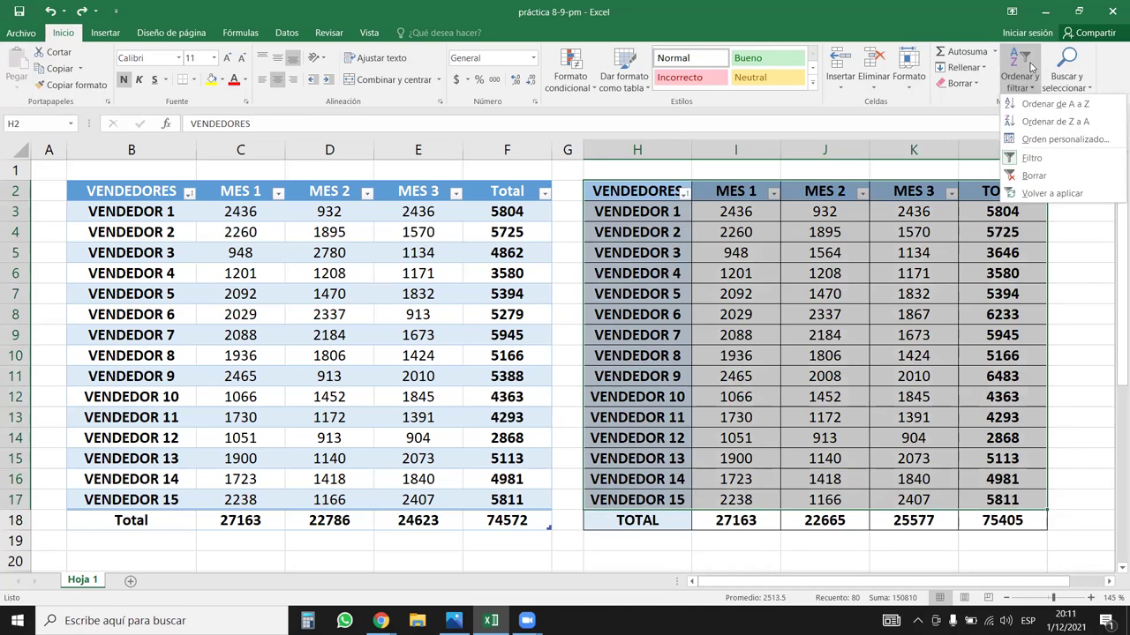
{"action": "left_click", "coordinate": [1044, 104]}
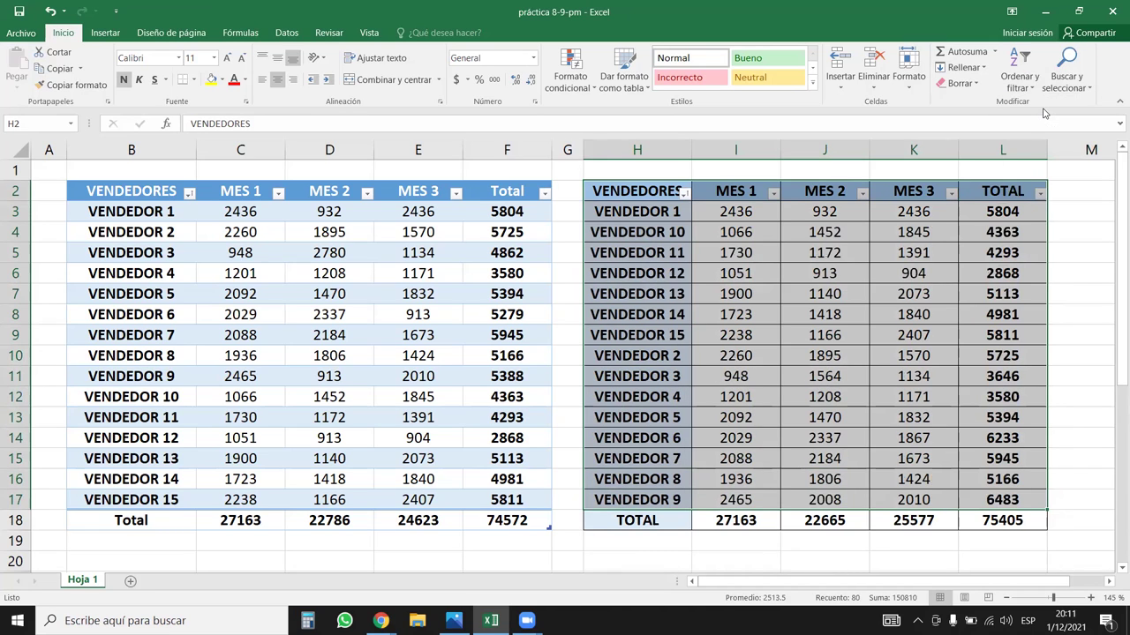
{"action": "left_click", "coordinate": [1037, 75]}
{"action": "left_click", "coordinate": [1050, 128]}
{"action": "left_click", "coordinate": [1022, 76]}
{"action": "left_click", "coordinate": [1042, 104]}
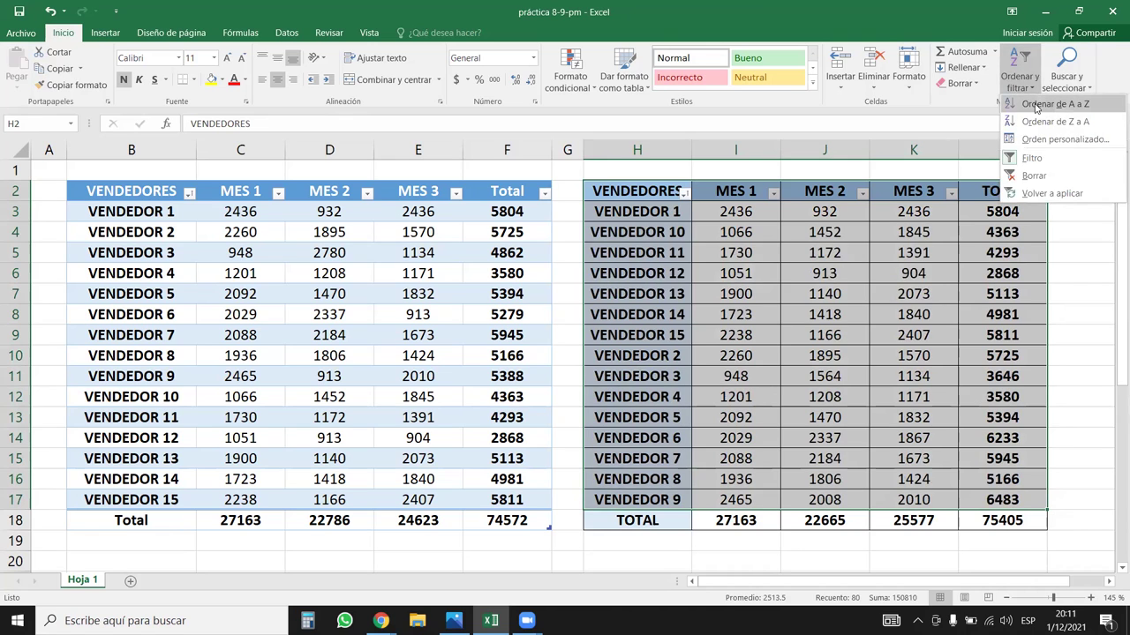
{"action": "left_click", "coordinate": [883, 264]}
- Sort L2:L17 from largest to smallest with the selection expanded, and undo that sort
{"action": "left_click_drag", "start_coordinate": [1006, 190], "coordinate": [996, 500]}
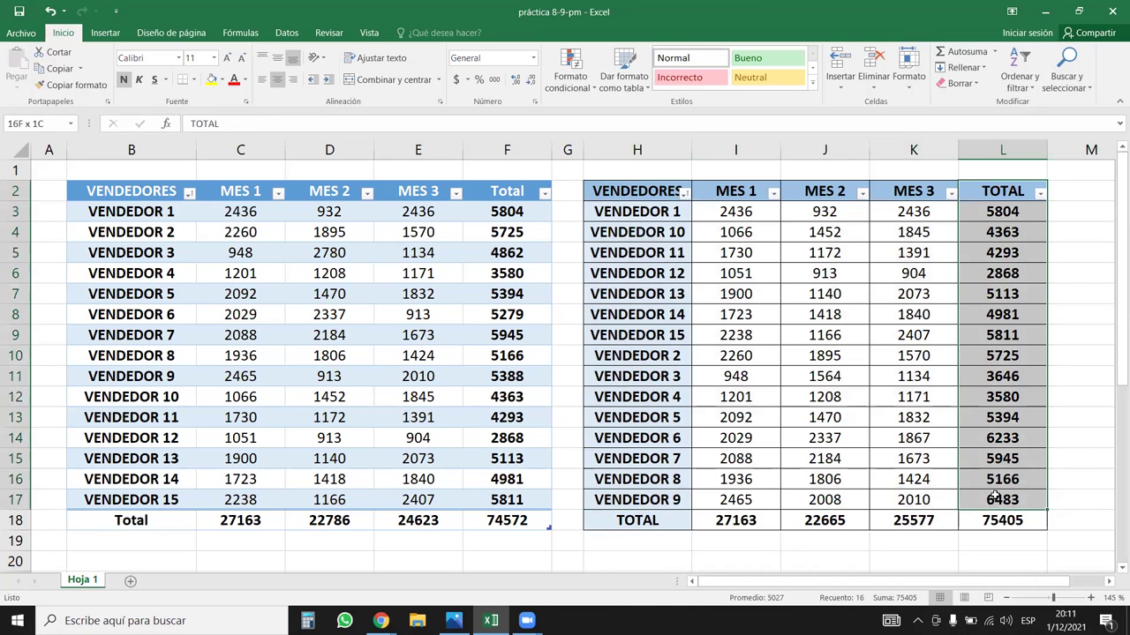
{"action": "left_click", "coordinate": [1026, 83]}
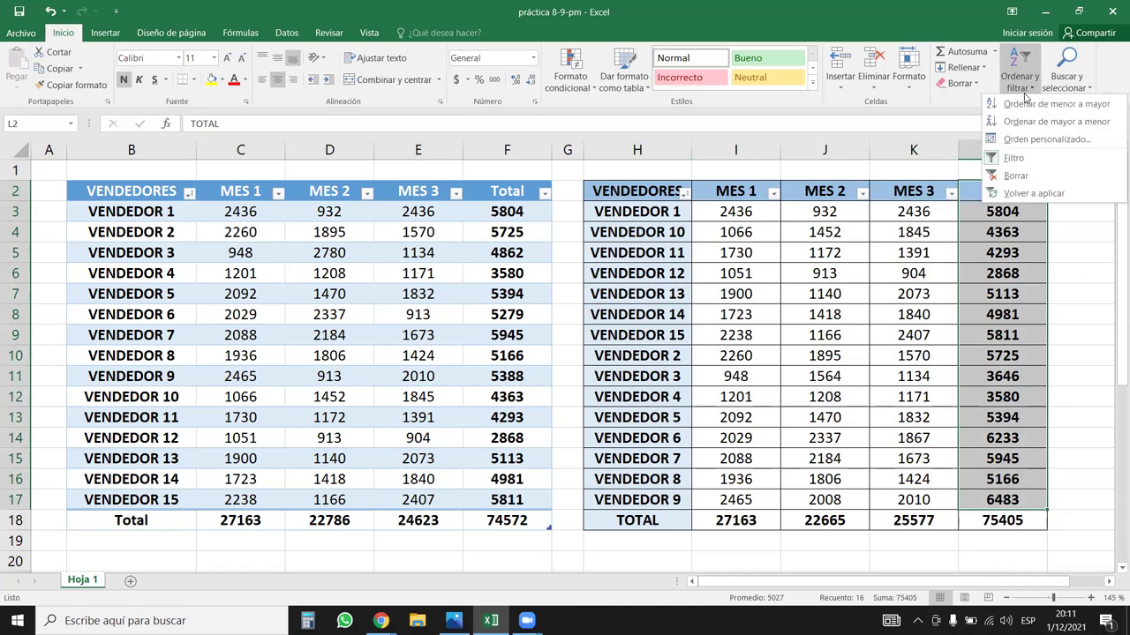
{"action": "left_click", "coordinate": [1047, 122]}
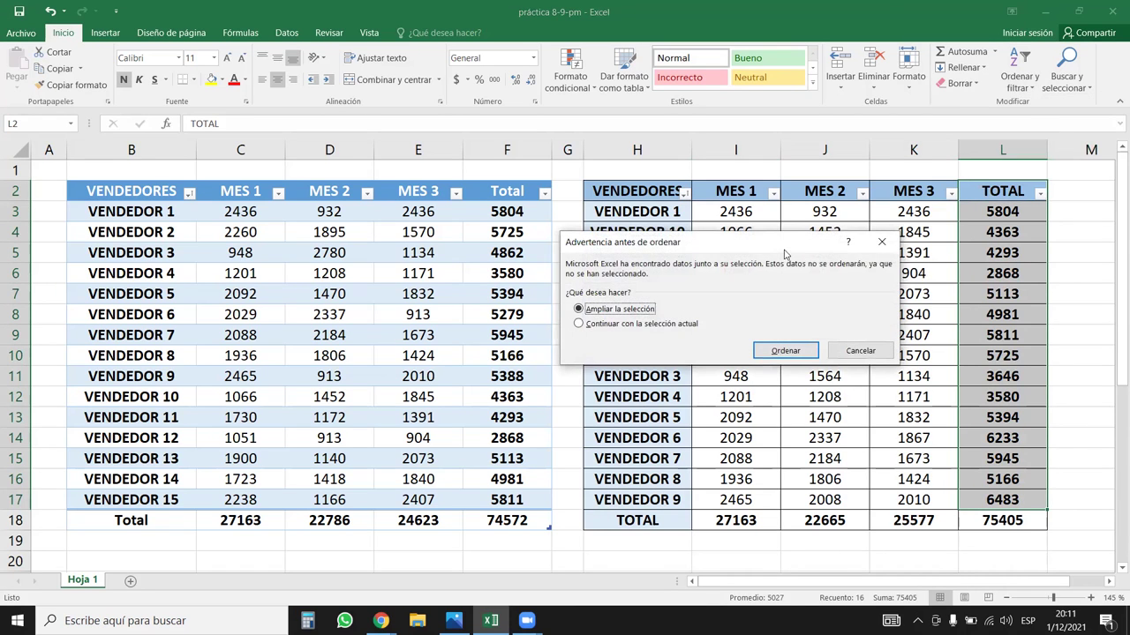
{"action": "left_click", "coordinate": [756, 351]}
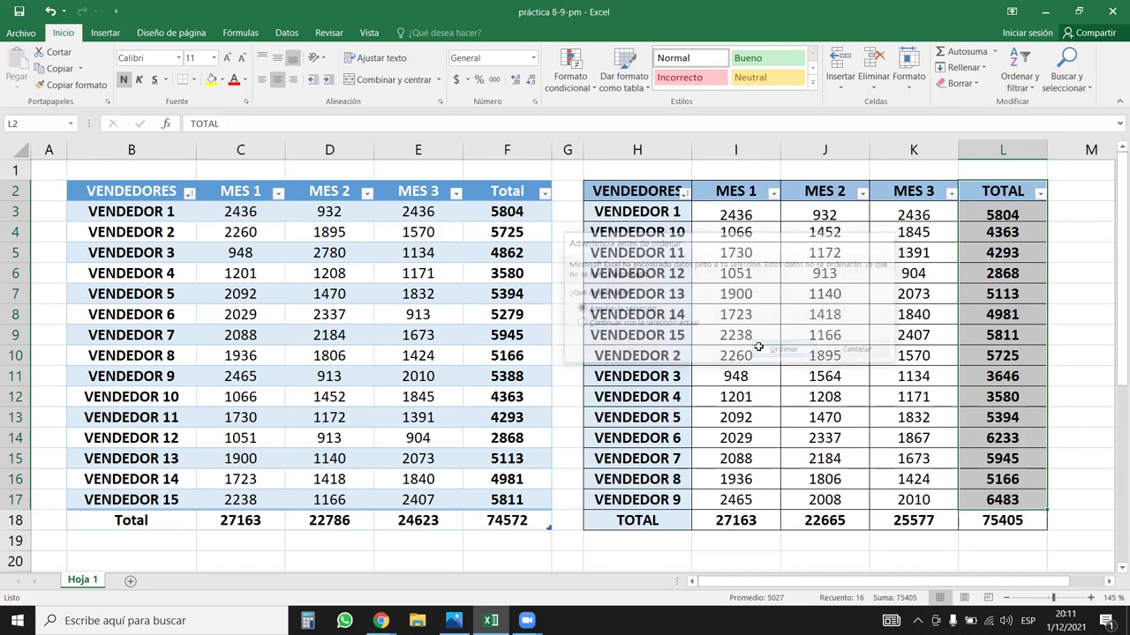
{"action": "left_click_drag", "start_coordinate": [892, 390], "coordinate": [892, 377]}
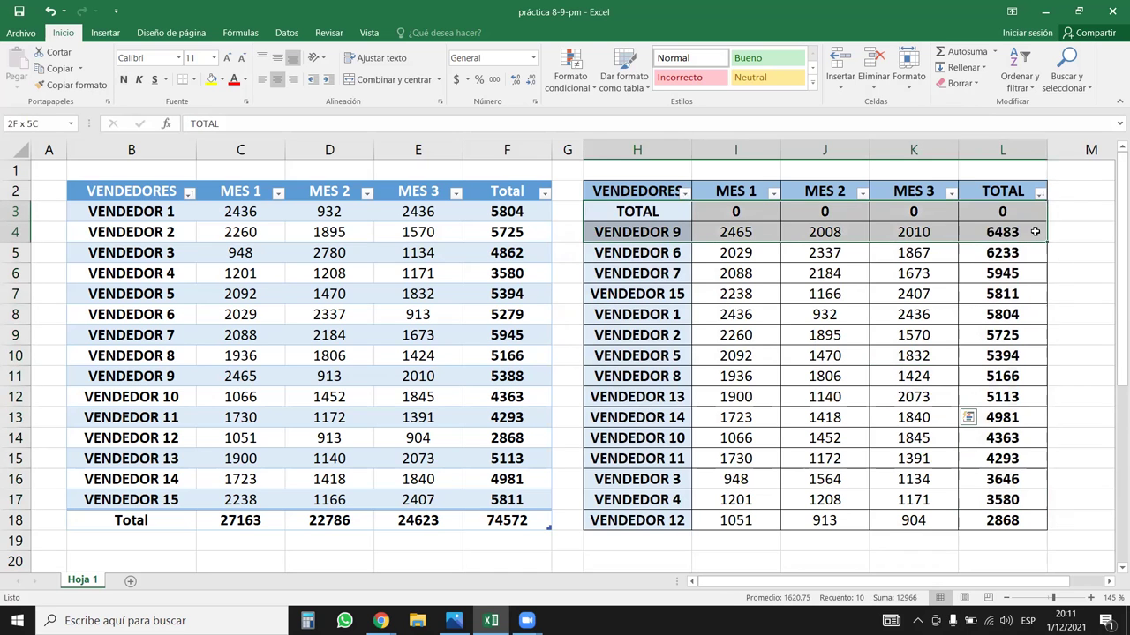
{"action": "key", "text": "ctrl+z"}
{"action": "key", "text": "ctrl+z"}
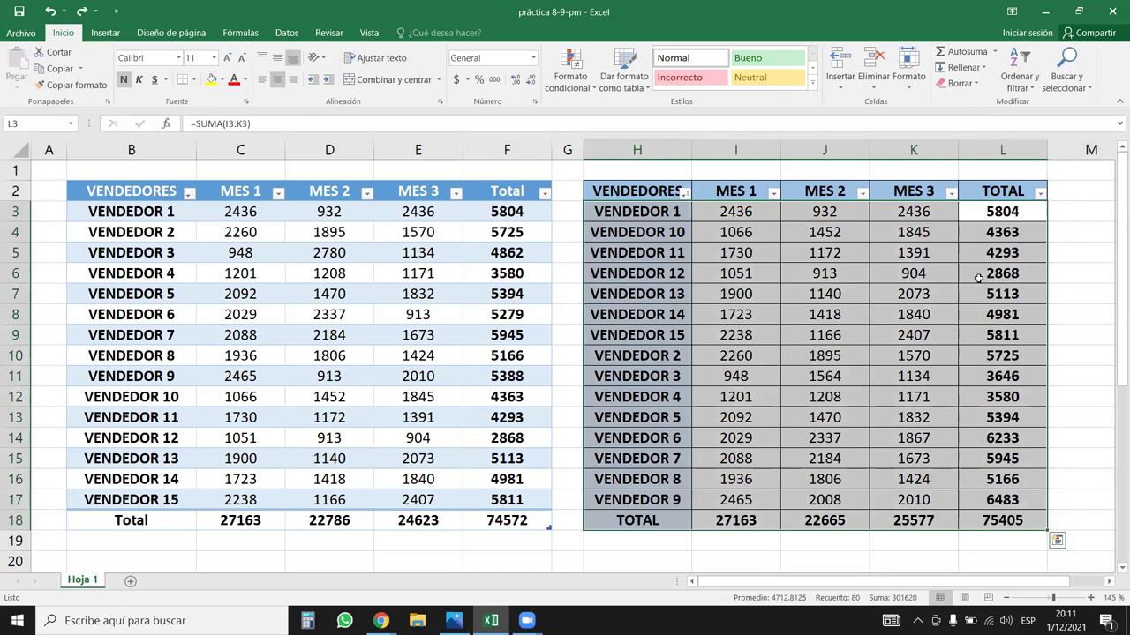
- Select the plain range from the TOTAL header in L2 to H17 and sort it from largest to smallest
{"action": "left_click_drag", "start_coordinate": [1014, 190], "coordinate": [627, 491]}
{"action": "left_click", "coordinate": [1020, 72]}
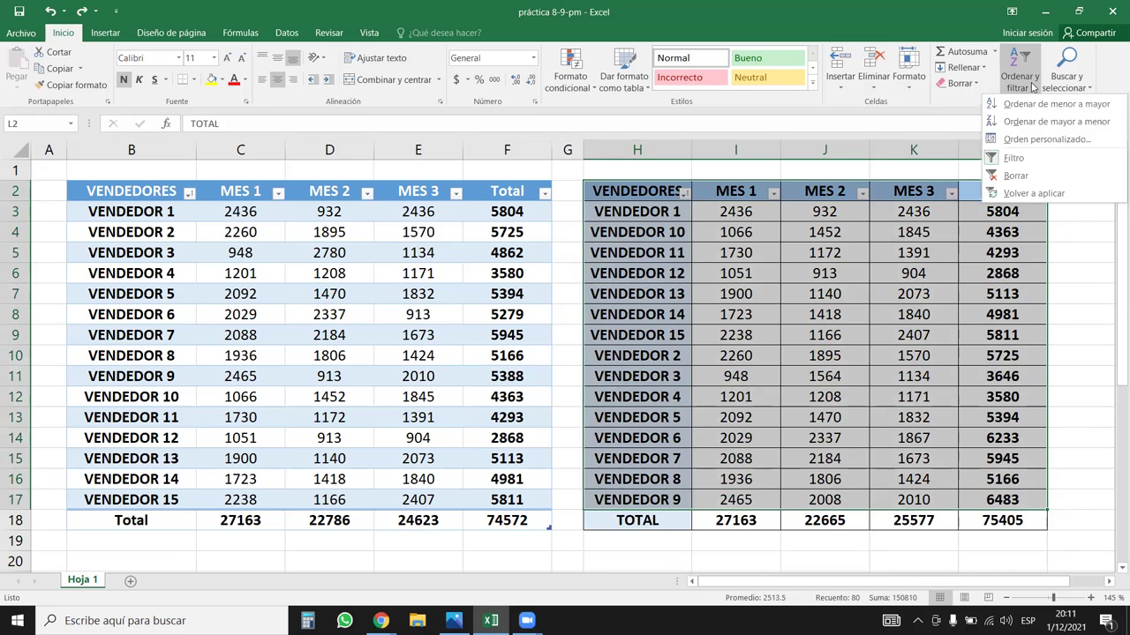
{"action": "left_click", "coordinate": [1061, 122]}
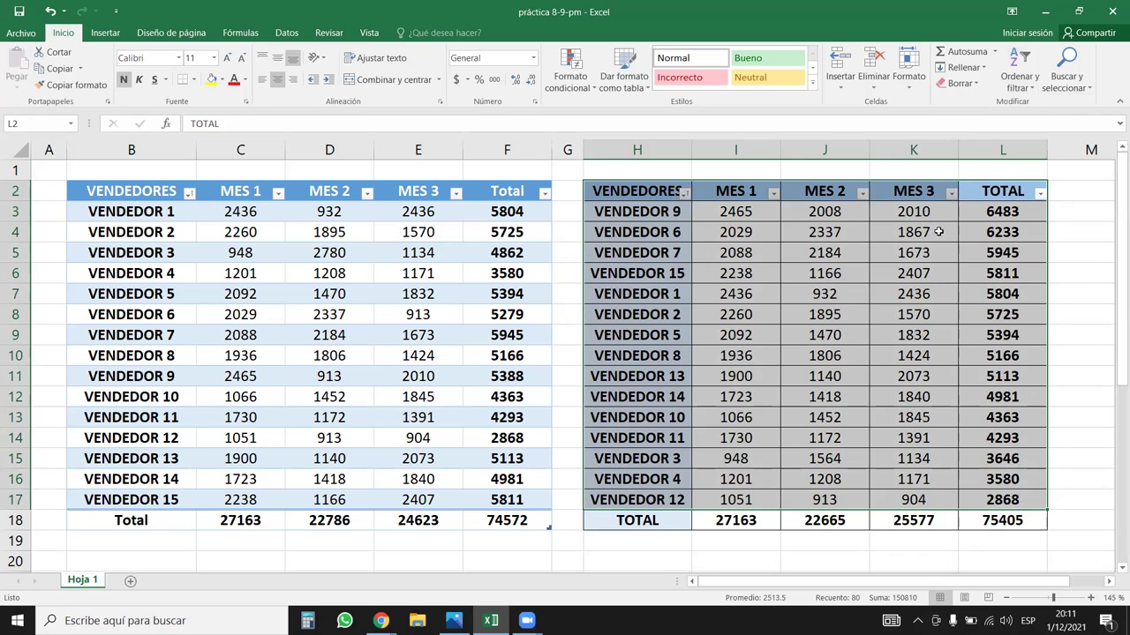
{"action": "left_click", "coordinate": [872, 314]}
- Repeat the largest-to-smallest sort on H2:L17 starting from the TOTAL header, and select the TOTAL row to check it
{"action": "left_click_drag", "start_coordinate": [989, 500], "coordinate": [636, 190]}
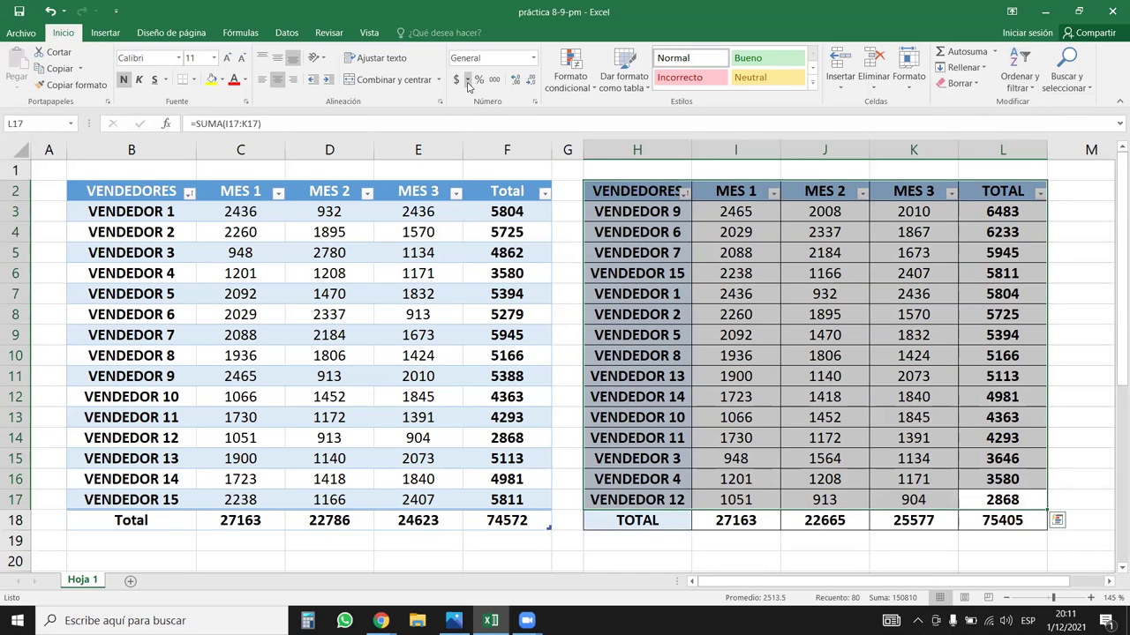
{"action": "left_click", "coordinate": [1011, 225]}
{"action": "left_click_drag", "start_coordinate": [1010, 191], "coordinate": [634, 500]}
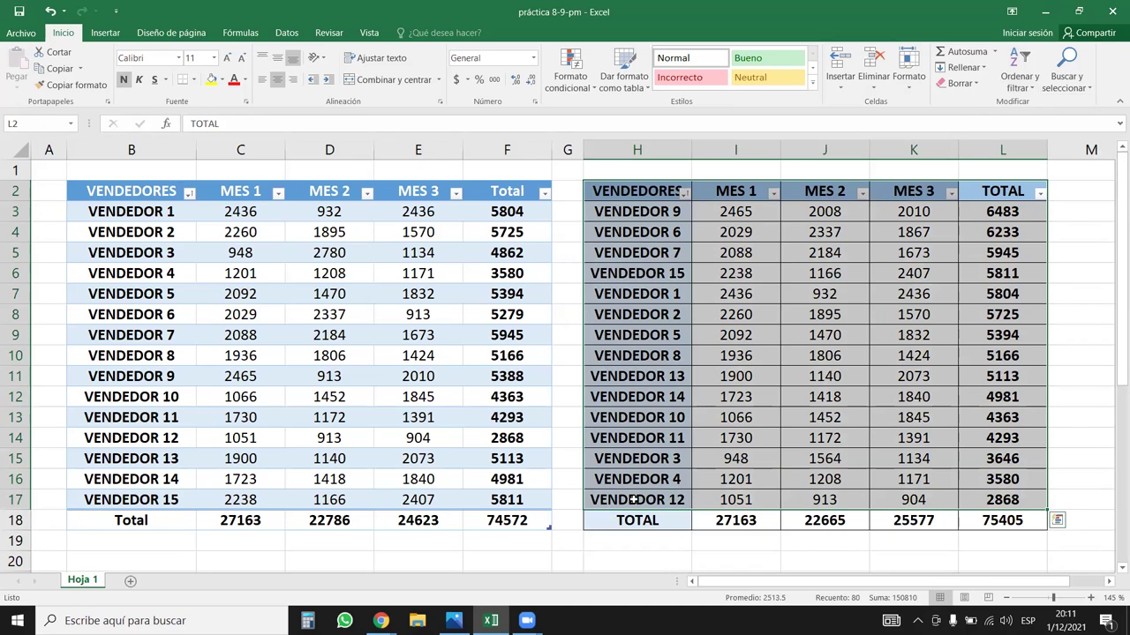
{"action": "left_click", "coordinate": [1038, 71]}
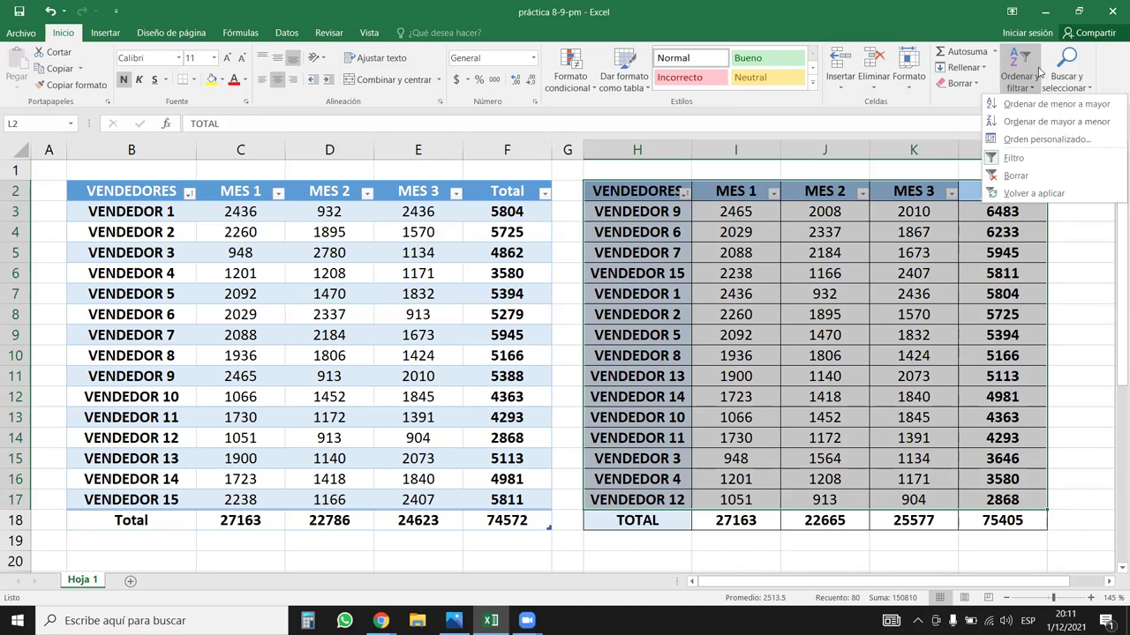
{"action": "left_click", "coordinate": [1038, 121]}
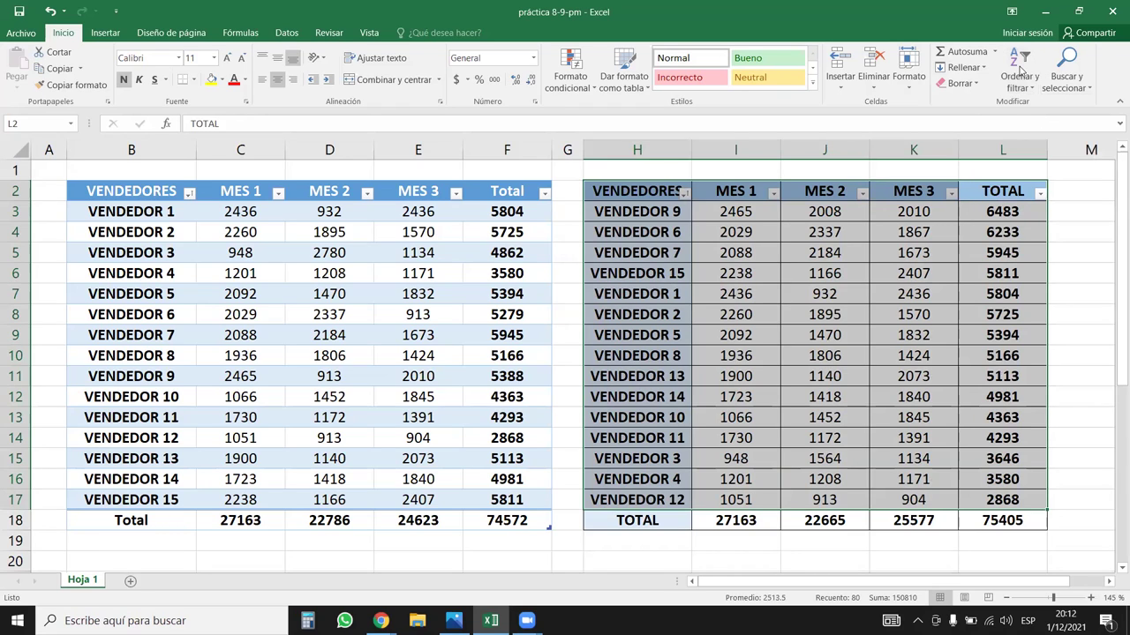
{"action": "left_click", "coordinate": [996, 293]}
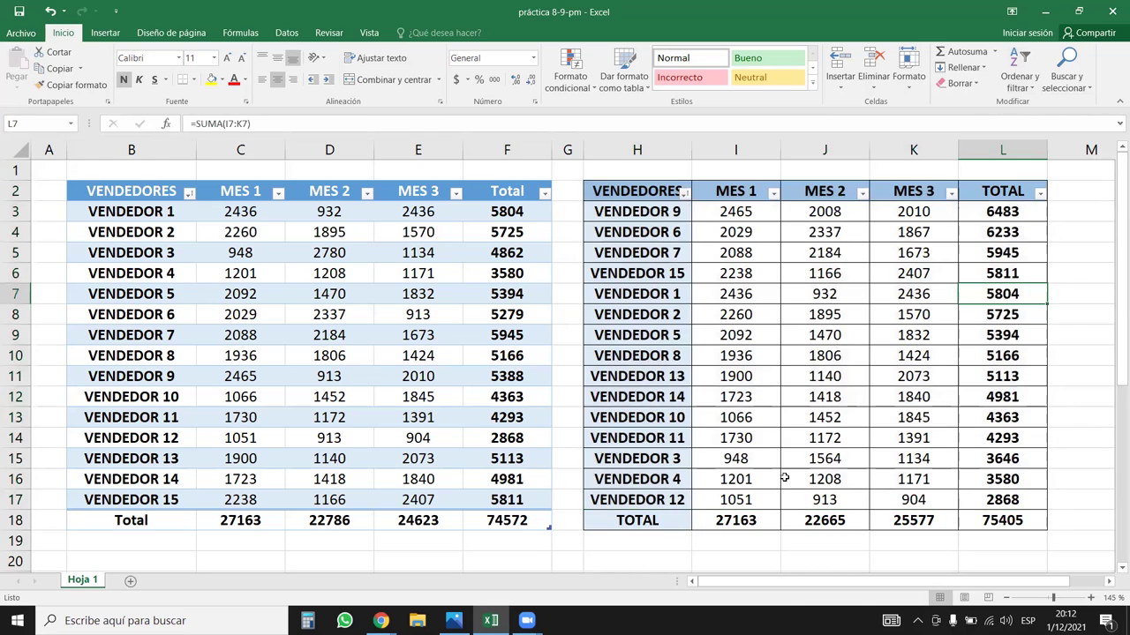
{"action": "left_click_drag", "start_coordinate": [670, 523], "coordinate": [1022, 524]}
{"action": "left_click", "coordinate": [823, 314]}
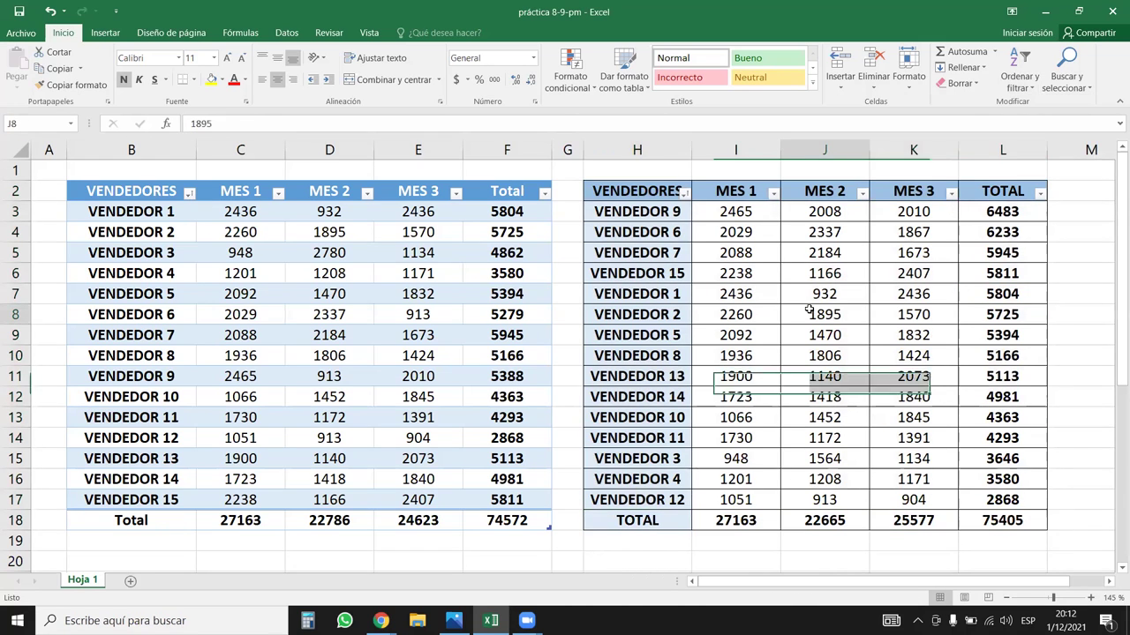
- Sort the whole plain range from largest to smallest with the TOTAL column's filter and select the sorted rows for checking
{"action": "left_click", "coordinate": [1040, 194]}
{"action": "left_click", "coordinate": [1040, 194]}
{"action": "left_click", "coordinate": [1041, 194]}
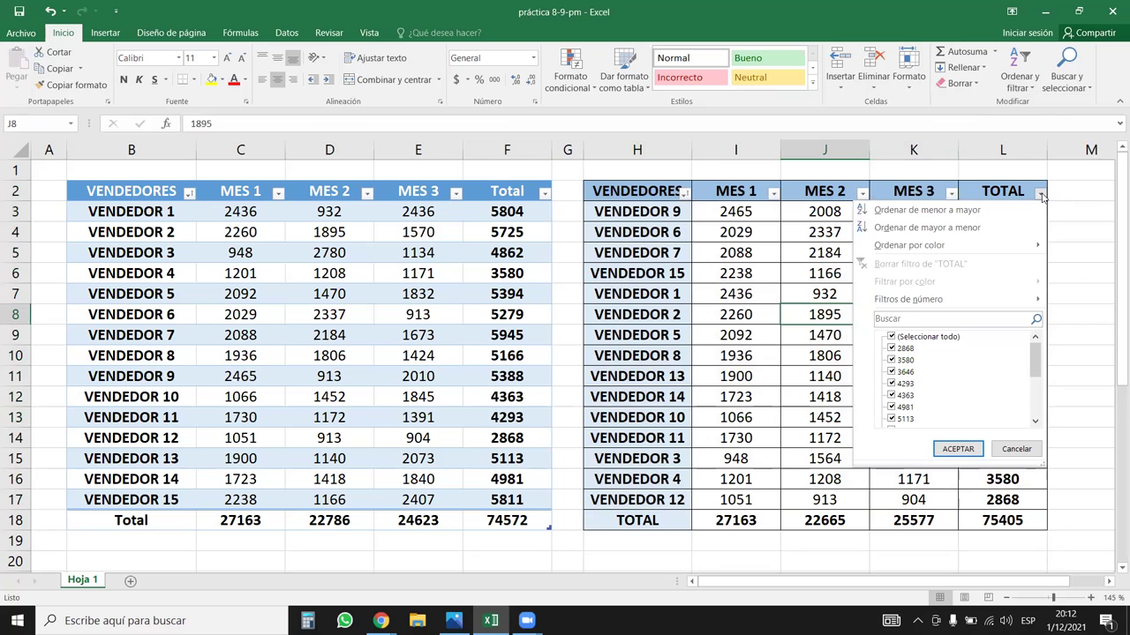
{"action": "left_click", "coordinate": [944, 228]}
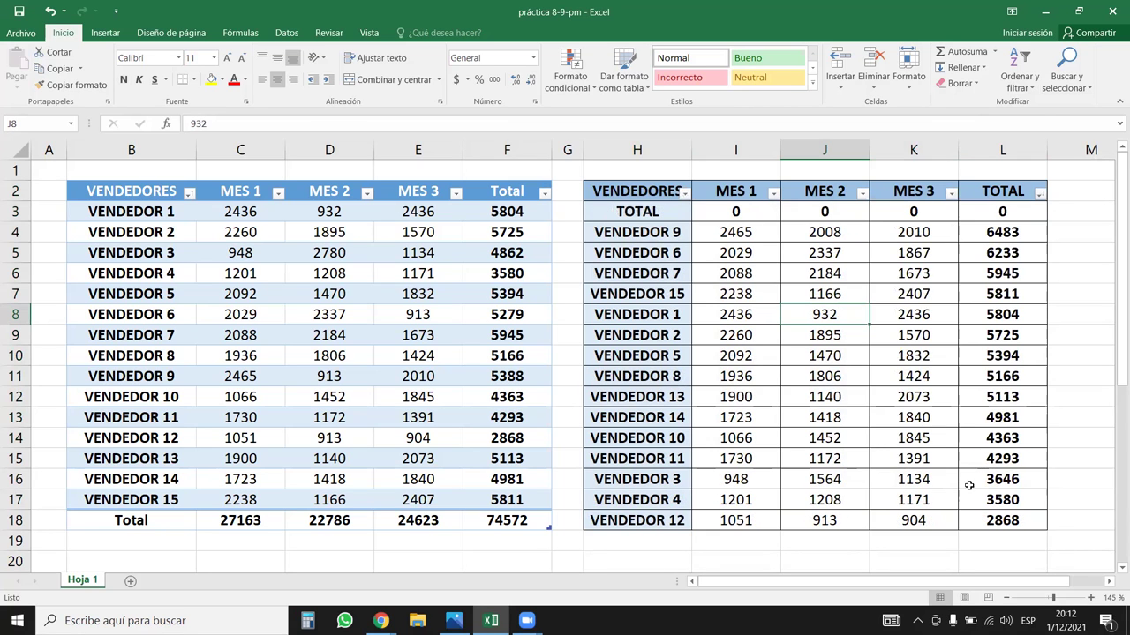
{"action": "left_click_drag", "start_coordinate": [649, 214], "coordinate": [1015, 530]}
{"action": "left_click", "coordinate": [855, 166]}
{"action": "left_click", "coordinate": [791, 282]}
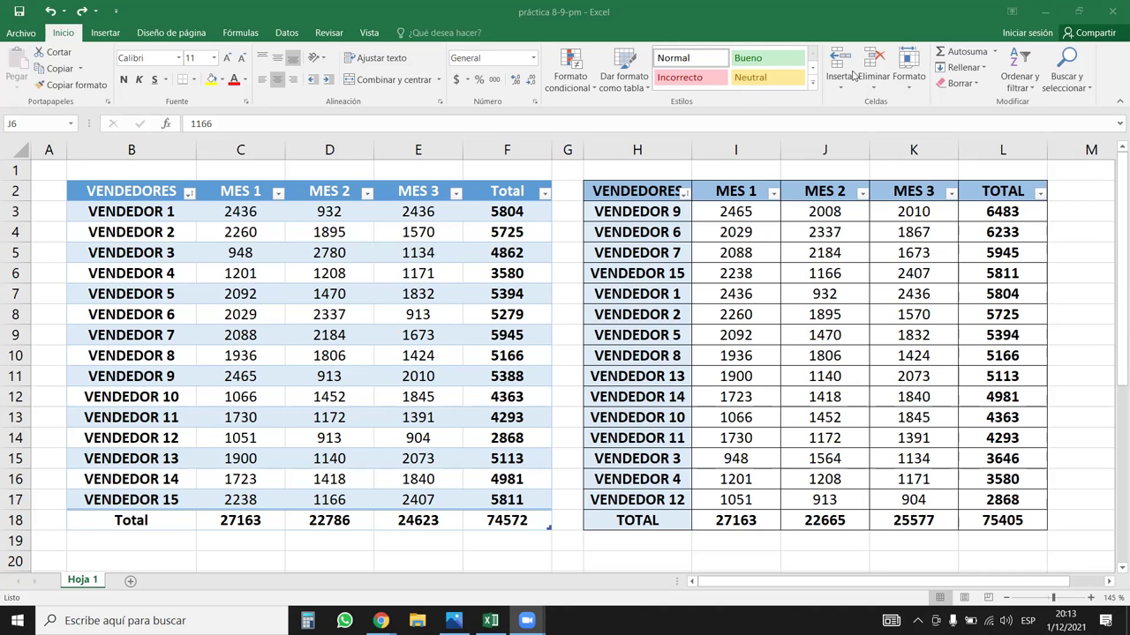
{"action": "left_click", "coordinate": [640, 315]}
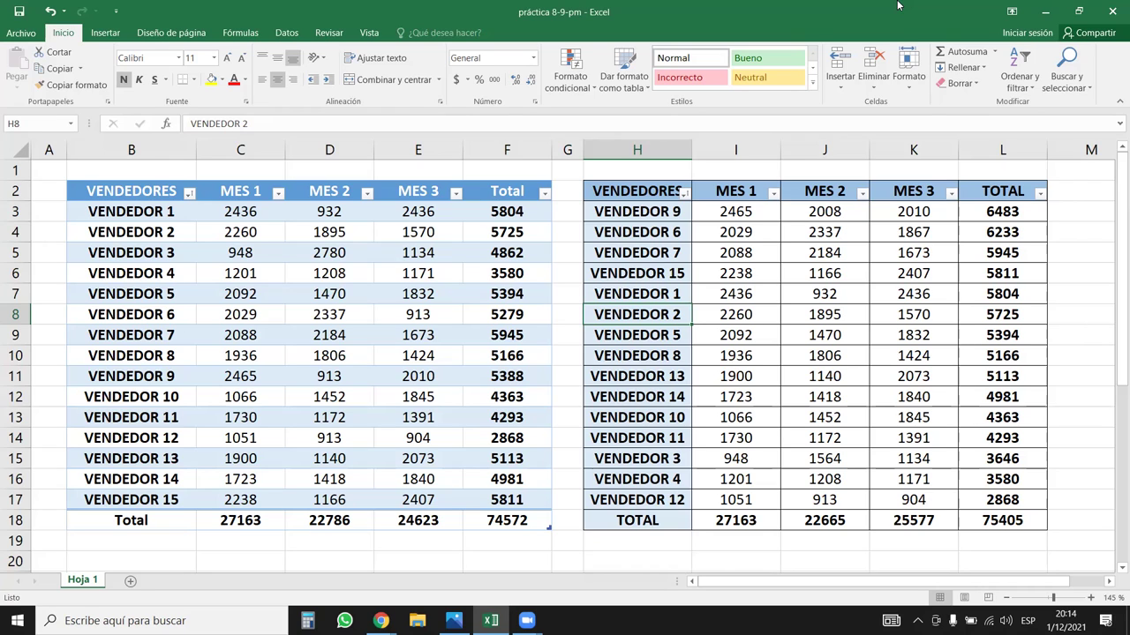
{"action": "left_click", "coordinate": [648, 292]}
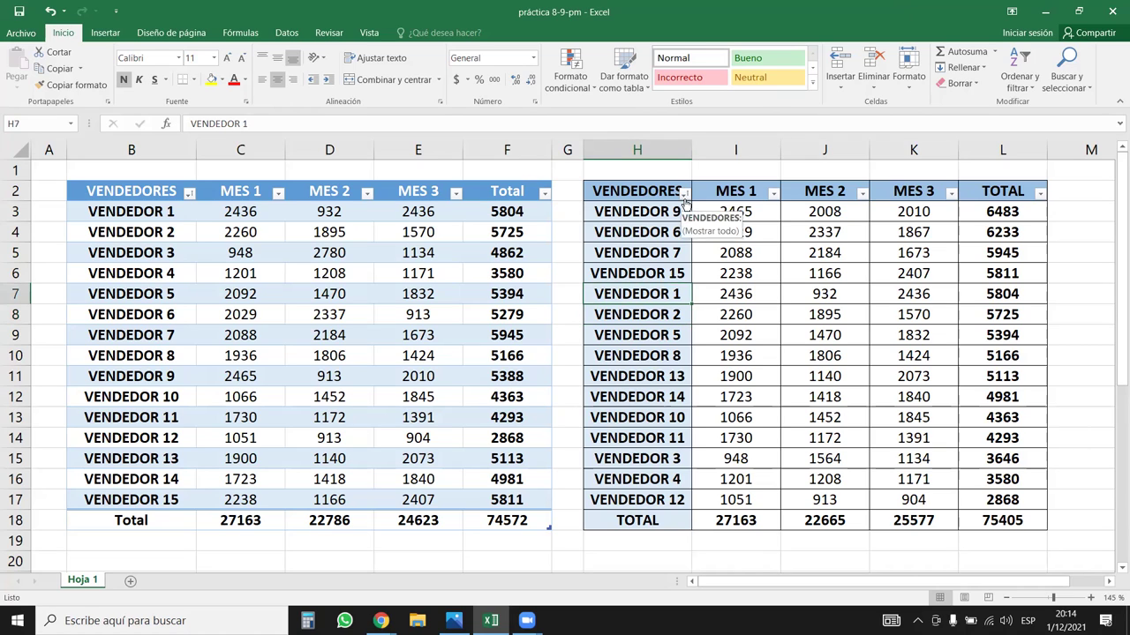
{"action": "left_click", "coordinate": [685, 194]}
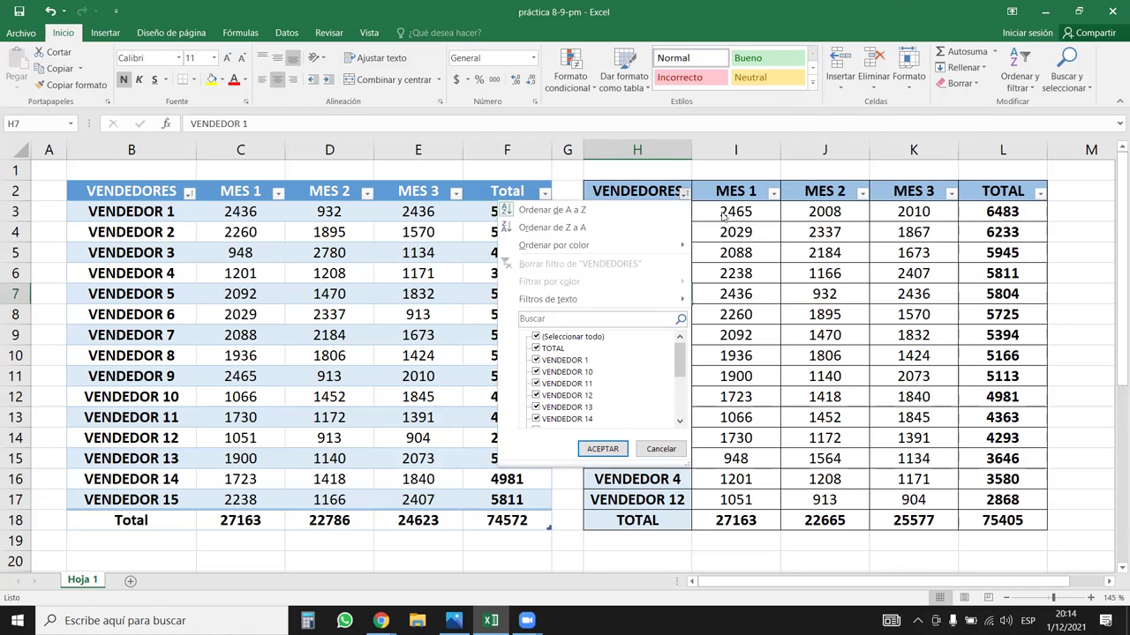
{"action": "key", "text": "Return"}
- Custom sort H2:L17 by VENDEDORES on cell values, ordered by the custom list vendedor 1, vendedor 2, vendedor 3
{"action": "left_click_drag", "start_coordinate": [638, 191], "coordinate": [1006, 499]}
{"action": "left_click", "coordinate": [1019, 78]}
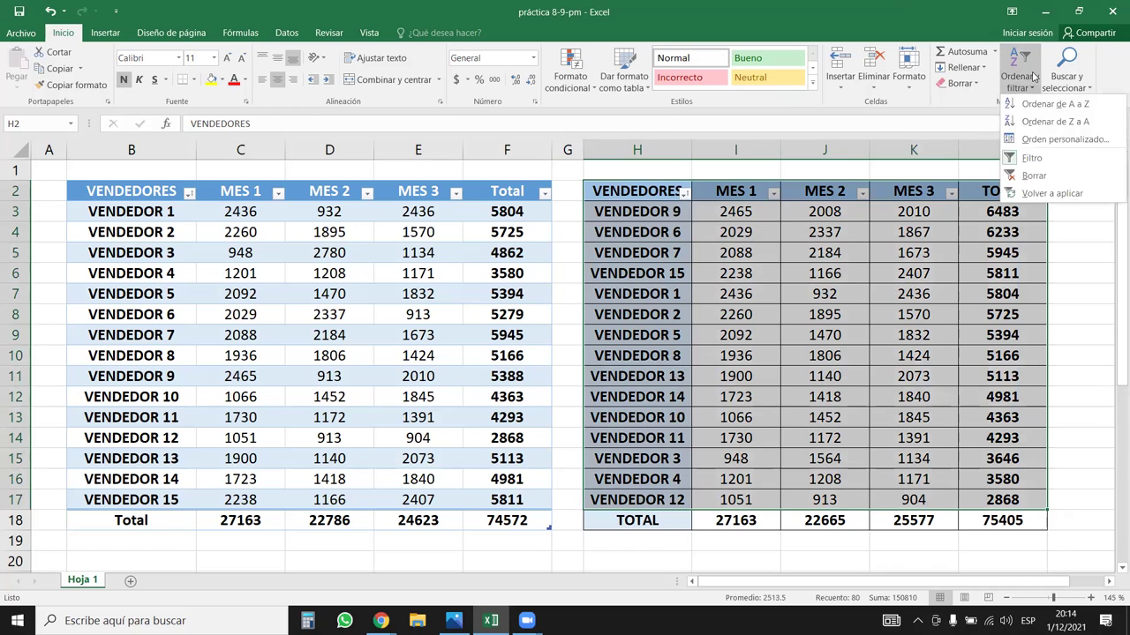
{"action": "left_click", "coordinate": [1056, 139]}
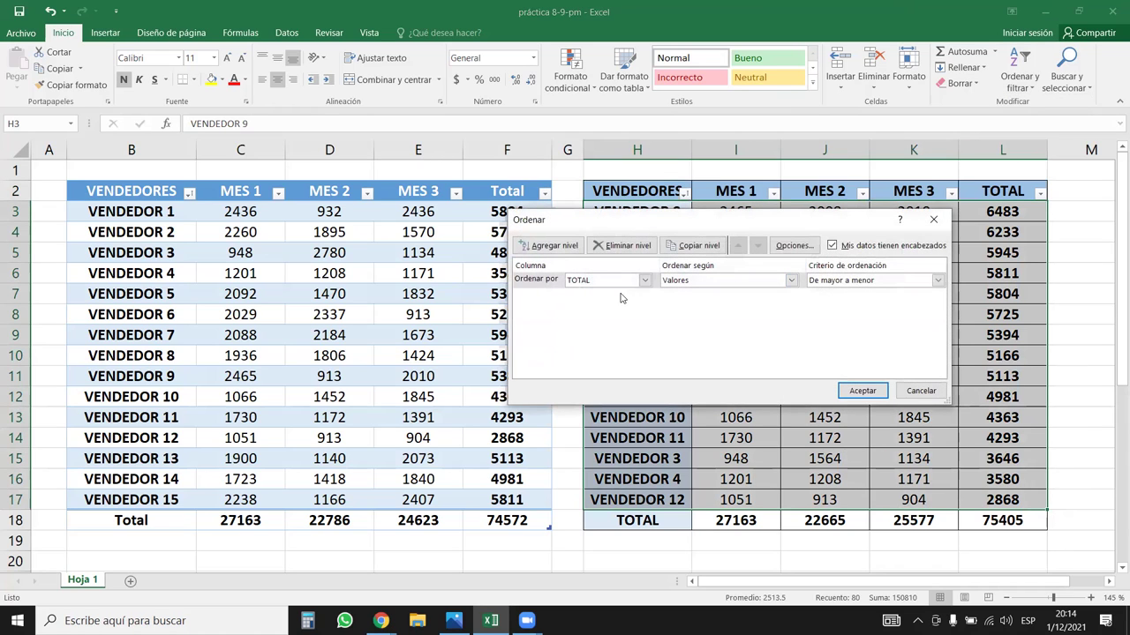
{"action": "left_click", "coordinate": [644, 280]}
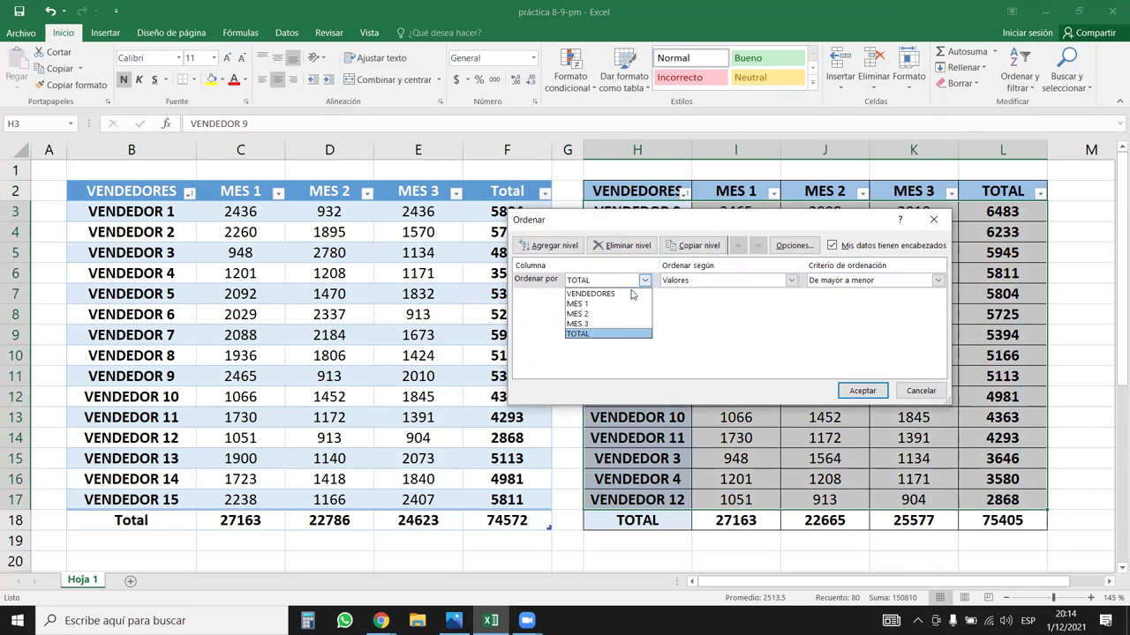
{"action": "left_click", "coordinate": [609, 294]}
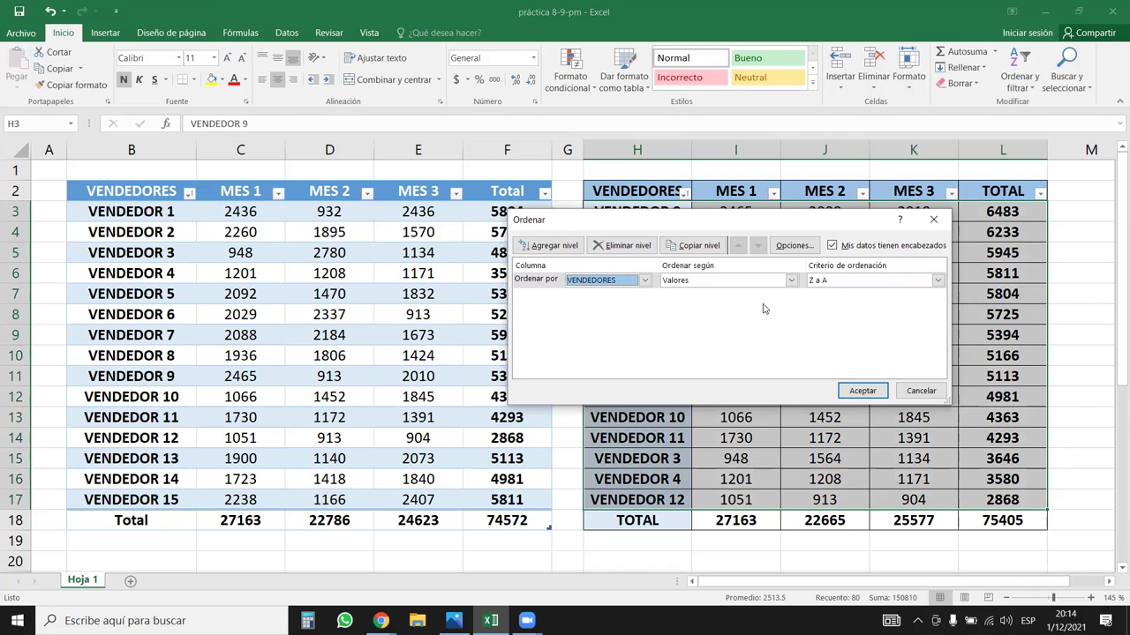
{"action": "left_click", "coordinate": [878, 282]}
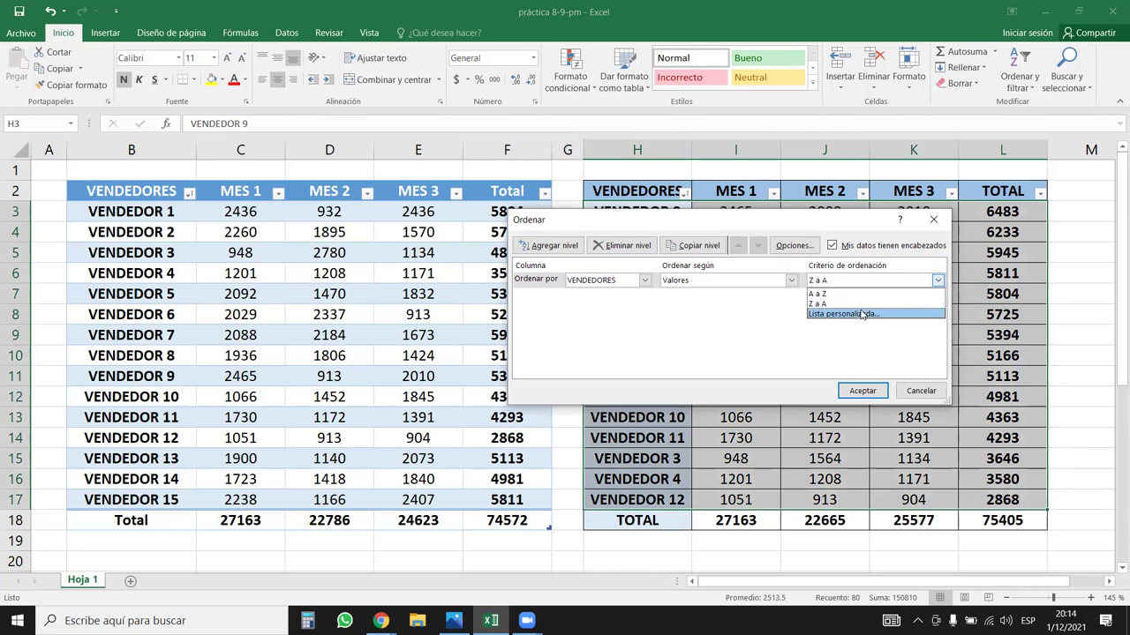
{"action": "left_click", "coordinate": [860, 314]}
{"action": "left_click", "coordinate": [559, 333]}
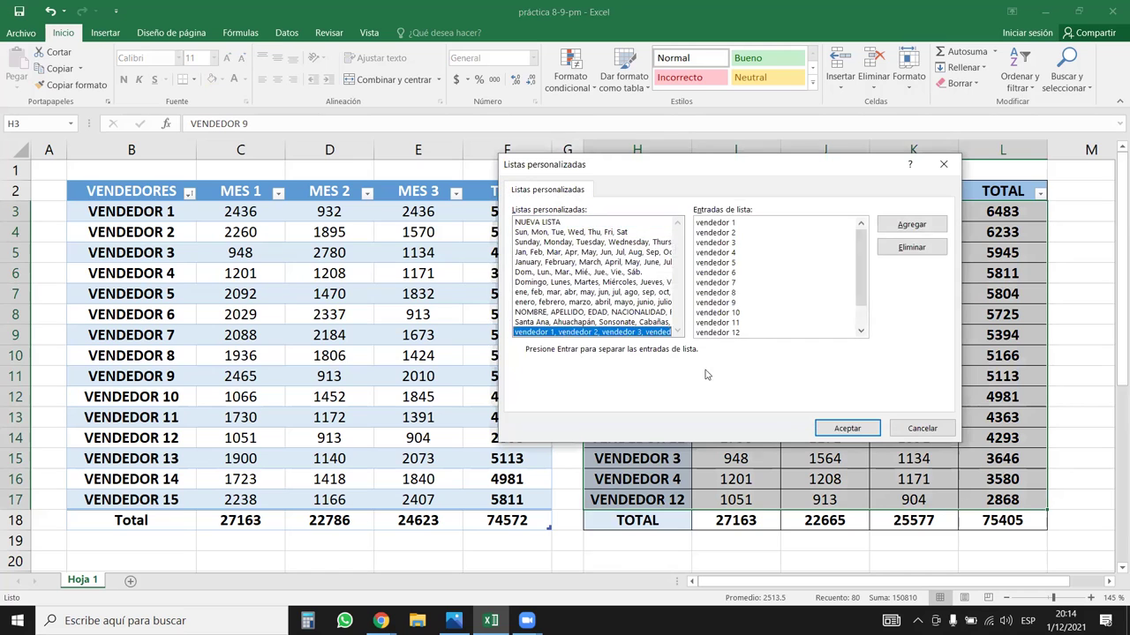
{"action": "left_click", "coordinate": [848, 428]}
{"action": "left_click", "coordinate": [847, 394]}
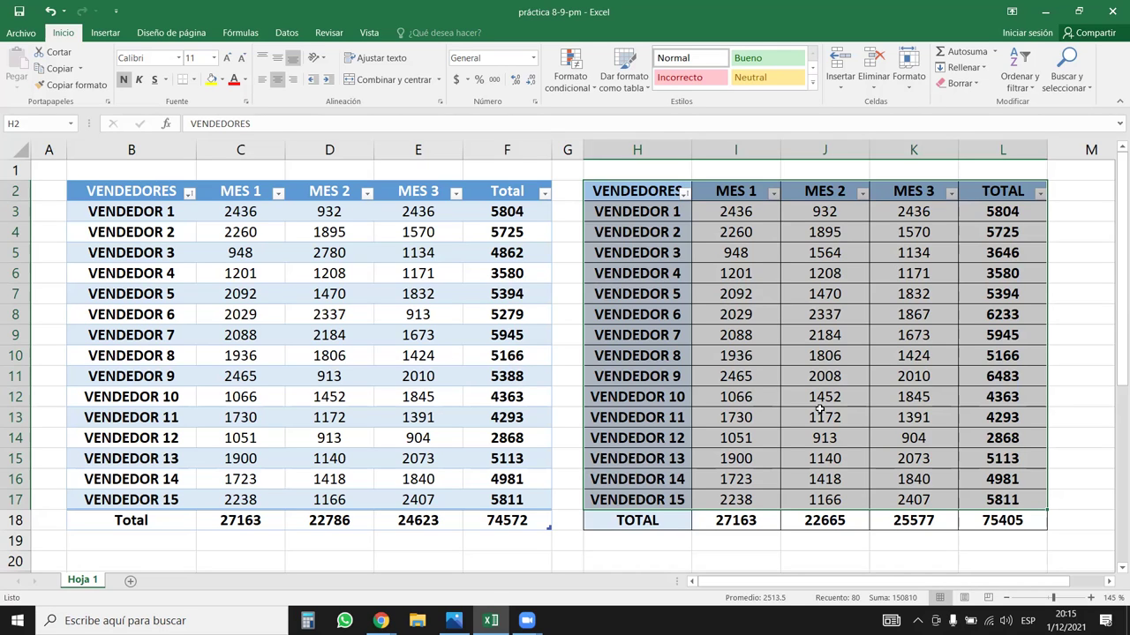
- Insert a blank column before each of the MES 1, MES 2 and MES 3 columns of the plain range
{"action": "left_click", "coordinate": [729, 315]}
{"action": "left_click", "coordinate": [736, 150]}
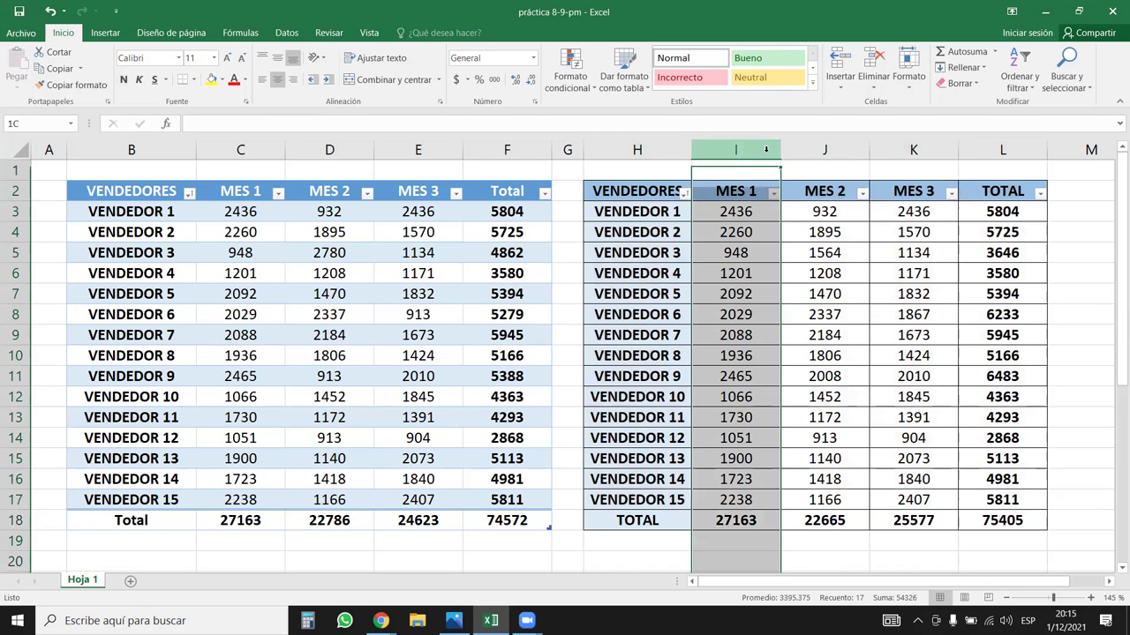
{"action": "left_click", "coordinate": [838, 150], "text": "ctrl"}
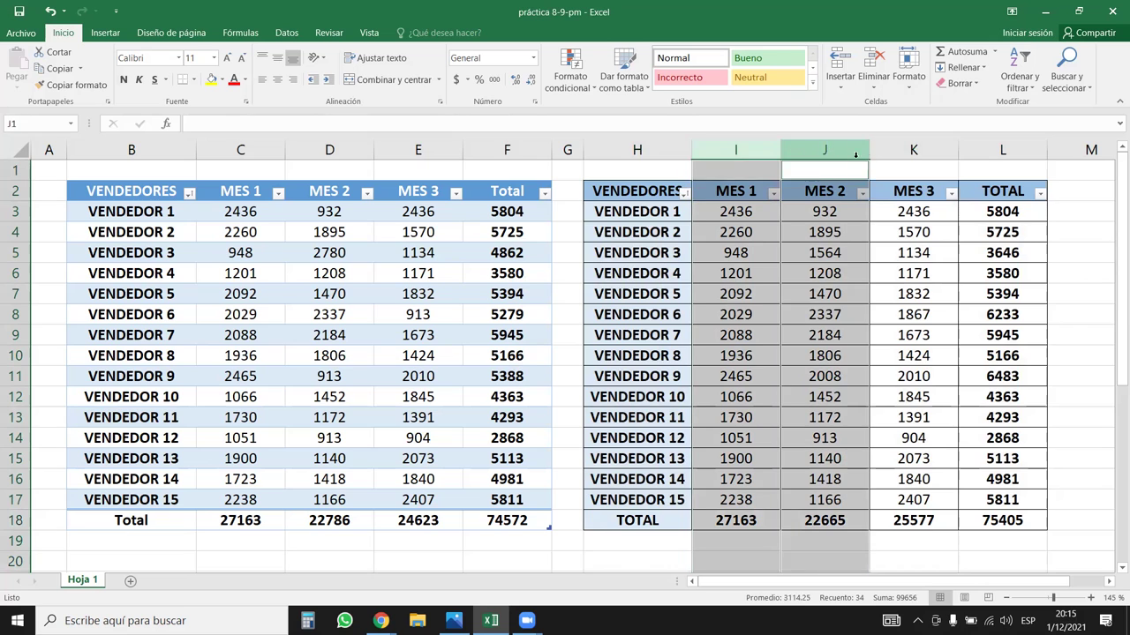
{"action": "left_click", "coordinate": [882, 150], "text": "ctrl"}
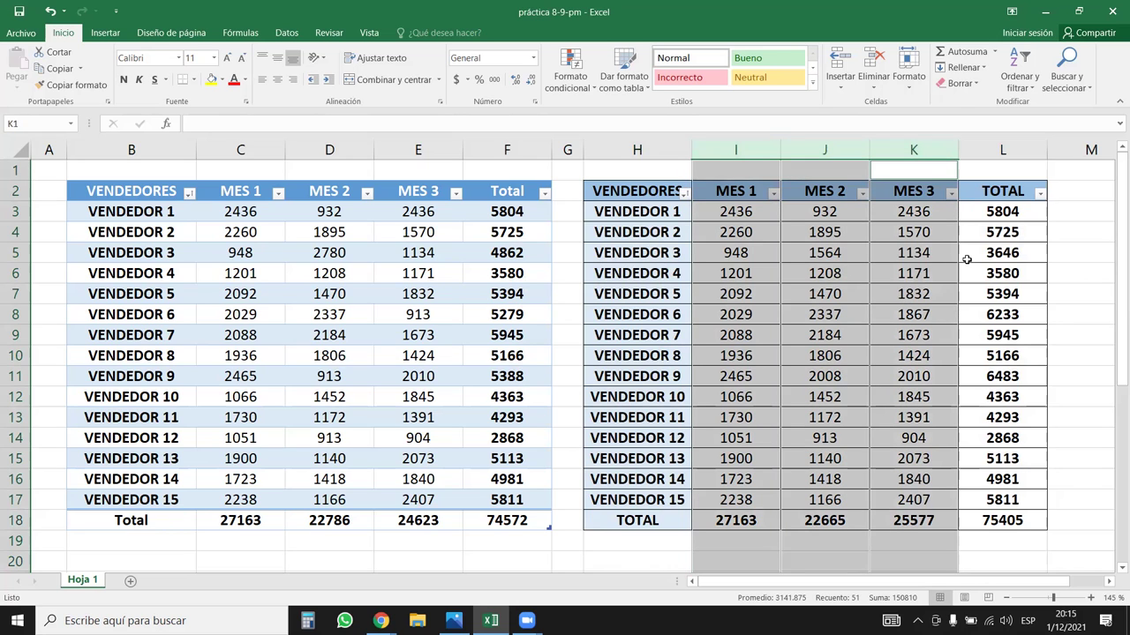
{"action": "key", "text": "ctrl+plus"}
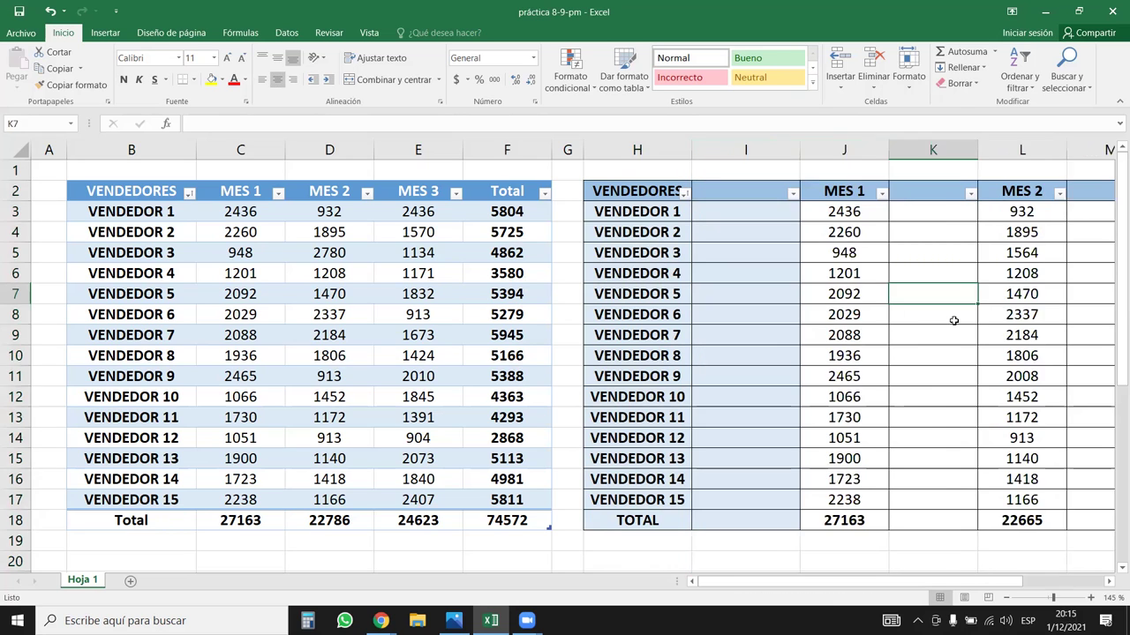
{"action": "scroll", "coordinate": [938, 536], "scroll_direction": "down", "scroll_amount": 1}
{"action": "left_click_drag", "start_coordinate": [949, 582], "coordinate": [1002, 589]}
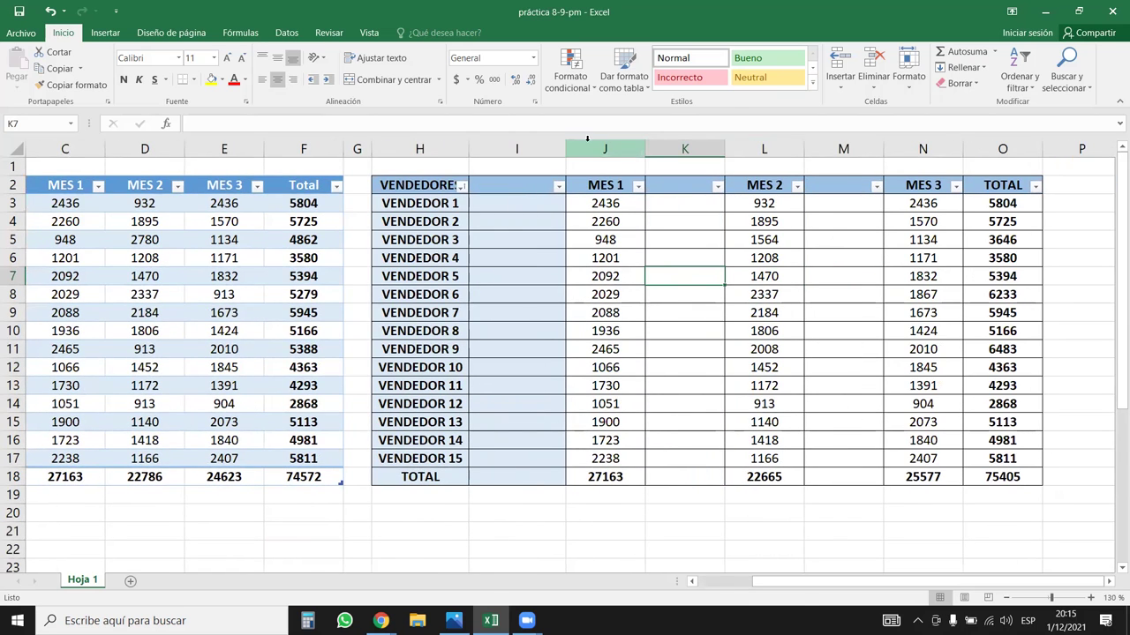
- Copy the formatting of the MES 1 column J onto the new blank column I
{"action": "left_click", "coordinate": [605, 149]}
{"action": "left_click", "coordinate": [70, 85]}
{"action": "left_click", "coordinate": [486, 149]}
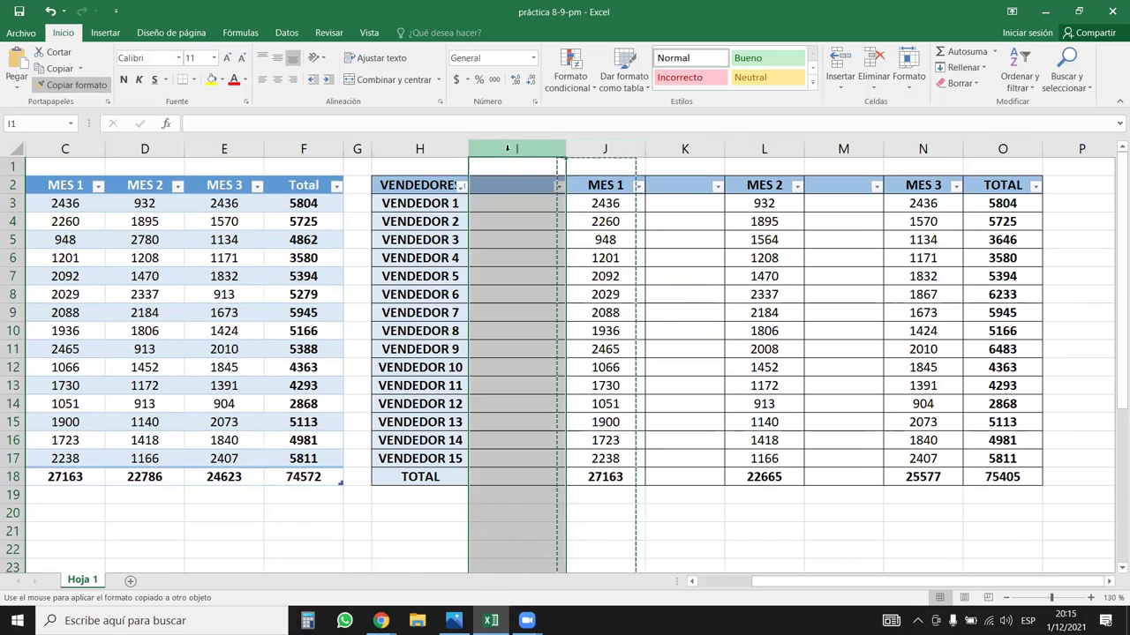
{"action": "left_click", "coordinate": [655, 297]}
- Move the seller and TOTAL rows H3:O18 down one row to leave row 3 empty below the headers
{"action": "left_click_drag", "start_coordinate": [528, 185], "coordinate": [592, 476]}
{"action": "left_click_drag", "start_coordinate": [662, 194], "coordinate": [737, 477]}
{"action": "left_click", "coordinate": [894, 353]}
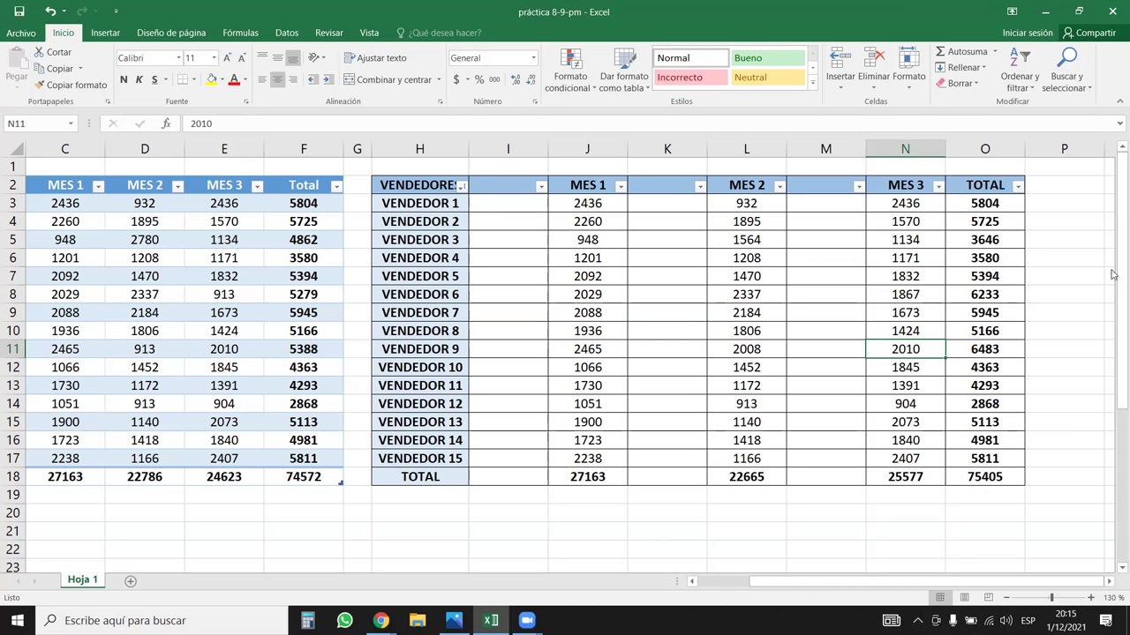
{"action": "left_click_drag", "start_coordinate": [408, 203], "coordinate": [985, 508]}
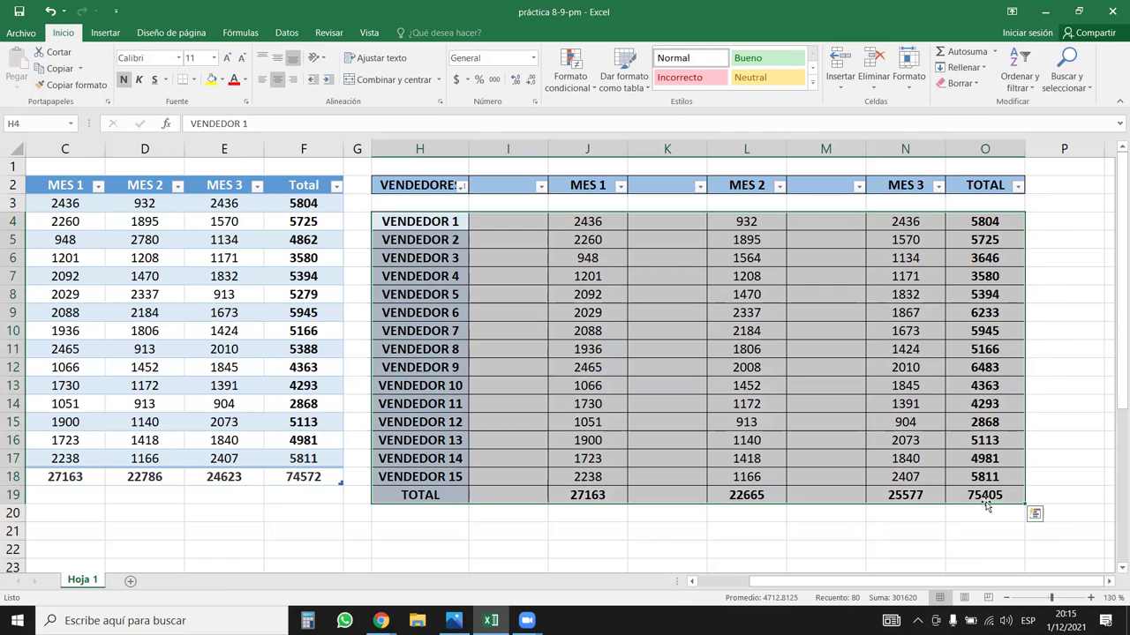
{"action": "left_click", "coordinate": [587, 257]}
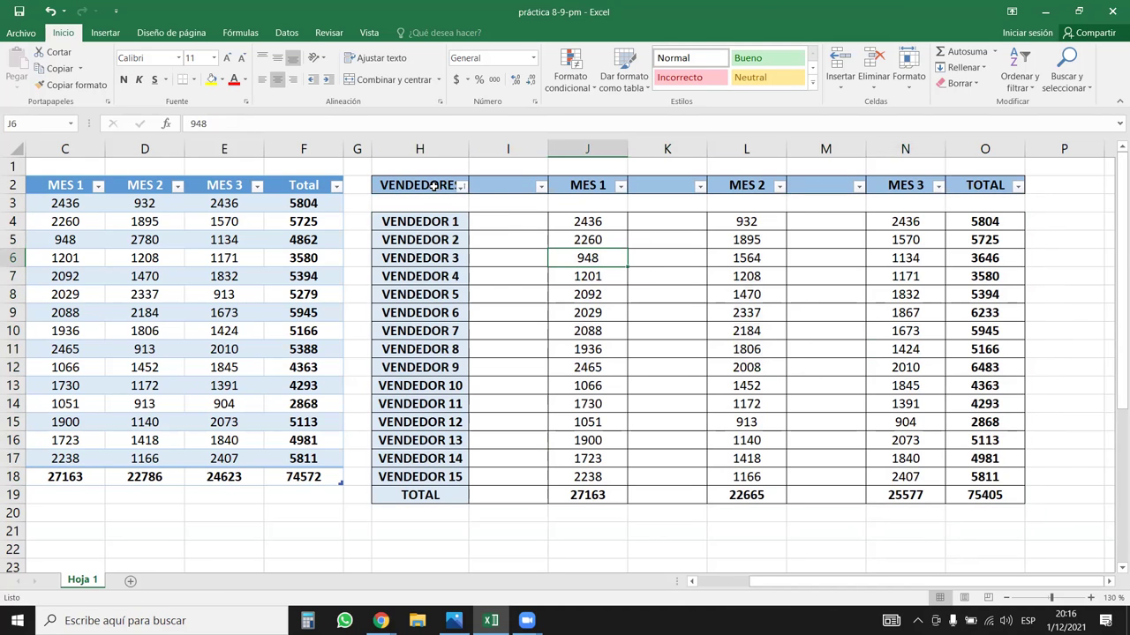
- Enter the subheadings PRIMERA in I3 and SEGUNDA in J3
{"action": "left_click", "coordinate": [528, 200]}
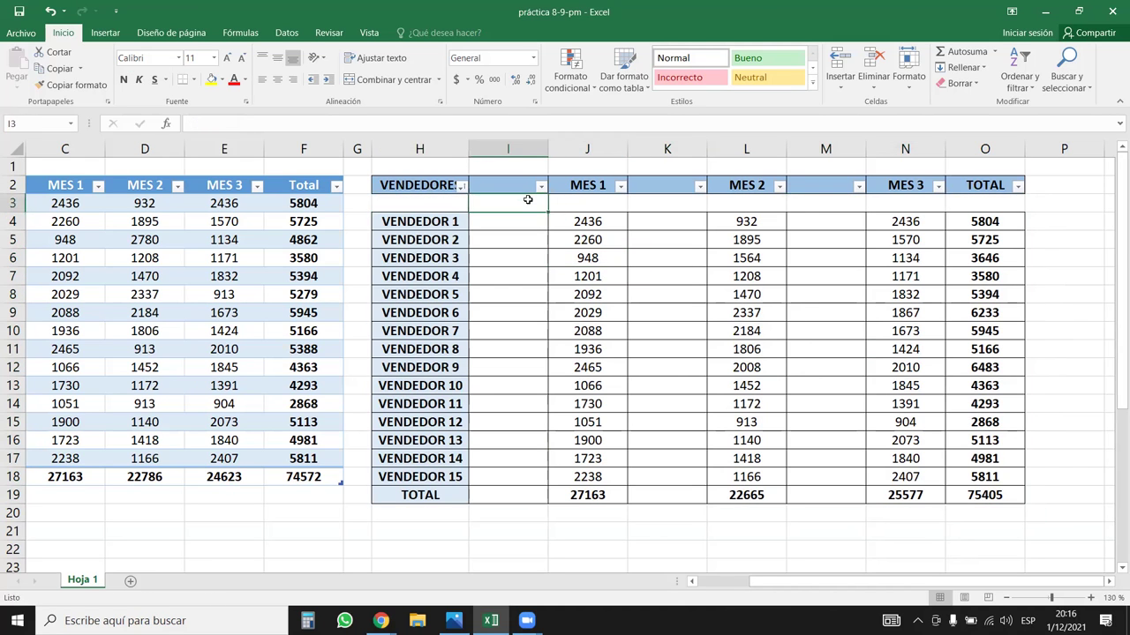
{"action": "type", "text": "prime"}
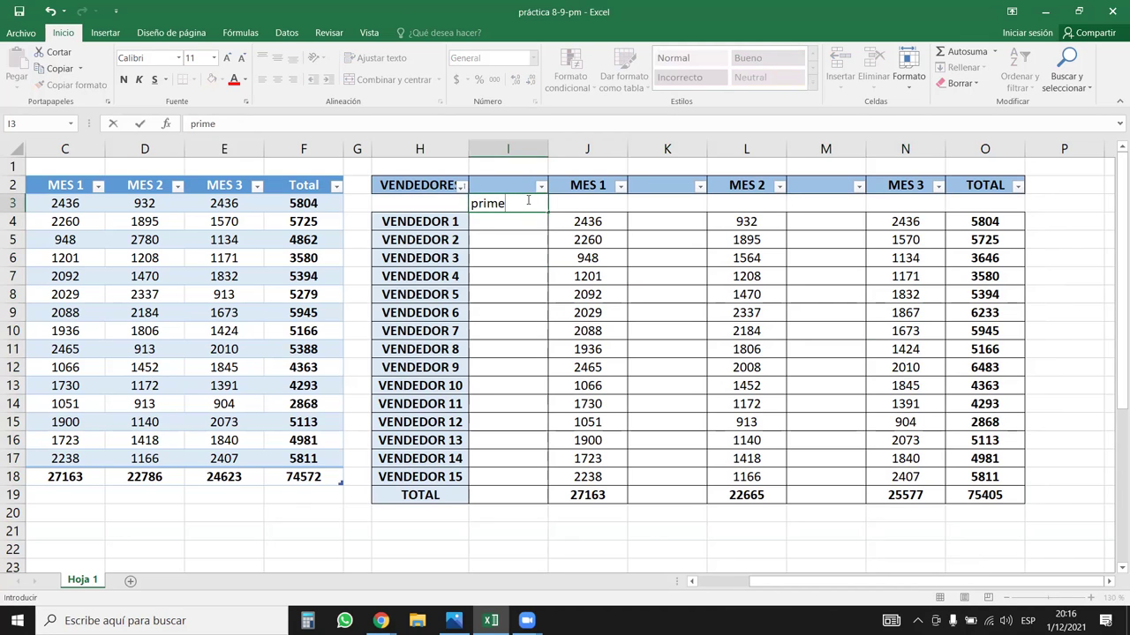
{"action": "key", "text": "BackSpace"}
{"action": "key", "text": "BackSpace"}
{"action": "key", "text": "BackSpace"}
{"action": "key", "text": "BackSpace"}
{"action": "key", "text": "BackSpace"}
{"action": "type", "text": "PRIMERA"}
{"action": "key", "text": "Right"}
{"action": "type", "text": "SEGUNDA"}
{"action": "key", "text": "Return"}
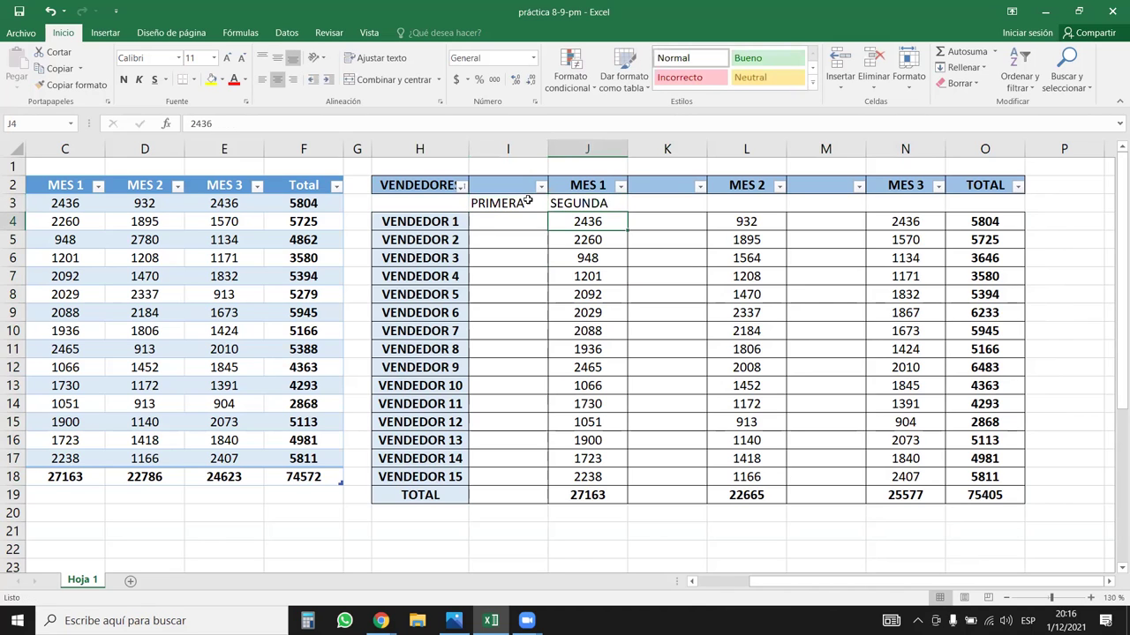
- Fill the PRIMERA and SEGUNDA pair from I3:J3 across to O3
{"action": "left_click", "coordinate": [527, 201]}
{"action": "key", "text": "shift+Right"}
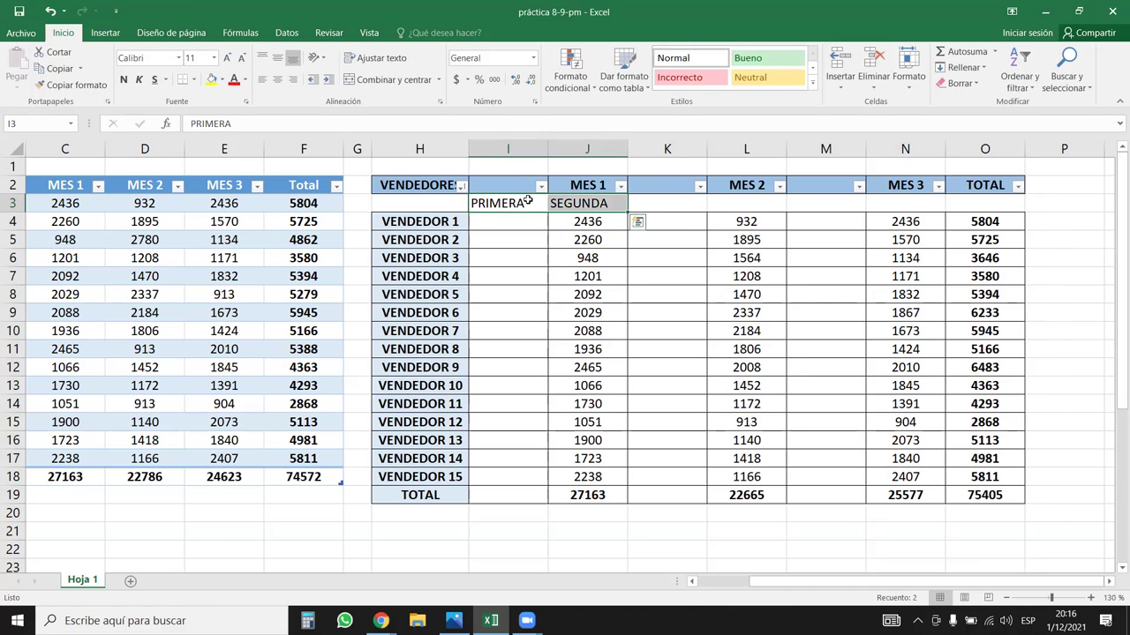
{"action": "left_click_drag", "start_coordinate": [627, 212], "coordinate": [1026, 212]}
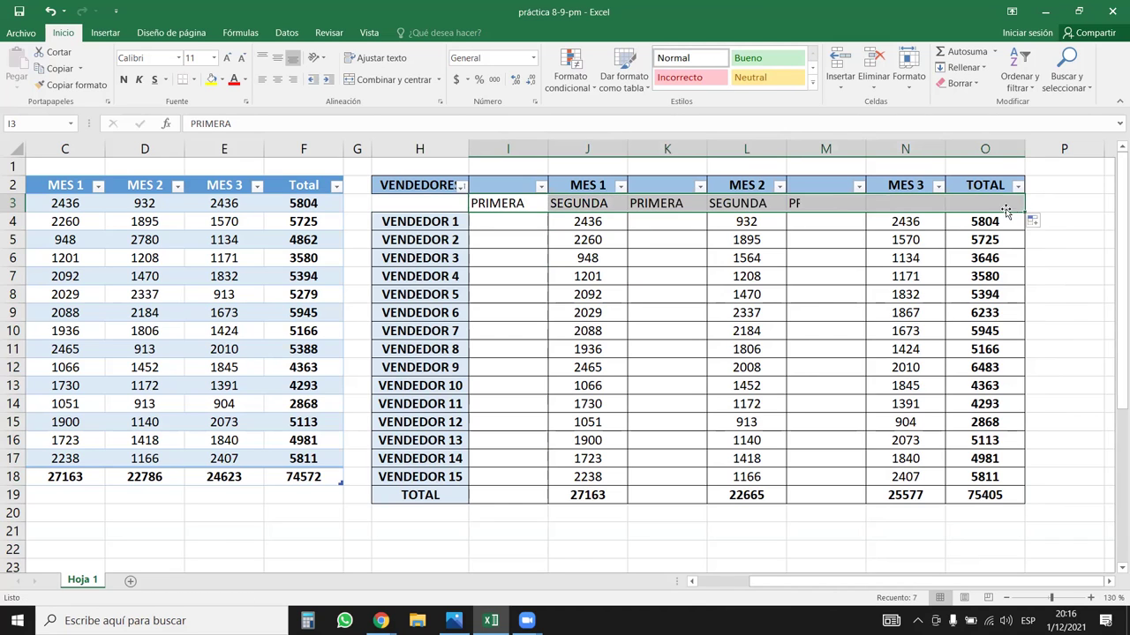
- Remove the filter from the plain range's header row
{"action": "left_click_drag", "start_coordinate": [413, 181], "coordinate": [421, 198]}
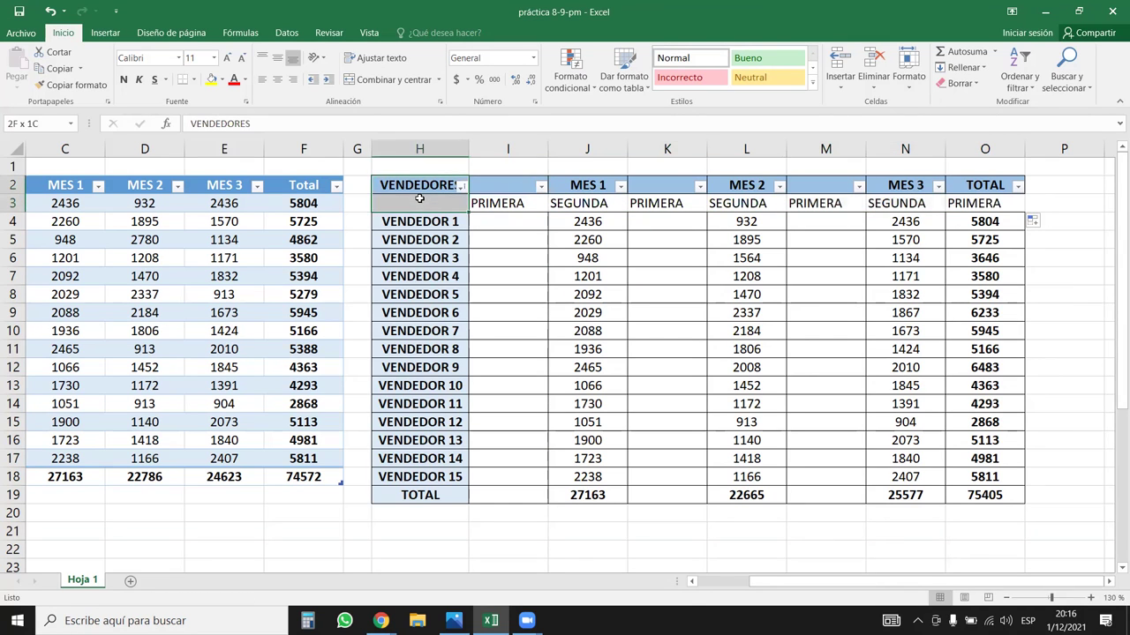
{"action": "left_click", "coordinate": [572, 240]}
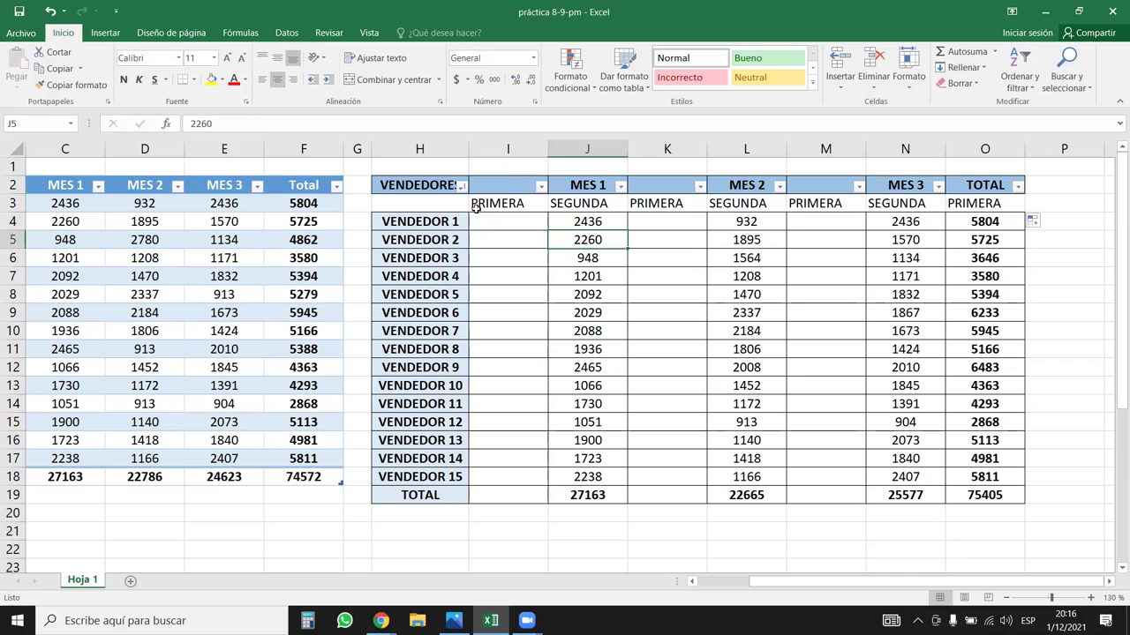
{"action": "left_click", "coordinate": [506, 185]}
{"action": "key", "text": "ctrl+shift+l"}
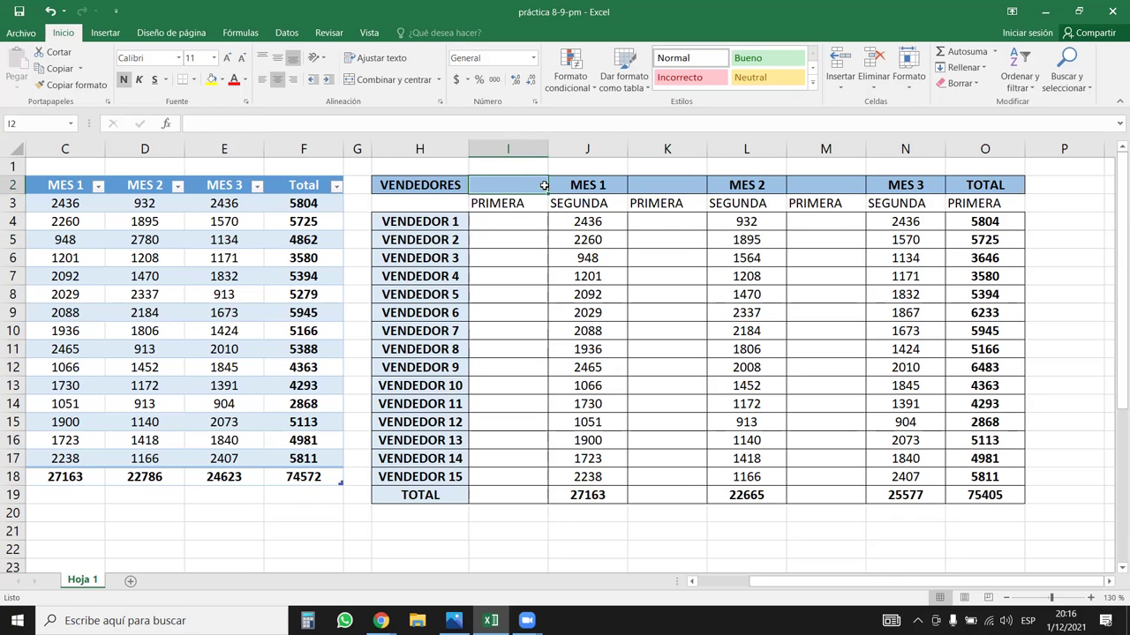
- Merge and center VENDEDORES over H2:H3, MES 1 over I2:J2, MES 2 over K2:L2 and MES 3 over M2:N2
{"action": "left_click", "coordinate": [440, 312]}
{"action": "left_click_drag", "start_coordinate": [422, 183], "coordinate": [423, 204]}
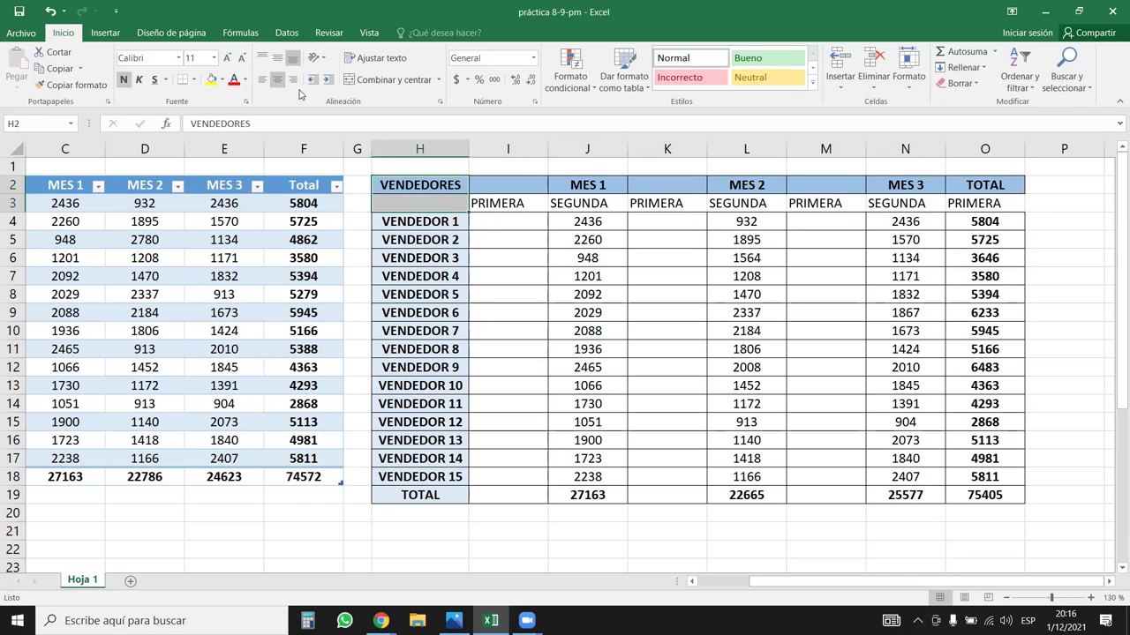
{"action": "left_click", "coordinate": [393, 79]}
{"action": "left_click_drag", "start_coordinate": [510, 186], "coordinate": [562, 183]}
{"action": "left_click", "coordinate": [393, 79]}
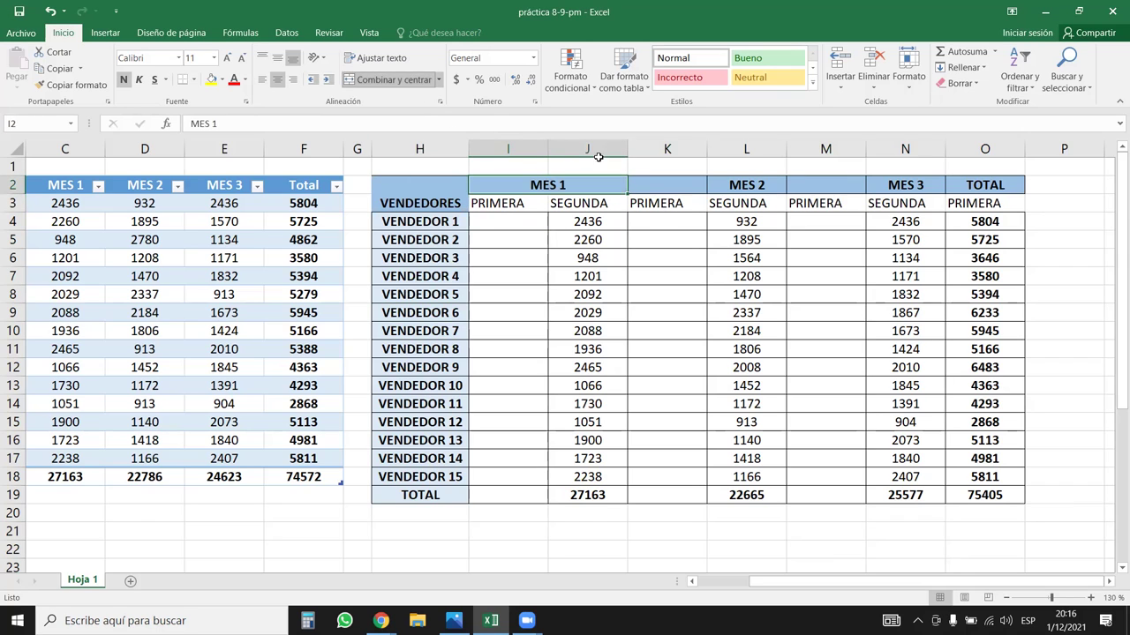
{"action": "left_click", "coordinate": [673, 192]}
{"action": "left_click_drag", "start_coordinate": [673, 191], "coordinate": [738, 194]}
{"action": "left_click", "coordinate": [393, 79]}
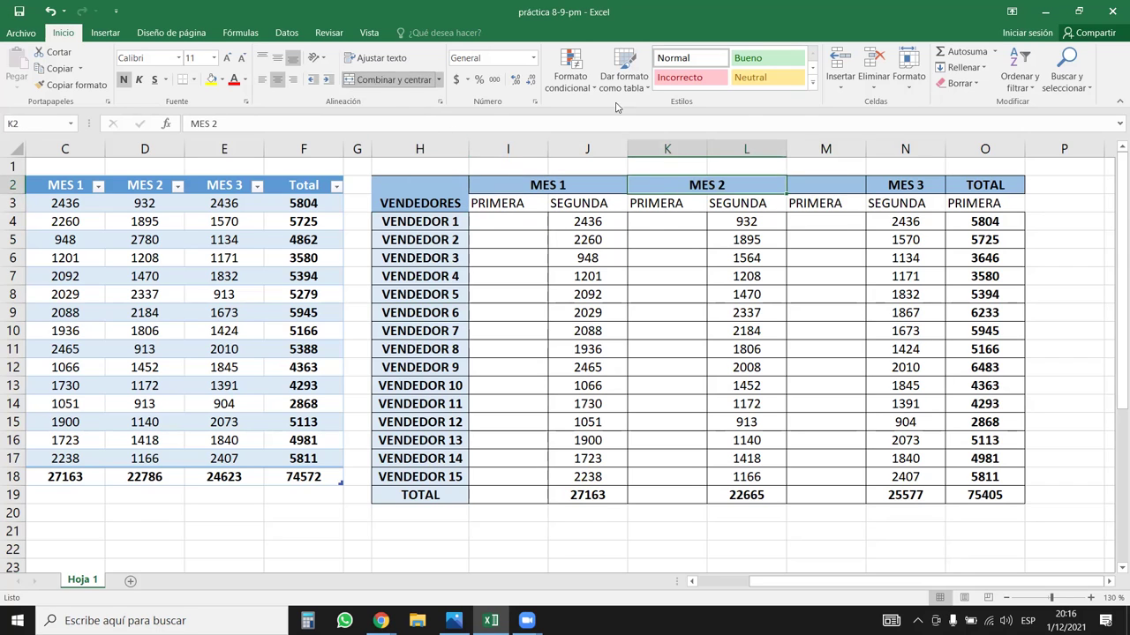
{"action": "left_click_drag", "start_coordinate": [843, 182], "coordinate": [922, 185]}
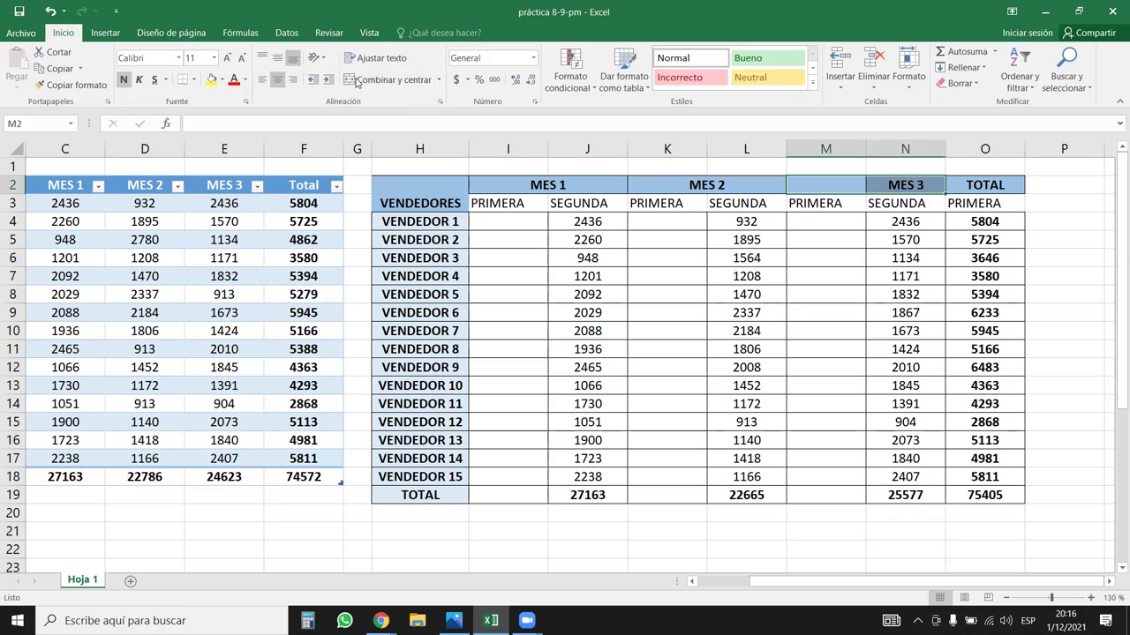
{"action": "left_click", "coordinate": [393, 80]}
- Clear the extra PRIMERA in O3 and merge and center the TOTAL header over O2:O3
{"action": "left_click_drag", "start_coordinate": [422, 192], "coordinate": [987, 192]}
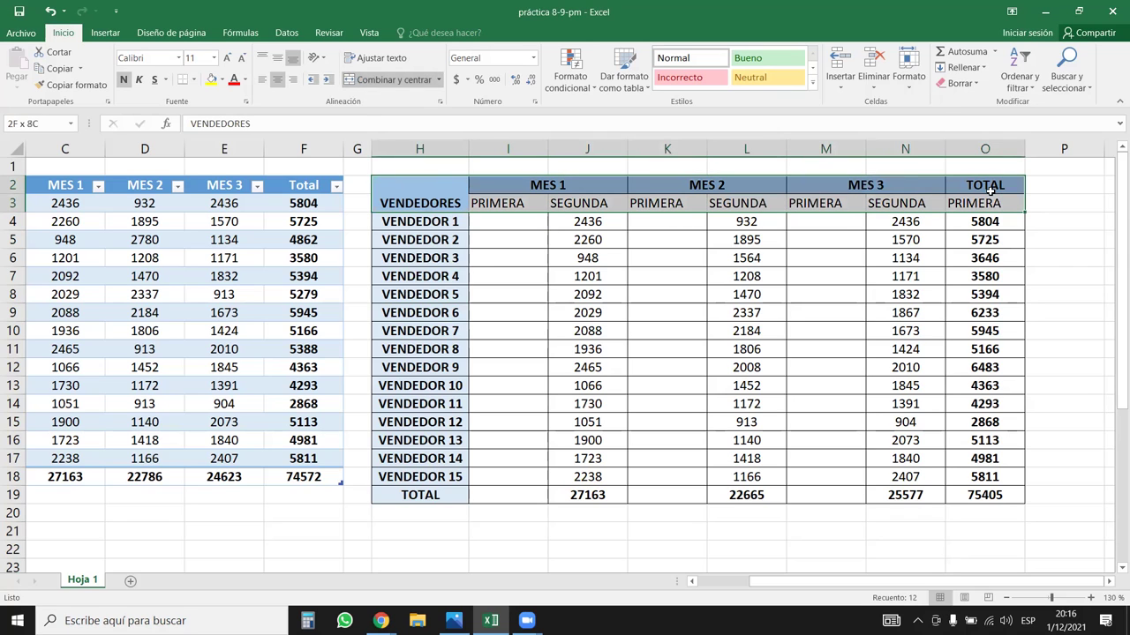
{"action": "left_click", "coordinate": [937, 204]}
{"action": "left_click", "coordinate": [993, 204]}
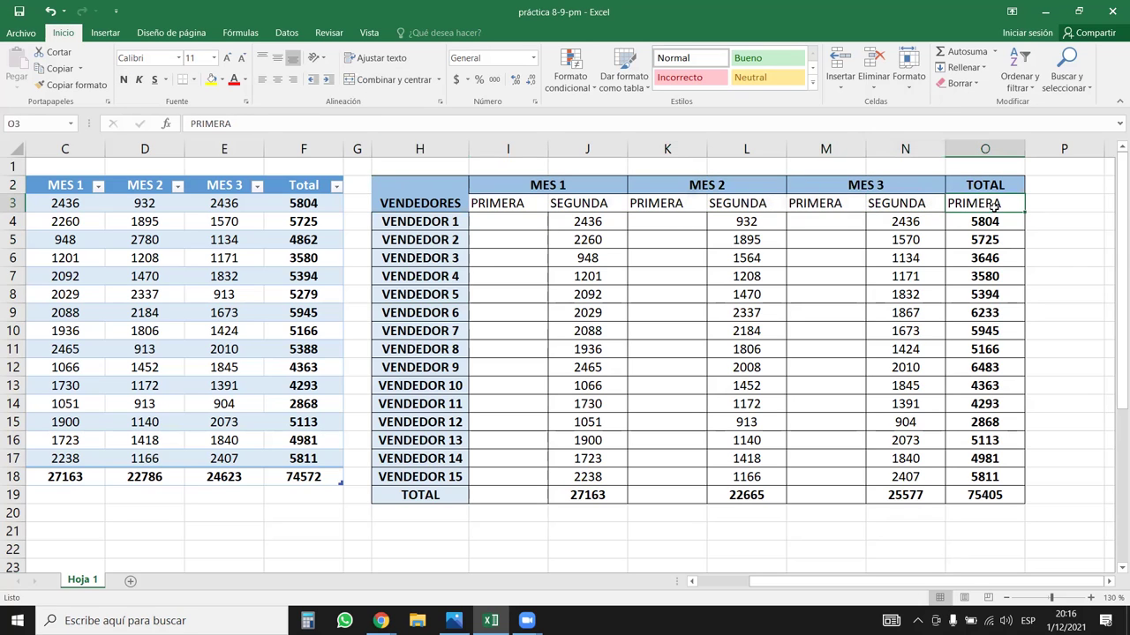
{"action": "key", "text": "Delete"}
{"action": "left_click_drag", "start_coordinate": [996, 187], "coordinate": [420, 204]}
{"action": "left_click", "coordinate": [395, 80]}
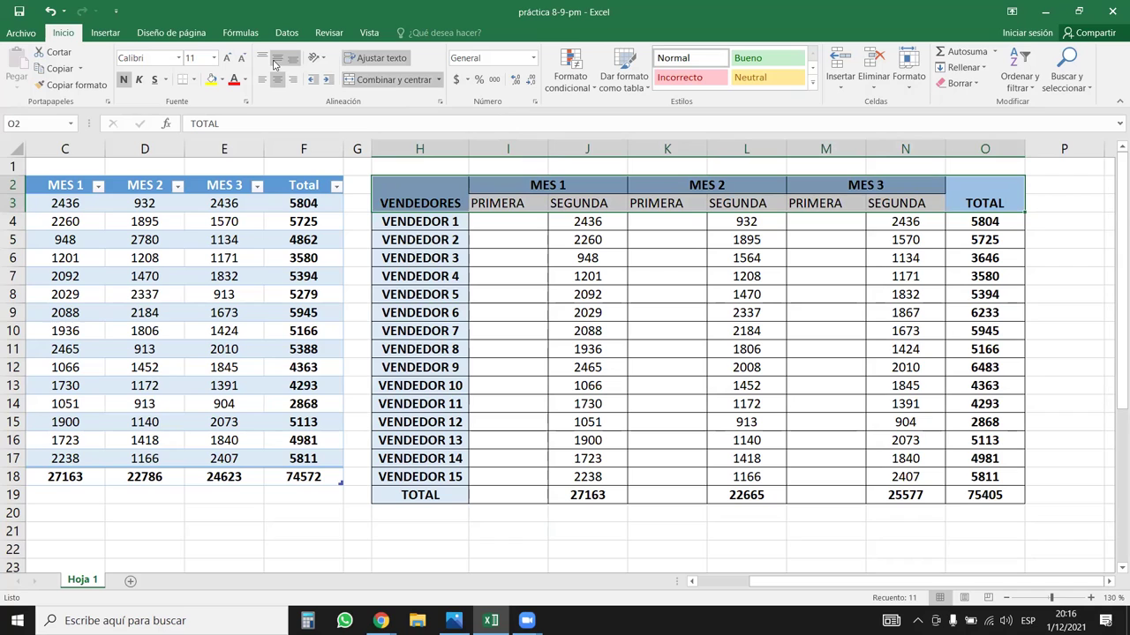
- Center the header block H2:O3 both vertically and horizontally
{"action": "left_click", "coordinate": [277, 59]}
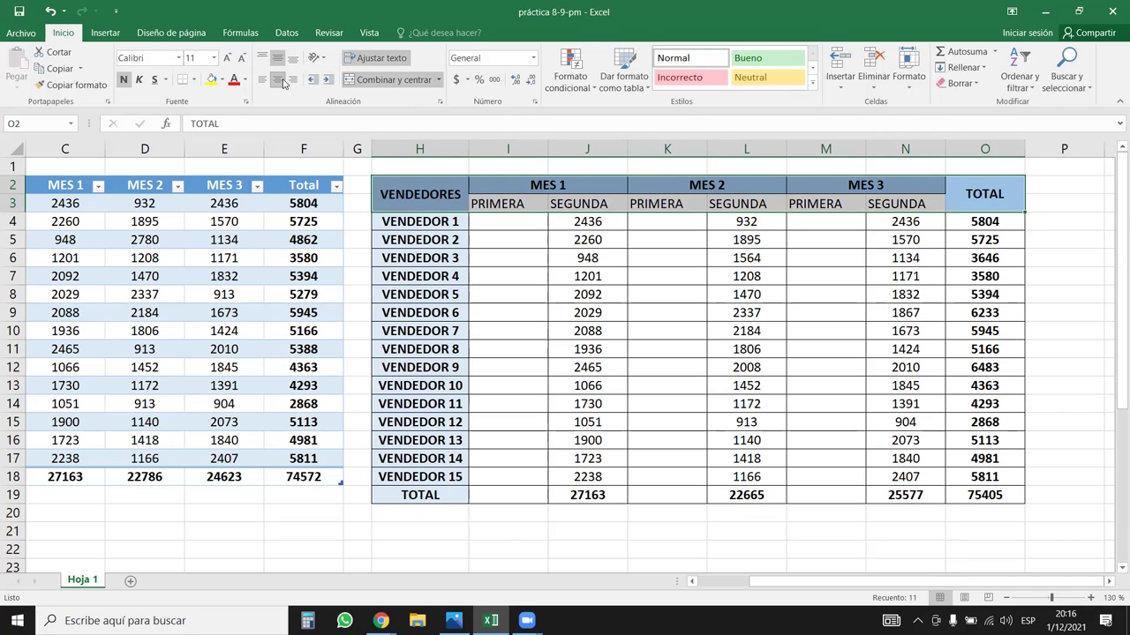
{"action": "left_click", "coordinate": [281, 80]}
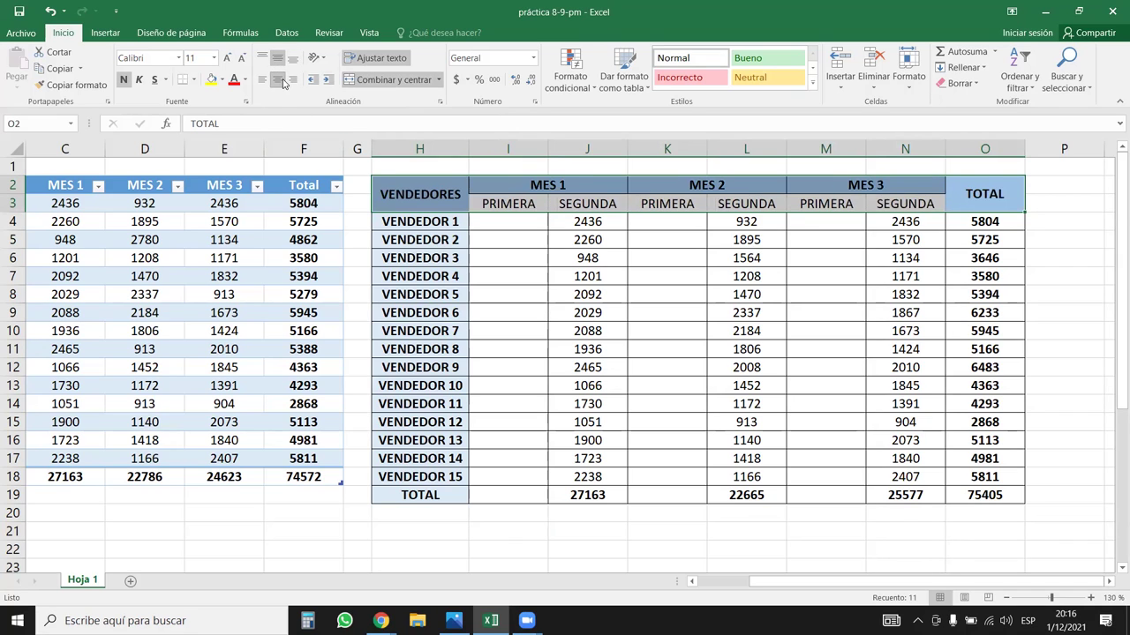
{"action": "left_click", "coordinate": [618, 356]}
- Apply all borders to the two-row header block H2:O3
{"action": "left_click_drag", "start_coordinate": [435, 193], "coordinate": [985, 190]}
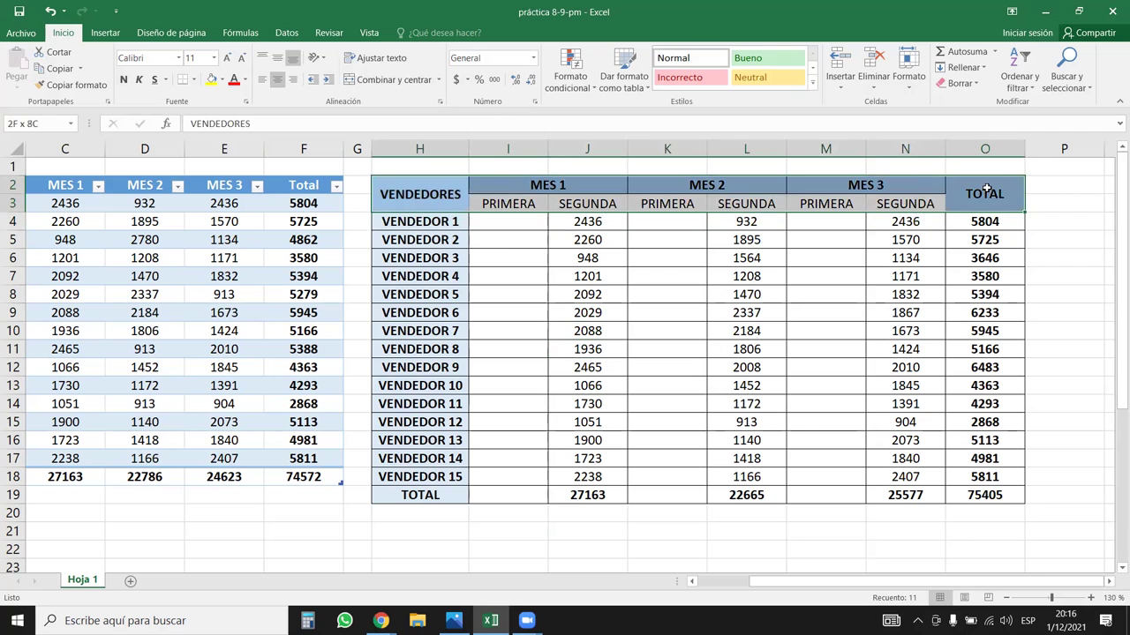
{"action": "left_click", "coordinate": [194, 80]}
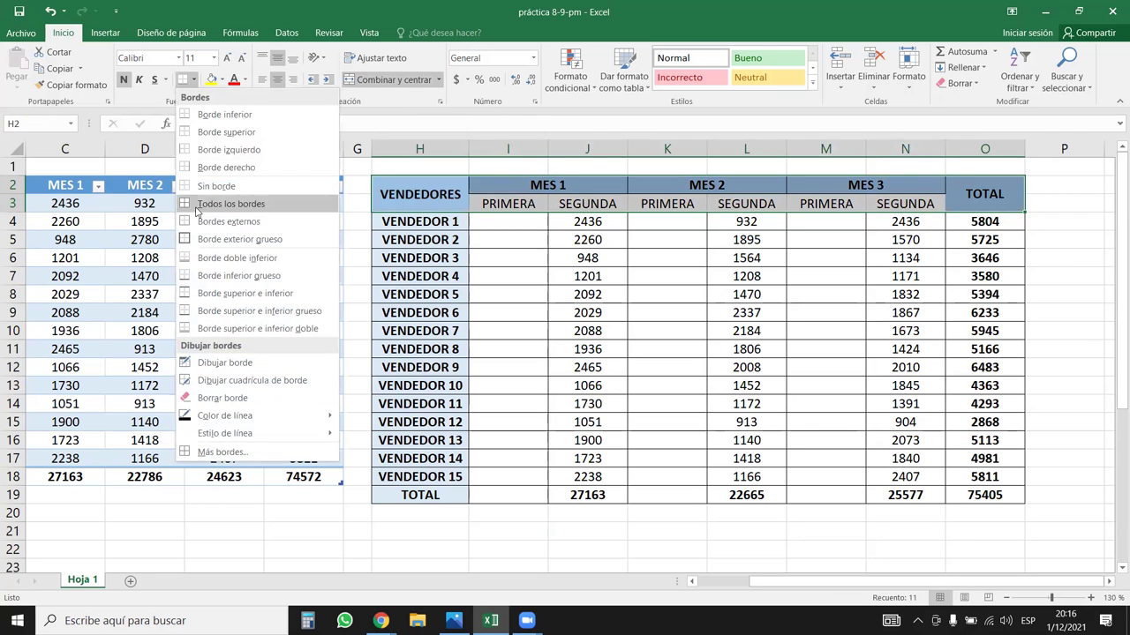
{"action": "left_click", "coordinate": [256, 203]}
{"action": "left_click", "coordinate": [791, 240]}
{"action": "left_click", "coordinate": [871, 428]}
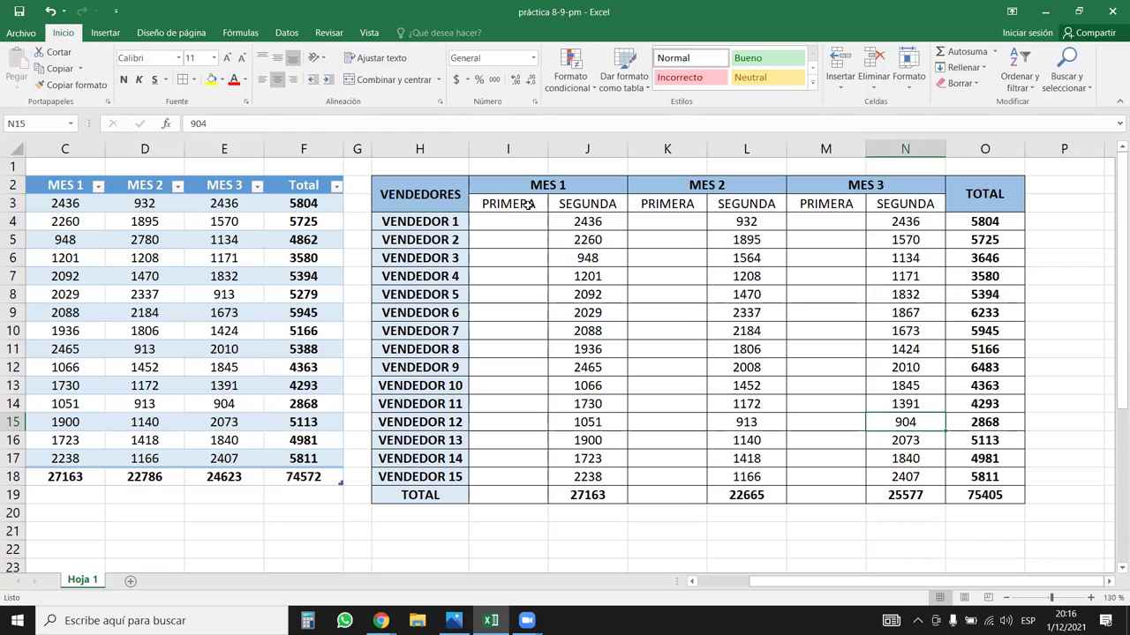
- Clear the monthly figures in I4:N18 and the monthly column totals in J19:N19
{"action": "left_click_drag", "start_coordinate": [529, 204], "coordinate": [550, 497]}
{"action": "left_click_drag", "start_coordinate": [684, 202], "coordinate": [712, 498]}
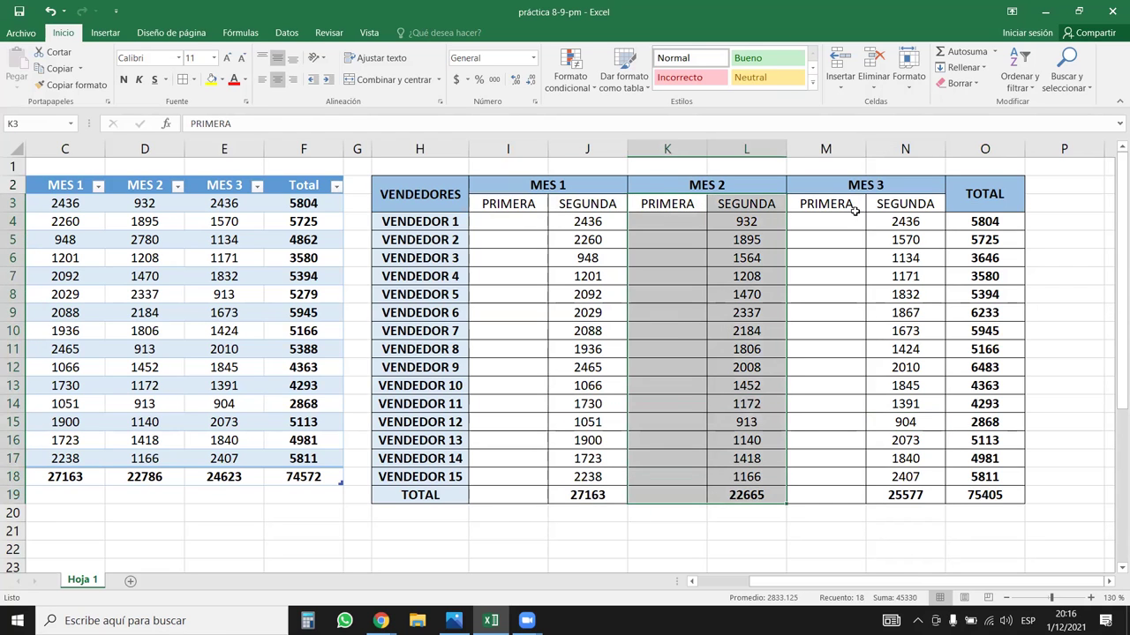
{"action": "left_click_drag", "start_coordinate": [522, 221], "coordinate": [917, 477]}
{"action": "key", "text": "Delete"}
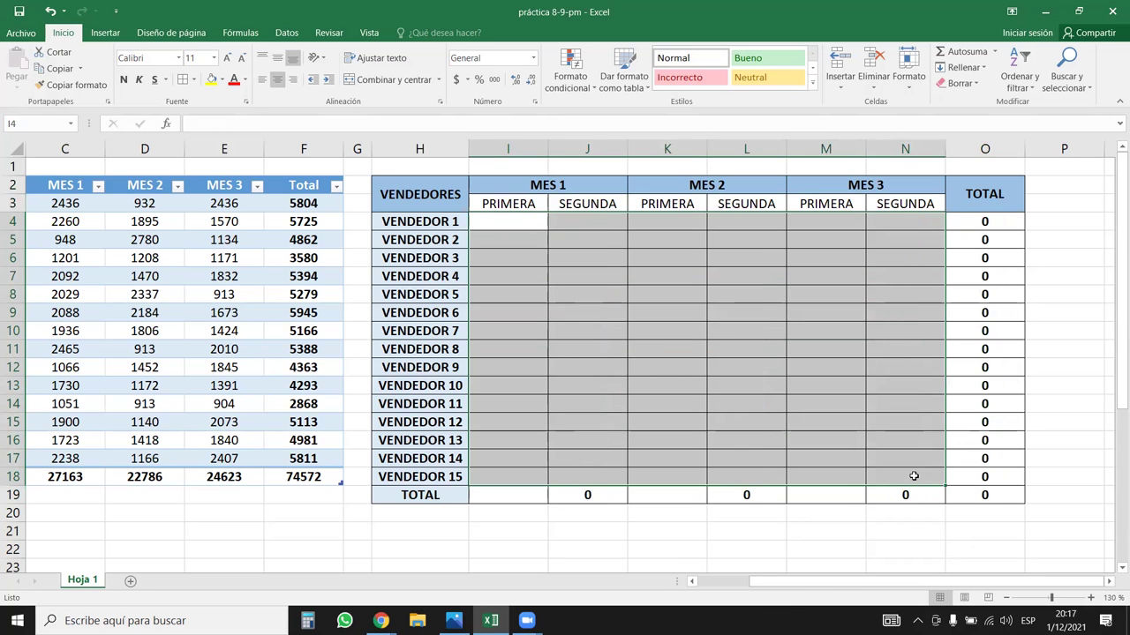
{"action": "left_click_drag", "start_coordinate": [565, 497], "coordinate": [888, 494]}
{"action": "key", "text": "Delete"}
{"action": "left_click", "coordinate": [567, 415]}
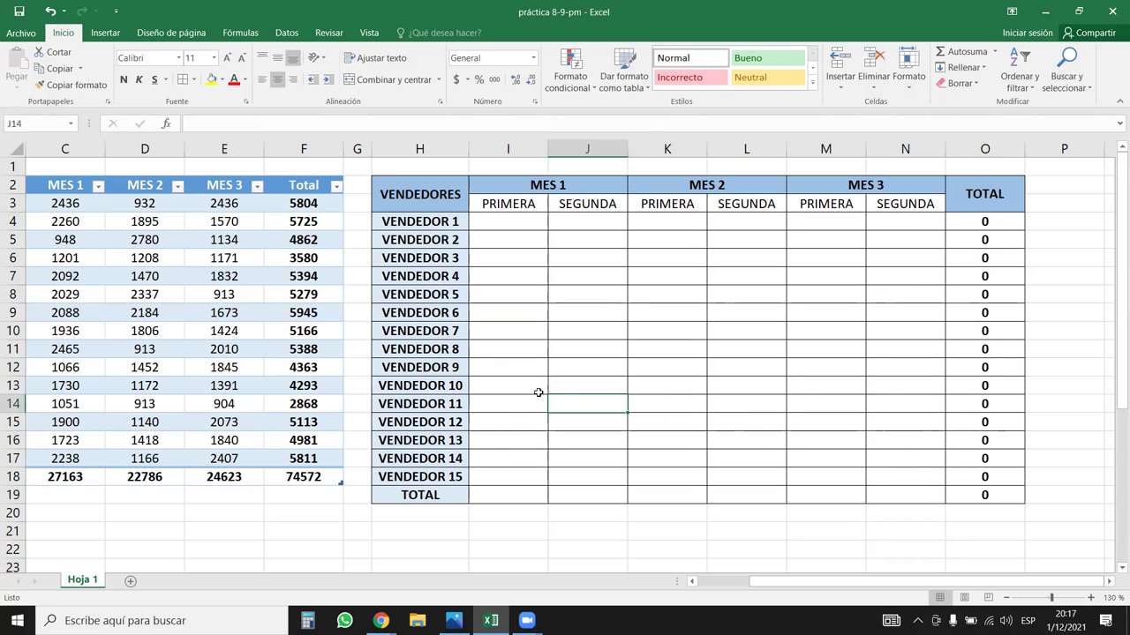
- Enter =ALEATORIO.ENTRE(800;3500) in I4 and fill it across and down through N18
{"action": "left_click", "coordinate": [513, 221]}
{"action": "type", "text": "=ALE"}
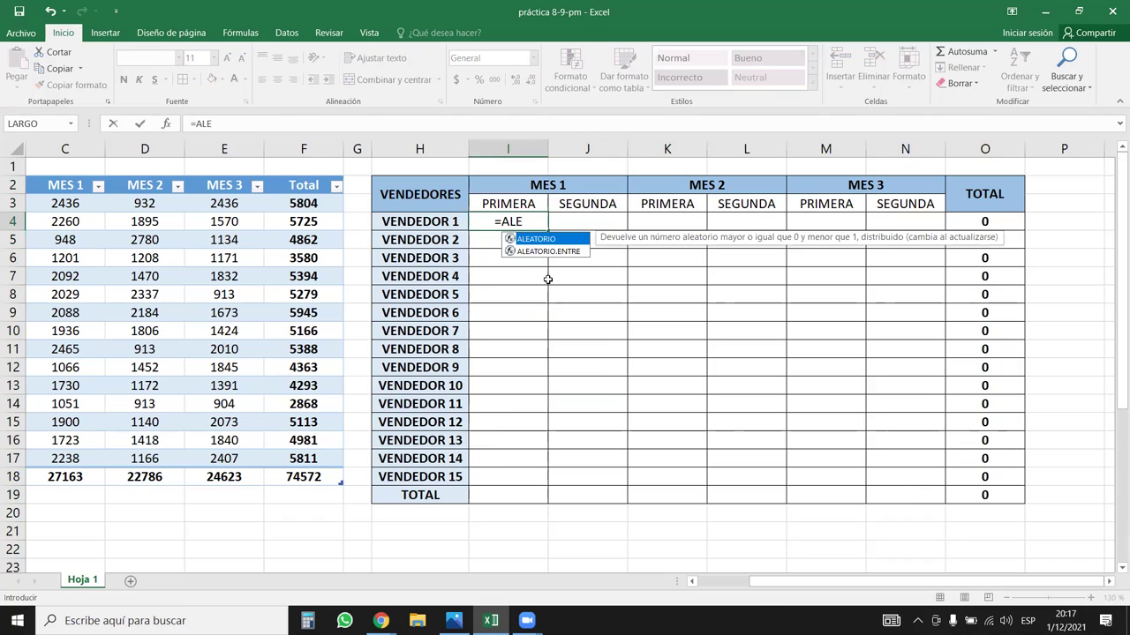
{"action": "key", "text": "Down"}
{"action": "key", "text": "Tab"}
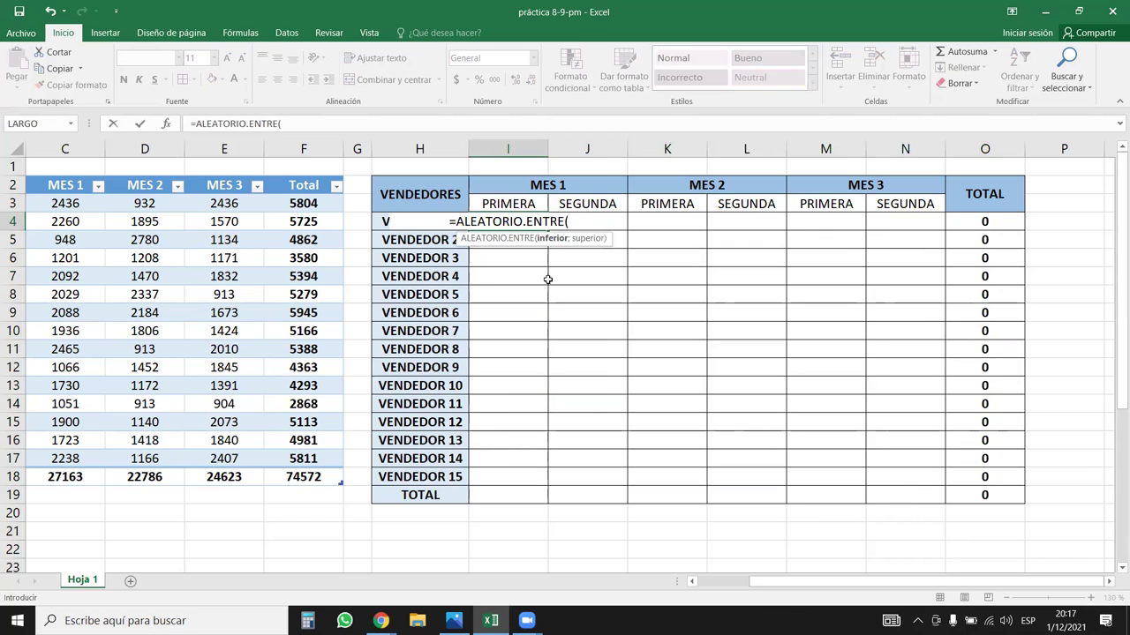
{"action": "type", "text": "800;"}
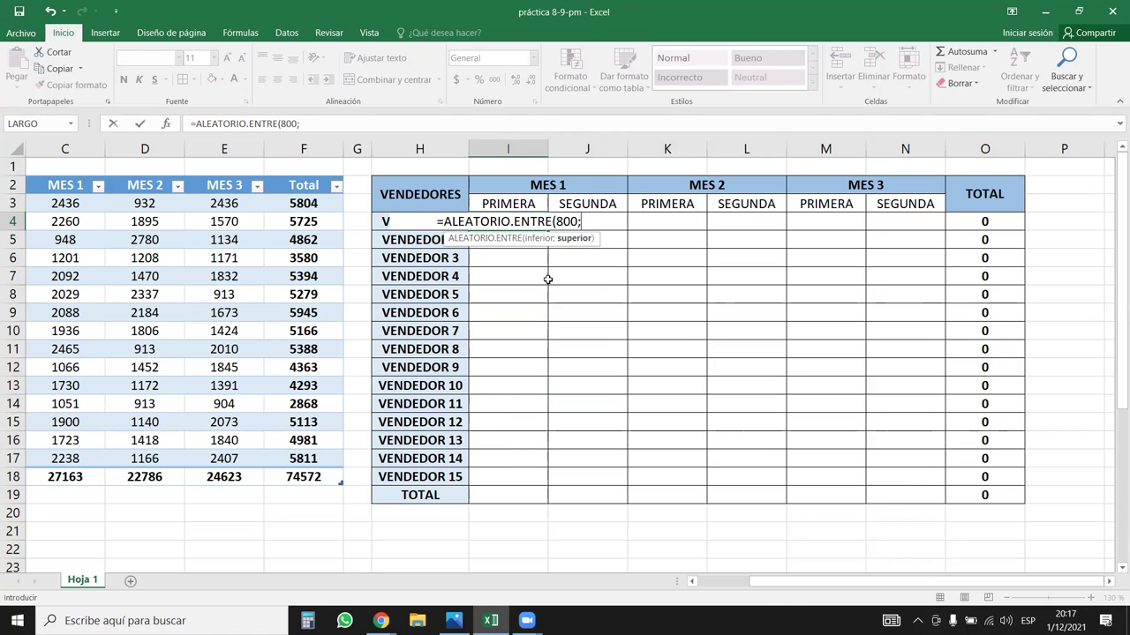
{"action": "type", "text": "3500"}
{"action": "key", "text": "Return"}
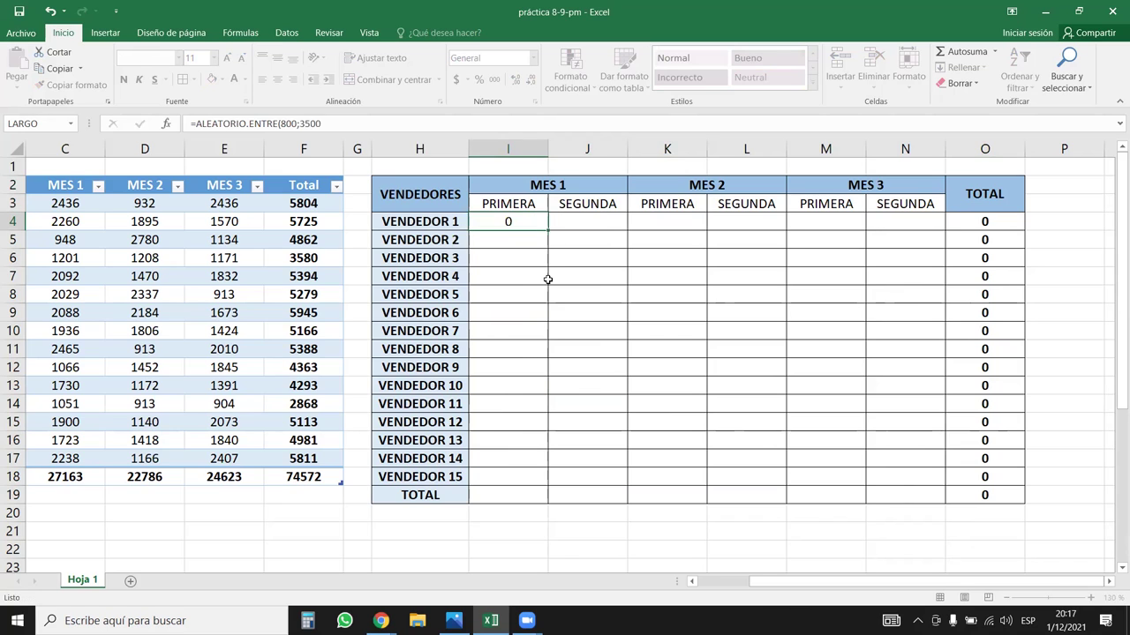
{"action": "left_click", "coordinate": [527, 221]}
{"action": "left_click_drag", "start_coordinate": [548, 230], "coordinate": [903, 484]}
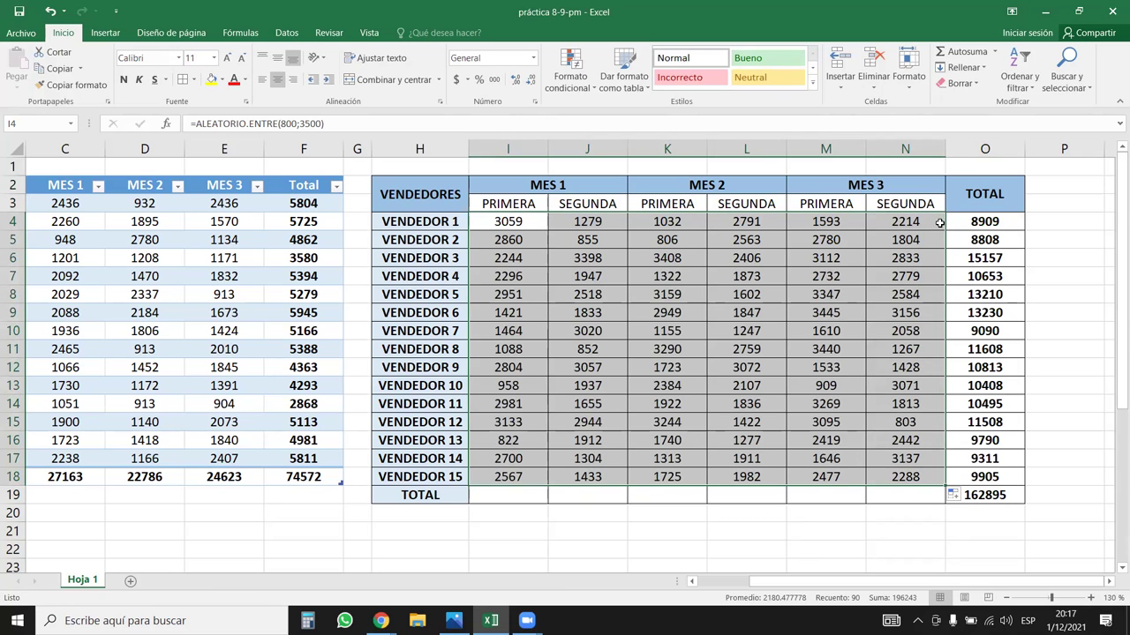
- Check which cells the TOTAL formula for VENDEDOR 1 in O4 adds up
{"action": "left_click", "coordinate": [975, 222]}
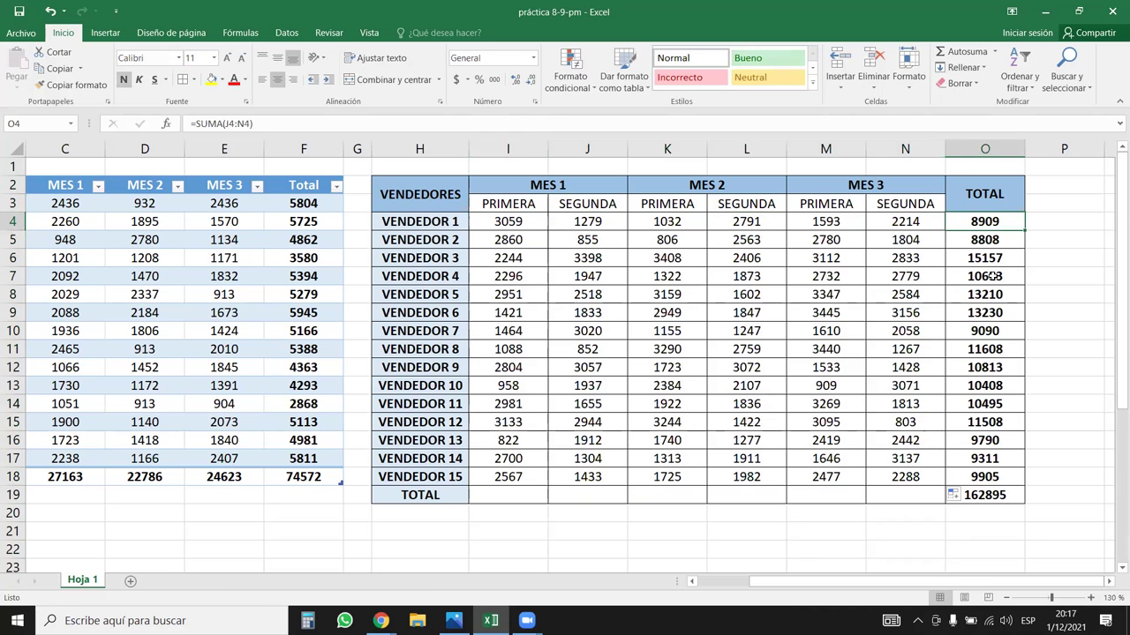
{"action": "double_click", "coordinate": [1001, 221]}
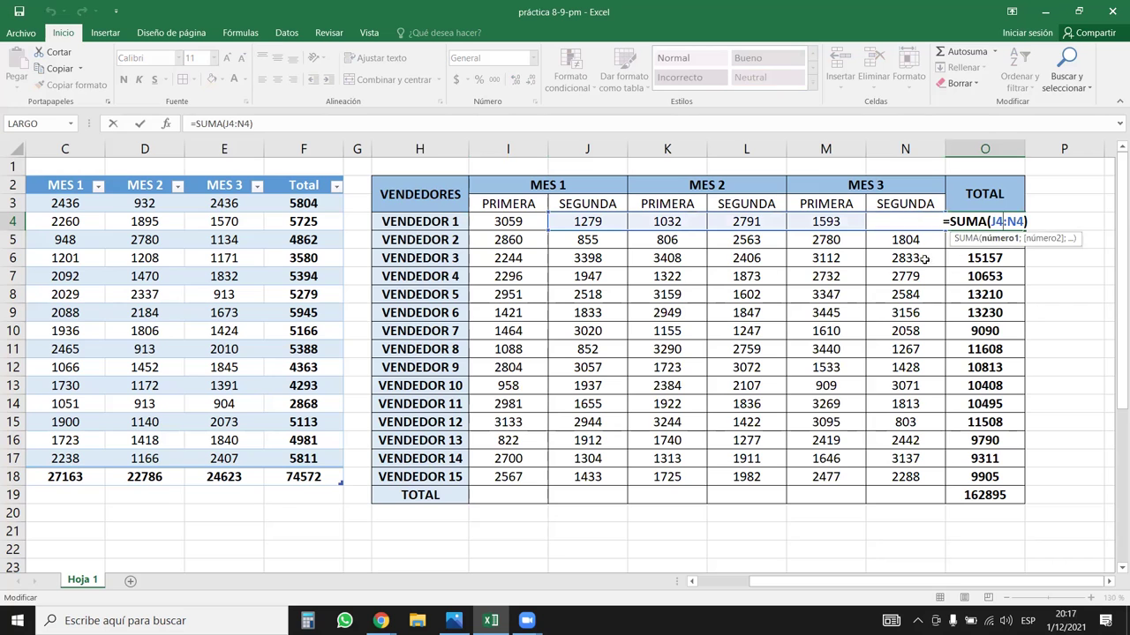
{"action": "key", "text": "Escape"}
{"action": "double_click", "coordinate": [985, 222]}
{"action": "key", "text": "Return"}
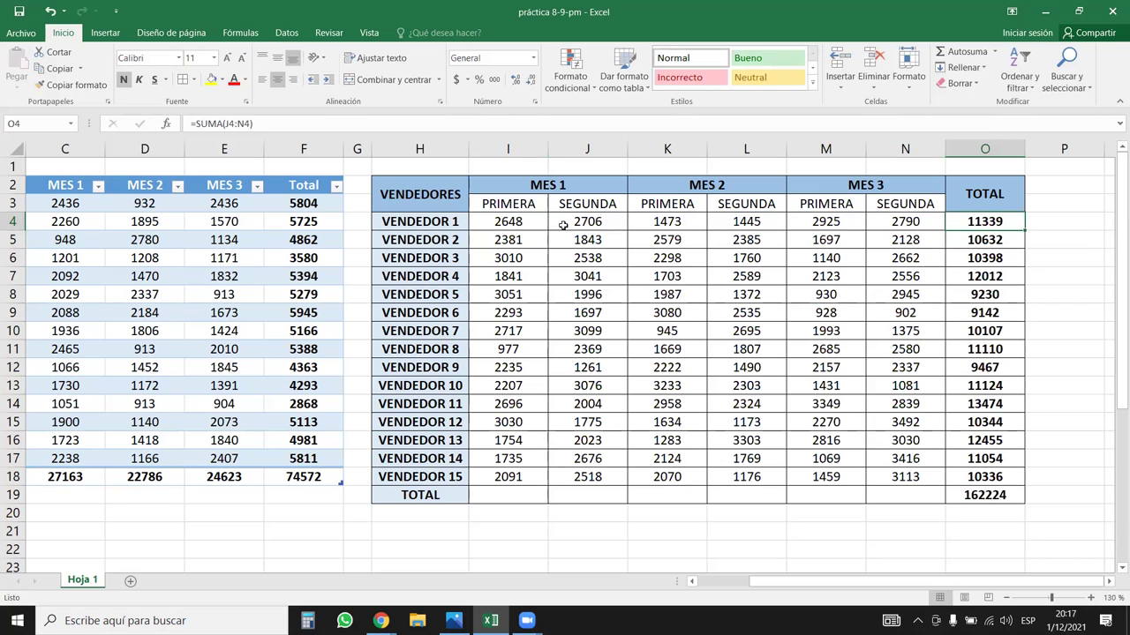
- Copy the random figures in I4:N18 and paste them over themselves as values only
{"action": "left_click", "coordinate": [577, 216]}
{"action": "left_click", "coordinate": [578, 150]}
{"action": "left_click_drag", "start_coordinate": [590, 229], "coordinate": [883, 423]}
{"action": "left_click_drag", "start_coordinate": [526, 219], "coordinate": [877, 488]}
{"action": "key", "text": "ctrl+c"}
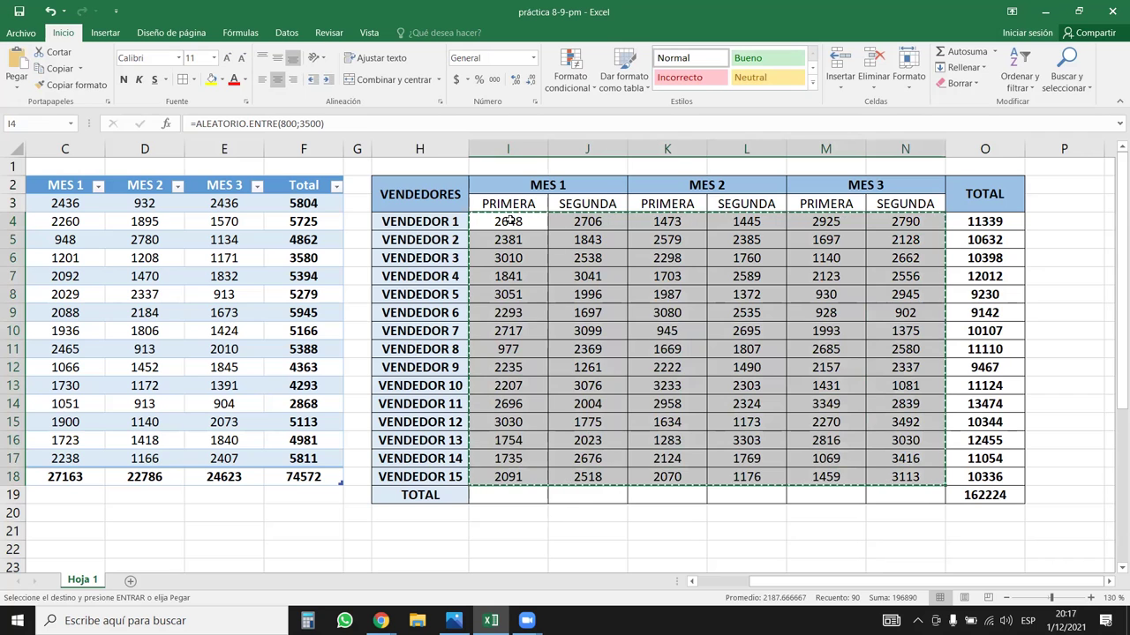
{"action": "right_click", "coordinate": [514, 223]}
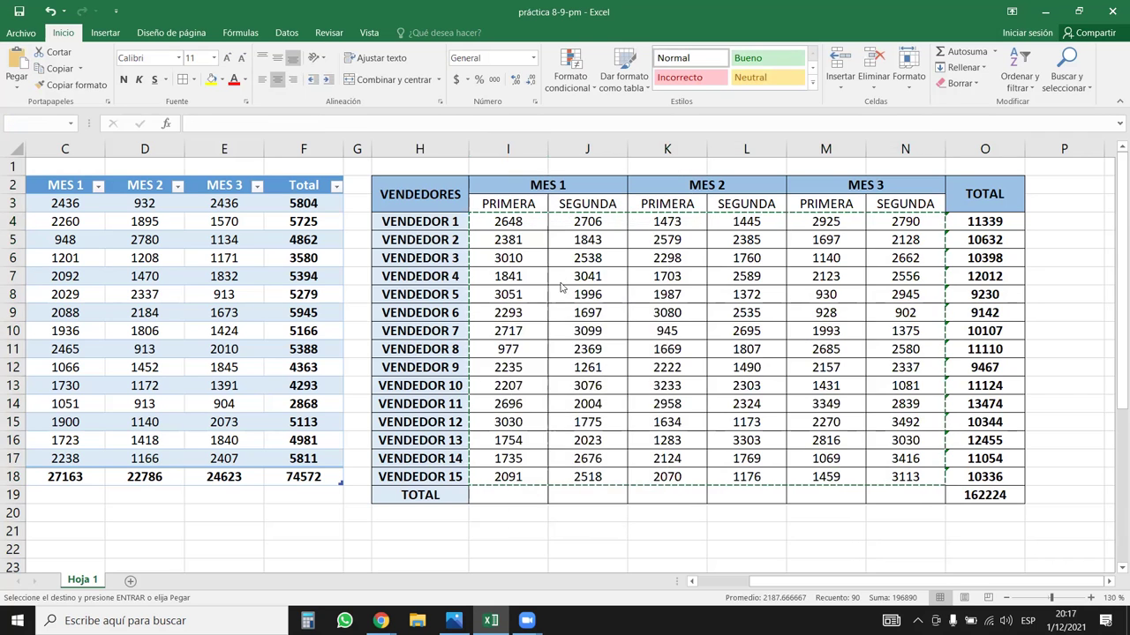
{"action": "left_click", "coordinate": [561, 284]}
{"action": "left_click", "coordinate": [858, 335]}
{"action": "key", "text": "Escape"}
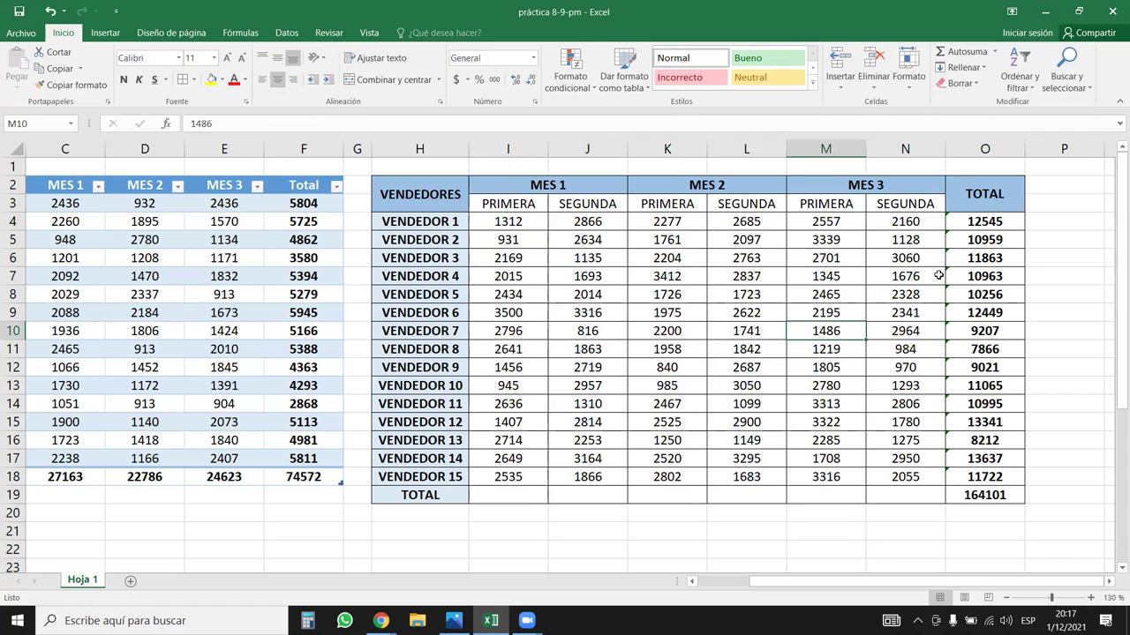
- Examine the error-check options offered for the TOTAL formulas in O4 and O7
{"action": "left_click", "coordinate": [956, 229]}
{"action": "left_click", "coordinate": [939, 224]}
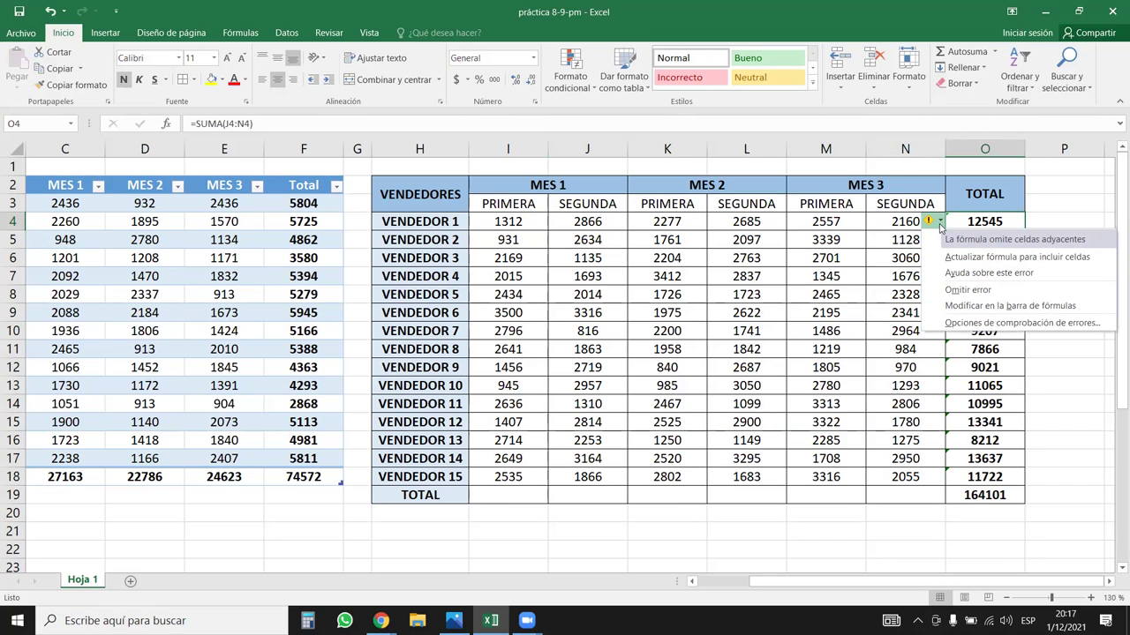
{"action": "left_click", "coordinate": [951, 223]}
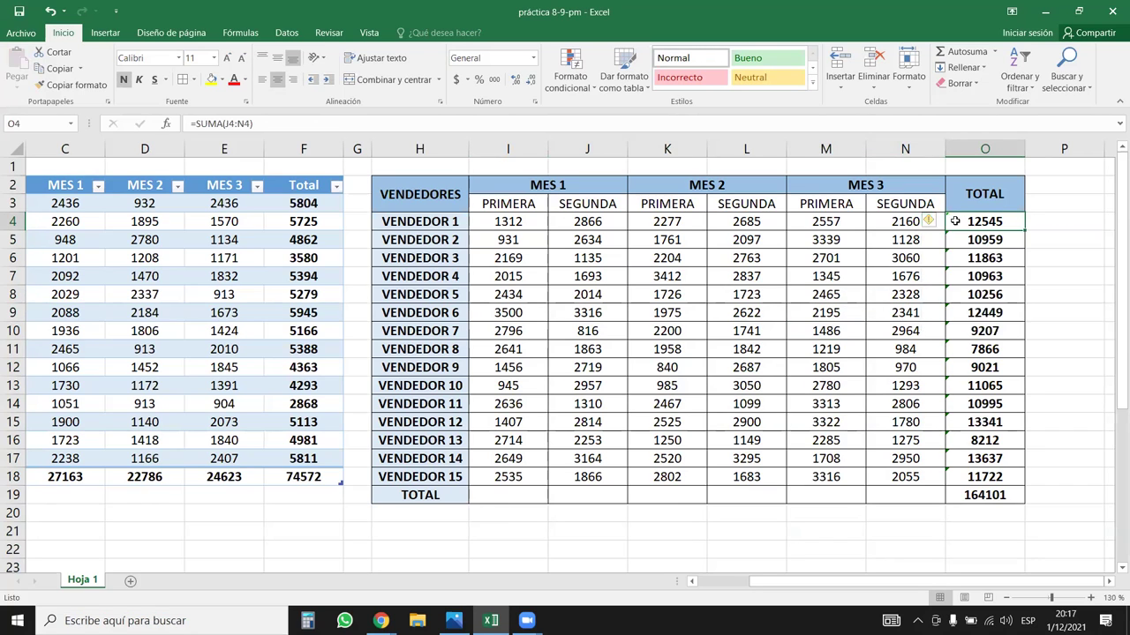
{"action": "left_click", "coordinate": [951, 272]}
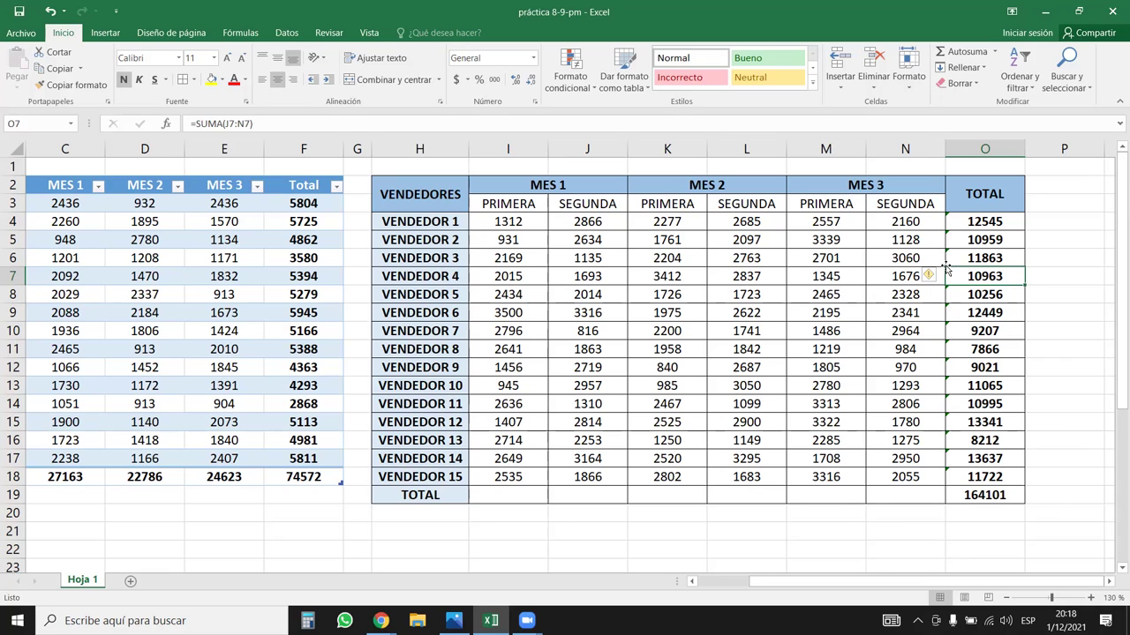
{"action": "left_click", "coordinate": [931, 274]}
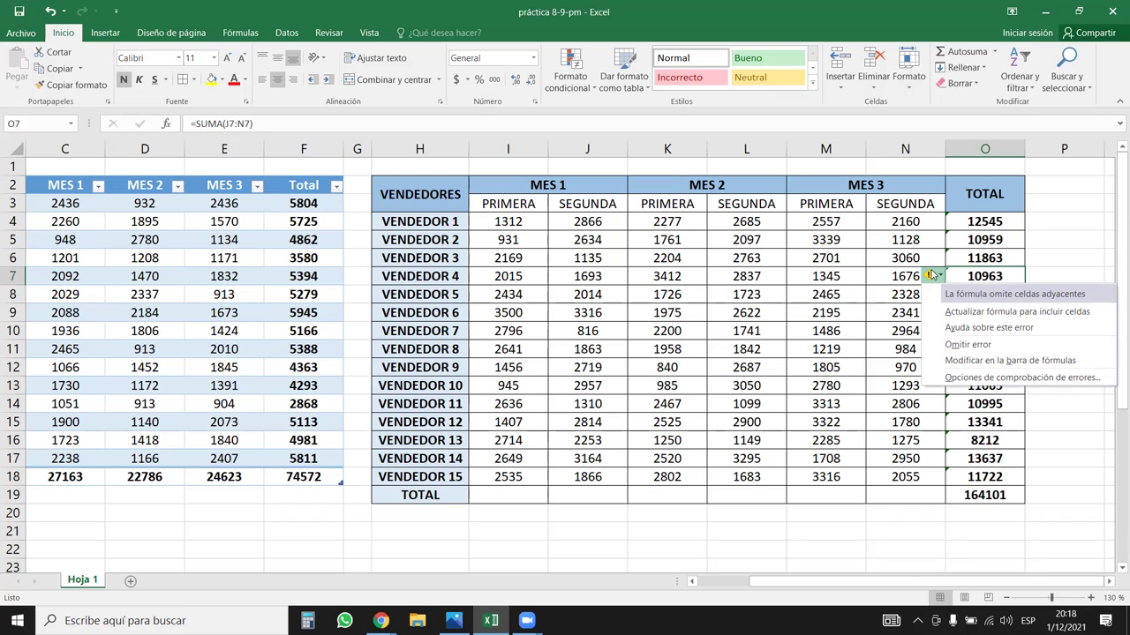
{"action": "left_click", "coordinate": [981, 221]}
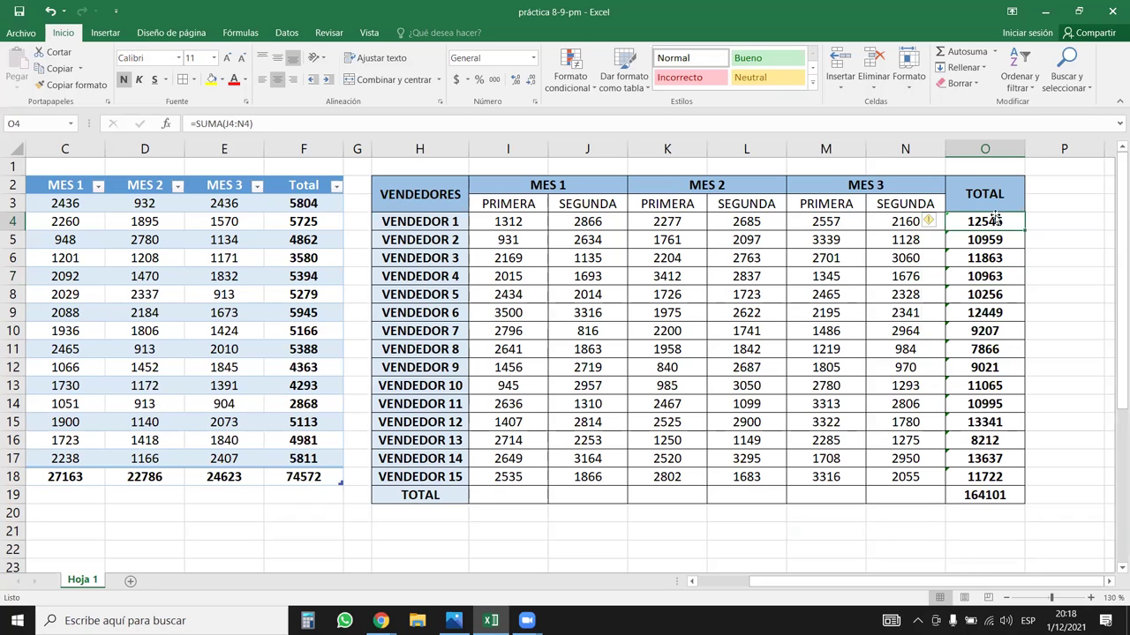
{"action": "left_click", "coordinate": [942, 222]}
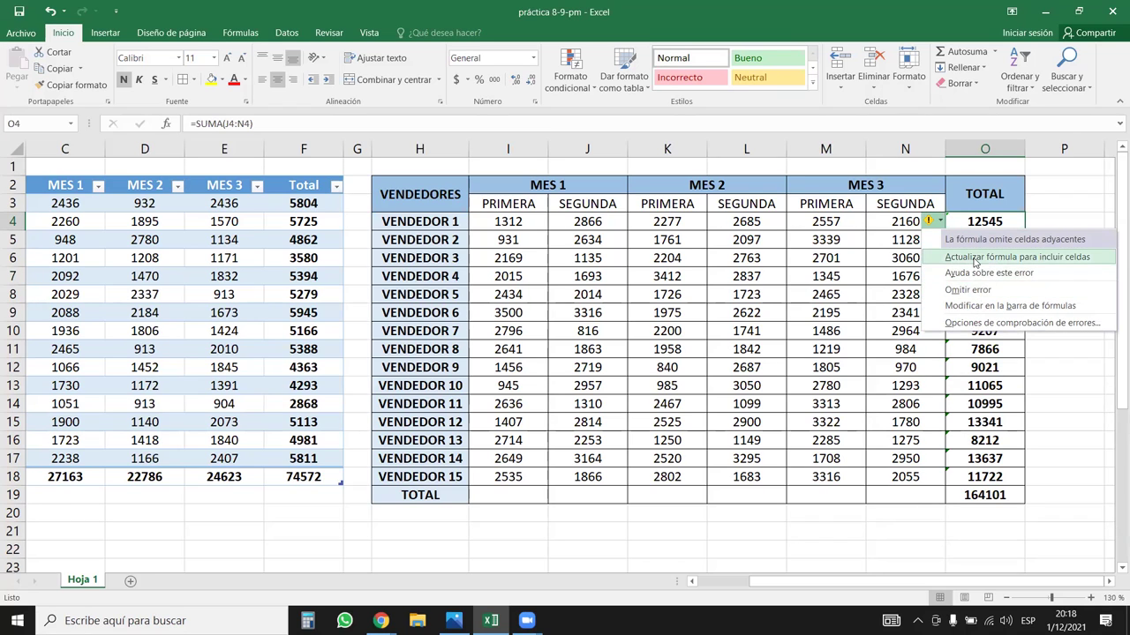
{"action": "left_click", "coordinate": [1020, 256]}
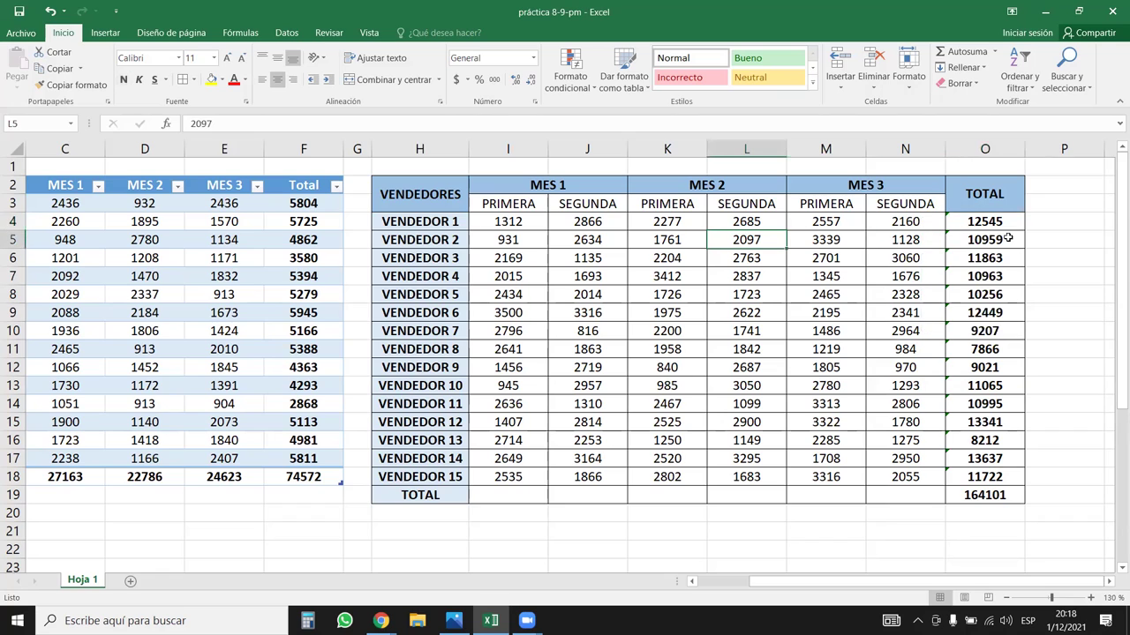
{"action": "left_click", "coordinate": [995, 221]}
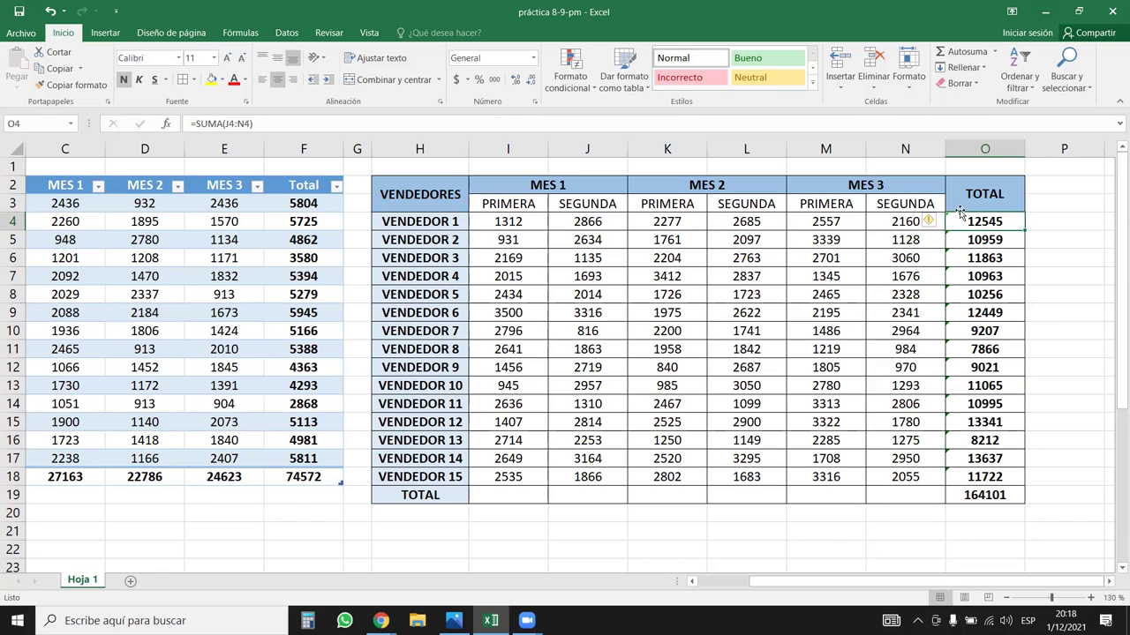
{"action": "left_click", "coordinate": [928, 222]}
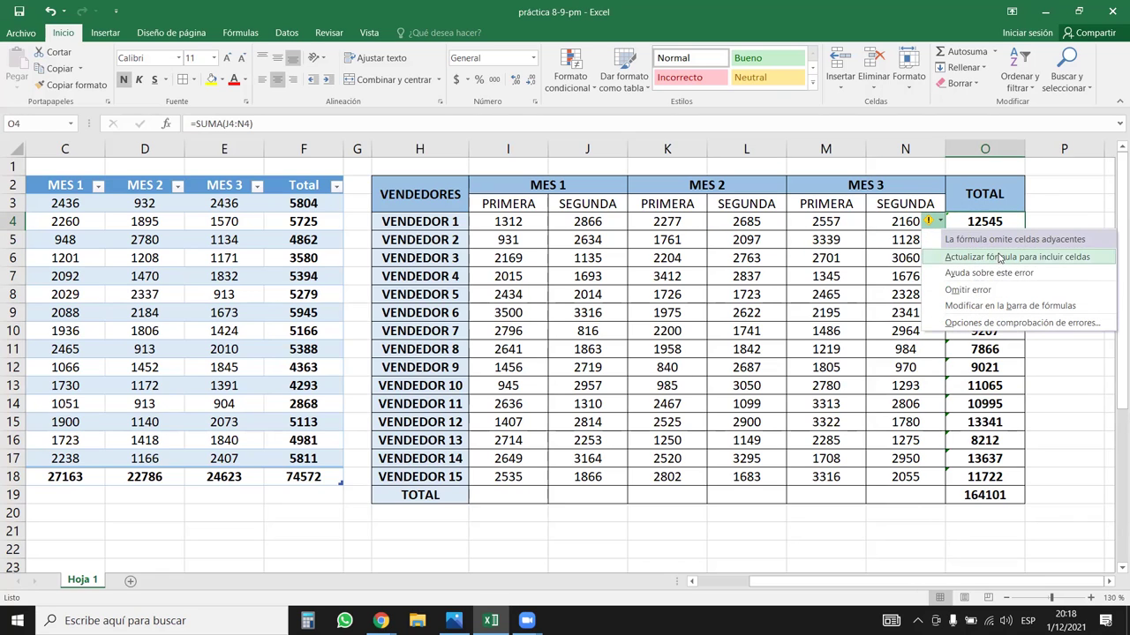
{"action": "left_click", "coordinate": [909, 265]}
- Extend the sum in O4 to =SUMA(I4:N4) and fill the formula down through O18
{"action": "double_click", "coordinate": [989, 220]}
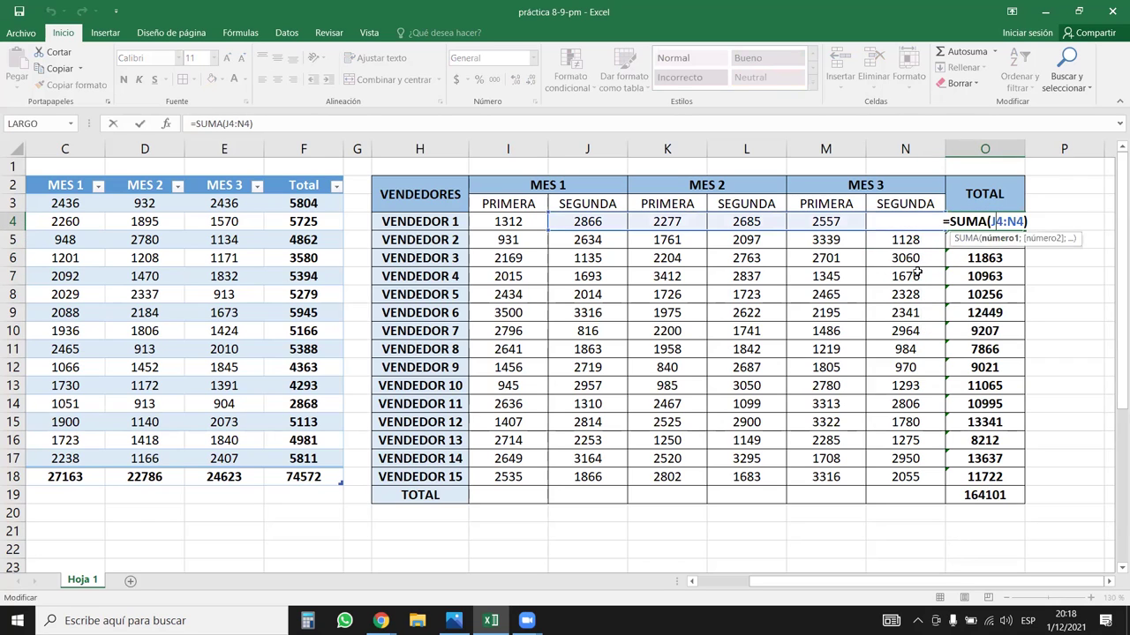
{"action": "left_click_drag", "start_coordinate": [547, 232], "coordinate": [485, 225]}
{"action": "key", "text": "Return"}
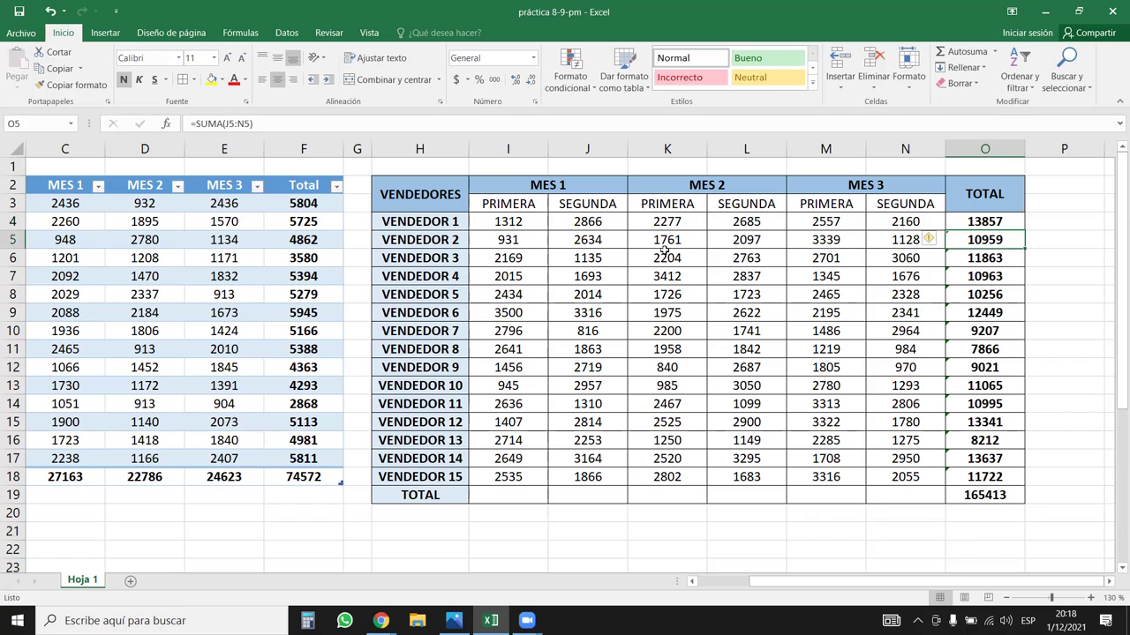
{"action": "left_click", "coordinate": [989, 222]}
{"action": "double_click", "coordinate": [1025, 231]}
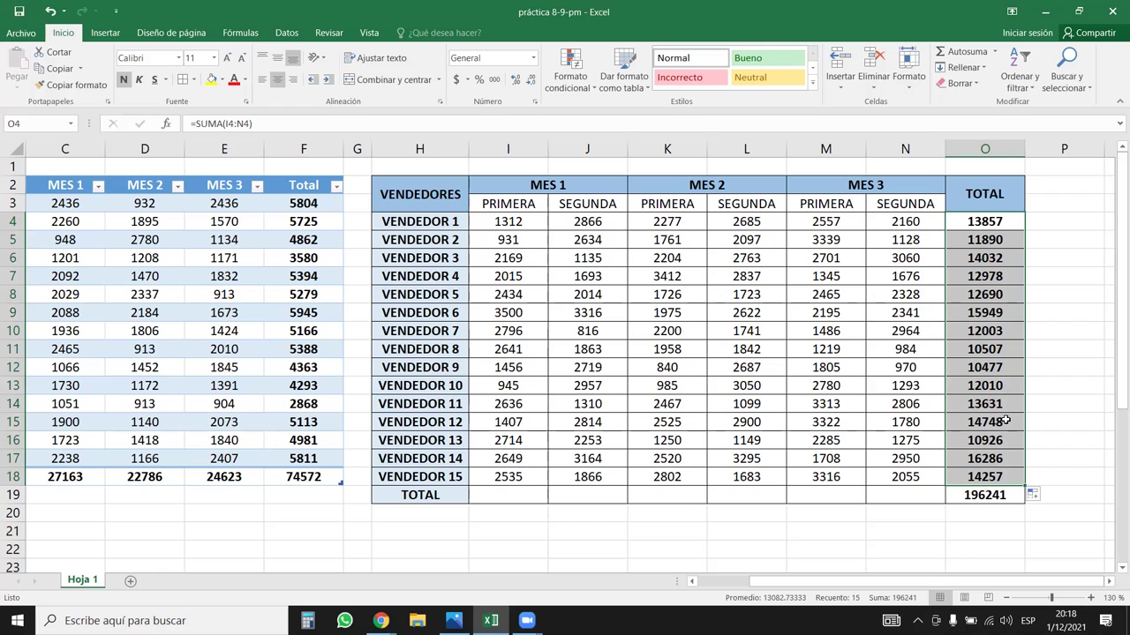
{"action": "left_click", "coordinate": [773, 369]}
{"action": "left_click_drag", "start_coordinate": [509, 496], "coordinate": [909, 495]}
{"action": "left_click", "coordinate": [624, 305]}
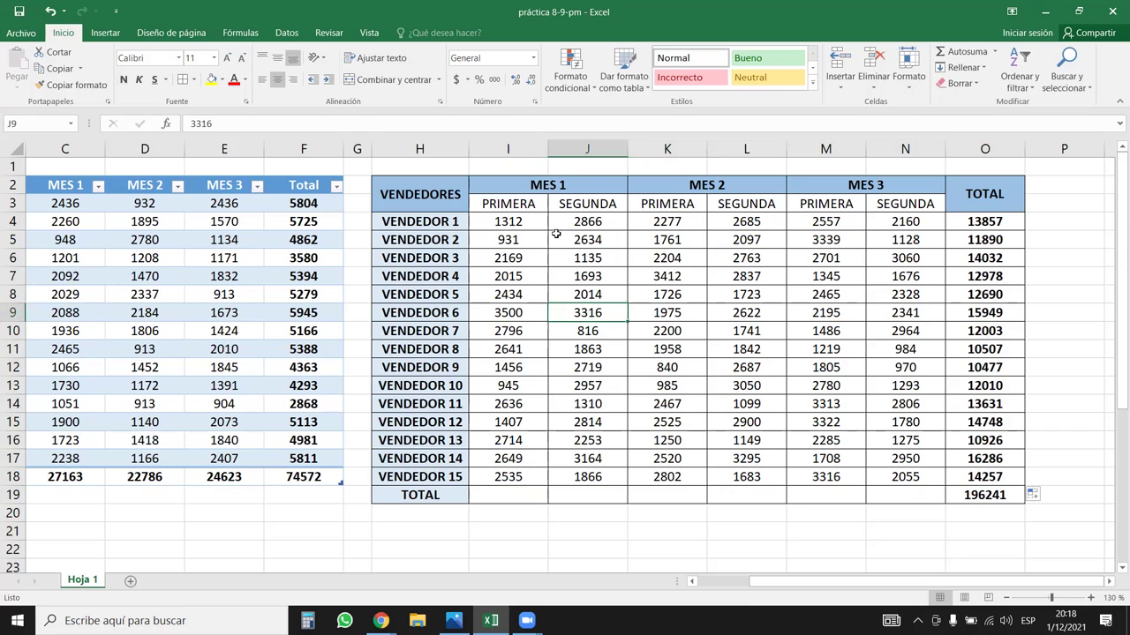
{"action": "mouse_move", "coordinate": [503, 199]}
{"action": "left_mouse_down"}
{"action": "mouse_move", "coordinate": [965, 189]}
{"action": "mouse_move", "coordinate": [507, 203]}
{"action": "left_mouse_up"}
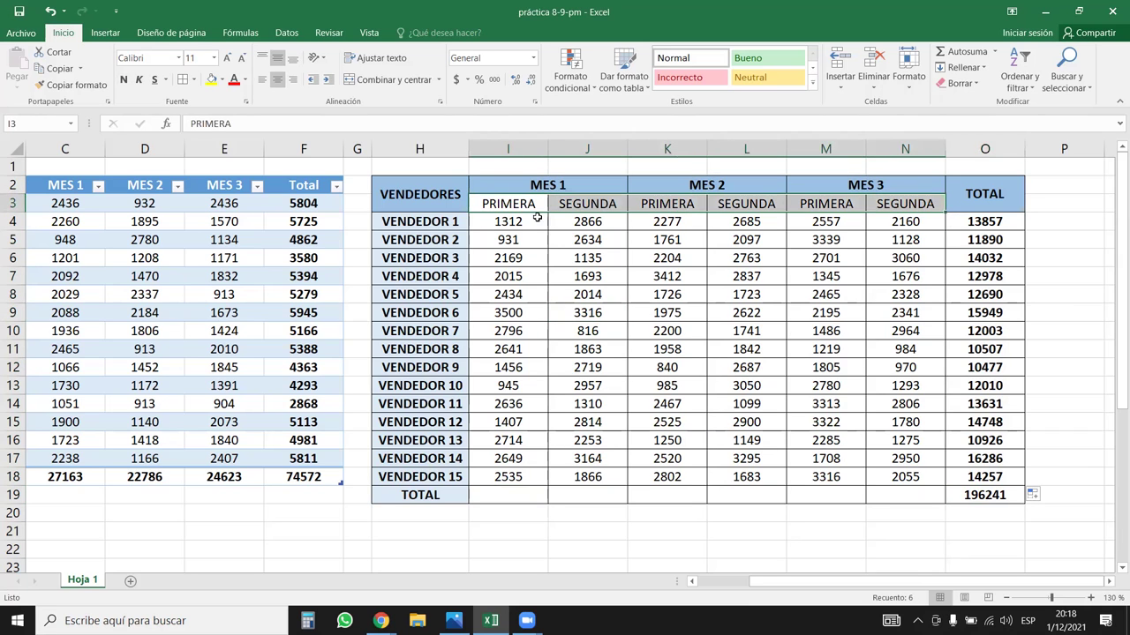
{"action": "left_click", "coordinate": [520, 185]}
{"action": "left_click_drag", "start_coordinate": [786, 184], "coordinate": [892, 185]}
{"action": "left_click", "coordinate": [503, 203]}
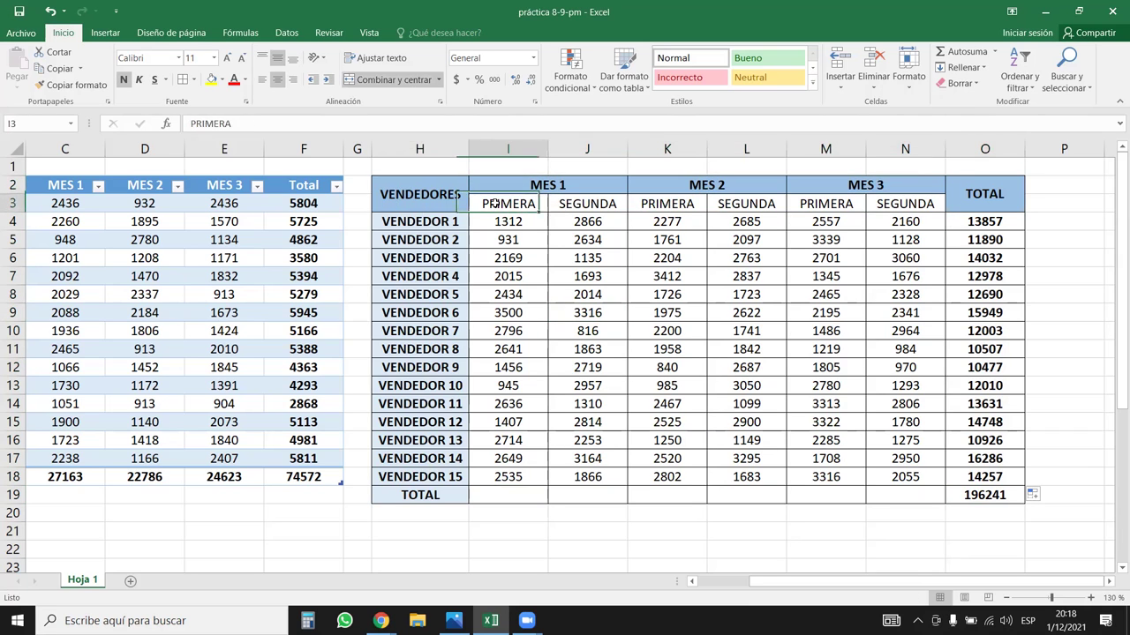
- Inspect the fill colour used on the VENDEDORES header in H2 in the theme colour palette
{"action": "left_click", "coordinate": [419, 166]}
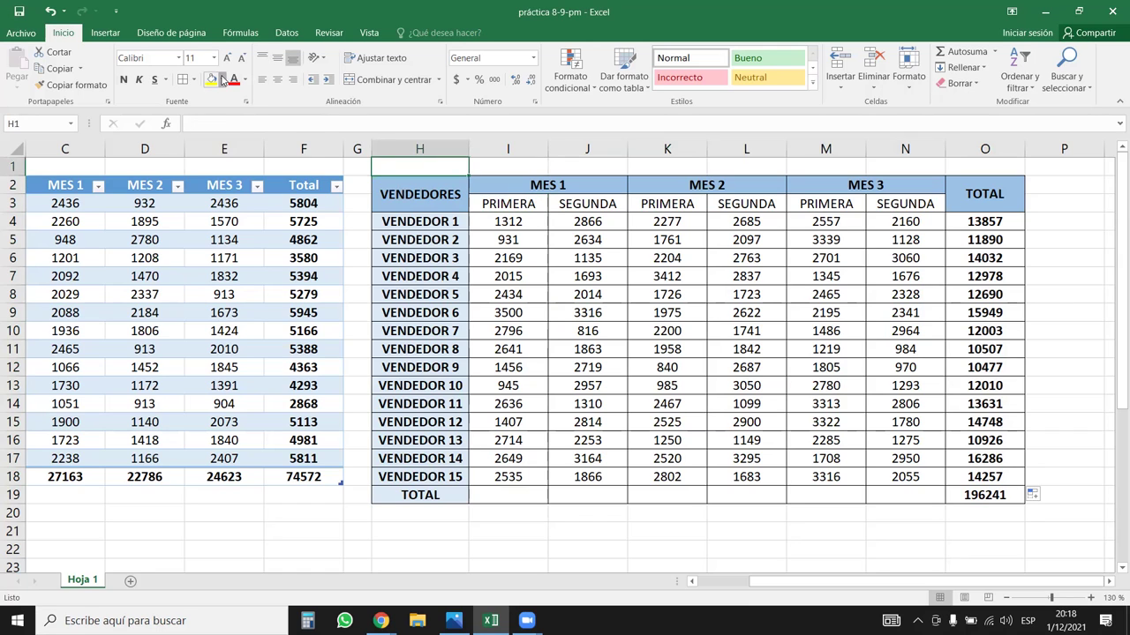
{"action": "left_click", "coordinate": [223, 79]}
{"action": "left_click", "coordinate": [439, 189]}
{"action": "left_click", "coordinate": [440, 190]}
{"action": "left_click", "coordinate": [222, 79]}
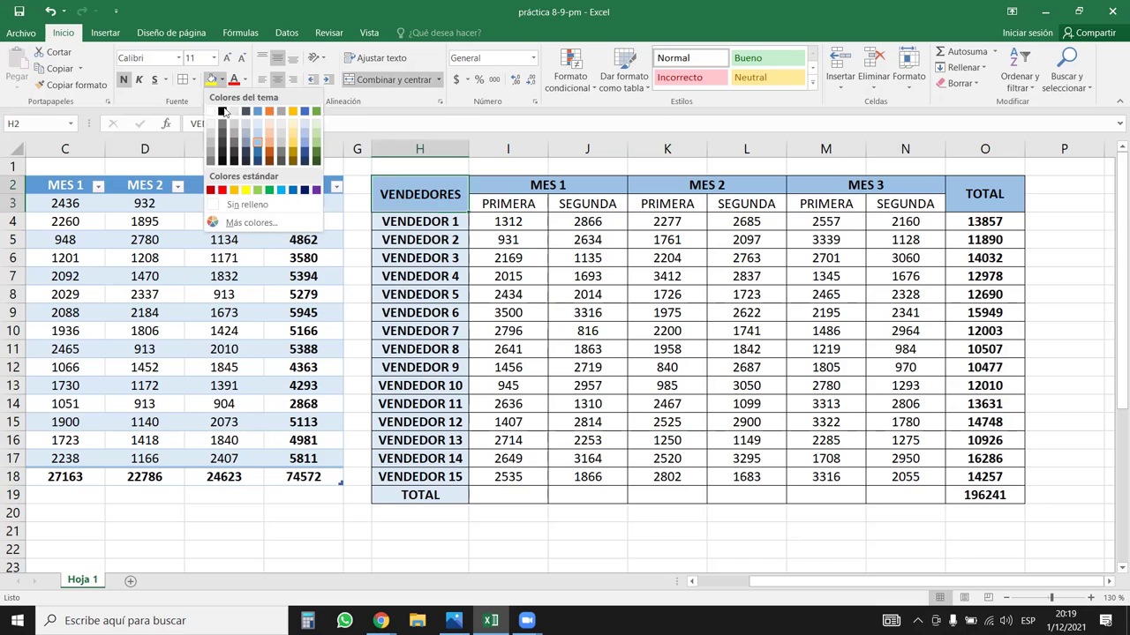
{"action": "left_click", "coordinate": [258, 150]}
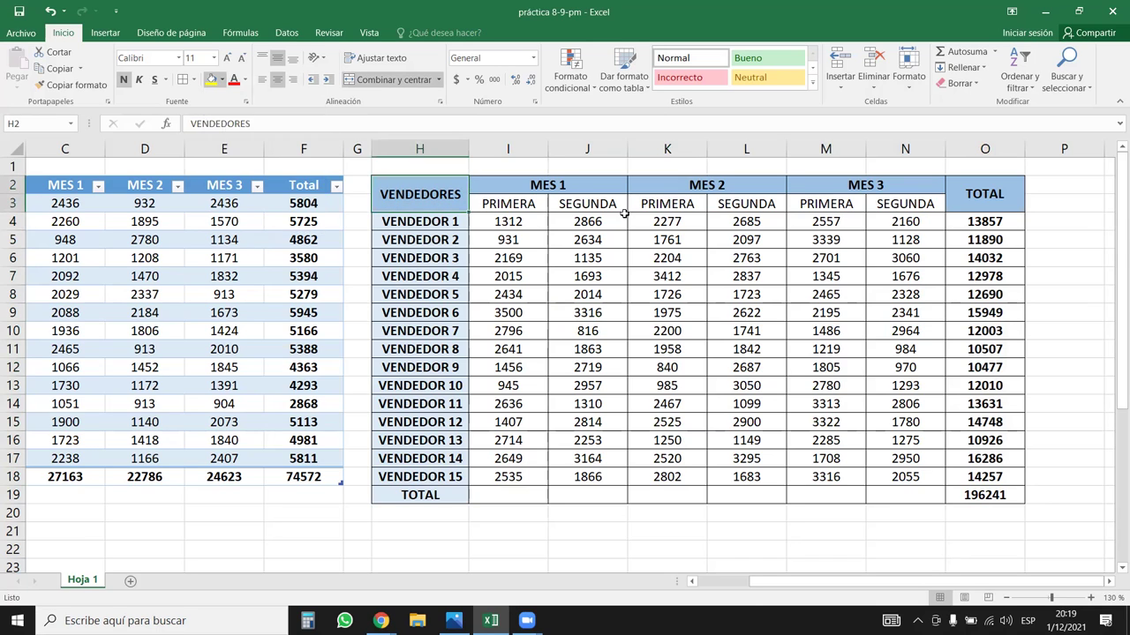
- Fill the PRIMERA and SEGUNDA header cells I3:N3 with the theme colour Azul, Énfasis 1, Claro 40%
{"action": "left_click_drag", "start_coordinate": [503, 203], "coordinate": [905, 203]}
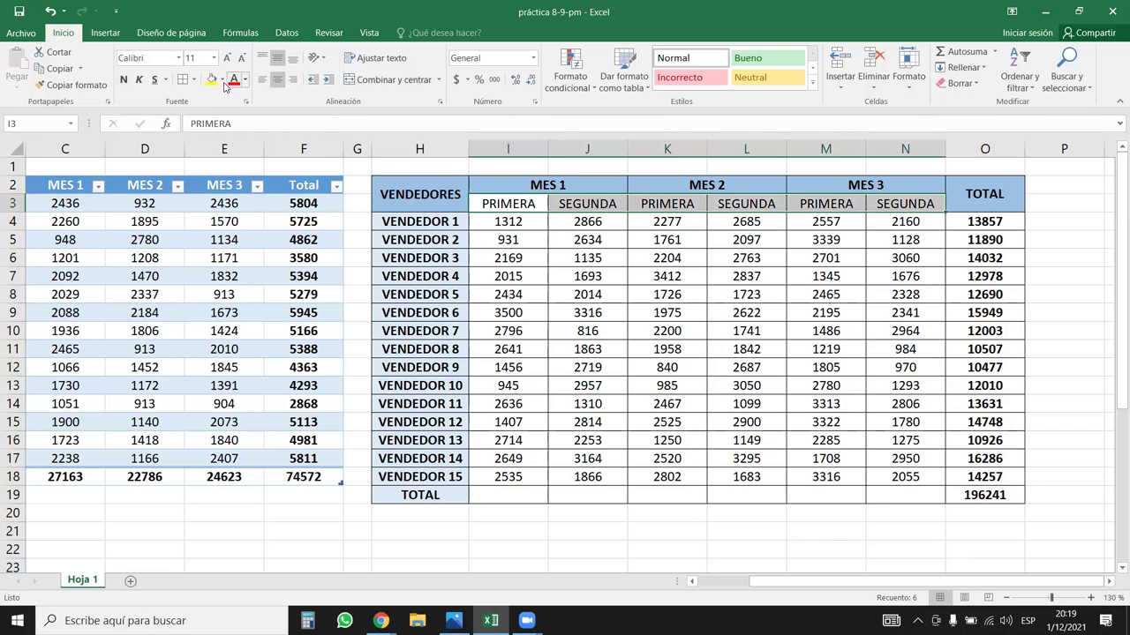
{"action": "left_click", "coordinate": [222, 80]}
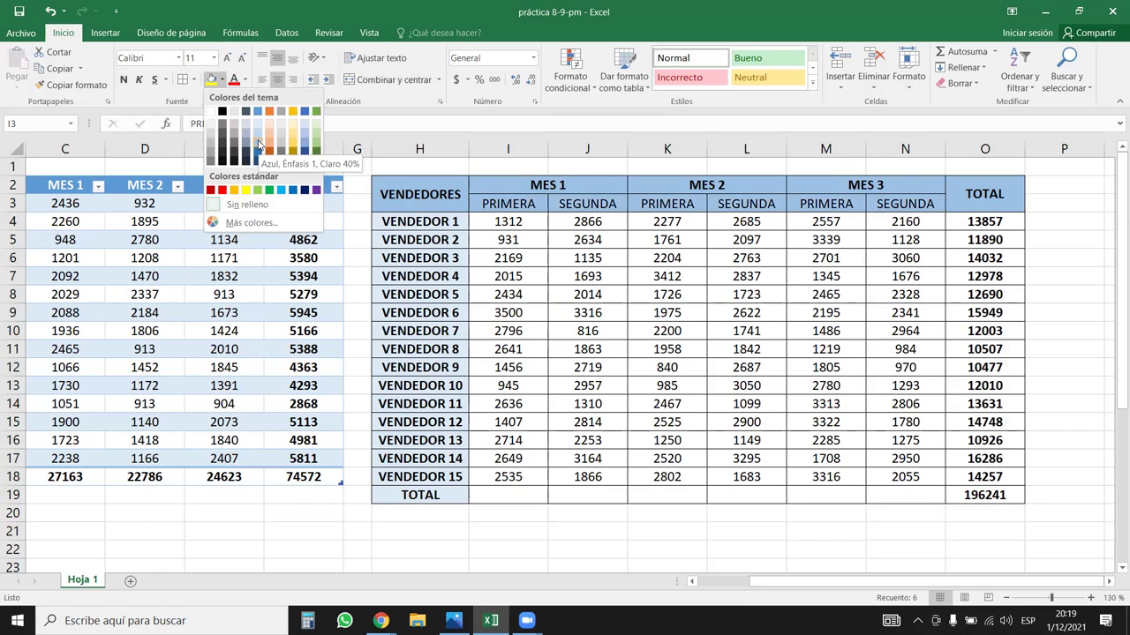
{"action": "left_click", "coordinate": [259, 143]}
{"action": "left_click", "coordinate": [782, 336]}
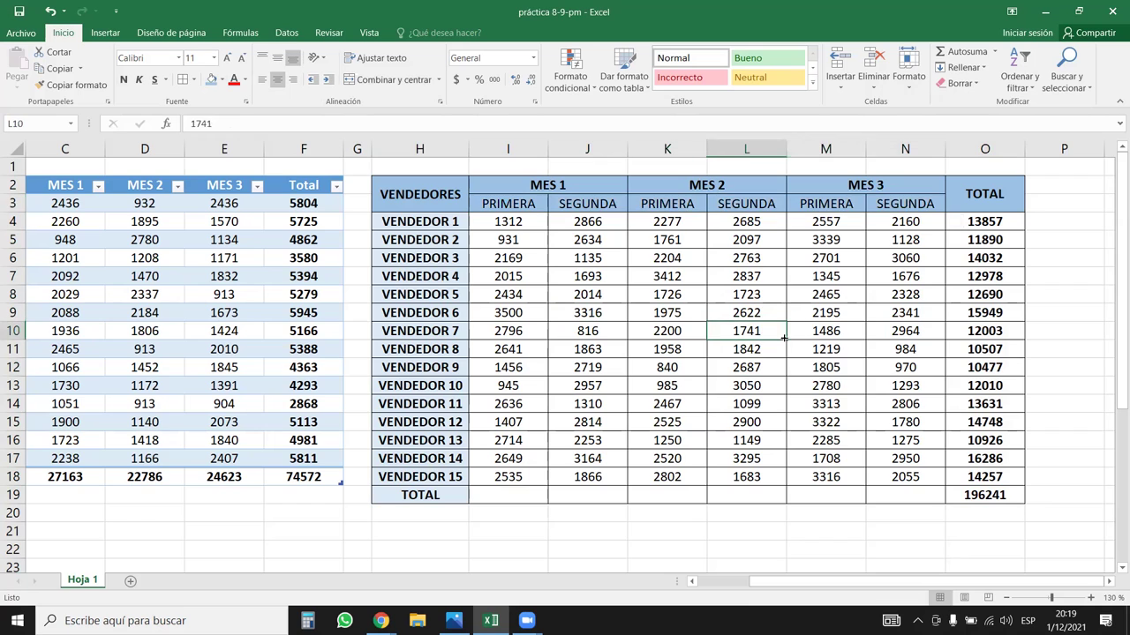
{"action": "left_click", "coordinate": [598, 297]}
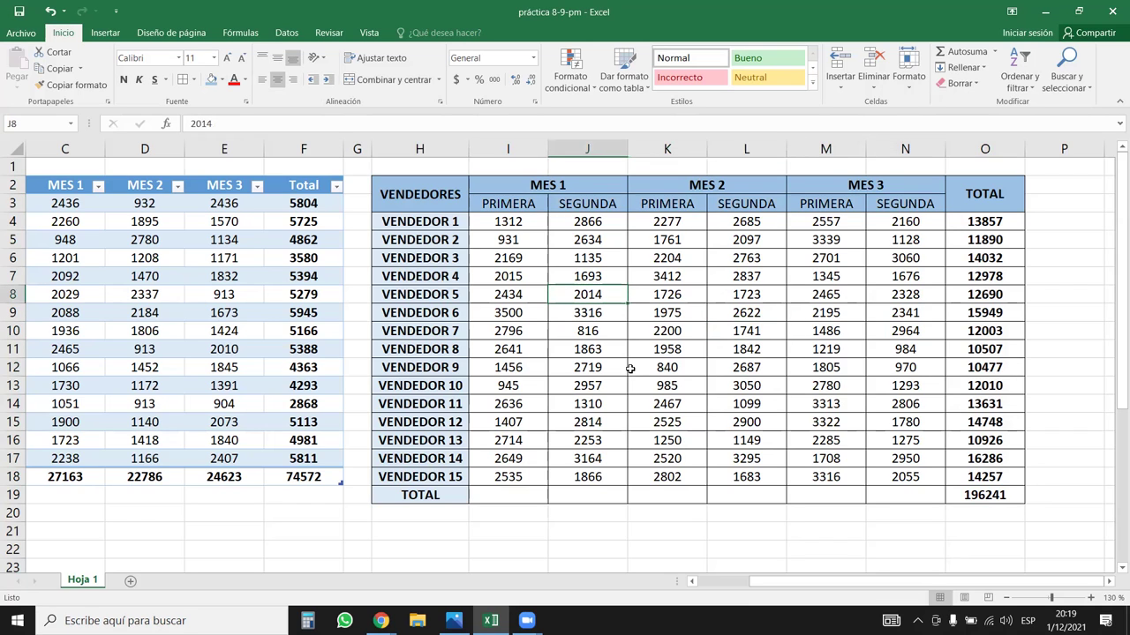
- Replace the label in H19 with SUB TOTAL
{"action": "left_click_drag", "start_coordinate": [510, 499], "coordinate": [909, 496]}
{"action": "left_click", "coordinate": [428, 495]}
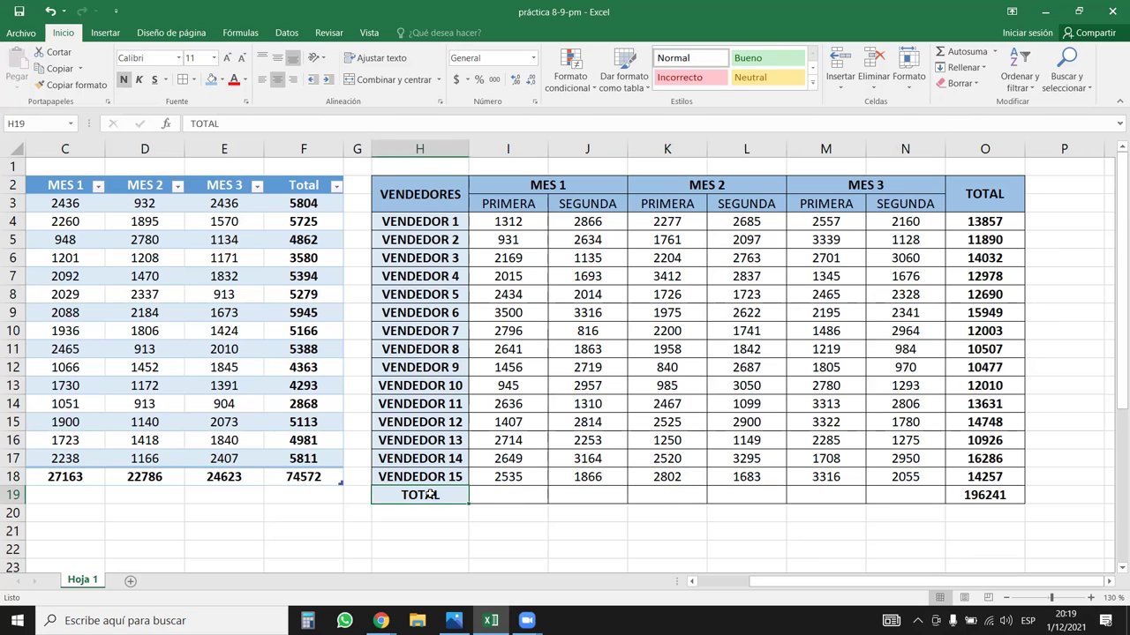
{"action": "type", "text": "SUB TOTAL"}
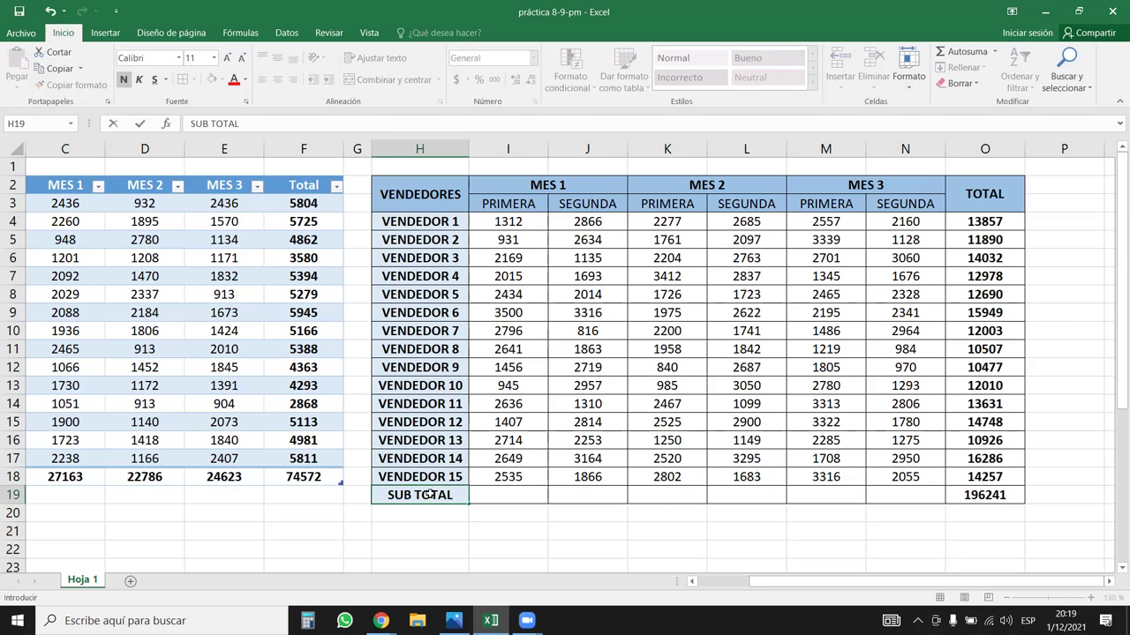
{"action": "key", "text": "Return"}
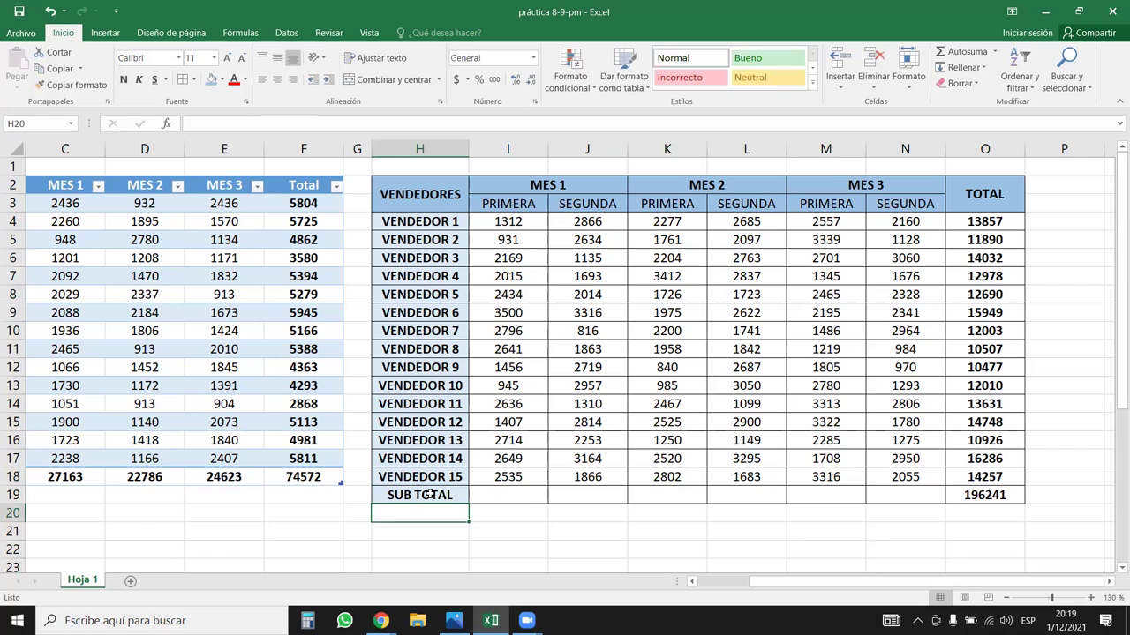
- Sum the first column in I19 with =SUMA(I4:I18) and fill the formula across through N19
{"action": "left_click", "coordinate": [505, 496]}
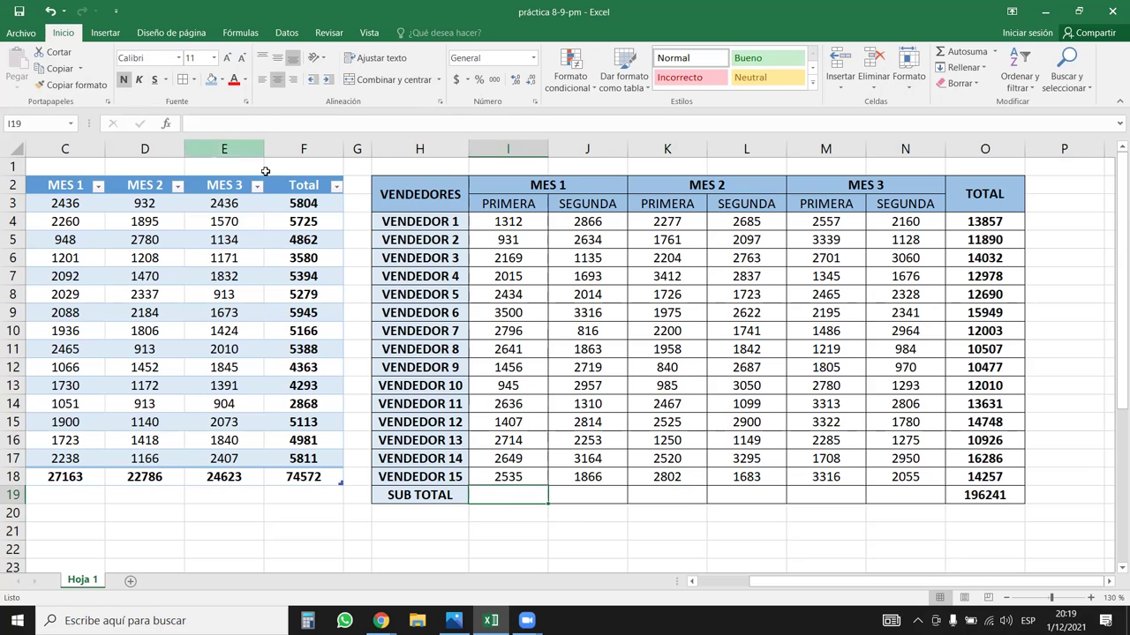
{"action": "left_click", "coordinate": [965, 51]}
{"action": "left_click", "coordinate": [965, 51]}
{"action": "key", "text": "Return"}
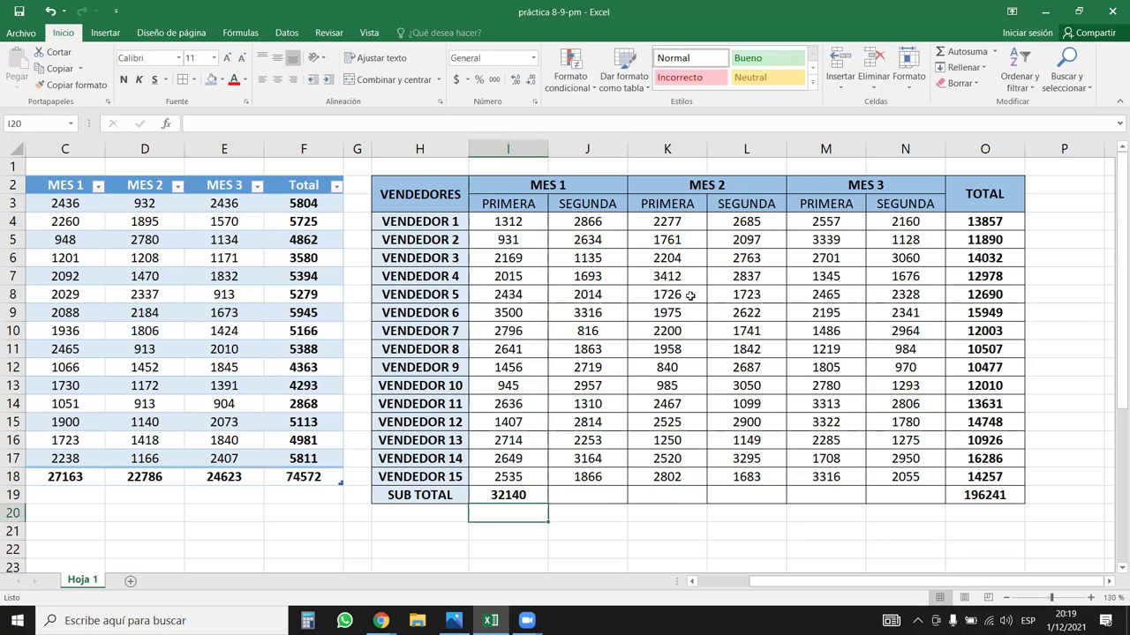
{"action": "left_click", "coordinate": [536, 490]}
{"action": "left_click_drag", "start_coordinate": [547, 504], "coordinate": [938, 506]}
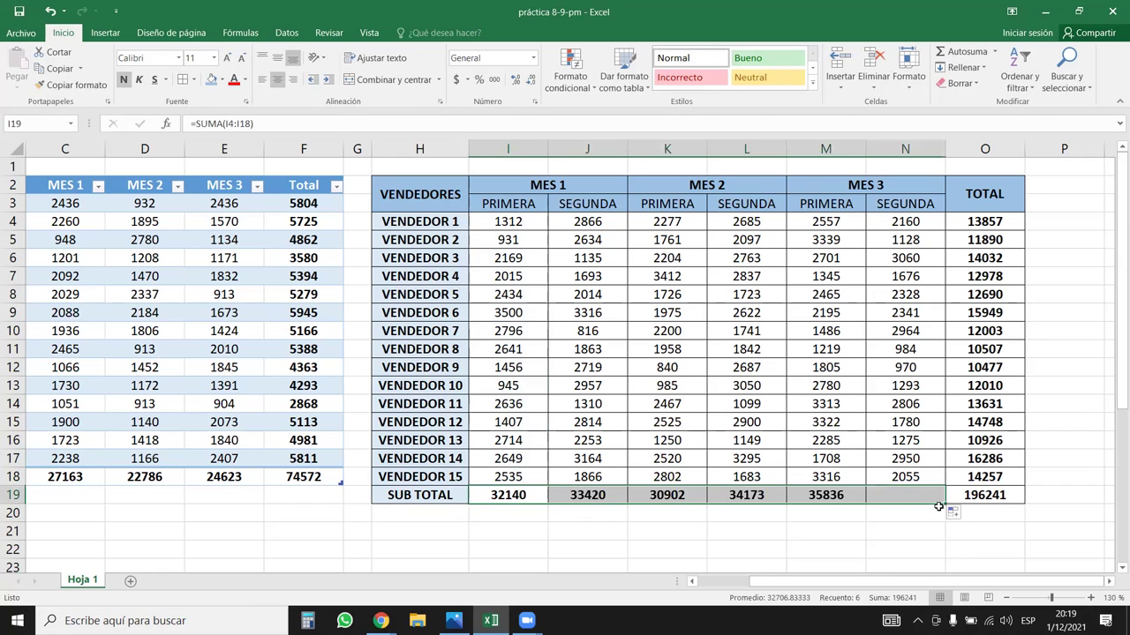
{"action": "left_click", "coordinate": [1002, 495]}
- Enter the label TOTAL in H20, directly below SUB TOTAL
{"action": "left_click", "coordinate": [437, 516]}
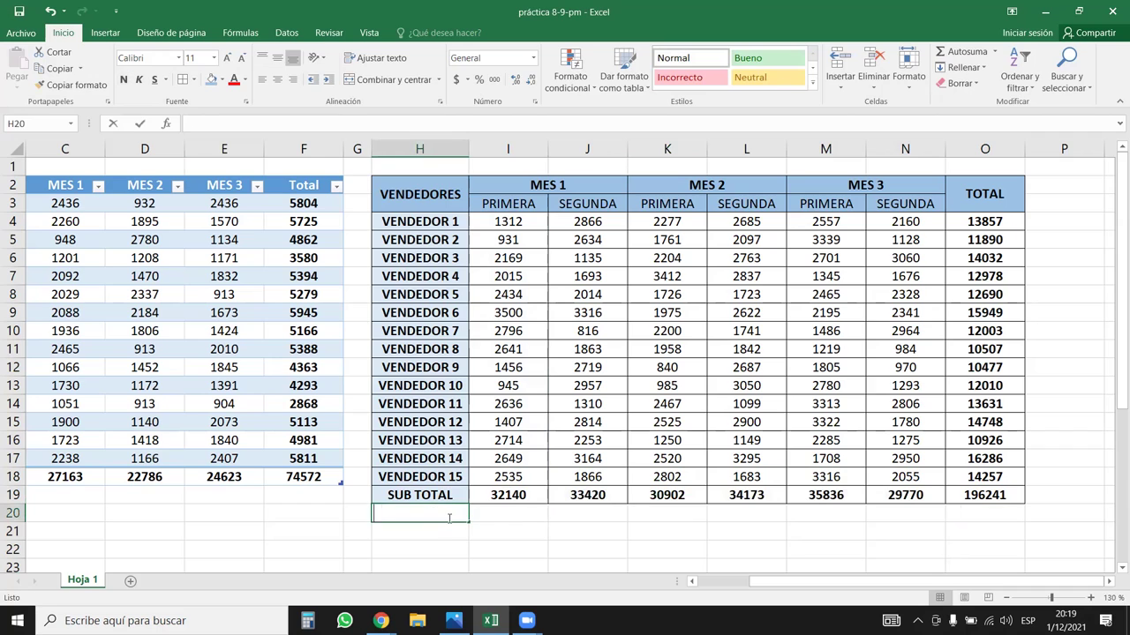
{"action": "type", "text": "TOTAL"}
{"action": "key", "text": "Return"}
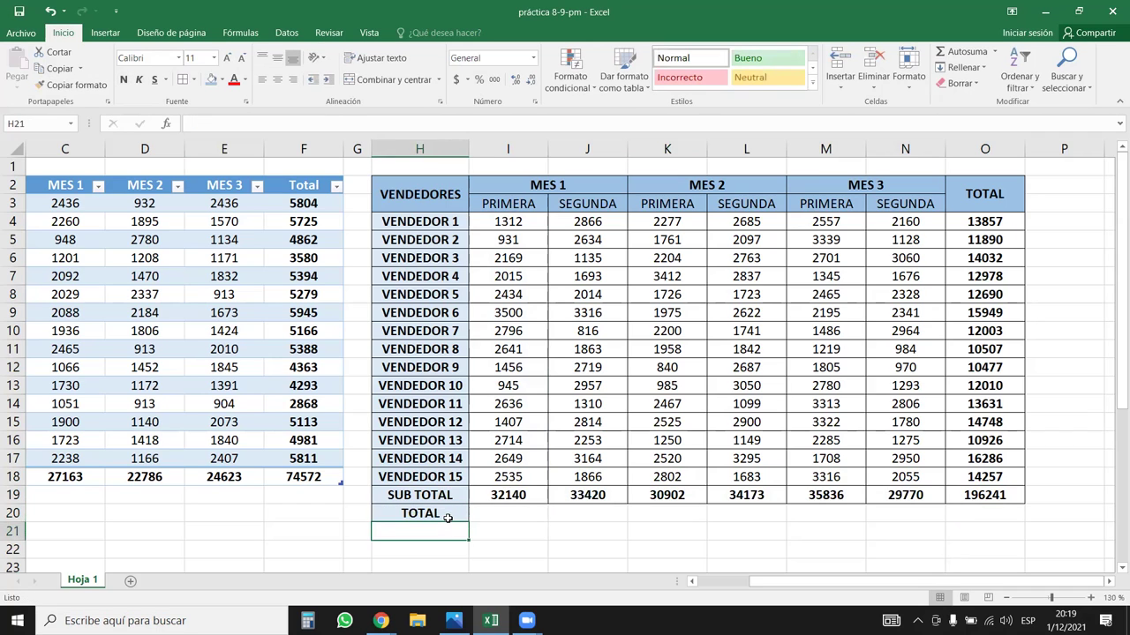
{"action": "left_click", "coordinate": [447, 519]}
- Merge and centre the cell pairs I20:J20, K20:L20 and M20:N20, giving one total cell per month
{"action": "left_click", "coordinate": [512, 511]}
{"action": "left_click_drag", "start_coordinate": [523, 510], "coordinate": [587, 513]}
{"action": "left_click_drag", "start_coordinate": [664, 513], "coordinate": [750, 513]}
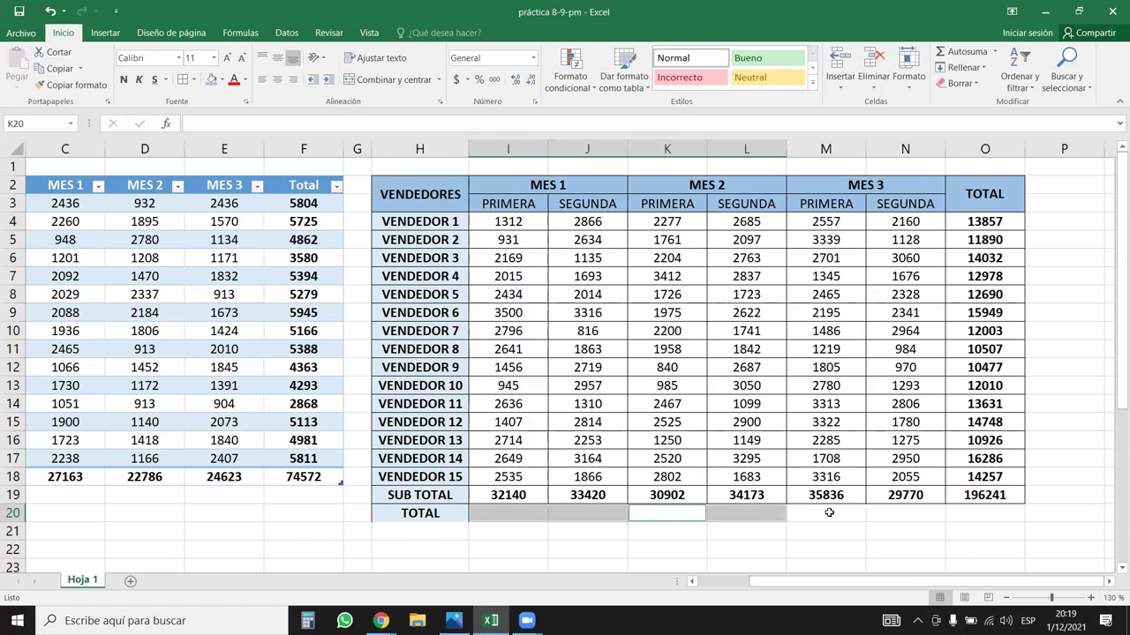
{"action": "left_click_drag", "start_coordinate": [830, 512], "coordinate": [874, 512]}
{"action": "left_click", "coordinate": [393, 80]}
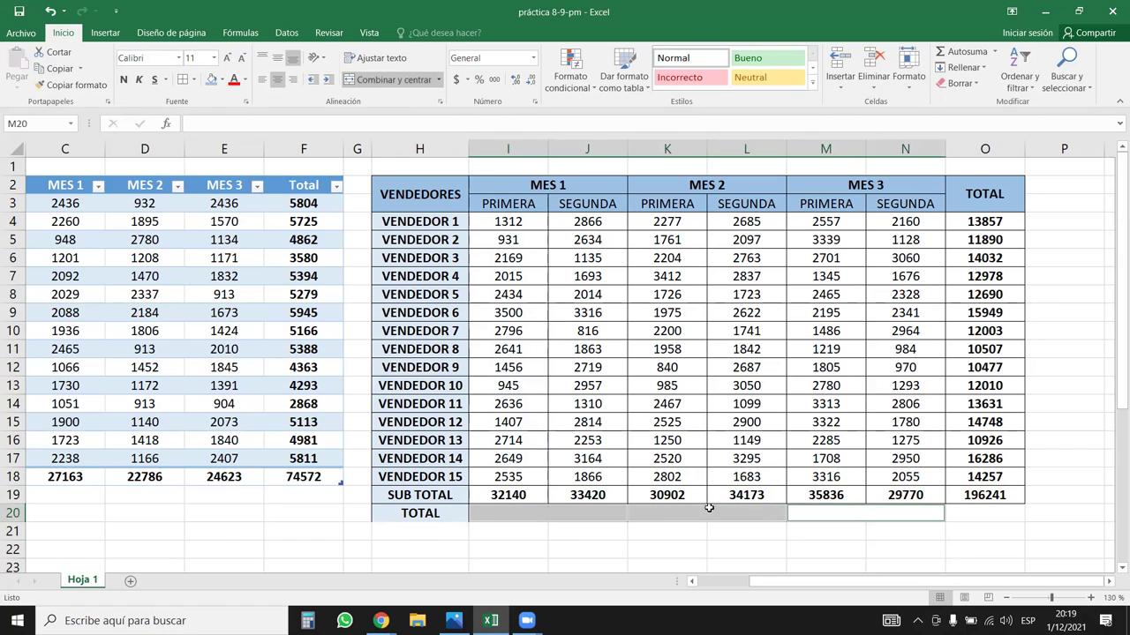
- Sum the MES 1 subtotals in the merged cell I20 with =SUMA(I19:J19) and fill the formula across through N20
{"action": "left_click", "coordinate": [529, 516]}
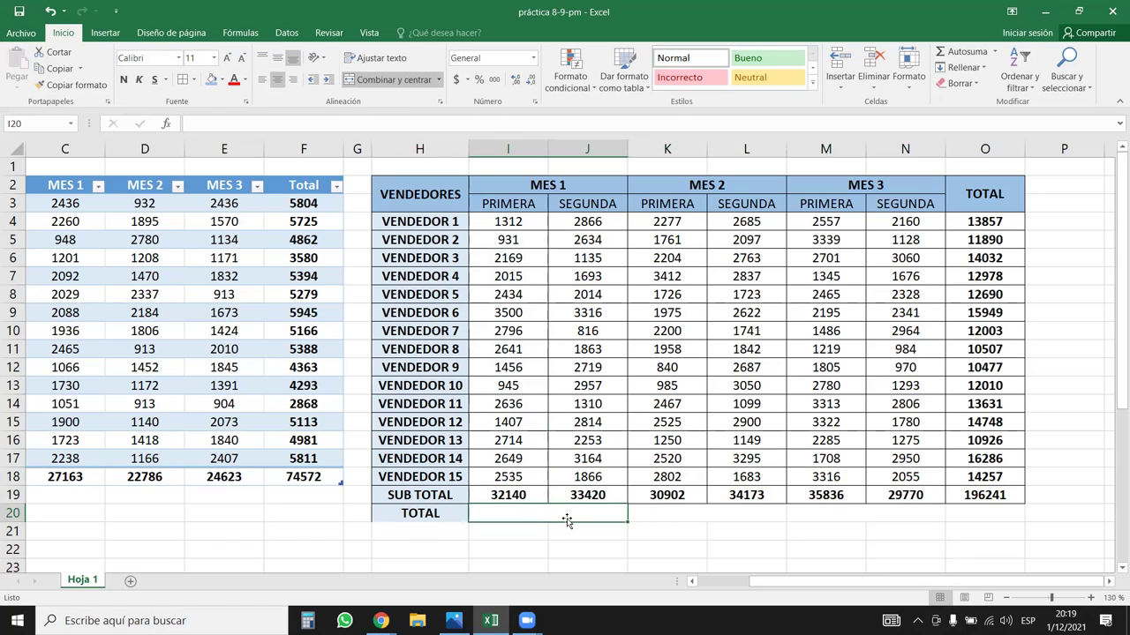
{"action": "left_click", "coordinate": [967, 53]}
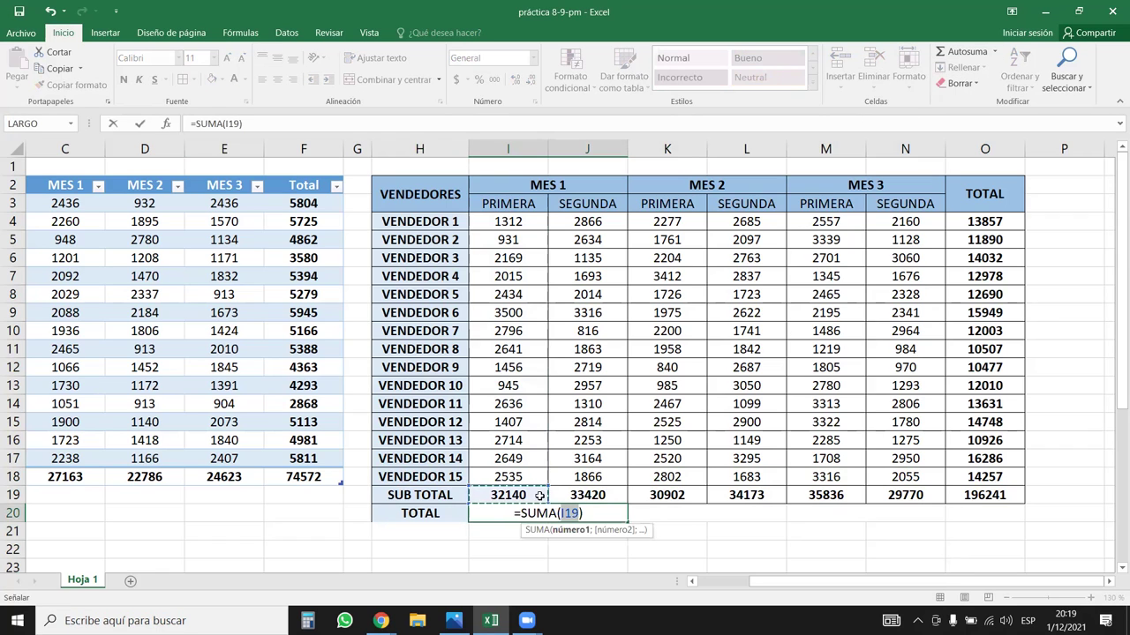
{"action": "left_click", "coordinate": [600, 493], "text": "shift"}
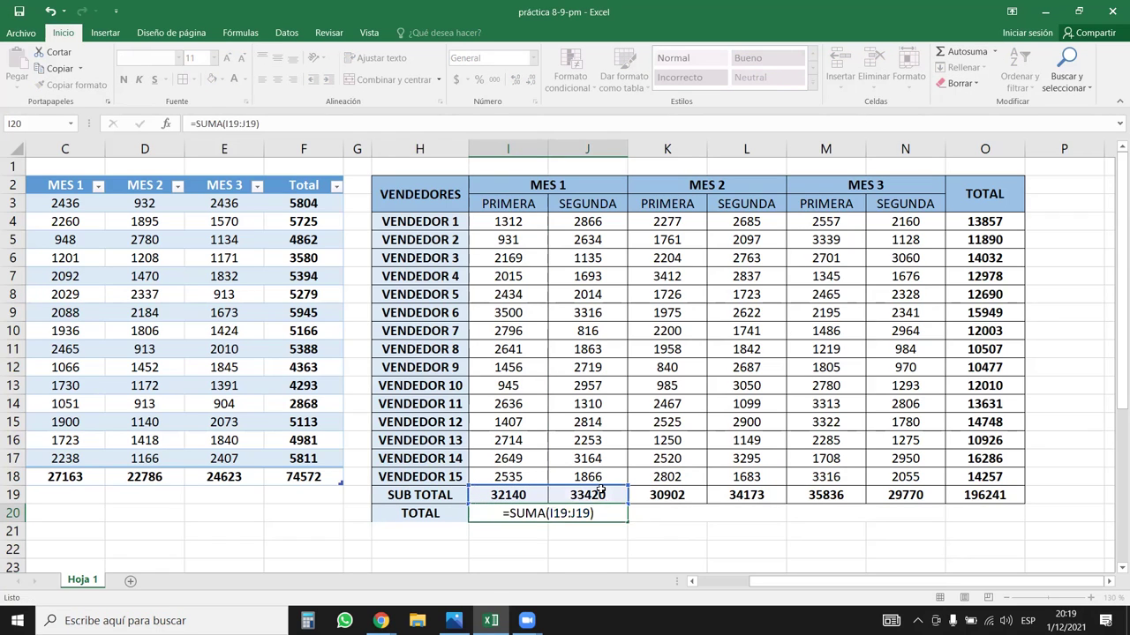
{"action": "key", "text": "ctrl+Return"}
{"action": "left_click_drag", "start_coordinate": [622, 521], "coordinate": [905, 511]}
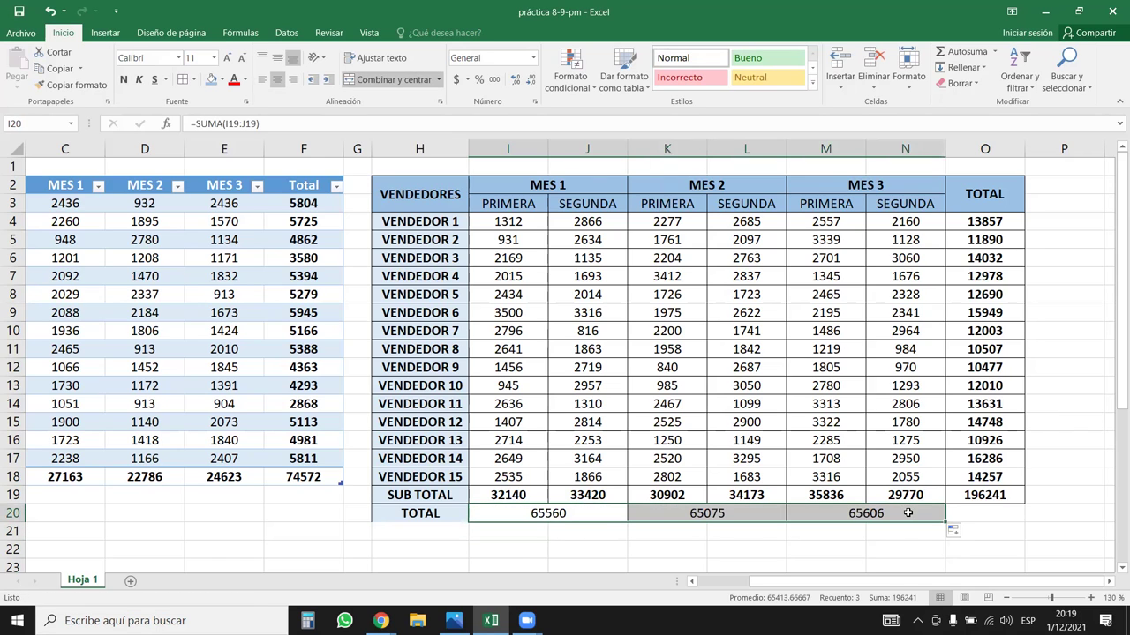
- Merge and centre O19:O20 into a single grand total cell
{"action": "left_click", "coordinate": [993, 512]}
{"action": "left_click_drag", "start_coordinate": [989, 496], "coordinate": [989, 512]}
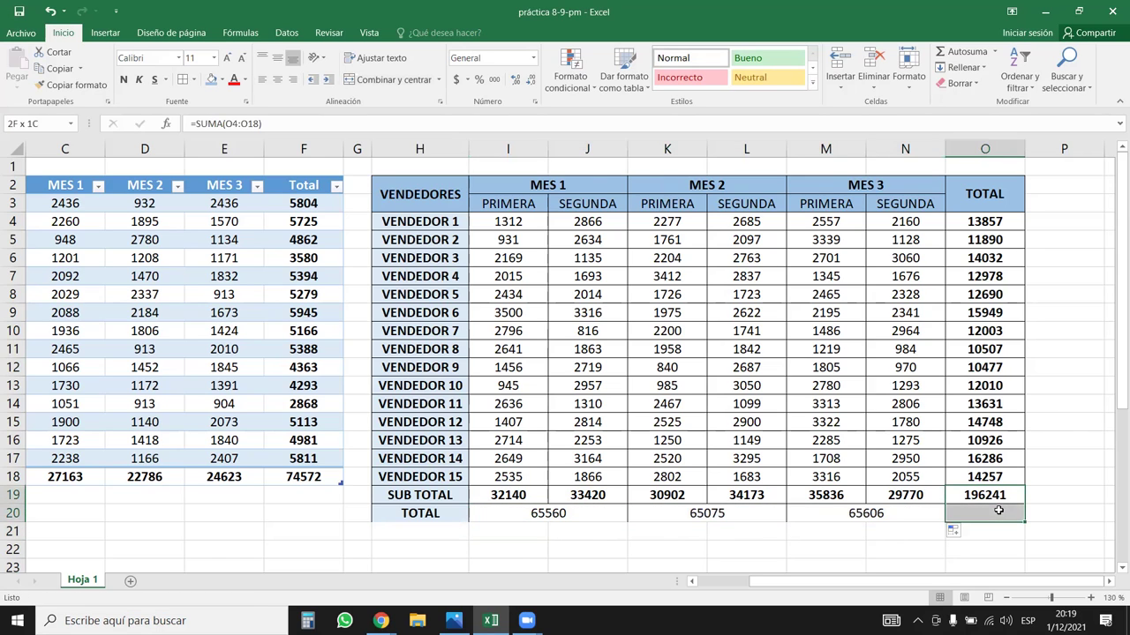
{"action": "left_click", "coordinate": [382, 81]}
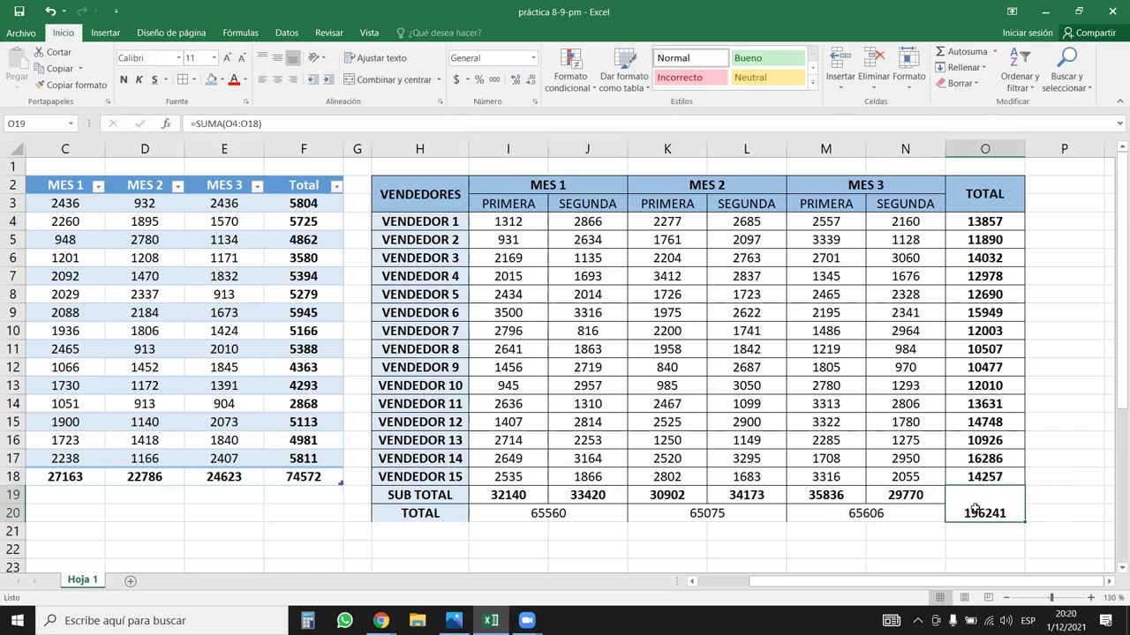
- Compare the sum of the seller totals in O4:O18 with the sum of the monthly totals in I20:N20
{"action": "left_click_drag", "start_coordinate": [991, 484], "coordinate": [979, 221]}
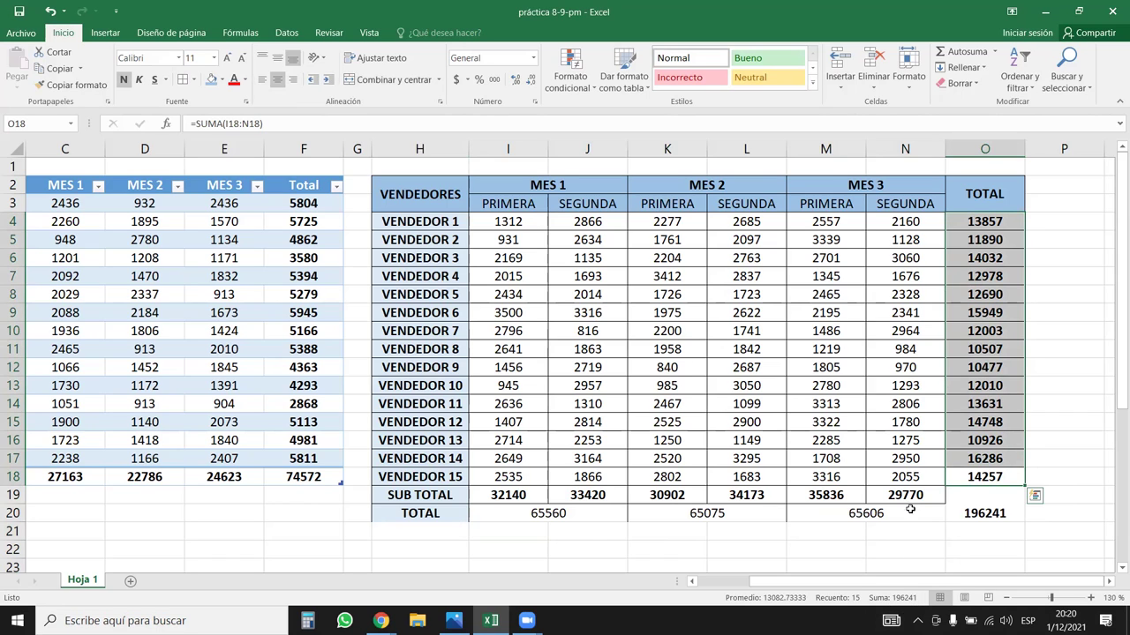
{"action": "left_click_drag", "start_coordinate": [910, 518], "coordinate": [488, 509]}
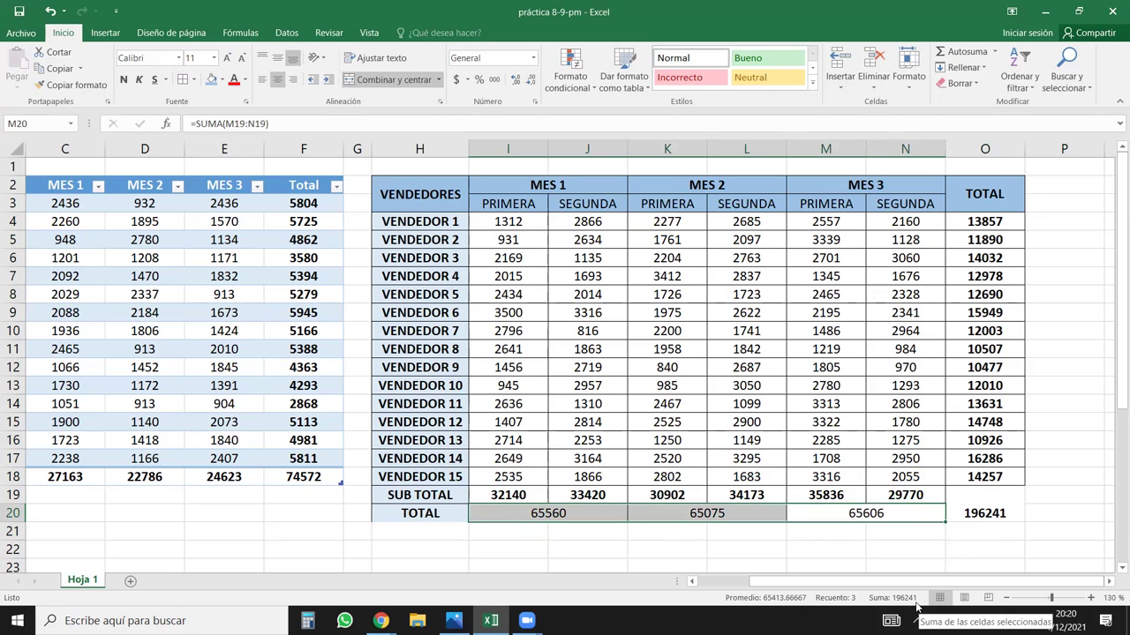
{"action": "left_click", "coordinate": [1007, 503]}
- Apply borders to I19:O20 and middle-align the grand total vertically in the merged O19 cell
{"action": "left_click_drag", "start_coordinate": [1000, 512], "coordinate": [554, 491]}
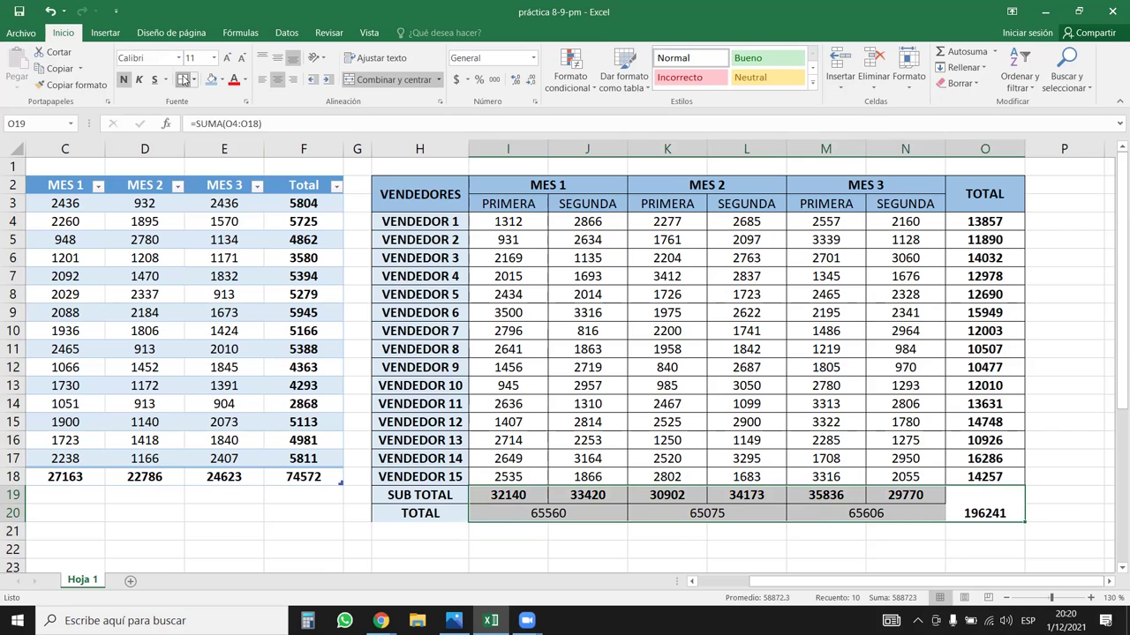
{"action": "left_click", "coordinate": [1011, 444]}
{"action": "left_click", "coordinate": [989, 508]}
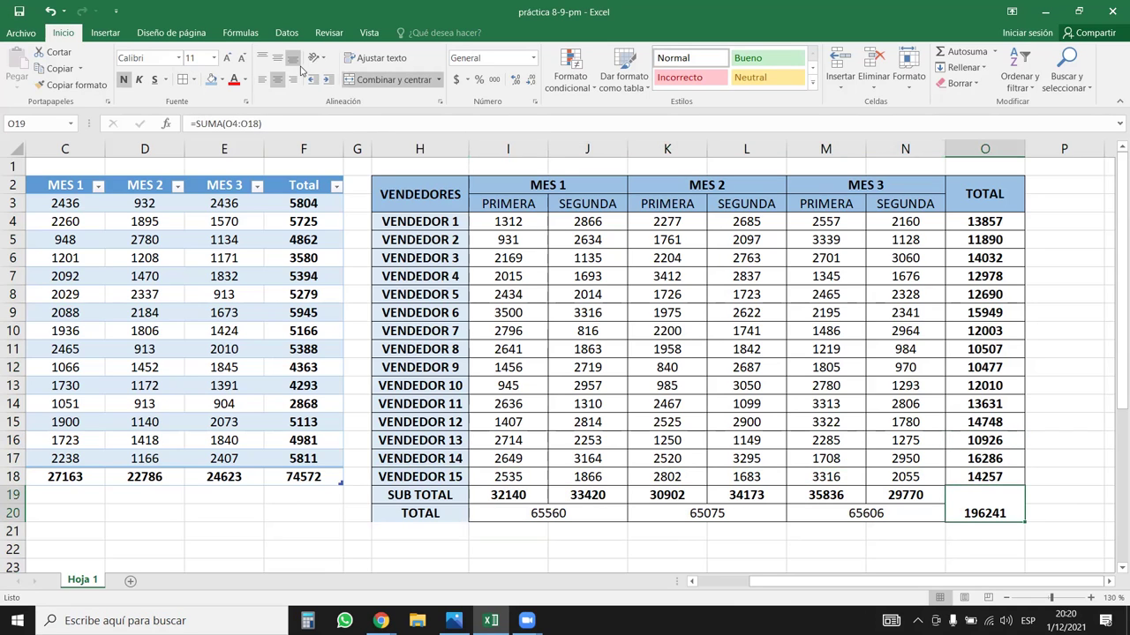
{"action": "left_click", "coordinate": [277, 57]}
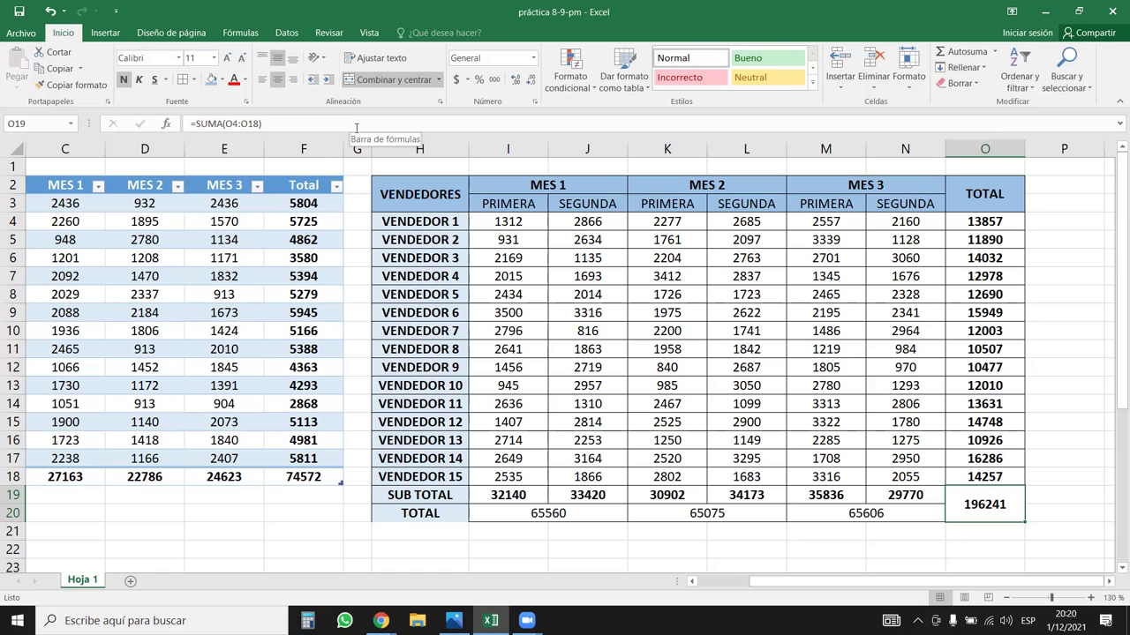
- Make the SUB TOTAL and TOTAL rows in H19:O20 bold
{"action": "left_click", "coordinate": [794, 457]}
{"action": "left_click", "coordinate": [1041, 481]}
{"action": "scroll", "coordinate": [872, 468], "scroll_direction": "down", "scroll_amount": 1}
{"action": "left_click_drag", "start_coordinate": [1015, 457], "coordinate": [420, 459]}
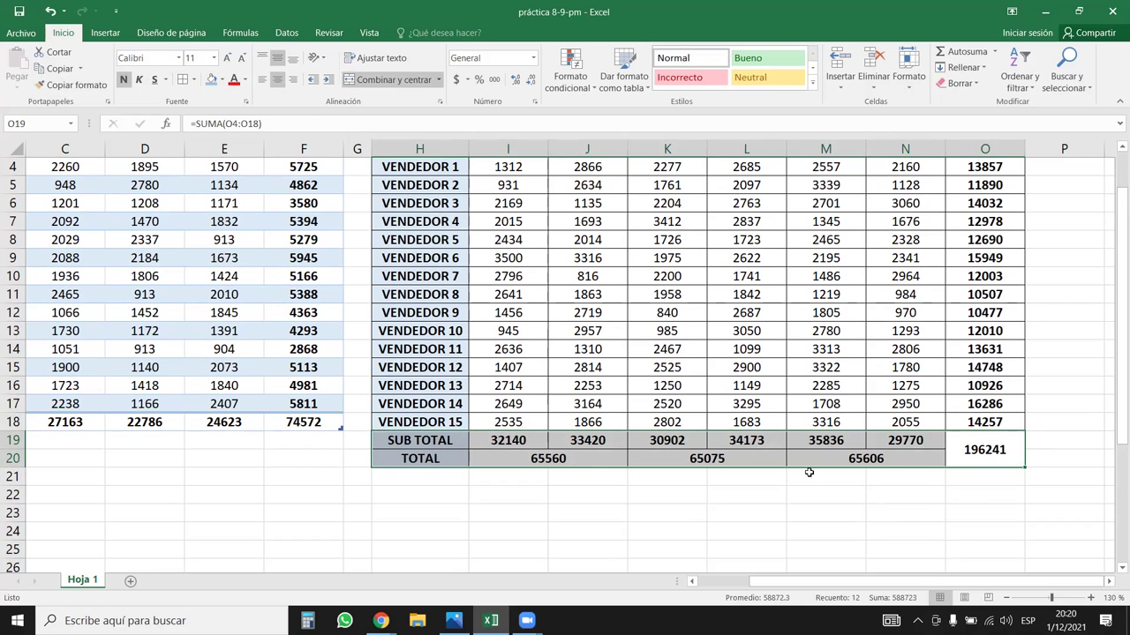
{"action": "left_click", "coordinate": [791, 493]}
- Inspect which theme fill colour the seller name cell H6 uses
{"action": "left_click_drag", "start_coordinate": [410, 441], "coordinate": [997, 454]}
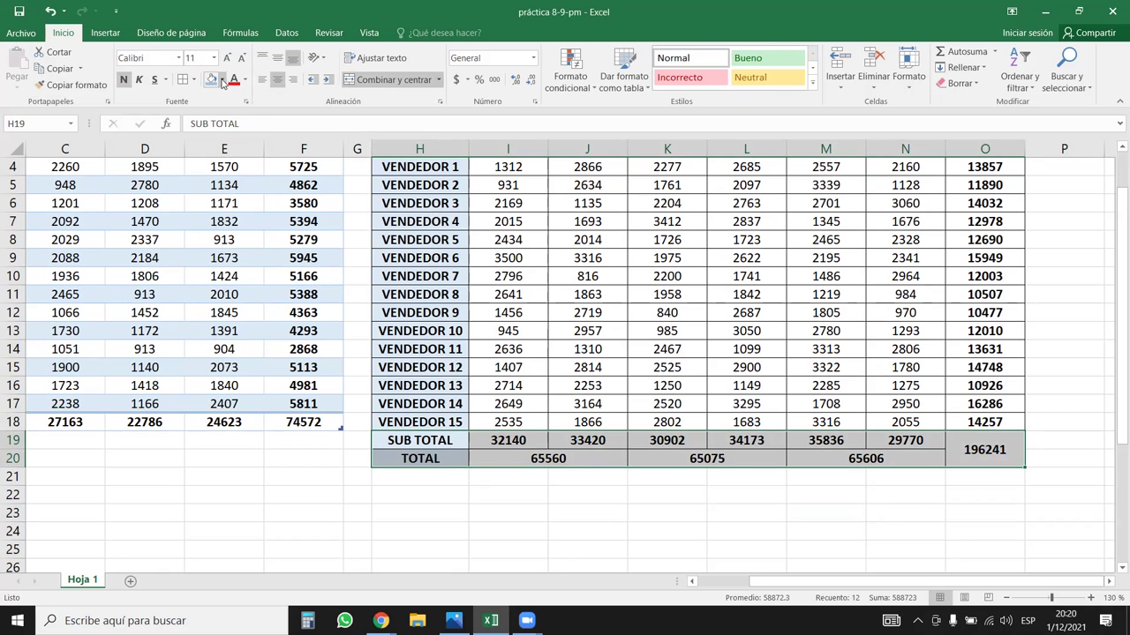
{"action": "scroll", "coordinate": [480, 309], "scroll_direction": "up", "scroll_amount": 1}
{"action": "left_click", "coordinate": [419, 256]}
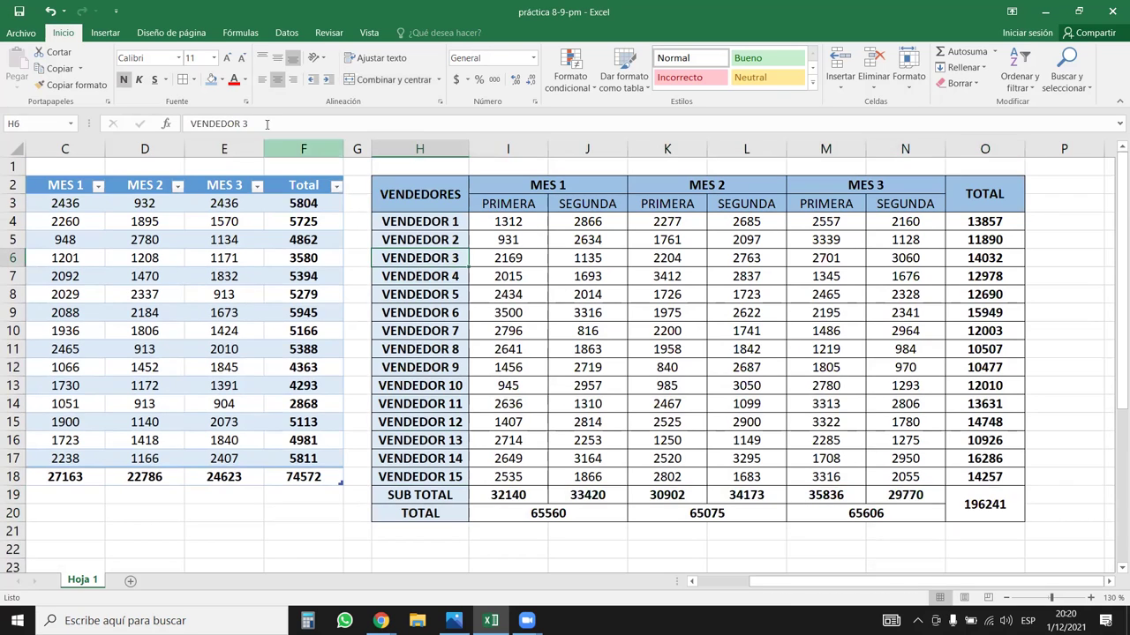
{"action": "left_click", "coordinate": [222, 79]}
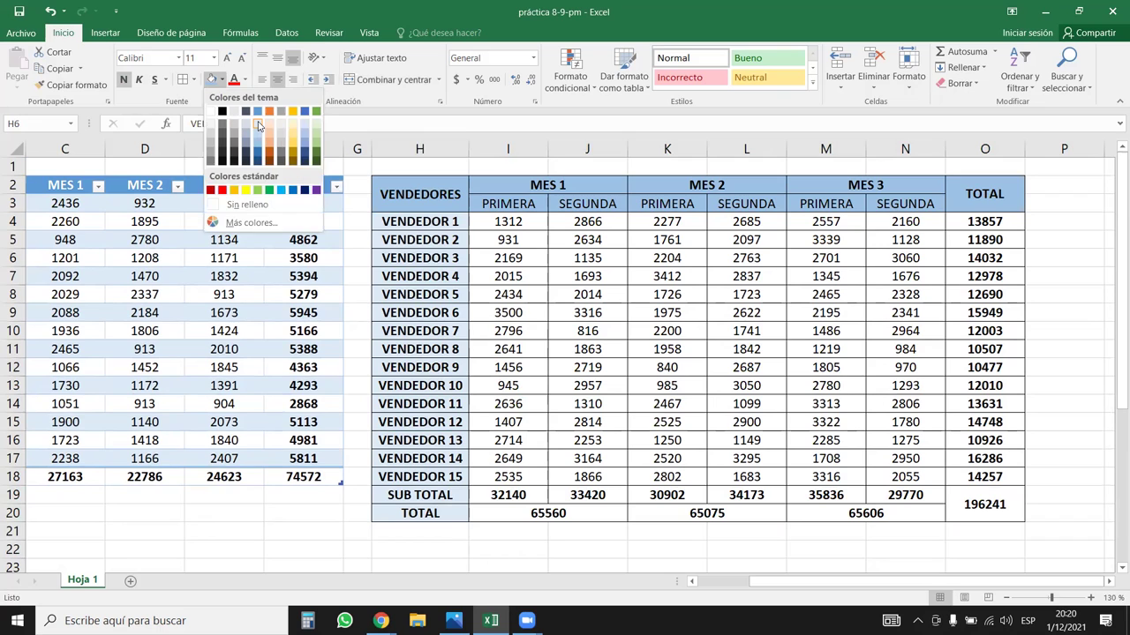
{"action": "left_click", "coordinate": [466, 411]}
- Fill the SUB TOTAL and TOTAL rows H19:O20 with the same light blue as the seller names
{"action": "left_click", "coordinate": [441, 499]}
{"action": "left_click_drag", "start_coordinate": [445, 498], "coordinate": [985, 509]}
{"action": "left_click", "coordinate": [222, 80]}
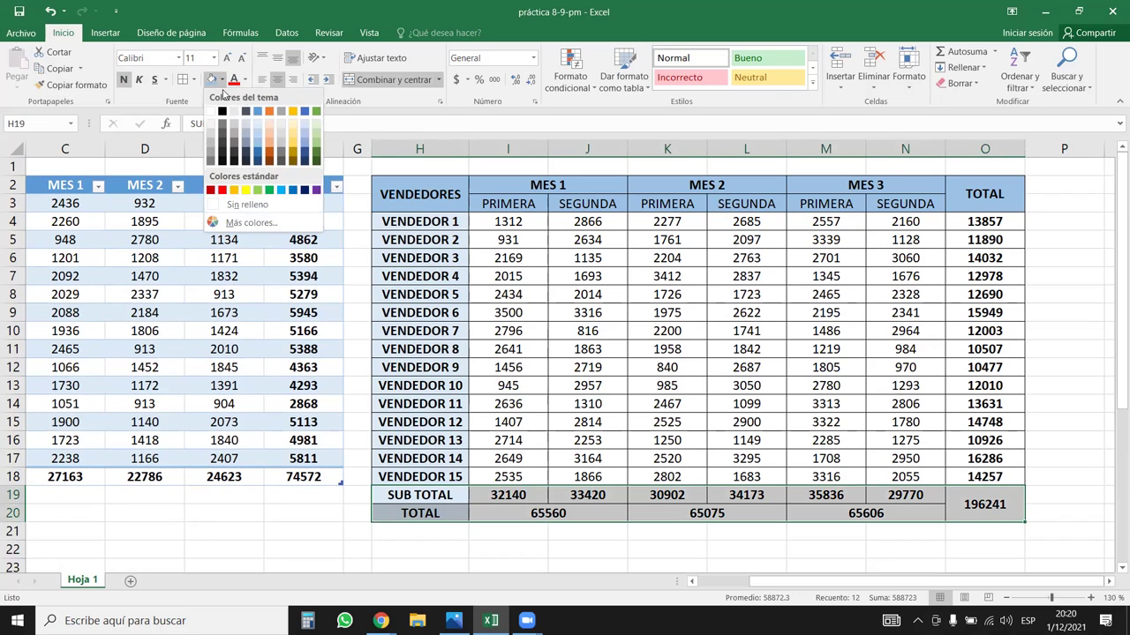
{"action": "key", "text": "Escape"}
{"action": "left_click", "coordinate": [750, 369]}
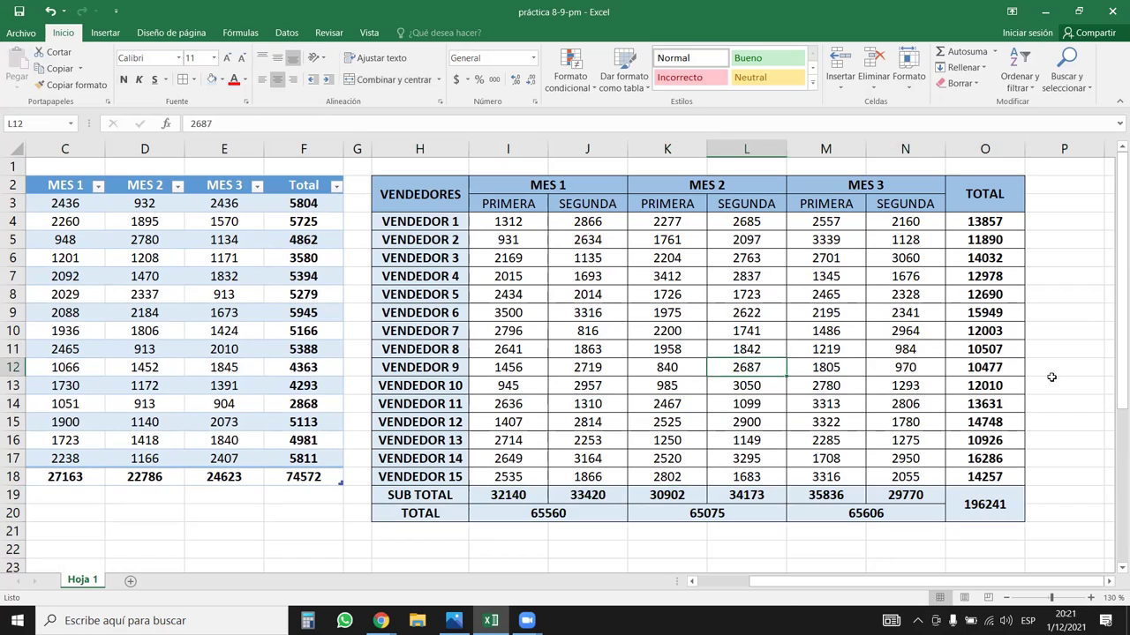
- Fill the SUB TOTAL and TOTAL rows H19:O20 with the same medium blue as the header rows
{"action": "left_click", "coordinate": [435, 499]}
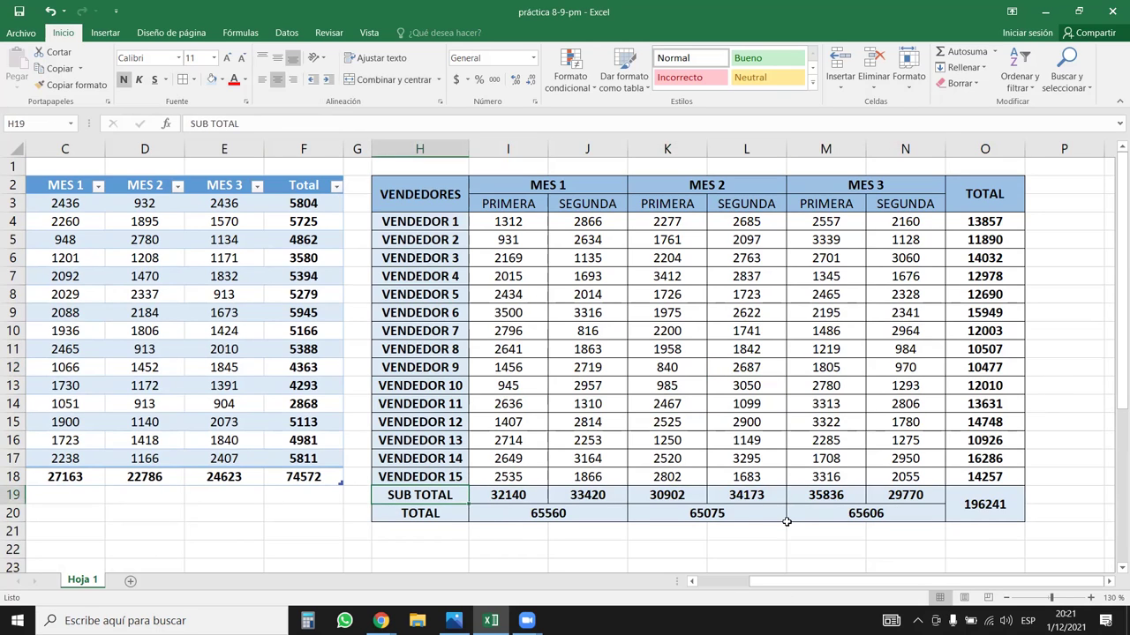
{"action": "left_click", "coordinate": [1085, 338]}
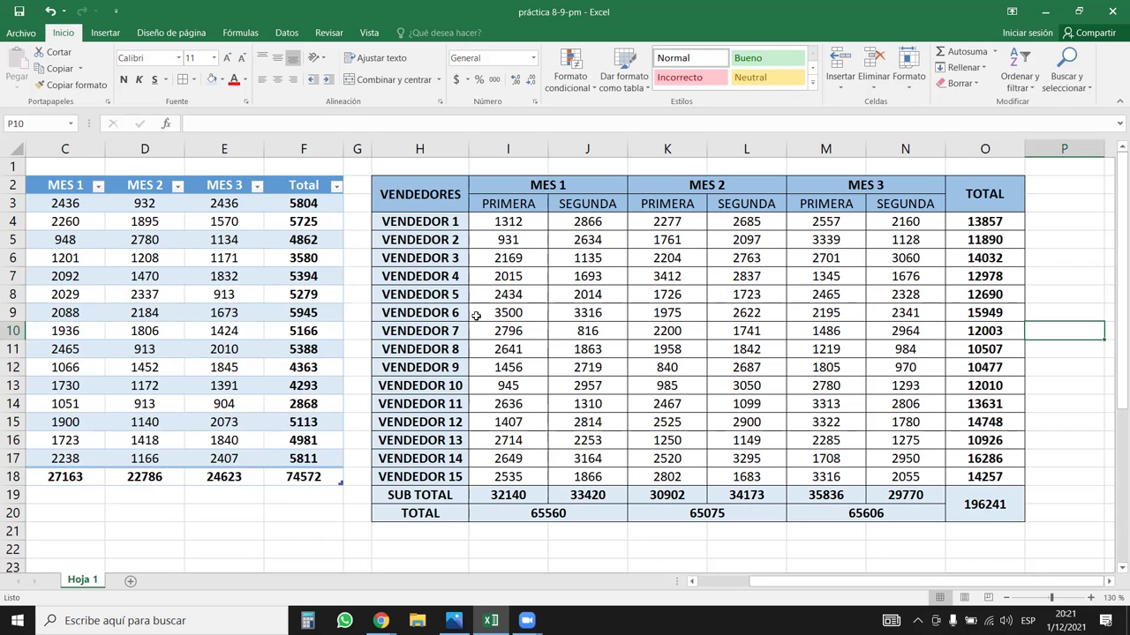
{"action": "left_click_drag", "start_coordinate": [446, 495], "coordinate": [982, 507]}
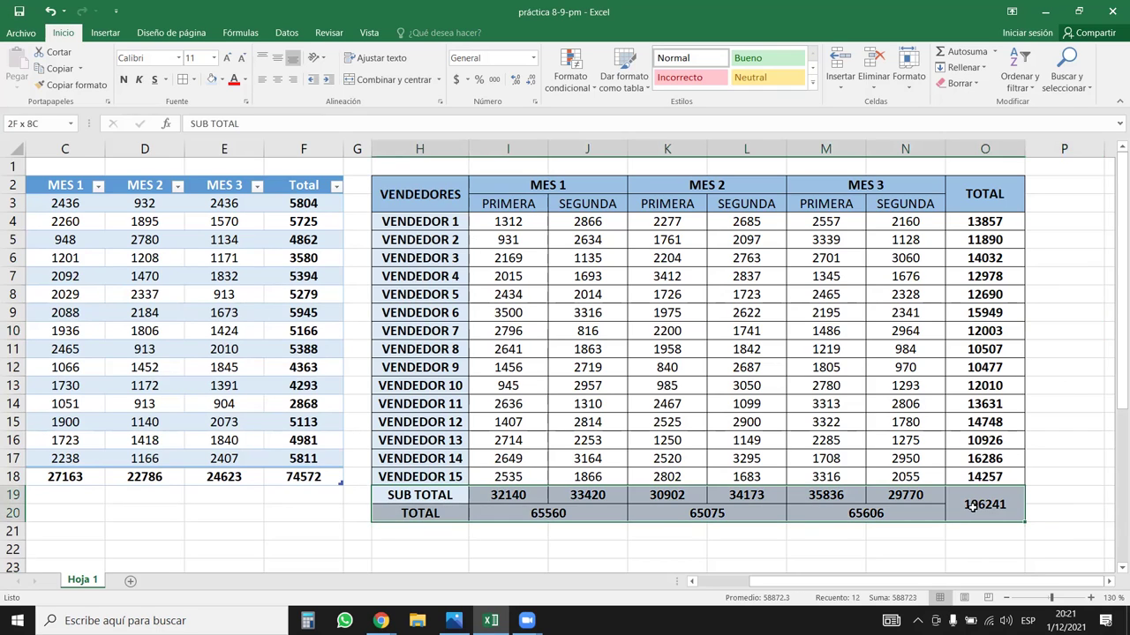
{"action": "left_click", "coordinate": [222, 79]}
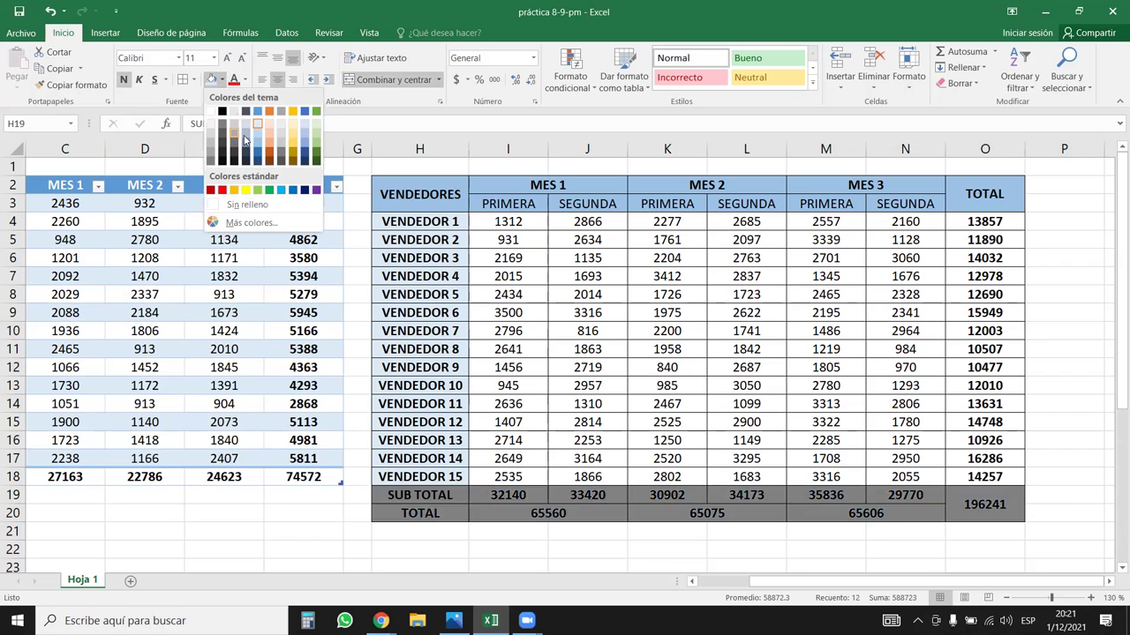
{"action": "left_click", "coordinate": [257, 150]}
{"action": "left_click", "coordinate": [825, 403]}
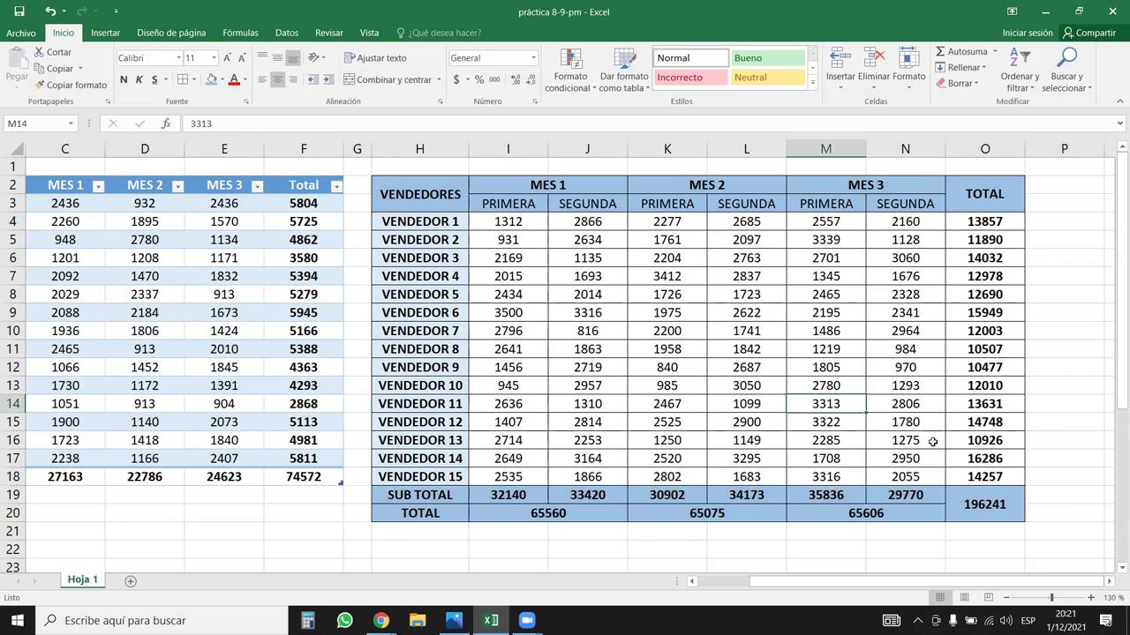
{"action": "left_click", "coordinate": [1059, 415]}
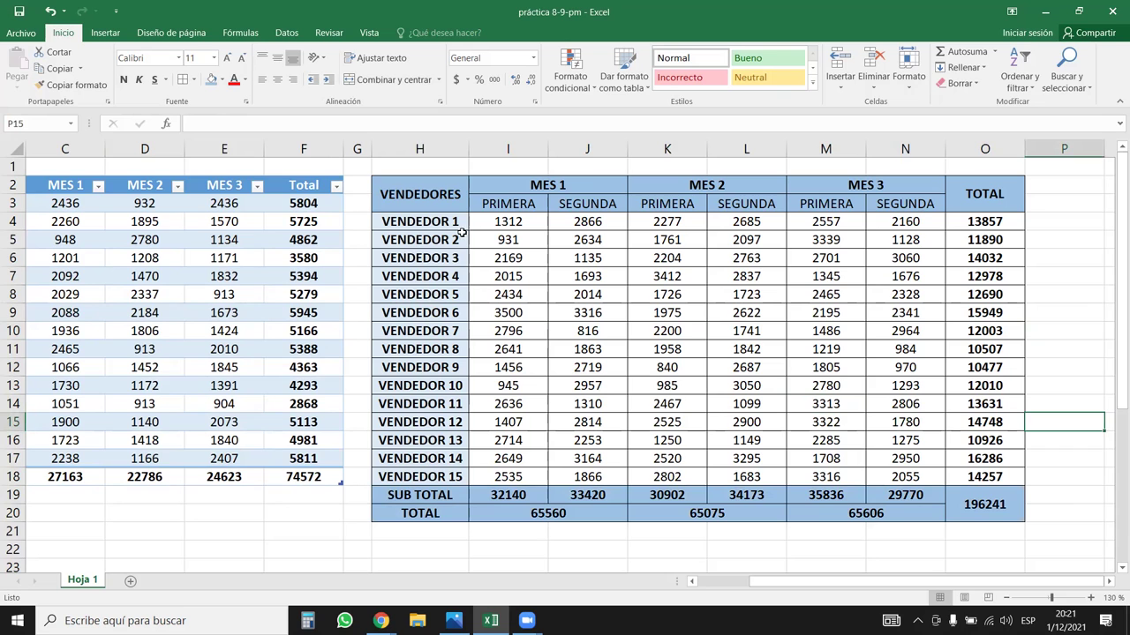
- Examine the sales values of MES 1, MES 2 and MES 3 as separate blocks and compare them with the first table's banded rows
{"action": "left_click_drag", "start_coordinate": [492, 224], "coordinate": [816, 269]}
{"action": "left_click_drag", "start_coordinate": [964, 450], "coordinate": [937, 441]}
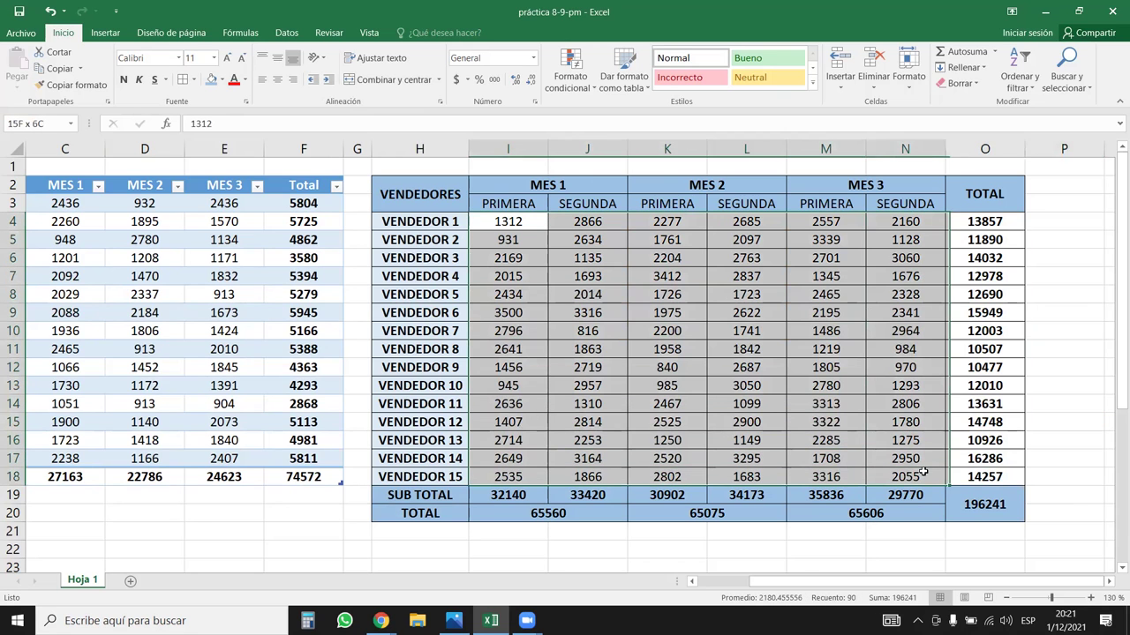
{"action": "left_click", "coordinate": [713, 294]}
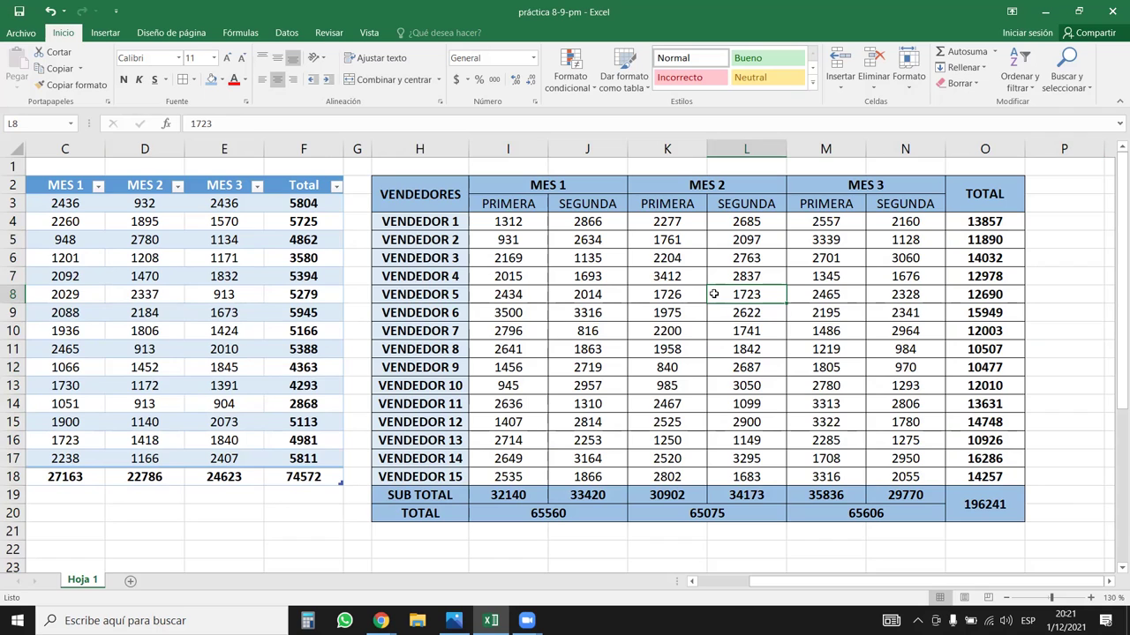
{"action": "left_click_drag", "start_coordinate": [520, 218], "coordinate": [595, 474]}
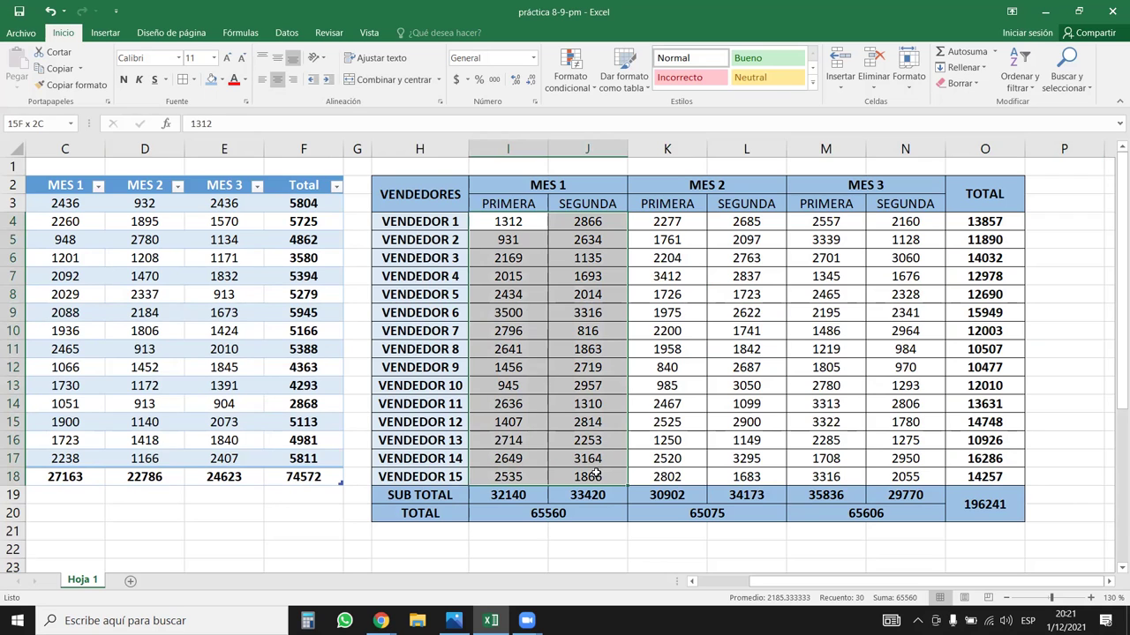
{"action": "left_click_drag", "start_coordinate": [697, 220], "coordinate": [746, 499]}
{"action": "left_click_drag", "start_coordinate": [826, 222], "coordinate": [936, 477]}
{"action": "left_click", "coordinate": [746, 348]}
{"action": "left_click", "coordinate": [600, 294]}
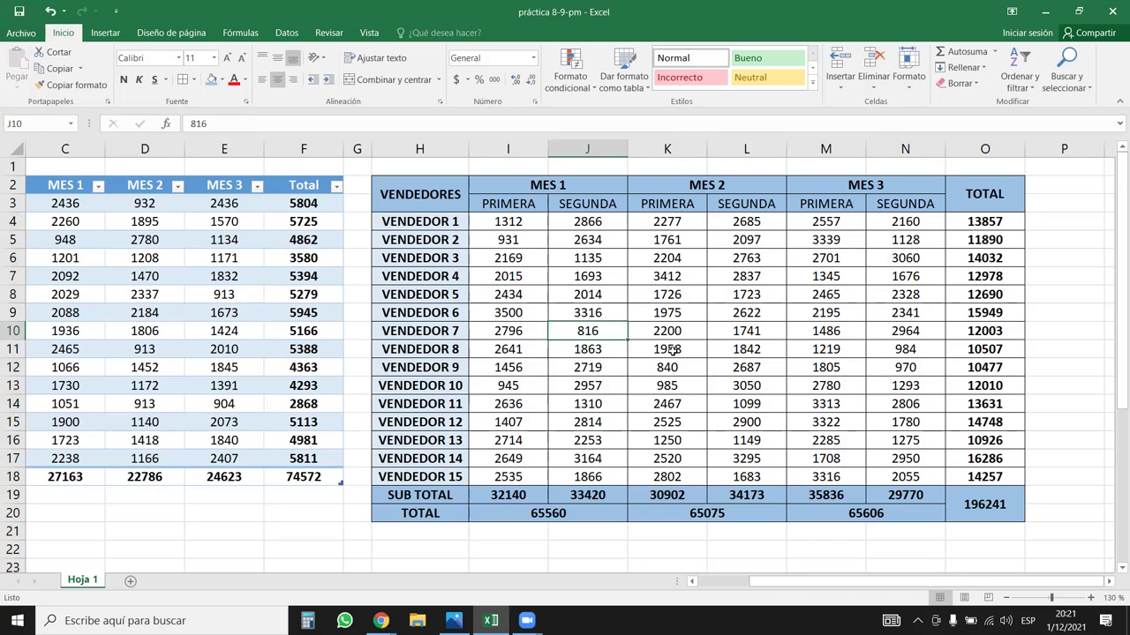
{"action": "left_click", "coordinate": [590, 403]}
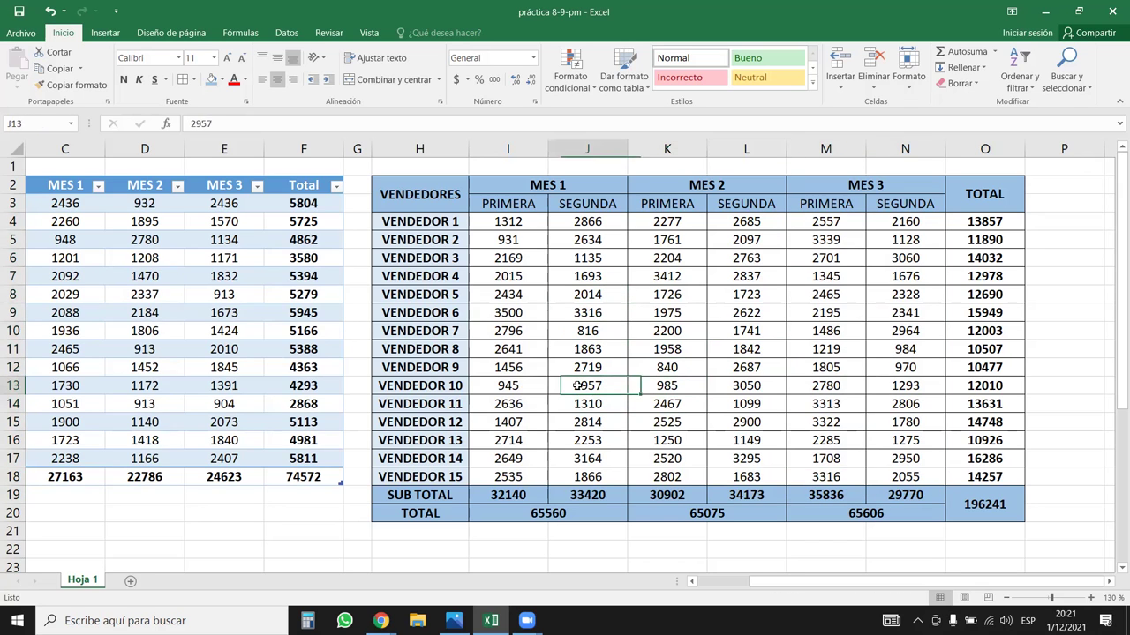
{"action": "left_click_drag", "start_coordinate": [499, 222], "coordinate": [584, 477]}
{"action": "left_click_drag", "start_coordinate": [667, 221], "coordinate": [744, 477]}
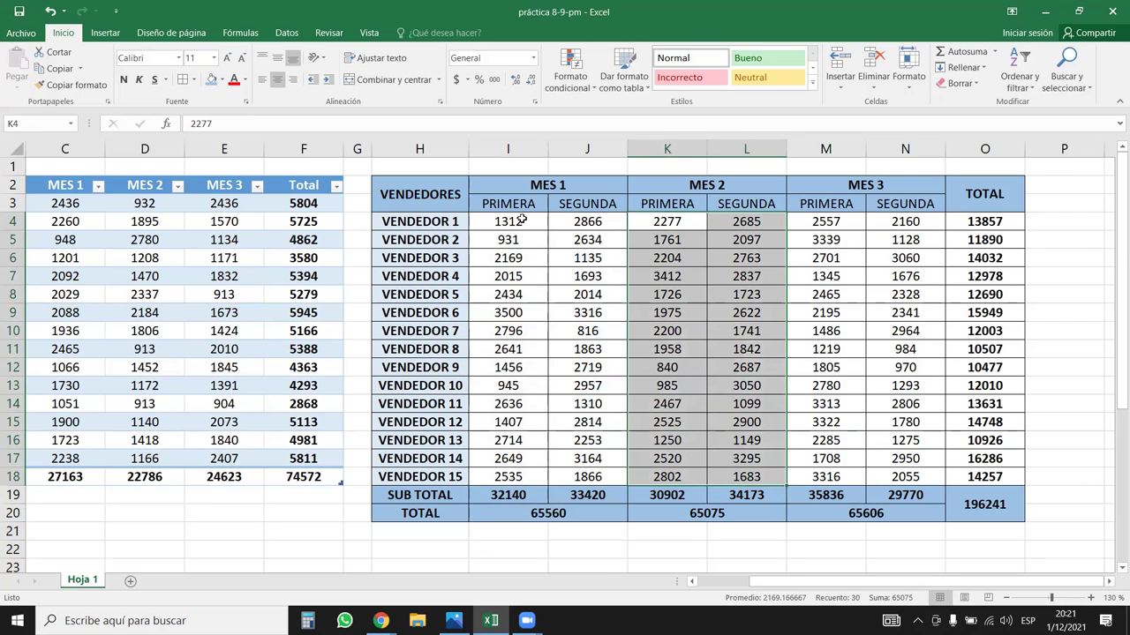
{"action": "left_click_drag", "start_coordinate": [521, 222], "coordinate": [582, 476]}
{"action": "left_click_drag", "start_coordinate": [667, 221], "coordinate": [746, 403]}
{"action": "left_click_drag", "start_coordinate": [825, 228], "coordinate": [904, 477]}
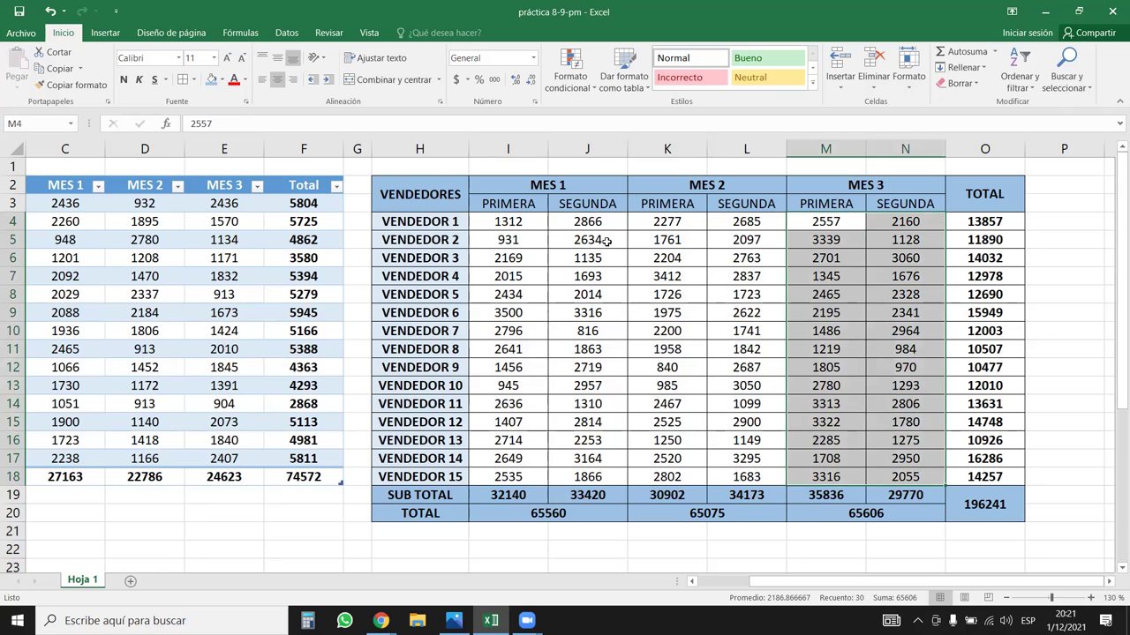
{"action": "left_click_drag", "start_coordinate": [167, 221], "coordinate": [247, 260]}
{"action": "left_click", "coordinate": [257, 262]}
{"action": "left_click_drag", "start_coordinate": [204, 291], "coordinate": [283, 318]}
{"action": "left_click", "coordinate": [216, 332]}
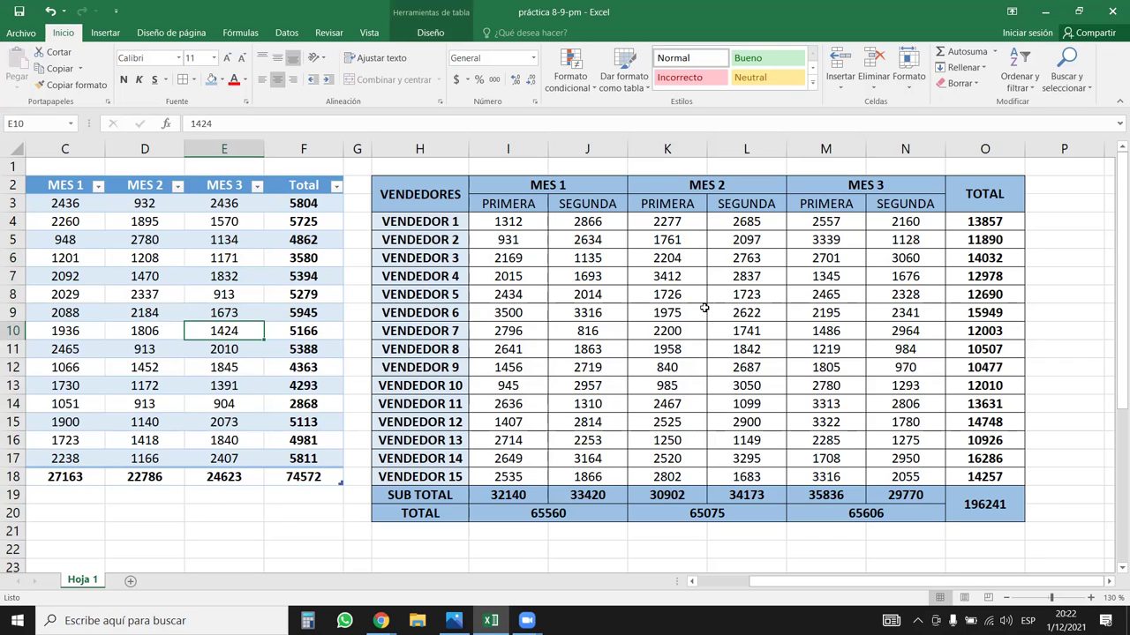
- Fill the MES 2 sales values K4:L18 with the lightest orange theme colour
{"action": "left_click_drag", "start_coordinate": [675, 226], "coordinate": [746, 476]}
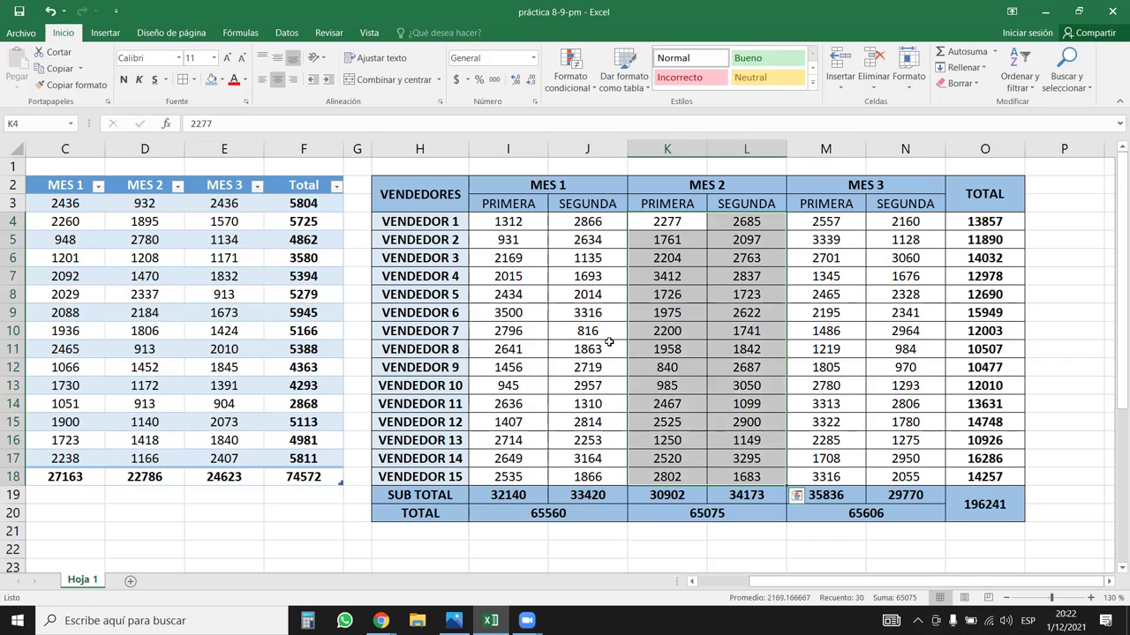
{"action": "left_click", "coordinate": [223, 79]}
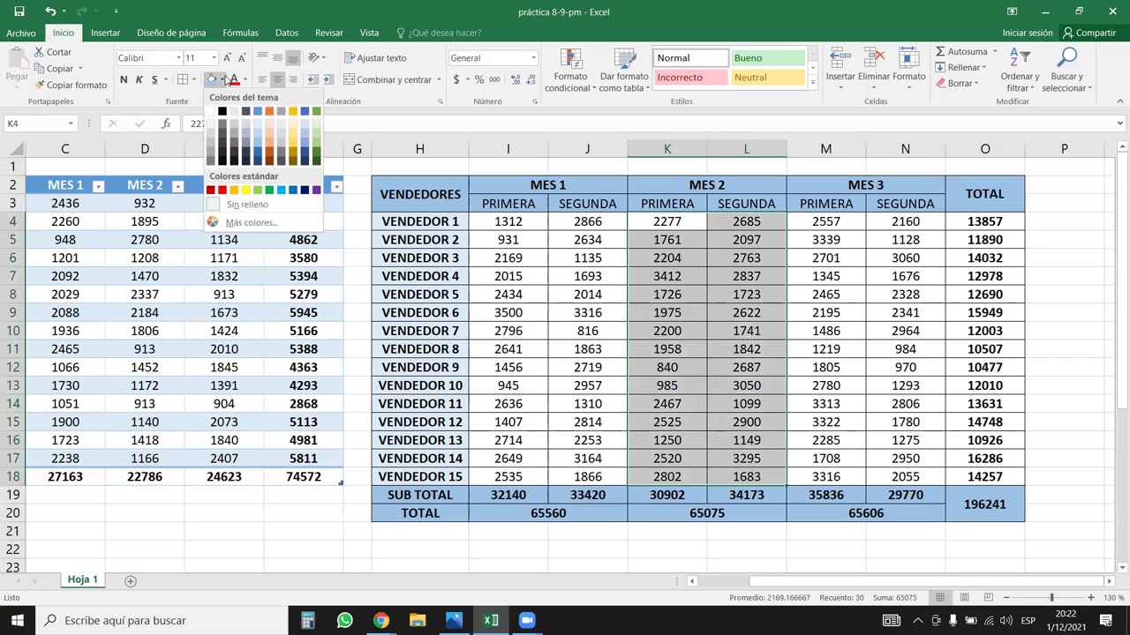
{"action": "left_click", "coordinate": [270, 124]}
- Insert two new columns before the TOTAL column of the seller range
{"action": "left_click_drag", "start_coordinate": [985, 223], "coordinate": [982, 477]}
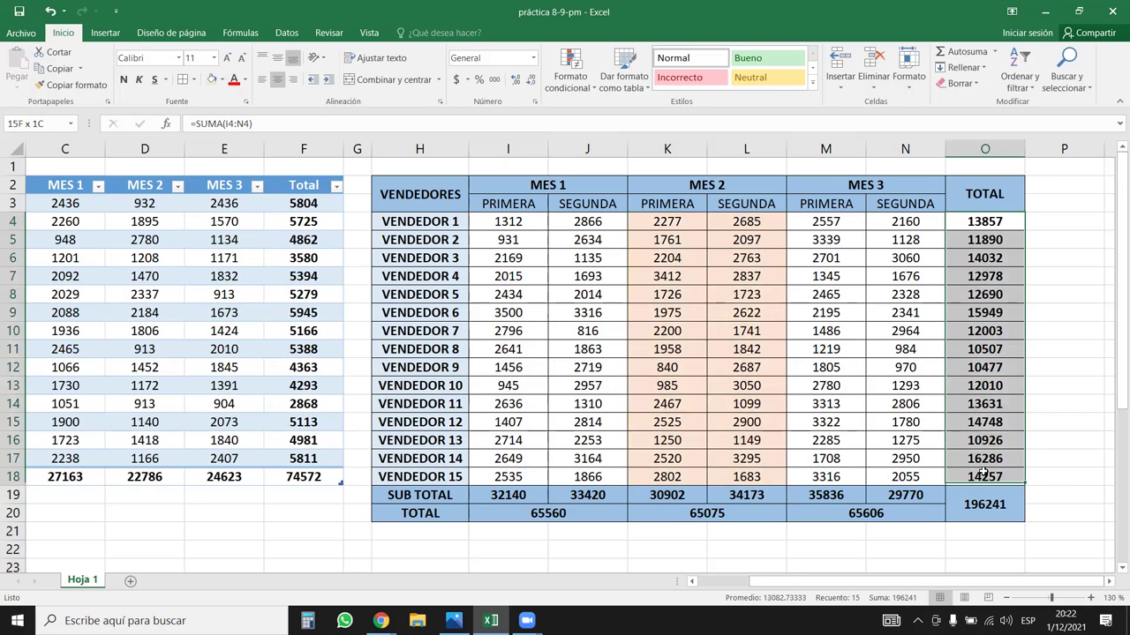
{"action": "left_click", "coordinate": [972, 150]}
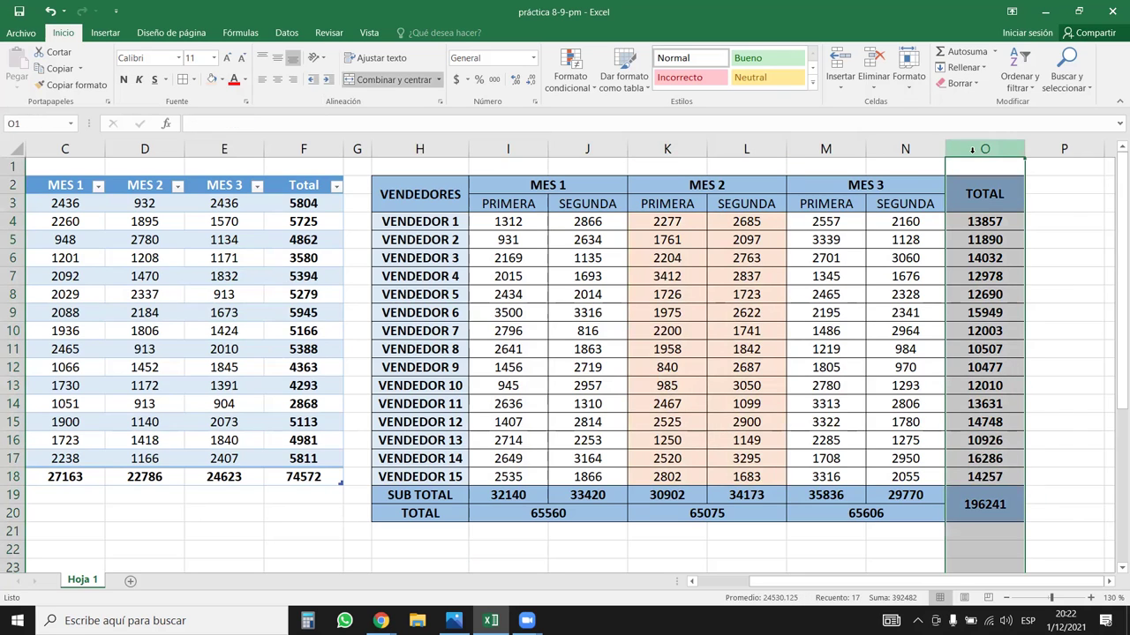
{"action": "key", "text": "ctrl+plus"}
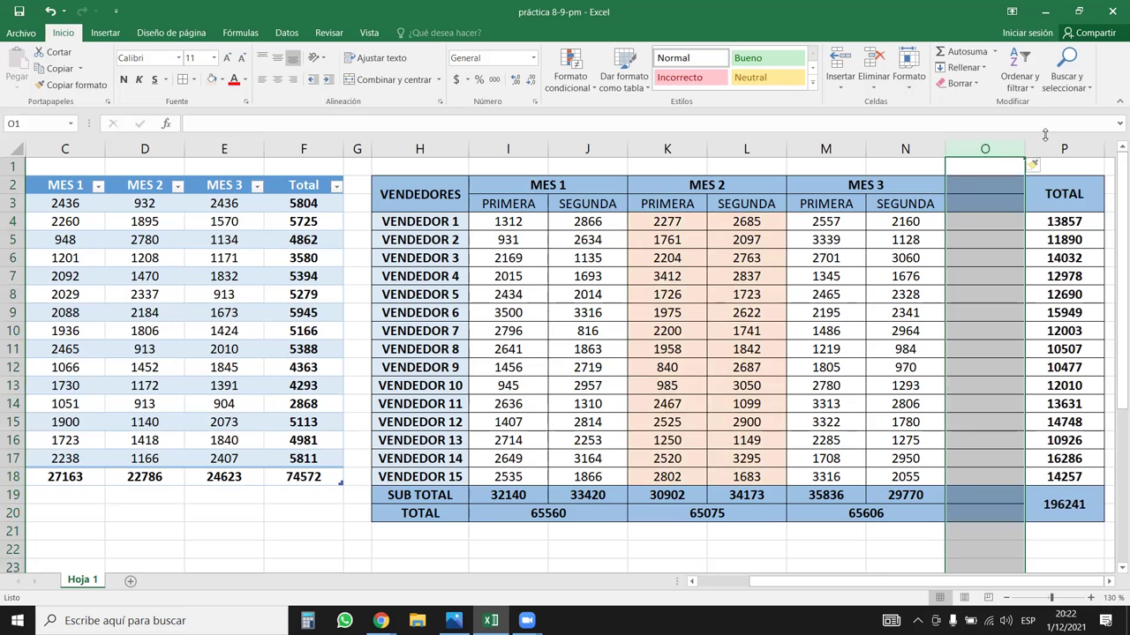
- Copy the MES 3 block M2:N19 into the new columns starting at O2
{"action": "left_click_drag", "start_coordinate": [869, 183], "coordinate": [869, 496]}
{"action": "key", "text": "ctrl+c"}
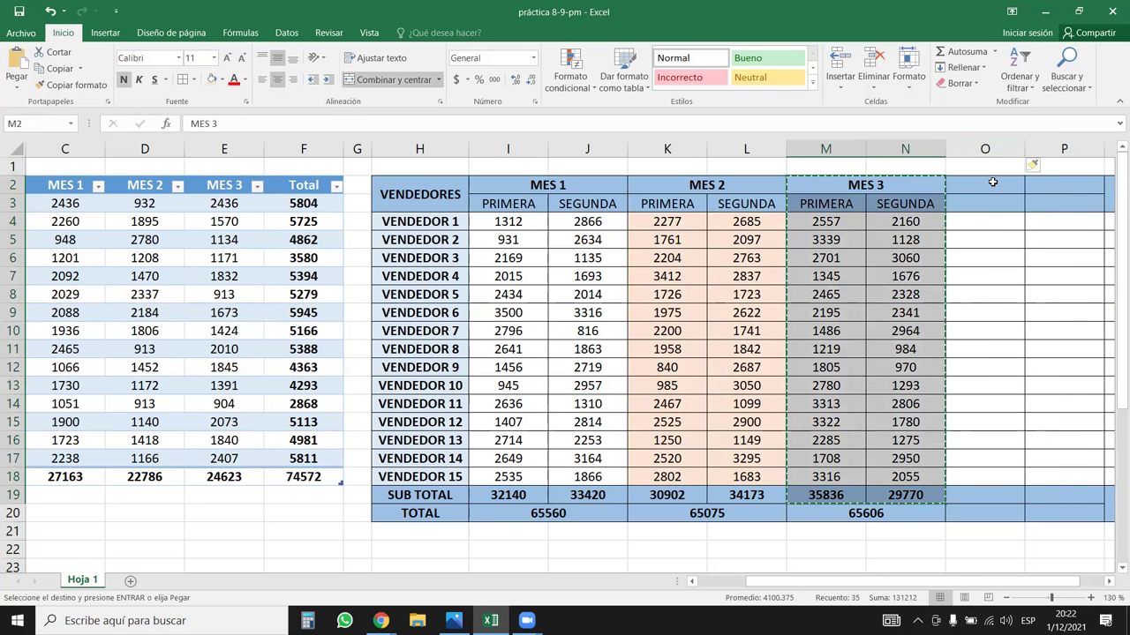
{"action": "left_click", "coordinate": [995, 187]}
{"action": "key", "text": "ctrl+v"}
{"action": "left_click_drag", "start_coordinate": [986, 582], "coordinate": [1010, 583]}
{"action": "left_click", "coordinate": [984, 338]}
- Fill the copied sales values O4:P18 with the same light orange as MES 2
{"action": "left_click_drag", "start_coordinate": [587, 221], "coordinate": [678, 479]}
{"action": "left_click_drag", "start_coordinate": [957, 476], "coordinate": [984, 477]}
{"action": "left_click", "coordinate": [667, 276]}
{"action": "left_click", "coordinate": [212, 78]}
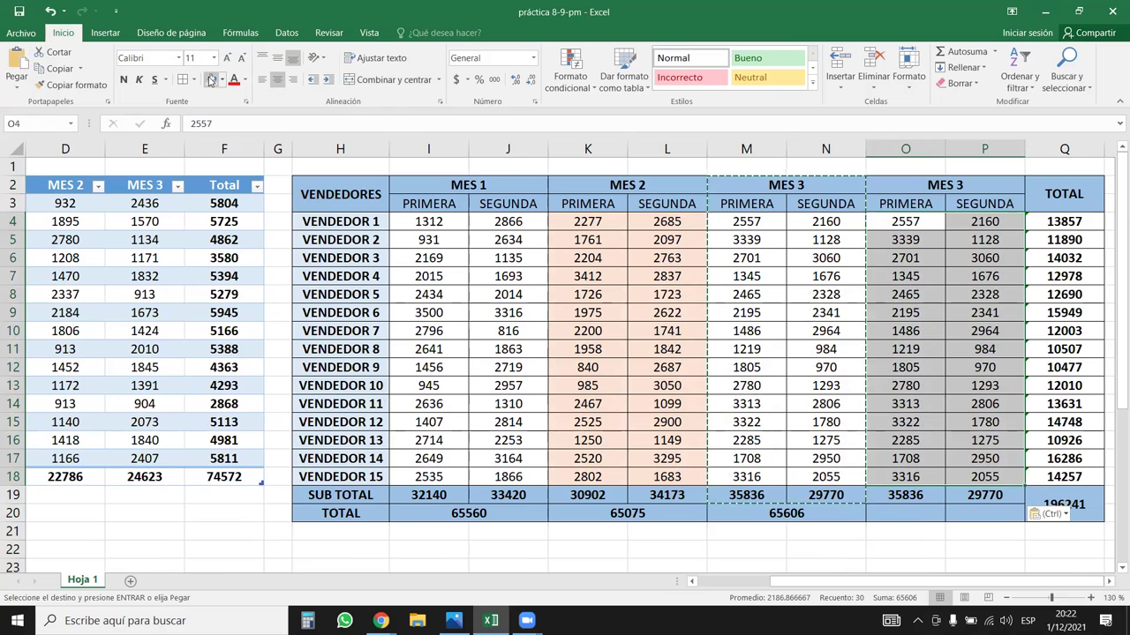
{"action": "left_click", "coordinate": [907, 404]}
{"action": "left_click", "coordinate": [752, 347]}
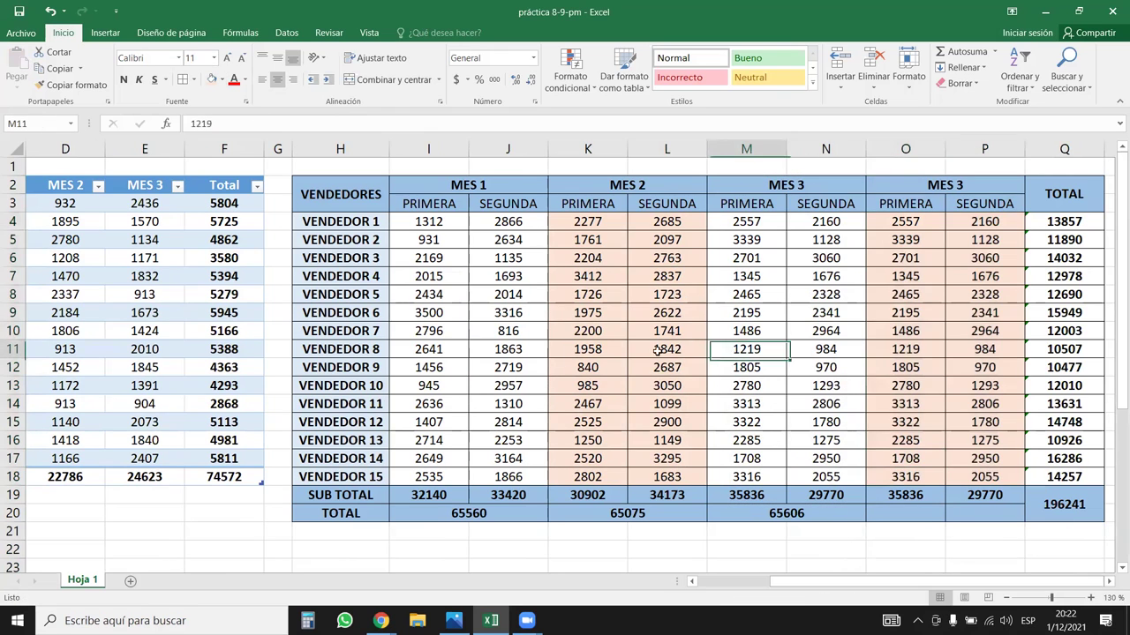
- Extend the VENDEDOR 1 total in Q4 to cover the added month with =SUMA(I4:P4)
{"action": "left_click", "coordinate": [428, 294]}
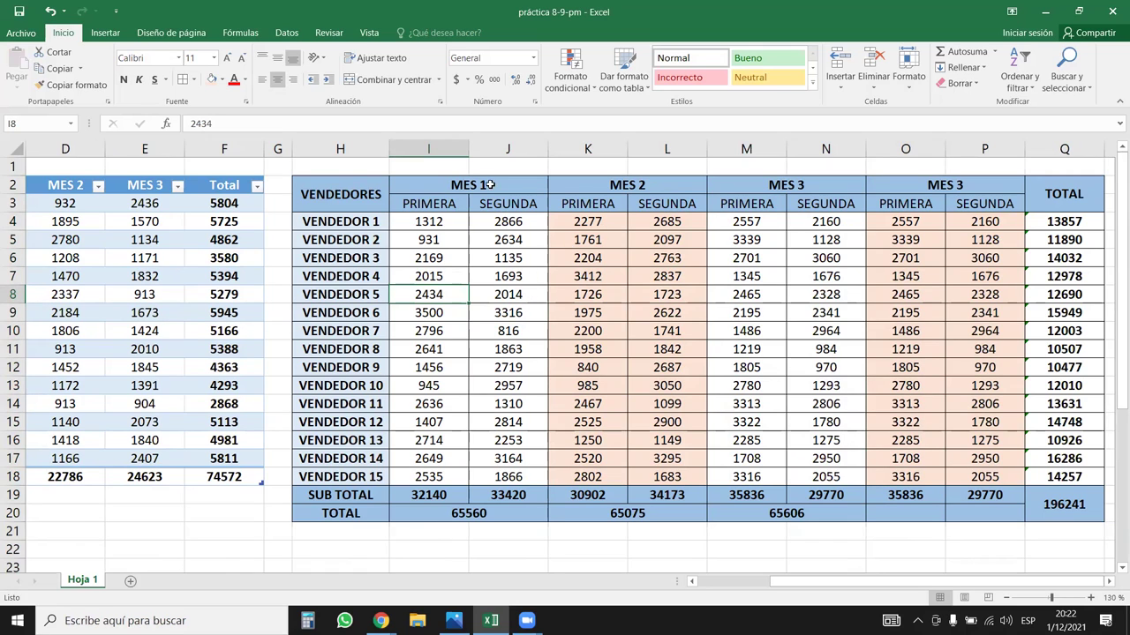
{"action": "left_click", "coordinate": [1075, 222]}
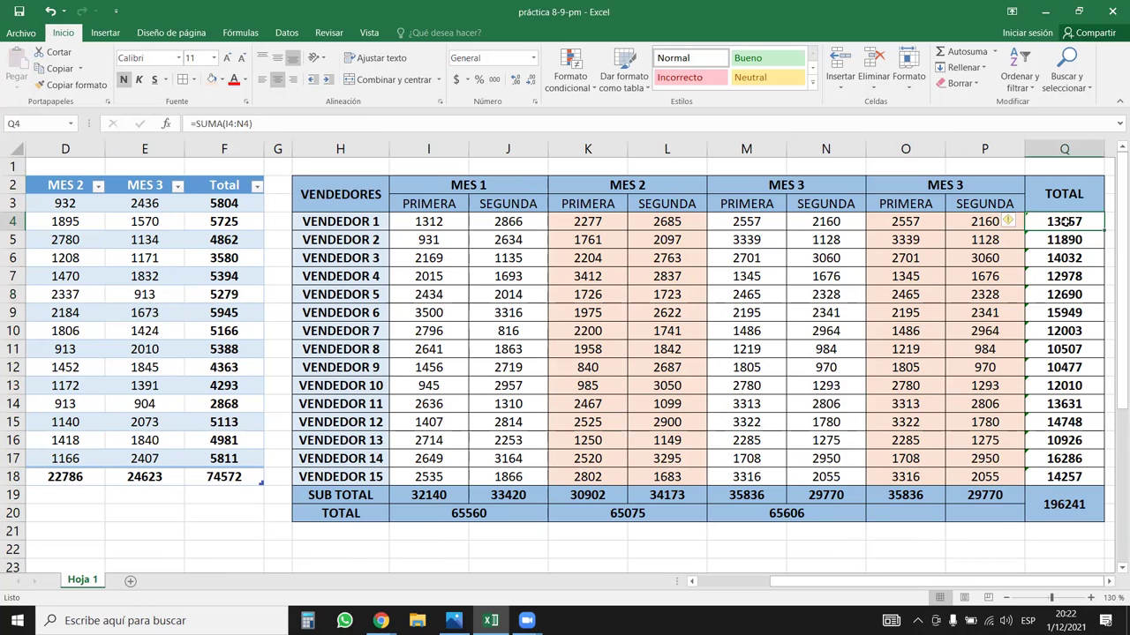
{"action": "double_click", "coordinate": [1065, 222]}
{"action": "left_click_drag", "start_coordinate": [865, 231], "coordinate": [1004, 231]}
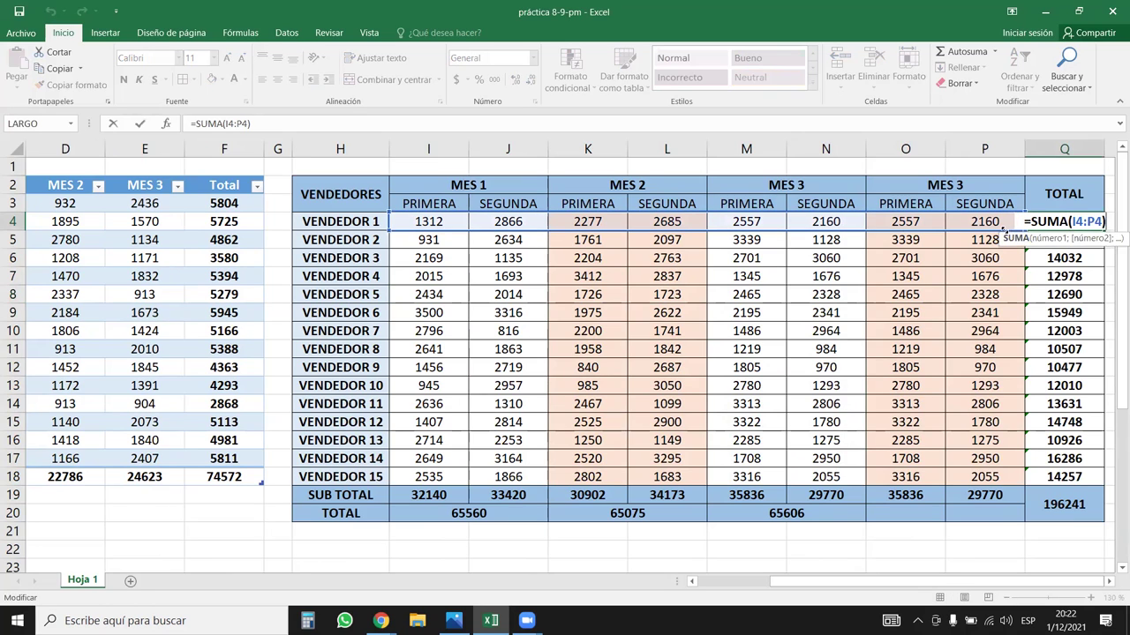
{"action": "key", "text": "Return"}
- Copy the Q4 total formula down through Q18 and check the grand total formula in Q19
{"action": "left_click", "coordinate": [1053, 222]}
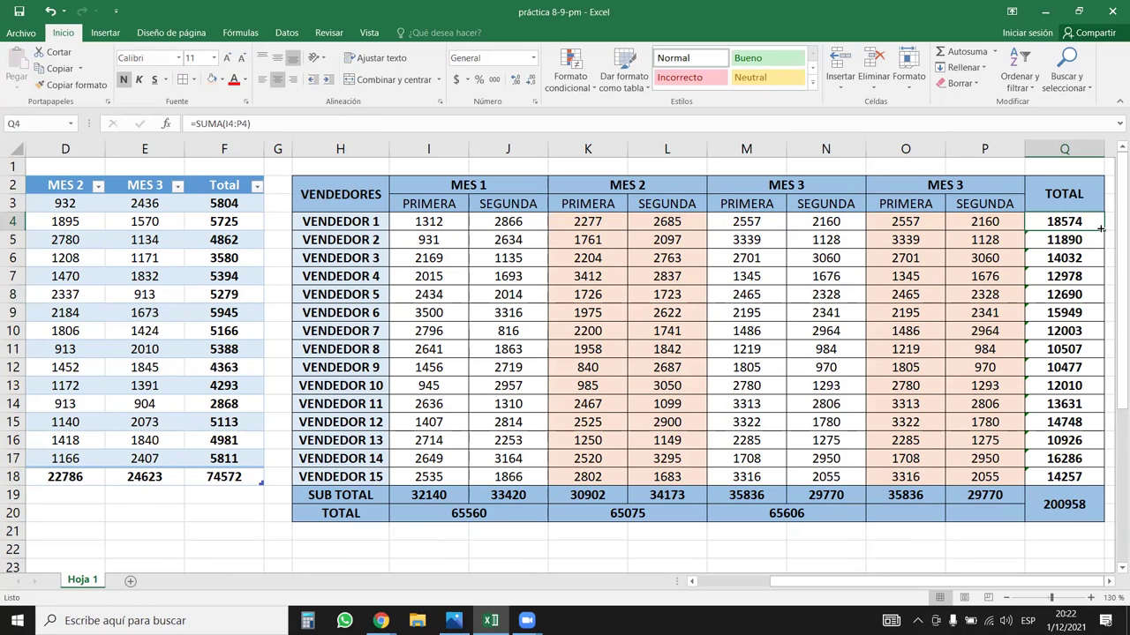
{"action": "double_click", "coordinate": [1103, 230]}
{"action": "left_click", "coordinate": [568, 350]}
{"action": "left_click", "coordinate": [985, 239]}
{"action": "left_click", "coordinate": [1064, 222]}
{"action": "left_click_drag", "start_coordinate": [1101, 230], "coordinate": [1101, 484]}
{"action": "double_click", "coordinate": [1055, 508]}
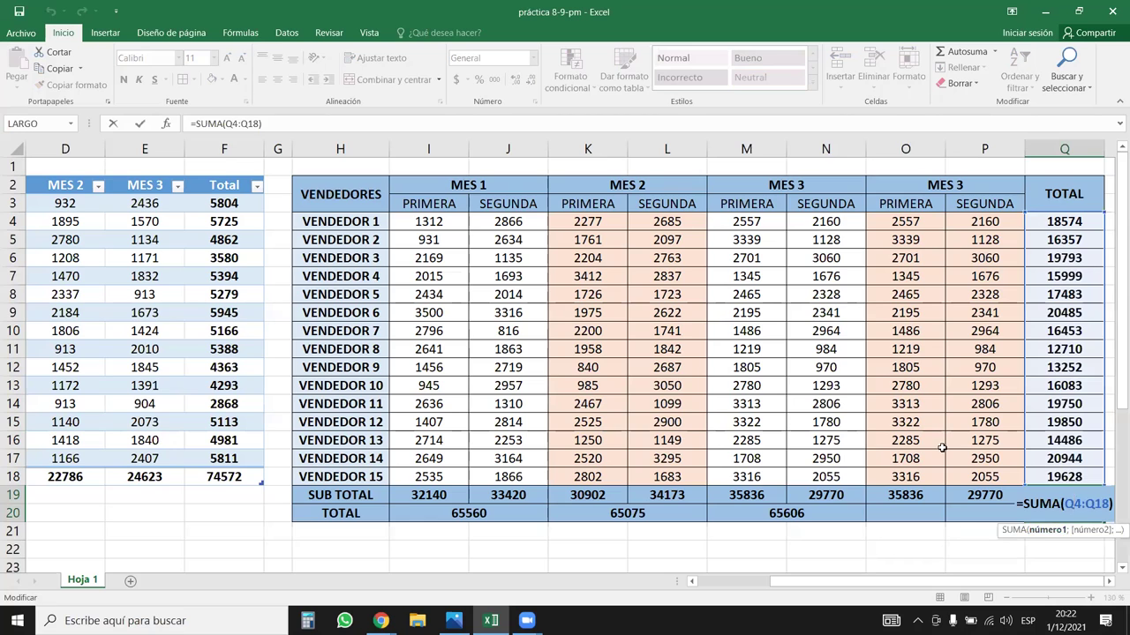
{"action": "left_click", "coordinate": [904, 440]}
{"action": "left_click", "coordinate": [664, 257]}
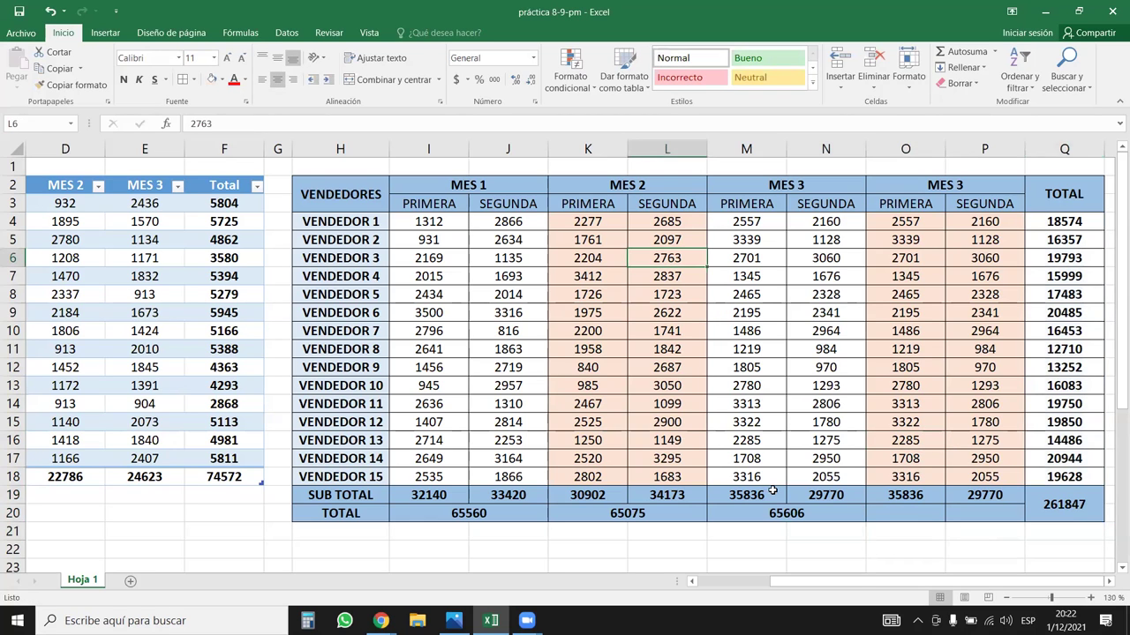
- Change the copied month header in O2 to MES 4
{"action": "left_click_drag", "start_coordinate": [877, 589], "coordinate": [876, 589]}
{"action": "scroll", "coordinate": [791, 325], "scroll_direction": "down", "scroll_amount": 1, "text": "ctrl"}
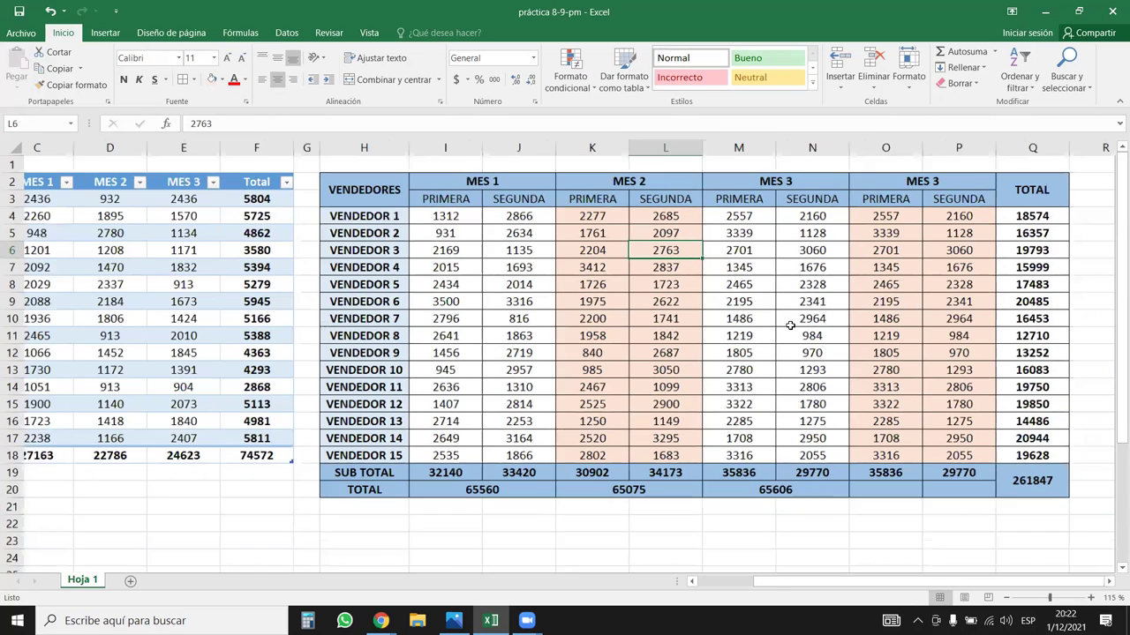
{"action": "double_click", "coordinate": [915, 179]}
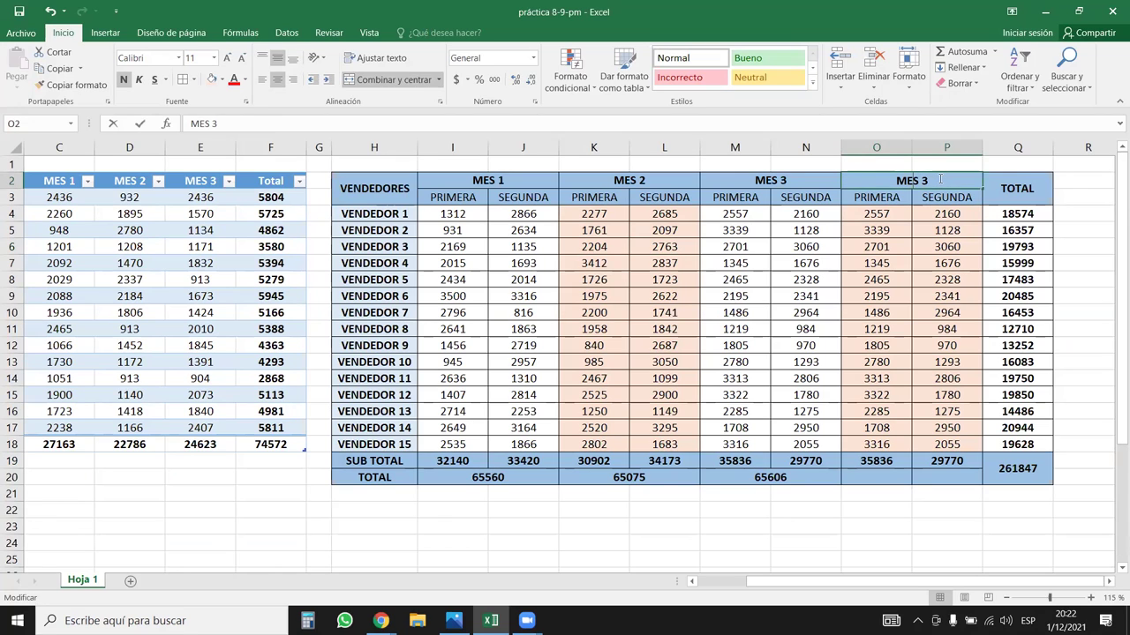
{"action": "key", "text": "BackSpace"}
{"action": "type", "text": "4"}
{"action": "key", "text": "Return"}
{"action": "left_click", "coordinate": [895, 295]}
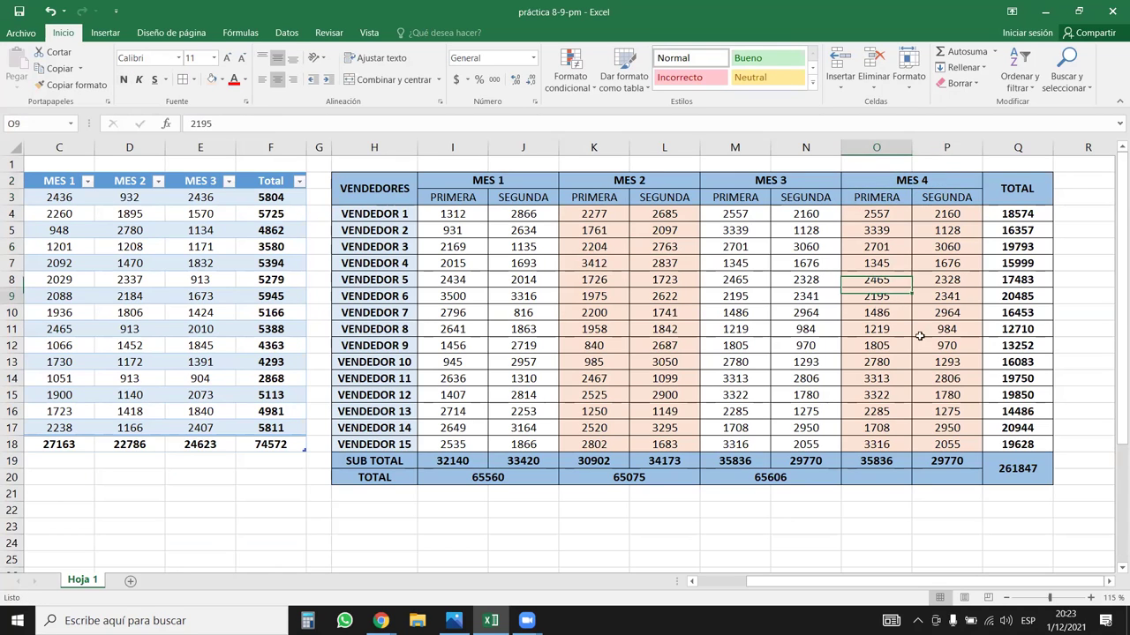
- Copy the merged MES 3 total formula in row 20 across to the MES 4 columns O20:P20
{"action": "left_click", "coordinate": [856, 527]}
{"action": "left_click", "coordinate": [804, 478]}
{"action": "left_click_drag", "start_coordinate": [840, 485], "coordinate": [944, 487]}
{"action": "left_click", "coordinate": [921, 528]}
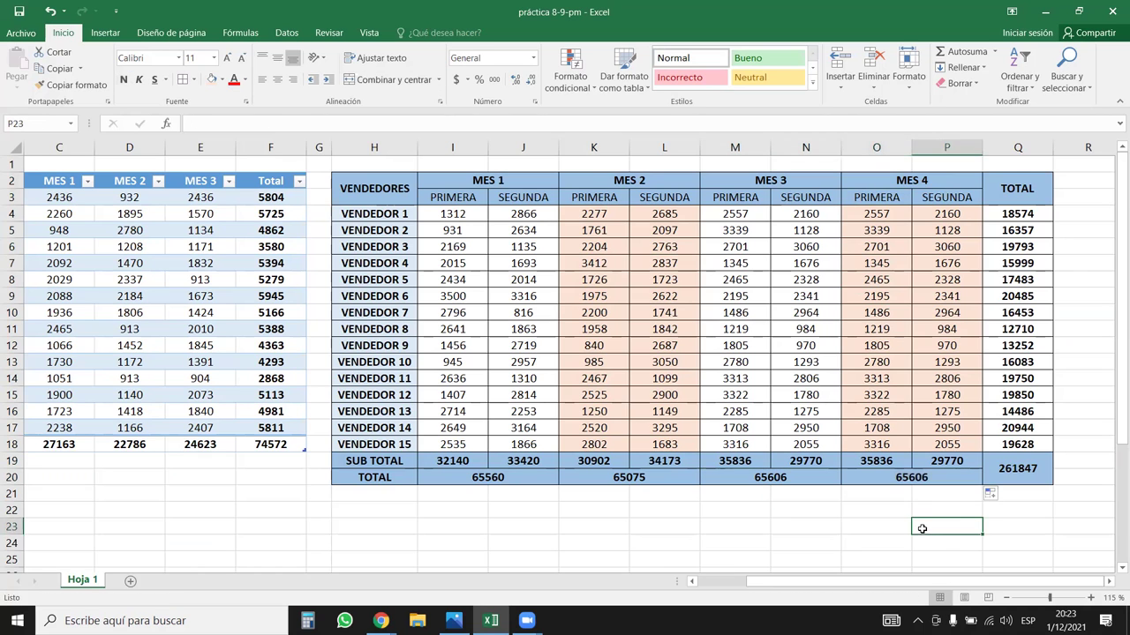
- Review the whole formatted range H2:Q20 and the body of the first sales table B3:F17
{"action": "left_click", "coordinate": [808, 336]}
{"action": "left_click", "coordinate": [663, 329]}
{"action": "left_click_drag", "start_coordinate": [400, 199], "coordinate": [1038, 466]}
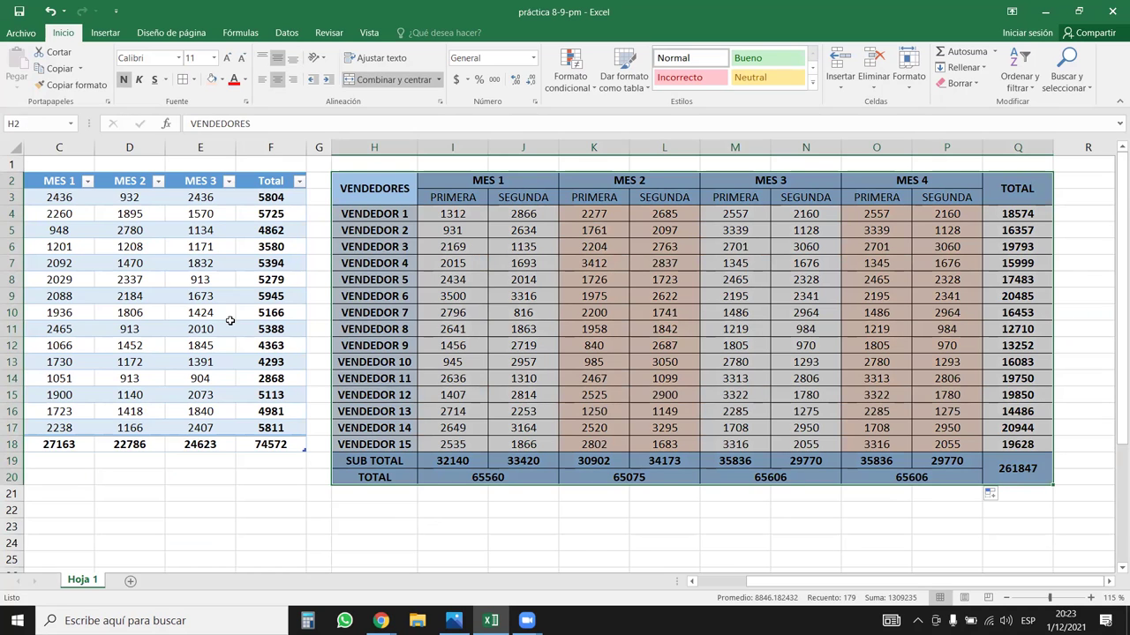
{"action": "left_click_drag", "start_coordinate": [260, 202], "coordinate": [125, 330]}
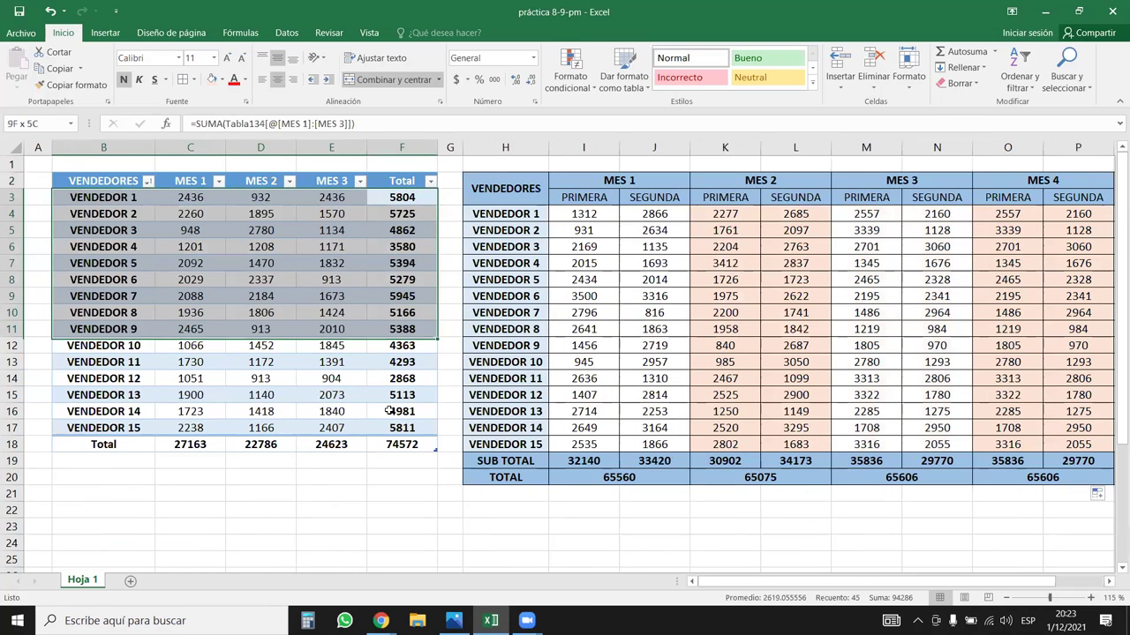
{"action": "left_click_drag", "start_coordinate": [389, 411], "coordinate": [399, 427]}
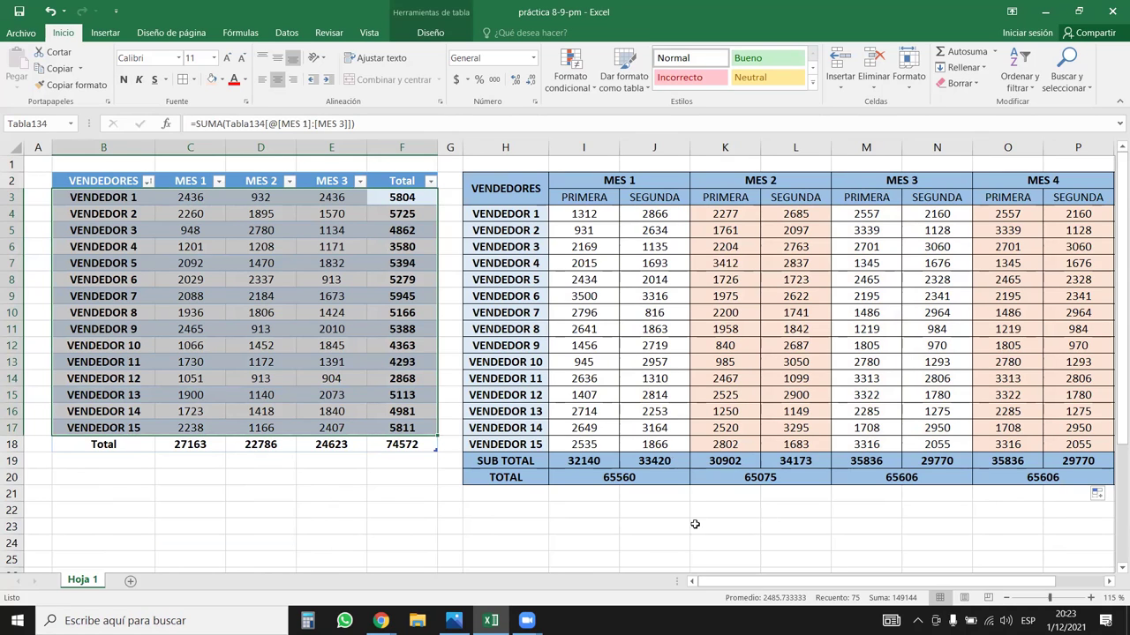
- Compare the first sales table B2:F18 with the formatted seller range H2:Q20
{"action": "left_click", "coordinate": [230, 243]}
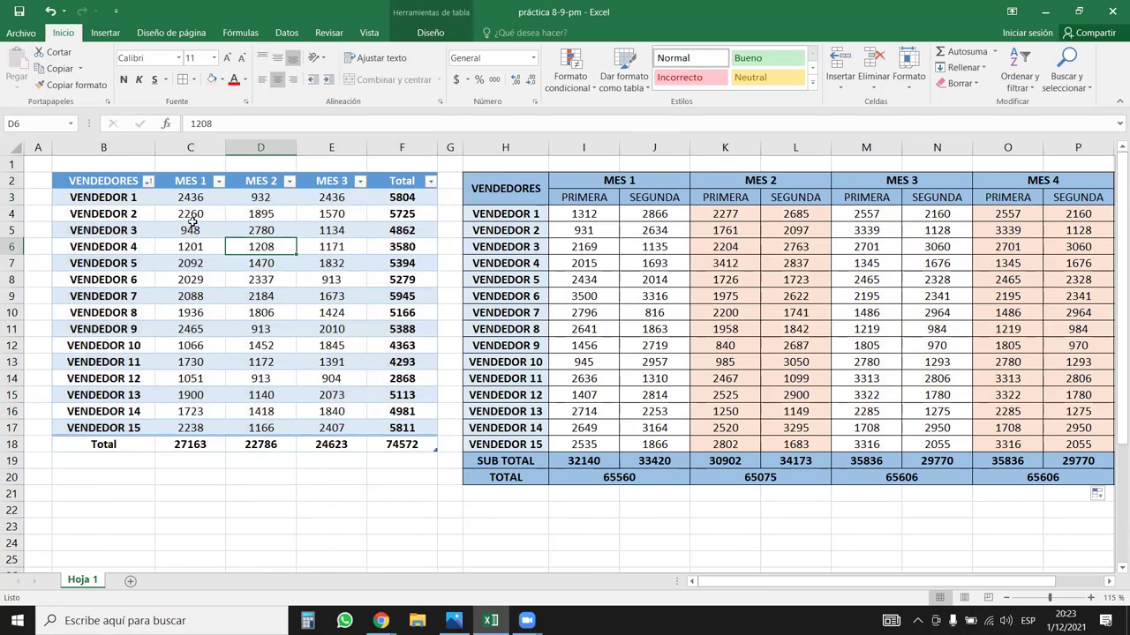
{"action": "left_click_drag", "start_coordinate": [89, 180], "coordinate": [415, 444]}
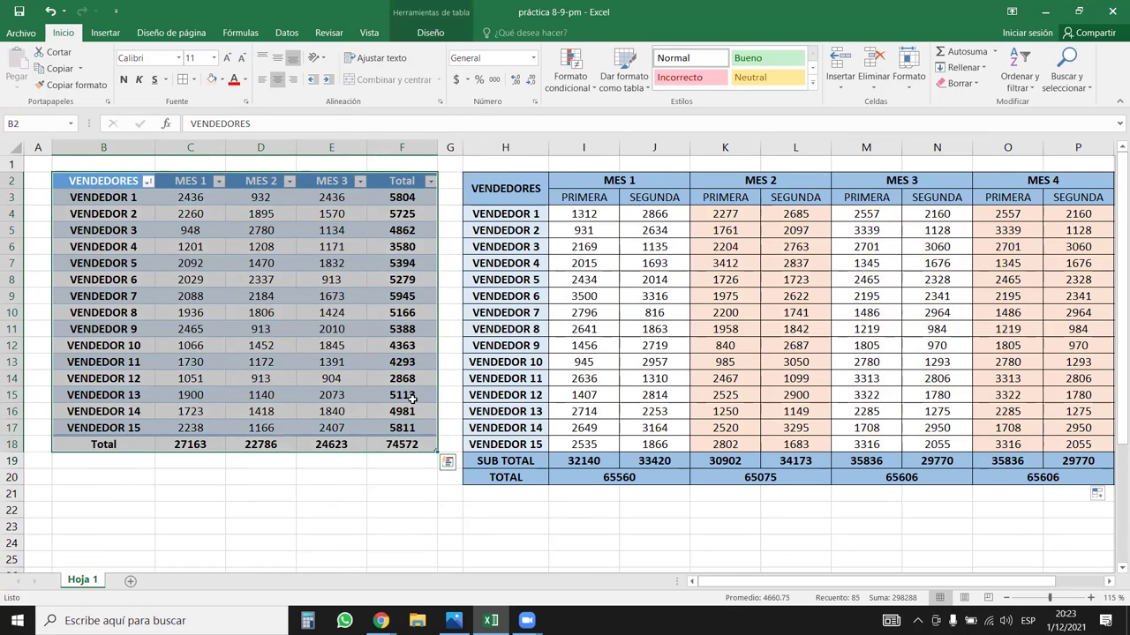
{"action": "left_click", "coordinate": [305, 295]}
{"action": "left_click", "coordinate": [695, 282]}
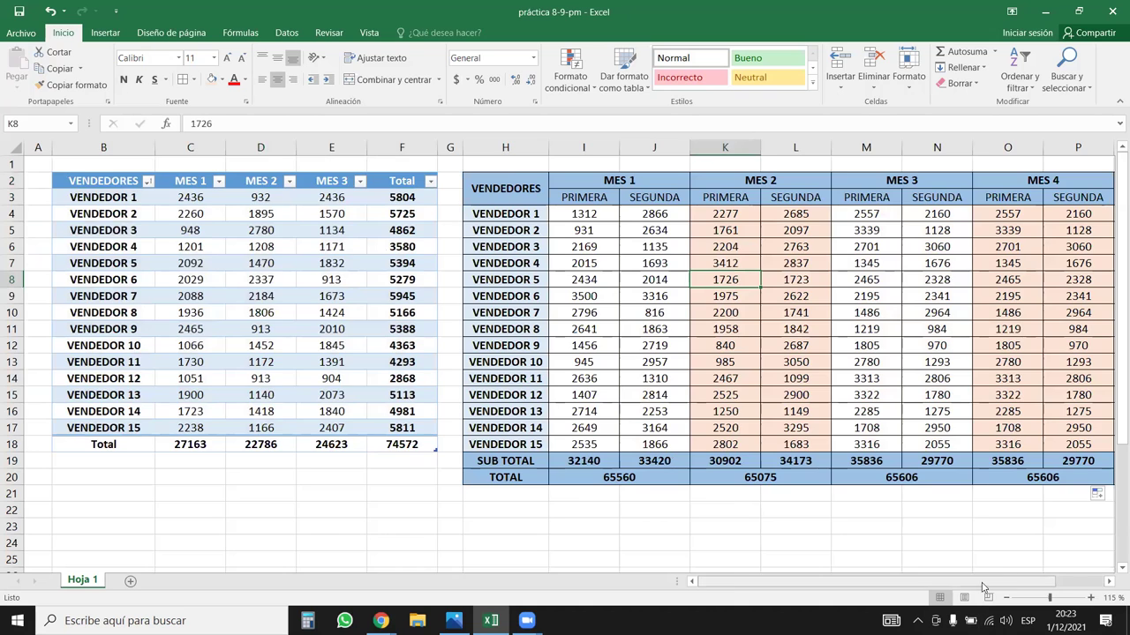
{"action": "left_click_drag", "start_coordinate": [991, 582], "coordinate": [1039, 588]}
{"action": "left_click_drag", "start_coordinate": [374, 186], "coordinate": [765, 309]}
{"action": "mouse_move", "coordinate": [1055, 506]}
{"action": "left_mouse_down"}
{"action": "mouse_move", "coordinate": [995, 466]}
{"action": "mouse_move", "coordinate": [1011, 465]}
{"action": "left_mouse_up"}
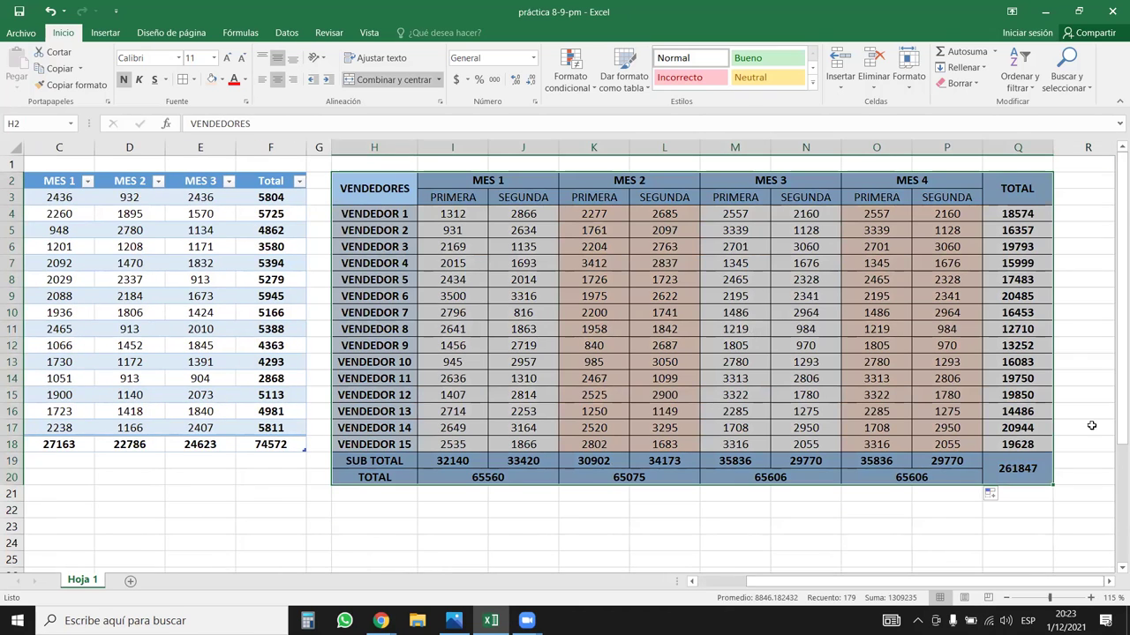
{"action": "left_click", "coordinate": [960, 525]}
{"action": "left_click", "coordinate": [611, 258]}
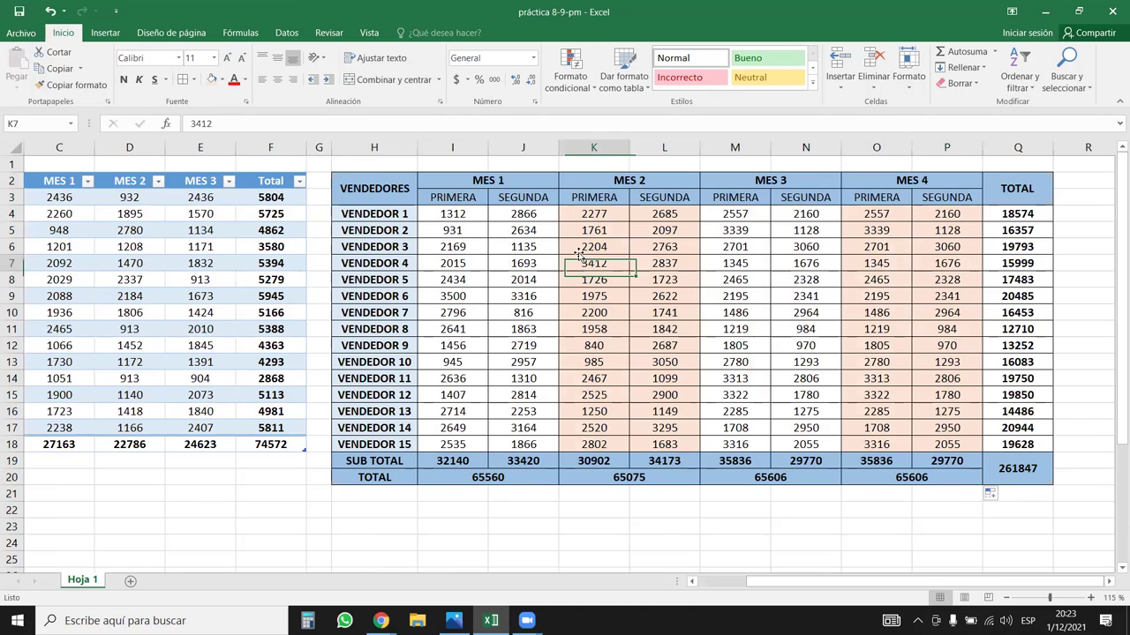
- Check whether Merge & Center is available for the range H2:Q20 and for cells C5:E8 of the first table
{"action": "left_click_drag", "start_coordinate": [376, 184], "coordinate": [1013, 475]}
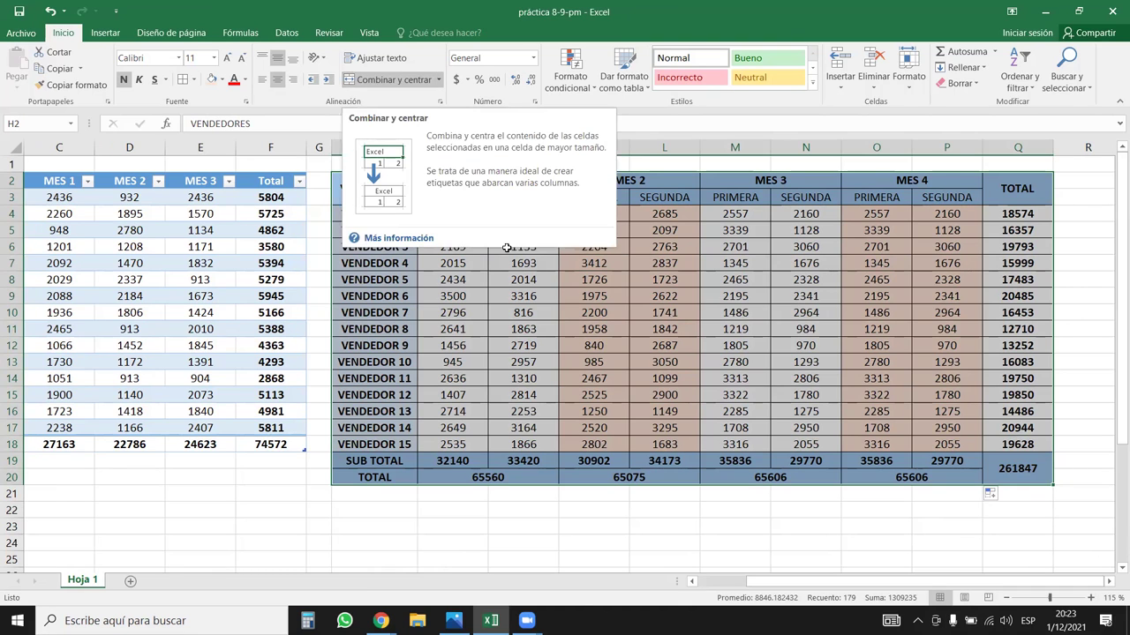
{"action": "left_click", "coordinate": [675, 318]}
{"action": "left_click", "coordinate": [168, 276]}
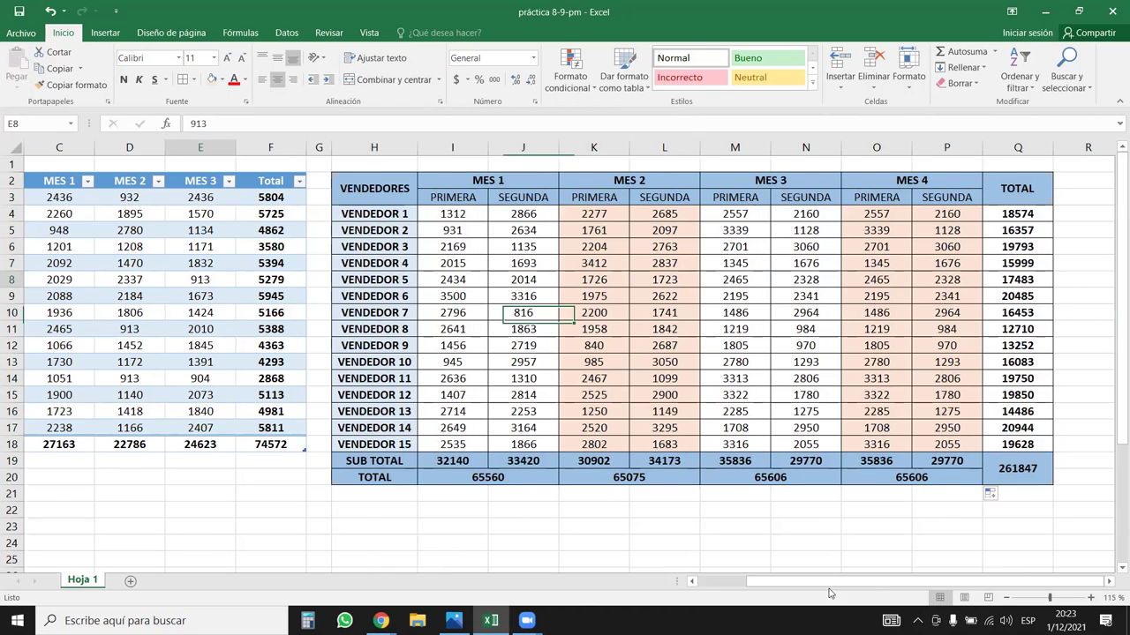
{"action": "scroll", "coordinate": [618, 353], "scroll_direction": "left", "scroll_amount": 2}
{"action": "left_click_drag", "start_coordinate": [411, 178], "coordinate": [133, 439]}
{"action": "left_click", "coordinate": [191, 327]}
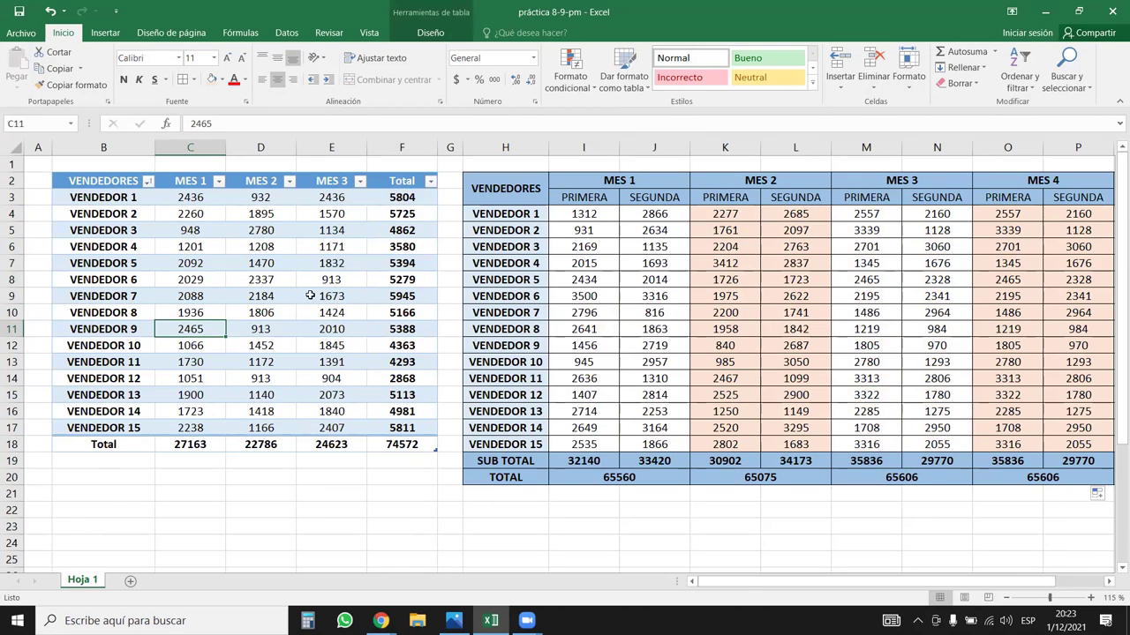
{"action": "left_click_drag", "start_coordinate": [190, 230], "coordinate": [345, 281]}
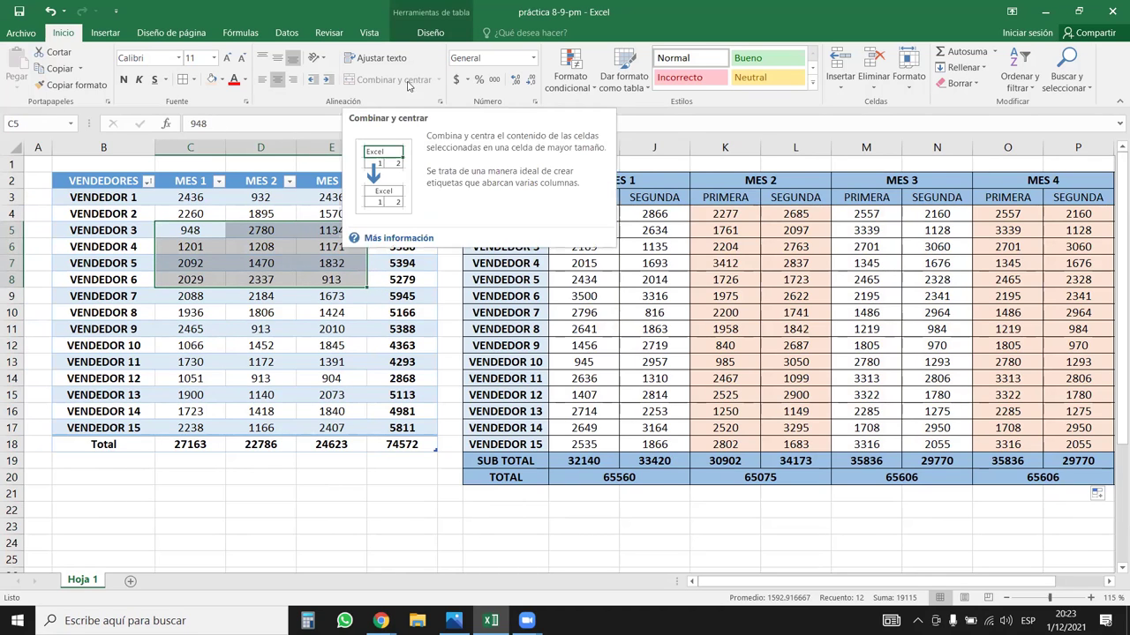
- Examine Merge & Center availability for the first table's month headers, seller names B5:B8, body cells and total row
{"action": "left_click", "coordinate": [285, 185]}
{"action": "left_click_drag", "start_coordinate": [284, 181], "coordinate": [331, 181]}
{"action": "left_click_drag", "start_coordinate": [344, 262], "coordinate": [424, 265]}
{"action": "key", "text": "Down"}
{"action": "key", "text": "Down"}
{"action": "key", "text": "Down"}
{"action": "left_click_drag", "start_coordinate": [85, 230], "coordinate": [166, 299]}
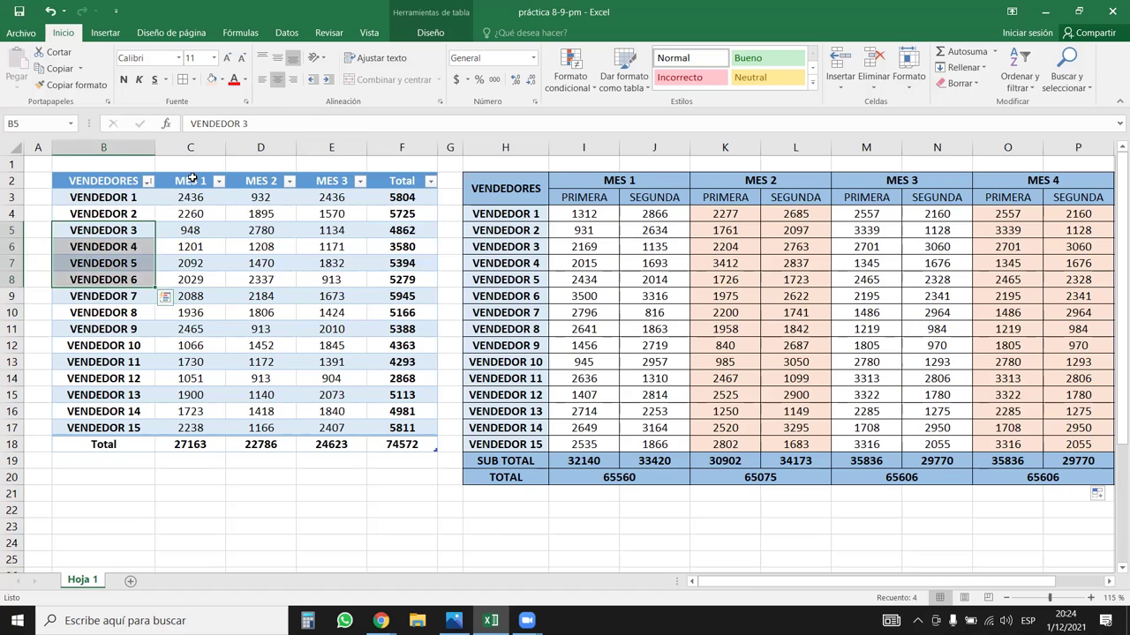
{"action": "left_click", "coordinate": [188, 182]}
{"action": "left_click_drag", "start_coordinate": [192, 444], "coordinate": [266, 444]}
{"action": "left_click", "coordinate": [331, 345]}
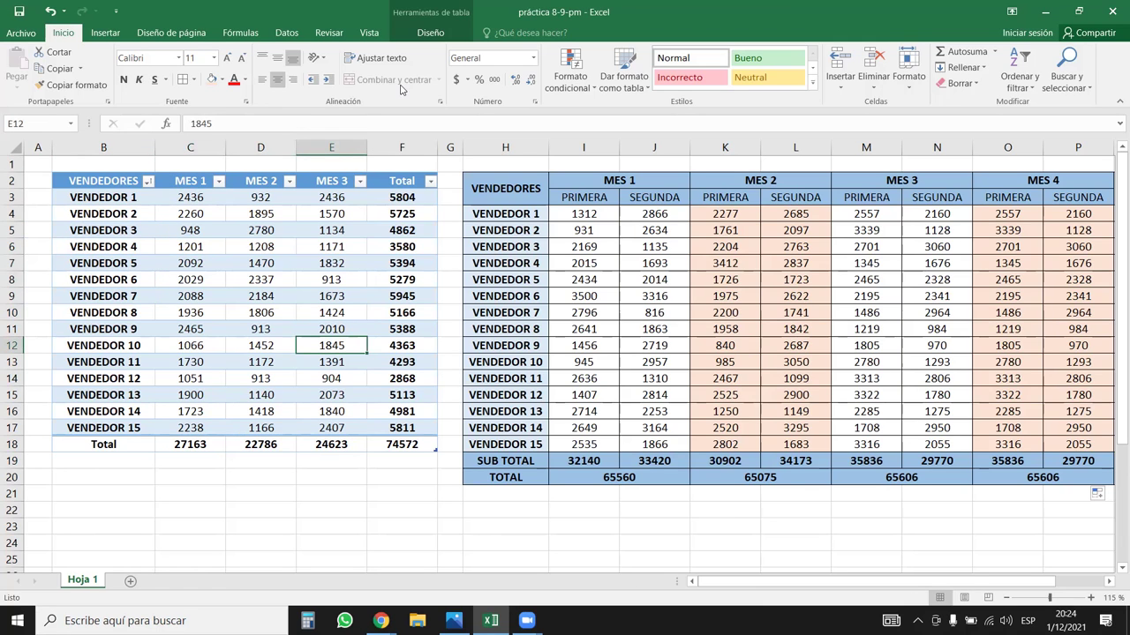
- Review the first table's header row with its filter controls and select the whole table B2:F18
{"action": "left_click", "coordinate": [284, 229]}
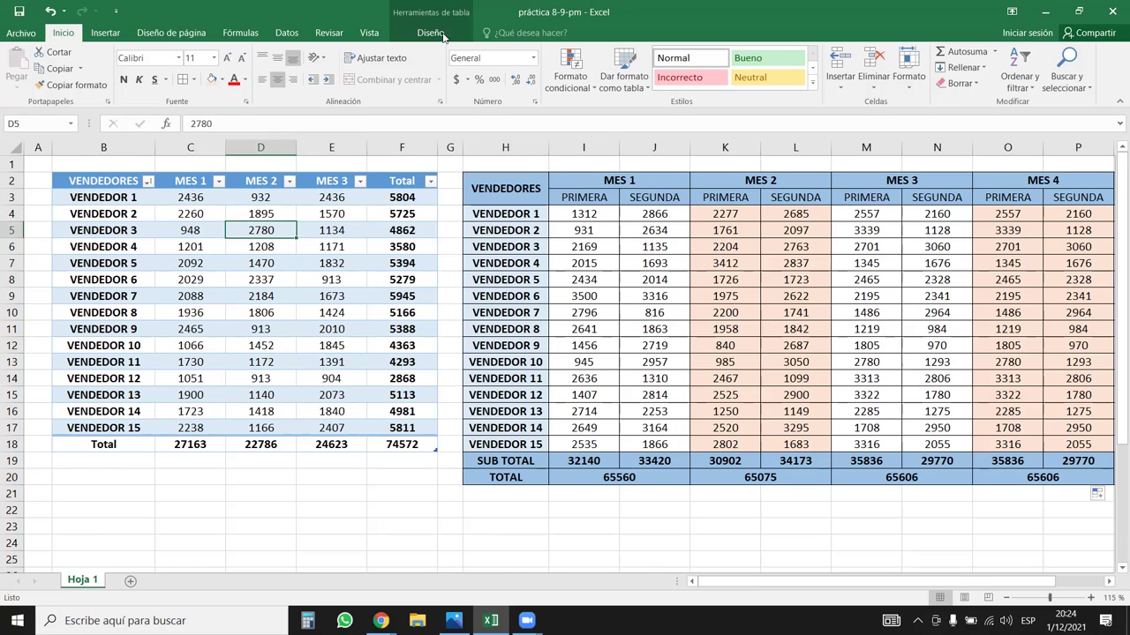
{"action": "left_click", "coordinate": [149, 181]}
{"action": "left_click", "coordinate": [126, 182]}
{"action": "left_click_drag", "start_coordinate": [125, 182], "coordinate": [429, 447]}
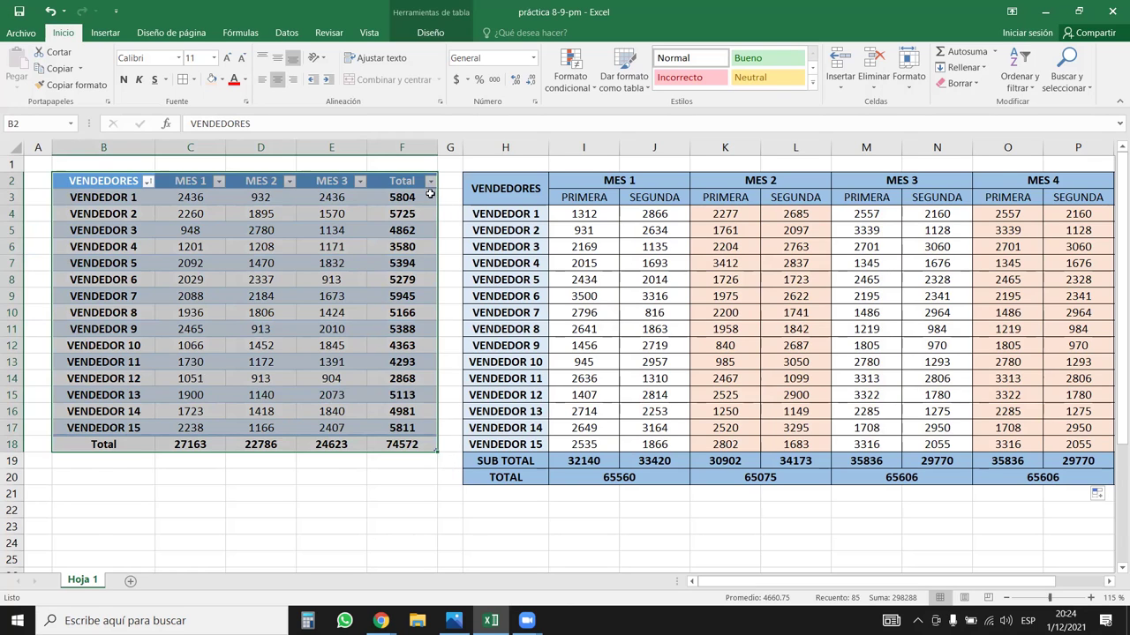
- Select various ranges inside the formatted three-month VENDEDORES table and check whether Merge & Center is available for them
{"action": "left_click", "coordinate": [351, 230]}
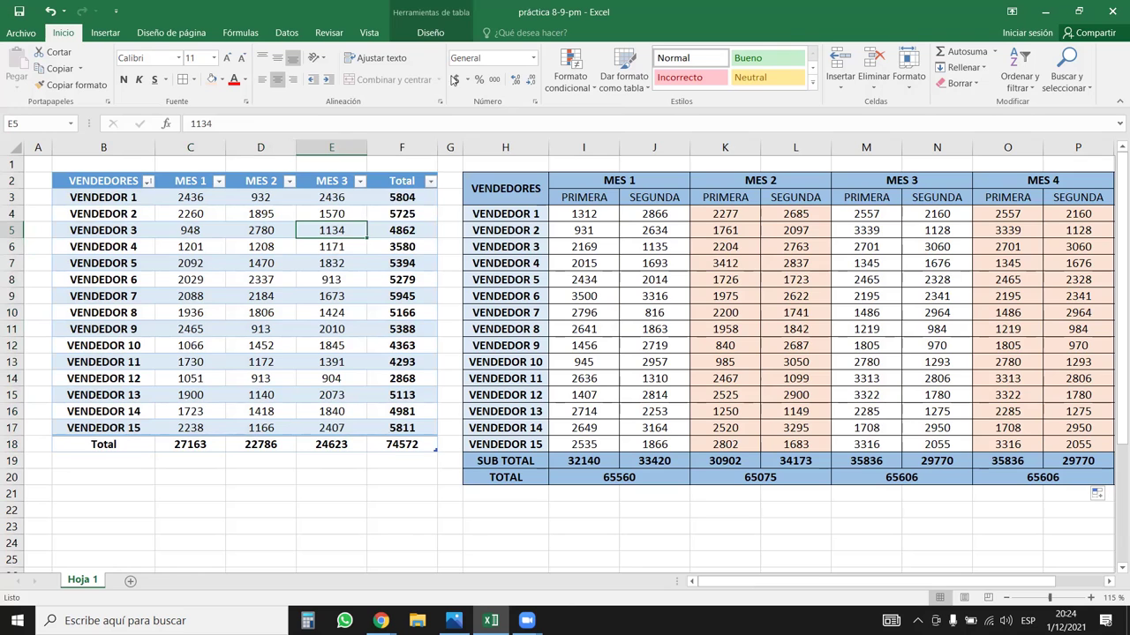
{"action": "left_click", "coordinate": [191, 229]}
{"action": "left_click", "coordinate": [178, 281]}
{"action": "key", "text": "Right"}
{"action": "left_click_drag", "start_coordinate": [82, 181], "coordinate": [406, 445]}
{"action": "left_click", "coordinate": [181, 296]}
{"action": "left_click", "coordinate": [150, 263]}
{"action": "left_click_drag", "start_coordinate": [104, 213], "coordinate": [370, 398]}
{"action": "left_click", "coordinate": [331, 345]}
{"action": "left_click_drag", "start_coordinate": [100, 182], "coordinate": [402, 448]}
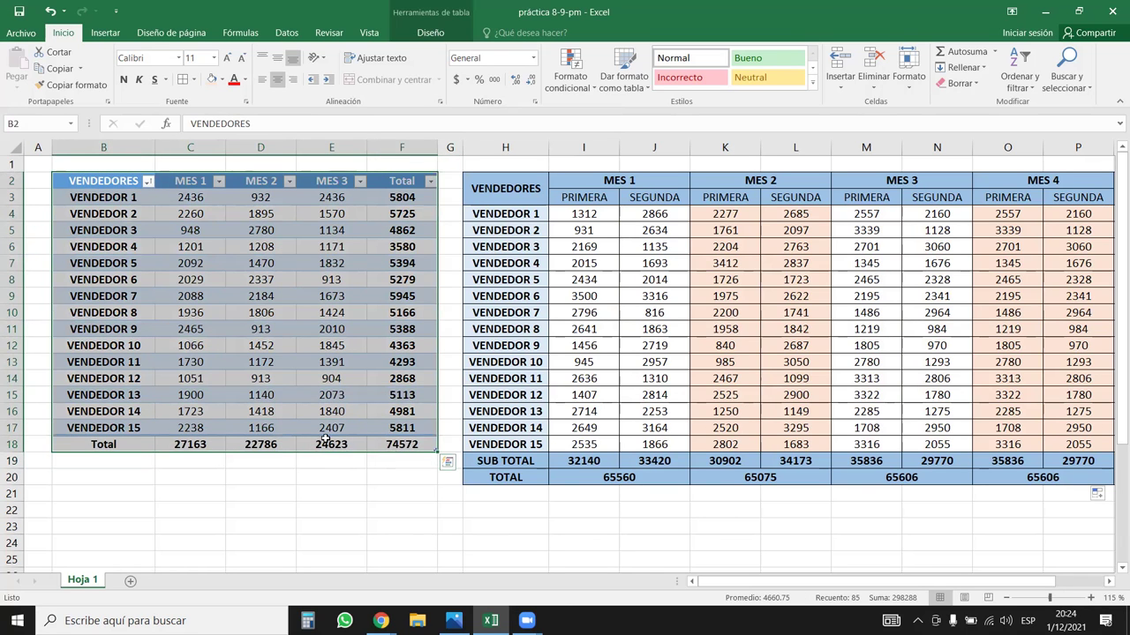
{"action": "left_click_drag", "start_coordinate": [331, 446], "coordinate": [340, 490]}
{"action": "left_click_drag", "start_coordinate": [166, 217], "coordinate": [197, 523]}
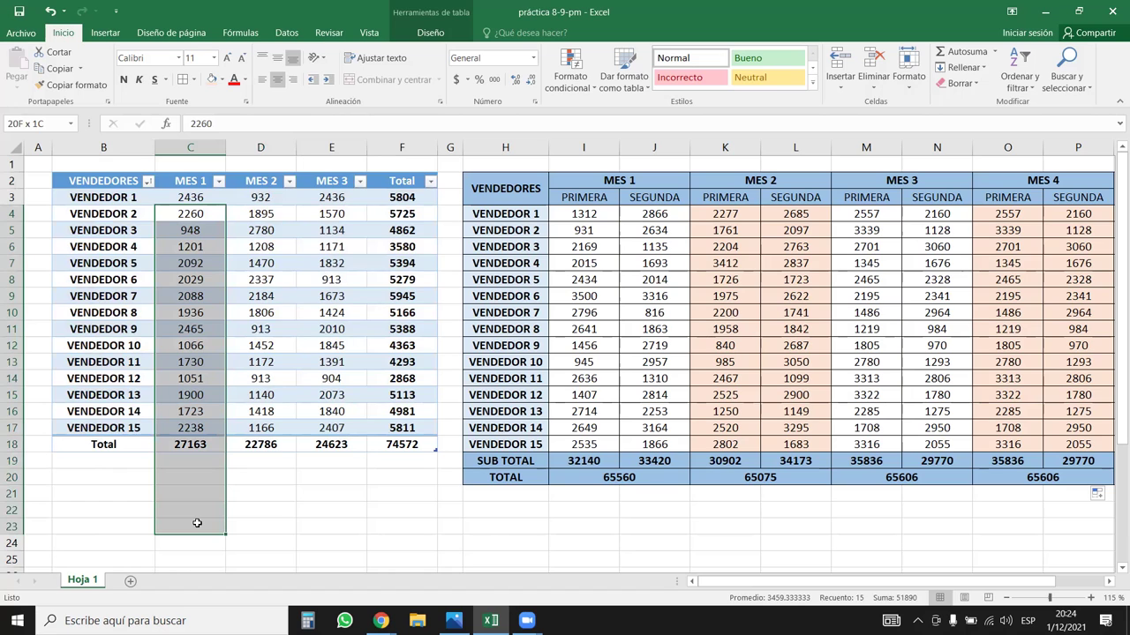
{"action": "left_click_drag", "start_coordinate": [201, 518], "coordinate": [289, 520]}
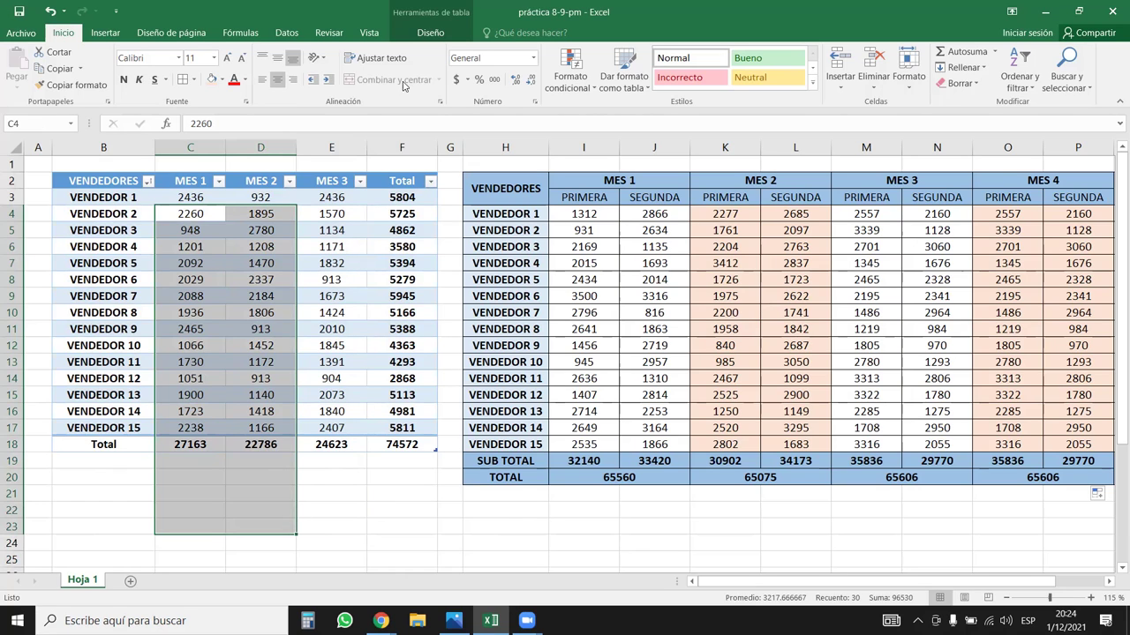
{"action": "left_click", "coordinate": [268, 261]}
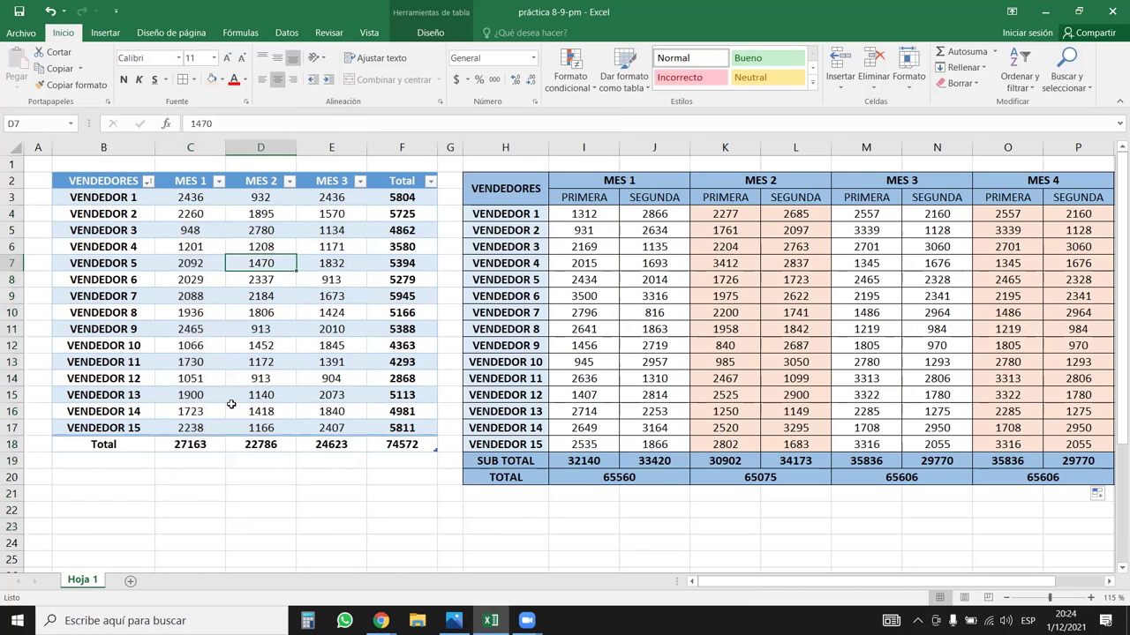
{"action": "left_click", "coordinate": [228, 496]}
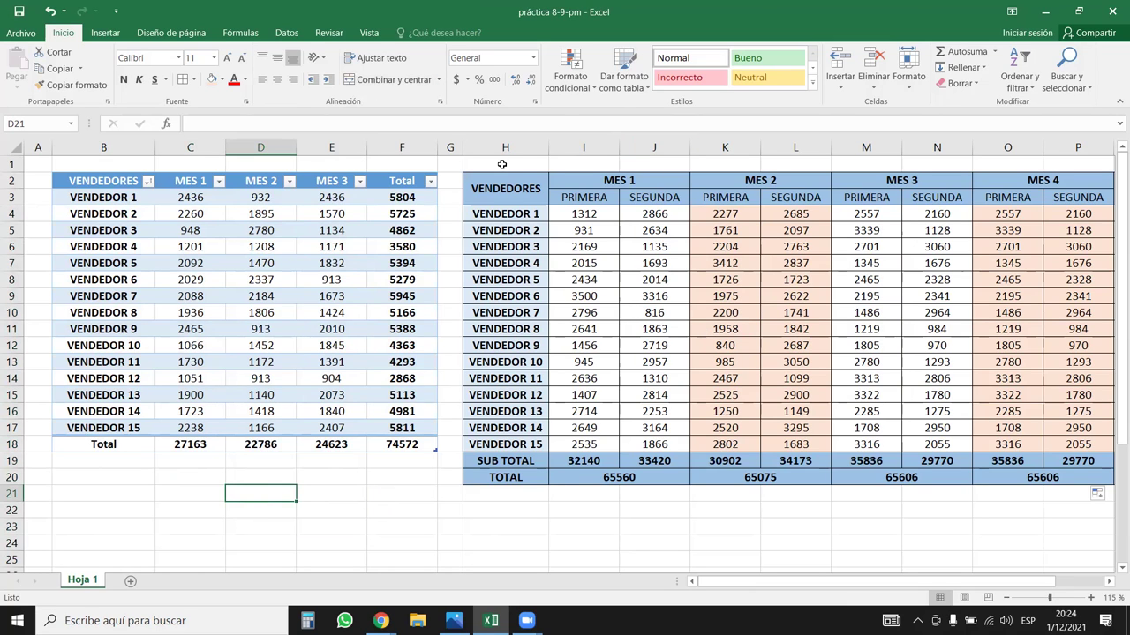
- Merge and center cells B1:F1 above the three-month VENDEDORES table
{"action": "left_click", "coordinate": [15, 165]}
{"action": "left_click_drag", "start_coordinate": [122, 162], "coordinate": [422, 164]}
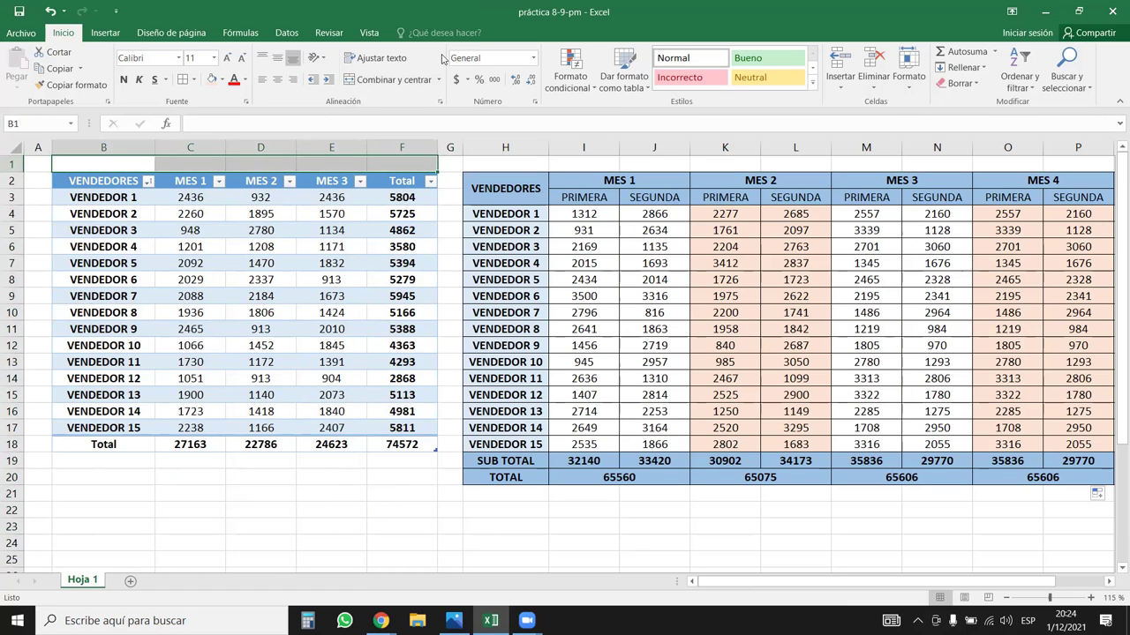
{"action": "left_click", "coordinate": [392, 80]}
- Enter the title "TABLA DE VENTAS DE TRIM" in the merged cell above the three-month table
{"action": "double_click", "coordinate": [240, 163]}
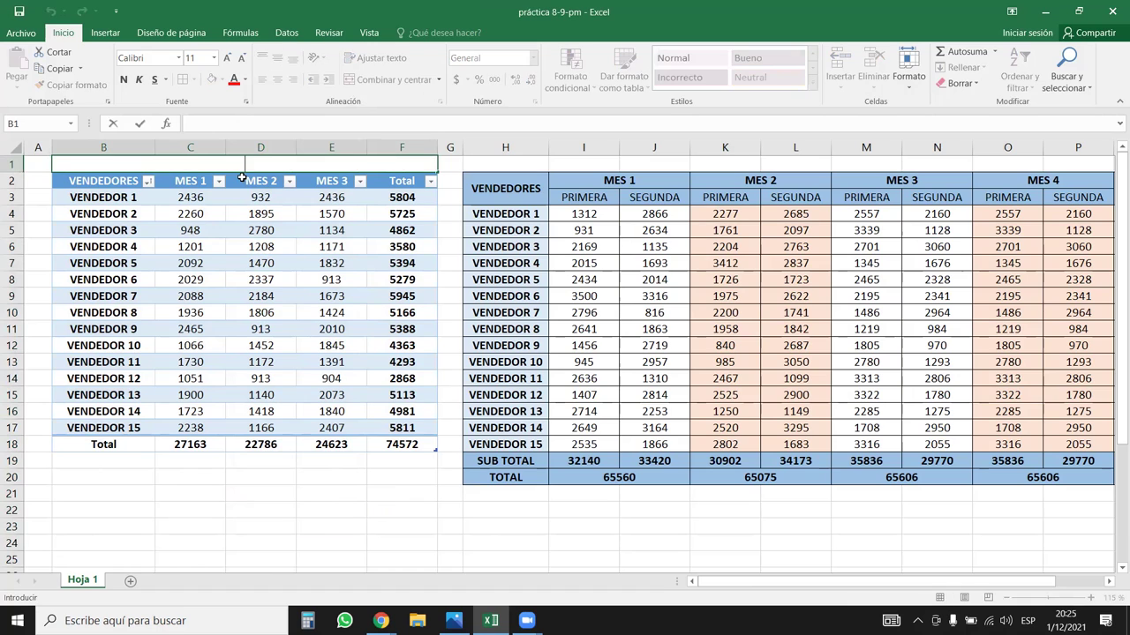
{"action": "type", "text": "tabla"}
{"action": "key", "text": "BackSpace"}
{"action": "key", "text": "BackSpace"}
{"action": "key", "text": "BackSpace"}
{"action": "key", "text": "BackSpace"}
{"action": "key", "text": "BackSpace"}
{"action": "type", "text": "TABLA DE VENTAS DE "}
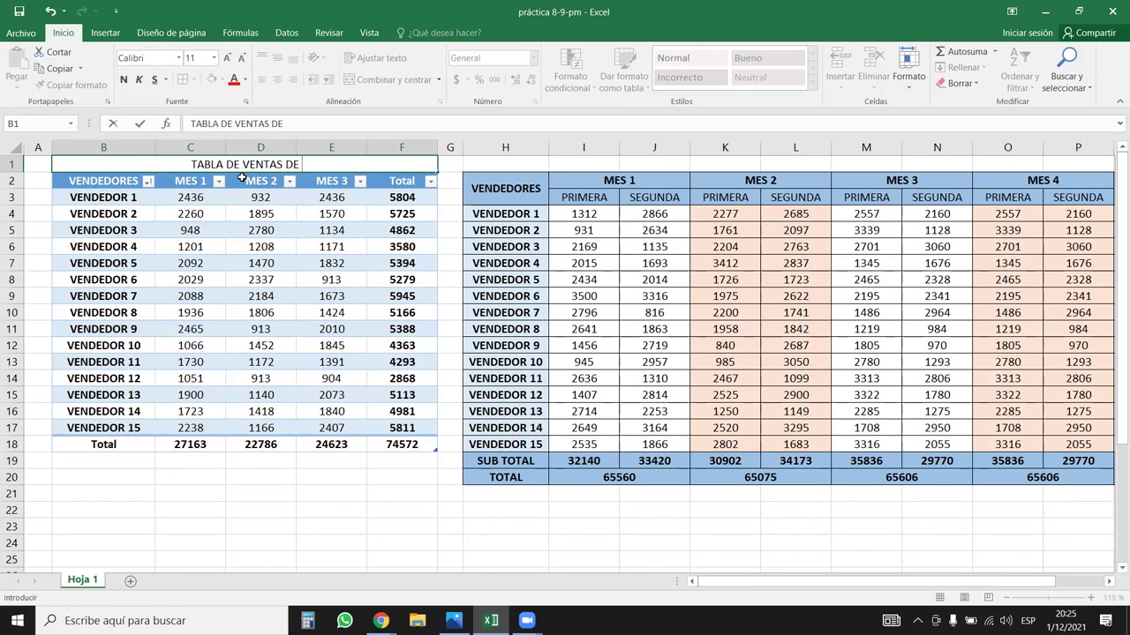
{"action": "type", "text": "TRIM"}
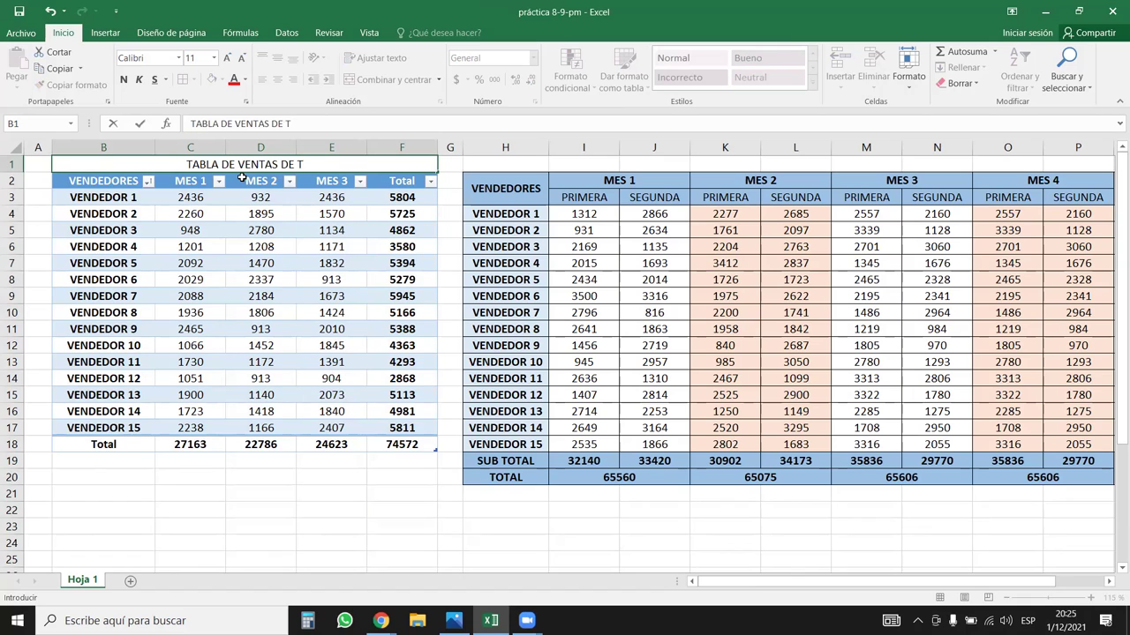
{"action": "key", "text": "Return"}
{"action": "left_click", "coordinate": [300, 258]}
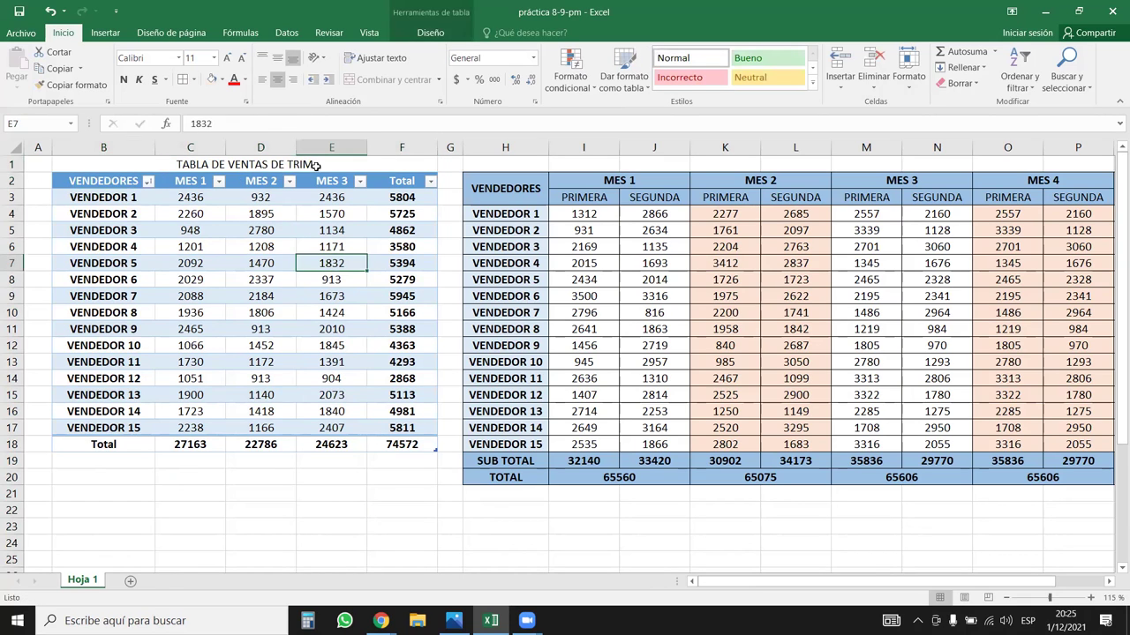
- Unmerge the title cell above the three-month table, then merge and center it again across B1:F1
{"action": "left_click", "coordinate": [343, 158]}
{"action": "left_click", "coordinate": [390, 81]}
{"action": "left_click", "coordinate": [267, 263]}
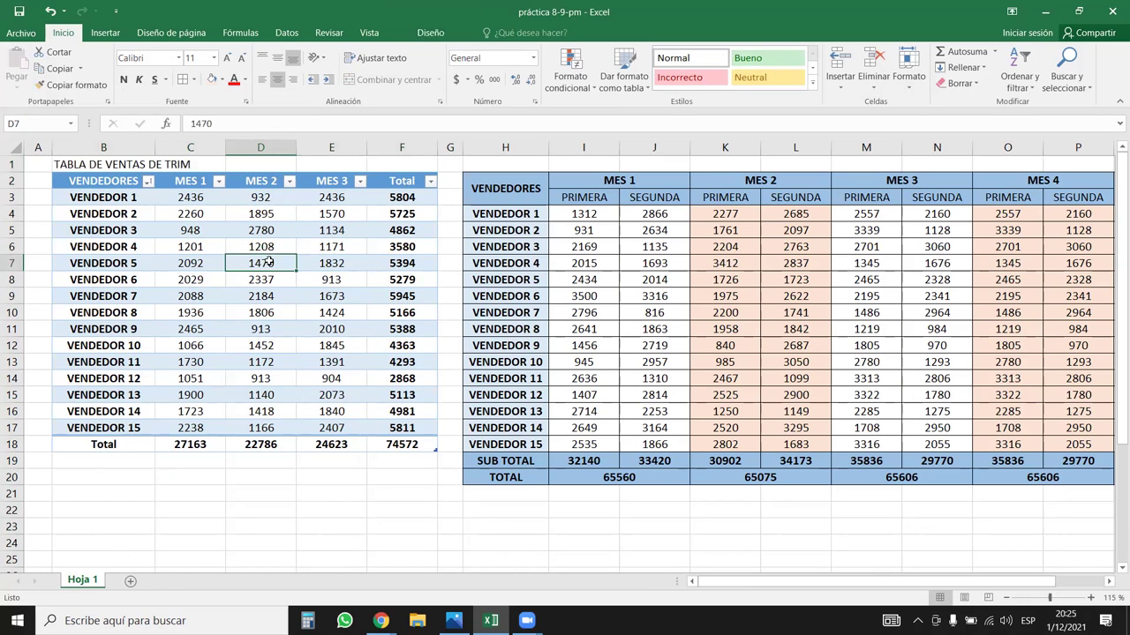
{"action": "left_click", "coordinate": [150, 165]}
{"action": "left_click_drag", "start_coordinate": [150, 165], "coordinate": [420, 165]}
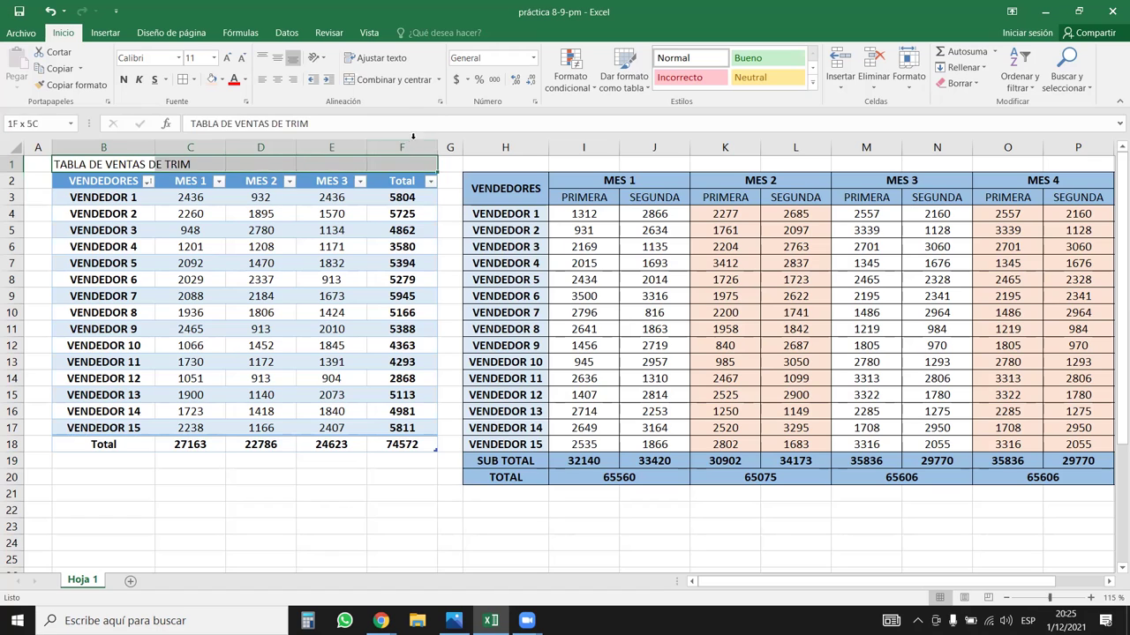
{"action": "left_click", "coordinate": [390, 79]}
{"action": "left_click", "coordinate": [317, 332]}
- Compare the merged month headings of the four-month VENDEDORES table with the structure of the formatted three-month table
{"action": "left_click", "coordinate": [644, 345]}
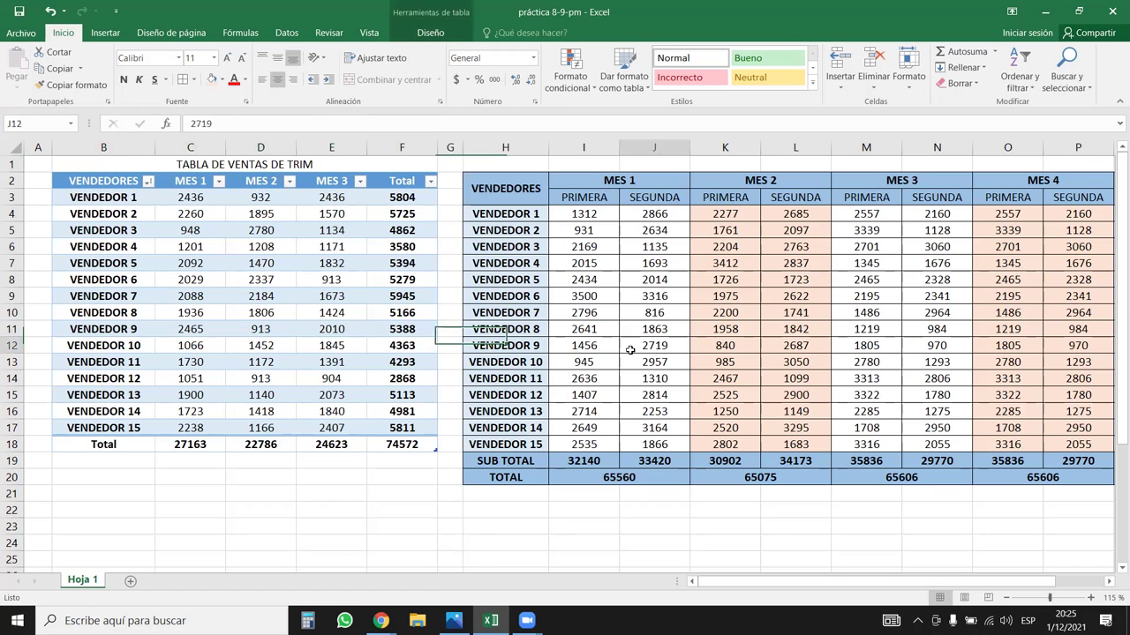
{"action": "left_click_drag", "start_coordinate": [574, 180], "coordinate": [618, 198]}
{"action": "left_click_drag", "start_coordinate": [750, 180], "coordinate": [777, 198]}
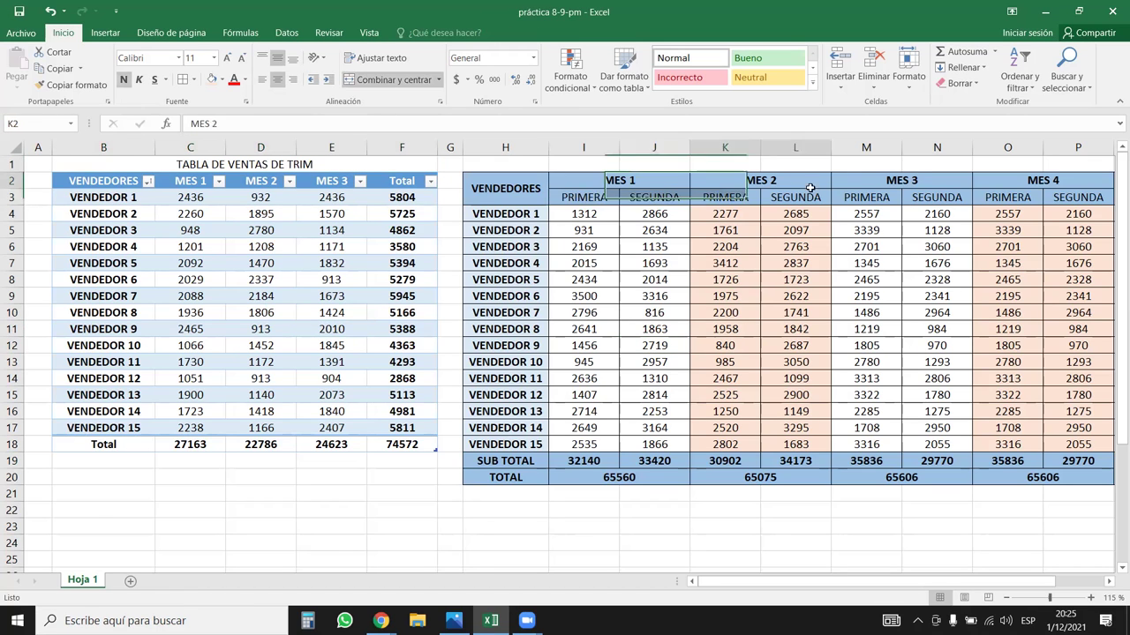
{"action": "left_click_drag", "start_coordinate": [883, 182], "coordinate": [926, 214]}
{"action": "left_click_drag", "start_coordinate": [1020, 185], "coordinate": [1094, 213]}
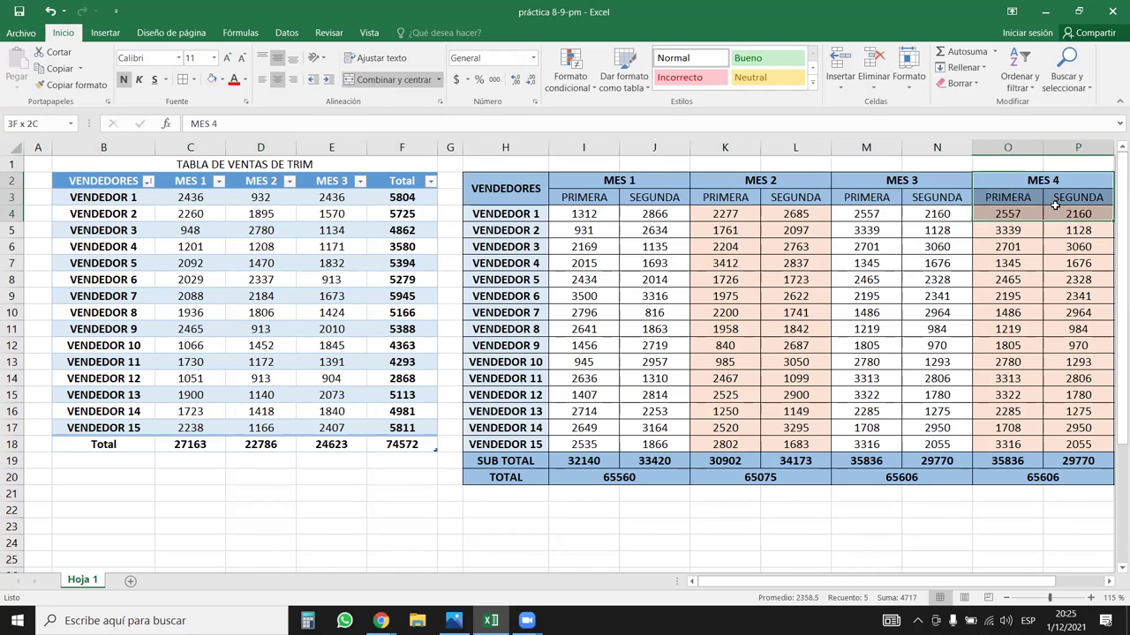
{"action": "left_click", "coordinate": [247, 256]}
{"action": "left_click_drag", "start_coordinate": [162, 180], "coordinate": [415, 428]}
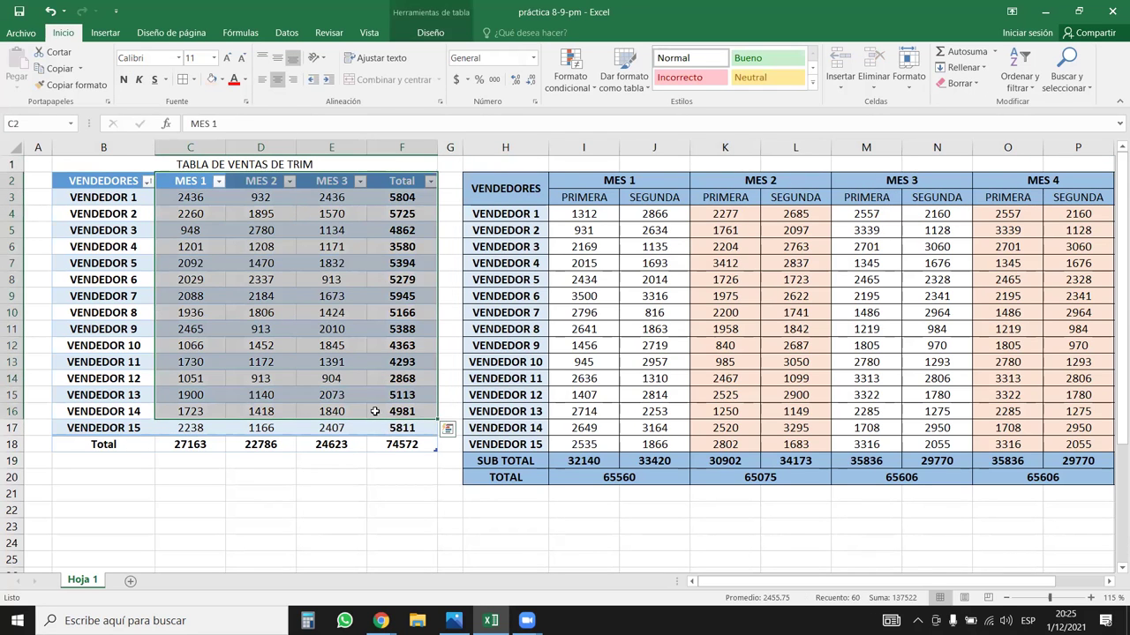
{"action": "left_click", "coordinate": [353, 345]}
{"action": "left_click", "coordinate": [794, 362]}
{"action": "left_click_drag", "start_coordinate": [505, 182], "coordinate": [1091, 462]}
{"action": "left_click_drag", "start_coordinate": [1048, 581], "coordinate": [1094, 586]}
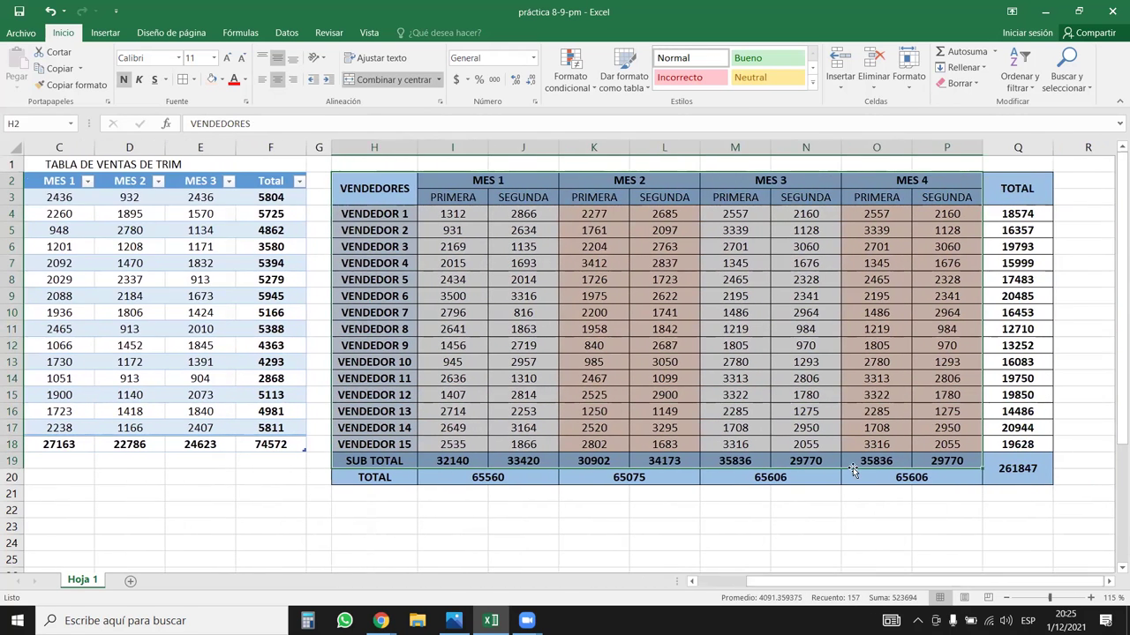
{"action": "left_click", "coordinate": [687, 283]}
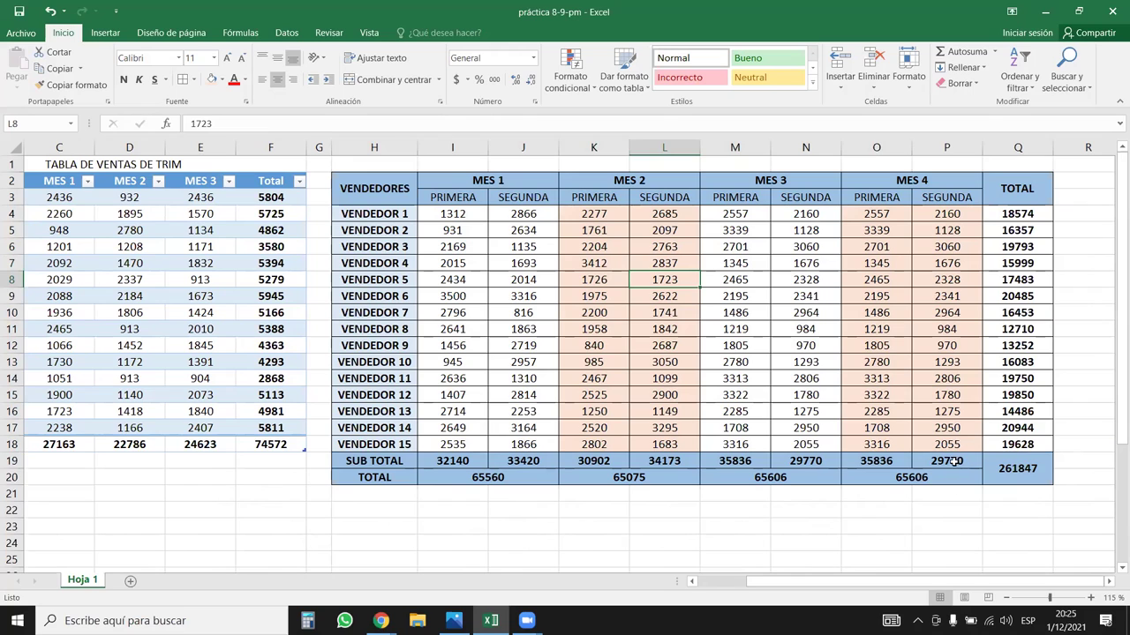
{"action": "left_click", "coordinate": [577, 265]}
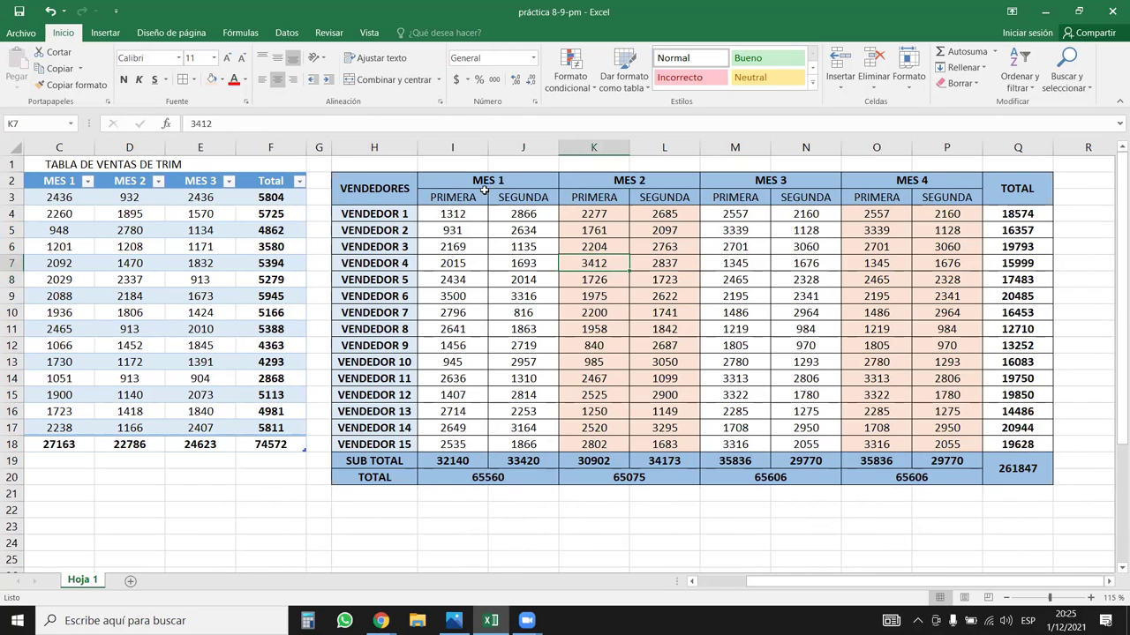
{"action": "left_click_drag", "start_coordinate": [78, 231], "coordinate": [215, 291]}
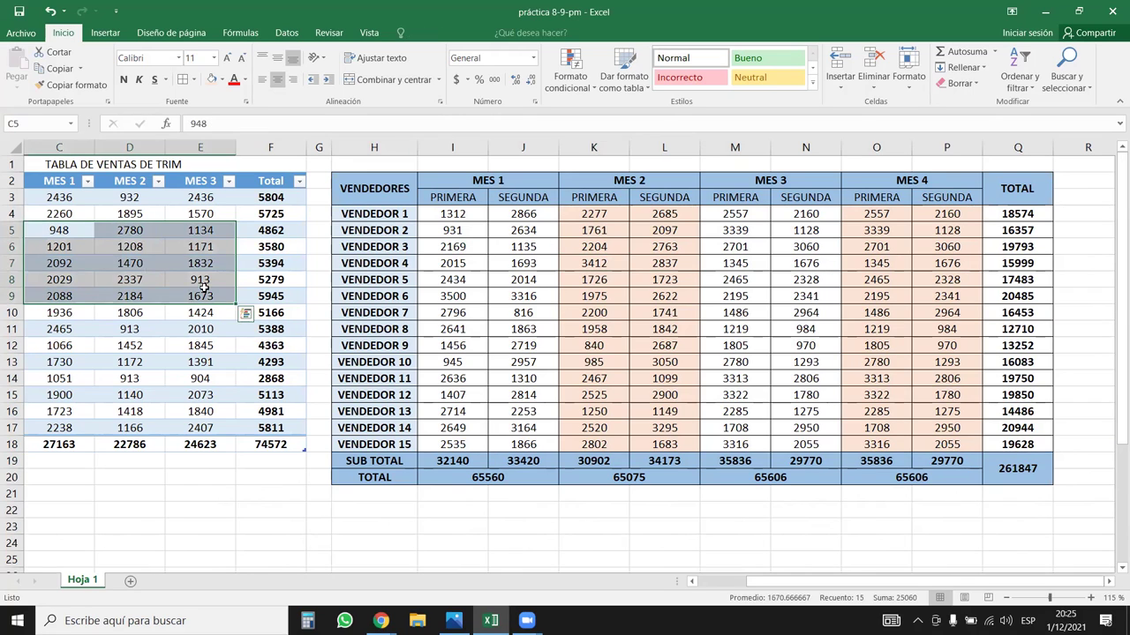
{"action": "left_click", "coordinate": [174, 166]}
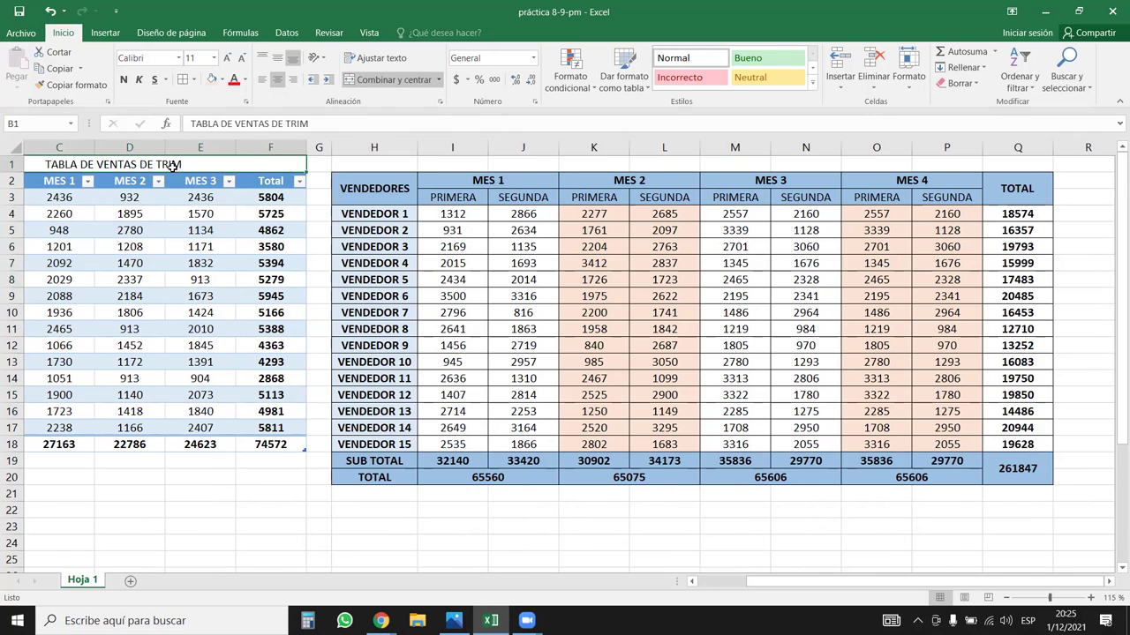
- Undo the title entry and the cell merging in row 1 above the three-month table
{"action": "key", "text": "ctrl+z"}
{"action": "key", "text": "ctrl+z"}
{"action": "key", "text": "ctrl+z"}
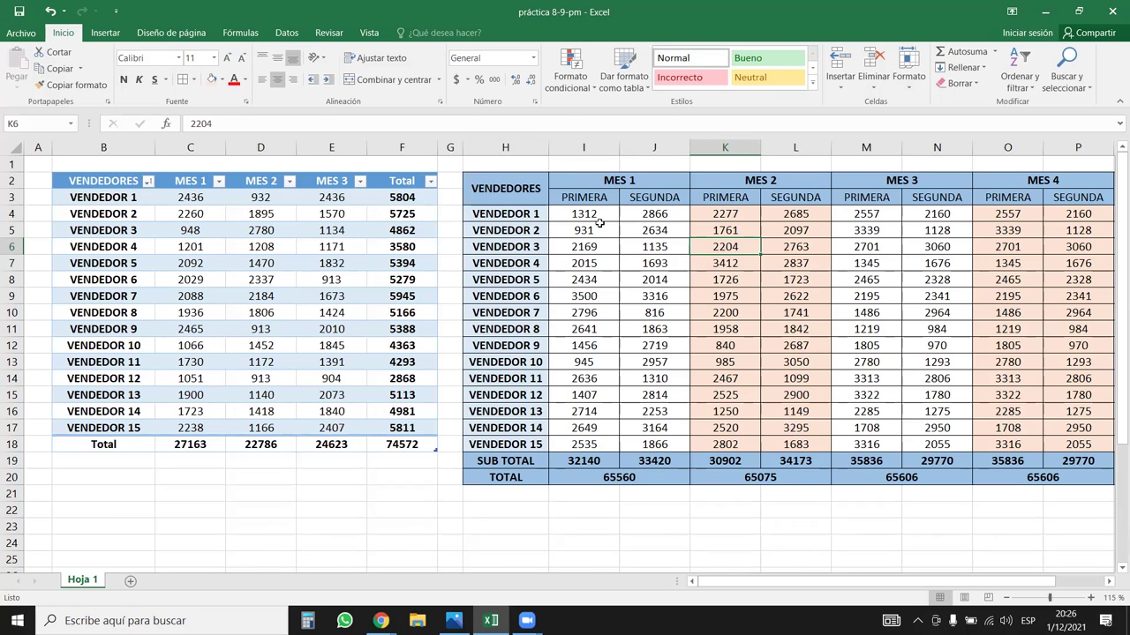
{"action": "left_click", "coordinate": [724, 330]}
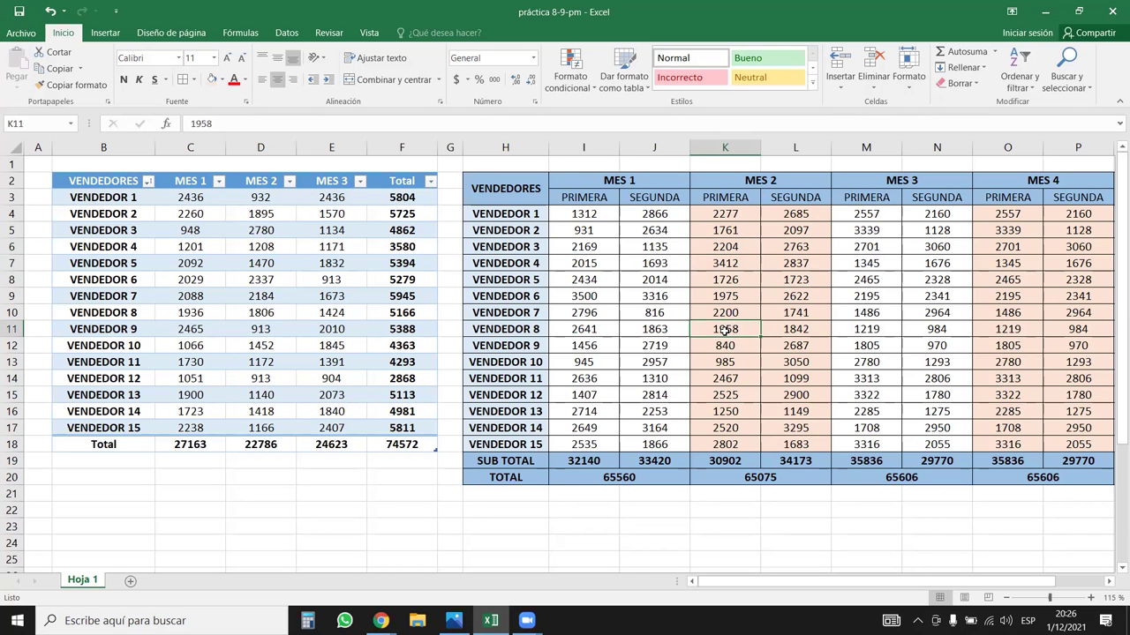
{"action": "left_click_drag", "start_coordinate": [878, 582], "coordinate": [908, 583]}
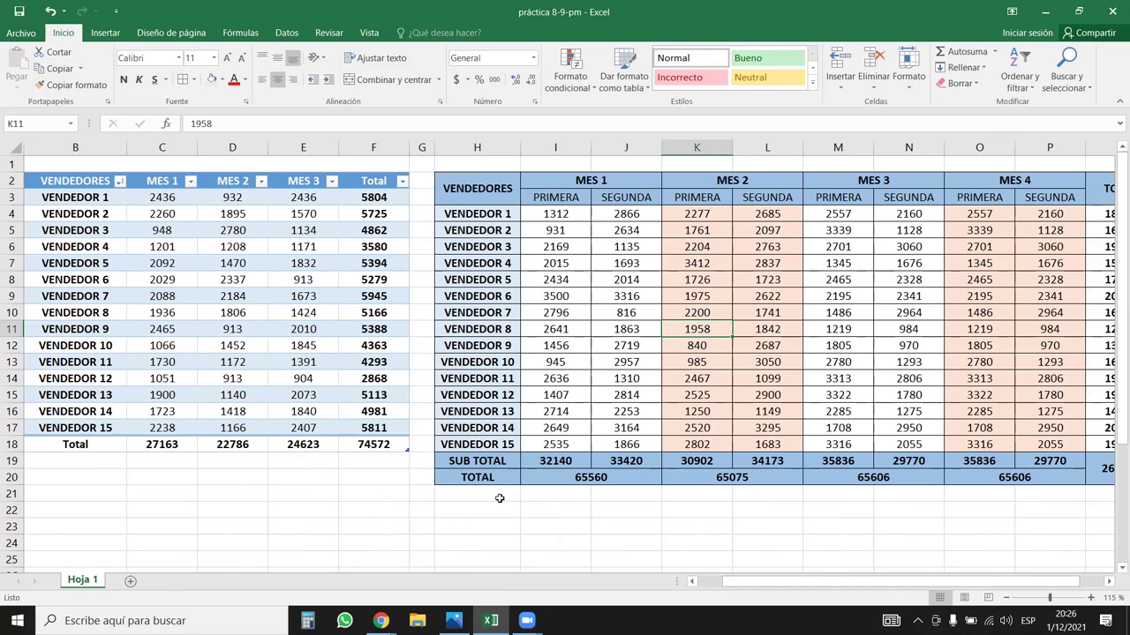
- Open the workbook "práctica 1-2-pm" from the desktop and review its Hoja1 and Hoja2 sheets
{"action": "key", "text": "super+d"}
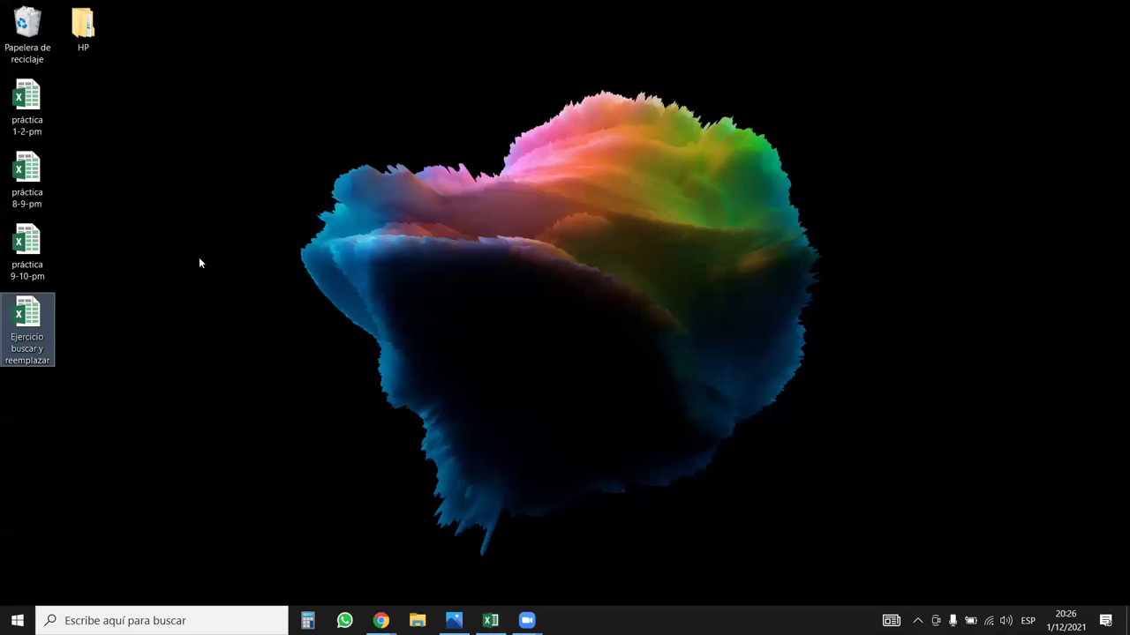
{"action": "double_click", "coordinate": [40, 113]}
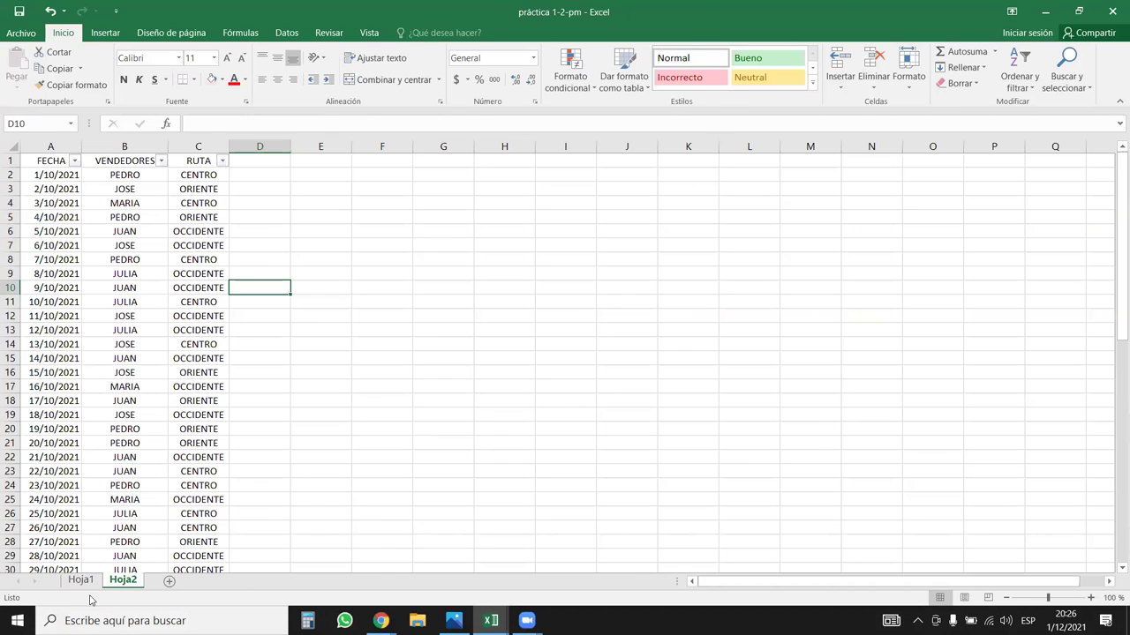
{"action": "left_click", "coordinate": [86, 584]}
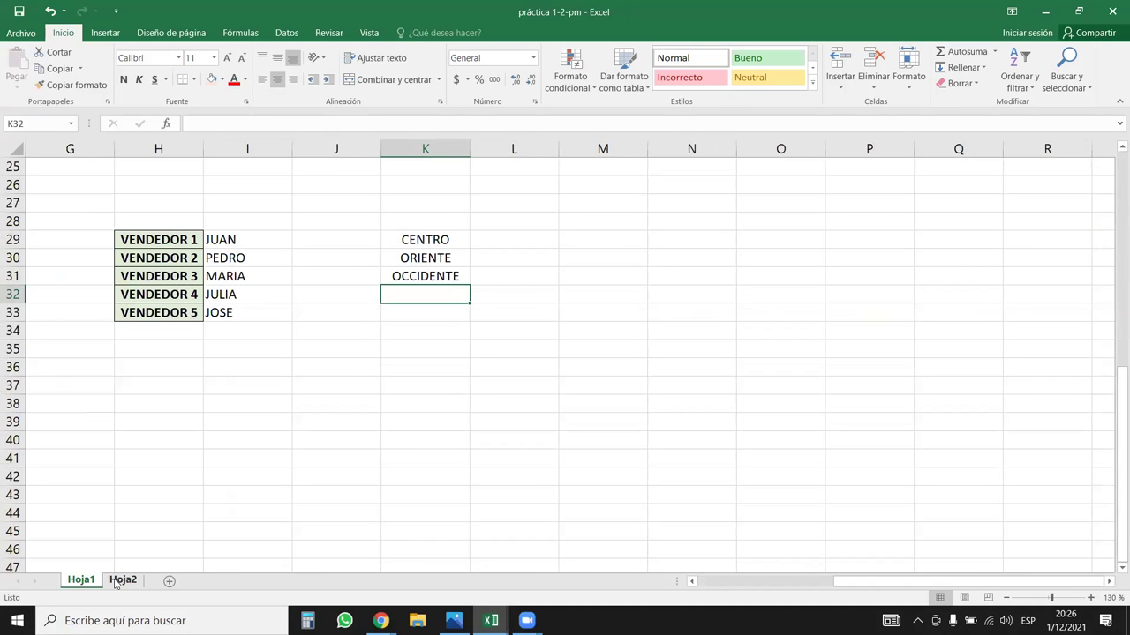
{"action": "left_click", "coordinate": [119, 582]}
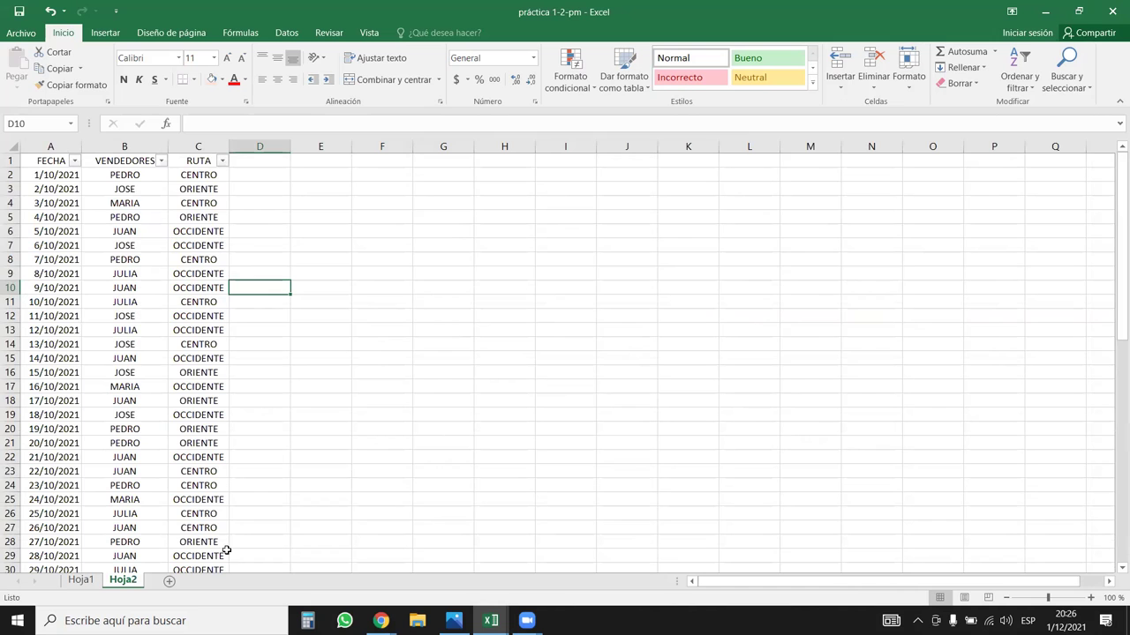
{"action": "left_click", "coordinate": [19, 33]}
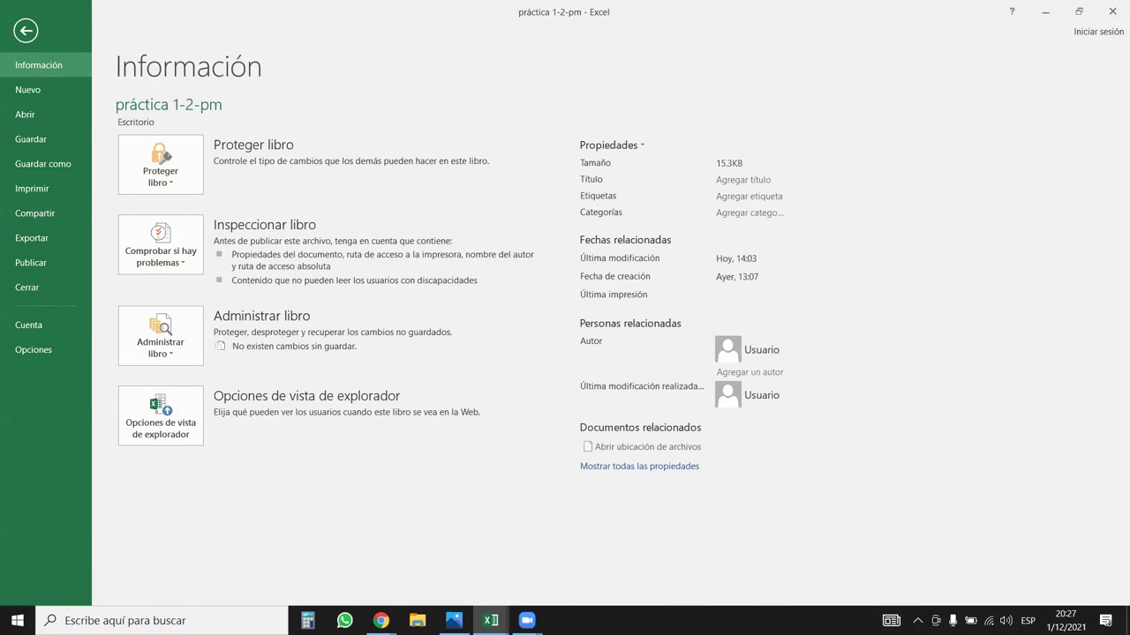
- Switch back to the workbook "práctica 8-9-pm" and add a new blank sheet
{"action": "mouse_move", "coordinate": [491, 620]}
{"action": "left_click", "coordinate": [443, 558]}
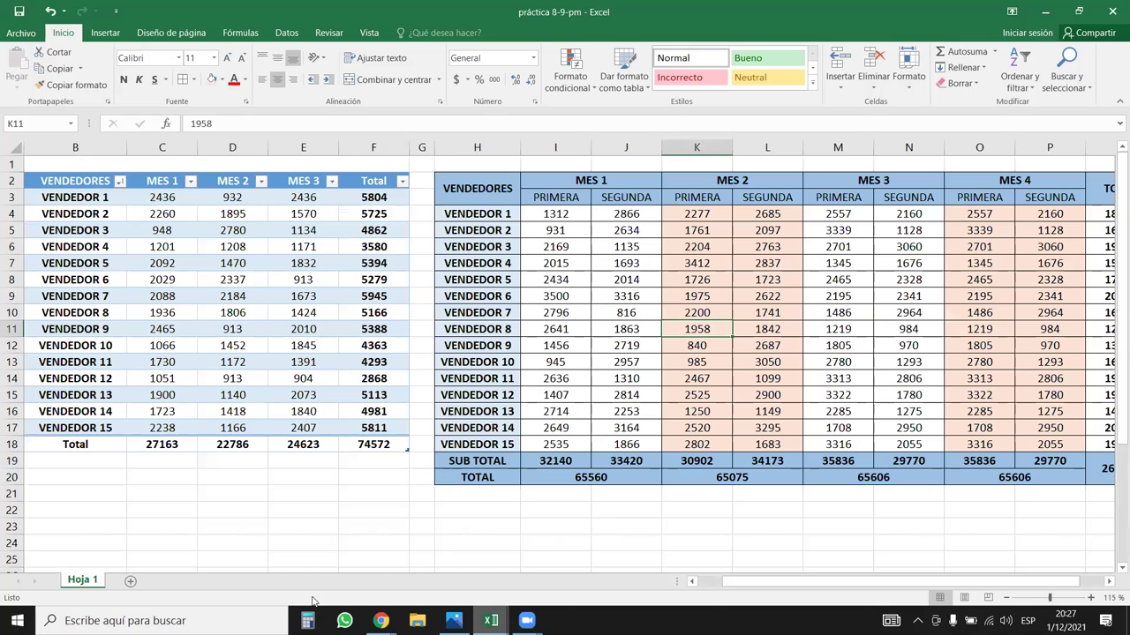
{"action": "left_click", "coordinate": [131, 581]}
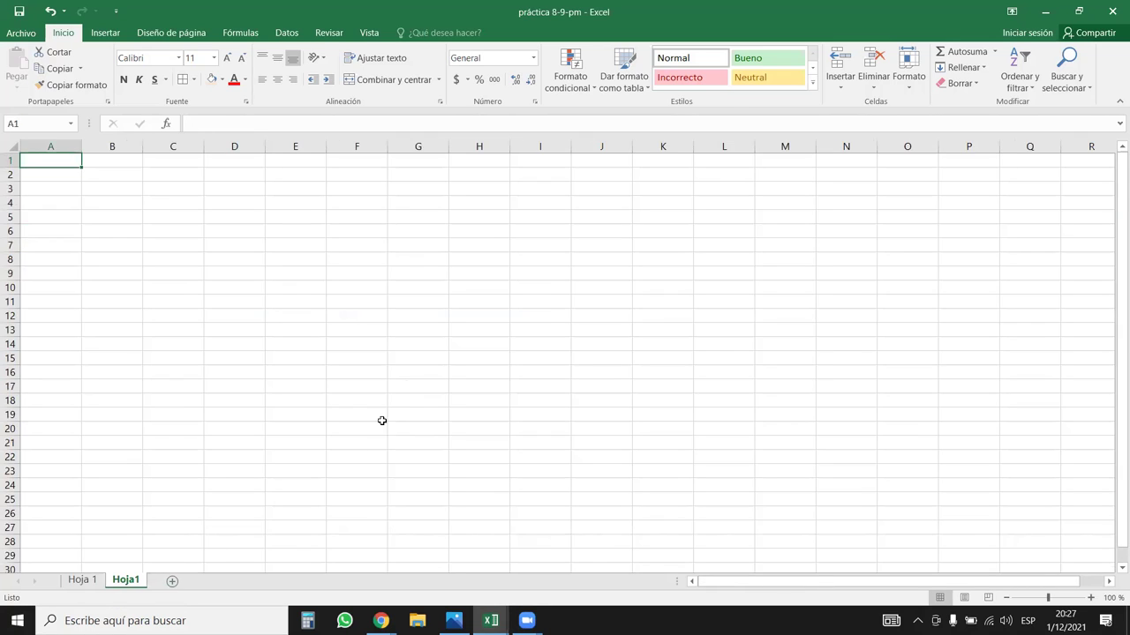
- Copy the FECHA, VENDEDORES and RUTA headings from the other workbook and paste them as values starting at A1 of the new sheet
{"action": "key", "text": "alt+Tab"}
{"action": "key", "text": "alt+Tab"}
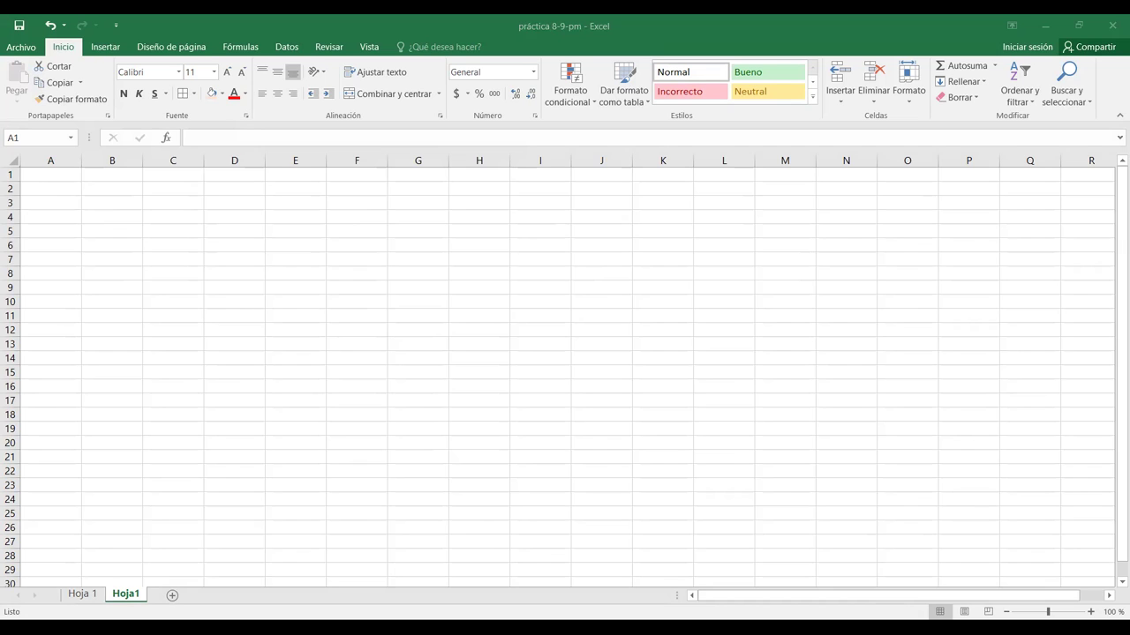
{"action": "key", "text": "ctrl+c"}
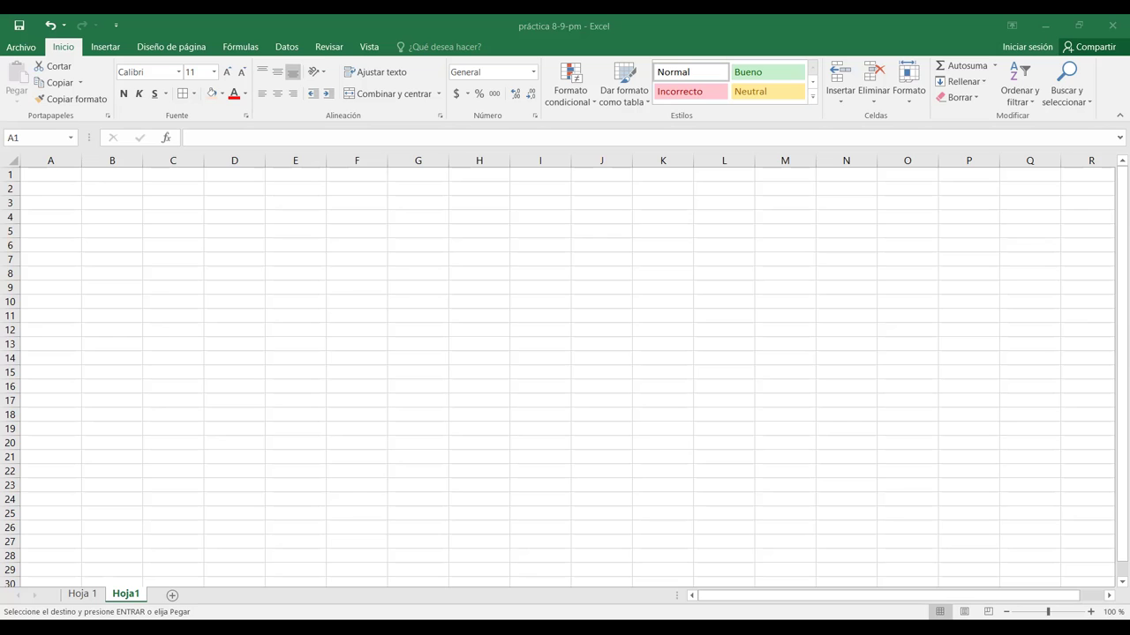
{"action": "right_click", "coordinate": [61, 173]}
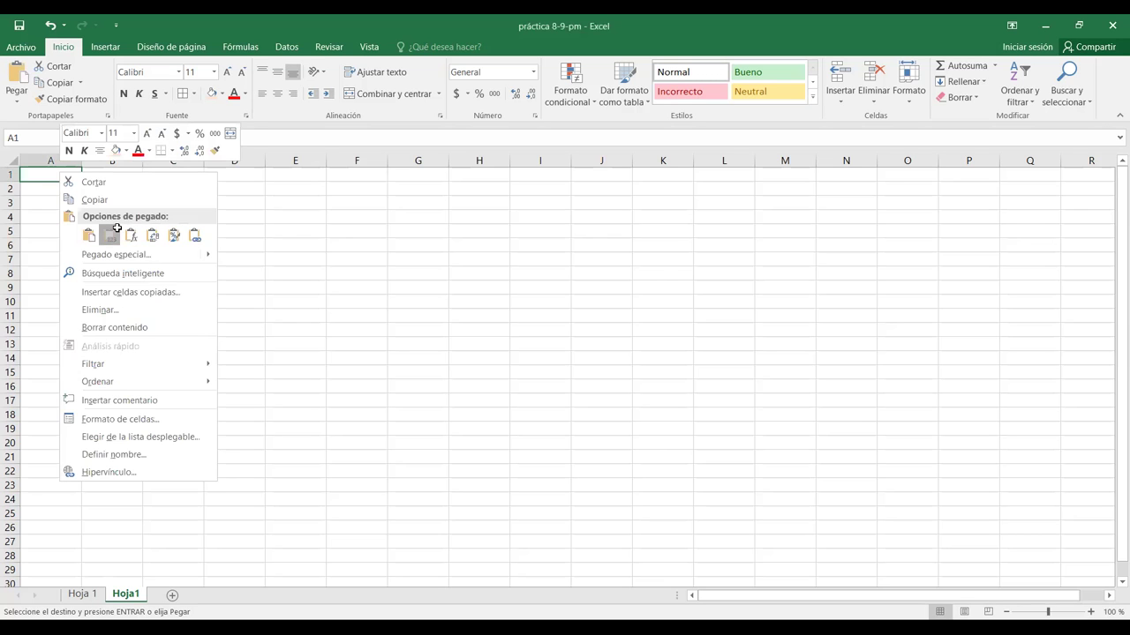
{"action": "left_click", "coordinate": [116, 229]}
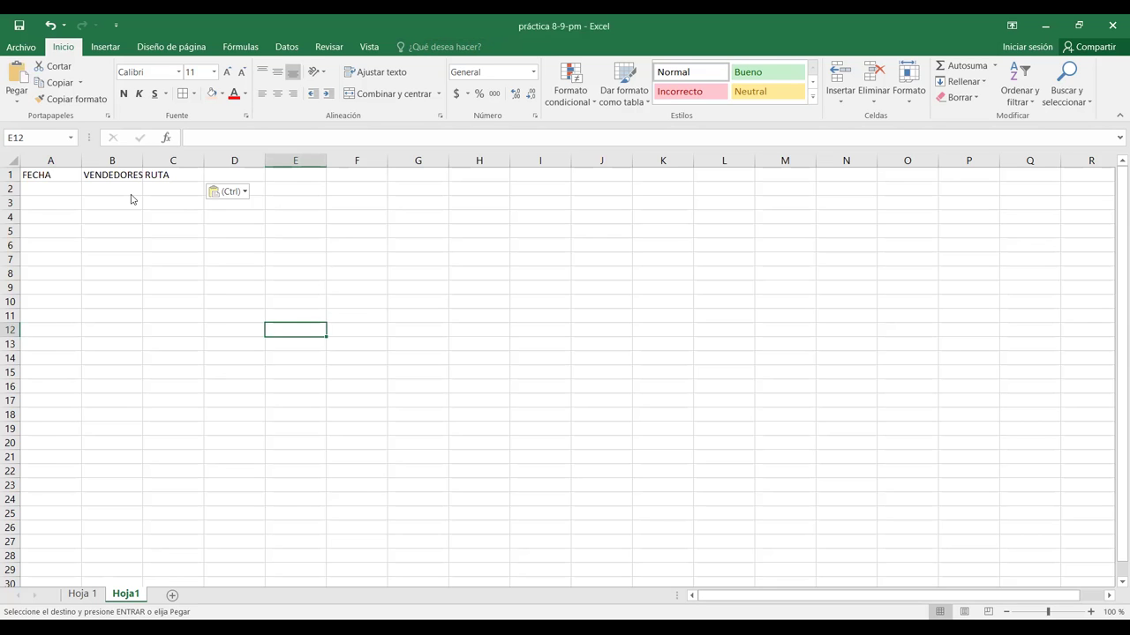
- Widen columns B and C and centre the FECHA, VENDEDORES and RUTA headings in row 1
{"action": "left_click_drag", "start_coordinate": [143, 160], "coordinate": [262, 158]}
{"action": "left_click_drag", "start_coordinate": [56, 174], "coordinate": [224, 174]}
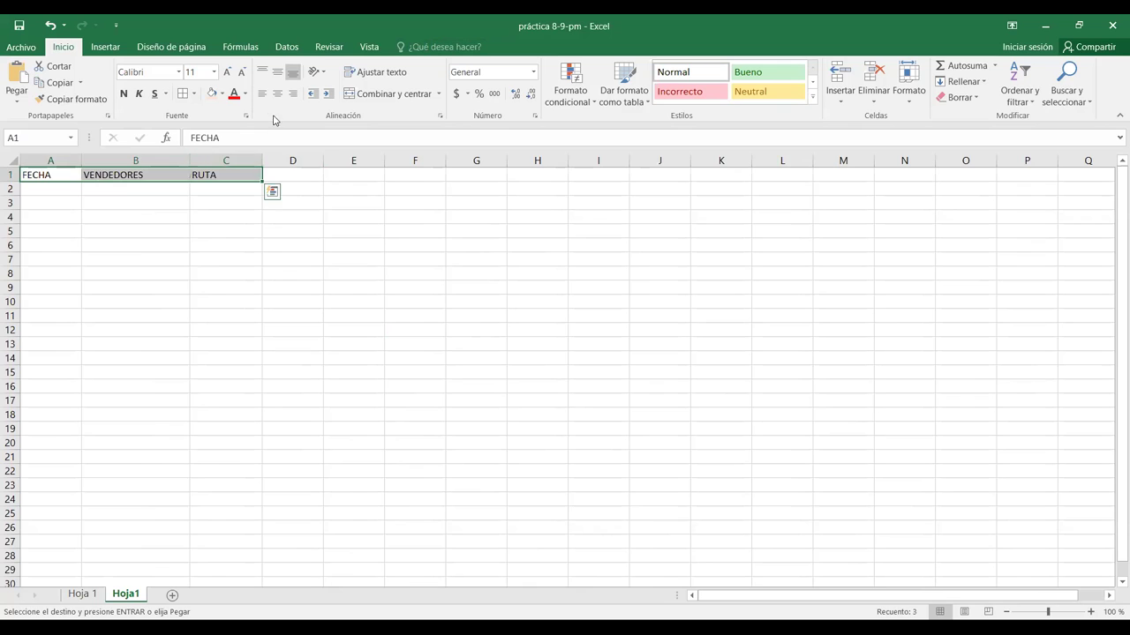
{"action": "left_click", "coordinate": [278, 94]}
{"action": "left_click_drag", "start_coordinate": [220, 231], "coordinate": [275, 245]}
{"action": "left_click_drag", "start_coordinate": [68, 174], "coordinate": [256, 175]}
- Enter the date 1/10/2021 in cell A2 under the FECHA heading
{"action": "left_click", "coordinate": [81, 191]}
{"action": "left_click", "coordinate": [79, 190]}
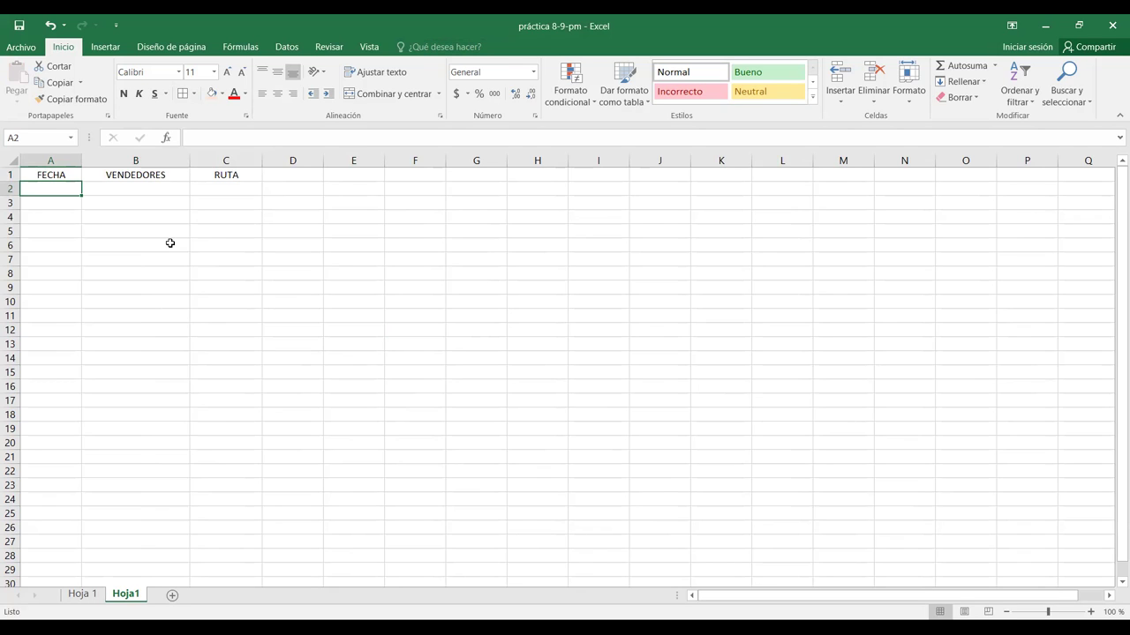
{"action": "type", "text": "1/10/2021"}
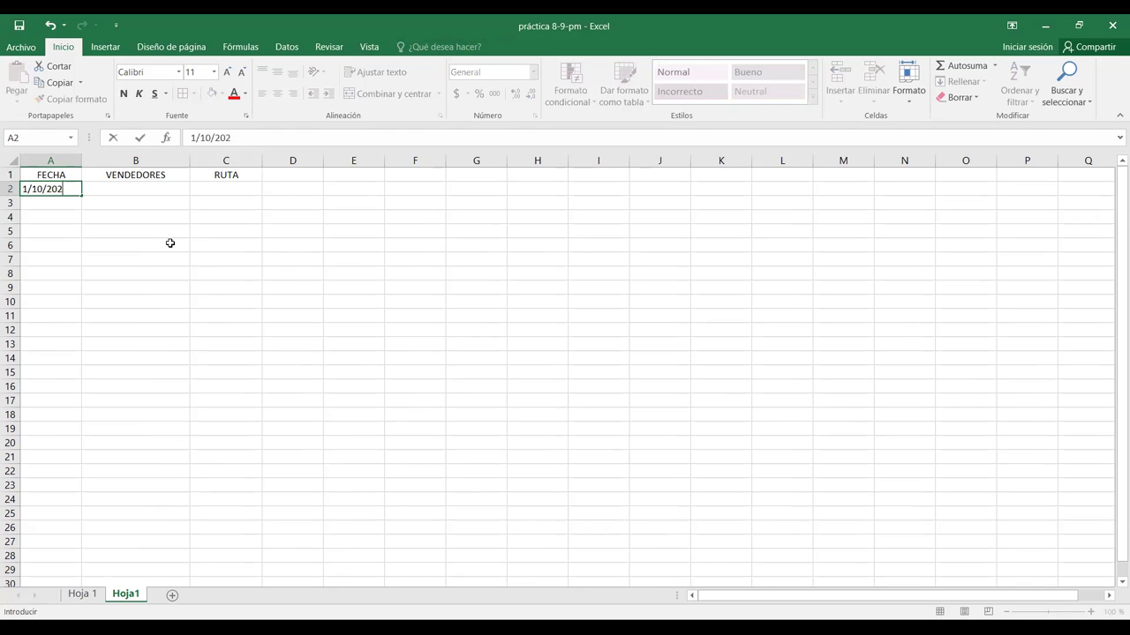
{"action": "key", "text": "Return"}
- Fill the FECHA column from A2 down with a chronological daily series, increment 1, limited to 01/12/2021
{"action": "left_click", "coordinate": [74, 192]}
{"action": "left_click_drag", "start_coordinate": [85, 355], "coordinate": [73, 192]}
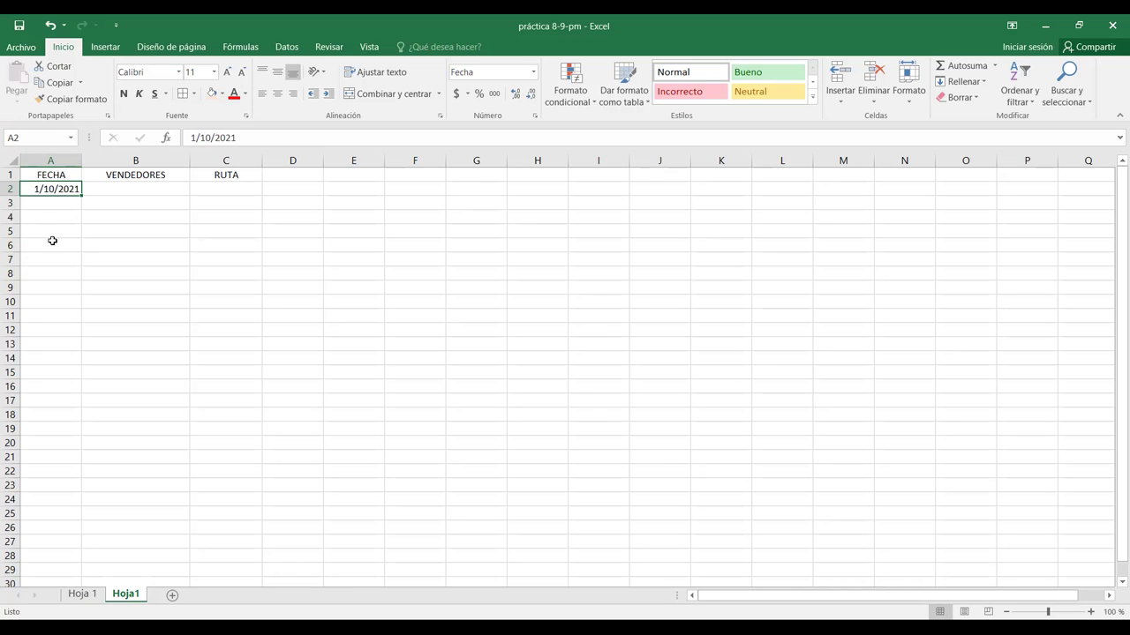
{"action": "key", "text": "ctrl+shift+Down"}
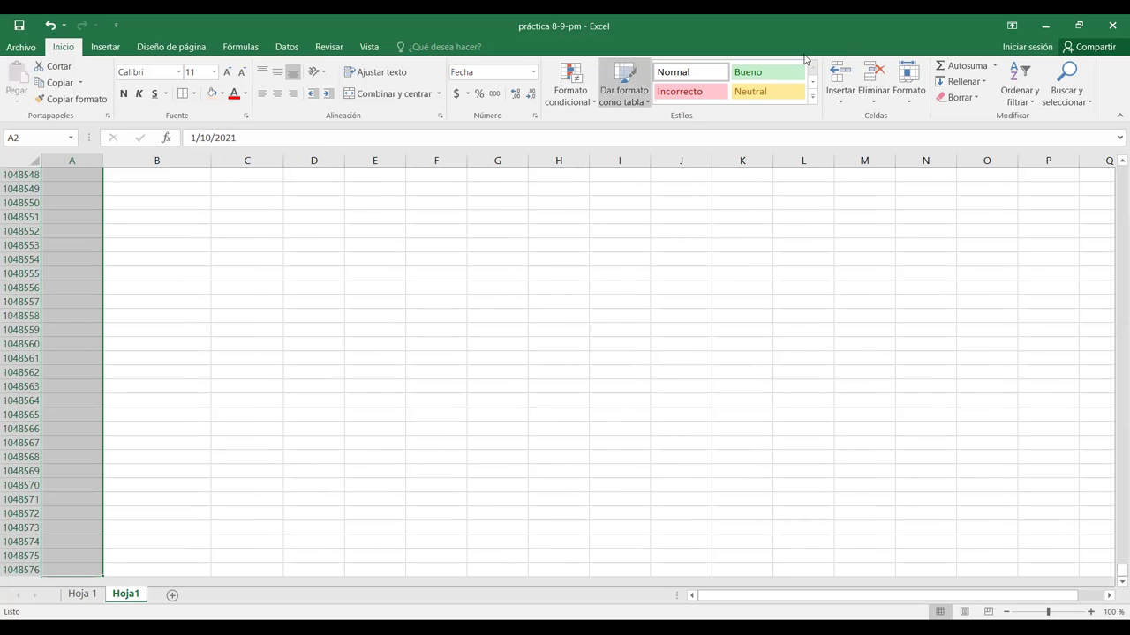
{"action": "left_click", "coordinate": [977, 80]}
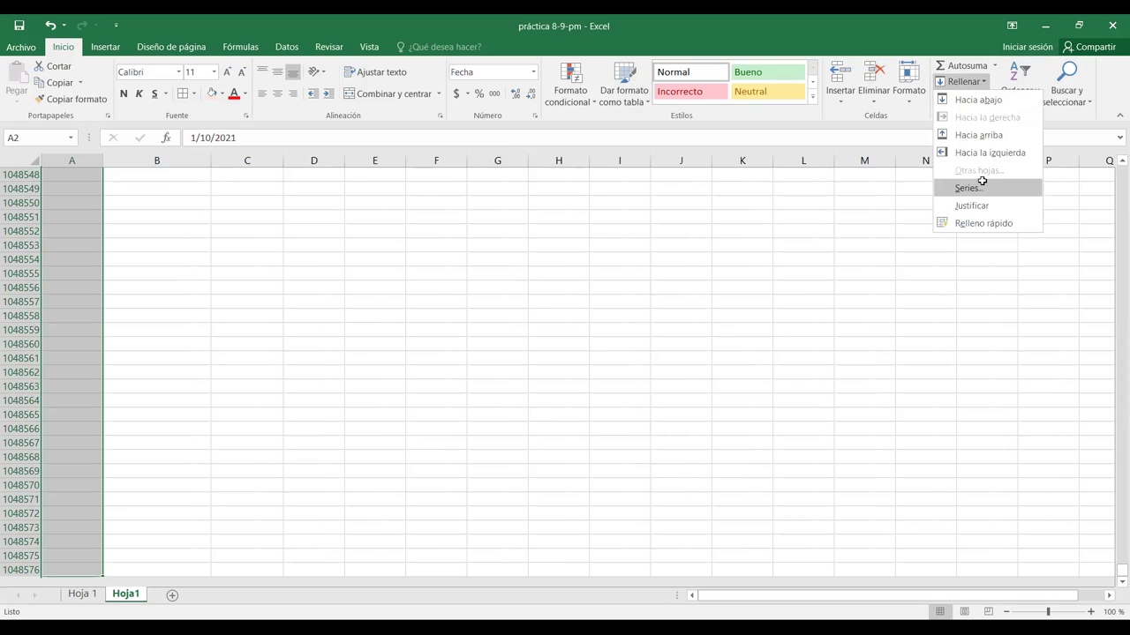
{"action": "left_click", "coordinate": [980, 186]}
{"action": "left_click", "coordinate": [784, 360]}
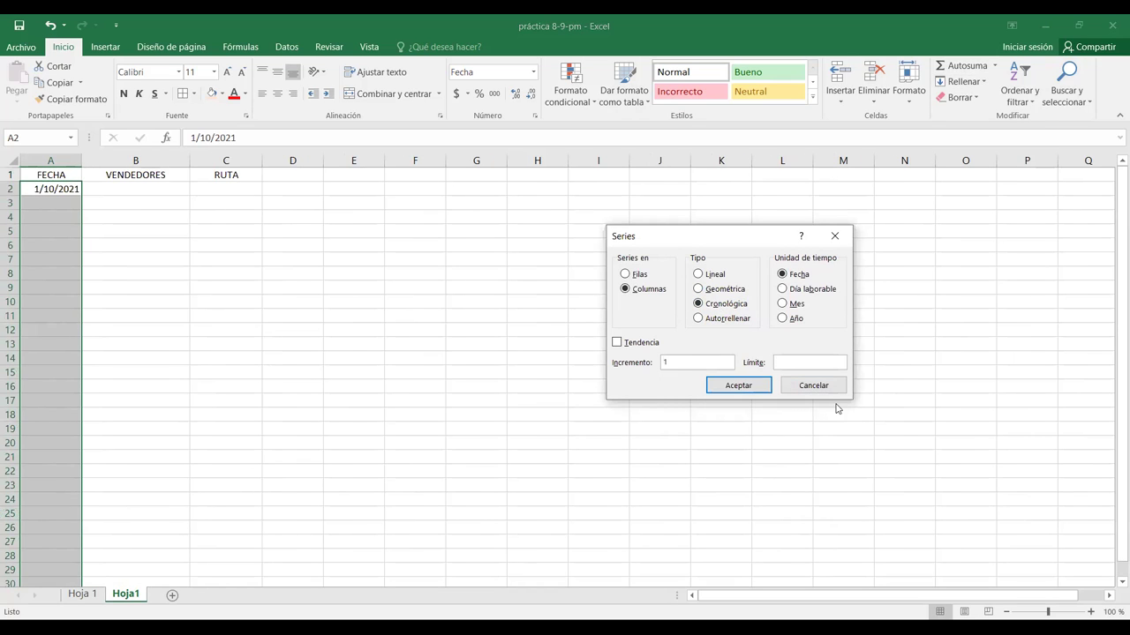
{"action": "type", "text": "01/12/2021"}
{"action": "key", "text": "Return"}
- Review the date series in the FECHA column from its first to its last entry, including selecting its whole range
{"action": "left_click", "coordinate": [69, 271]}
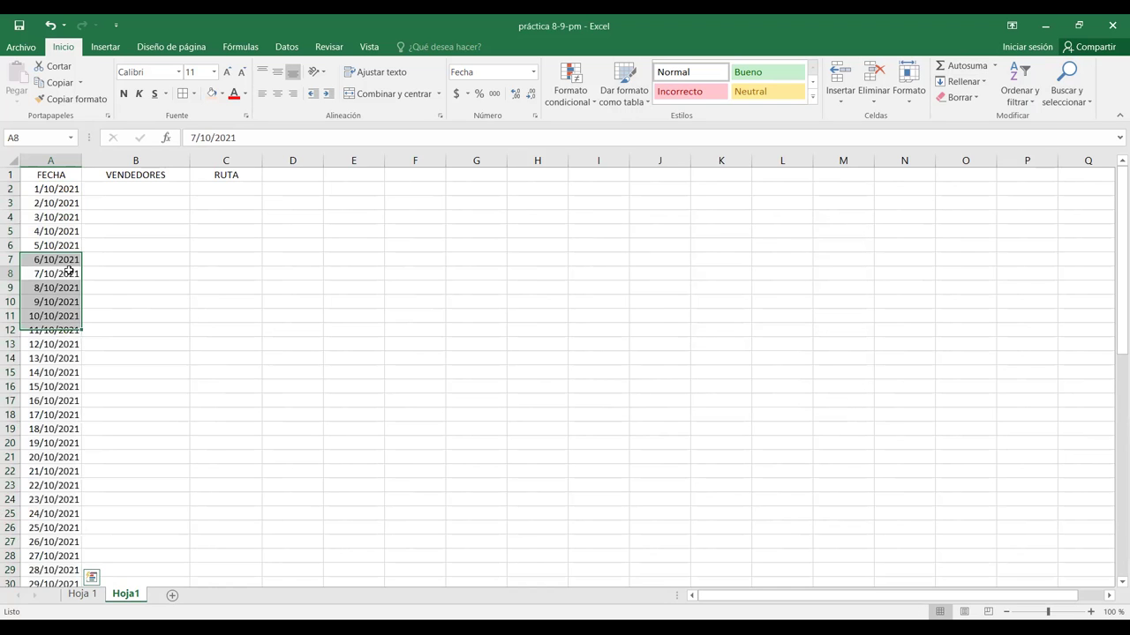
{"action": "key", "text": "ctrl+Down"}
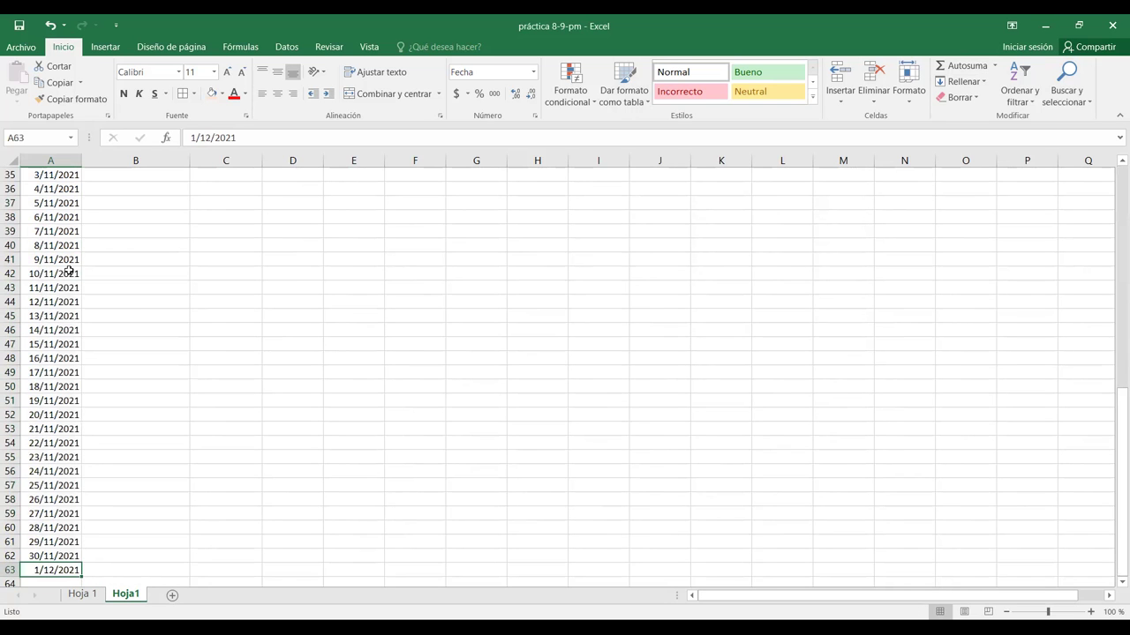
{"action": "key", "text": "ctrl+Up"}
{"action": "key", "text": "Down"}
{"action": "key", "text": "ctrl+Down"}
{"action": "key", "text": "ctrl+Up"}
{"action": "key", "text": "Down"}
{"action": "key", "text": "ctrl+Down"}
{"action": "key", "text": "Up"}
{"action": "key", "text": "ctrl+Up"}
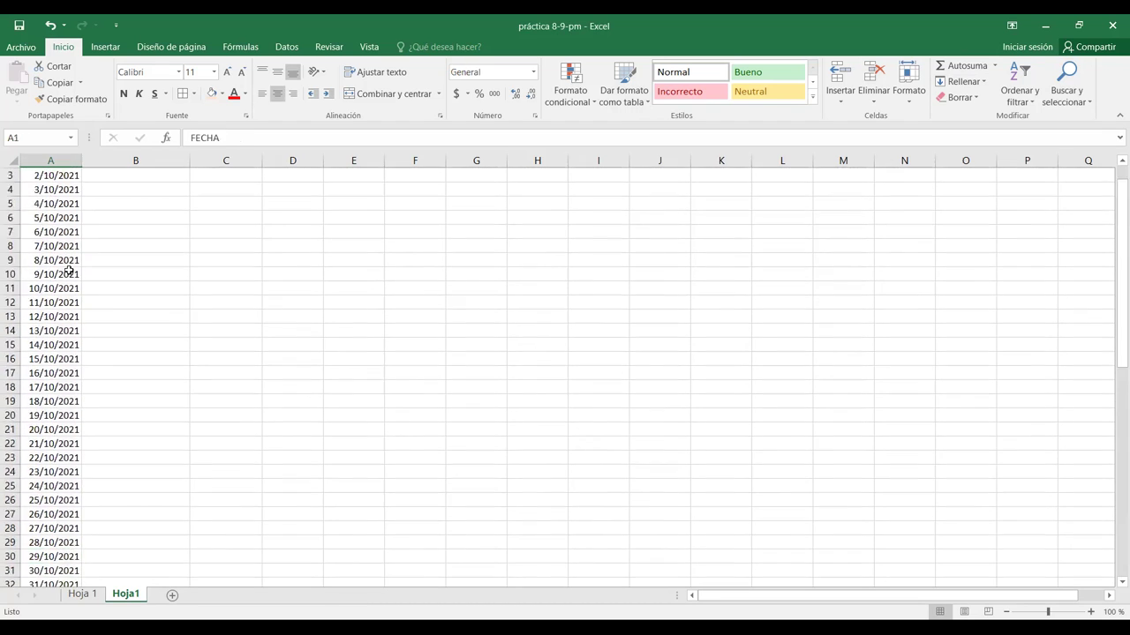
{"action": "key", "text": "Down"}
{"action": "key", "text": "ctrl+Down"}
{"action": "key", "text": "ctrl+Up"}
{"action": "key", "text": "Down"}
{"action": "key", "text": "ctrl+Down"}
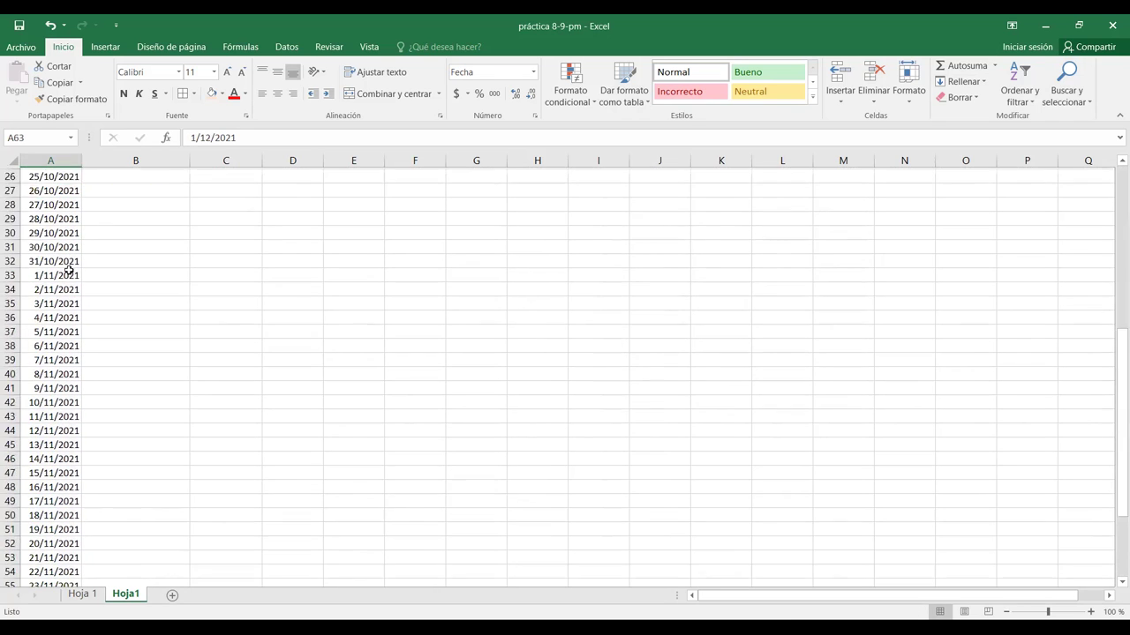
{"action": "key", "text": "ctrl+Up"}
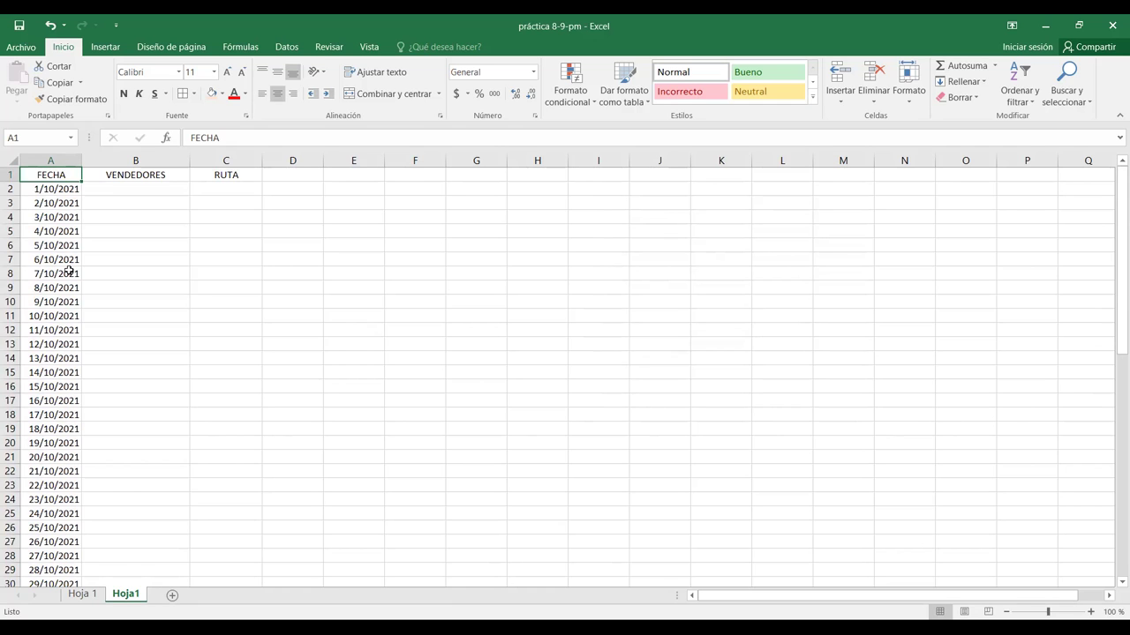
{"action": "key", "text": "Down"}
{"action": "key", "text": "ctrl+shift+Down"}
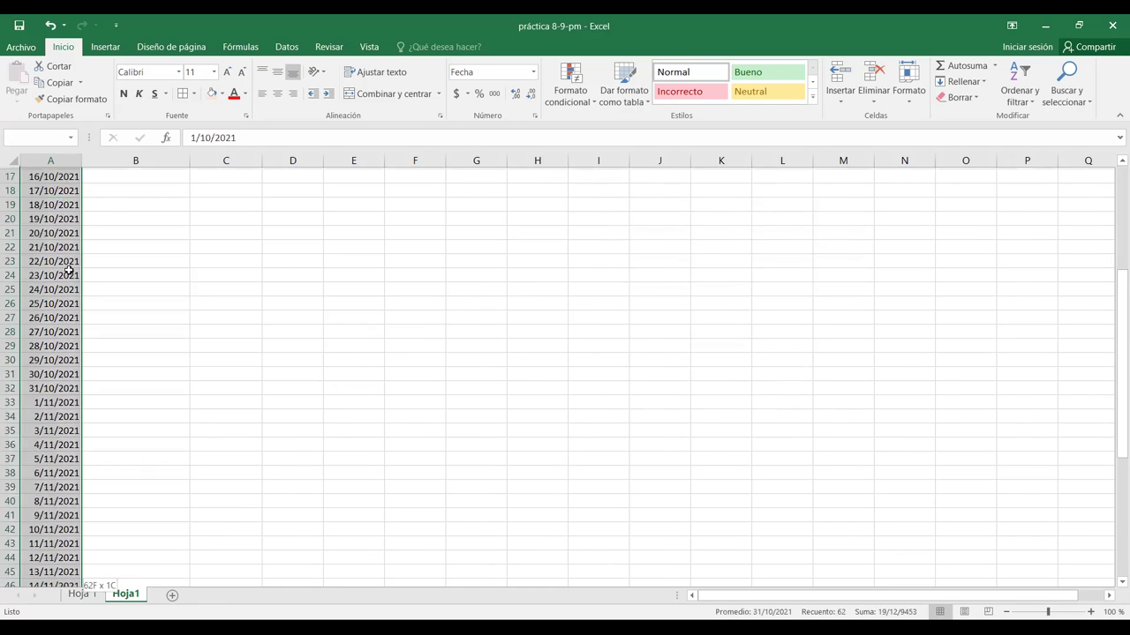
{"action": "key", "text": "ctrl+Up"}
{"action": "key", "text": "Down"}
- Enter the formula =ALEATORIO.ENTRE(1;5) in cell B2 under VENDEDORES
{"action": "key", "text": "Right"}
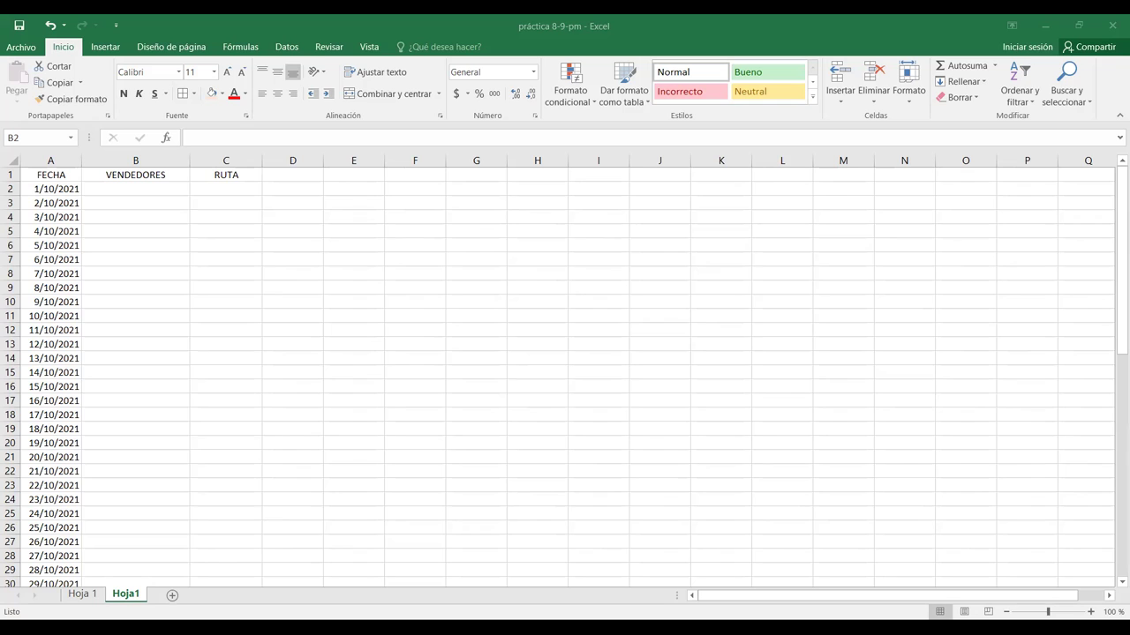
{"action": "left_click", "coordinate": [152, 193]}
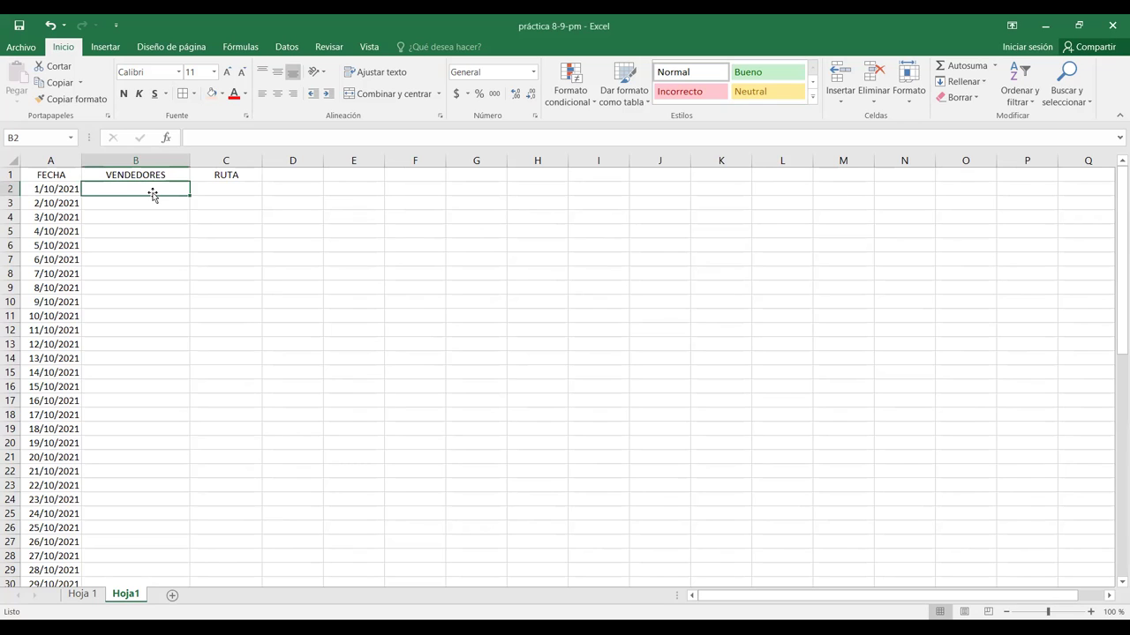
{"action": "type", "text": "="}
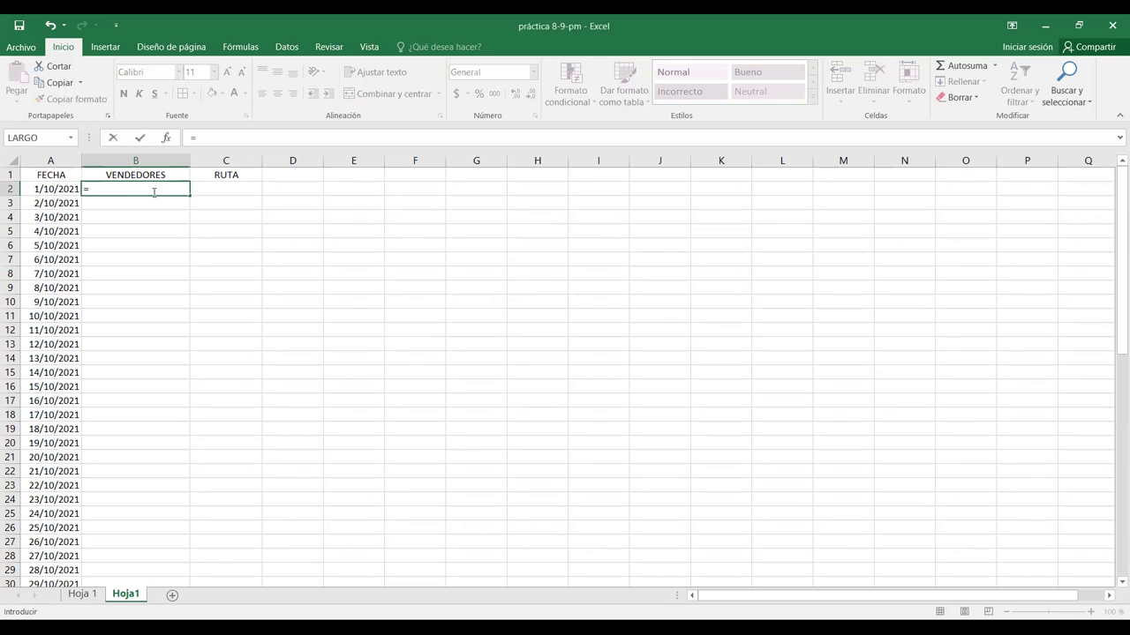
{"action": "type", "text": "ale"}
{"action": "key", "text": "Down"}
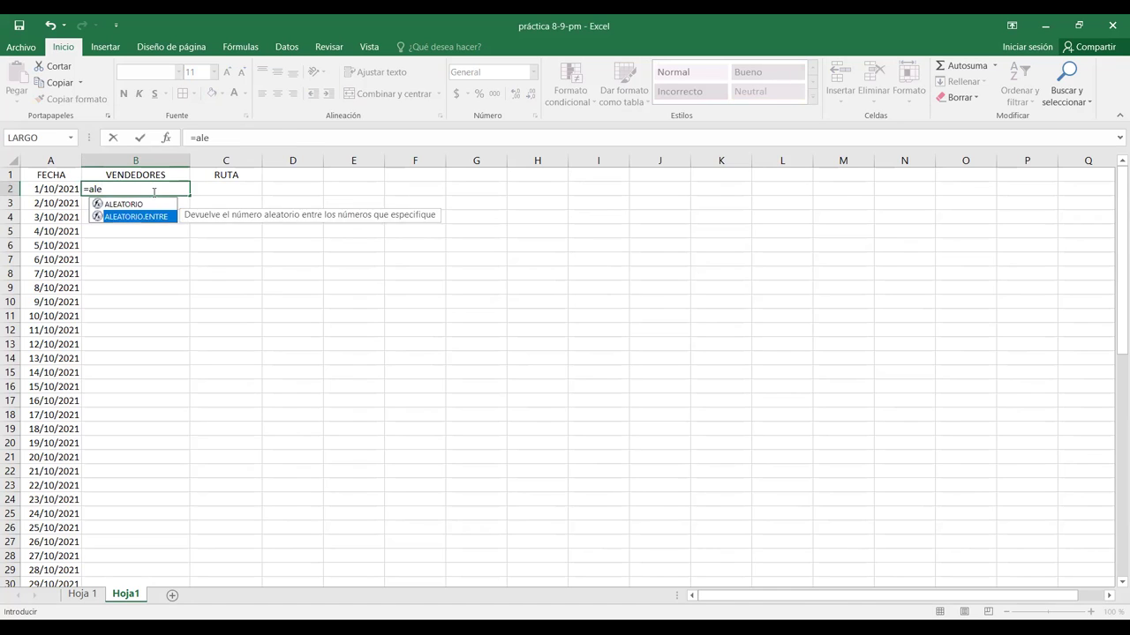
{"action": "key", "text": "Tab"}
{"action": "type", "text": "1;5"}
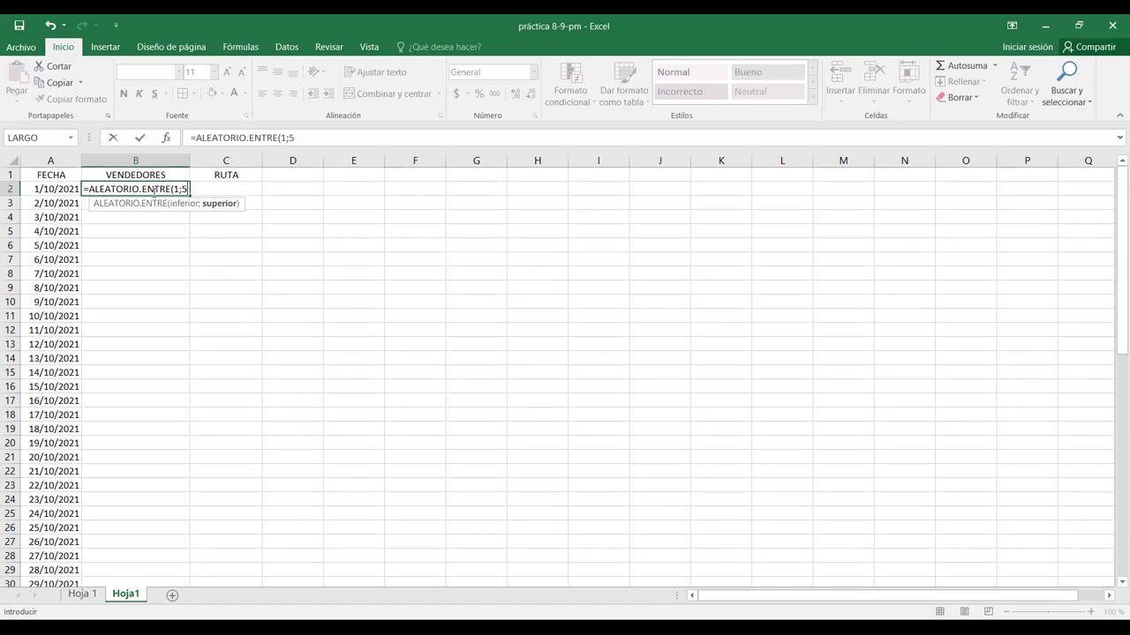
{"action": "type", "text": ")"}
{"action": "key", "text": "Return"}
- Copy the random-number formula from B2 into C2 under RUTA and set its upper limit to 3
{"action": "key", "text": "Up"}
{"action": "key", "text": "Right"}
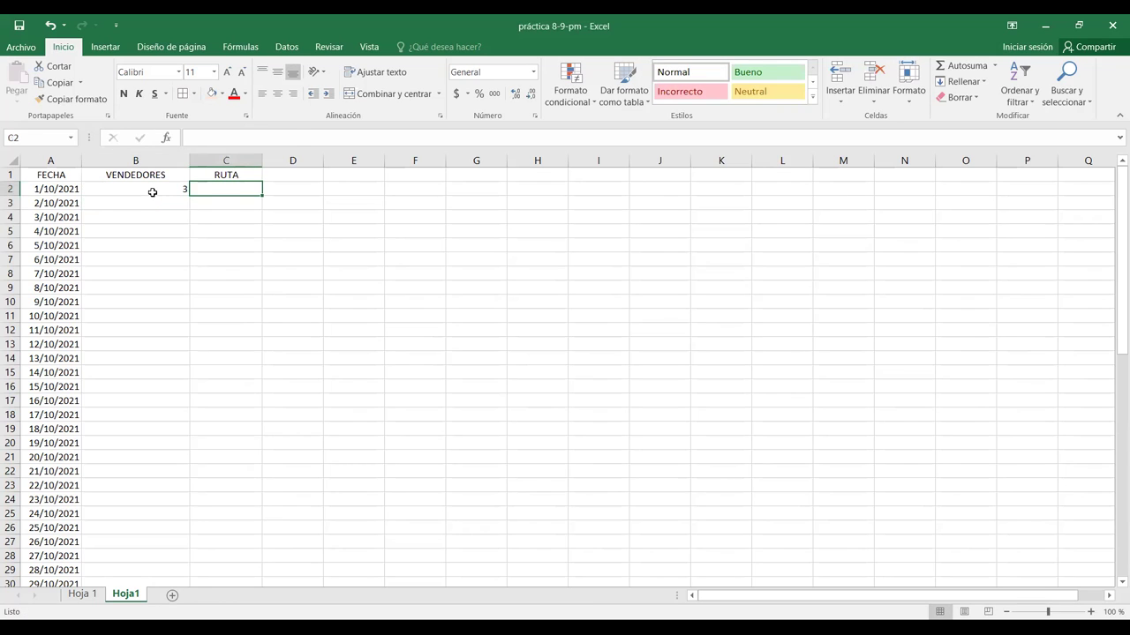
{"action": "left_click", "coordinate": [153, 192]}
{"action": "left_click_drag", "start_coordinate": [188, 195], "coordinate": [236, 187]}
{"action": "double_click", "coordinate": [239, 188]}
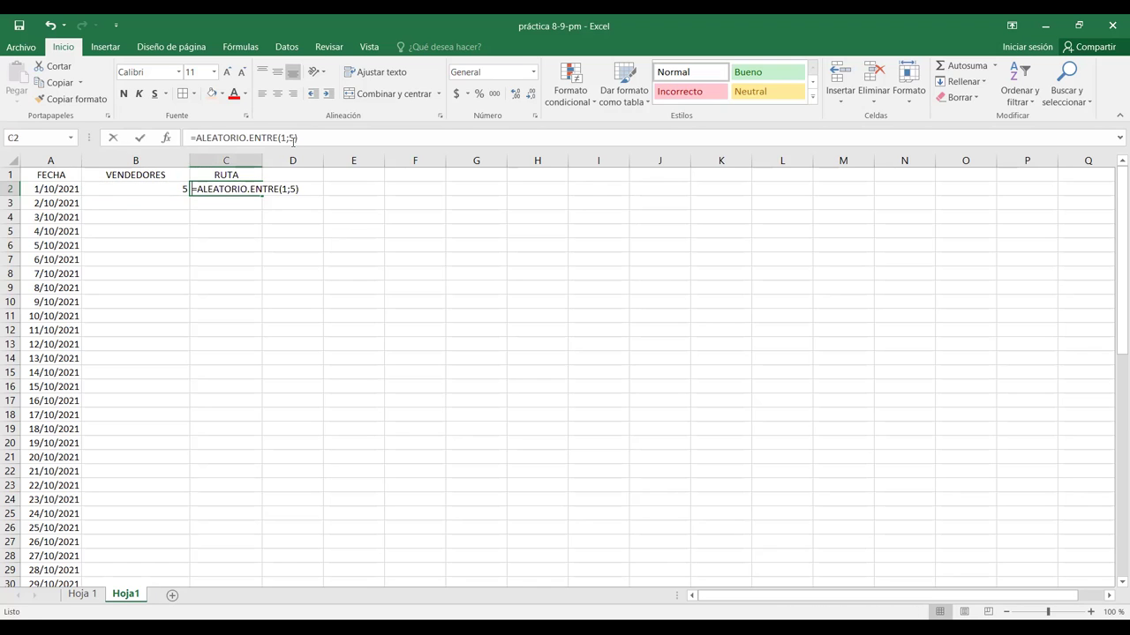
{"action": "left_click", "coordinate": [292, 138]}
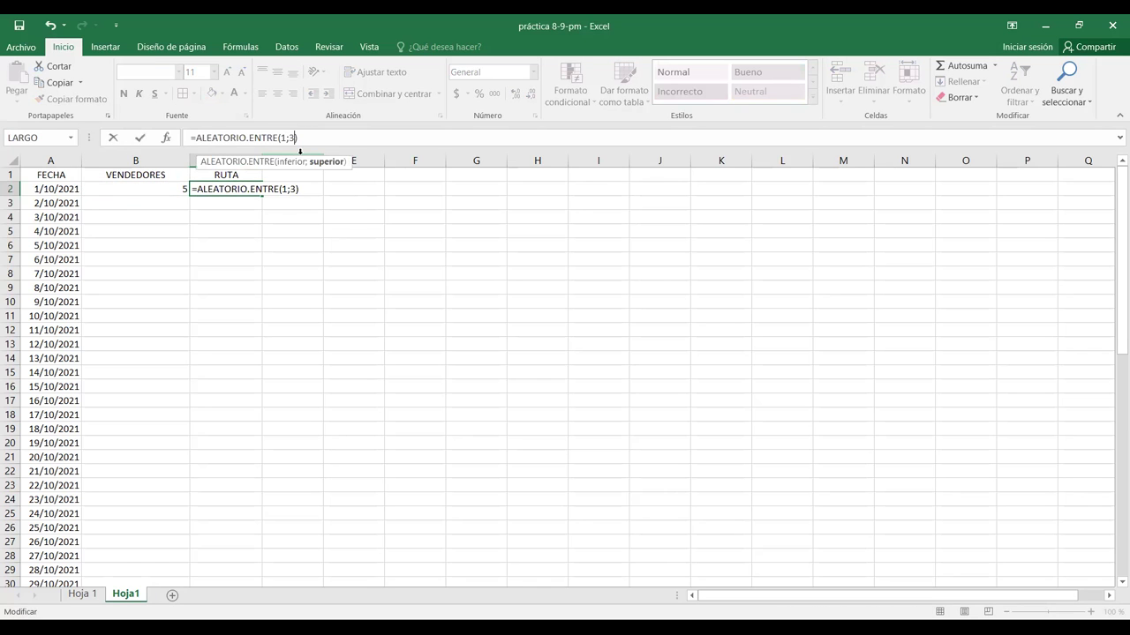
{"action": "key", "text": "Return"}
- Fill the formulas in B2 and C2 down alongside all the dates and check the filled rows
{"action": "left_click", "coordinate": [287, 220]}
{"action": "left_click", "coordinate": [182, 187]}
{"action": "left_click_drag", "start_coordinate": [188, 195], "coordinate": [227, 194]}
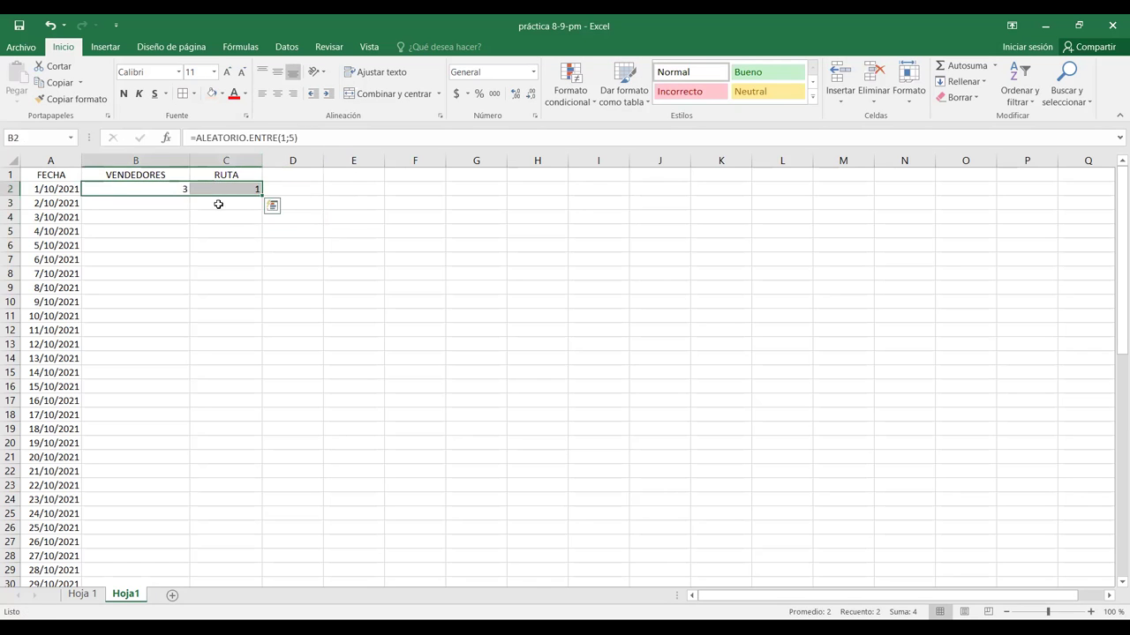
{"action": "double_click", "coordinate": [261, 195]}
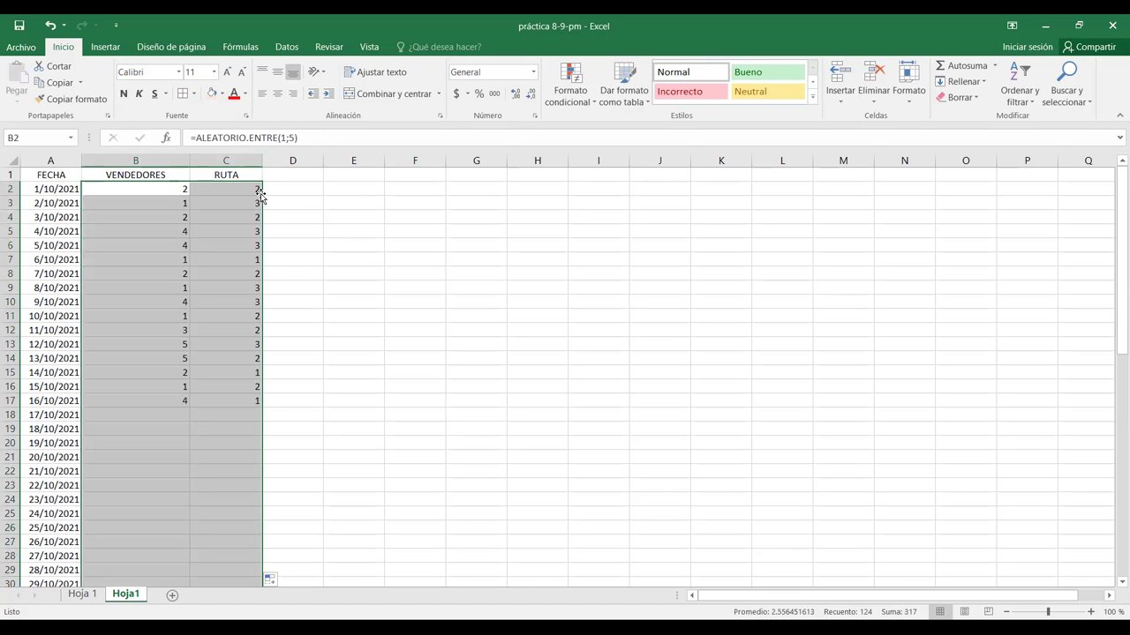
{"action": "scroll", "coordinate": [220, 239], "scroll_direction": "down", "scroll_amount": 2}
{"action": "scroll", "coordinate": [220, 239], "scroll_direction": "up", "scroll_amount": 2}
{"action": "scroll", "coordinate": [220, 243], "scroll_direction": "down", "scroll_amount": 15}
{"action": "scroll", "coordinate": [221, 246], "scroll_direction": "up", "scroll_amount": 15}
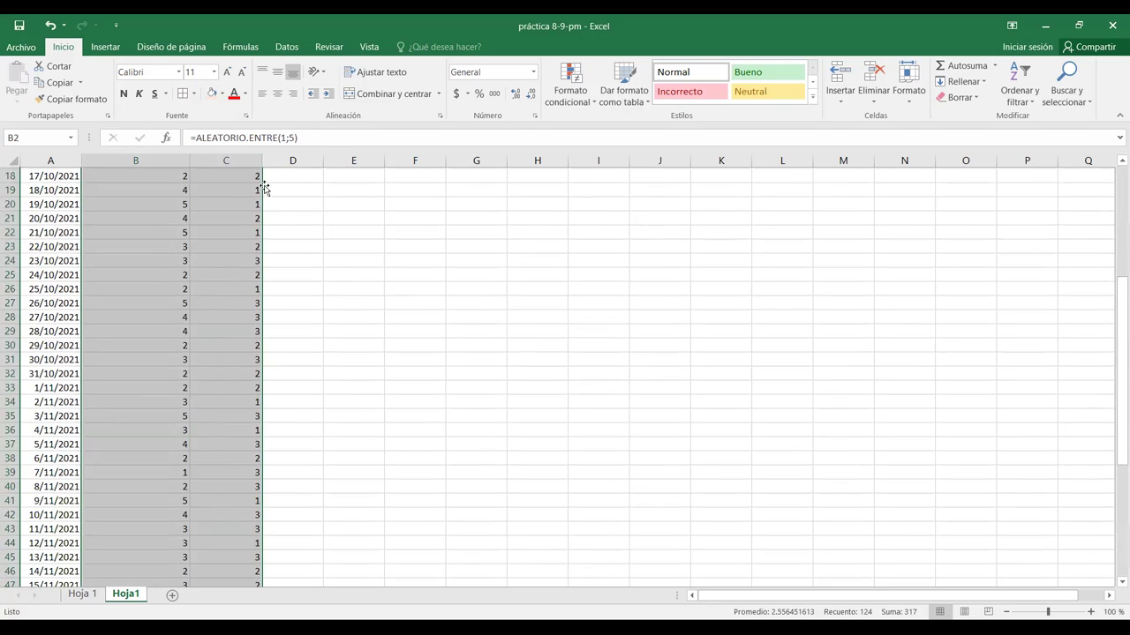
- Centre the numbers under VENDEDORES and RUTA and recalculate the random values several times
{"action": "left_click", "coordinate": [446, 278]}
{"action": "key", "text": "F9"}
{"action": "key", "text": "F9"}
{"action": "key", "text": "F9"}
{"action": "key", "text": "F9"}
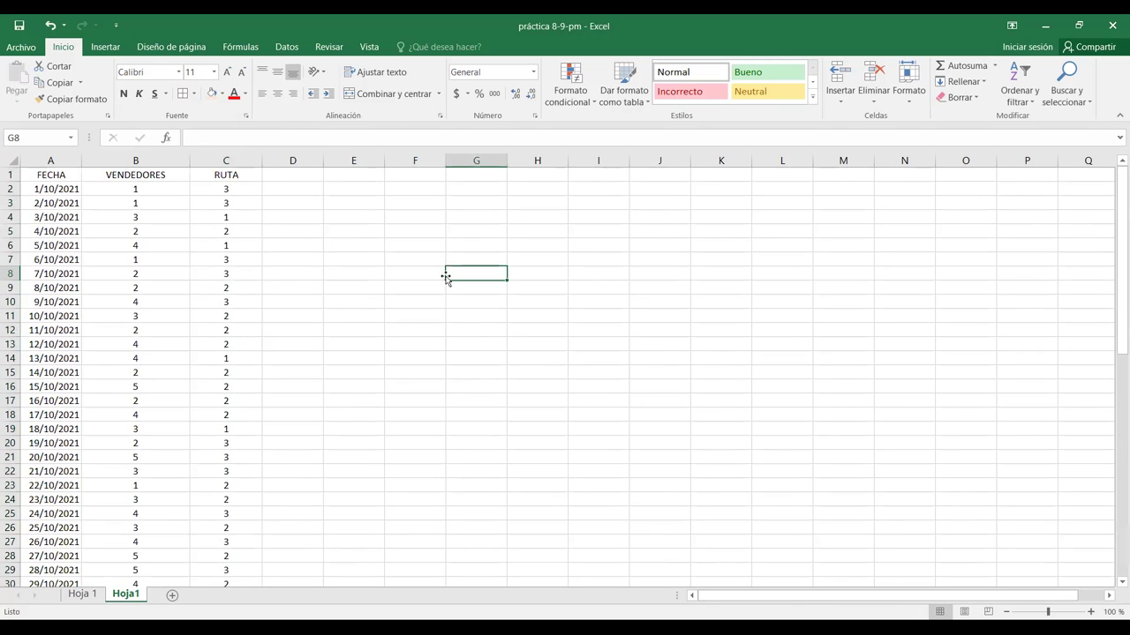
- Replace the random formulas under VENDEDORES and RUTA with their fixed values by copying and pasting them as values
{"action": "left_click_drag", "start_coordinate": [127, 190], "coordinate": [203, 190]}
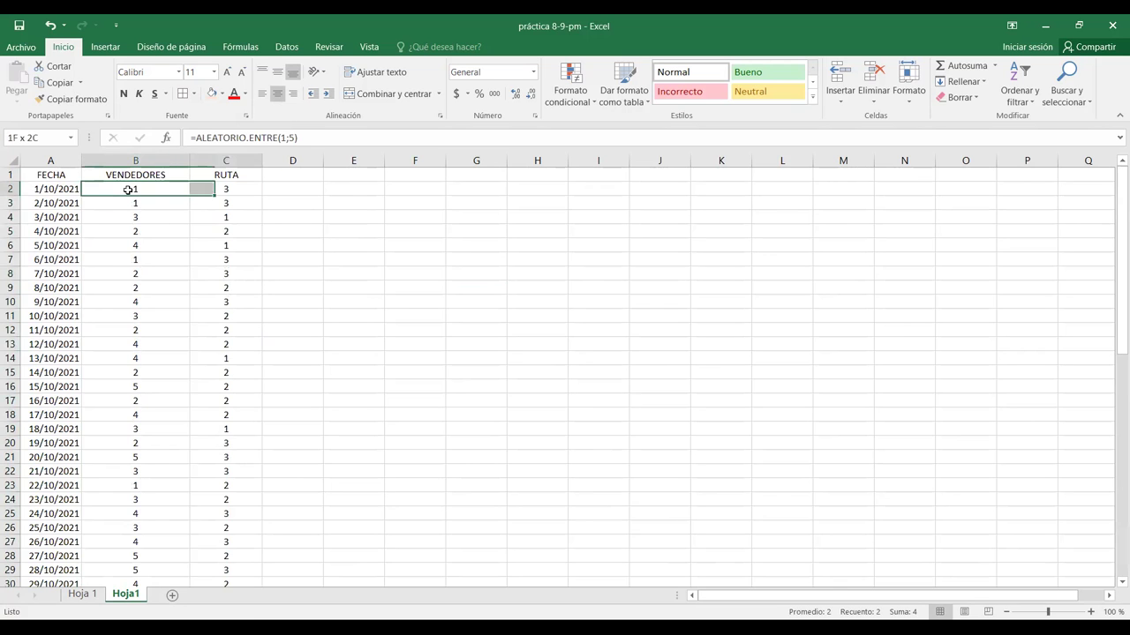
{"action": "key", "text": "ctrl+shift+Down"}
{"action": "scroll", "coordinate": [128, 190], "scroll_direction": "up", "scroll_amount": 6}
{"action": "key", "text": "ctrl+c"}
{"action": "left_click", "coordinate": [128, 190]}
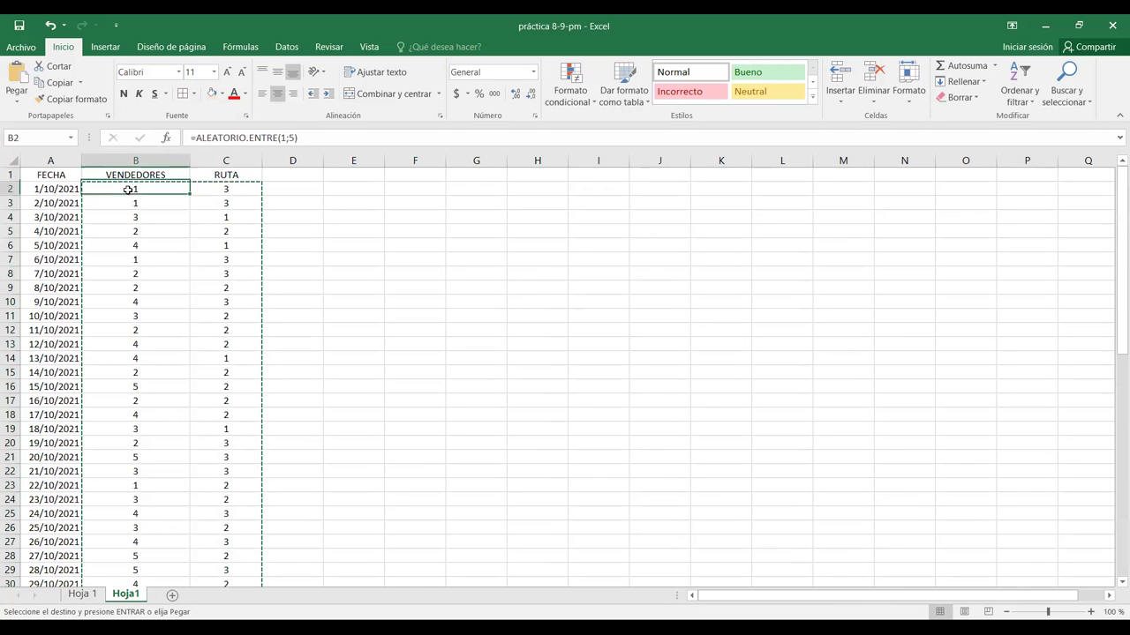
{"action": "right_click", "coordinate": [128, 190]}
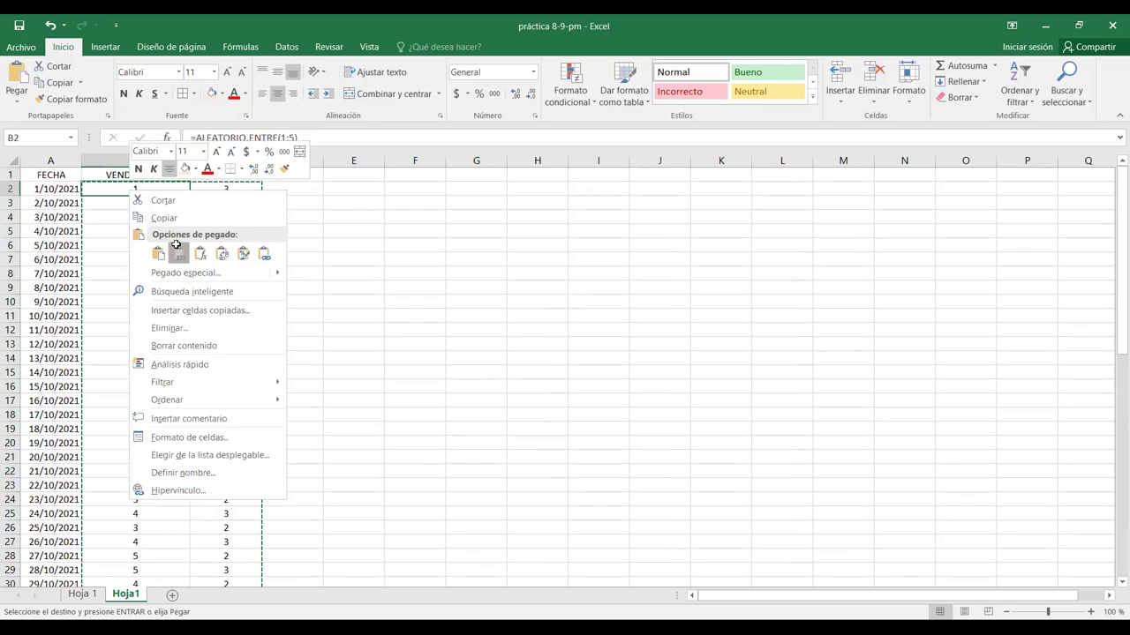
{"action": "left_click", "coordinate": [176, 253]}
{"action": "key", "text": "Escape"}
{"action": "left_click", "coordinate": [169, 187]}
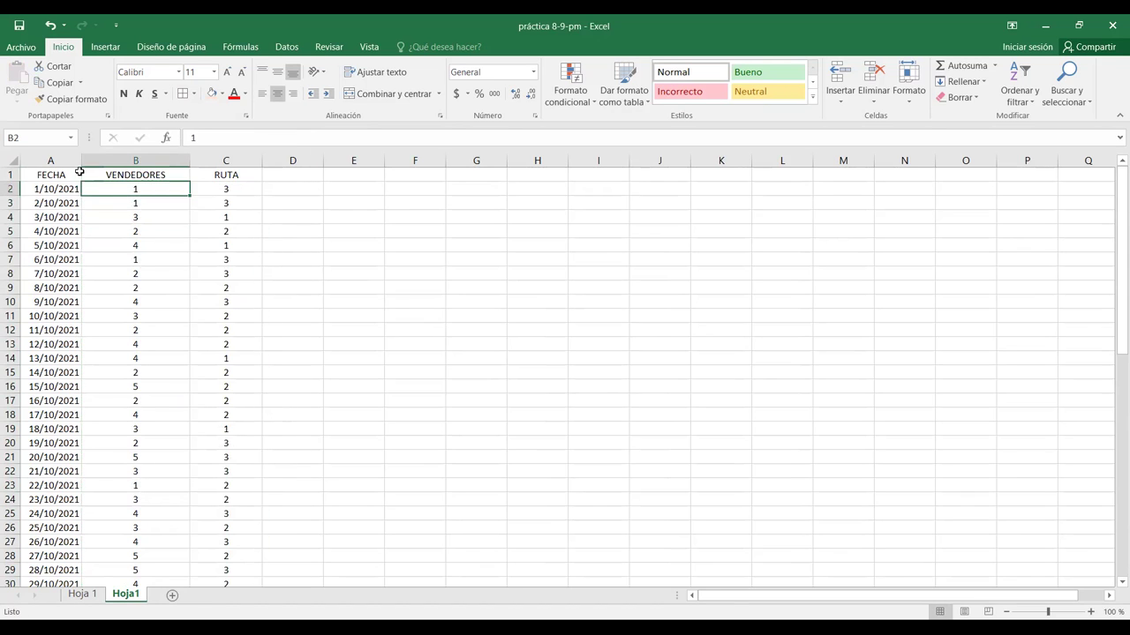
- Turn on filtering for the FECHA, VENDEDORES and RUTA headings of the data range
{"action": "left_click", "coordinate": [122, 259]}
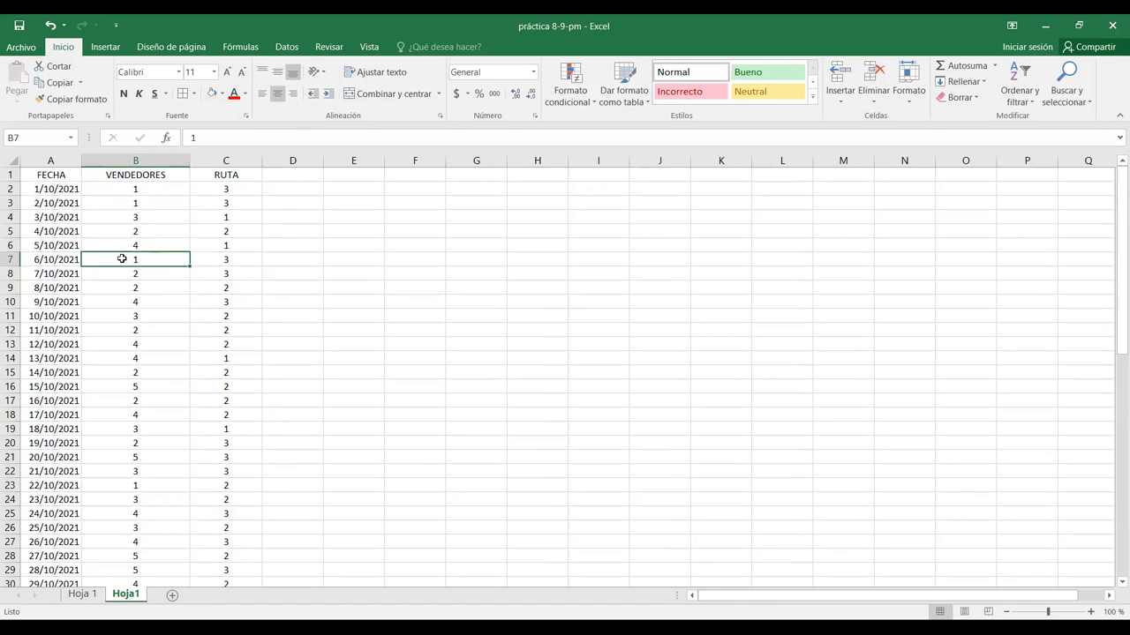
{"action": "key", "text": "ctrl+l"}
{"action": "key", "text": "Escape"}
{"action": "key", "text": "ctrl+shift+l"}
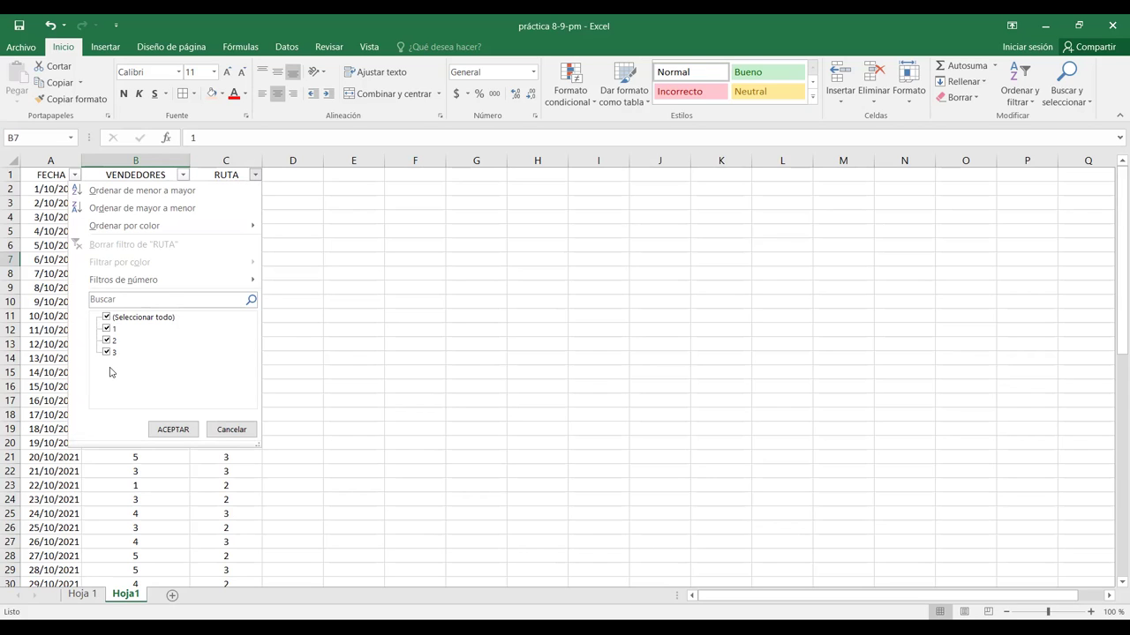
- Filter the RUTA column to show only route 1 and select its visible values
{"action": "left_click", "coordinate": [107, 317]}
{"action": "left_click", "coordinate": [107, 328]}
{"action": "left_click", "coordinate": [180, 424]}
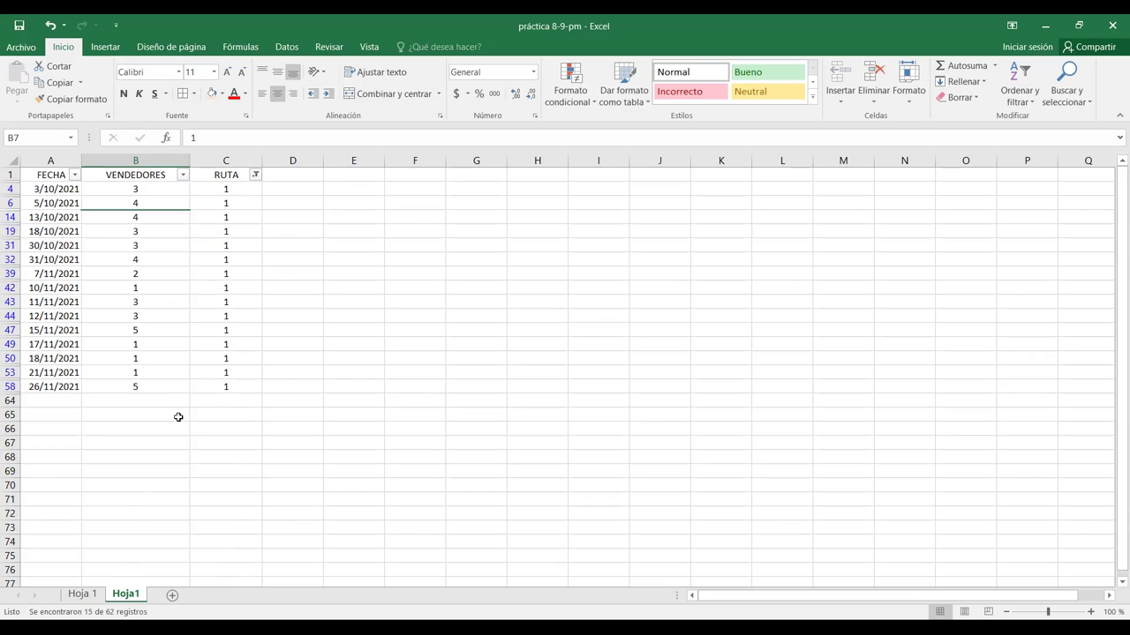
{"action": "left_click_drag", "start_coordinate": [245, 189], "coordinate": [255, 386]}
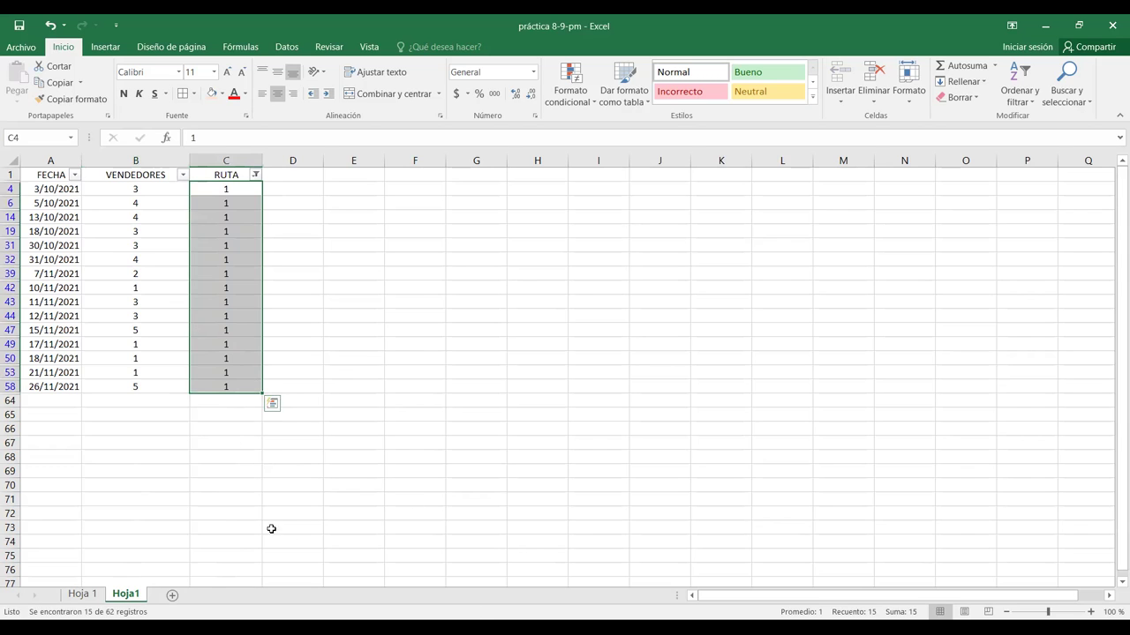
- Clear the RUTA filter, select all the values in the RUTA column and return to its heading
{"action": "left_click", "coordinate": [255, 175]}
{"action": "left_click", "coordinate": [108, 316]}
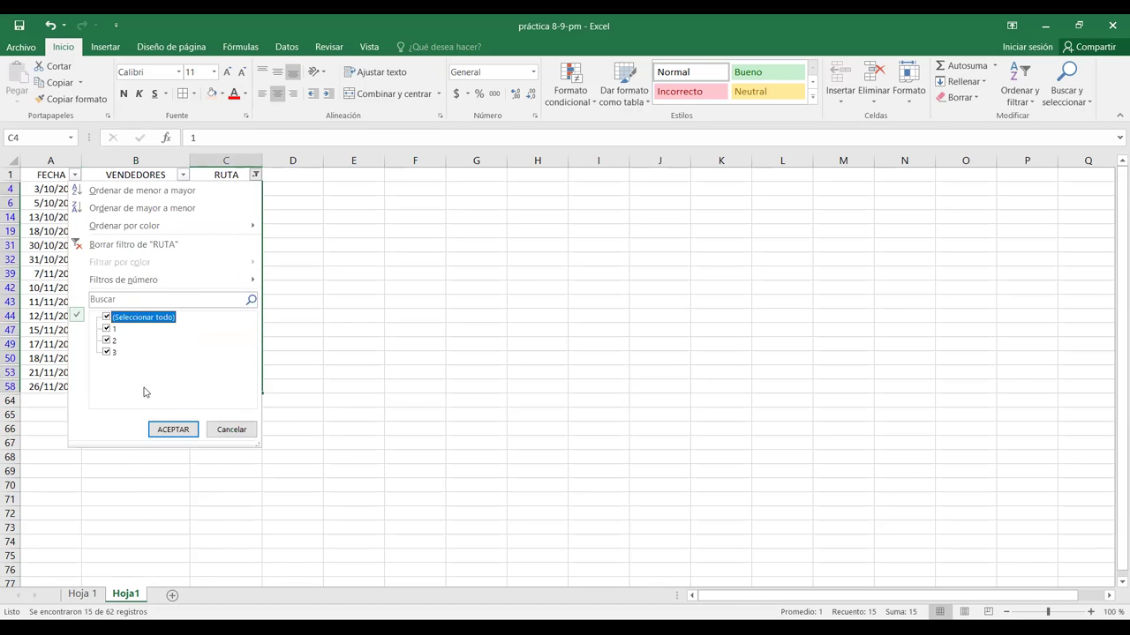
{"action": "left_click", "coordinate": [133, 244]}
{"action": "left_click", "coordinate": [232, 184]}
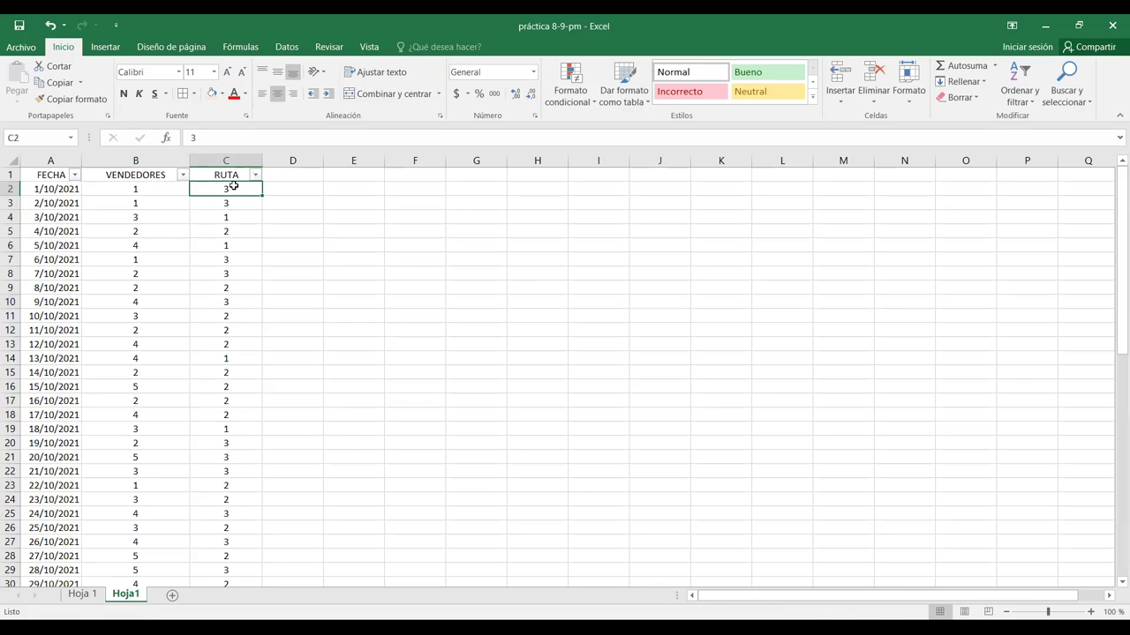
{"action": "key", "text": "ctrl+shift+Down"}
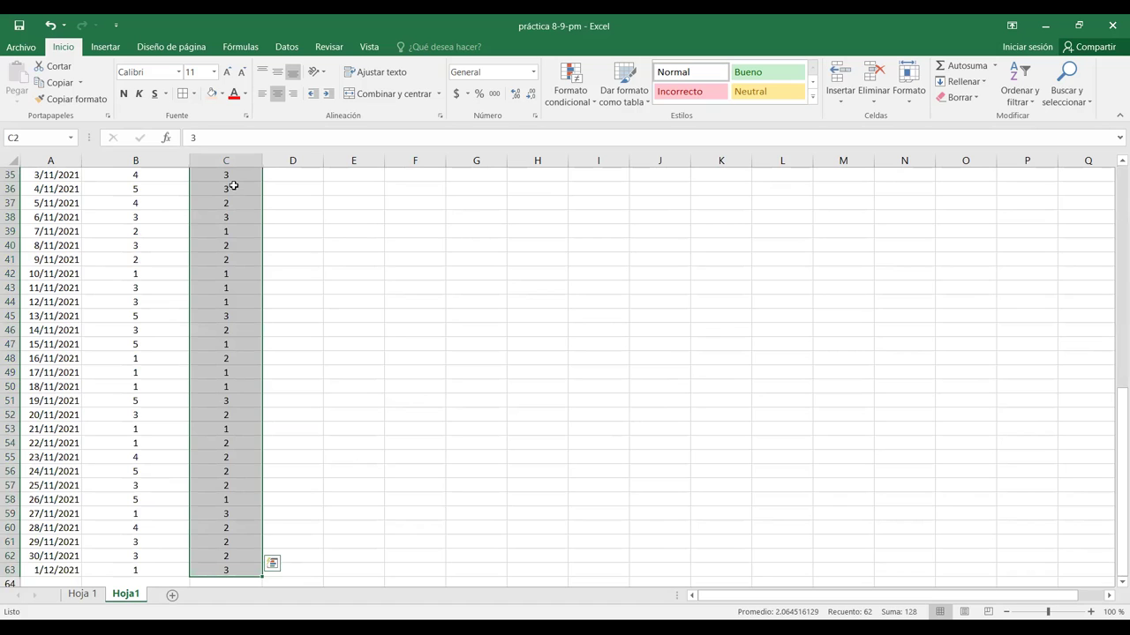
{"action": "key", "text": "ctrl+Up"}
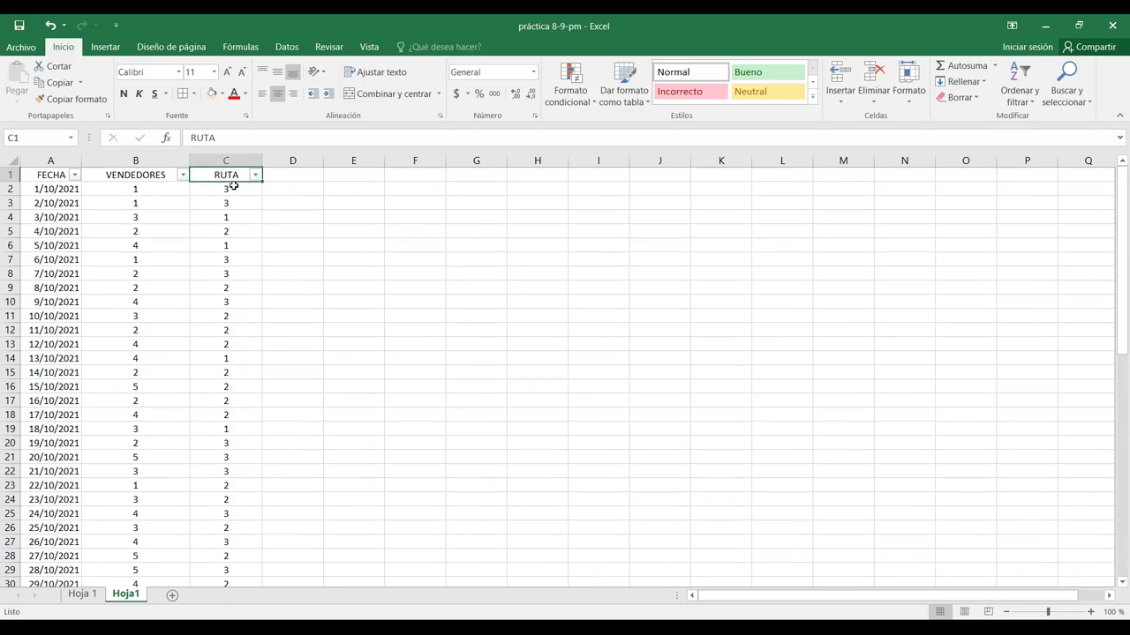
- Filter the RUTA column to show only route 2 and select the visible route values
{"action": "left_click", "coordinate": [255, 174]}
{"action": "left_click", "coordinate": [112, 317]}
{"action": "left_click", "coordinate": [109, 341]}
{"action": "left_click", "coordinate": [181, 433]}
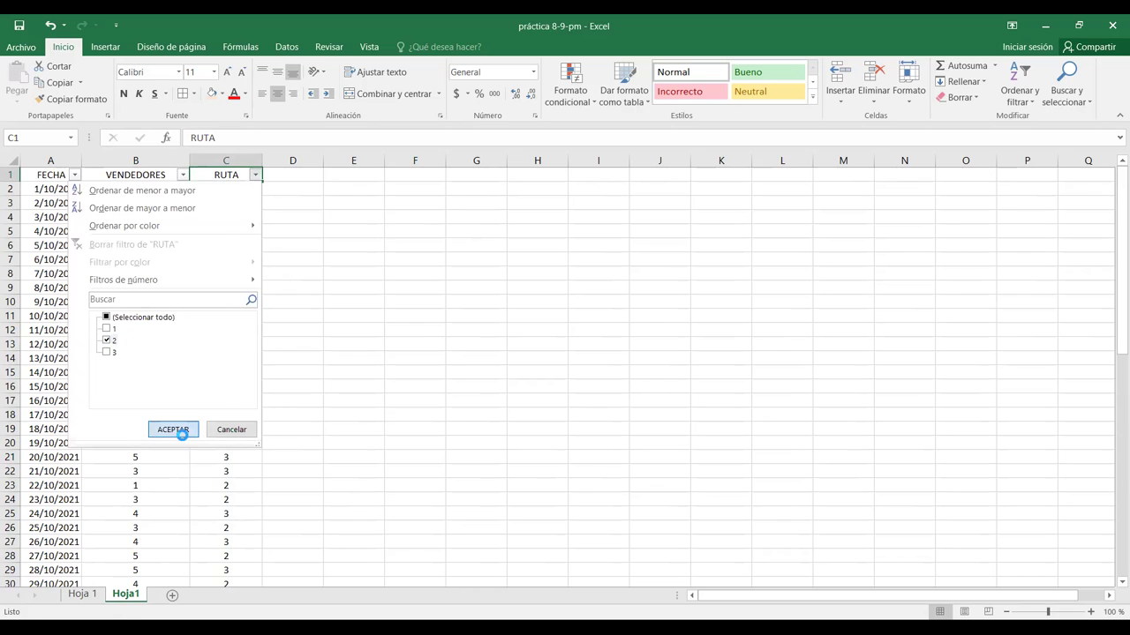
{"action": "left_click", "coordinate": [246, 187]}
{"action": "key", "text": "ctrl+shift+Down"}
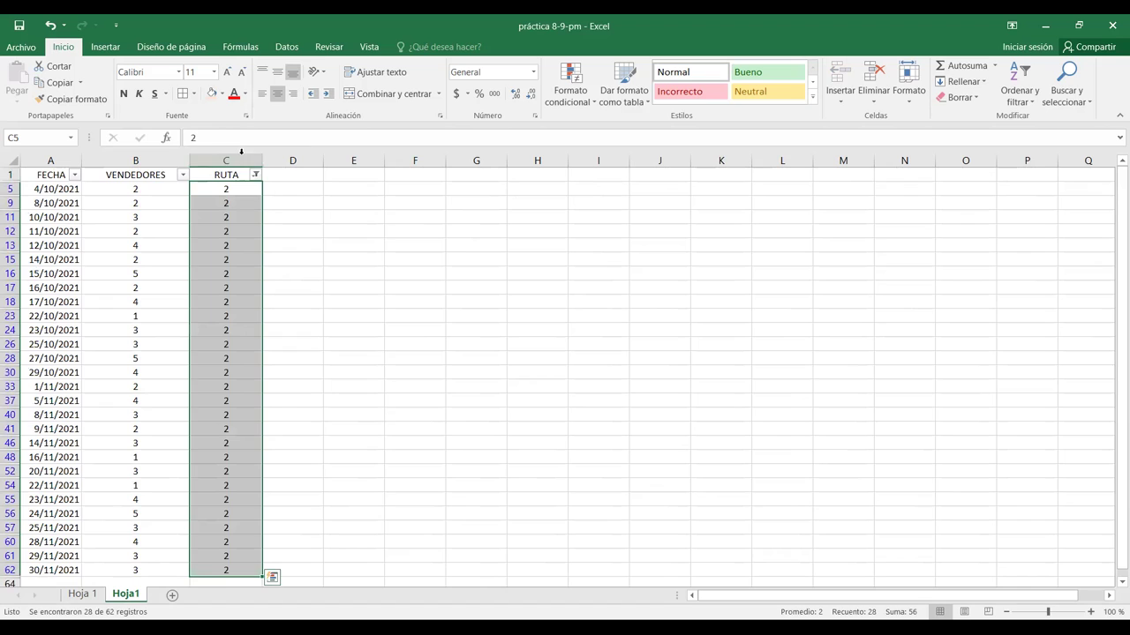
- Change the RUTA filter to show only route 3 and select the visible route values
{"action": "left_click", "coordinate": [255, 175]}
{"action": "left_click", "coordinate": [107, 340]}
{"action": "left_click", "coordinate": [107, 352]}
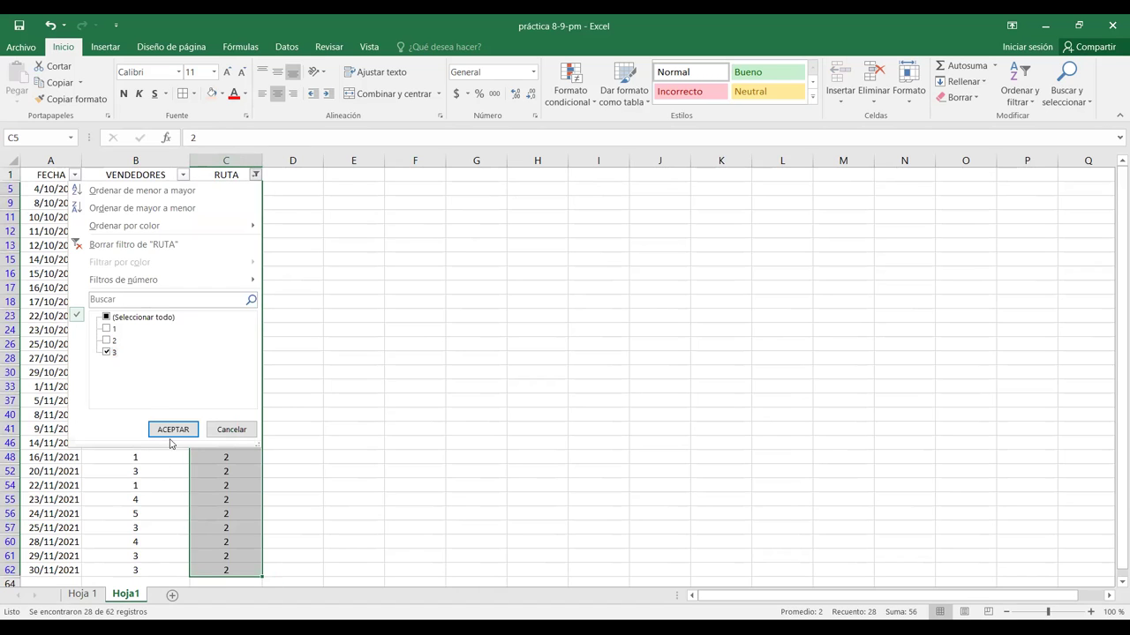
{"action": "left_click", "coordinate": [173, 430]}
{"action": "left_click_drag", "start_coordinate": [226, 189], "coordinate": [229, 441]}
- Switch the RUTA filter back to route 1 only and deselect the column range
{"action": "left_click", "coordinate": [255, 175]}
{"action": "left_click", "coordinate": [109, 320]}
{"action": "left_click", "coordinate": [109, 317]}
{"action": "left_click", "coordinate": [107, 328]}
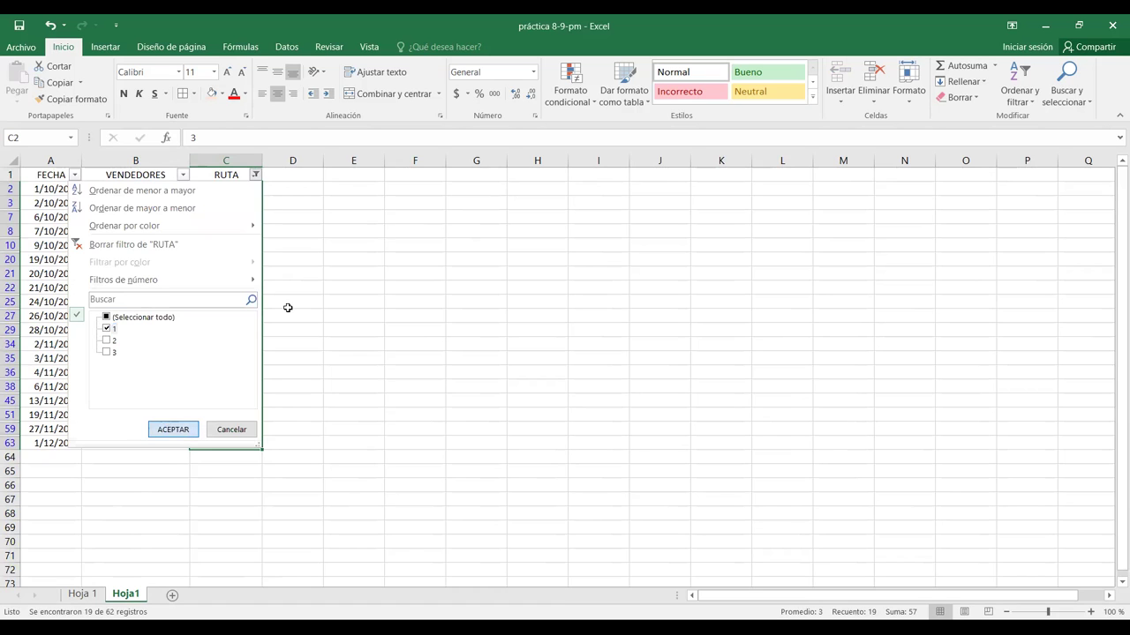
{"action": "key", "text": "Return"}
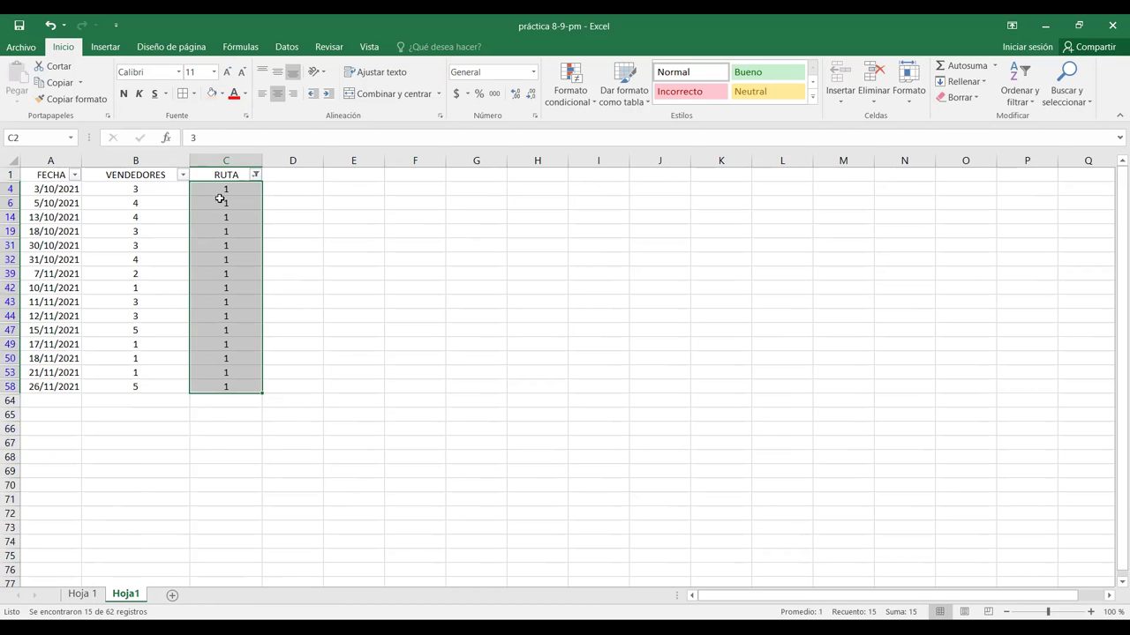
{"action": "left_click", "coordinate": [221, 202]}
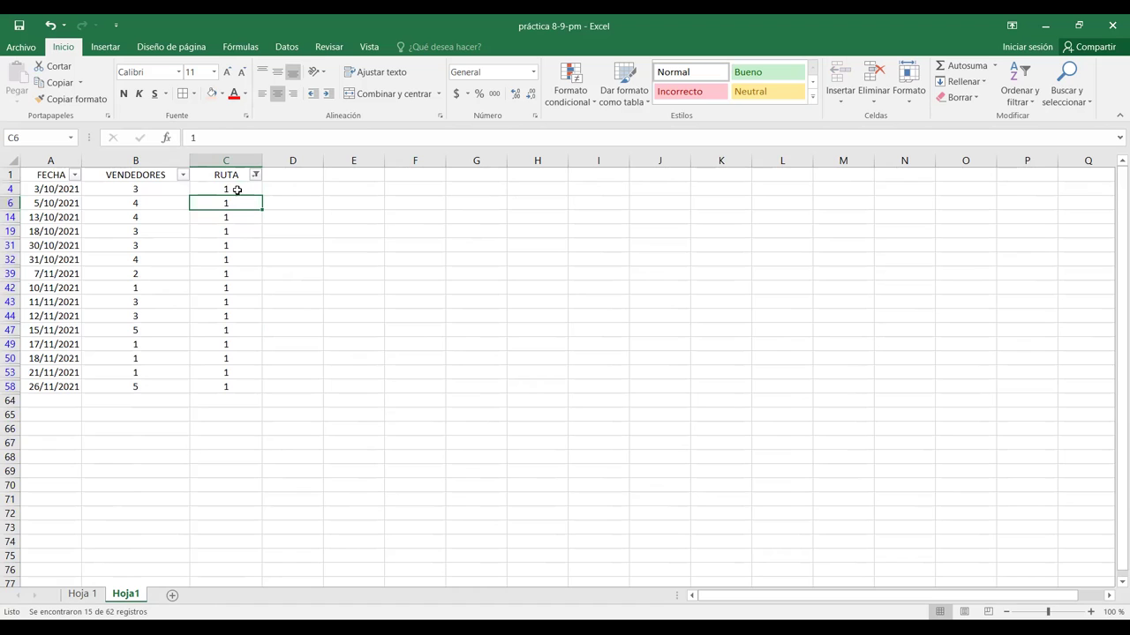
- Show all routes again by reselecting every value in the RUTA filter
{"action": "left_click", "coordinate": [255, 175]}
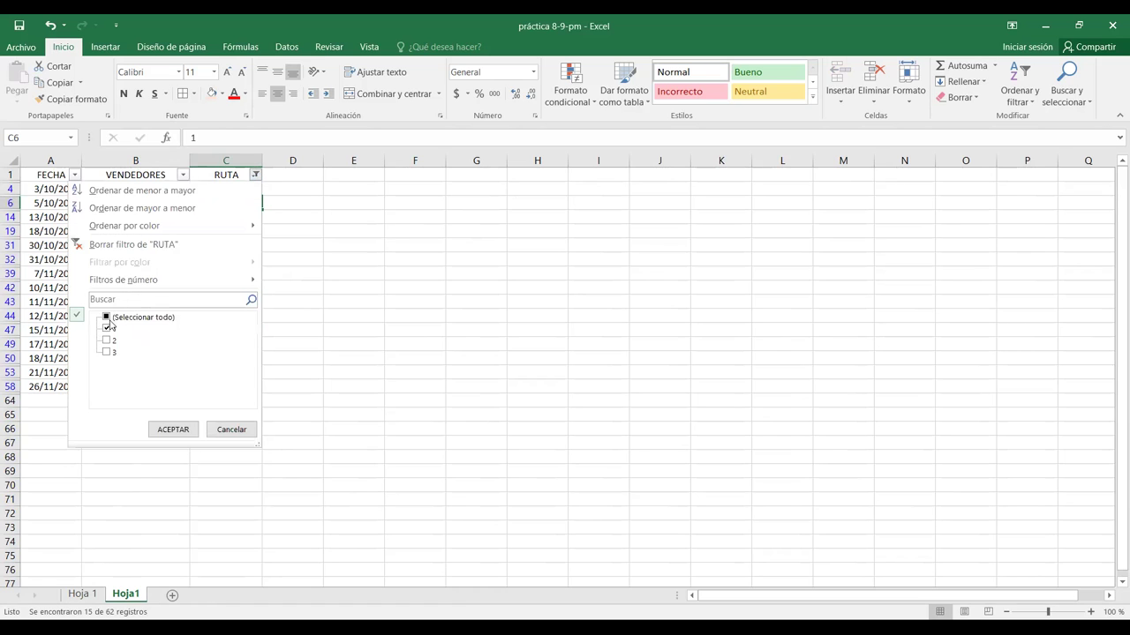
{"action": "left_click", "coordinate": [107, 317]}
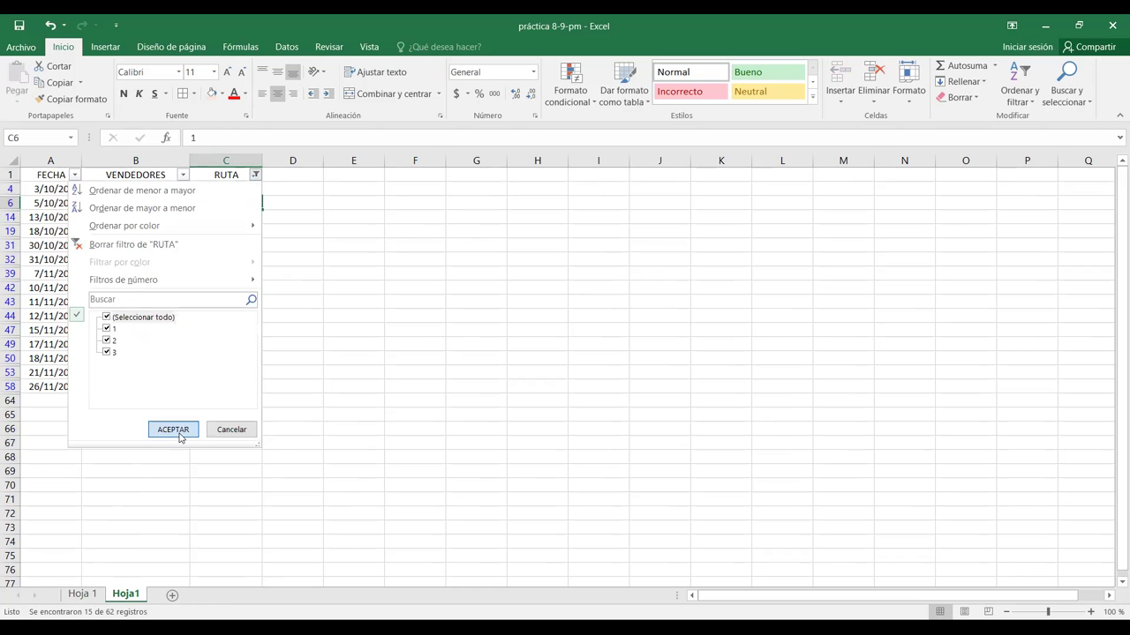
{"action": "left_click", "coordinate": [176, 431]}
- Filter the VENDEDORES column to show only vendor 1 and select the visible vendor values
{"action": "left_click", "coordinate": [184, 175]}
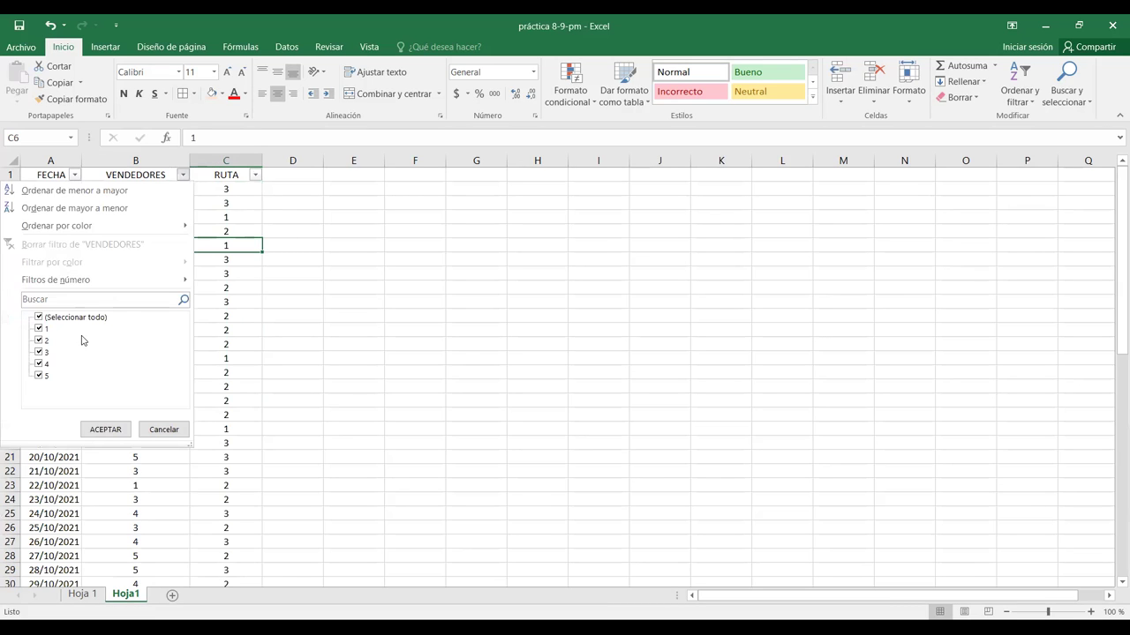
{"action": "left_click", "coordinate": [39, 318]}
{"action": "left_click", "coordinate": [39, 328]}
{"action": "left_click", "coordinate": [105, 429]}
{"action": "key", "text": "ctrl+Up"}
{"action": "key", "text": "Down"}
{"action": "key", "text": "ctrl+shift+Down"}
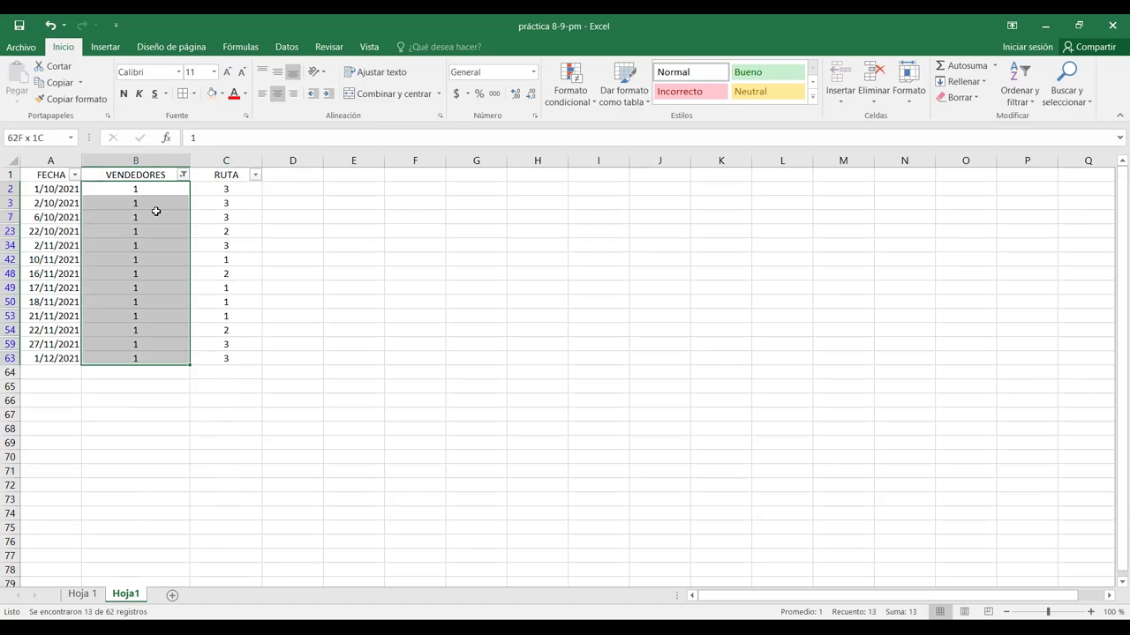
- Change the VENDEDORES filter to show only vendor 2
{"action": "left_click", "coordinate": [183, 175]}
{"action": "left_click", "coordinate": [38, 328]}
{"action": "left_click", "coordinate": [39, 340]}
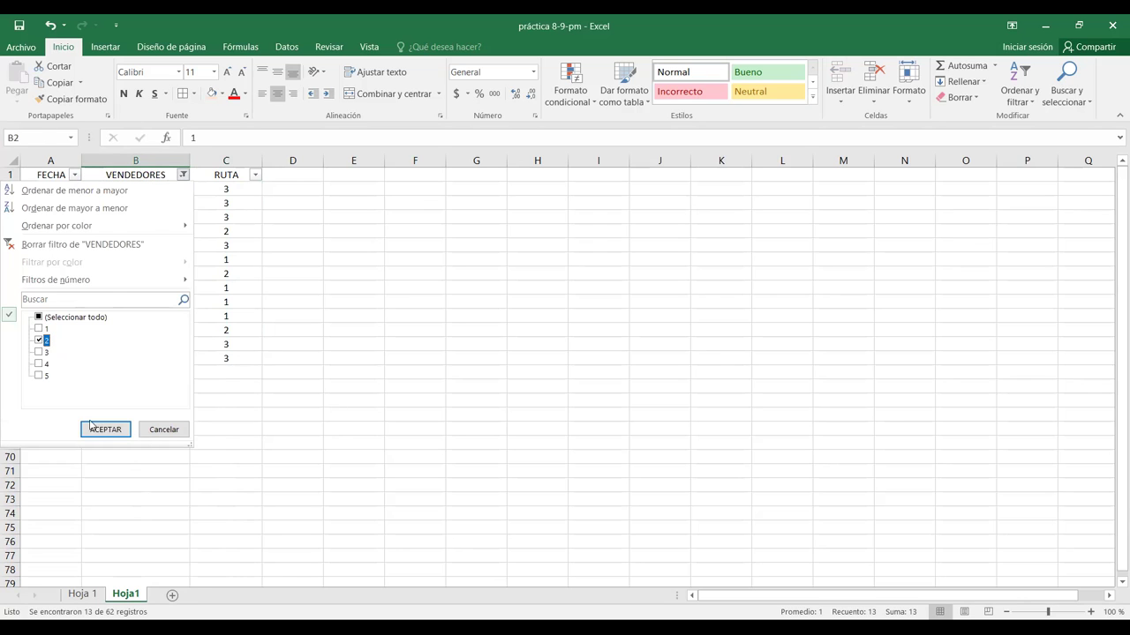
{"action": "left_click", "coordinate": [103, 430]}
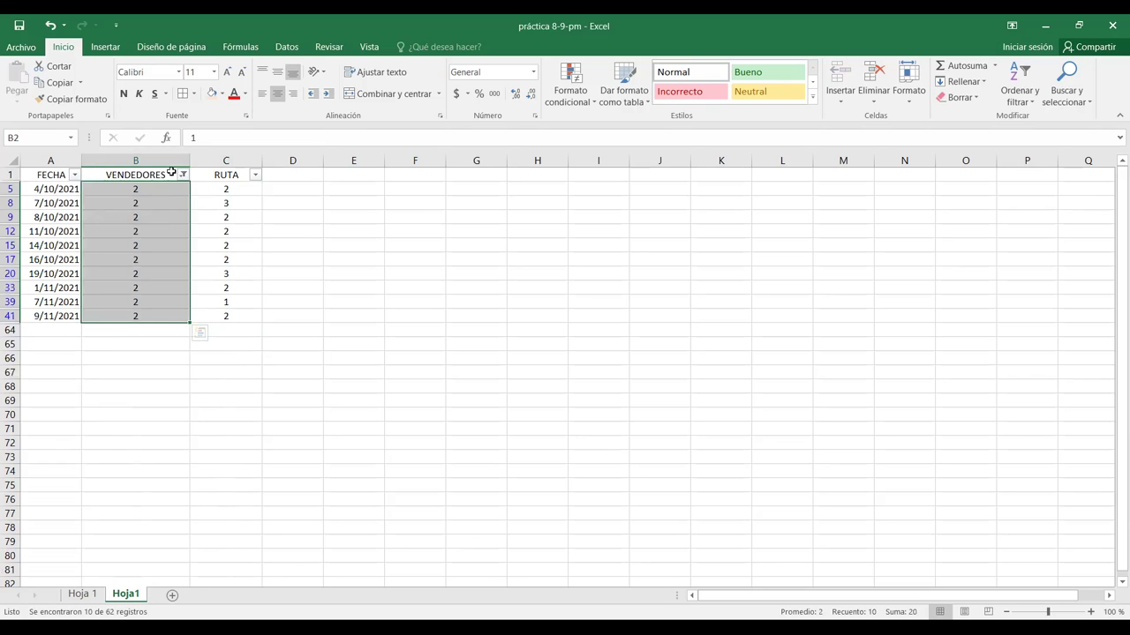
- Change the VENDEDORES filter to show only vendor 3 and select all the visible vendor values
{"action": "left_click", "coordinate": [183, 175]}
{"action": "left_click", "coordinate": [39, 340]}
{"action": "left_click", "coordinate": [38, 351]}
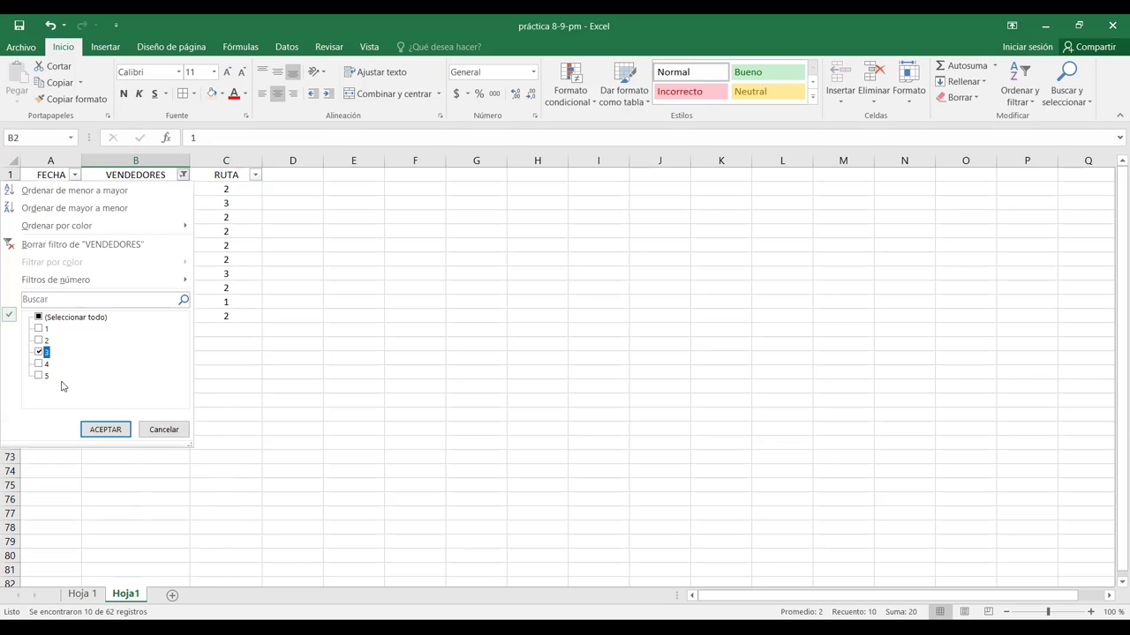
{"action": "left_click", "coordinate": [103, 430]}
{"action": "left_click_drag", "start_coordinate": [188, 315], "coordinate": [184, 169]}
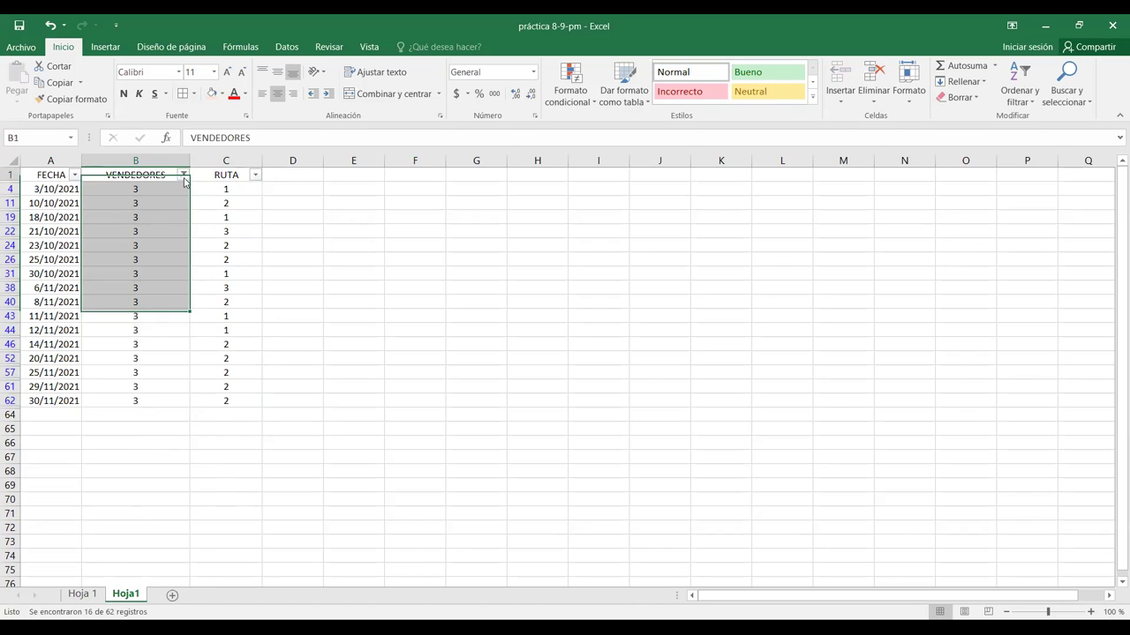
{"action": "left_click", "coordinate": [156, 192]}
{"action": "key", "text": "ctrl+shift+Down"}
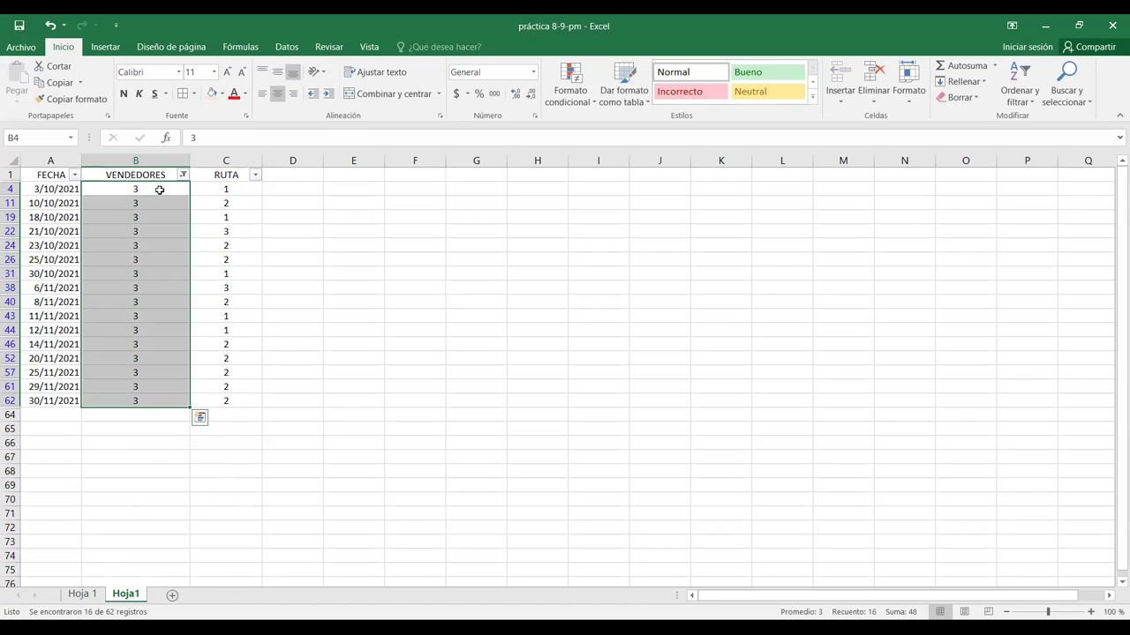
- Change the VENDEDORES filter to show only vendor 4
{"action": "left_click", "coordinate": [183, 175]}
{"action": "left_click", "coordinate": [39, 351]}
{"action": "left_click", "coordinate": [39, 363]}
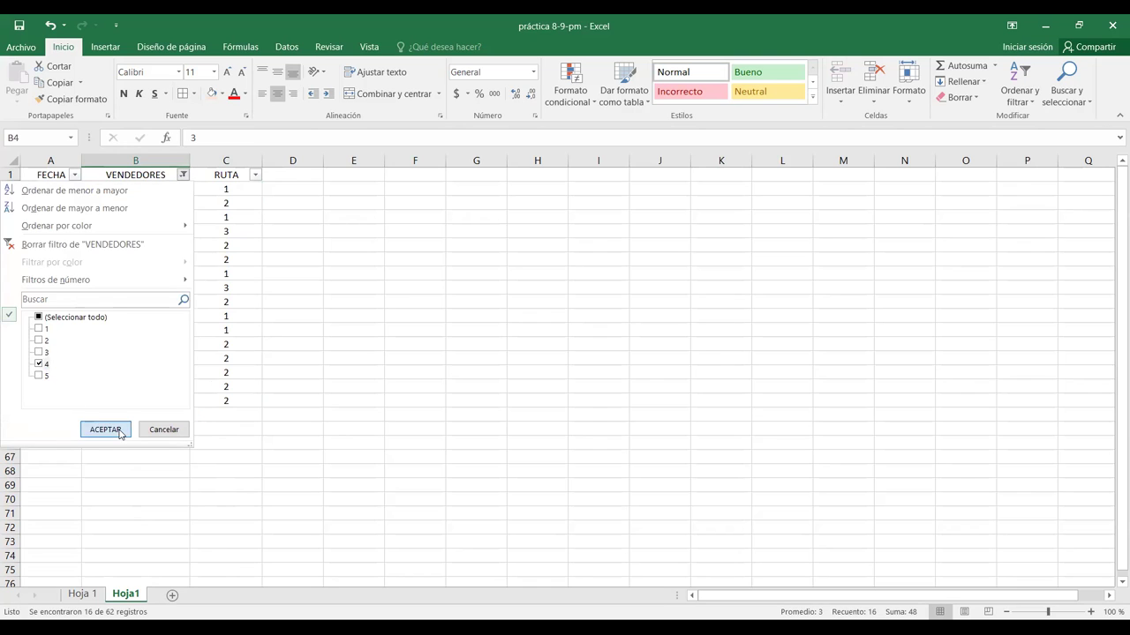
{"action": "left_click", "coordinate": [105, 430]}
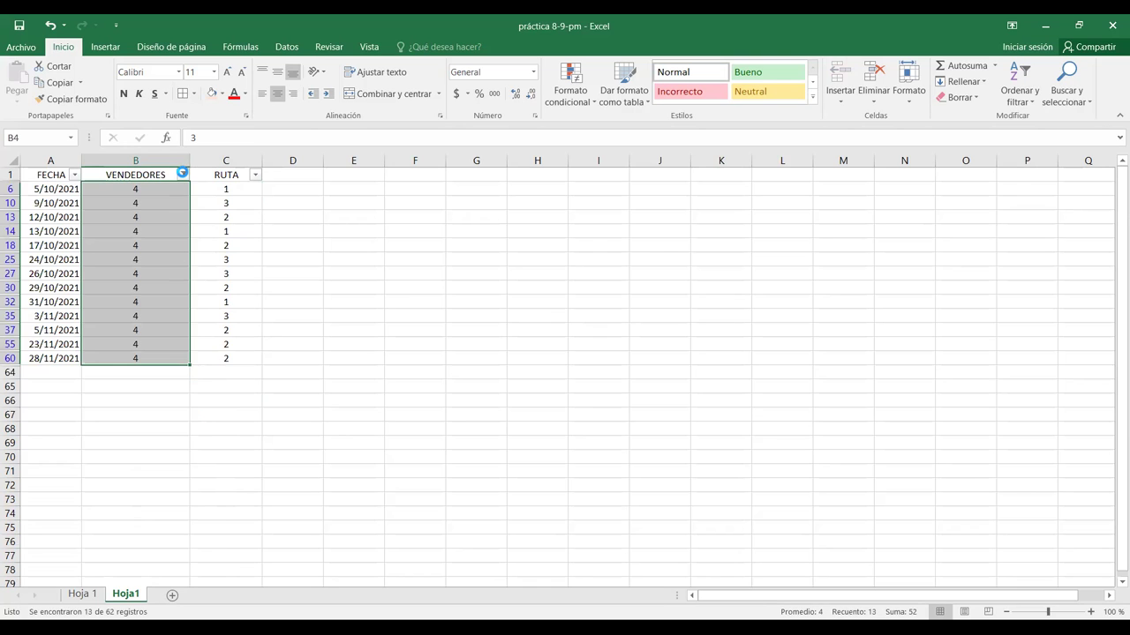
- Change the VENDEDORES filter to show only vendor 5
{"action": "left_click", "coordinate": [183, 173]}
{"action": "left_click", "coordinate": [39, 363]}
{"action": "left_click", "coordinate": [39, 375]}
{"action": "left_click", "coordinate": [97, 430]}
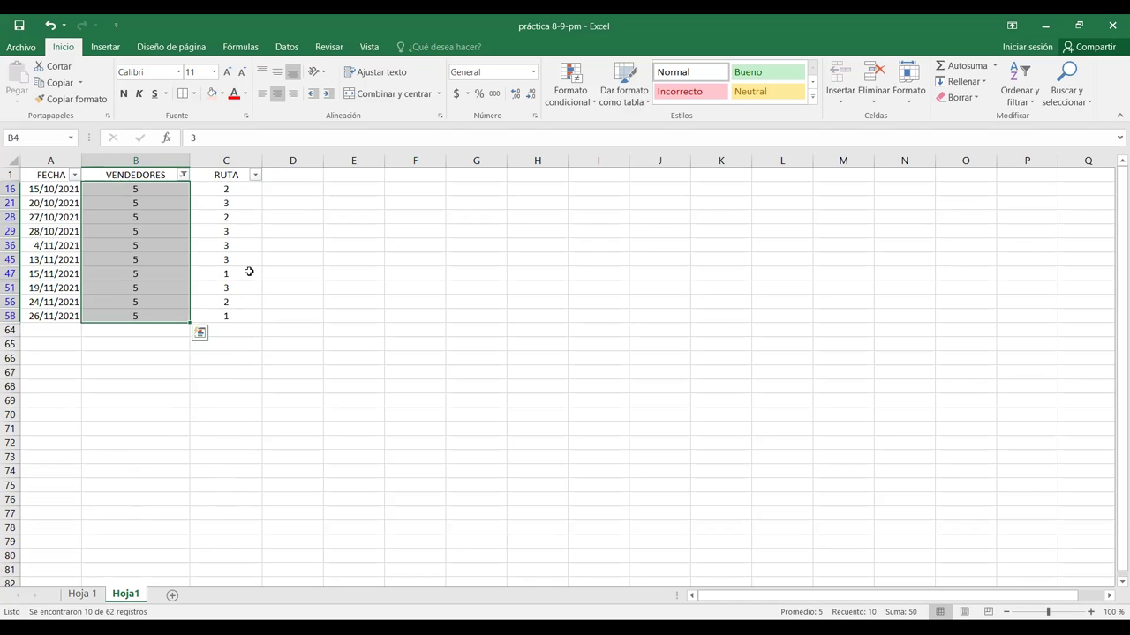
- Show all vendors again in the VENDEDORES filter, select the column's values and return to its heading
{"action": "left_click", "coordinate": [183, 174]}
{"action": "left_click", "coordinate": [38, 316]}
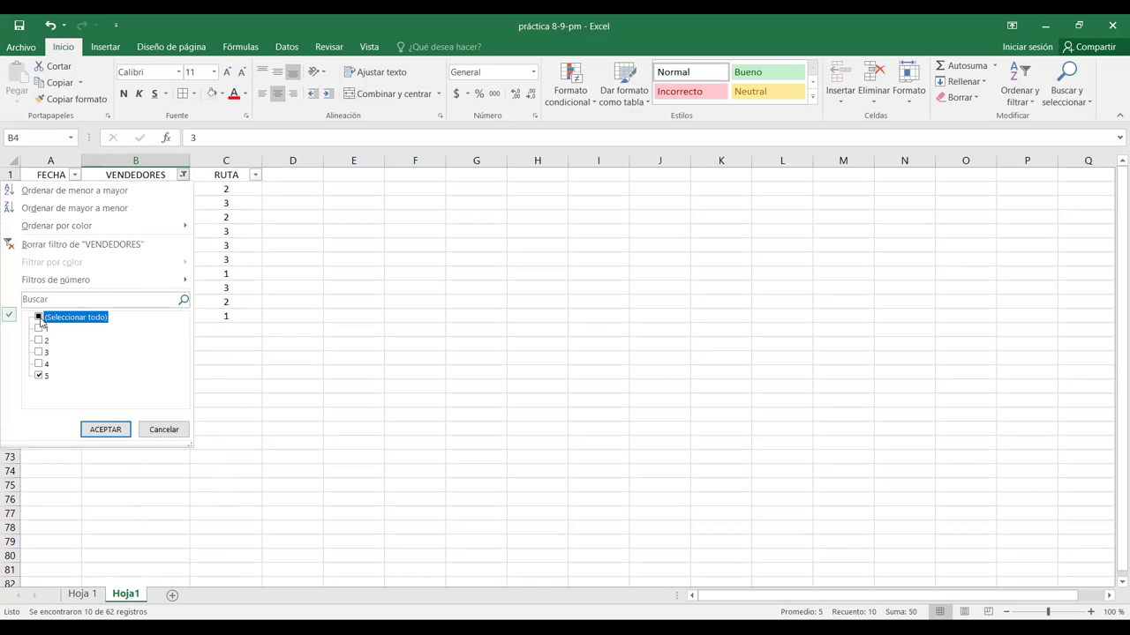
{"action": "left_click", "coordinate": [120, 431]}
{"action": "key", "text": "Home"}
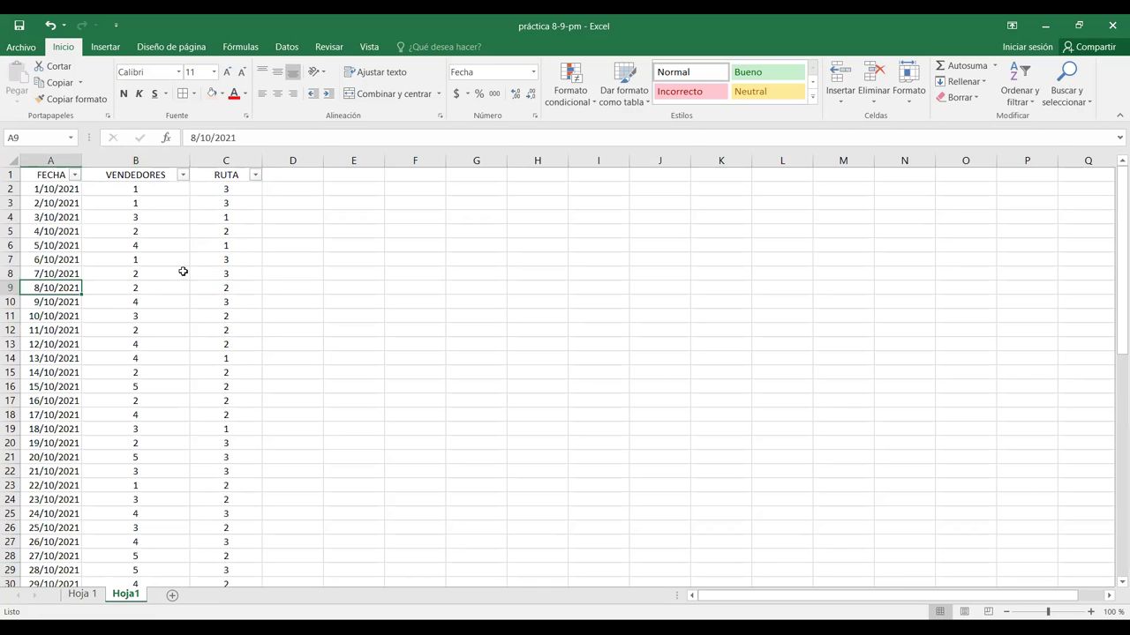
{"action": "key", "text": "Right"}
{"action": "key", "text": "ctrl+Up"}
{"action": "key", "text": "Down"}
{"action": "key", "text": "ctrl+shift+Down"}
{"action": "key", "text": "ctrl+Up"}
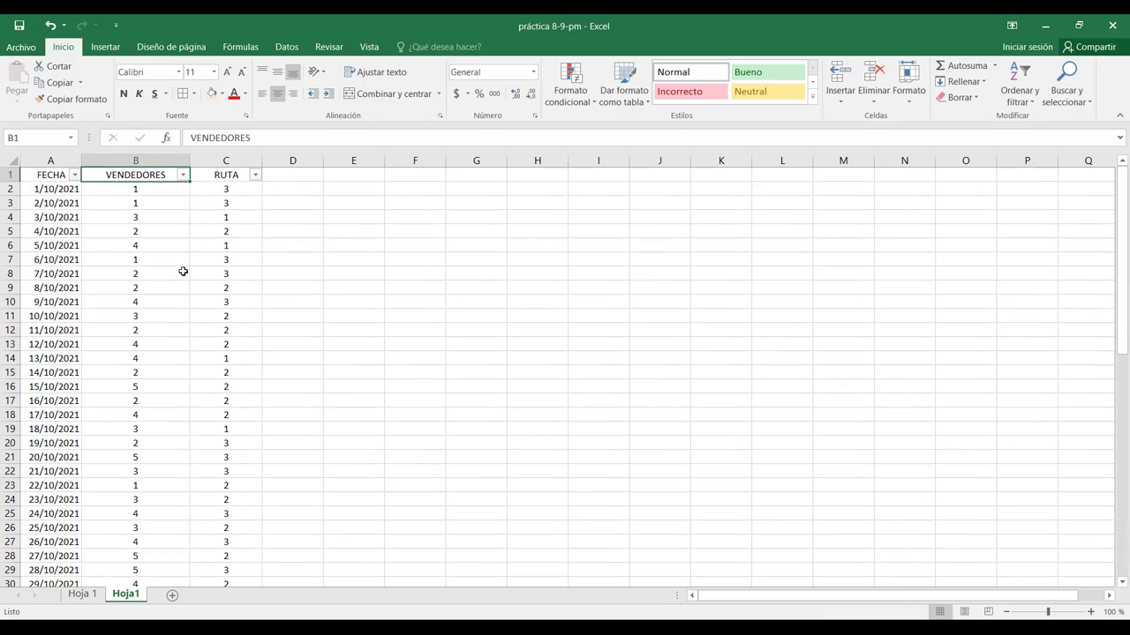
{"action": "left_click", "coordinate": [176, 289]}
{"action": "left_click", "coordinate": [181, 215]}
{"action": "left_click_drag", "start_coordinate": [182, 192], "coordinate": [226, 360]}
{"action": "left_click_drag", "start_coordinate": [129, 274], "coordinate": [132, 274]}
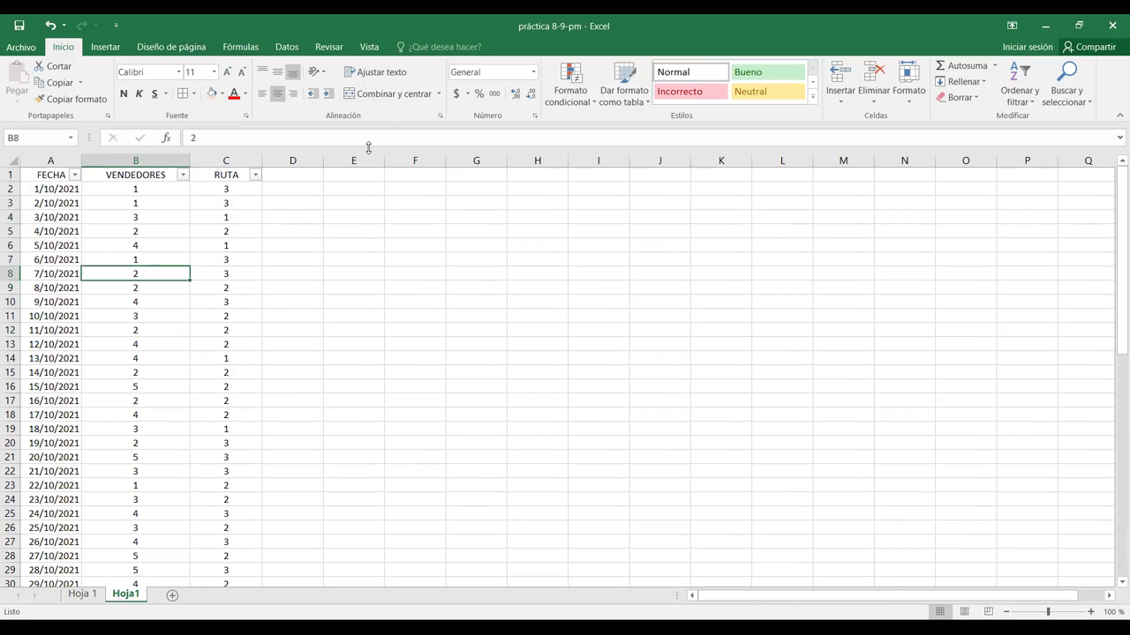
- Paste the copied list of VENDEDOR 1 to VENDEDOR 5 with their names as values, starting at E3
{"action": "left_click", "coordinate": [358, 230]}
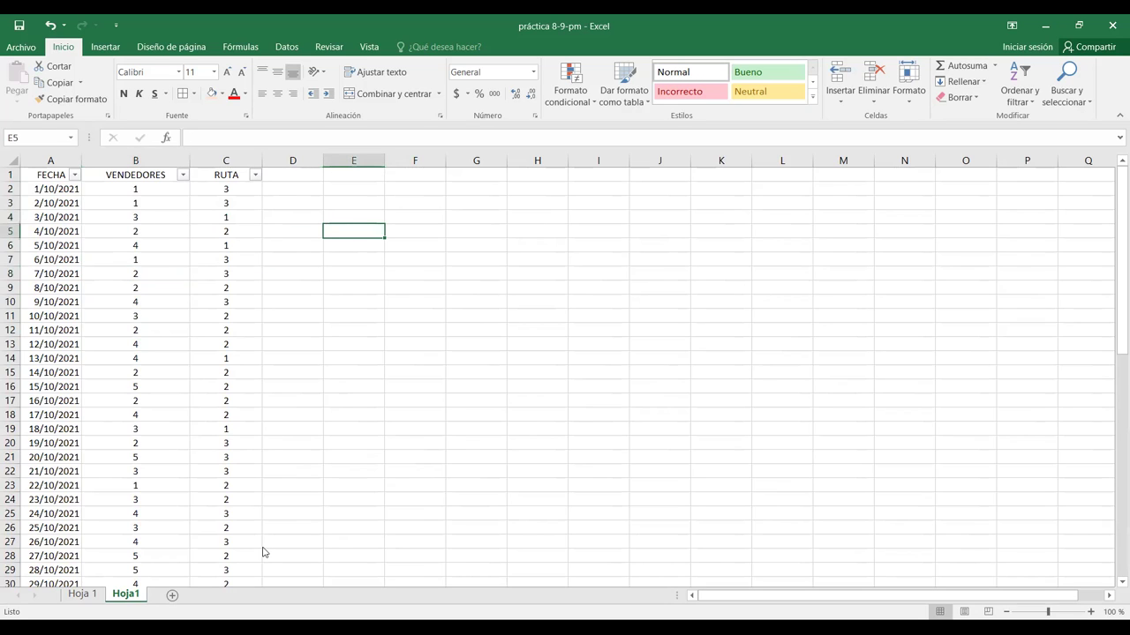
{"action": "key", "text": "ctrl+c"}
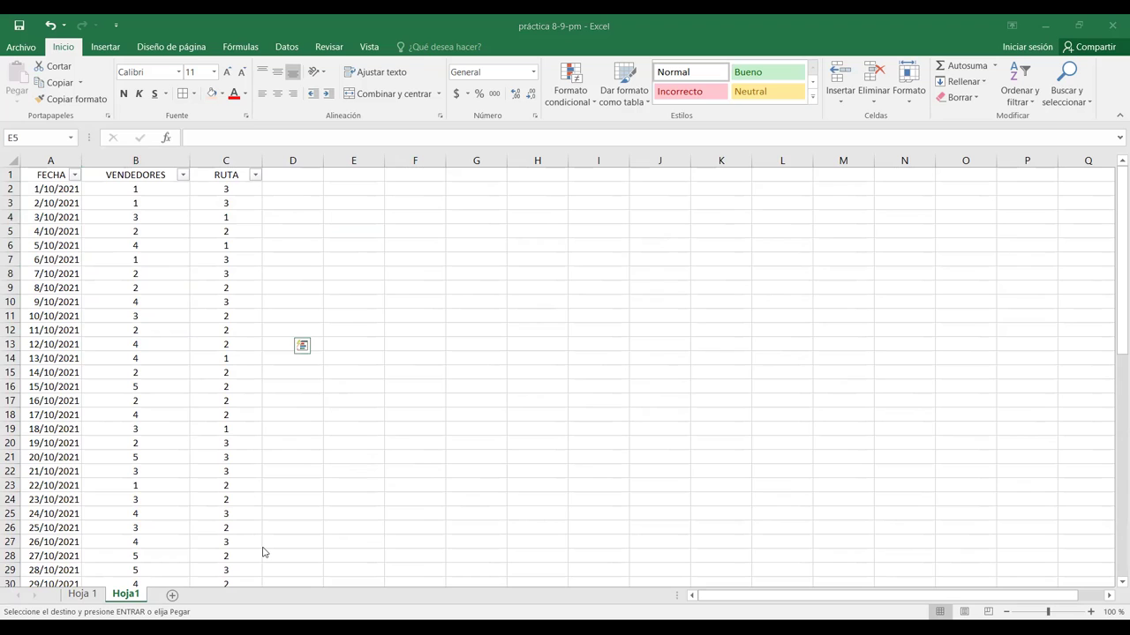
{"action": "right_click", "coordinate": [377, 205]}
{"action": "left_click", "coordinate": [422, 267]}
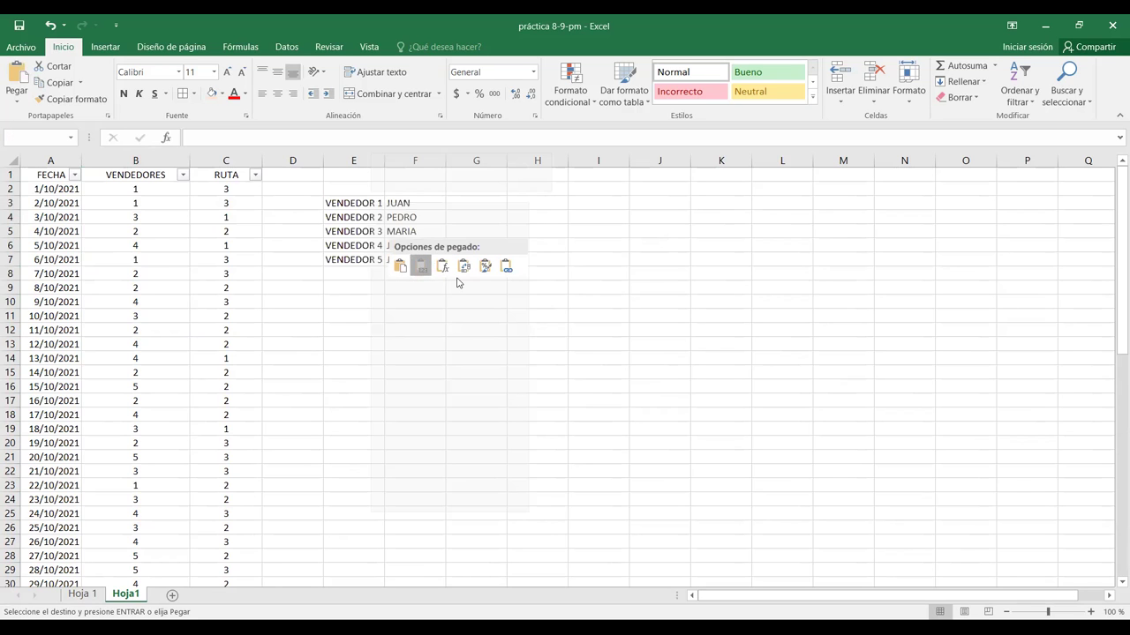
- Autofit column E to the vendor labels and widen column F slightly
{"action": "double_click", "coordinate": [383, 163]}
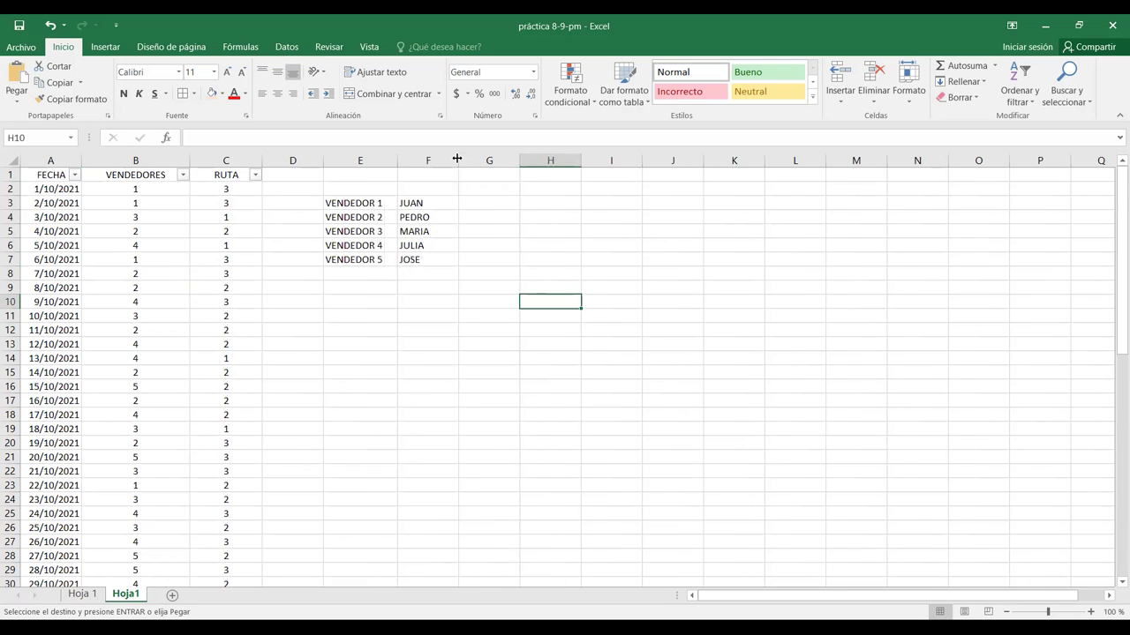
{"action": "left_click_drag", "start_coordinate": [458, 162], "coordinate": [467, 162]}
{"action": "left_click", "coordinate": [428, 316]}
{"action": "left_click_drag", "start_coordinate": [361, 203], "coordinate": [436, 260]}
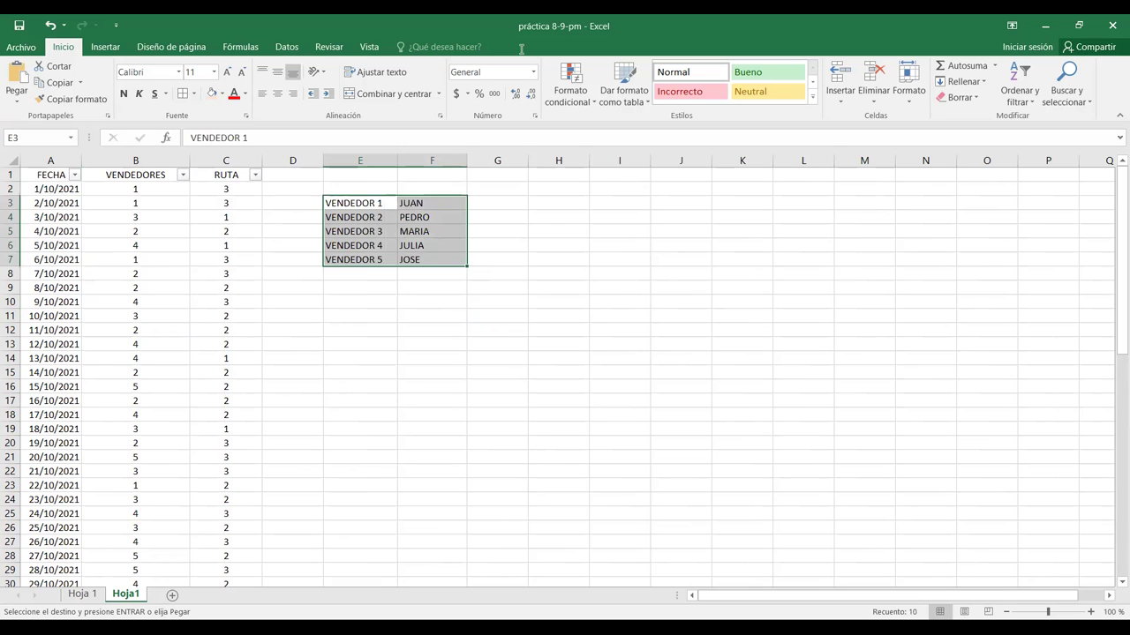
{"action": "left_click", "coordinate": [364, 316]}
{"action": "left_click_drag", "start_coordinate": [374, 191], "coordinate": [373, 250]}
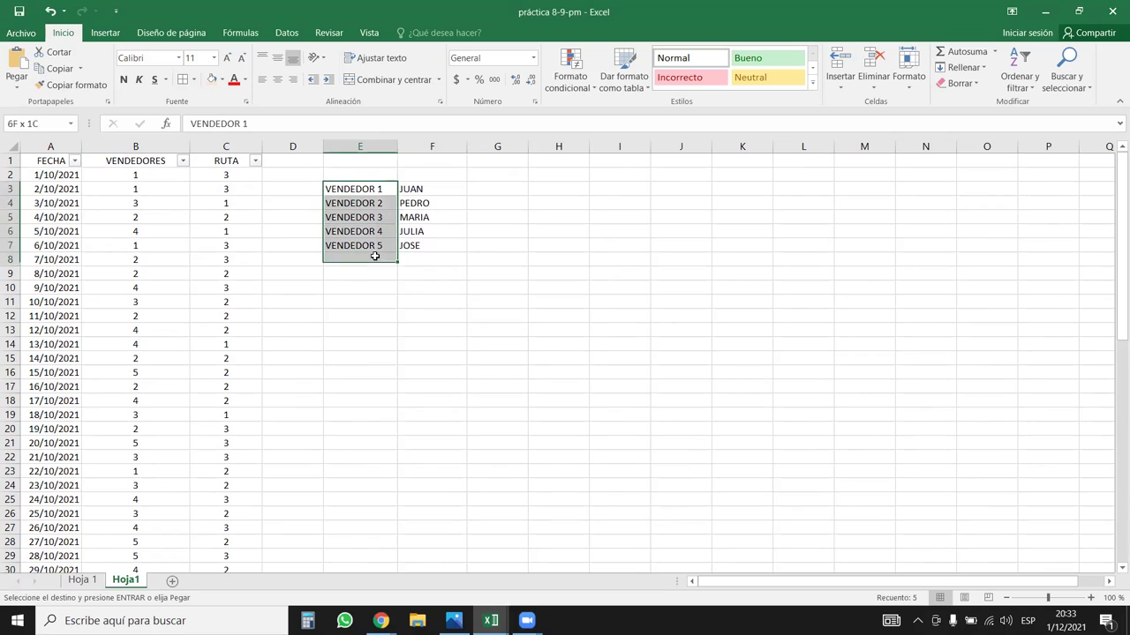
{"action": "left_click_drag", "start_coordinate": [436, 190], "coordinate": [436, 250]}
{"action": "left_click", "coordinate": [436, 342]}
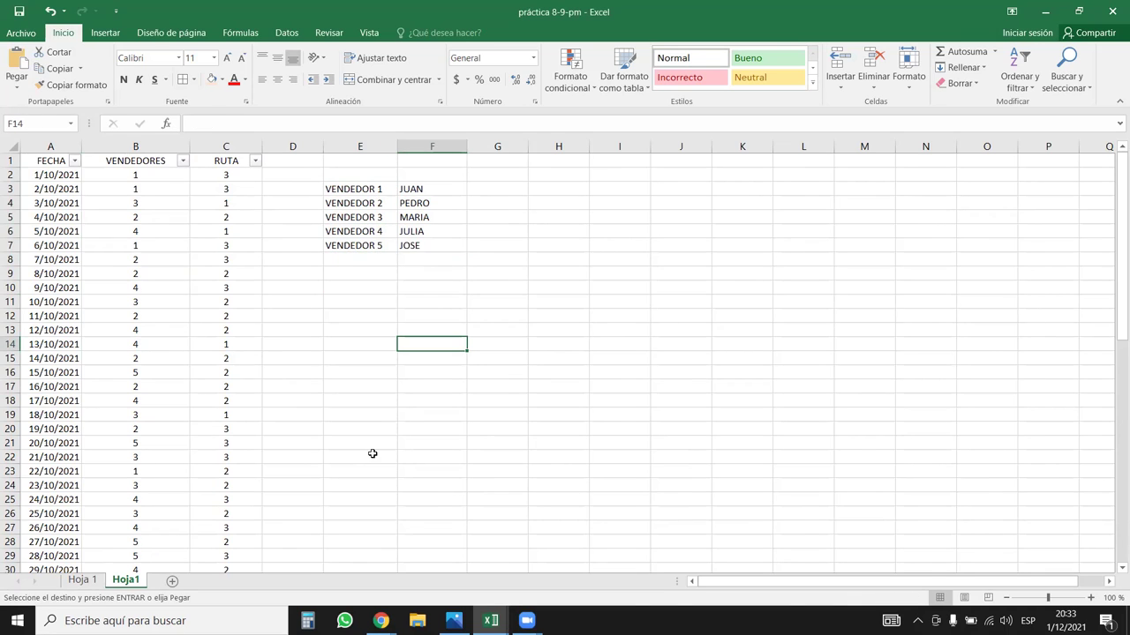
- Examine the vendor numbers in the list from its first date to its last
{"action": "key", "text": "alt+Tab"}
{"action": "key", "text": "alt+shift+Tab"}
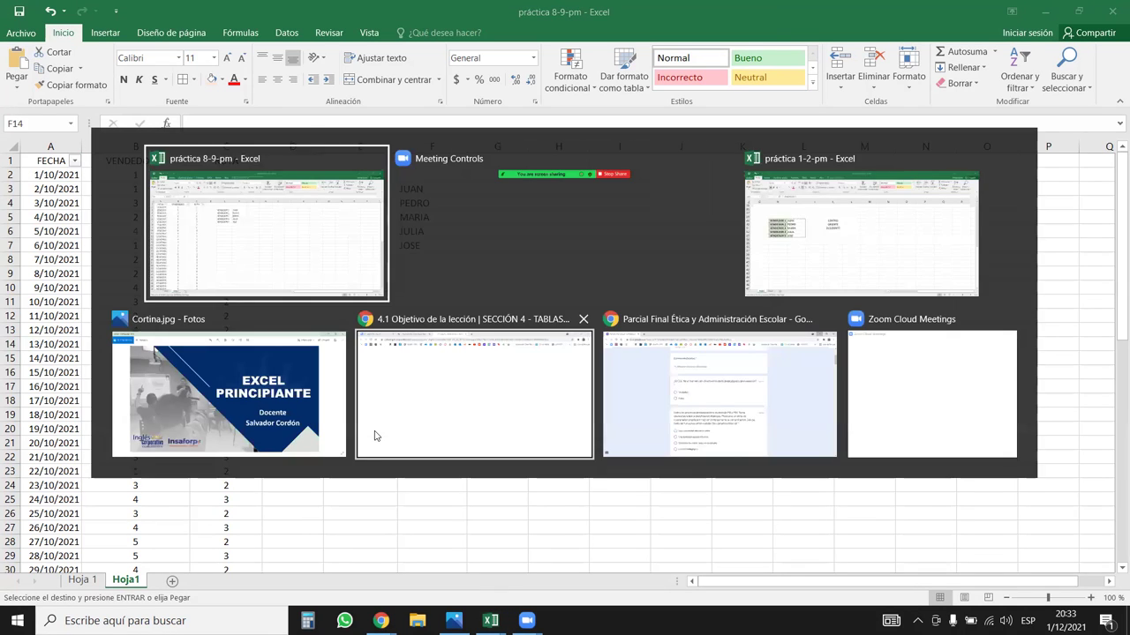
{"action": "left_click", "coordinate": [560, 203]}
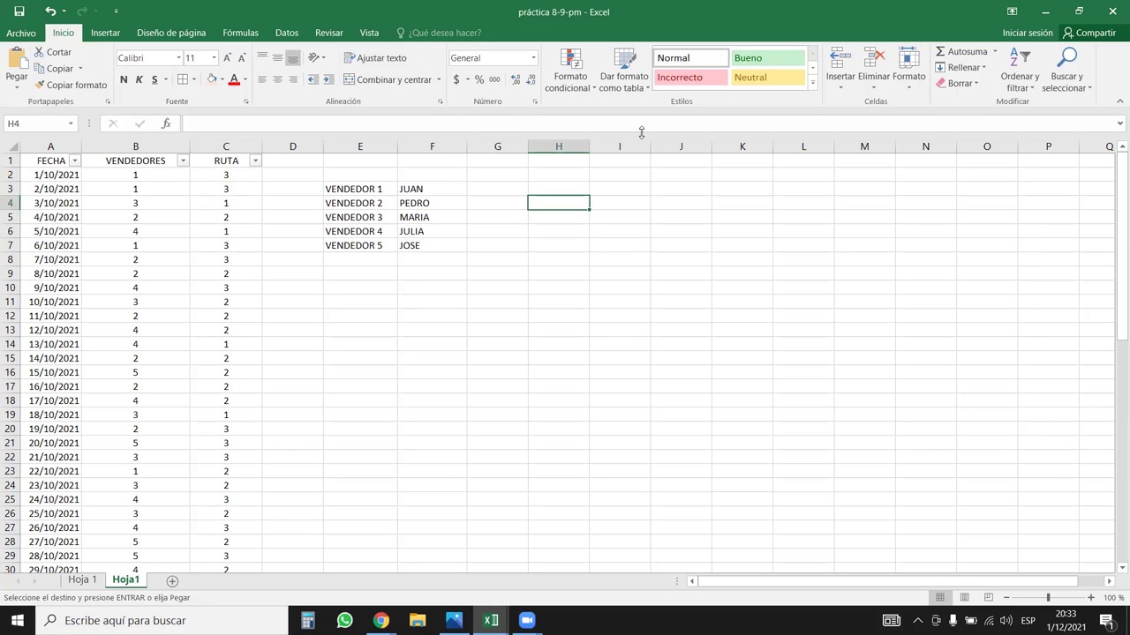
{"action": "key", "text": "Left"}
{"action": "key", "text": "Left"}
{"action": "key", "text": "Left"}
{"action": "key", "text": "Down"}
{"action": "scroll", "coordinate": [191, 255], "scroll_direction": "down", "scroll_amount": 13}
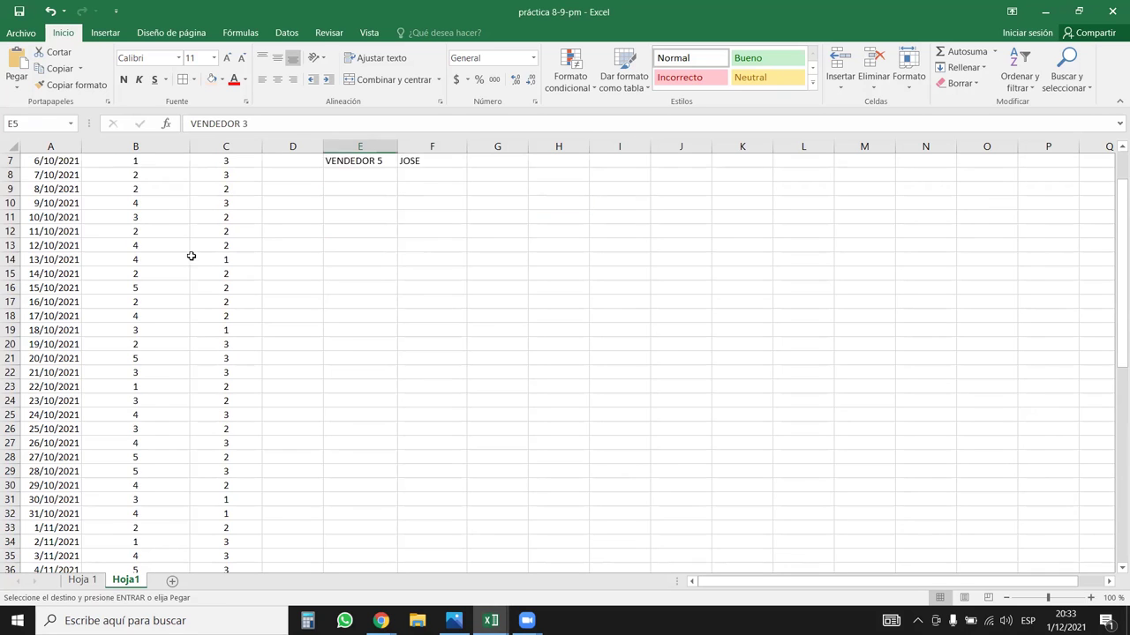
{"action": "scroll", "coordinate": [154, 412], "scroll_direction": "down", "scroll_amount": 1}
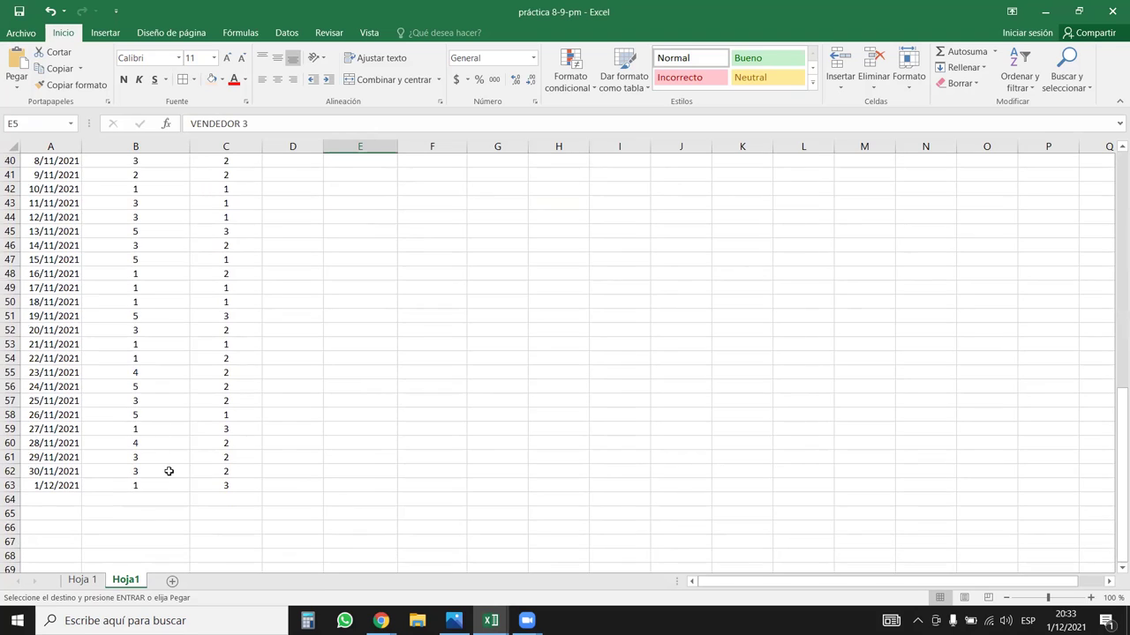
{"action": "scroll", "coordinate": [177, 455], "scroll_direction": "up", "scroll_amount": 13}
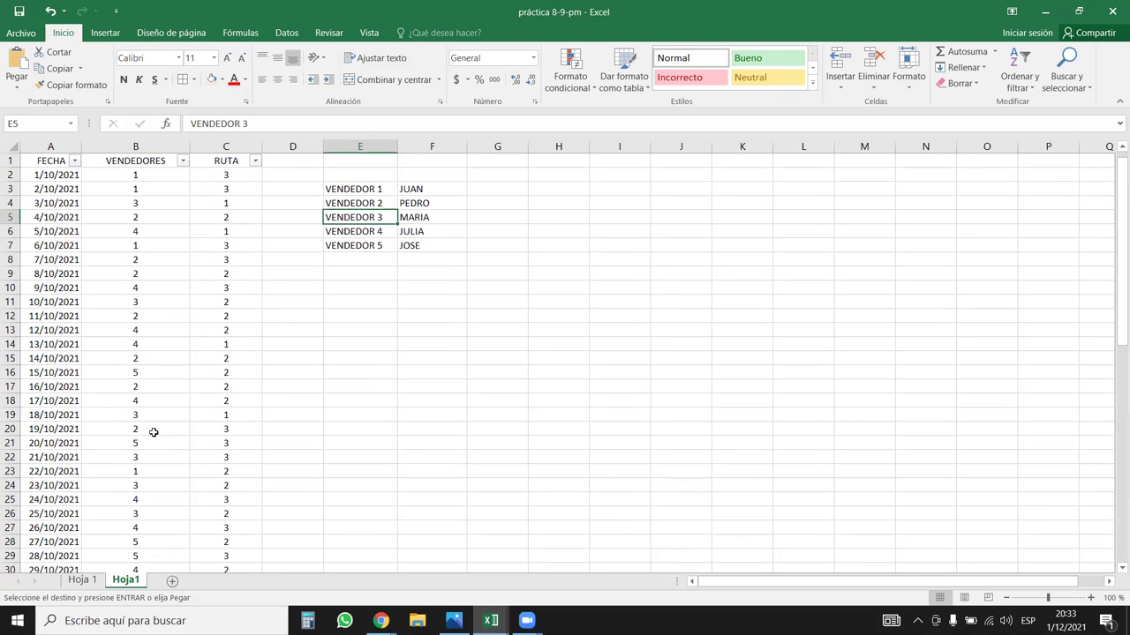
{"action": "left_click", "coordinate": [162, 149]}
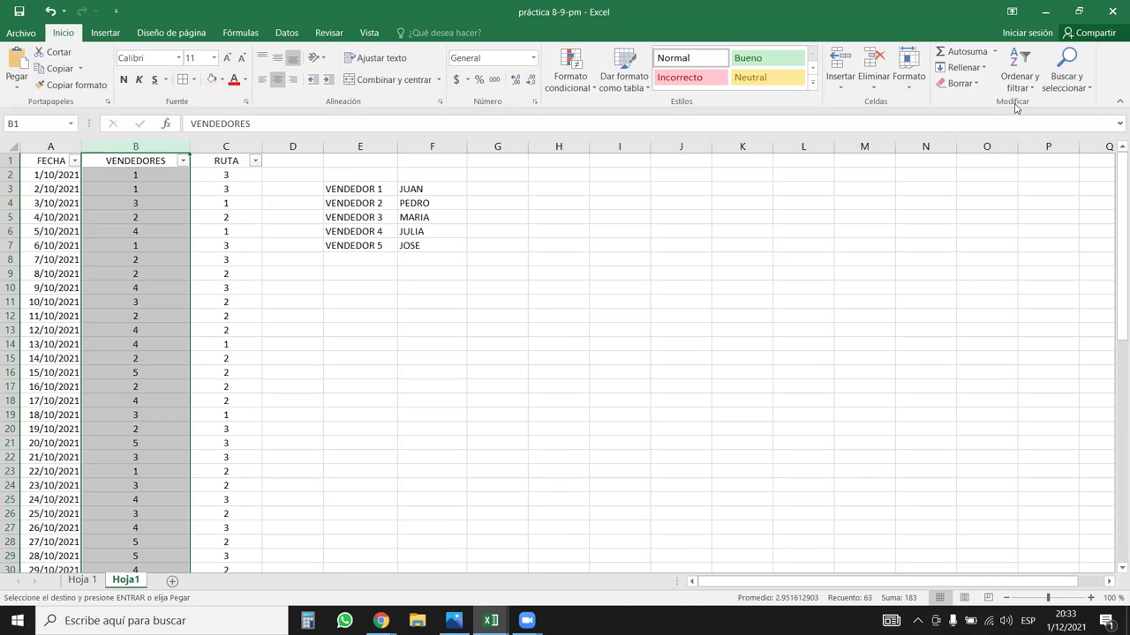
{"action": "left_click", "coordinate": [1071, 80]}
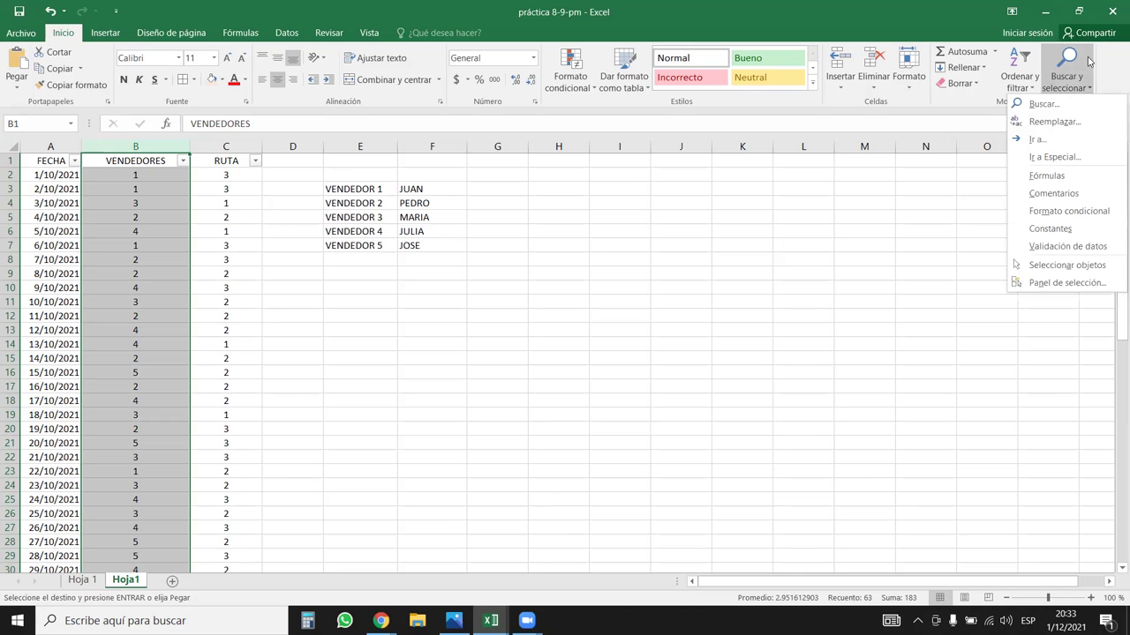
{"action": "left_click", "coordinate": [1057, 122]}
{"action": "left_click_drag", "start_coordinate": [688, 279], "coordinate": [580, 181]}
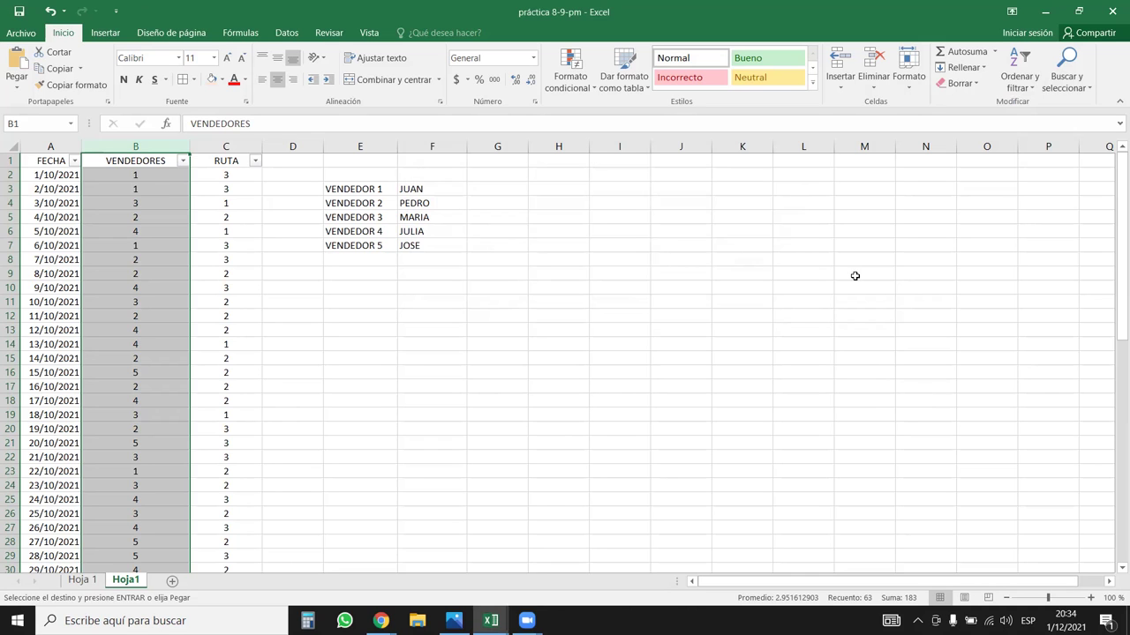
{"action": "key", "text": "ctrl+h"}
{"action": "key", "text": "Escape"}
{"action": "key", "text": "ctrl+h"}
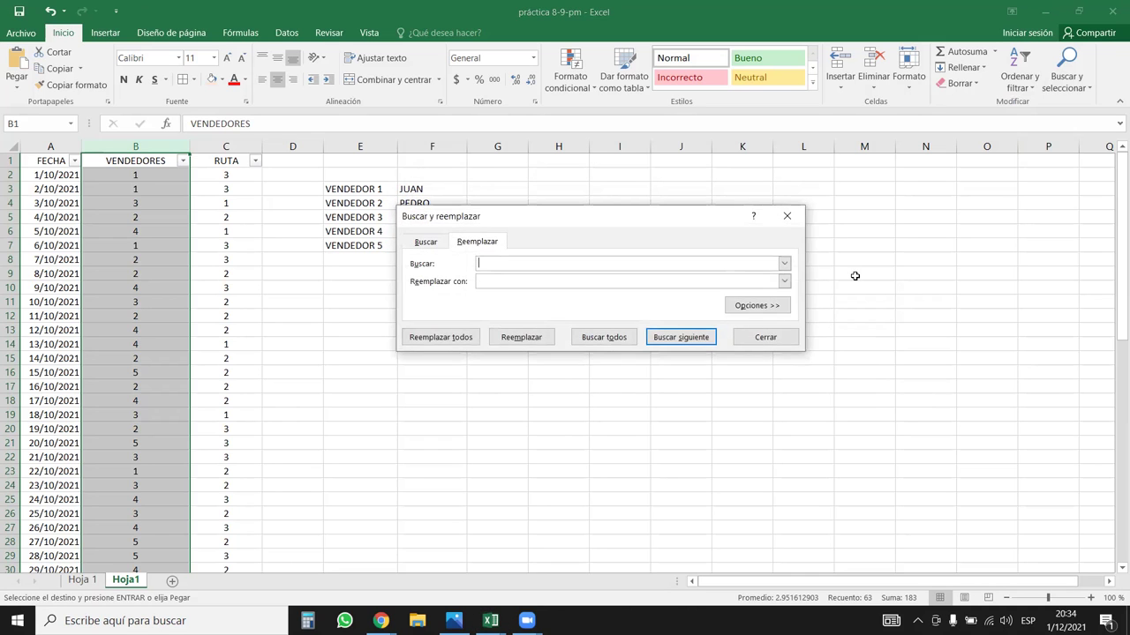
{"action": "key", "text": "Escape"}
{"action": "type", "text": "L"}
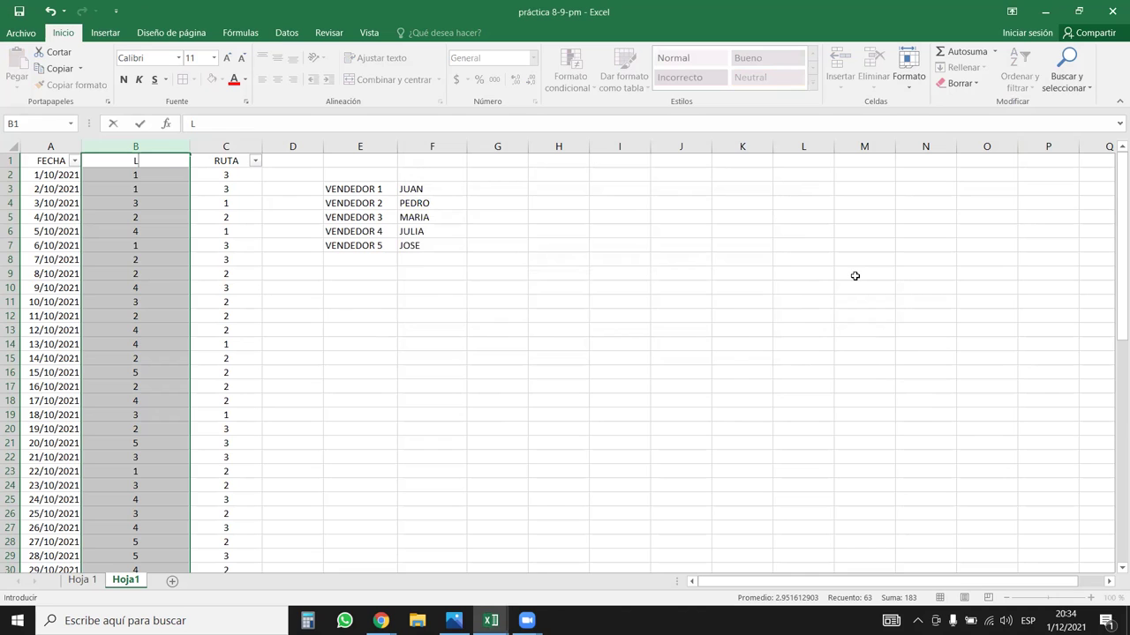
{"action": "left_click", "coordinate": [855, 277]}
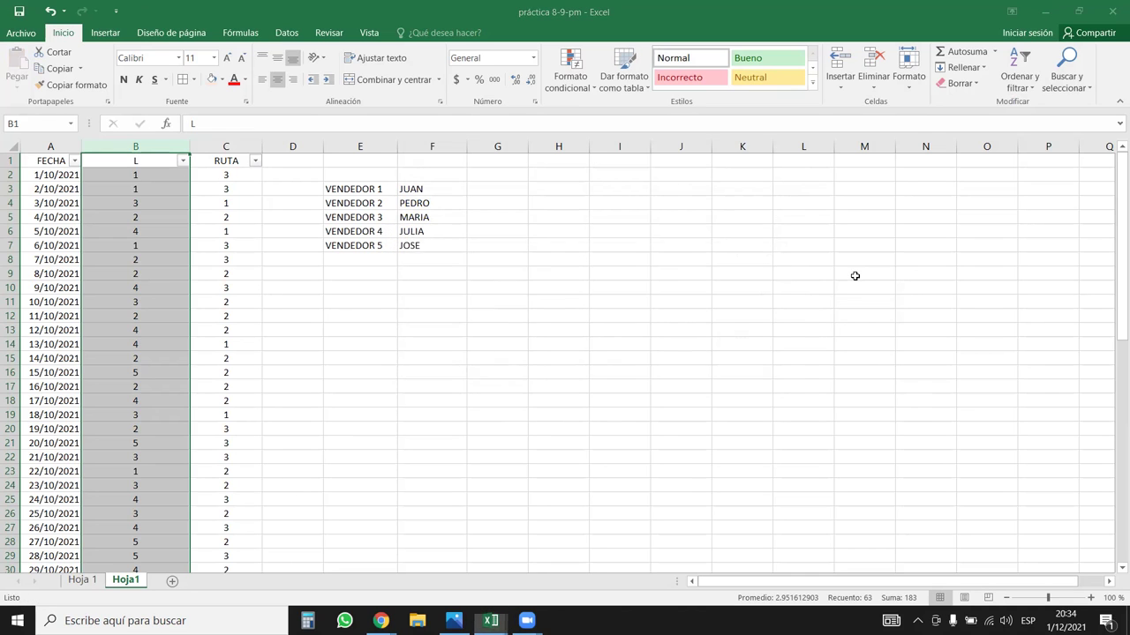
- Undo the overwriting of the VENDEDORES heading and enter 1 as the value to find in a replacement
{"action": "key", "text": "ctrl+h"}
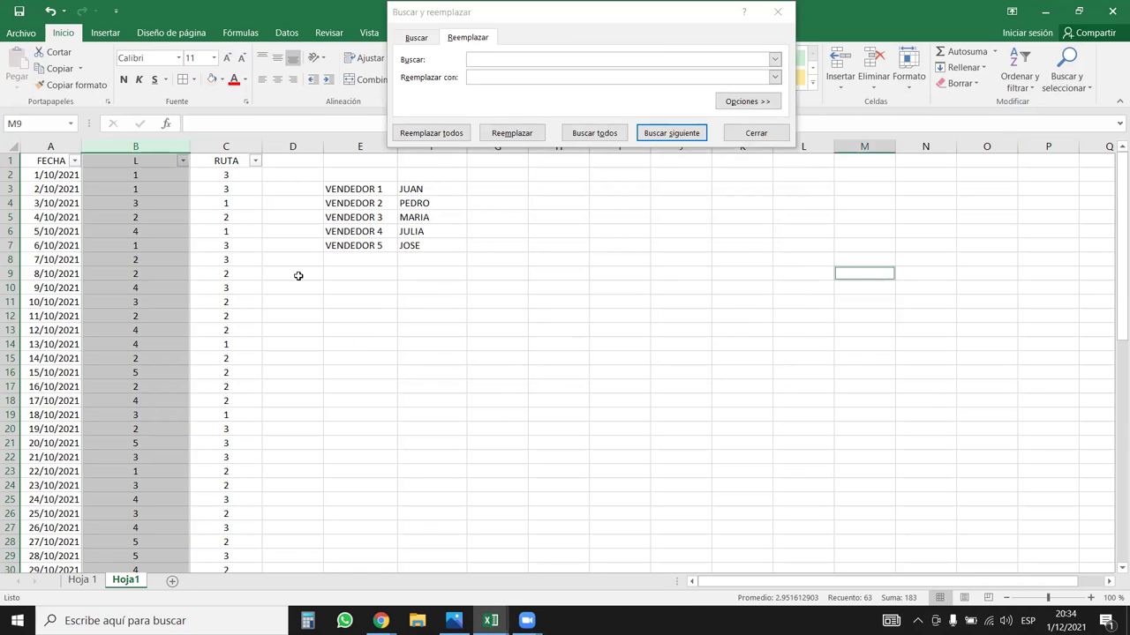
{"action": "left_click", "coordinate": [150, 217]}
{"action": "left_click", "coordinate": [171, 161]}
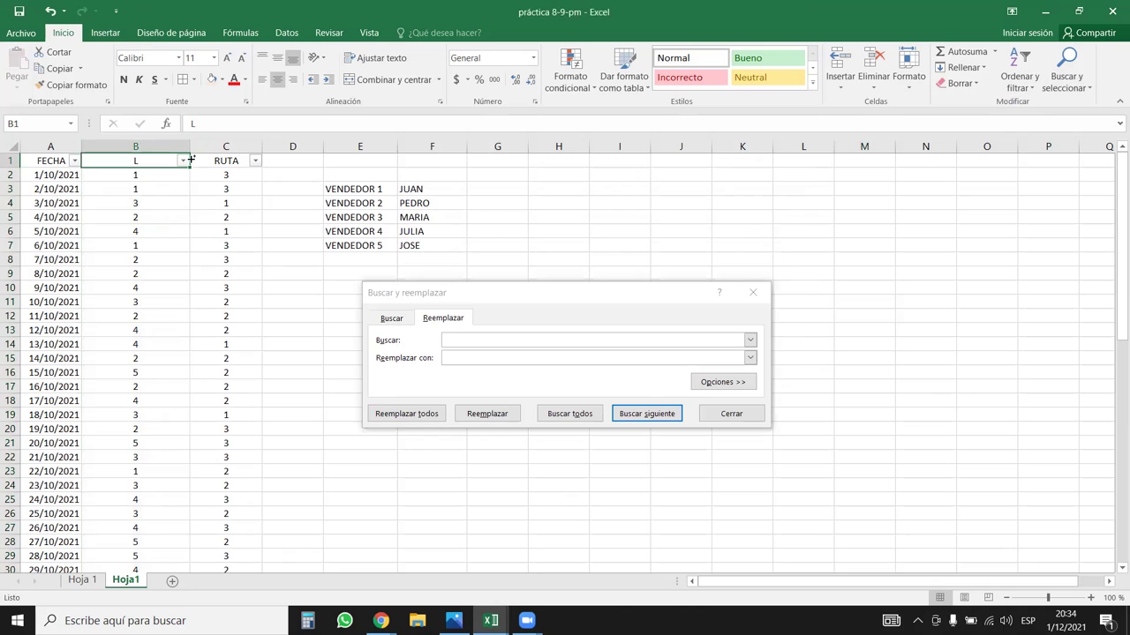
{"action": "key", "text": "ctrl+z"}
{"action": "left_click", "coordinate": [453, 297]}
{"action": "left_click_drag", "start_coordinate": [453, 298], "coordinate": [555, 185]}
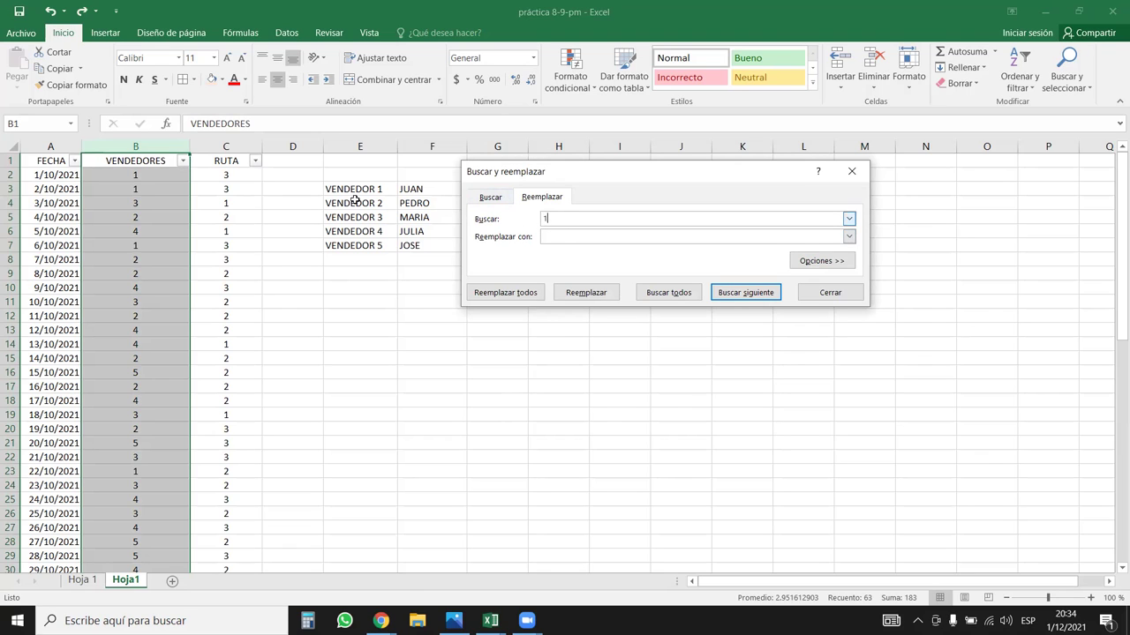
- Compare possible replacement ranges by selecting the VENDEDORES column, columns A to D, the FECHA column and row 2
{"action": "left_click", "coordinate": [168, 207]}
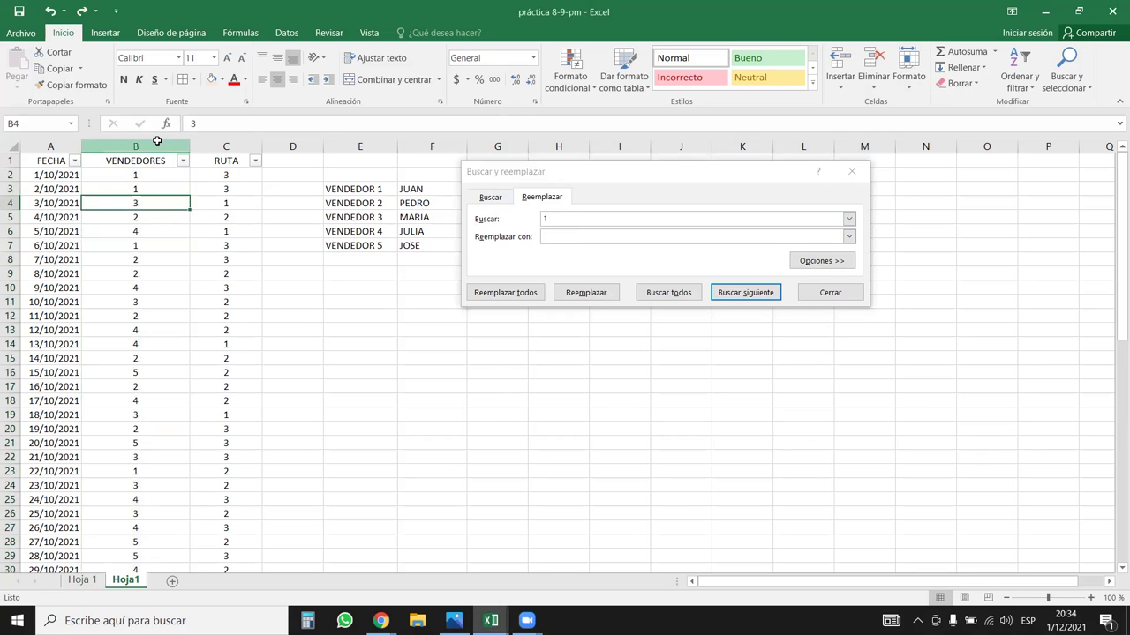
{"action": "left_click", "coordinate": [157, 141]}
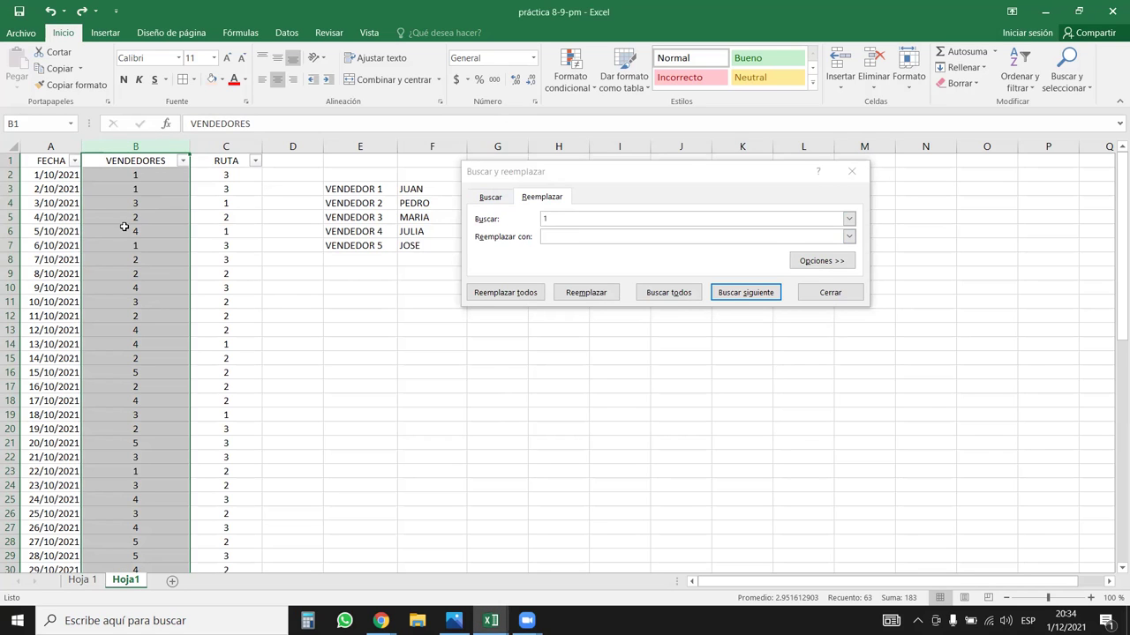
{"action": "left_click", "coordinate": [146, 244]}
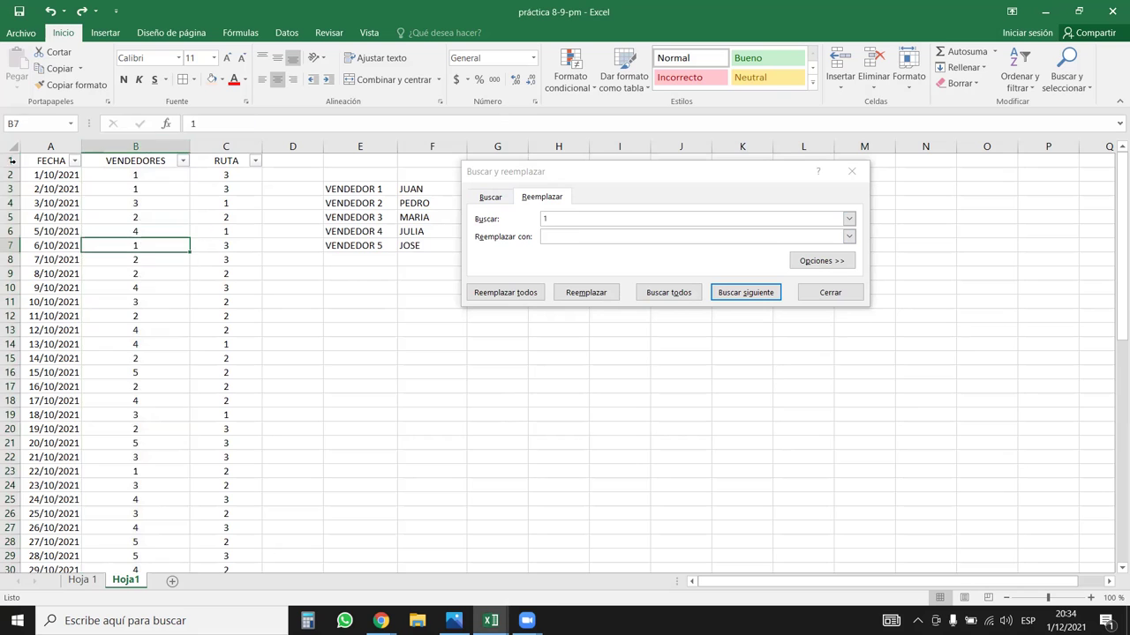
{"action": "left_click_drag", "start_coordinate": [50, 147], "coordinate": [292, 146]}
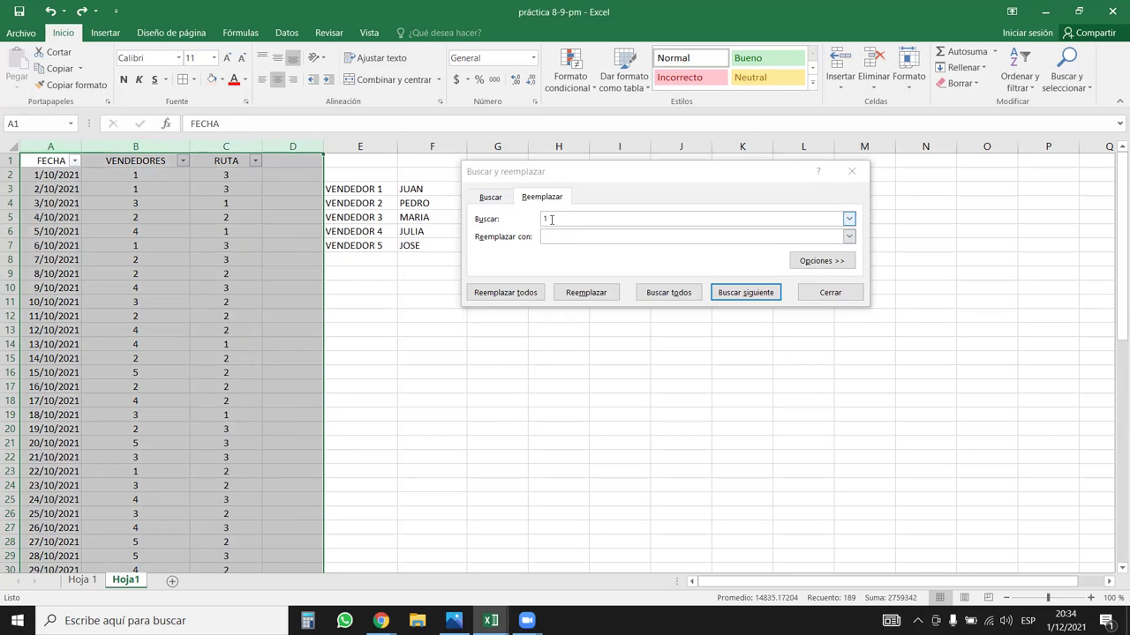
{"action": "left_click", "coordinate": [135, 232]}
{"action": "left_click", "coordinate": [157, 150]}
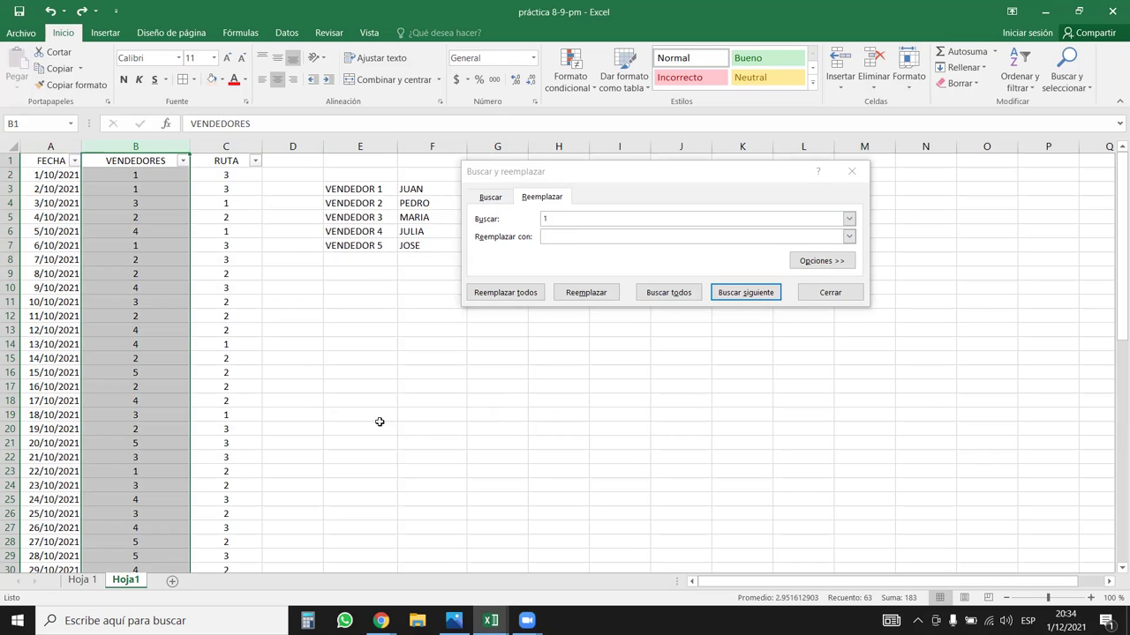
{"action": "left_click", "coordinate": [38, 174]}
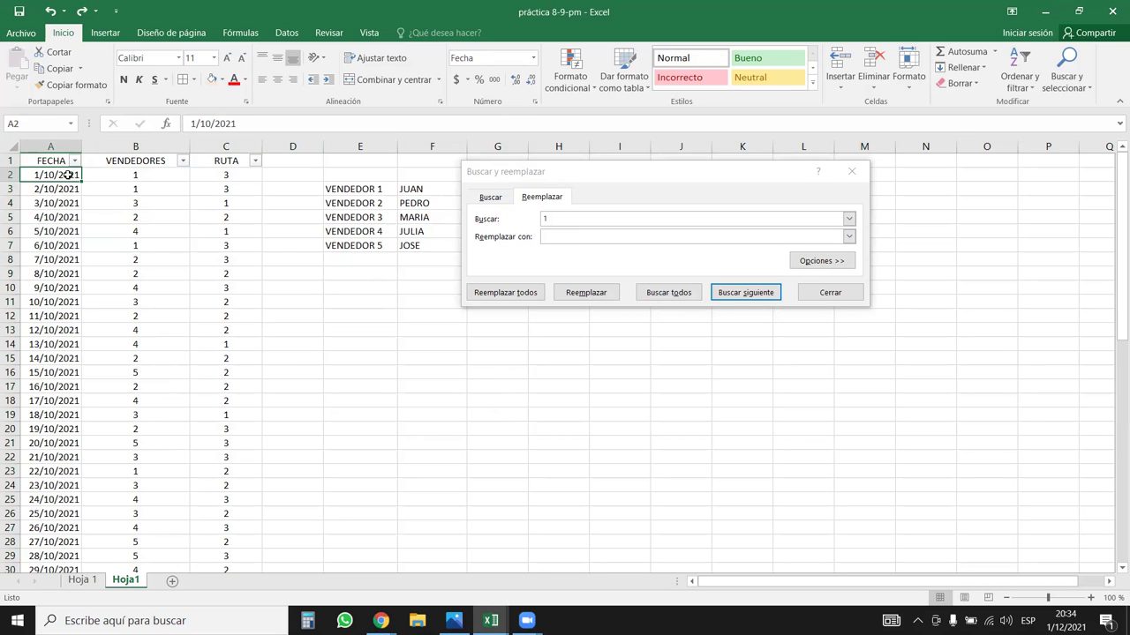
{"action": "left_click", "coordinate": [61, 147]}
{"action": "left_click", "coordinate": [7, 175]}
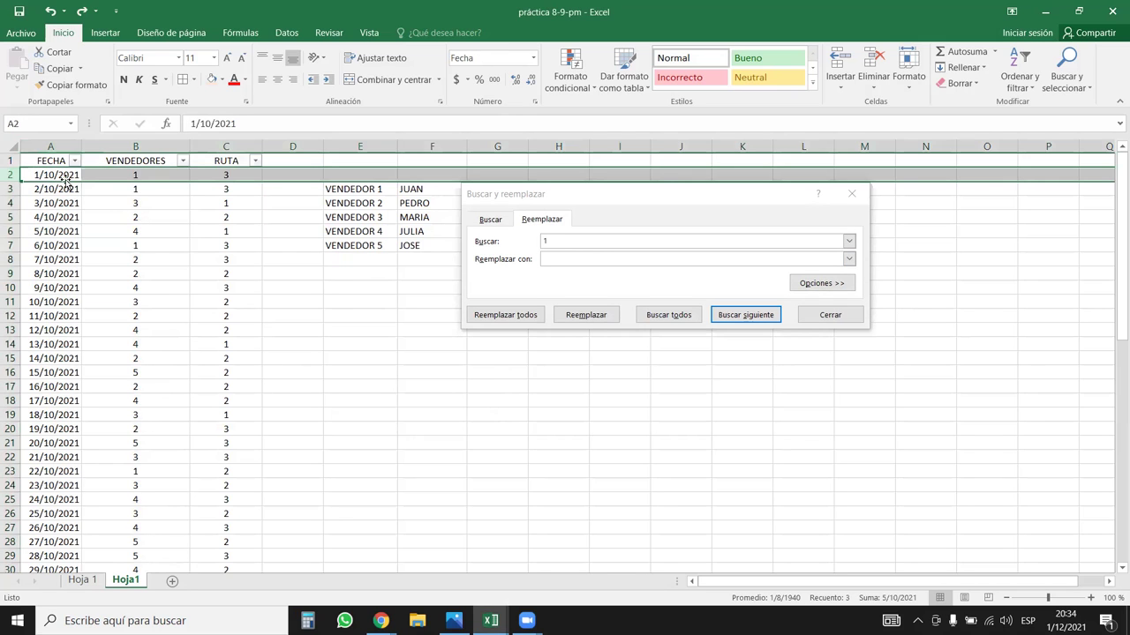
{"action": "left_click", "coordinate": [155, 189]}
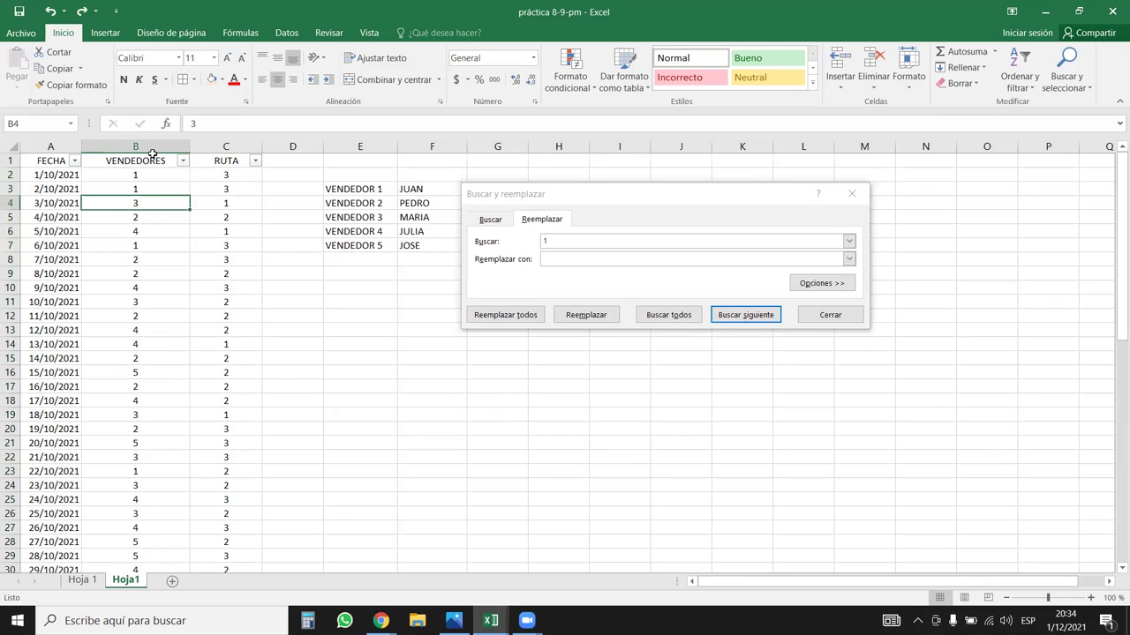
- Replace every 1 in the VENDEDORES column with the name listed for VENDEDOR 1
{"action": "left_click", "coordinate": [150, 146]}
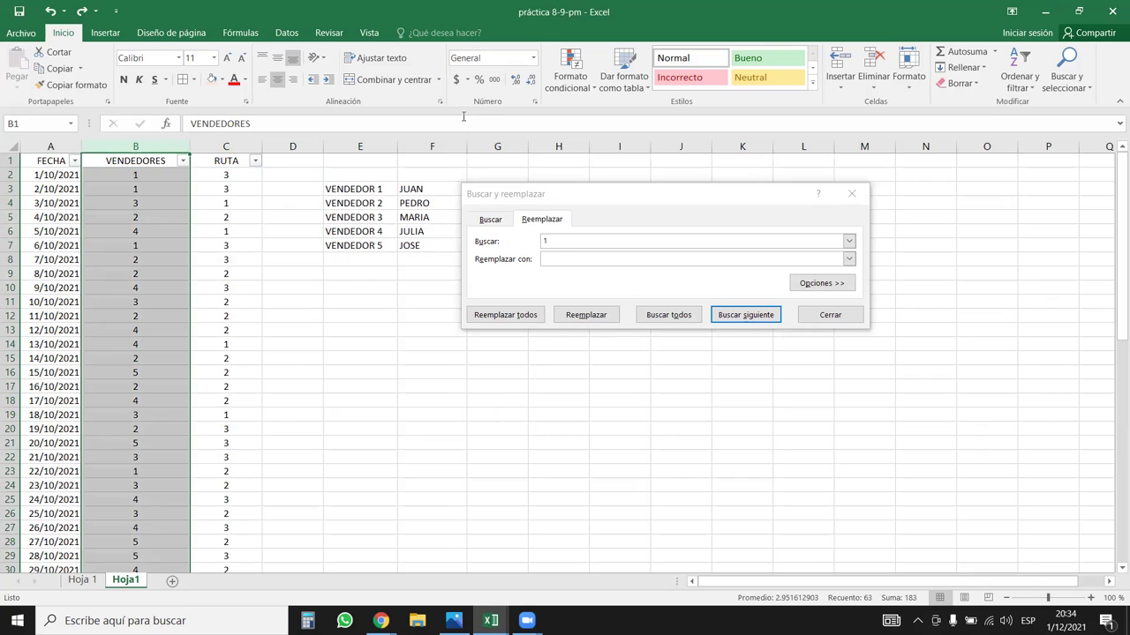
{"action": "left_click", "coordinate": [560, 240]}
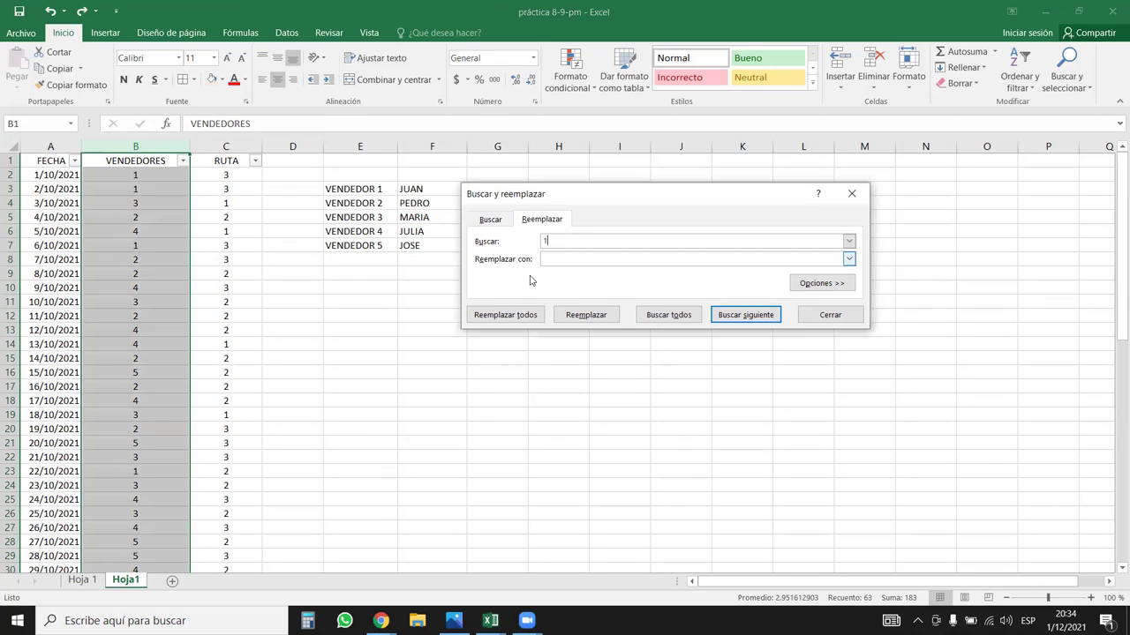
{"action": "left_click", "coordinate": [556, 259]}
{"action": "type", "text": "JUAN"}
{"action": "left_click", "coordinate": [509, 317]}
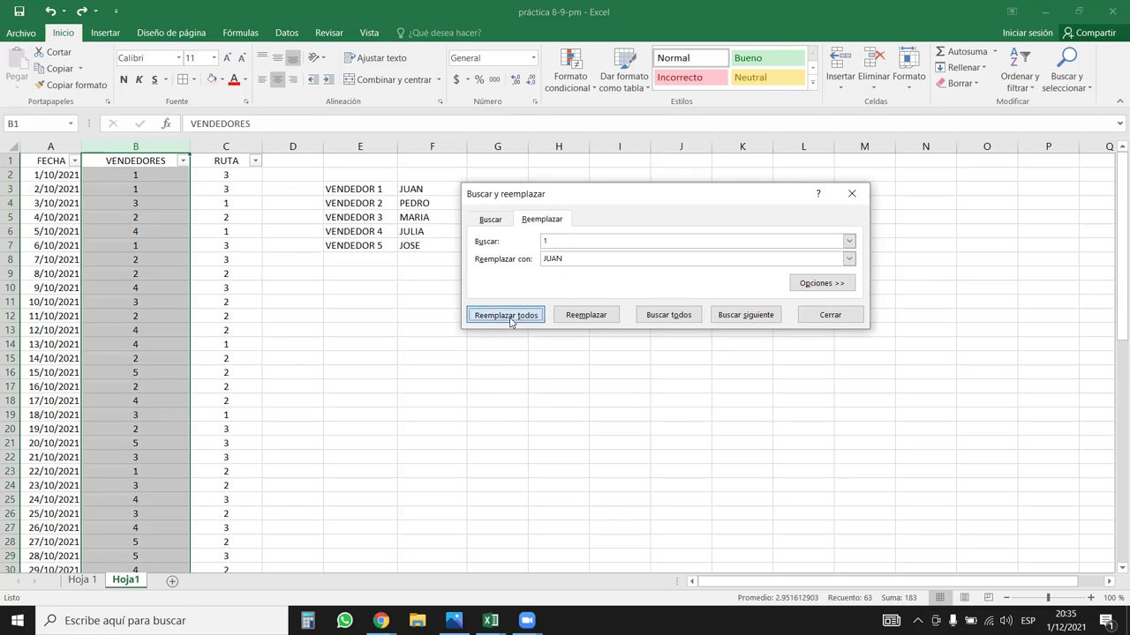
{"action": "left_click", "coordinate": [560, 347]}
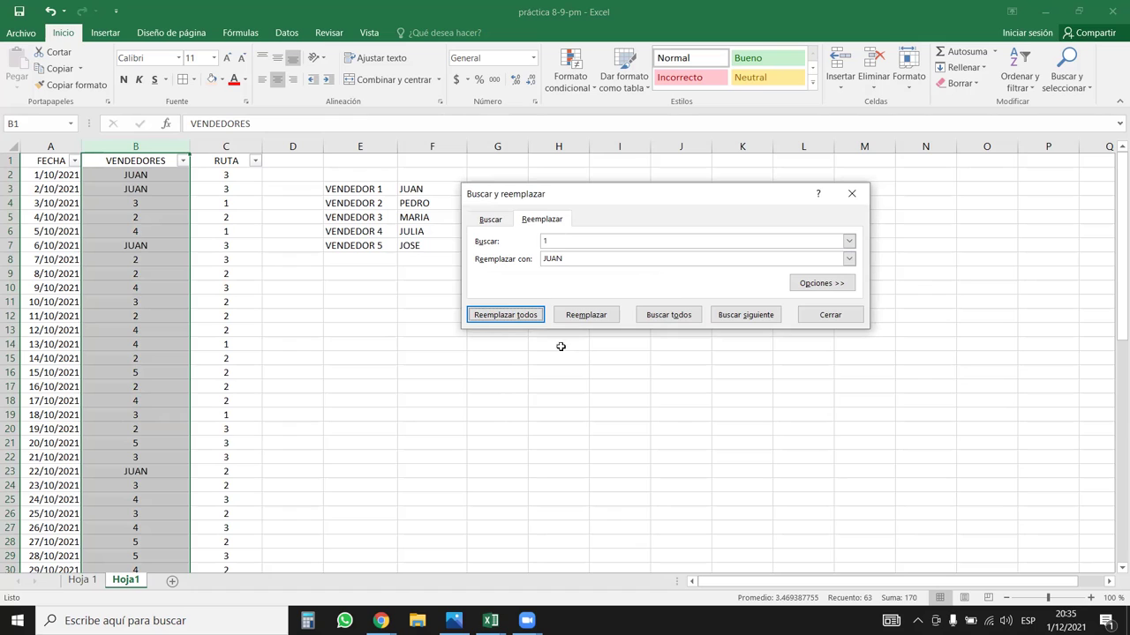
- Replace every 2 in the VENDEDORES column with the name listed for VENDEDOR 2
{"action": "double_click", "coordinate": [548, 243]}
{"action": "type", "text": "2"}
{"action": "left_click_drag", "start_coordinate": [569, 258], "coordinate": [531, 262]}
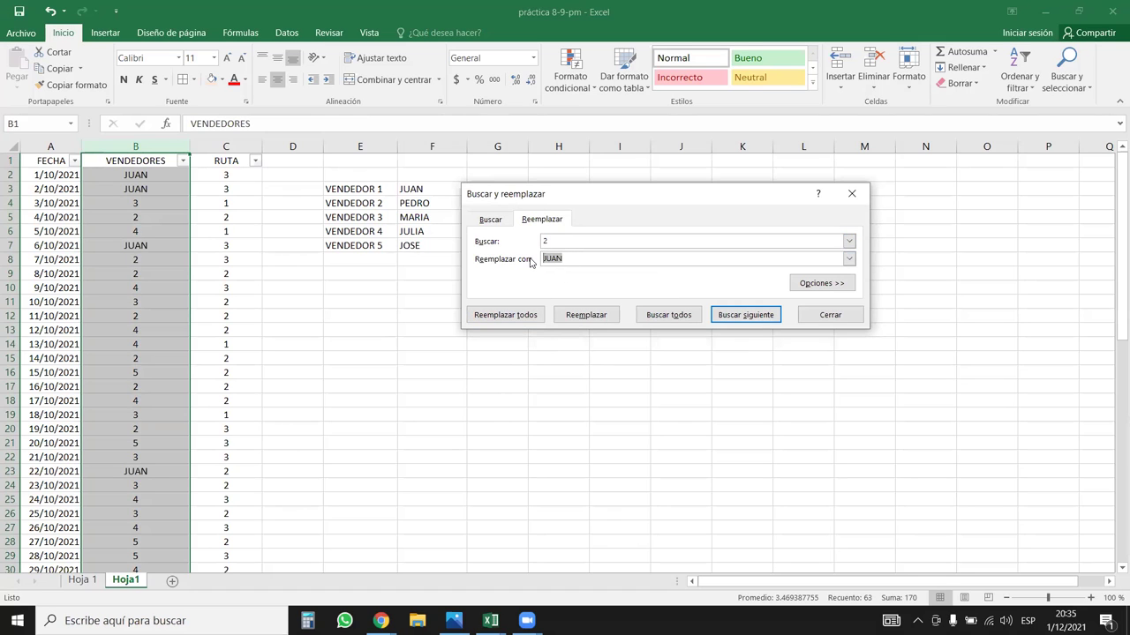
{"action": "key", "text": "BackSpace"}
{"action": "type", "text": "PEDRO"}
{"action": "left_click", "coordinate": [519, 318]}
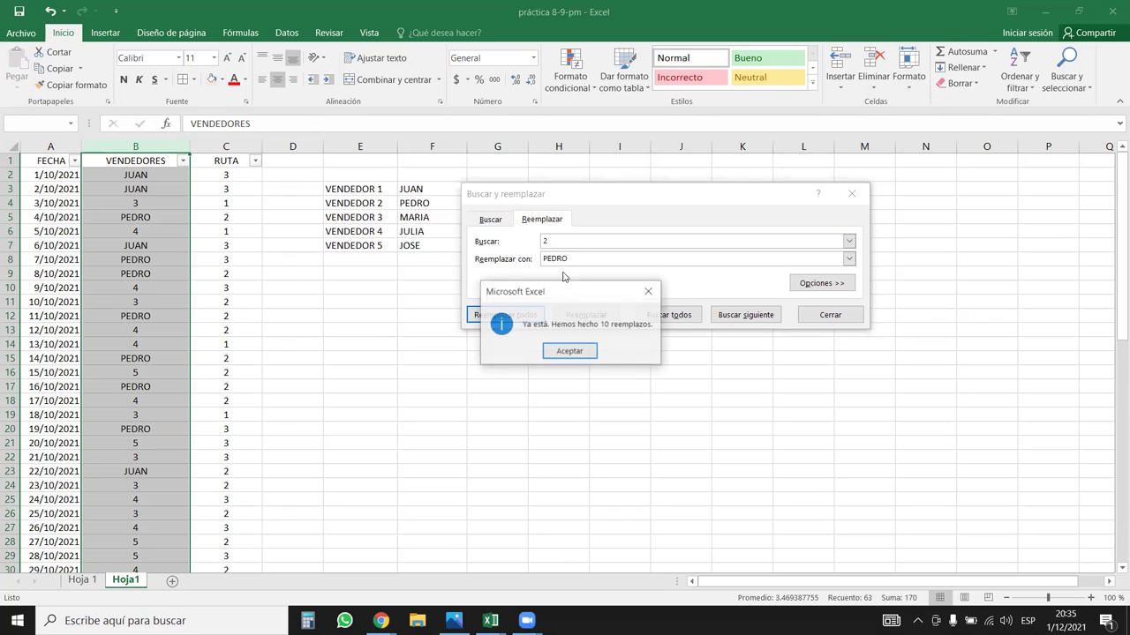
{"action": "left_click", "coordinate": [570, 350]}
- Replace every 3 in the VENDEDORES column with the name listed for VENDEDOR 3
{"action": "double_click", "coordinate": [544, 241]}
{"action": "type", "text": "3"}
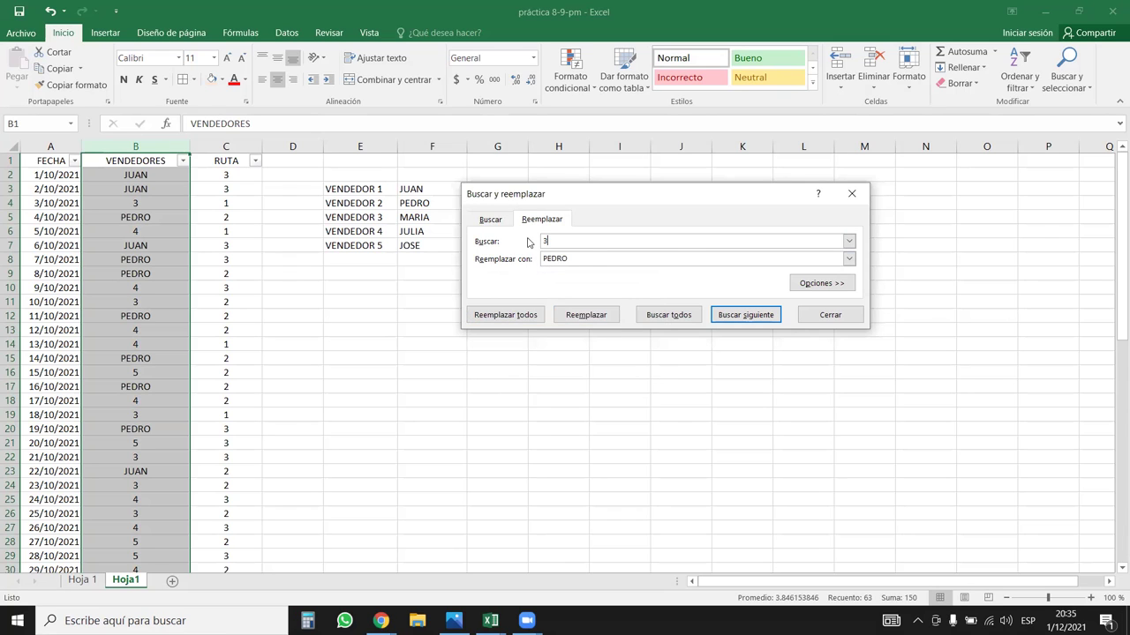
{"action": "key", "text": "Tab"}
{"action": "type", "text": "MARIA"}
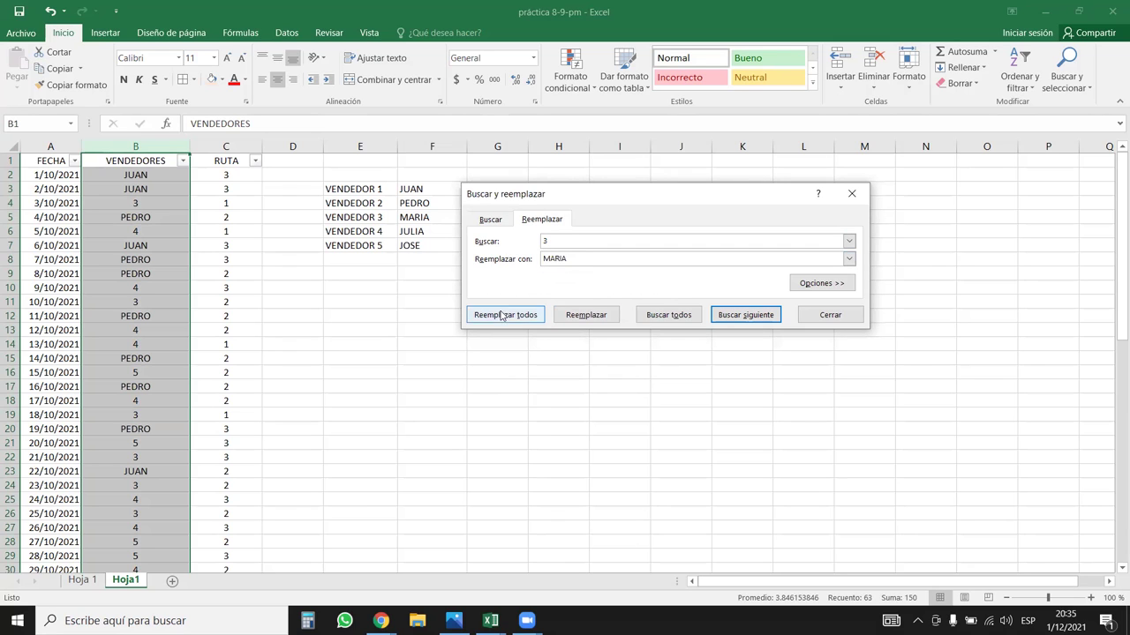
{"action": "left_click", "coordinate": [501, 315]}
{"action": "left_click", "coordinate": [570, 351]}
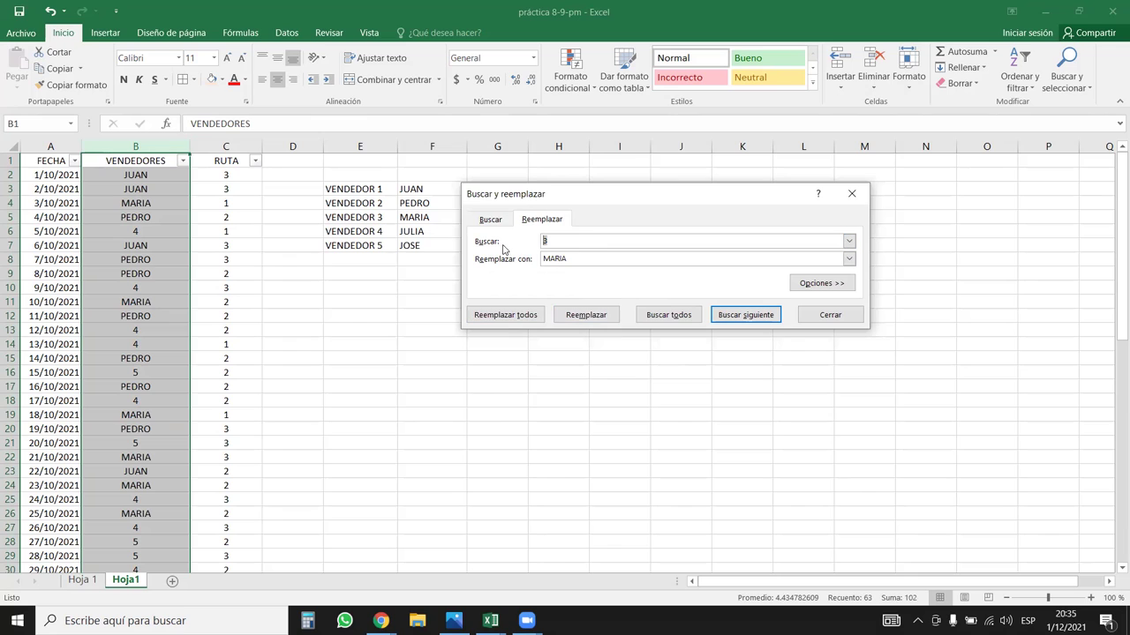
- Replace every 4 in the VENDEDORES column with the name listed for VENDEDOR 4
{"action": "type", "text": "4"}
{"action": "key", "text": "Tab"}
{"action": "type", "text": "JULIA"}
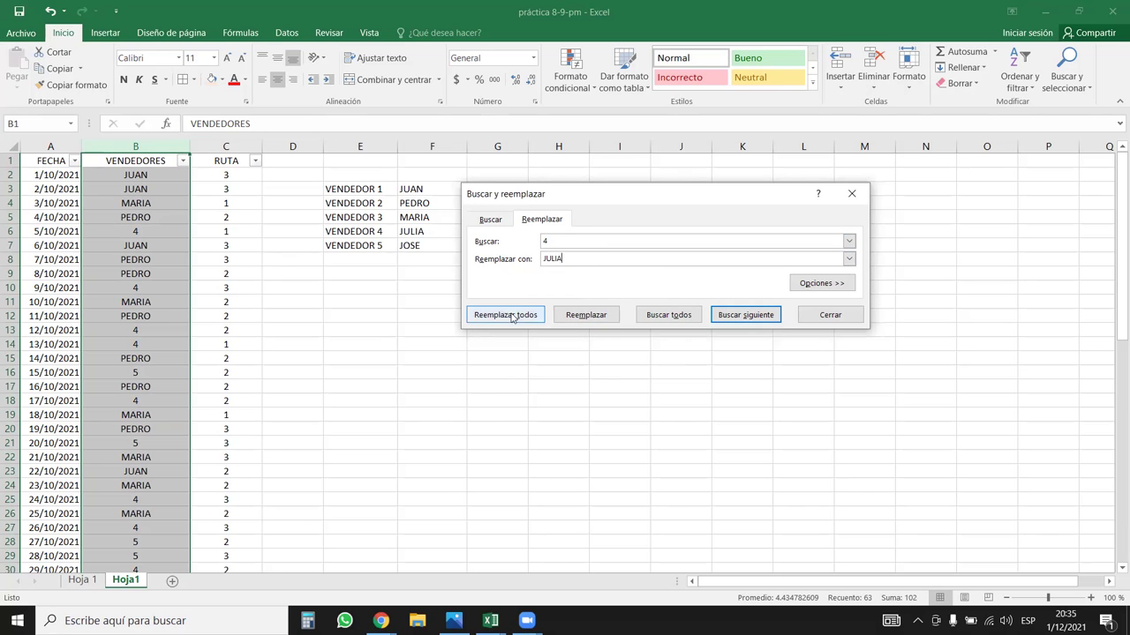
{"action": "left_click", "coordinate": [511, 318]}
{"action": "left_click", "coordinate": [568, 351]}
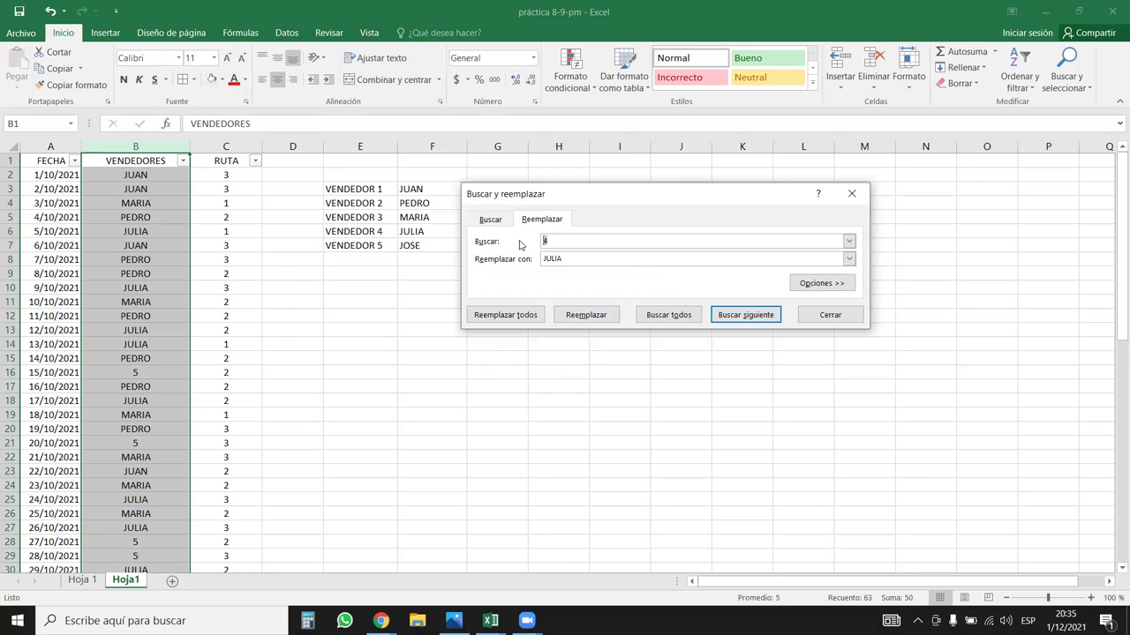
- Replace every 5 in the VENDEDORES column with the name listed for VENDEDOR 5 and close the replacement dialog
{"action": "type", "text": "5"}
{"action": "key", "text": "Tab"}
{"action": "type", "text": "JOSE"}
{"action": "left_click", "coordinate": [528, 316]}
{"action": "left_click", "coordinate": [568, 351]}
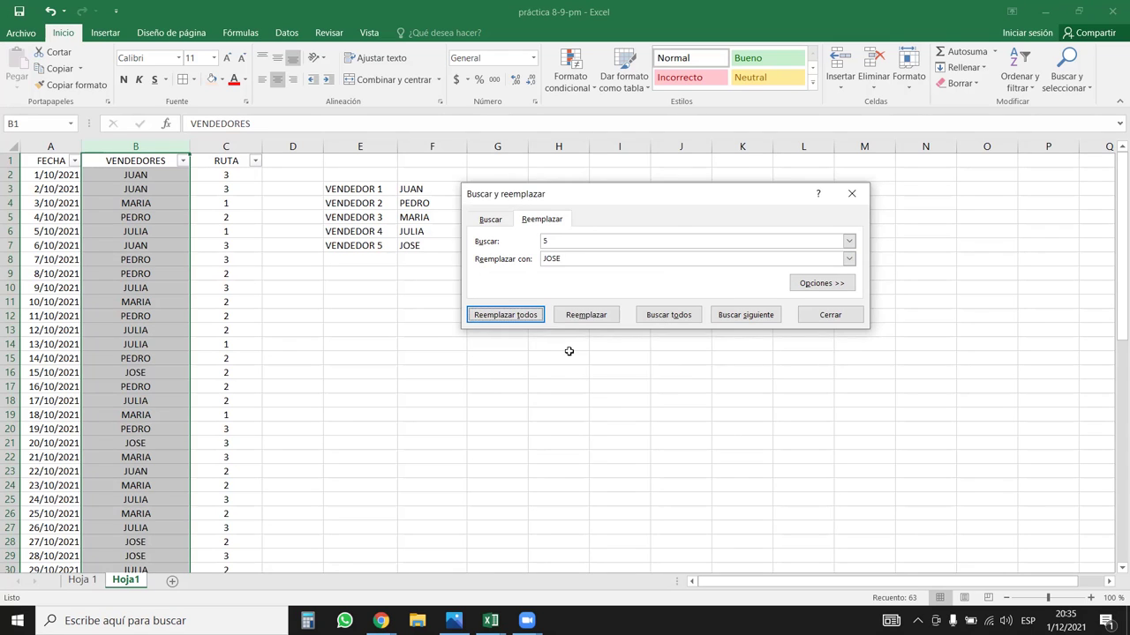
{"action": "left_click", "coordinate": [852, 193]}
{"action": "left_click", "coordinate": [433, 331]}
{"action": "left_click", "coordinate": [313, 331]}
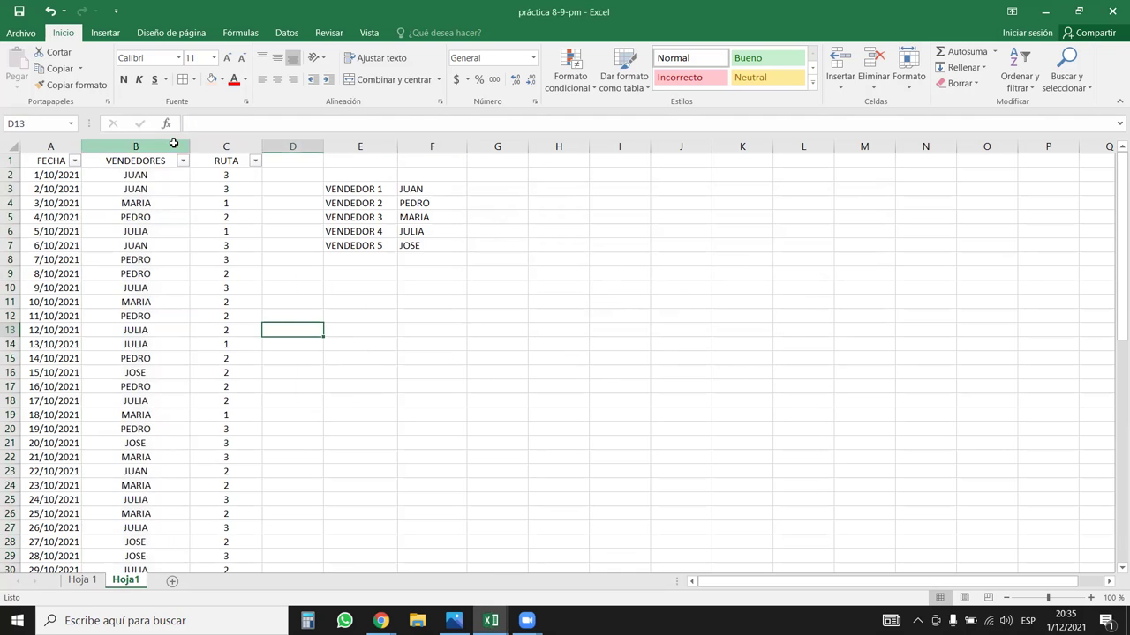
- Sort the list by the RUTA column from largest to smallest
{"action": "left_click", "coordinate": [172, 147]}
{"action": "scroll", "coordinate": [502, 326], "scroll_direction": "down", "scroll_amount": 1}
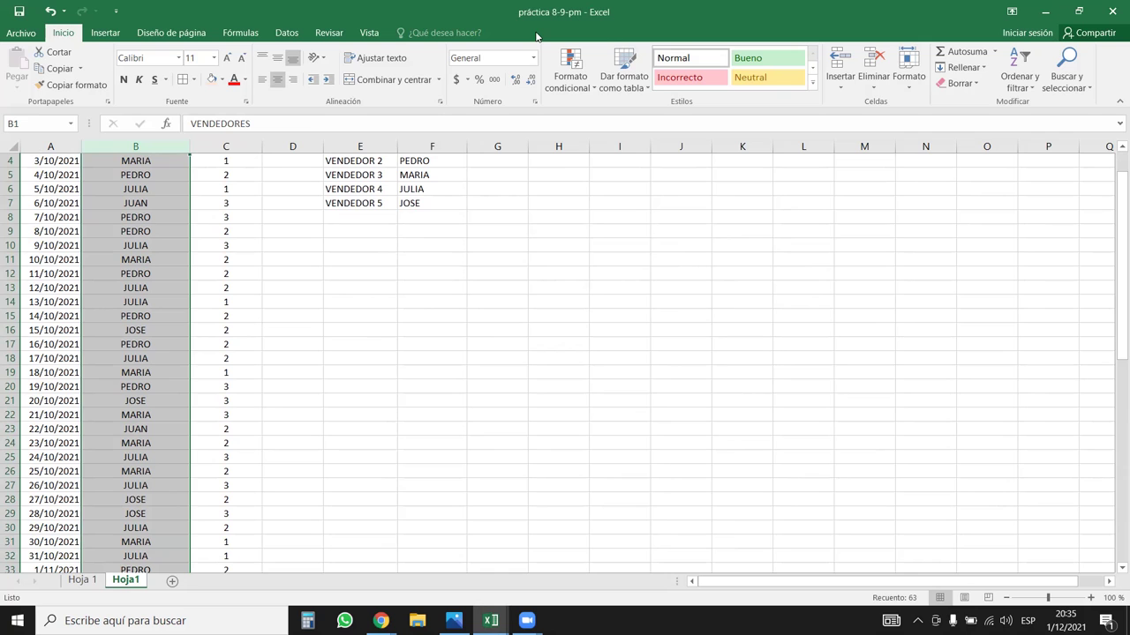
{"action": "scroll", "coordinate": [175, 264], "scroll_direction": "up", "scroll_amount": 1}
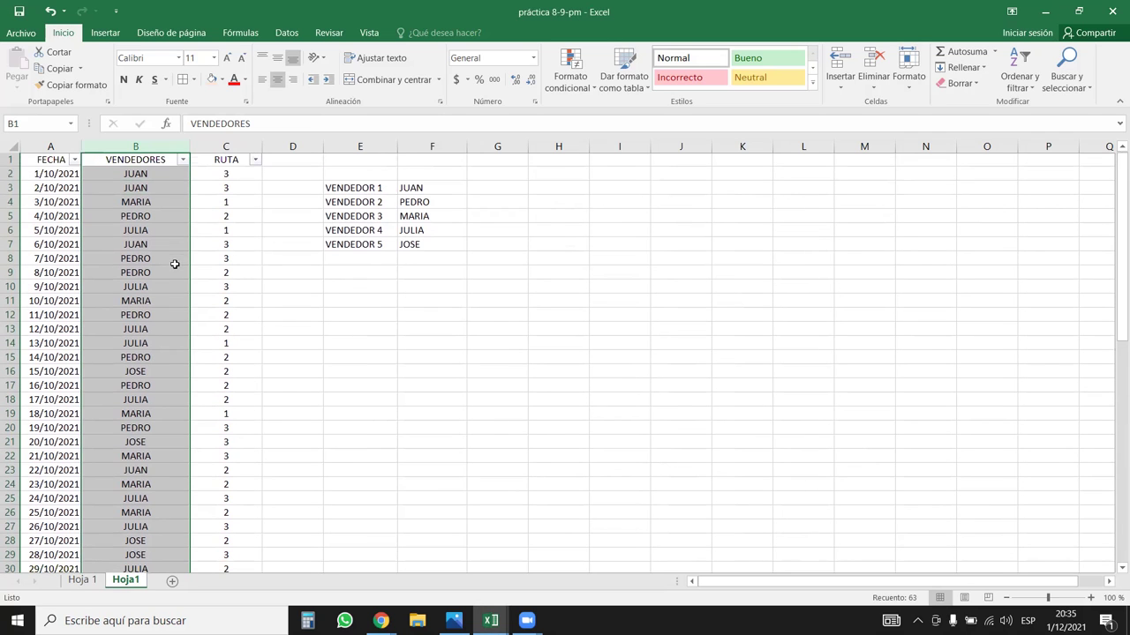
{"action": "left_click", "coordinate": [256, 160]}
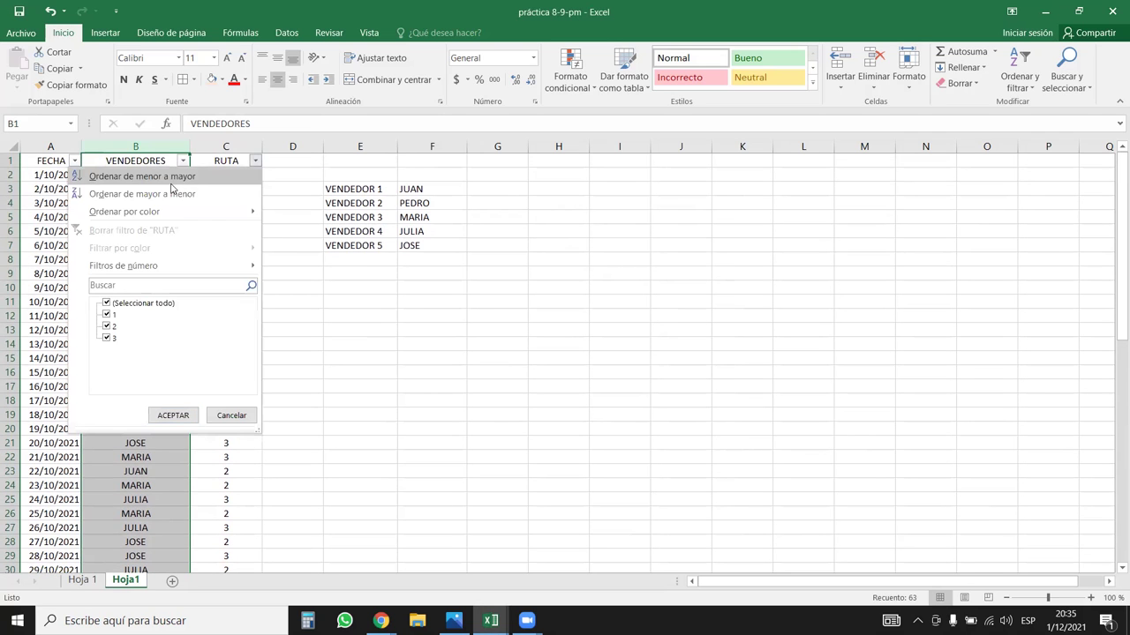
{"action": "left_click", "coordinate": [152, 196]}
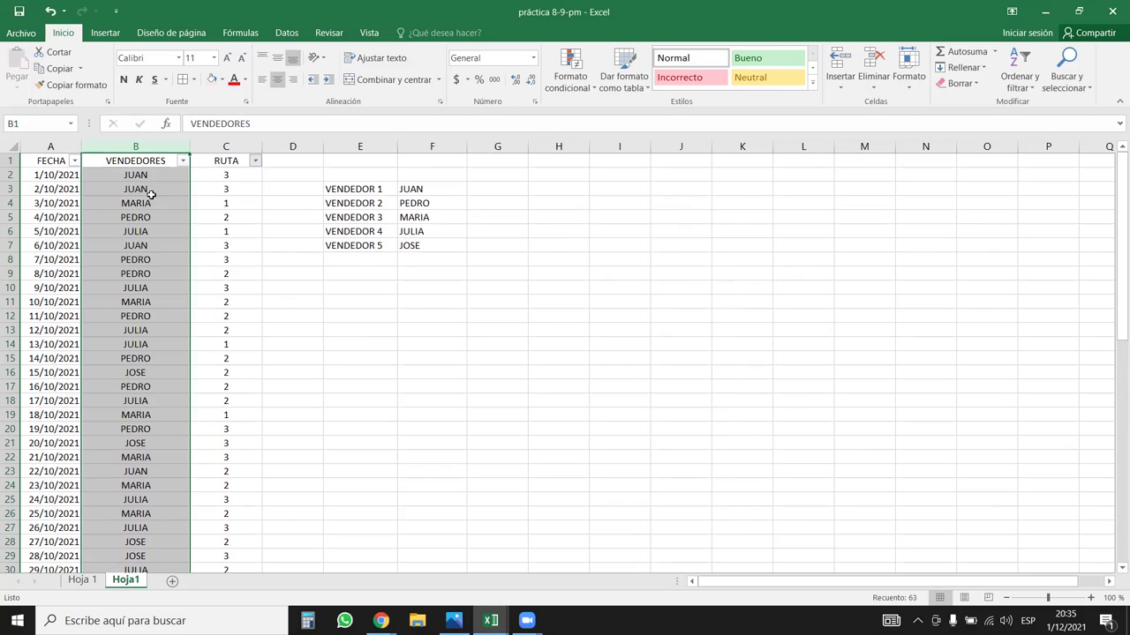
- Enter ORIENTE in C2 and fill it down over the route 3 rows through C20
{"action": "left_click", "coordinate": [253, 175]}
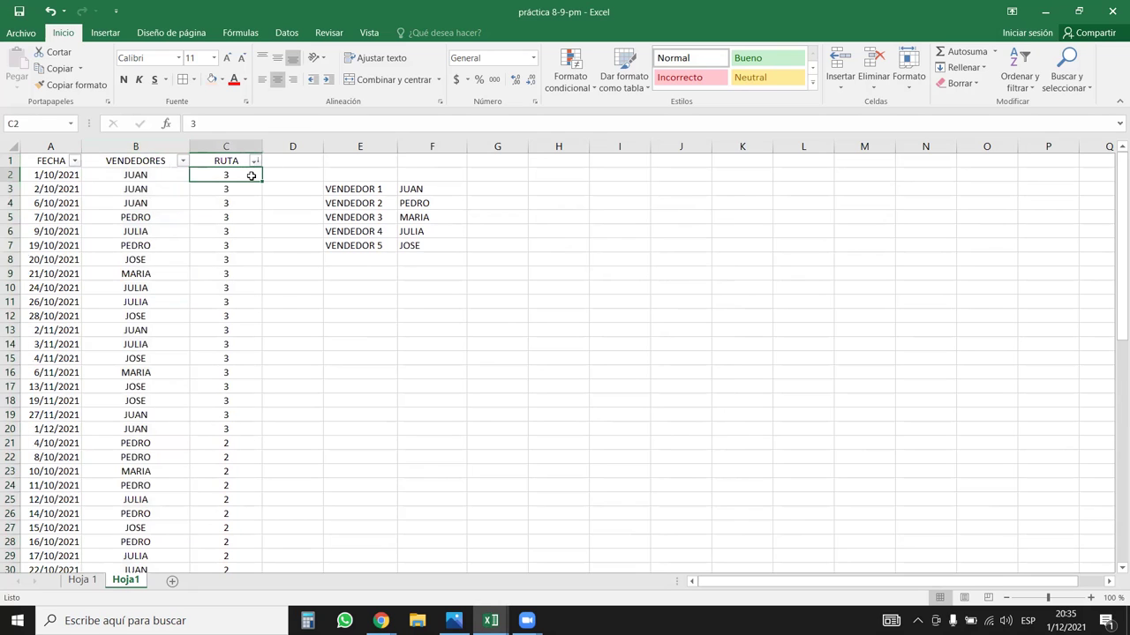
{"action": "type", "text": "ORIENTE"}
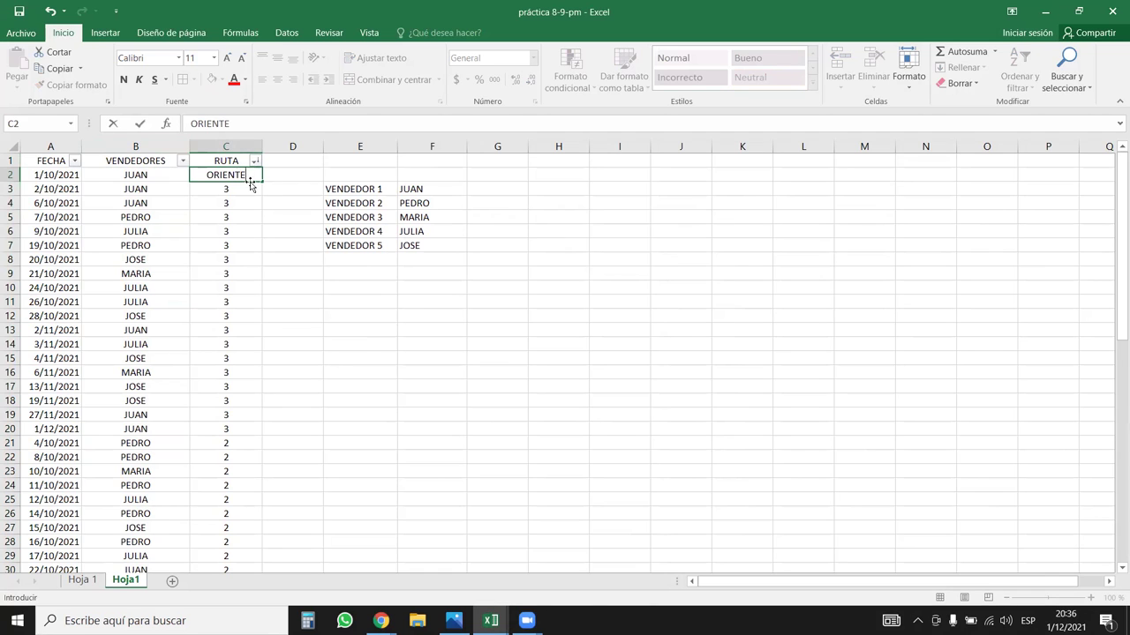
{"action": "left_click", "coordinate": [273, 175]}
{"action": "left_click", "coordinate": [232, 175]}
{"action": "left_click_drag", "start_coordinate": [261, 182], "coordinate": [252, 401]}
{"action": "left_click", "coordinate": [456, 402]}
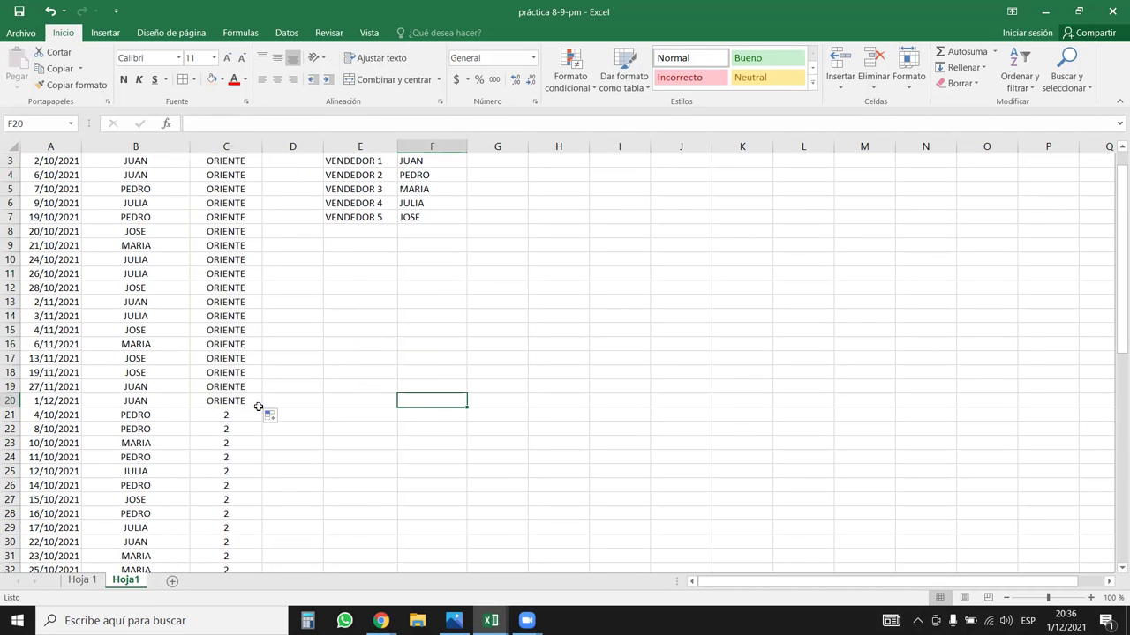
- Undo the ORIENTE fill, the entry in C2 and the RUTA sort
{"action": "scroll", "coordinate": [260, 404], "scroll_direction": "down", "scroll_amount": 3}
{"action": "left_click", "coordinate": [245, 290]}
{"action": "scroll", "coordinate": [267, 358], "scroll_direction": "down", "scroll_amount": 2}
{"action": "scroll", "coordinate": [267, 357], "scroll_direction": "up", "scroll_amount": 6}
{"action": "key", "text": "ctrl+z"}
{"action": "key", "text": "ctrl+z"}
{"action": "key", "text": "ctrl+z"}
{"action": "left_click", "coordinate": [365, 175]}
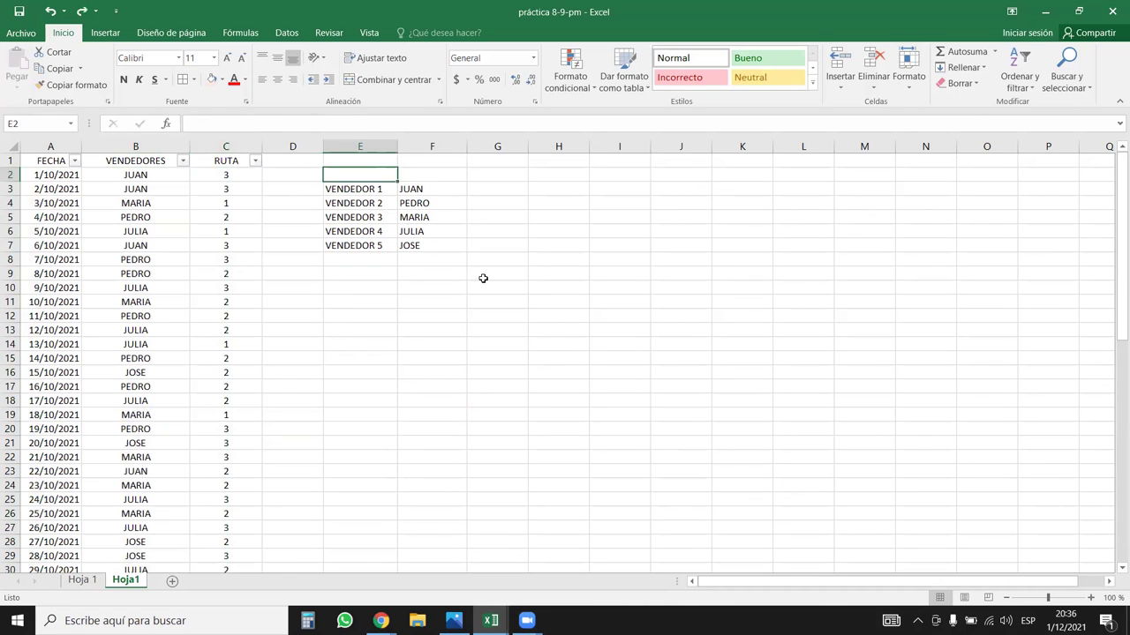
{"action": "left_click", "coordinate": [484, 275]}
{"action": "left_click", "coordinate": [1066, 77]}
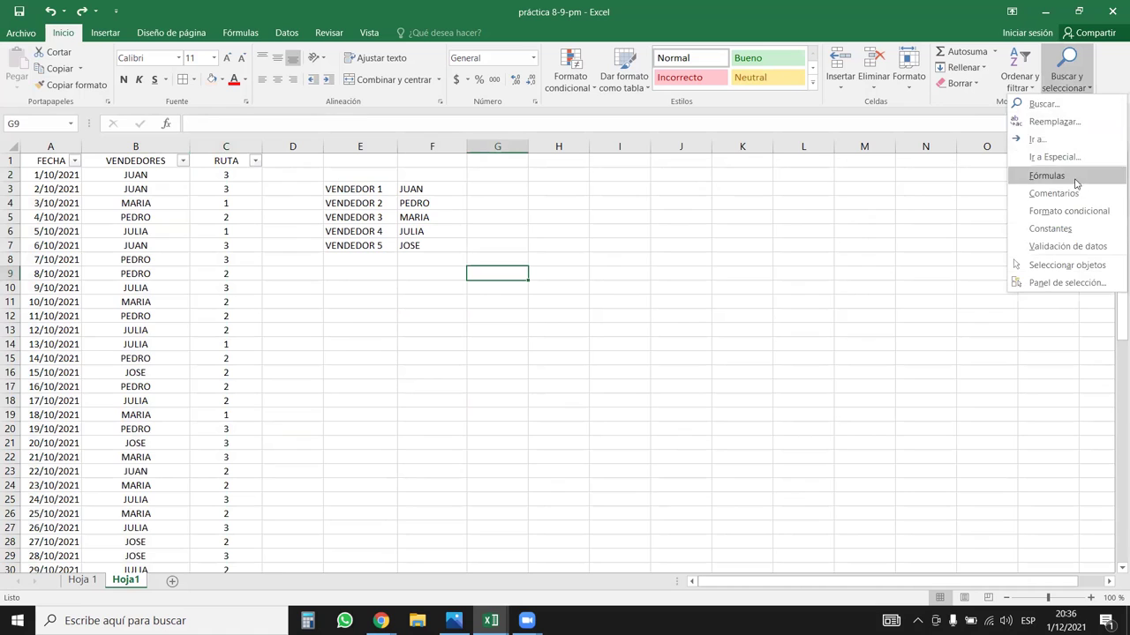
{"action": "left_click", "coordinate": [484, 252]}
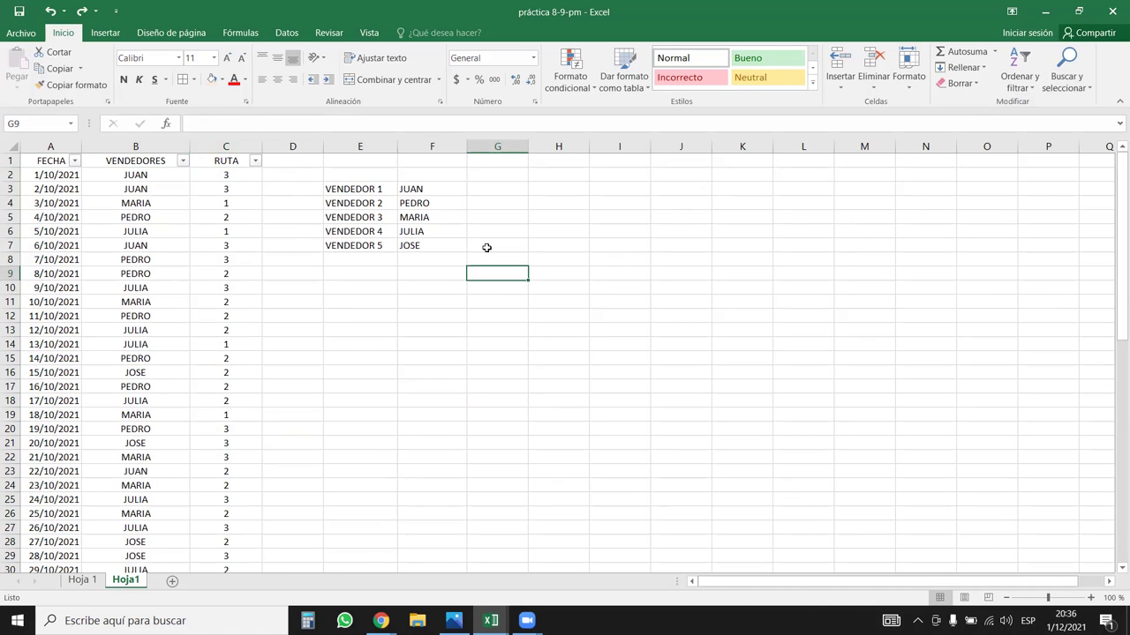
{"action": "left_click", "coordinate": [226, 145]}
{"action": "left_click", "coordinate": [360, 302]}
- Replace every 1 in the RUTA column with CENTRO
{"action": "left_click", "coordinate": [226, 146]}
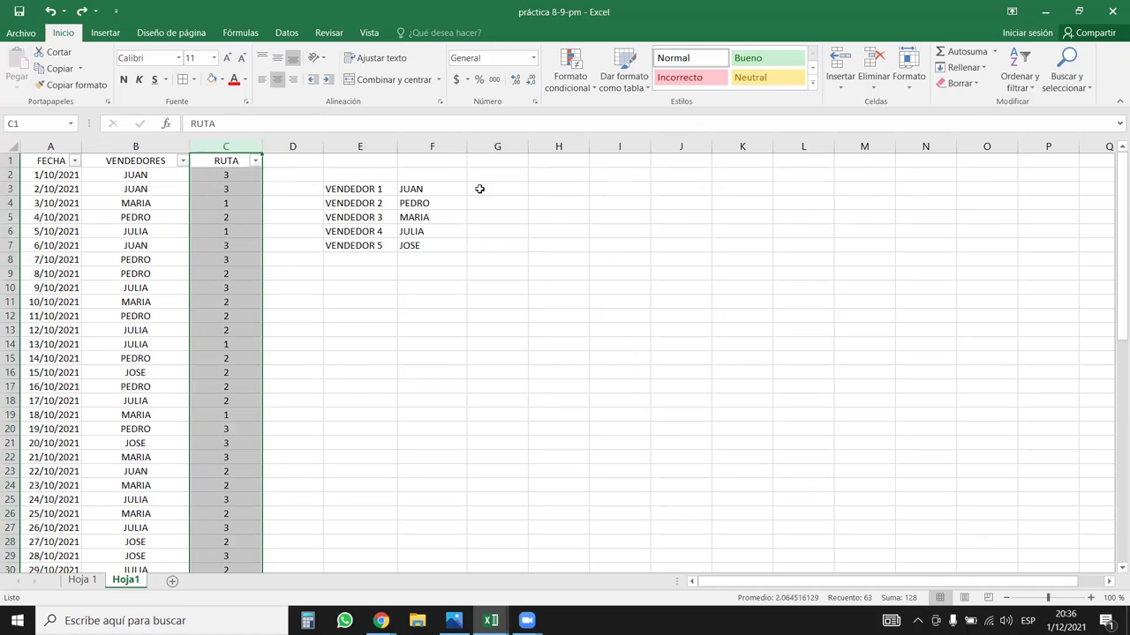
{"action": "left_click", "coordinate": [1066, 77]}
{"action": "left_click", "coordinate": [1066, 123]}
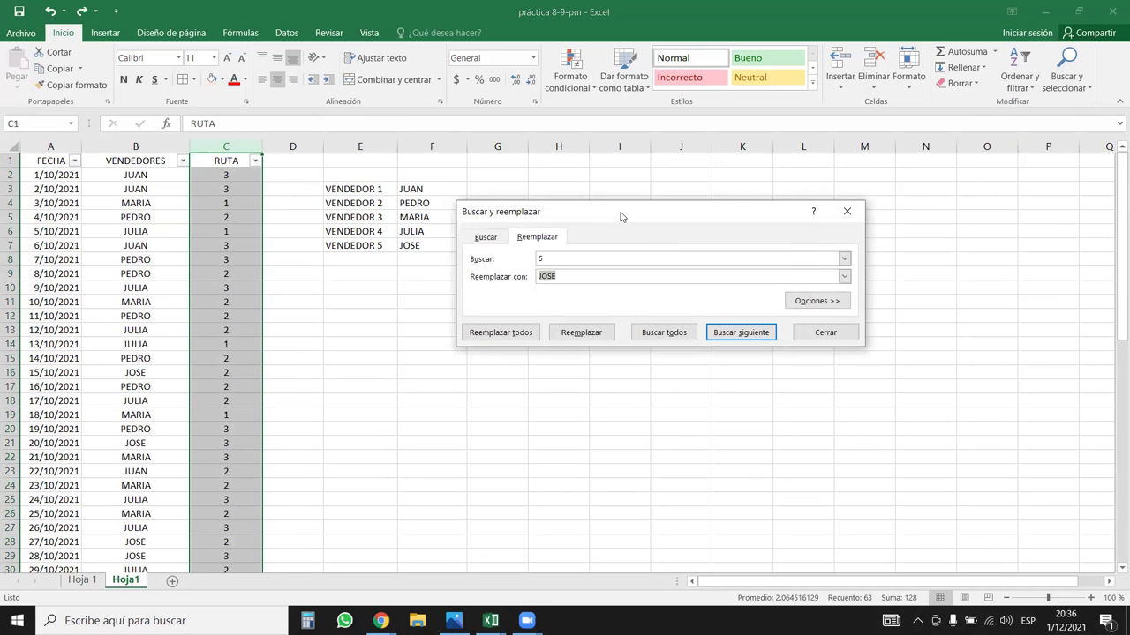
{"action": "left_click_drag", "start_coordinate": [622, 214], "coordinate": [564, 280]}
{"action": "double_click", "coordinate": [483, 326]}
{"action": "type", "text": "1"}
{"action": "key", "text": "Tab"}
{"action": "type", "text": "CENTRO"}
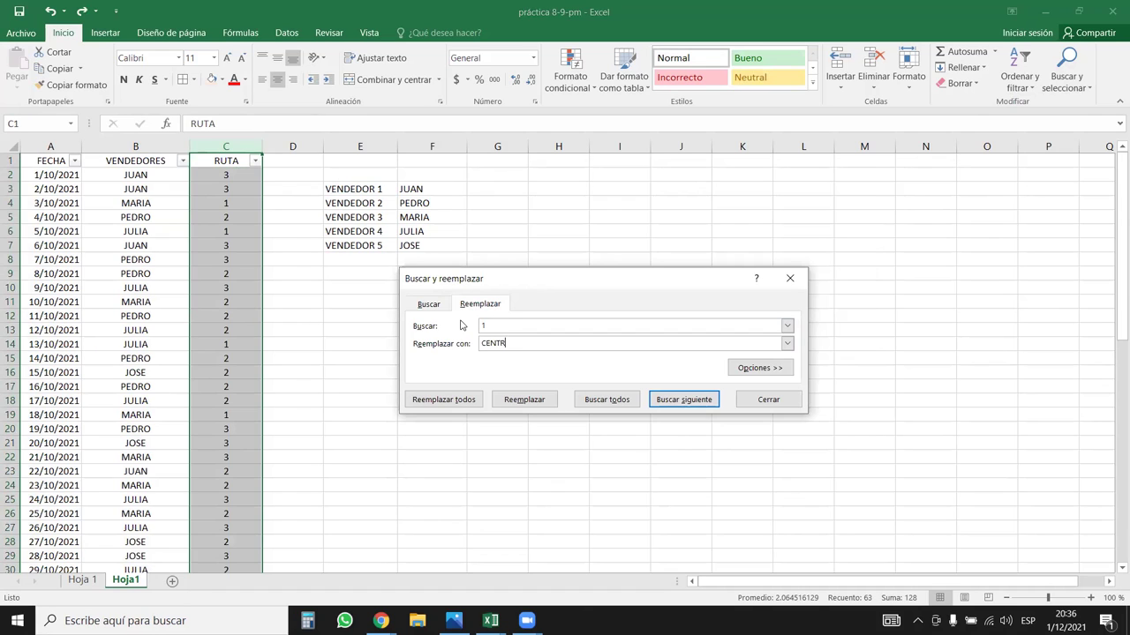
{"action": "left_click", "coordinate": [443, 399]}
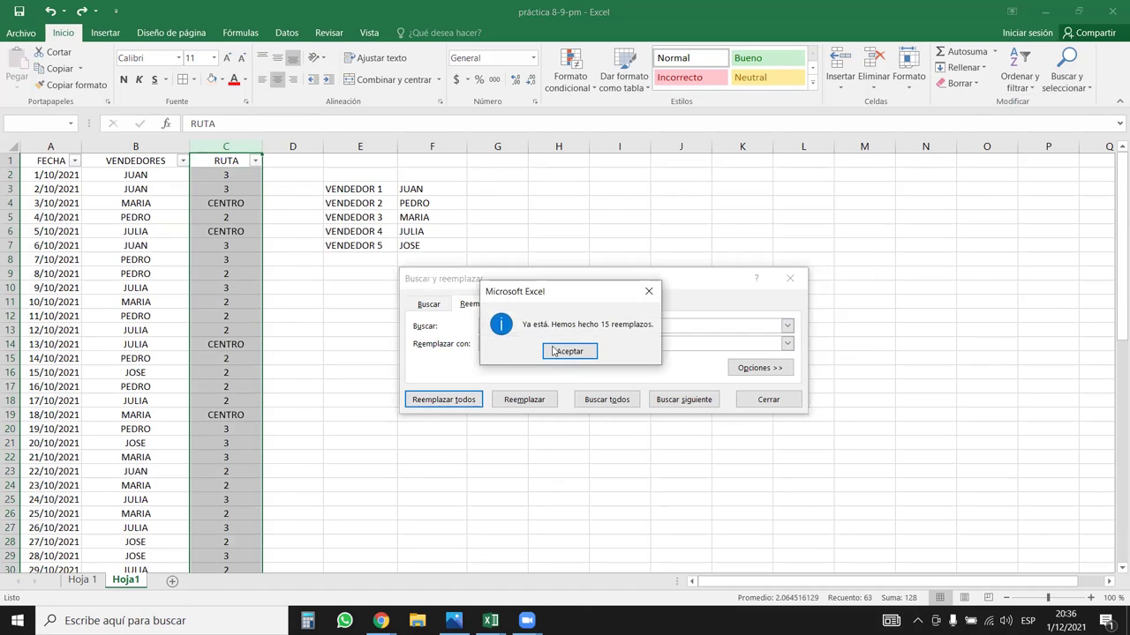
{"action": "left_click", "coordinate": [568, 351]}
- Replace every 2 in the RUTA column with ORIENTE
{"action": "left_click", "coordinate": [487, 328]}
{"action": "key", "text": "BackSpace"}
{"action": "type", "text": "2"}
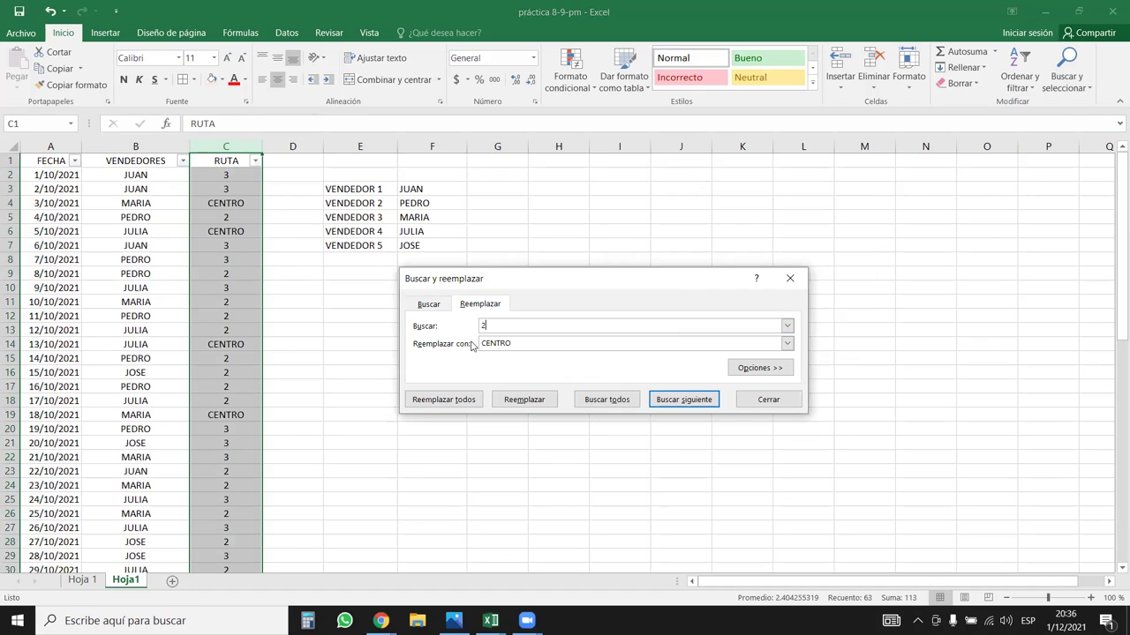
{"action": "key", "text": "Tab"}
{"action": "type", "text": "ORIET"}
{"action": "type", "text": "N"}
{"action": "key", "text": "BackSpace"}
{"action": "key", "text": "BackSpace"}
{"action": "type", "text": "NTE"}
{"action": "left_click", "coordinate": [468, 399]}
{"action": "left_click", "coordinate": [569, 352]}
- Replace every 3 in the RUTA column with OCCIDENTE and close the replacement dialog
{"action": "double_click", "coordinate": [484, 326]}
{"action": "type", "text": "3"}
{"action": "double_click", "coordinate": [502, 342]}
{"action": "type", "text": "OCCIDENTE"}
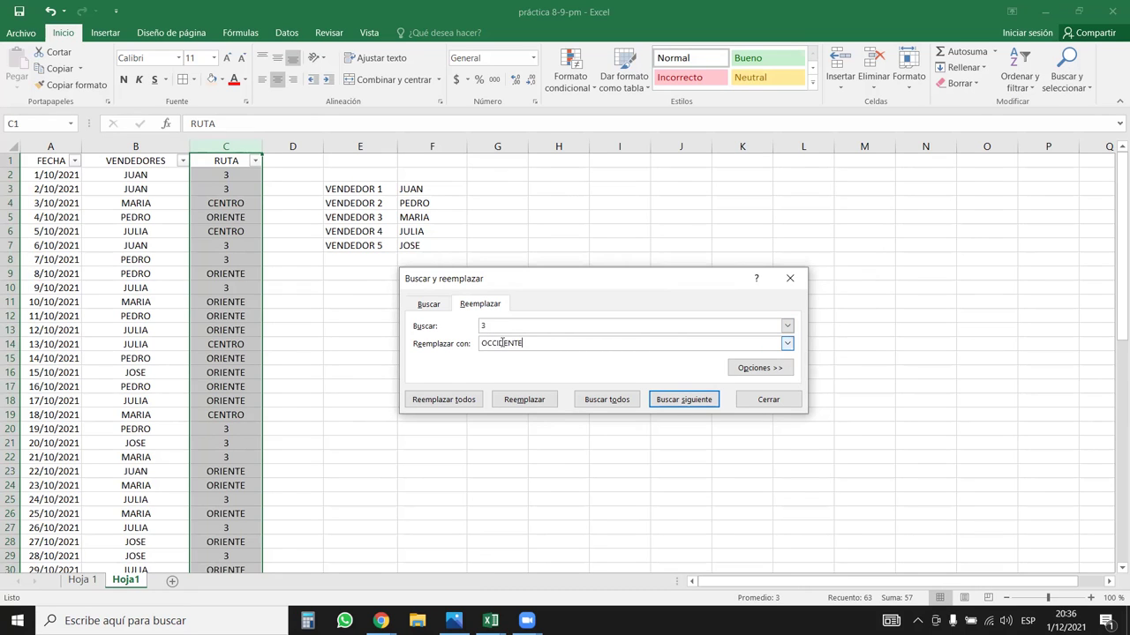
{"action": "left_click", "coordinate": [452, 402]}
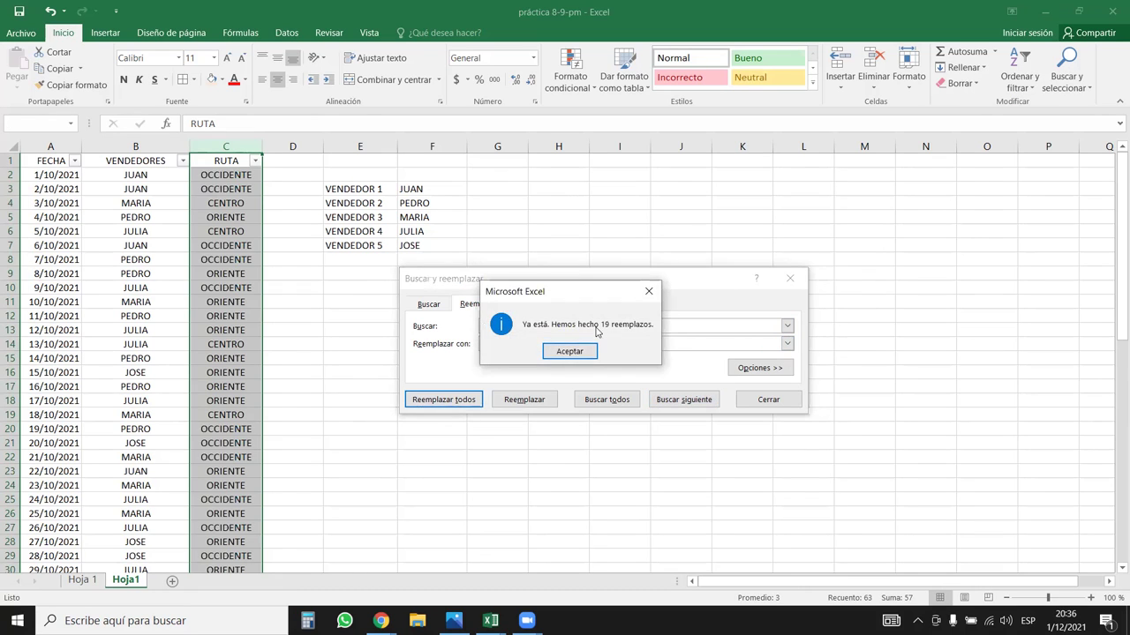
{"action": "left_click", "coordinate": [578, 352]}
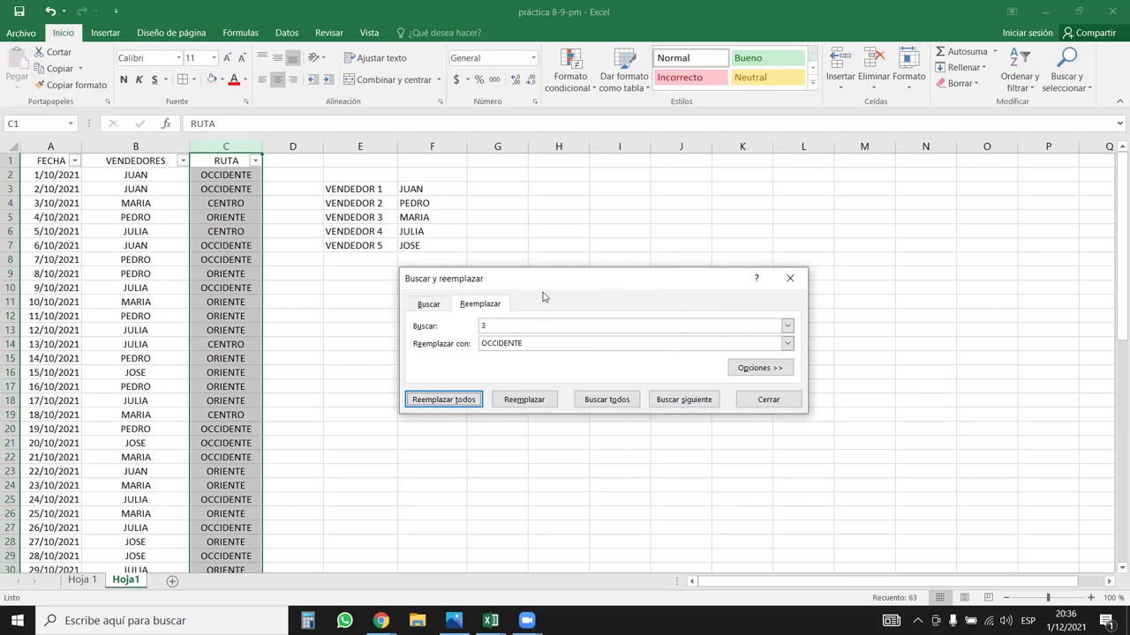
{"action": "left_click_drag", "start_coordinate": [761, 290], "coordinate": [761, 290]}
{"action": "key", "text": "Escape"}
{"action": "left_click", "coordinate": [360, 273]}
{"action": "left_click_drag", "start_coordinate": [360, 189], "coordinate": [442, 251]}
{"action": "left_click", "coordinate": [558, 485]}
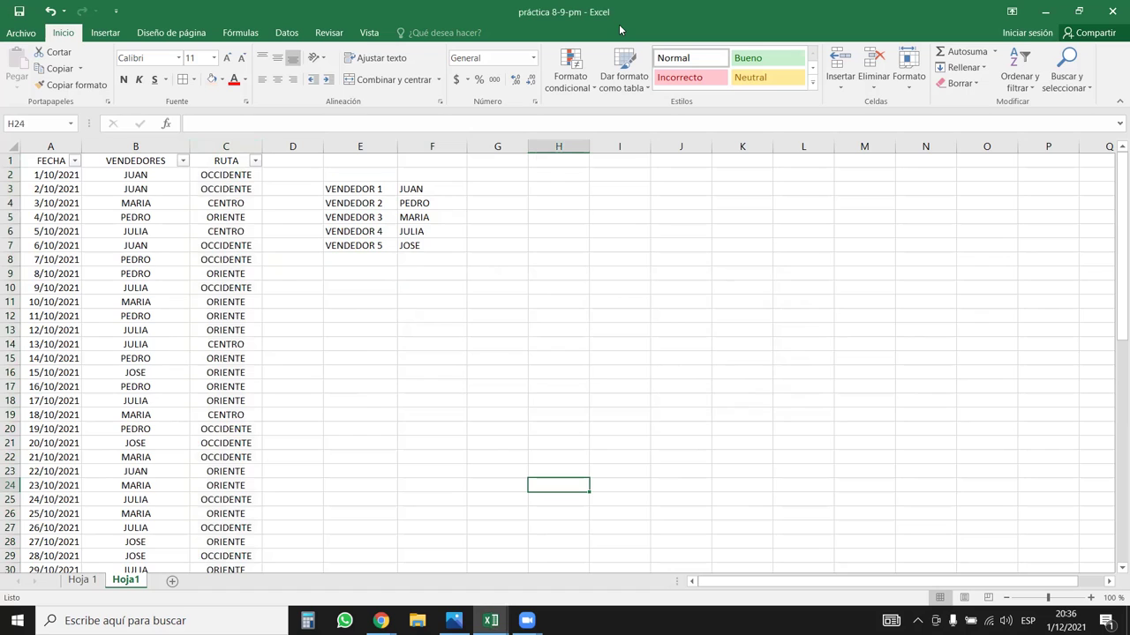
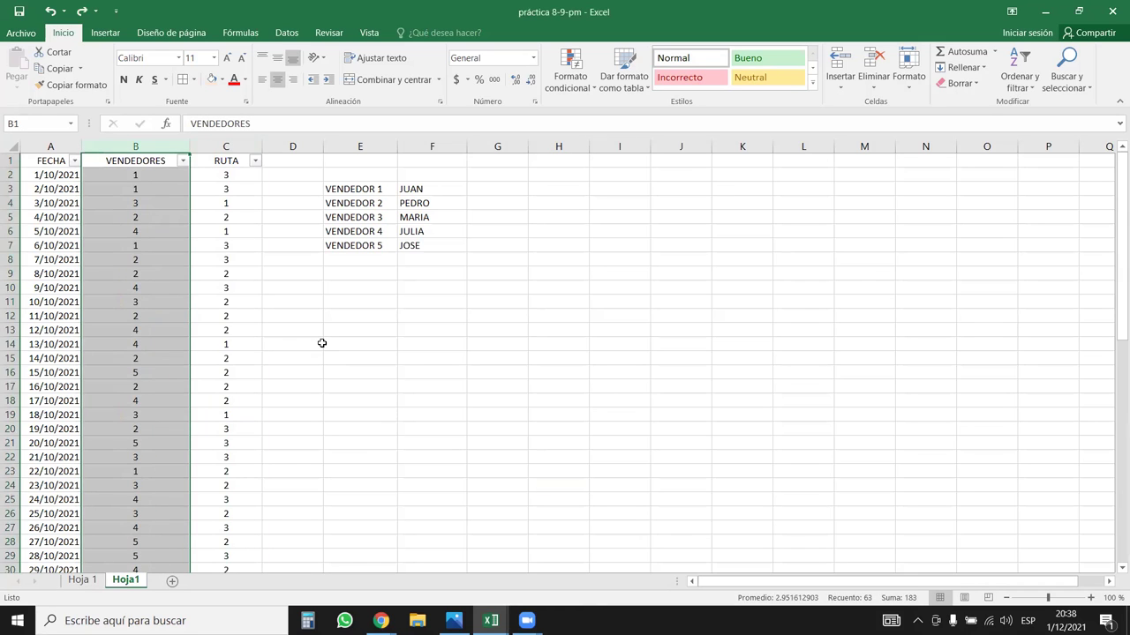
{"action": "left_click", "coordinate": [406, 323]}
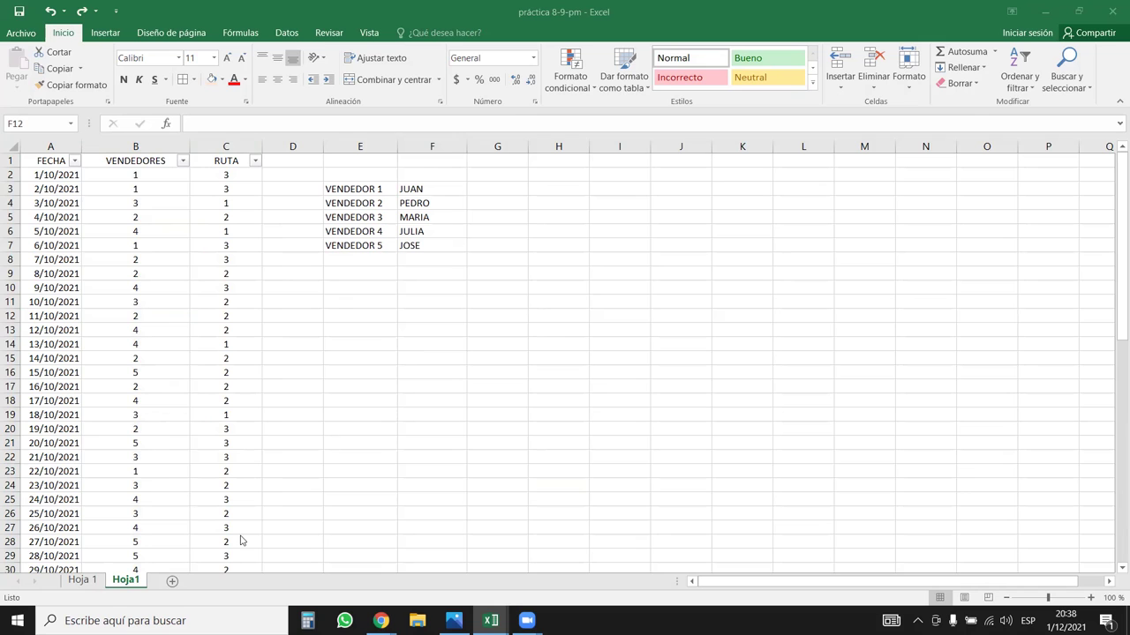
{"action": "left_click", "coordinate": [84, 580]}
{"action": "left_click", "coordinate": [126, 581]}
{"action": "left_click", "coordinate": [85, 581]}
{"action": "left_click", "coordinate": [128, 581]}
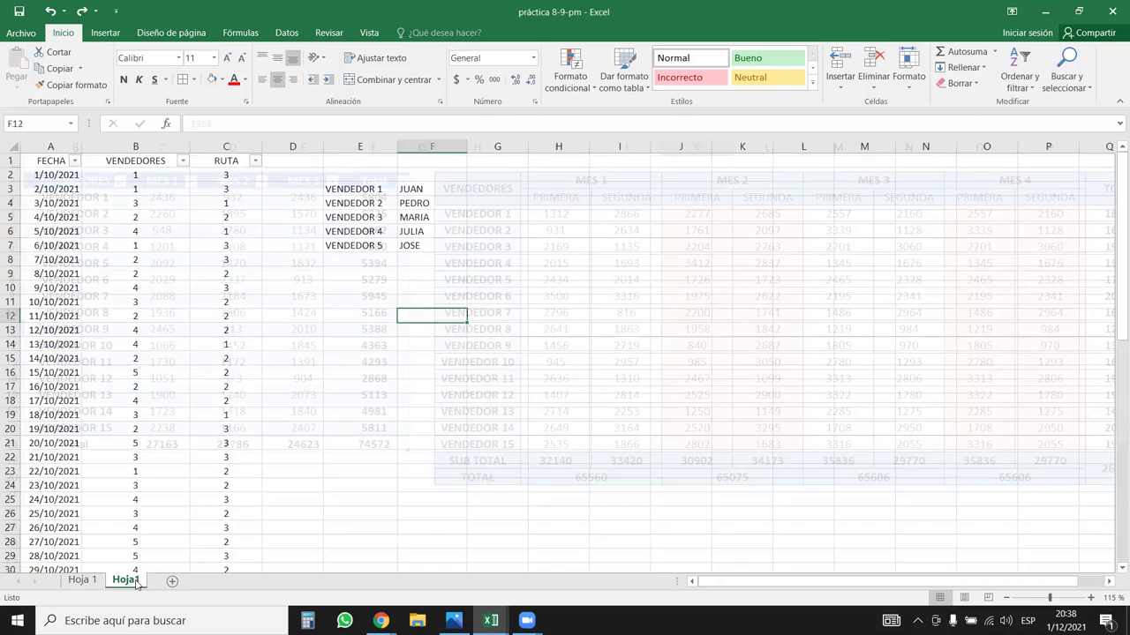
{"action": "right_click", "coordinate": [139, 584]}
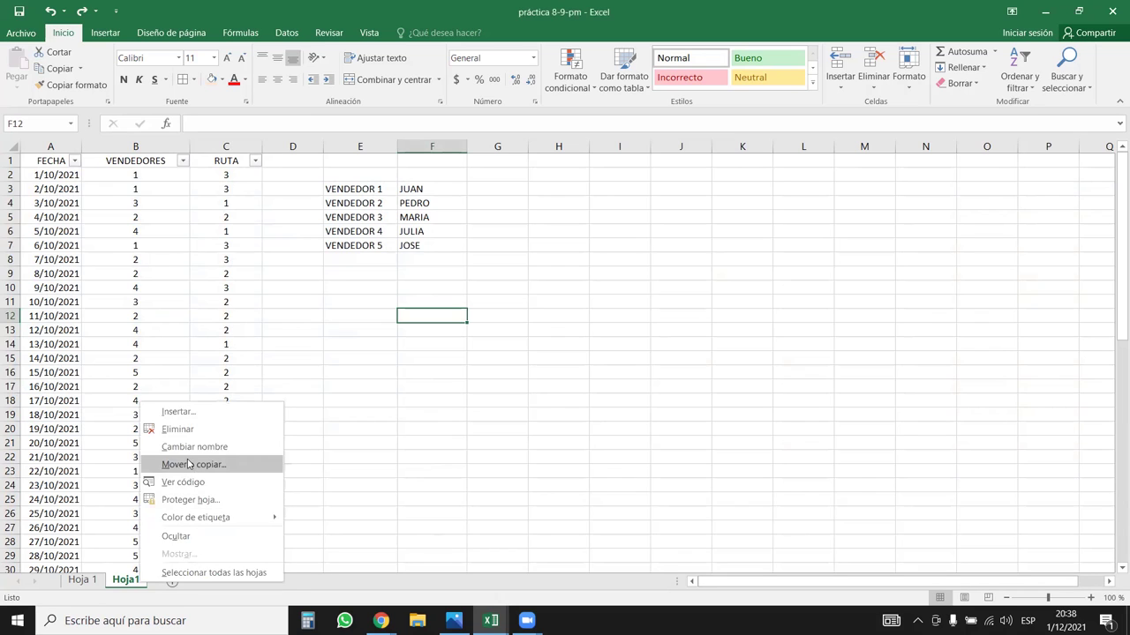
{"action": "left_click", "coordinate": [327, 394]}
- Clear all entries below the VENDEDORES and RUTA headers
{"action": "left_click", "coordinate": [150, 171]}
{"action": "key", "text": "ctrl+shift+Down"}
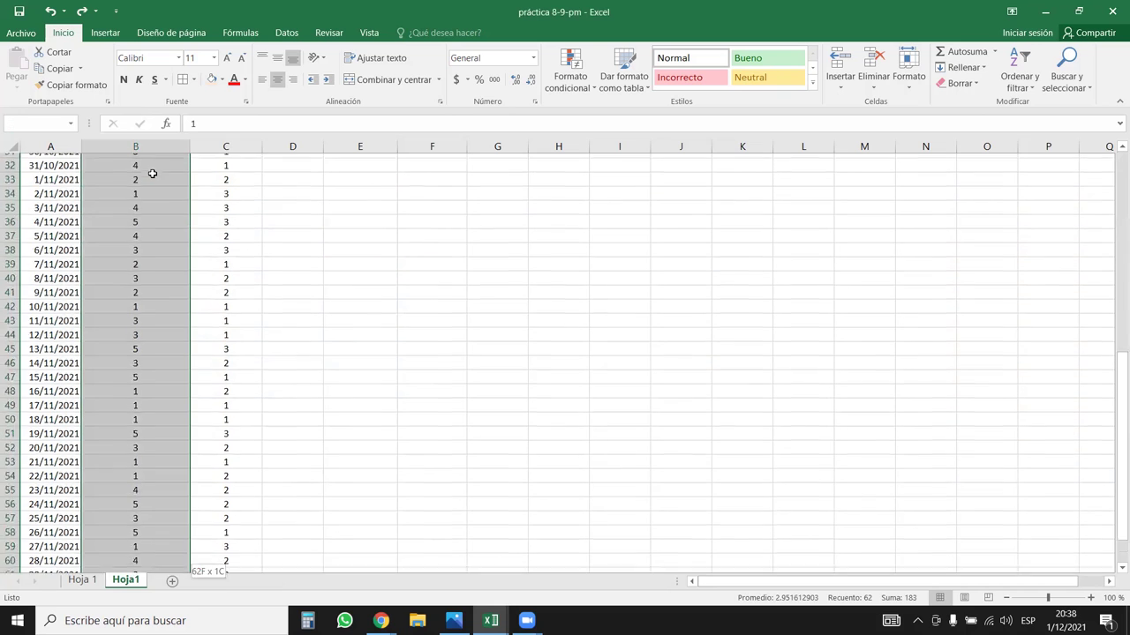
{"action": "key", "text": "shift+Right"}
{"action": "key", "text": "Delete"}
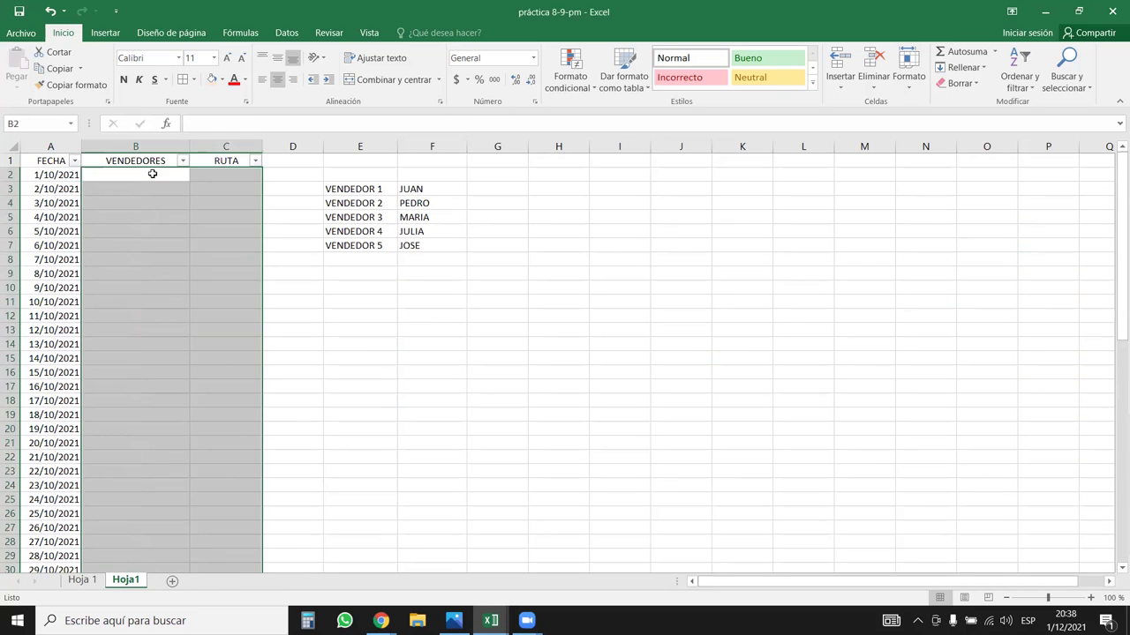
- Enter the formula =ALEATORIO.ENTRE(1;3) in B2 under VENDEDORES
{"action": "left_click", "coordinate": [152, 174]}
{"action": "type", "text": "=ALE"}
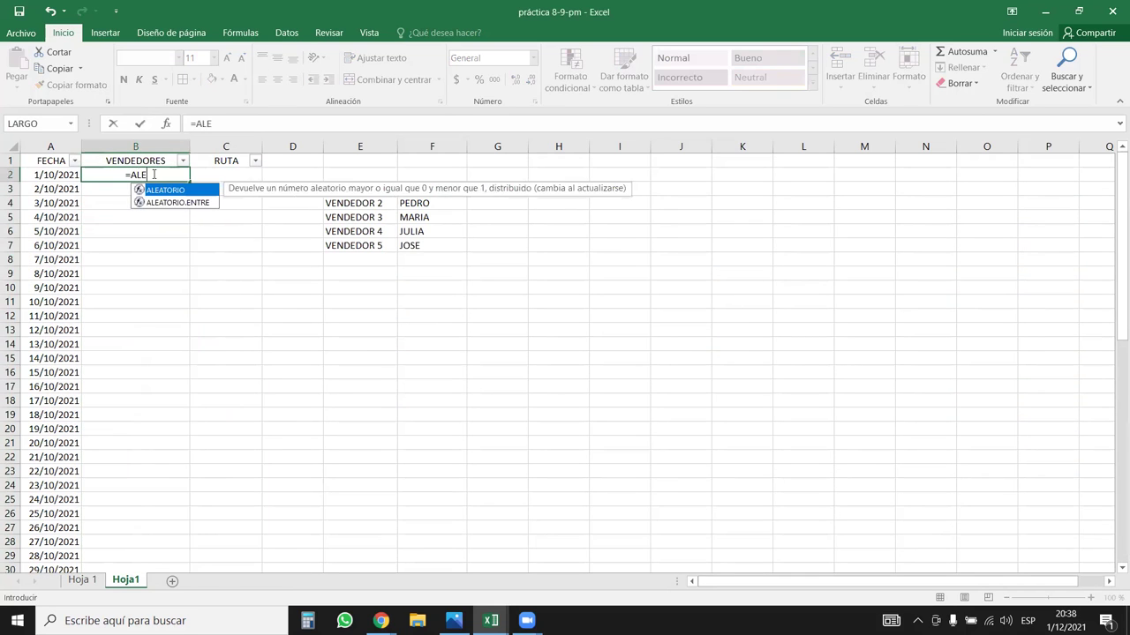
{"action": "type", "text": "ATORIO.E"}
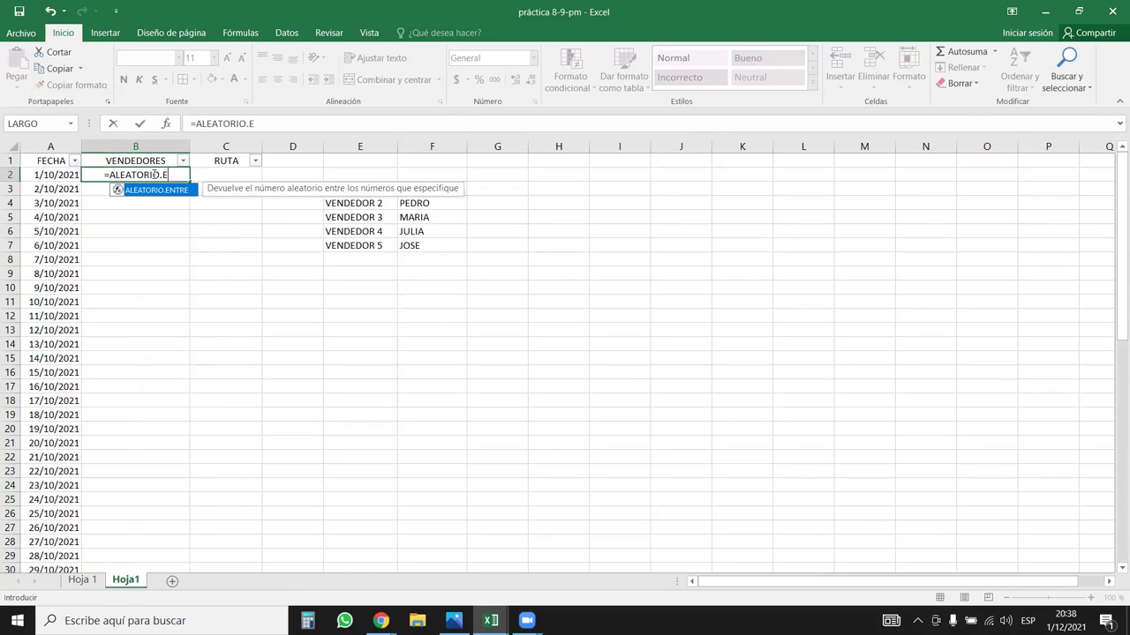
{"action": "type", "text": "NTRE("}
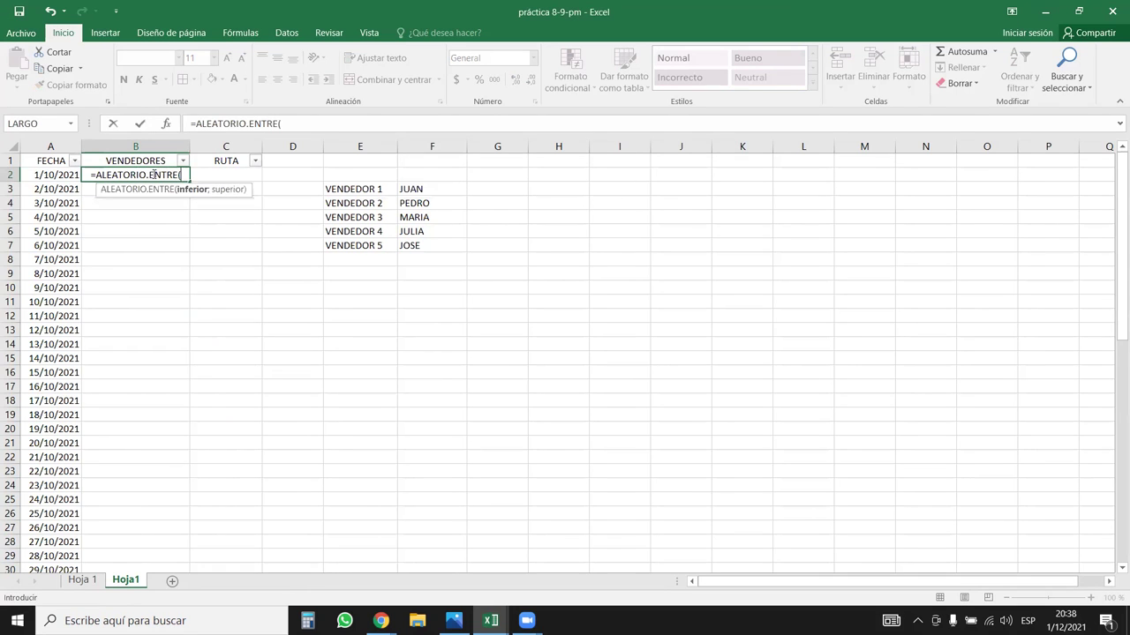
{"action": "type", "text": "1;"}
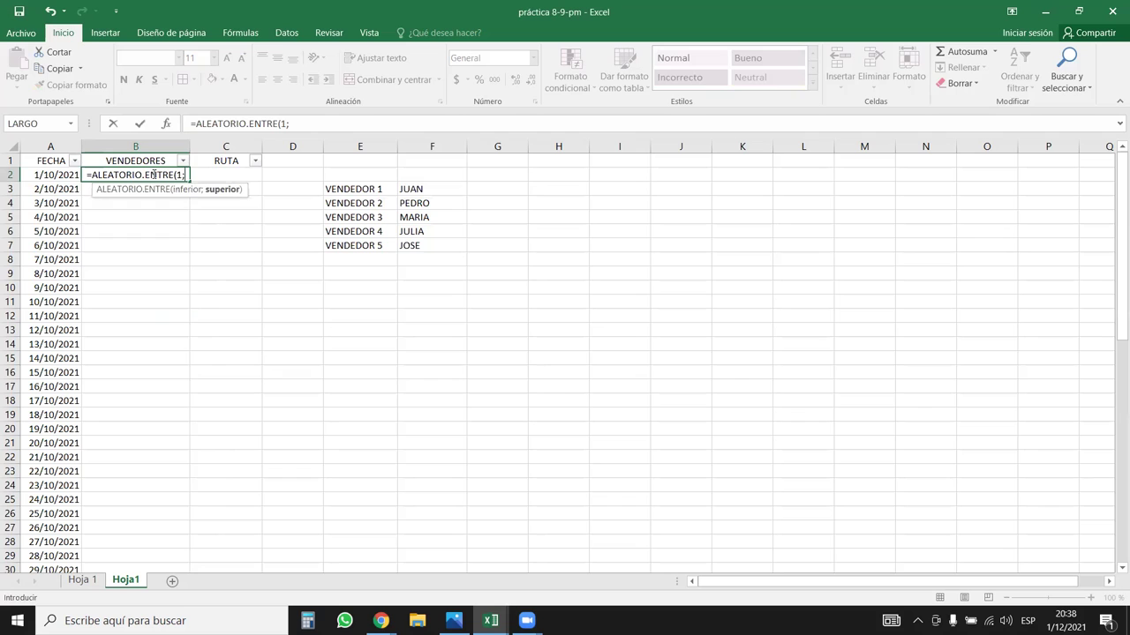
{"action": "type", "text": "3"}
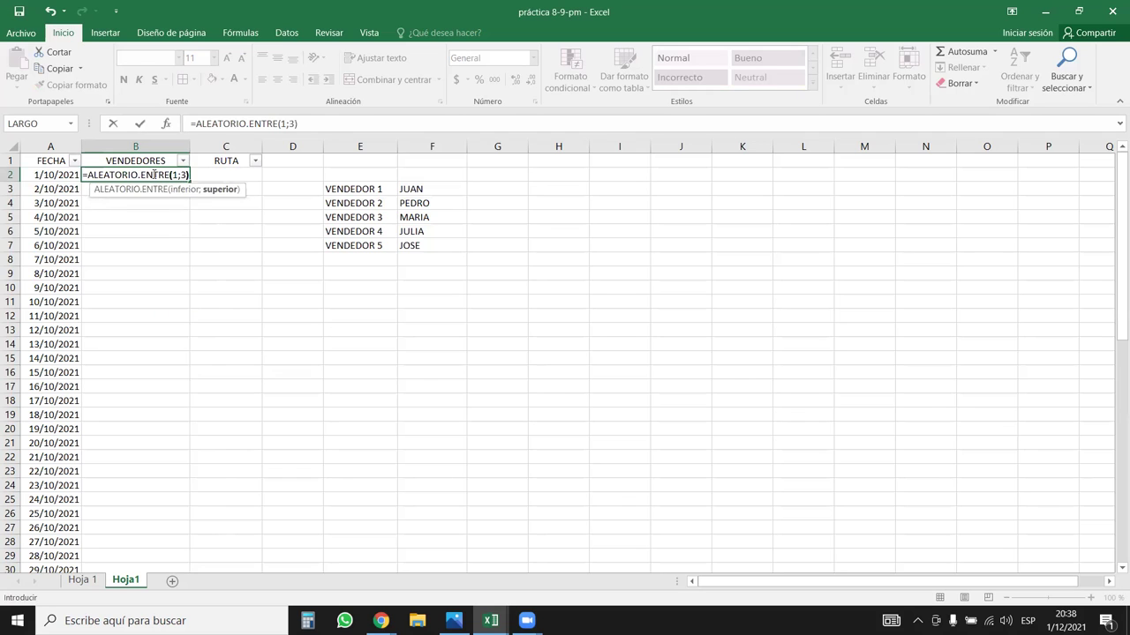
{"action": "key", "text": "Return"}
- Fill the B2 formula across to C2 and down both columns for every date in the list
{"action": "left_click", "coordinate": [151, 175]}
{"action": "left_click_drag", "start_coordinate": [194, 178], "coordinate": [264, 184]}
{"action": "double_click", "coordinate": [264, 182]}
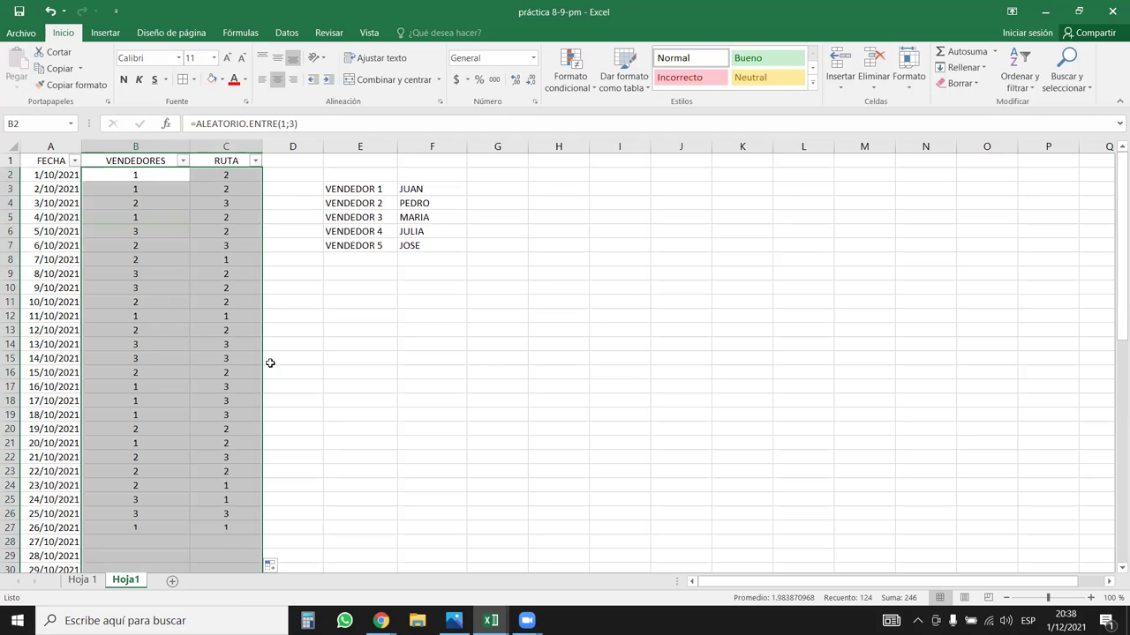
- Create a copy of the Hoja1 sheet and move the copy after Hoja1
{"action": "right_click", "coordinate": [139, 581]}
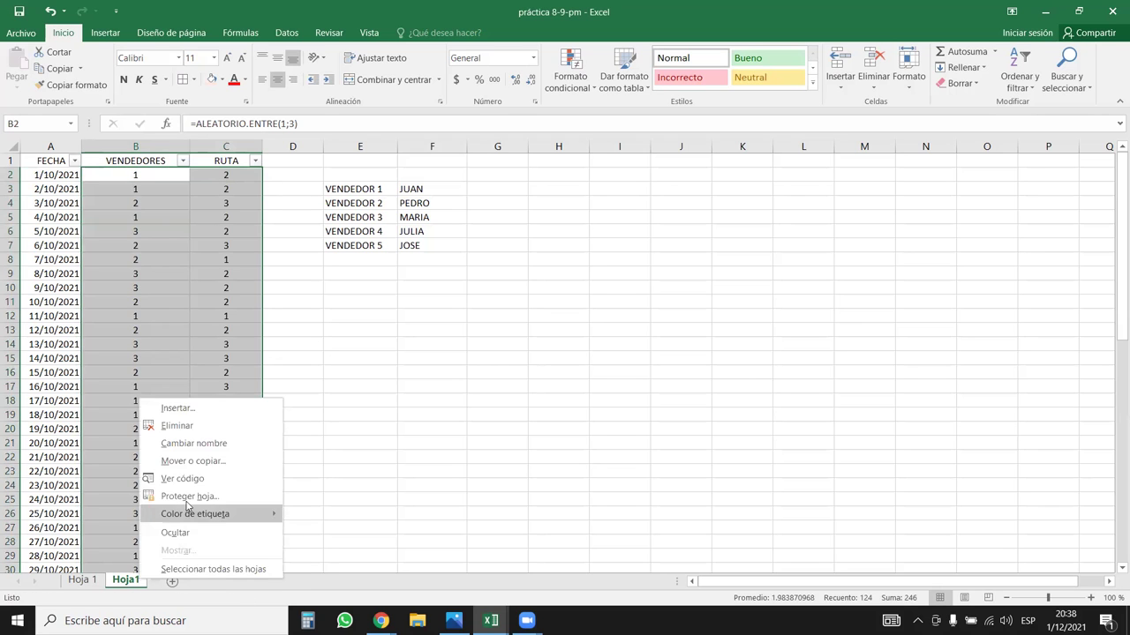
{"action": "left_click", "coordinate": [195, 466]}
{"action": "left_click", "coordinate": [110, 520]}
{"action": "left_click", "coordinate": [201, 544]}
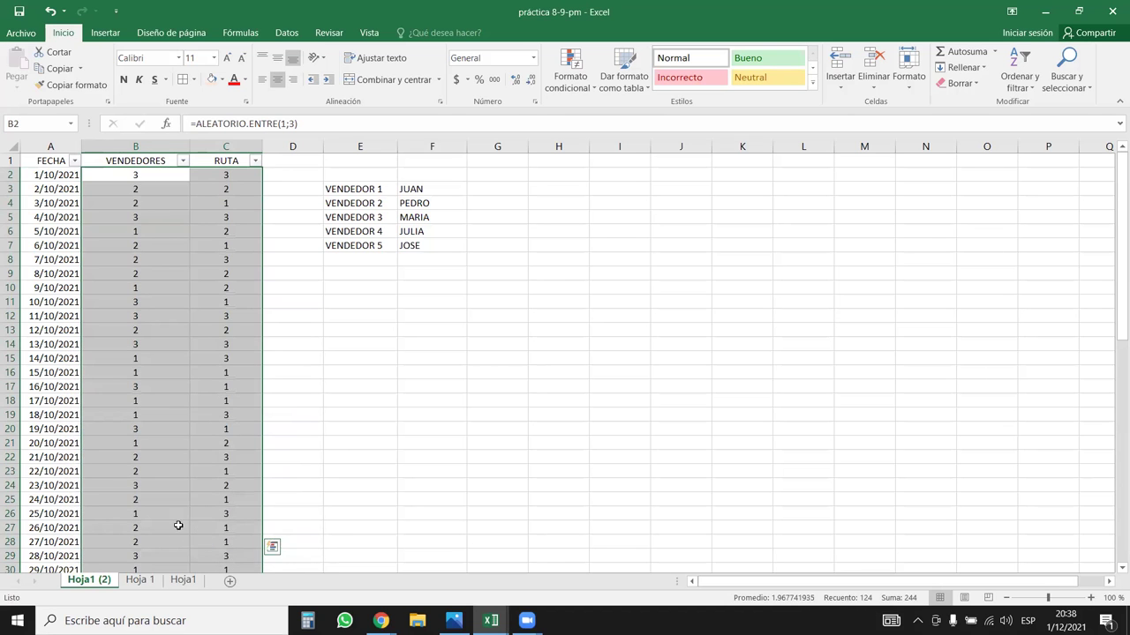
{"action": "left_click", "coordinate": [136, 582]}
{"action": "left_click_drag", "start_coordinate": [95, 585], "coordinate": [212, 584]}
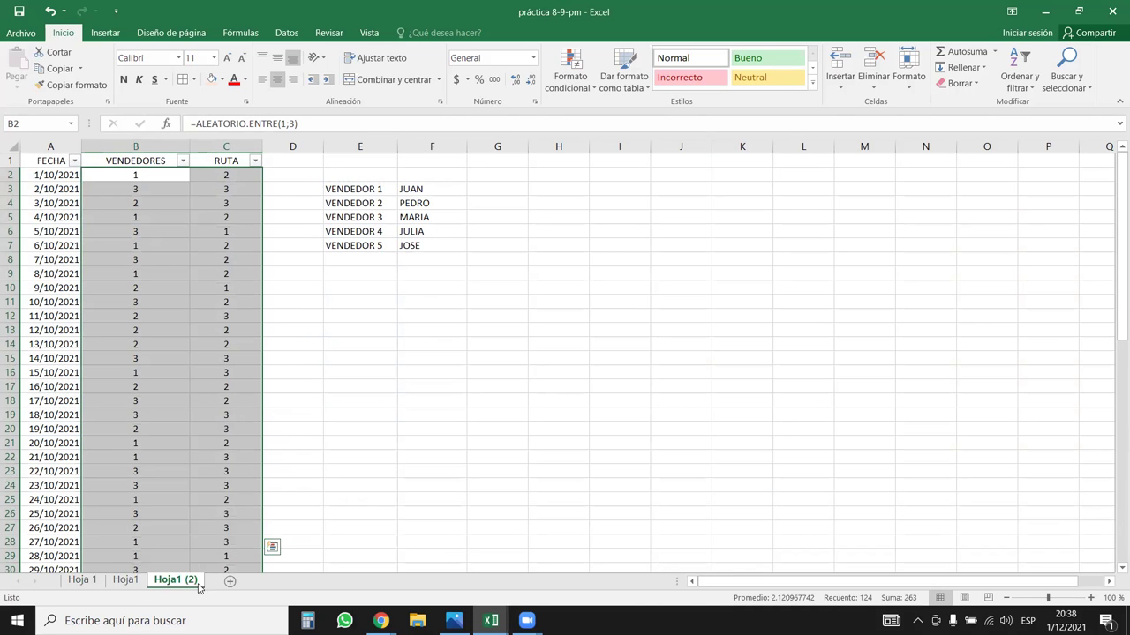
- Rename the Hoja1 and Hoja1 (2) sheets as 1 and 2, and copy both together to the front of the workbook
{"action": "left_click", "coordinate": [126, 583]}
{"action": "left_click", "coordinate": [181, 583]}
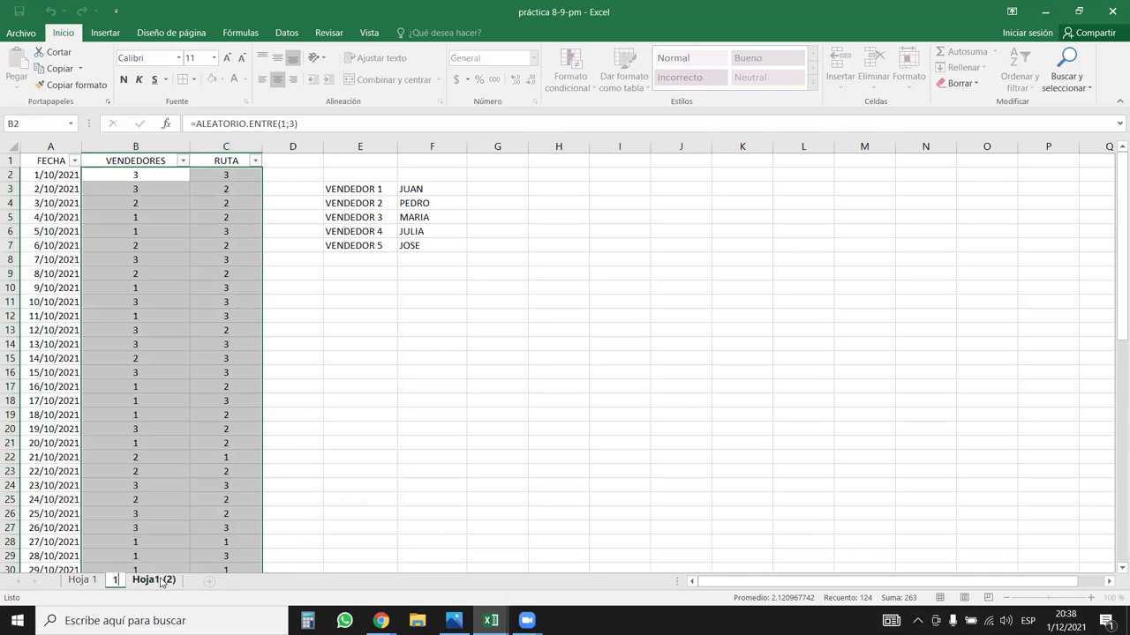
{"action": "left_click", "coordinate": [115, 581], "text": "ctrl"}
{"action": "right_click", "coordinate": [137, 583]}
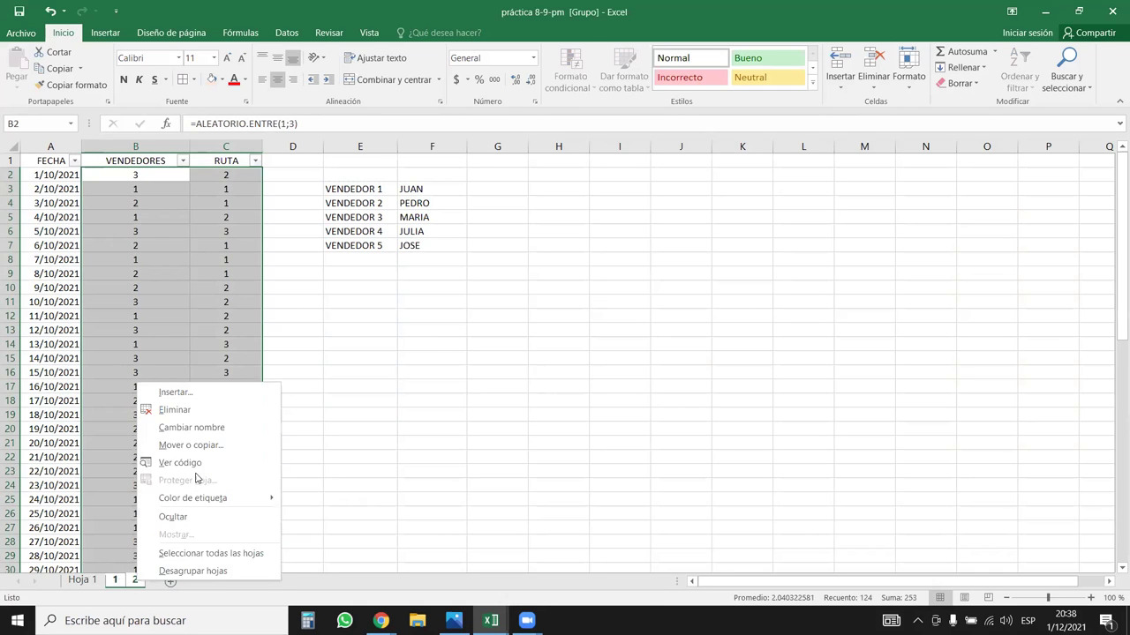
{"action": "left_click", "coordinate": [191, 444]}
{"action": "left_click", "coordinate": [104, 506]}
{"action": "left_click", "coordinate": [203, 530]}
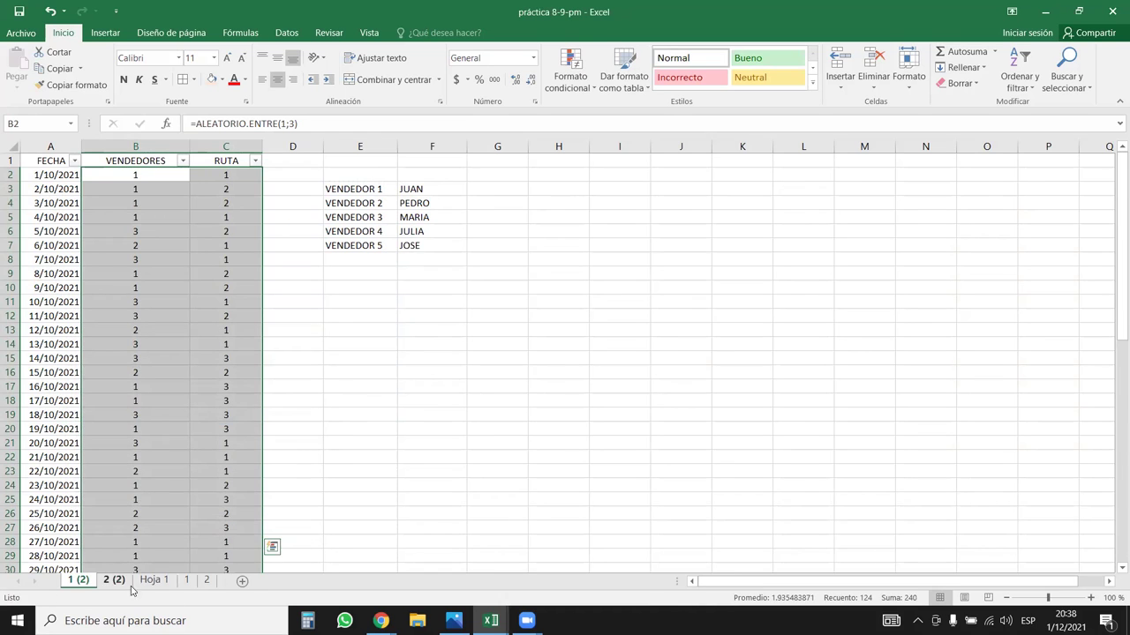
- Rename the copied sheets 1 (2) and 2 (2) as 3 and 4, and move Hoja 1 before them
{"action": "double_click", "coordinate": [78, 580]}
{"action": "type", "text": "3"}
{"action": "key", "text": "Return"}
{"action": "double_click", "coordinate": [97, 580]}
{"action": "type", "text": "3"}
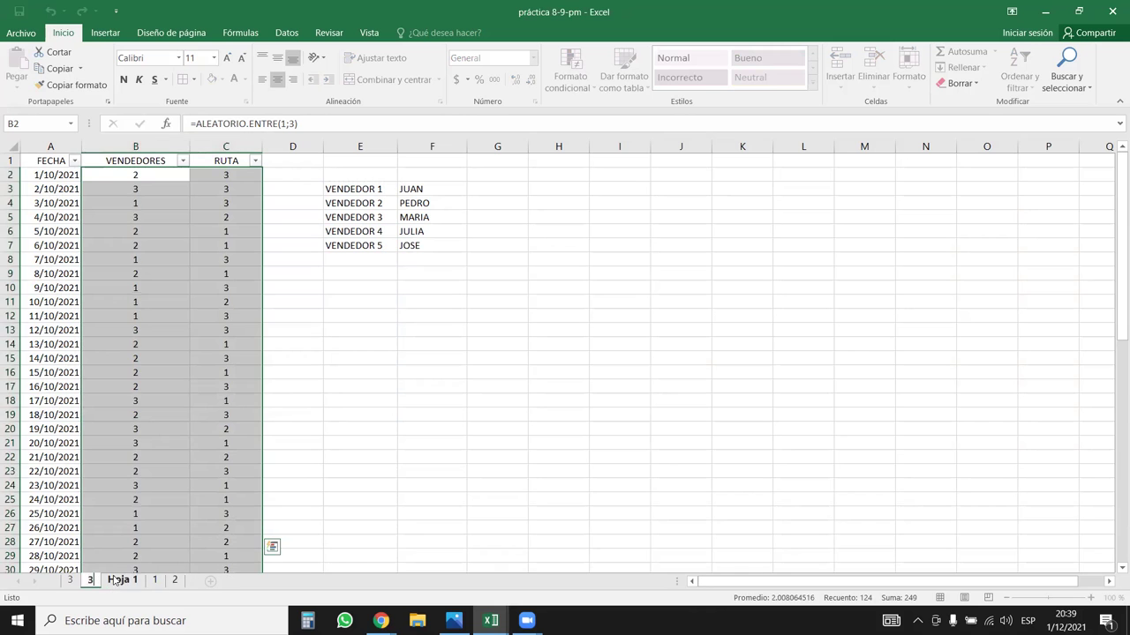
{"action": "key", "text": "BackSpace"}
{"action": "type", "text": "4"}
{"action": "key", "text": "Return"}
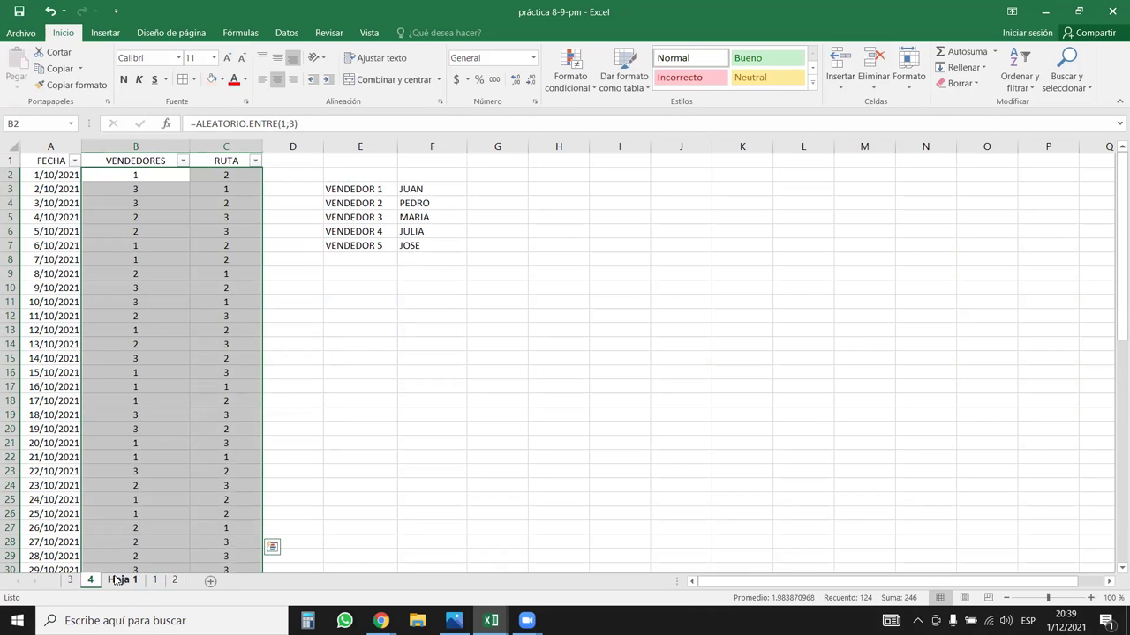
{"action": "left_click_drag", "start_coordinate": [123, 580], "coordinate": [55, 581]}
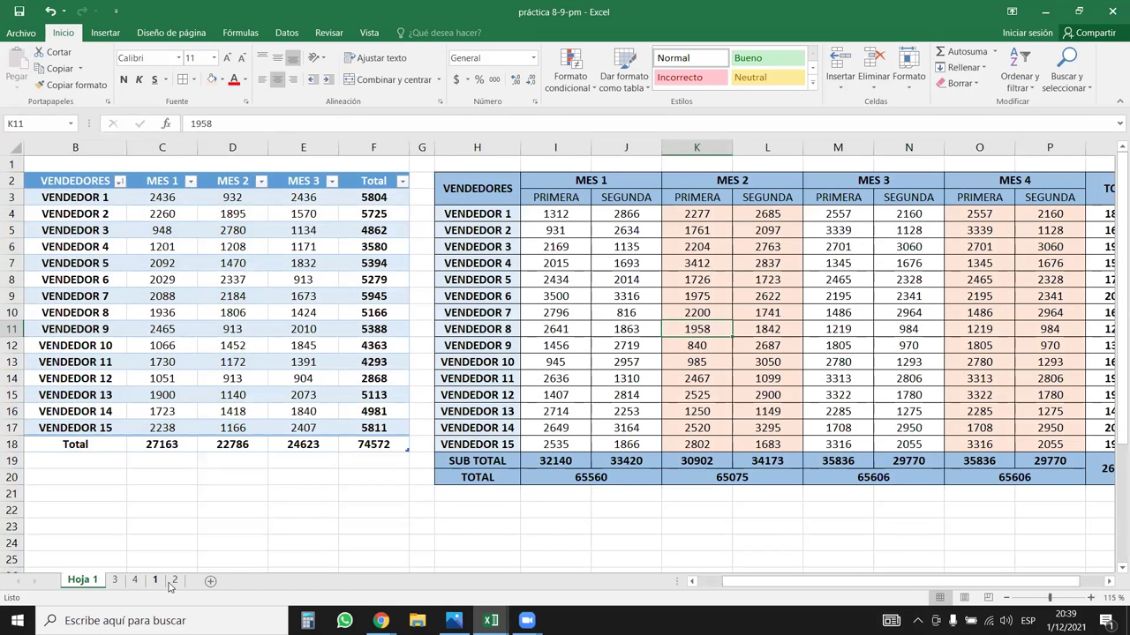
- Examine the random VENDEDORES and RUTA numbers on the practice sheets, mainly on sheet 2
{"action": "left_click", "coordinate": [174, 580]}
{"action": "left_click", "coordinate": [360, 316]}
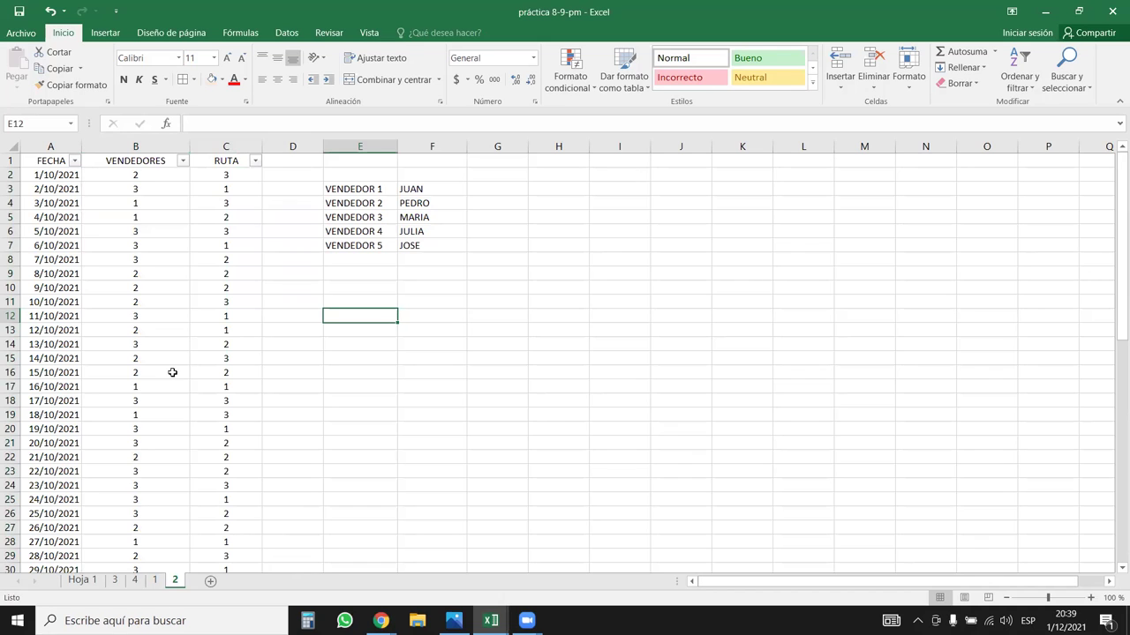
{"action": "left_click", "coordinate": [431, 456]}
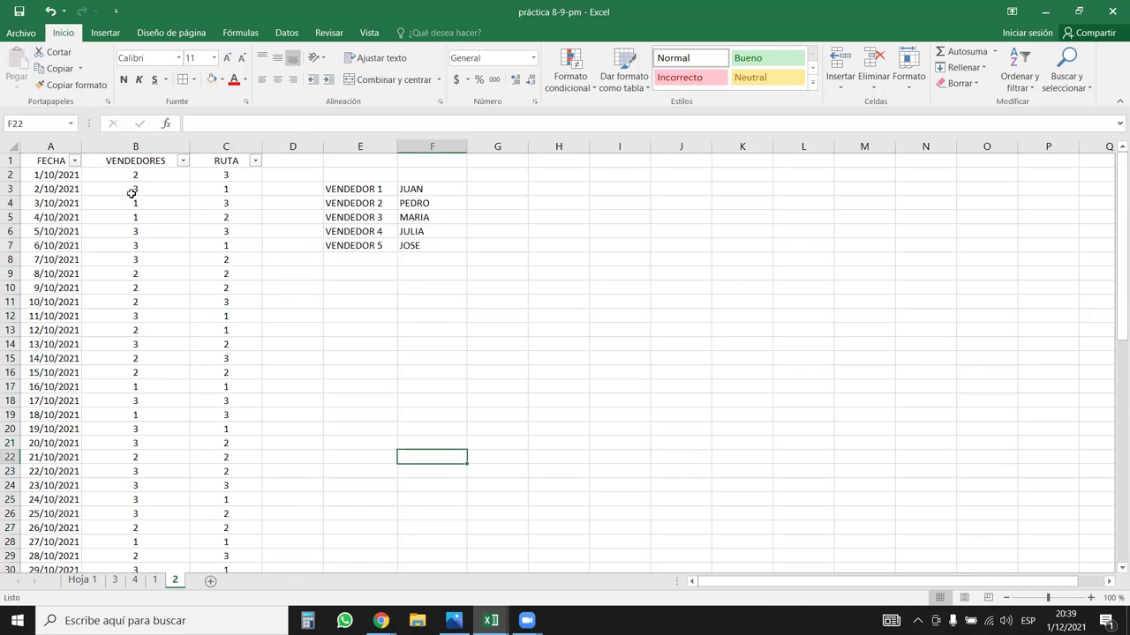
{"action": "left_click_drag", "start_coordinate": [132, 191], "coordinate": [142, 300]}
{"action": "left_click", "coordinate": [250, 275]}
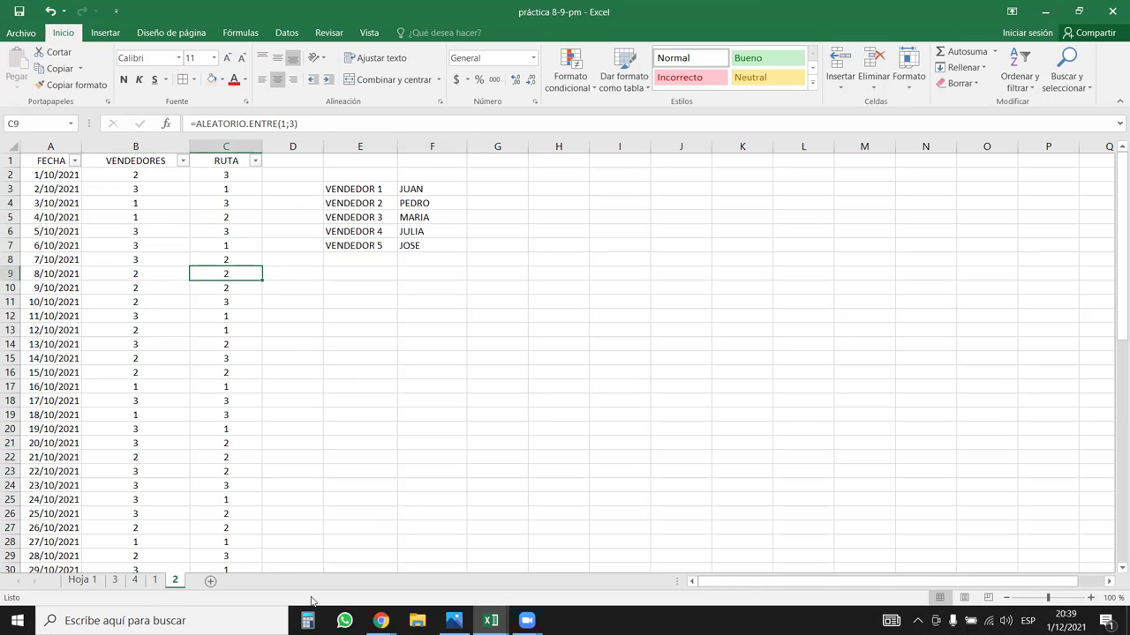
{"action": "left_click", "coordinate": [115, 581]}
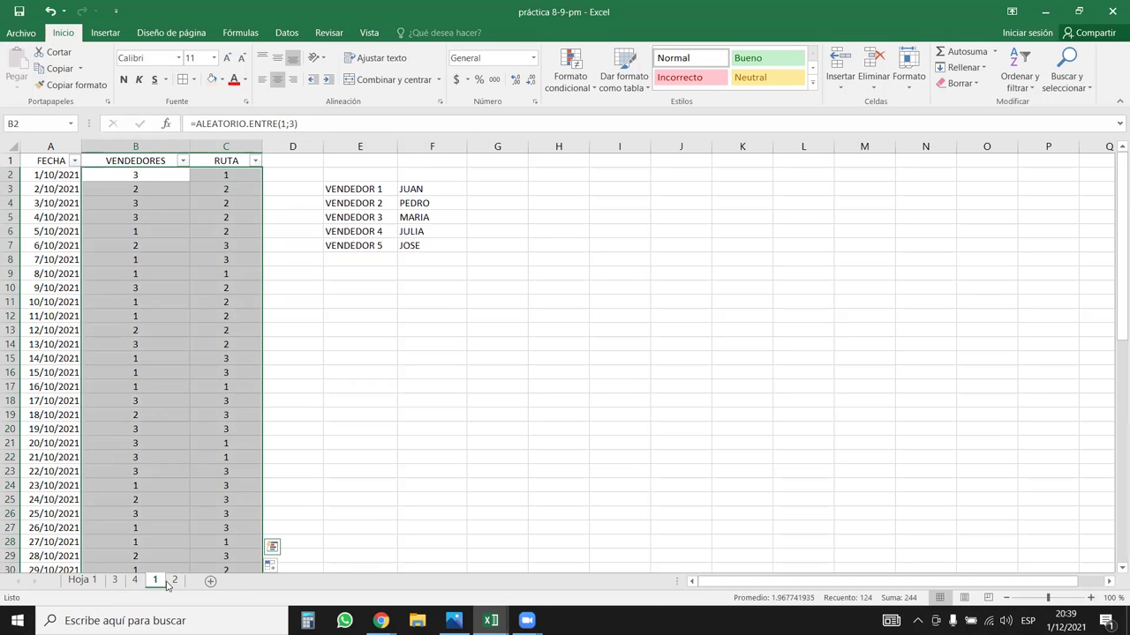
{"action": "left_click", "coordinate": [175, 581]}
{"action": "left_click", "coordinate": [514, 430]}
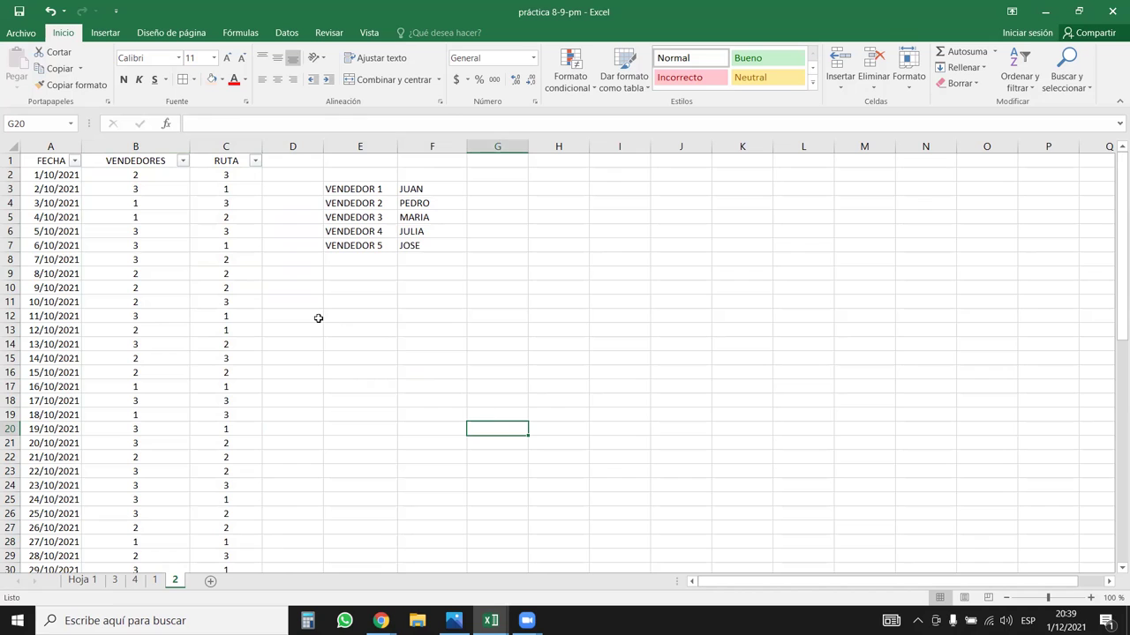
{"action": "left_click", "coordinate": [146, 173]}
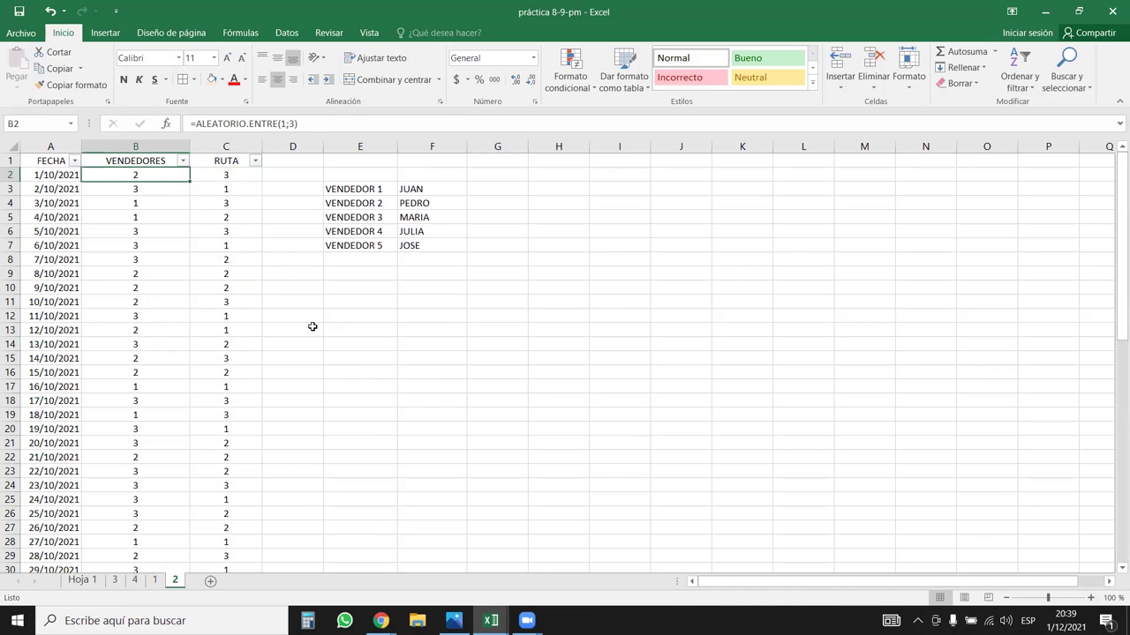
{"action": "left_click_drag", "start_coordinate": [167, 176], "coordinate": [224, 549]}
{"action": "left_click", "coordinate": [226, 330]}
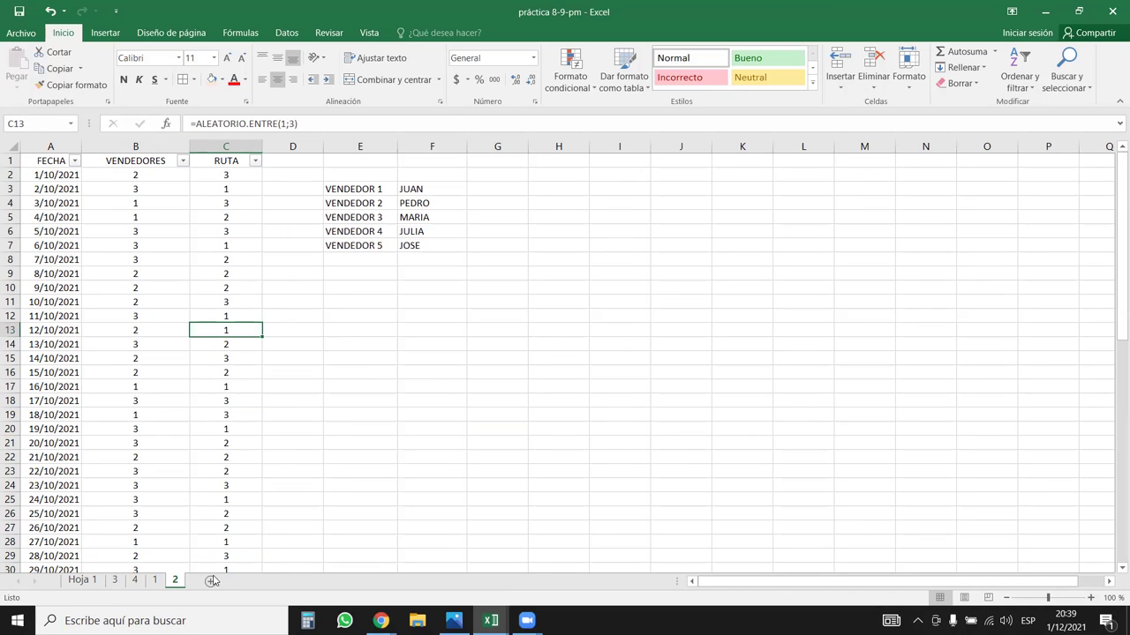
{"action": "left_click", "coordinate": [391, 443]}
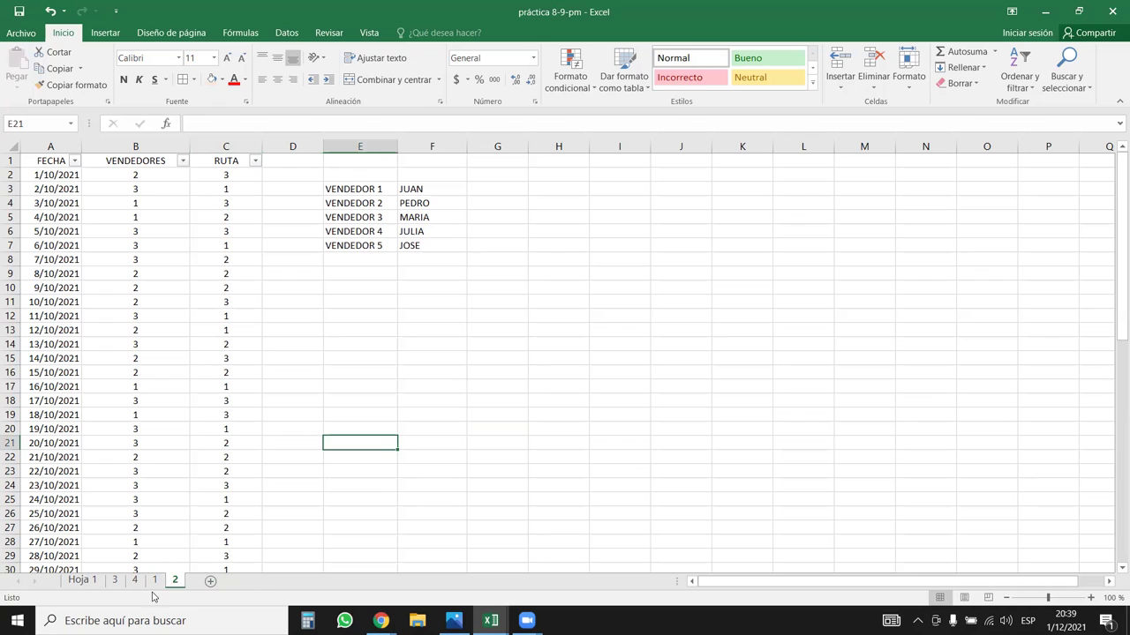
- Group sheets 3, 4, 1 and 2 for simultaneous editing
{"action": "left_click", "coordinate": [116, 581]}
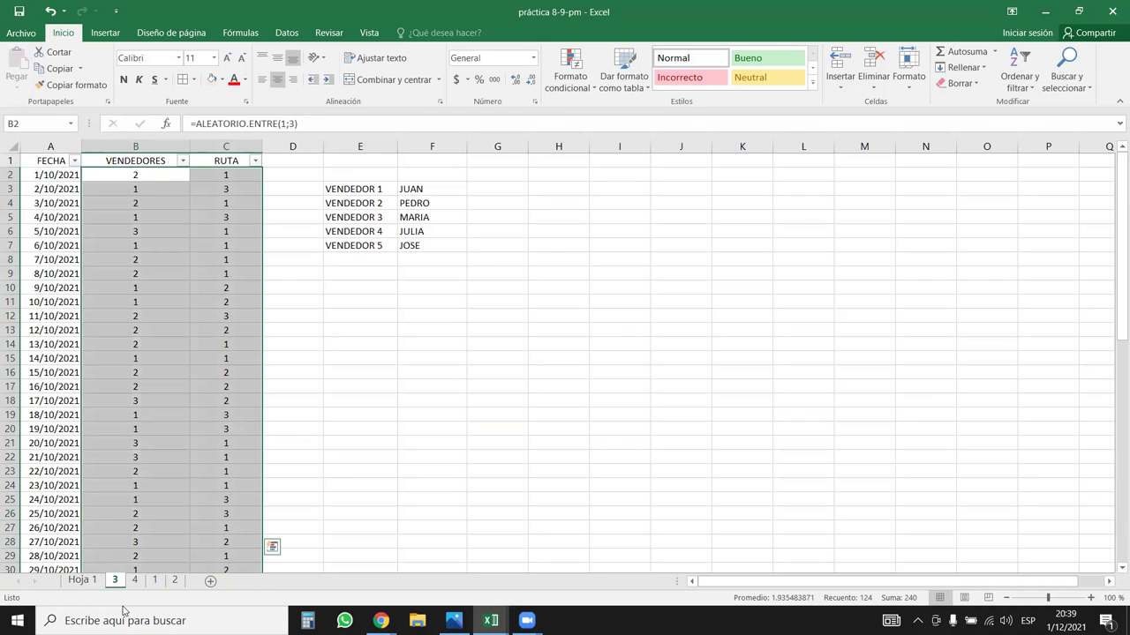
{"action": "left_click", "coordinate": [135, 581], "text": "ctrl"}
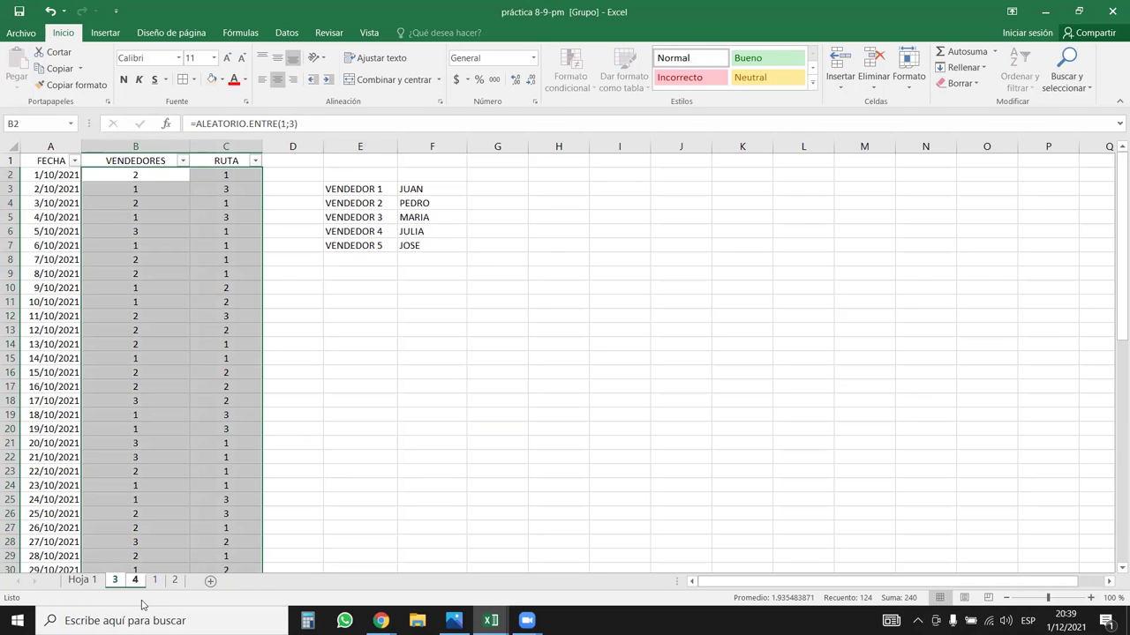
{"action": "left_click", "coordinate": [153, 580], "text": "ctrl"}
{"action": "left_click", "coordinate": [174, 581], "text": "ctrl"}
{"action": "left_click", "coordinate": [542, 424]}
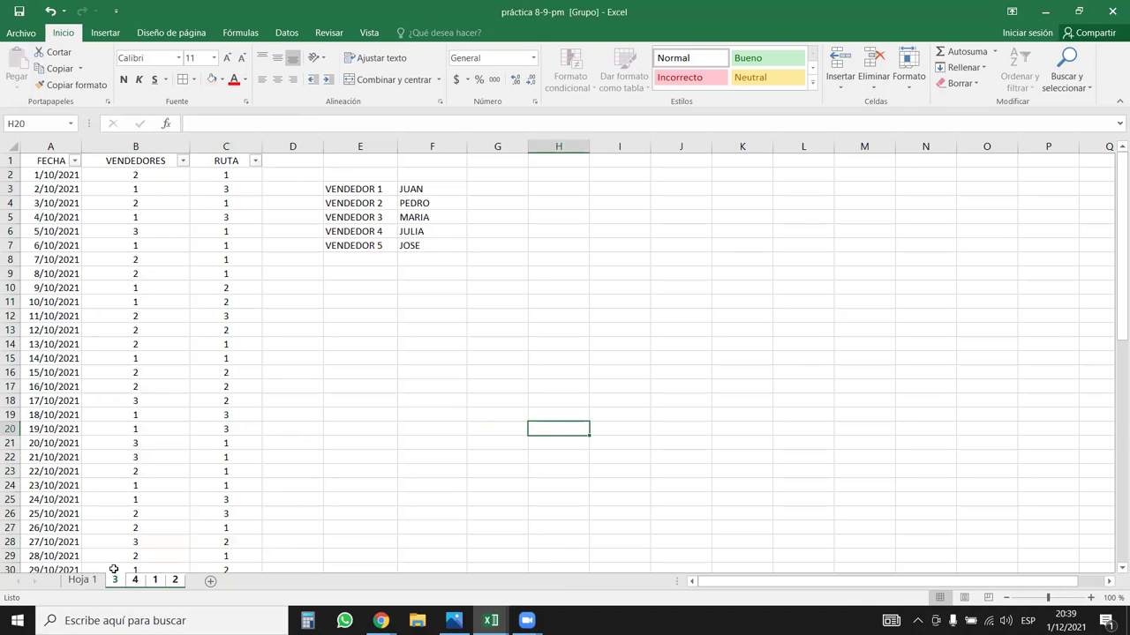
- Copy the VENDEDORES and RUTA formulas in B2:C63 and paste them in place as values only across the grouped sheets
{"action": "left_click", "coordinate": [131, 175]}
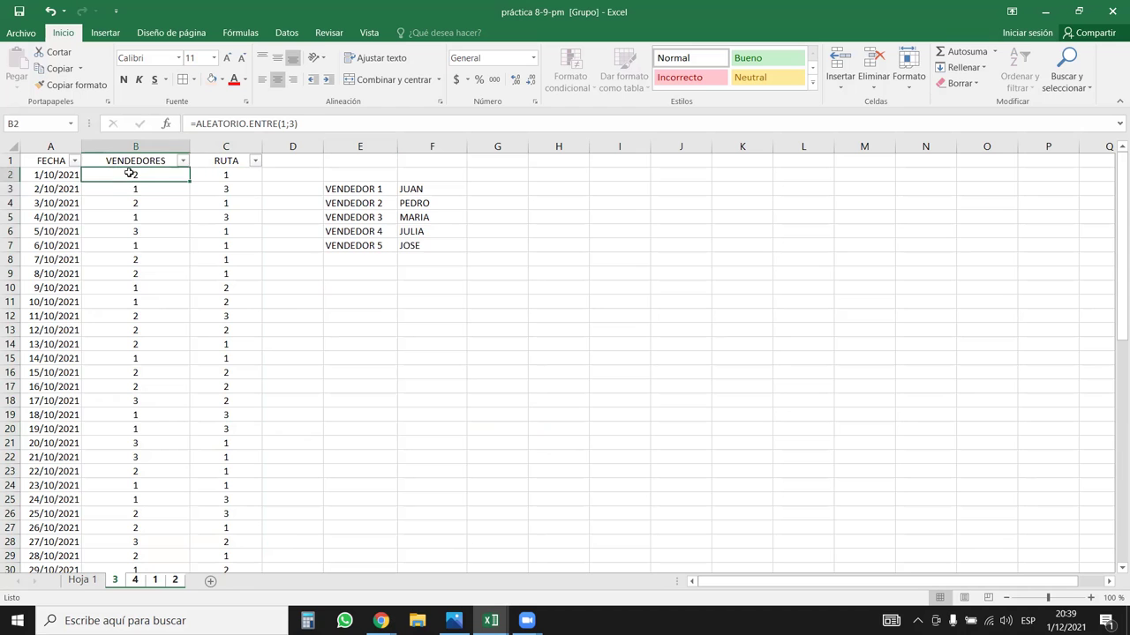
{"action": "key", "text": "shift+Right"}
{"action": "key", "text": "ctrl+shift+Down"}
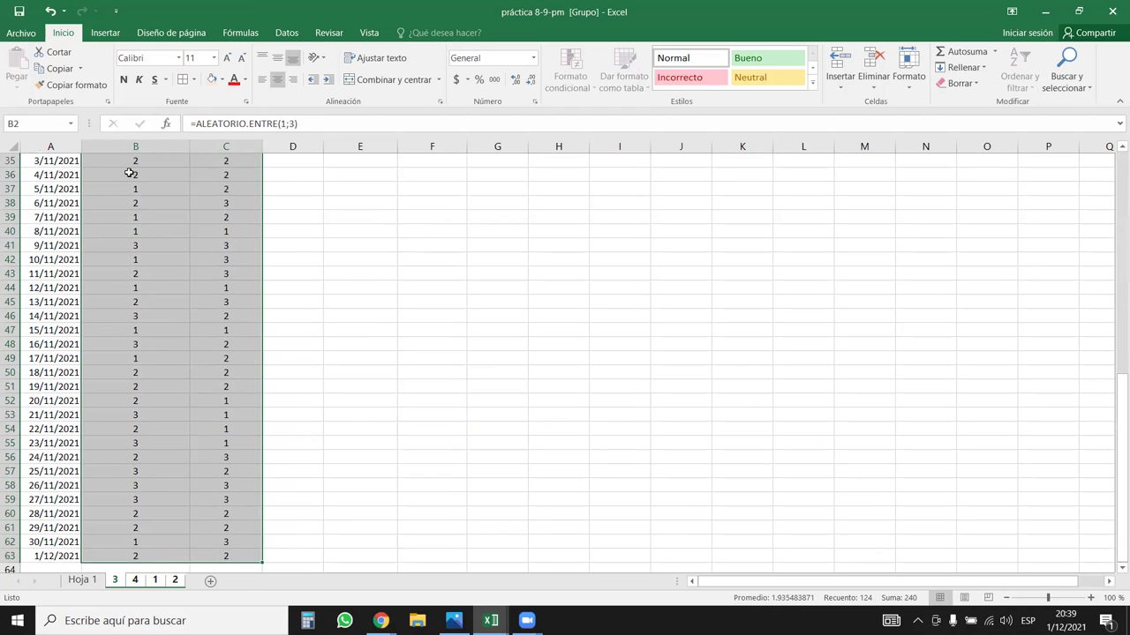
{"action": "key", "text": "ctrl+c"}
{"action": "scroll", "coordinate": [130, 175], "scroll_direction": "up", "scroll_amount": 11}
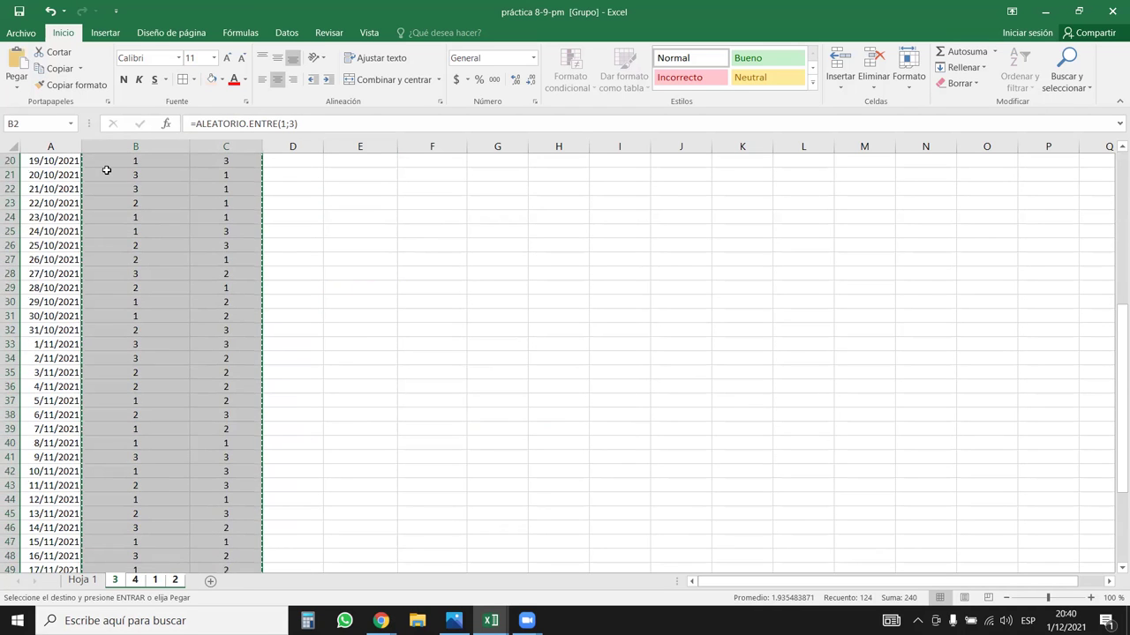
{"action": "right_click", "coordinate": [131, 176]}
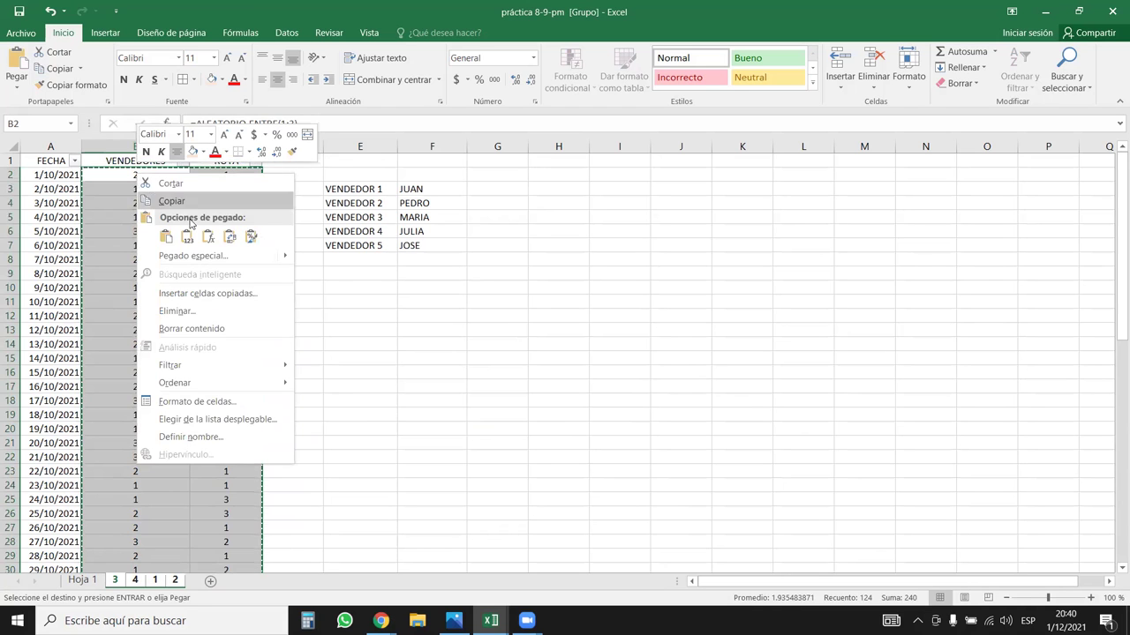
{"action": "left_click", "coordinate": [188, 230]}
{"action": "left_click", "coordinate": [177, 201]}
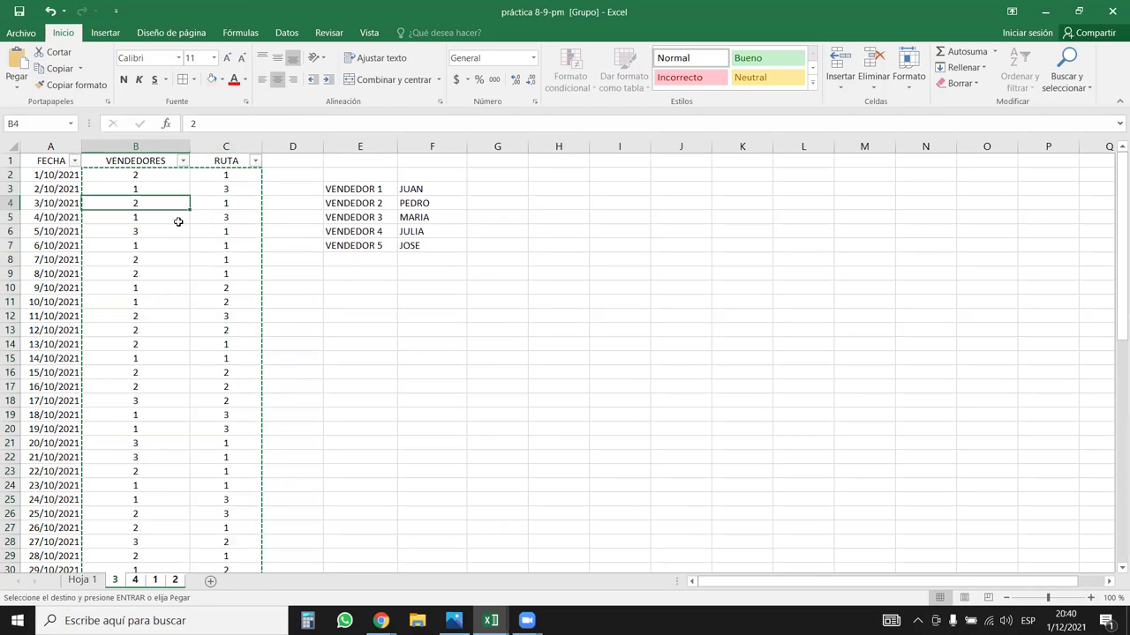
- Ungroup the sheets and check the pasted VENDEDORES and RUTA values on sheets 4, 1 and 2
{"action": "left_click", "coordinate": [83, 582]}
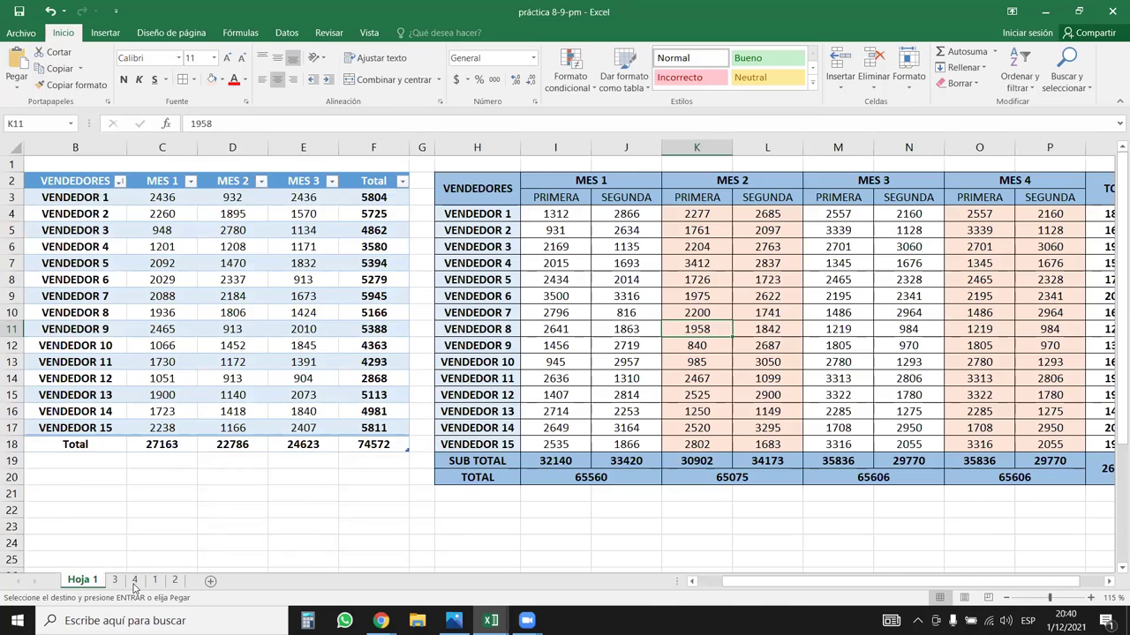
{"action": "left_click", "coordinate": [136, 580]}
{"action": "left_click", "coordinate": [101, 259]}
{"action": "left_click", "coordinate": [157, 581]}
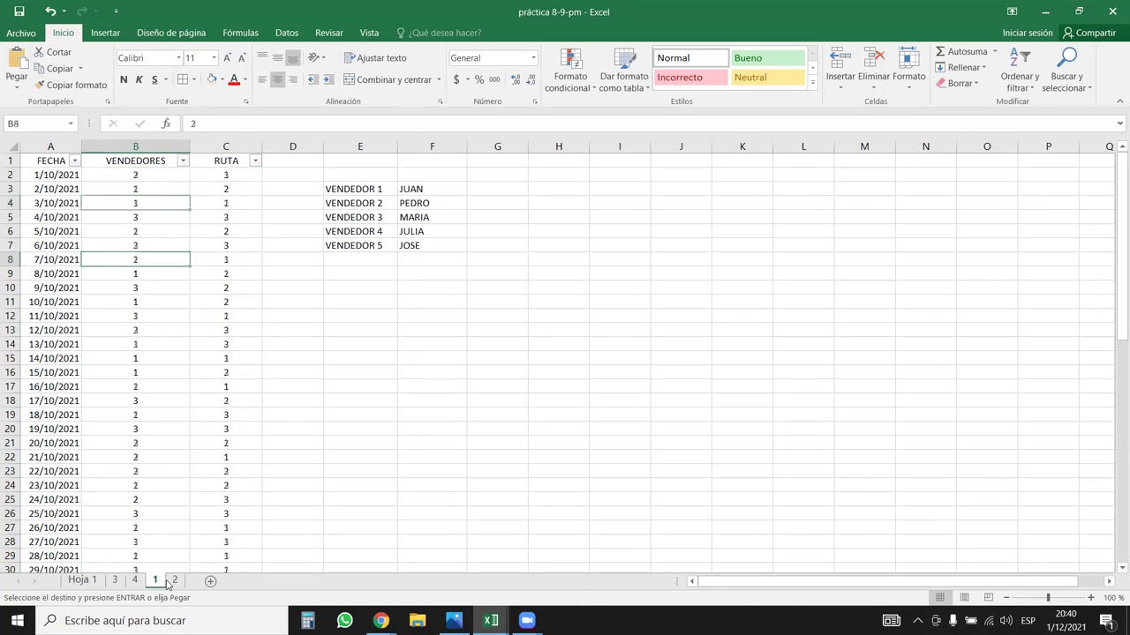
{"action": "left_click", "coordinate": [166, 334]}
{"action": "left_click", "coordinate": [135, 580]}
{"action": "left_click", "coordinate": [175, 580]}
{"action": "left_click", "coordinate": [238, 260]}
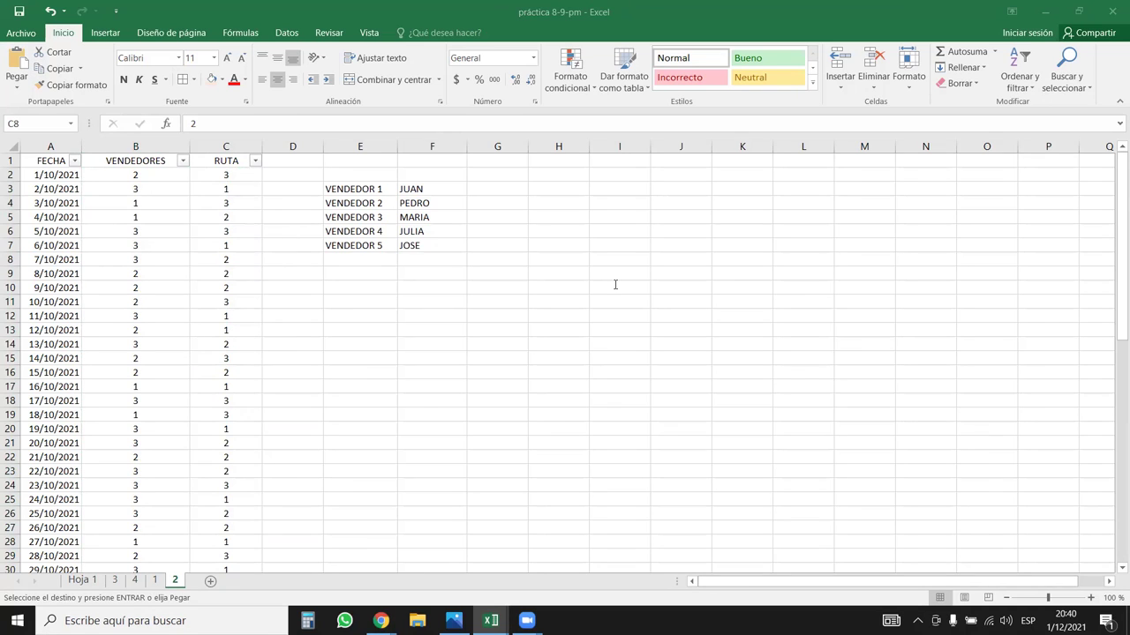
- Regroup the four practice sheets from 3 through 2
{"action": "left_click", "coordinate": [115, 581]}
{"action": "left_click", "coordinate": [155, 581], "text": "shift"}
{"action": "left_click", "coordinate": [175, 581], "text": "shift"}
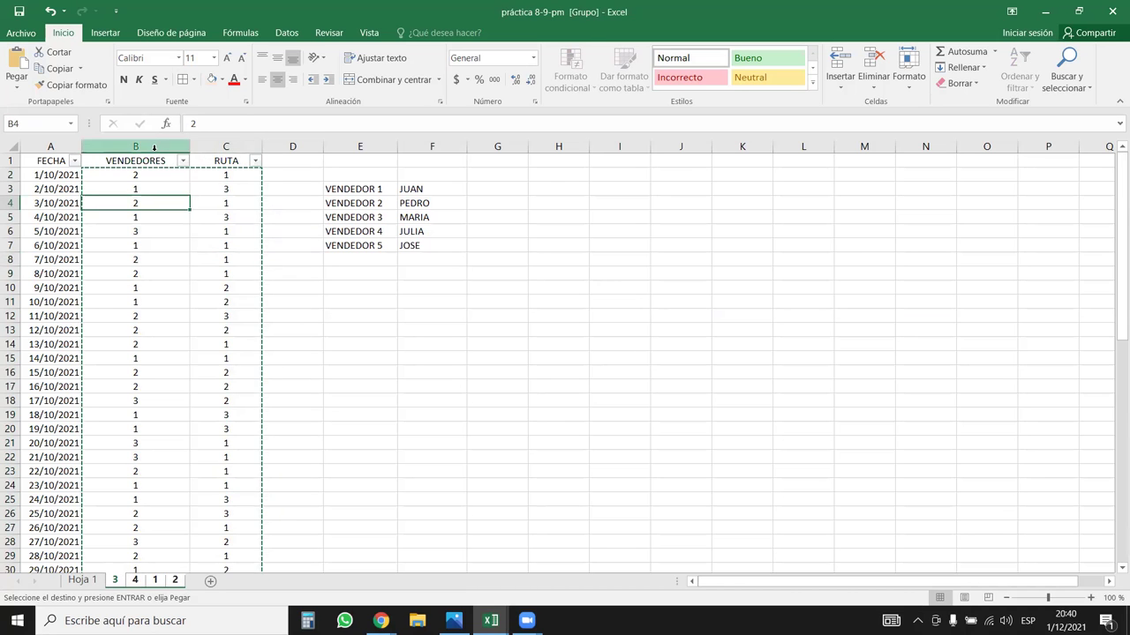
- Replace every 1 in the VENDEDORES column with the name listed for VENDEDOR 1 across the grouped sheets
{"action": "left_click_drag", "start_coordinate": [155, 148], "coordinate": [230, 147]}
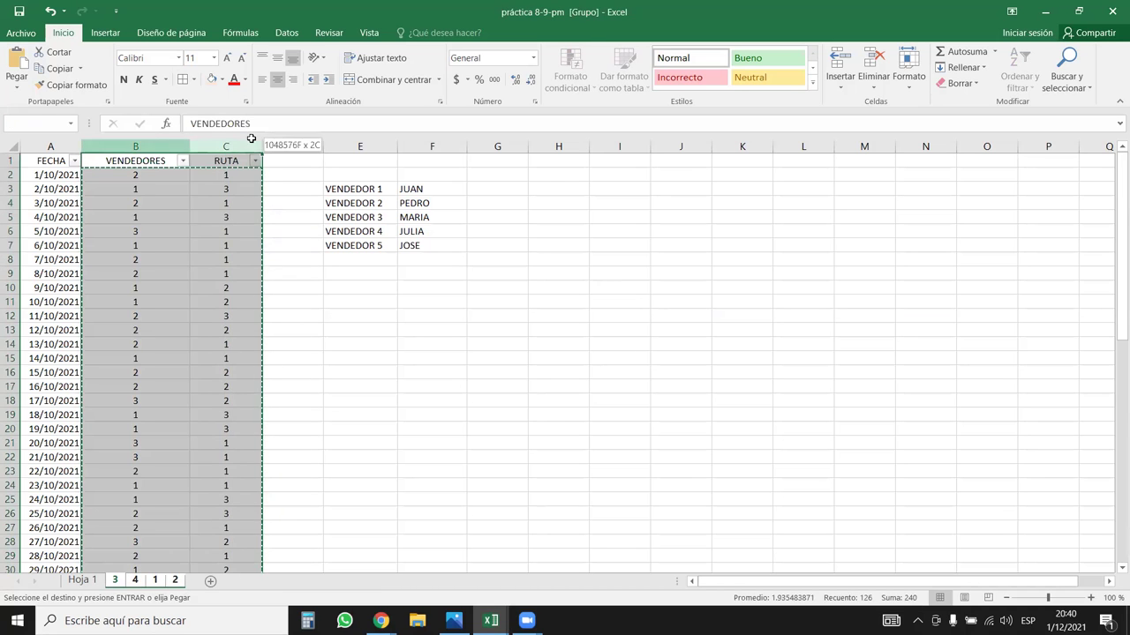
{"action": "left_click", "coordinate": [135, 146]}
{"action": "left_click", "coordinate": [1065, 78]}
{"action": "left_click", "coordinate": [1045, 133]}
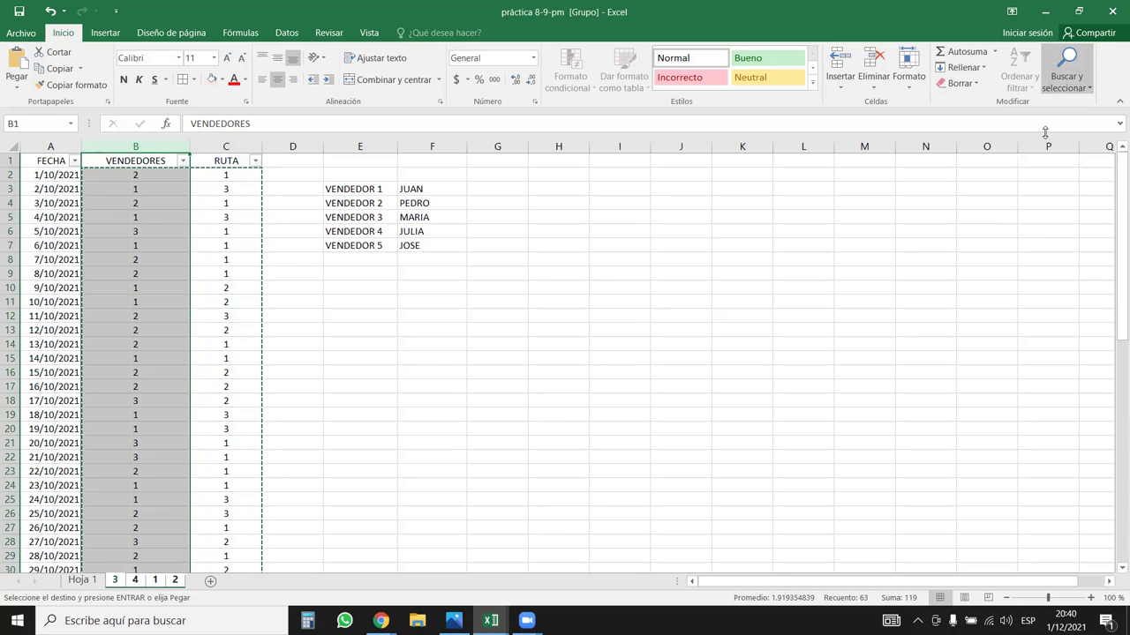
{"action": "type", "text": "3"}
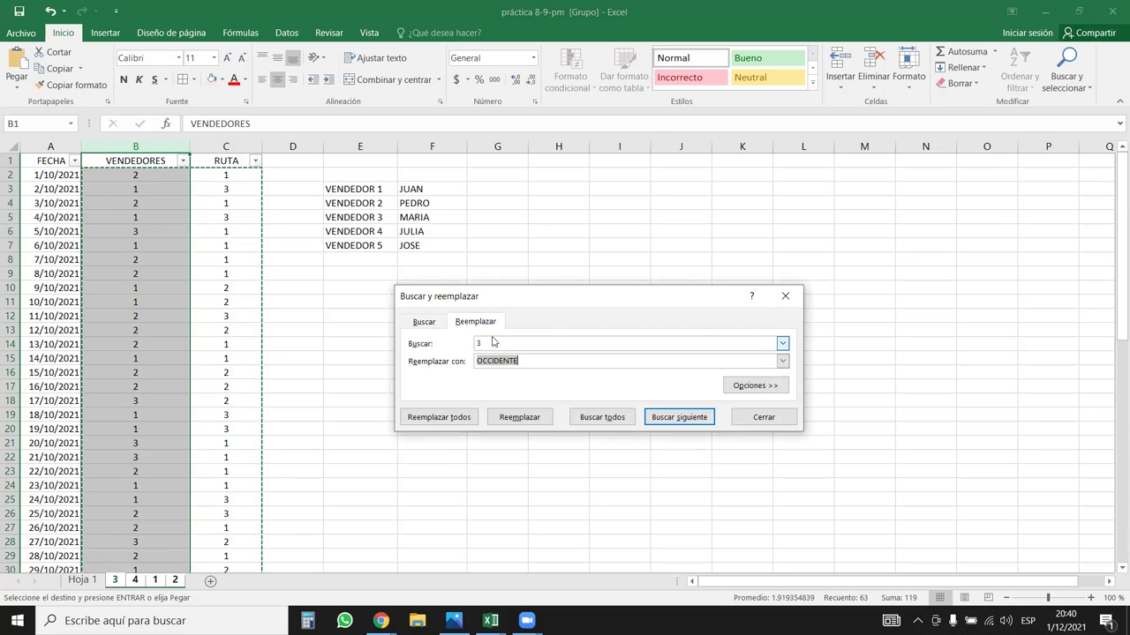
{"action": "left_click", "coordinate": [492, 343]}
{"action": "key", "text": "BackSpace"}
{"action": "type", "text": "1"}
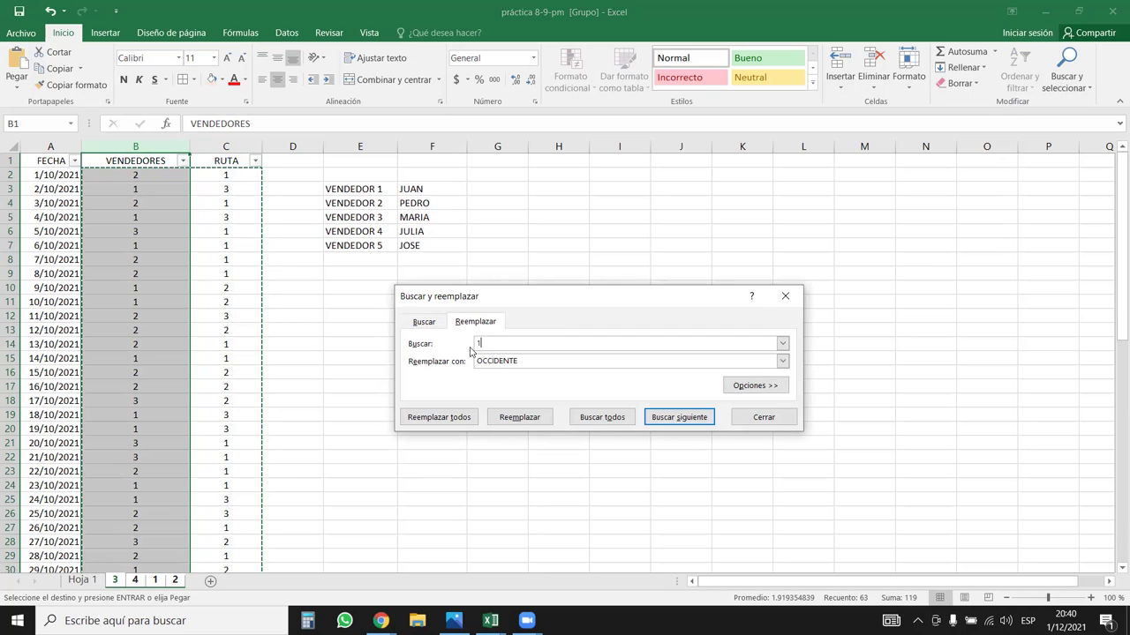
{"action": "double_click", "coordinate": [498, 361]}
{"action": "key", "text": "BackSpace"}
{"action": "type", "text": "JUAN"}
{"action": "left_click", "coordinate": [439, 416]}
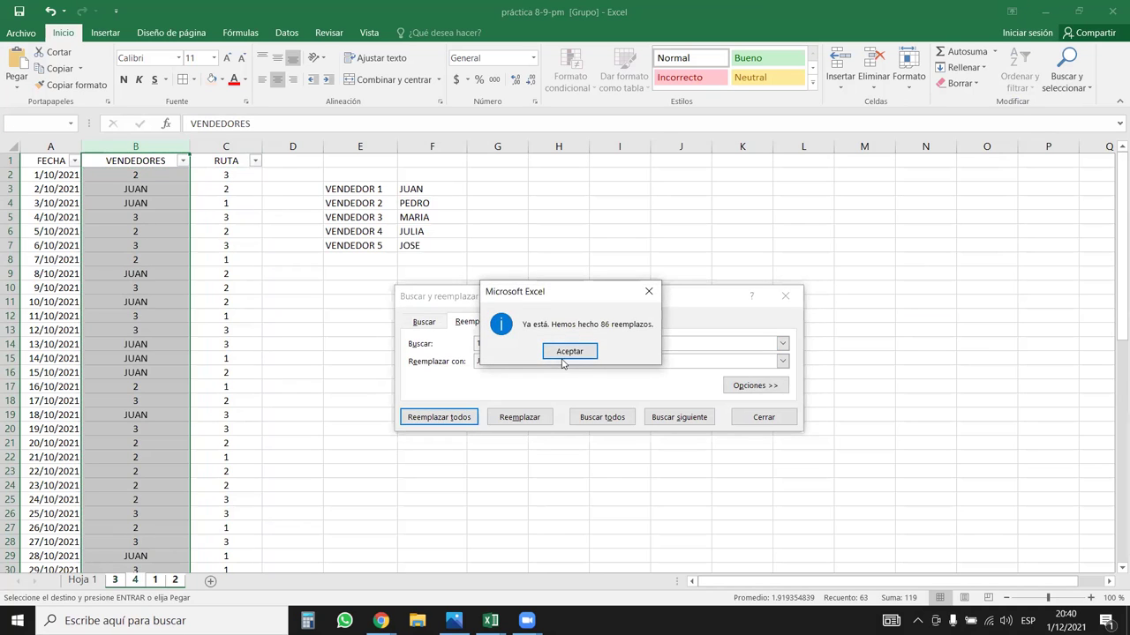
{"action": "left_click", "coordinate": [568, 352]}
- Replace every 2 in the VENDEDORES column with the name listed for VENDEDOR 2 across the grouped sheets
{"action": "left_click", "coordinate": [478, 362]}
{"action": "key", "text": "BackSpace"}
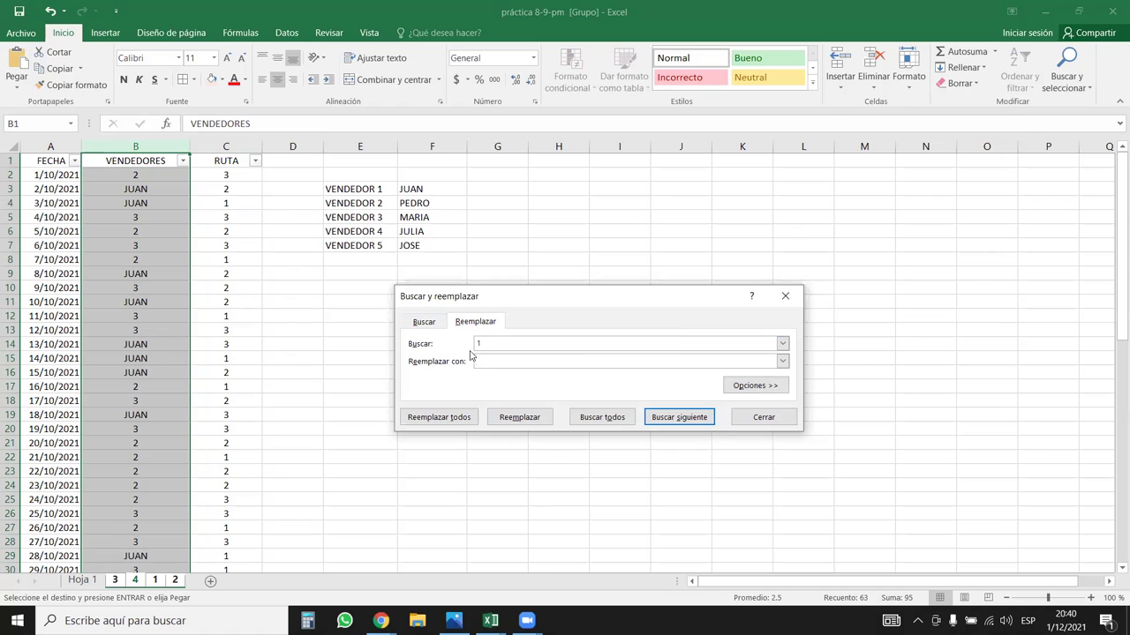
{"action": "key", "text": "BackSpace"}
{"action": "type", "text": "2"}
{"action": "left_click", "coordinate": [489, 362]}
{"action": "left_click", "coordinate": [447, 418]}
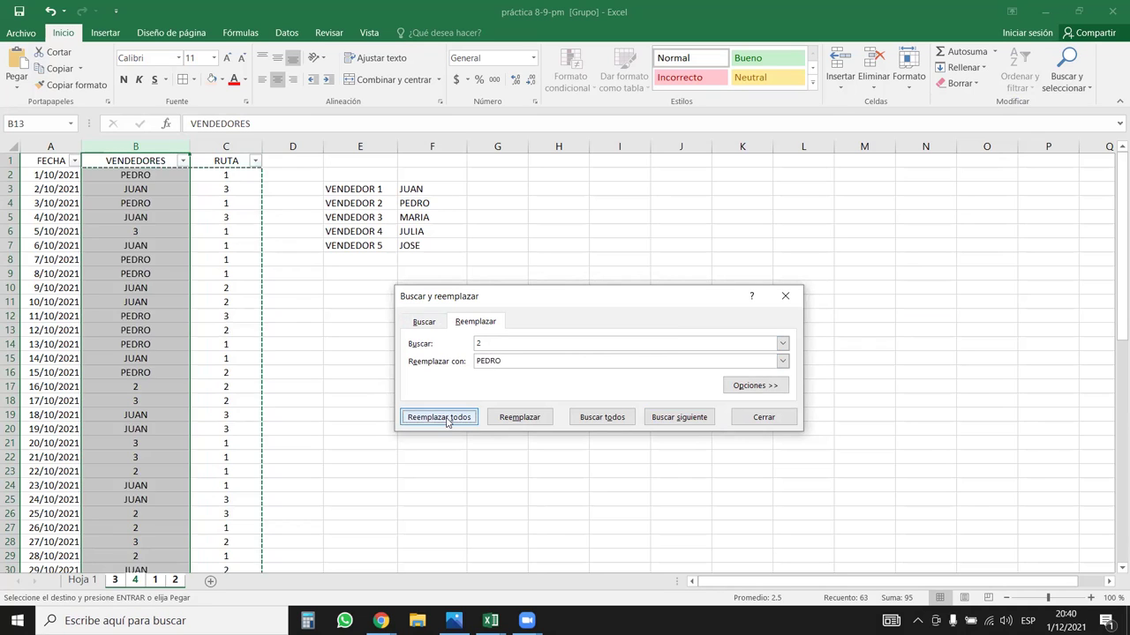
{"action": "left_click", "coordinate": [582, 351]}
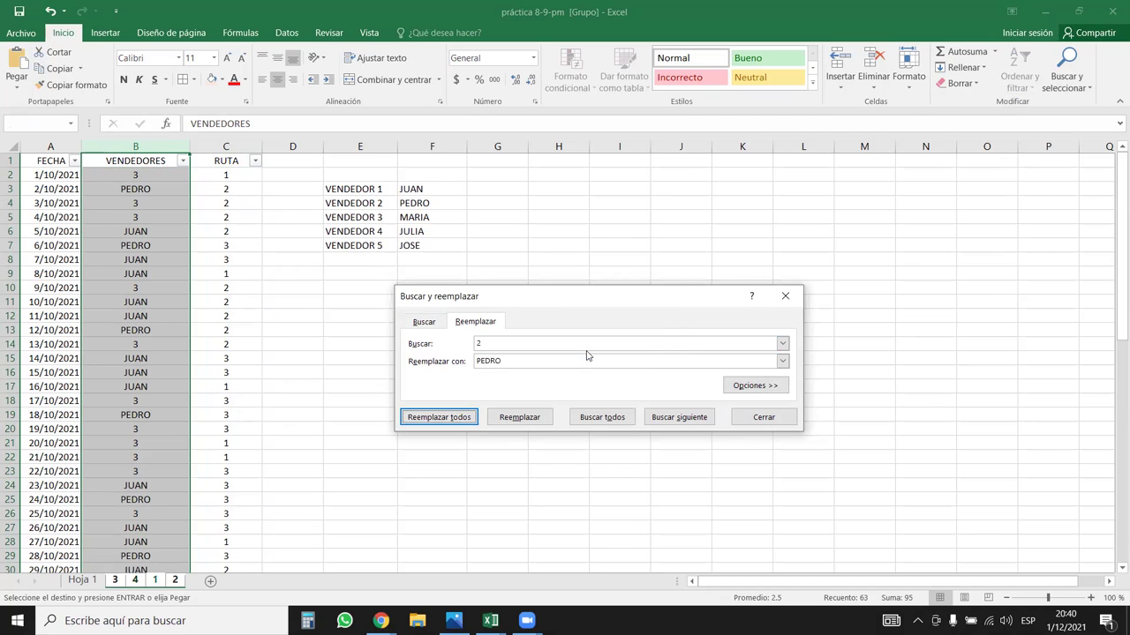
- Replace every 3 in the VENDEDORES column with the name listed for VENDEDOR 3 across the grouped sheets
{"action": "double_click", "coordinate": [499, 349]}
{"action": "type", "text": "3"}
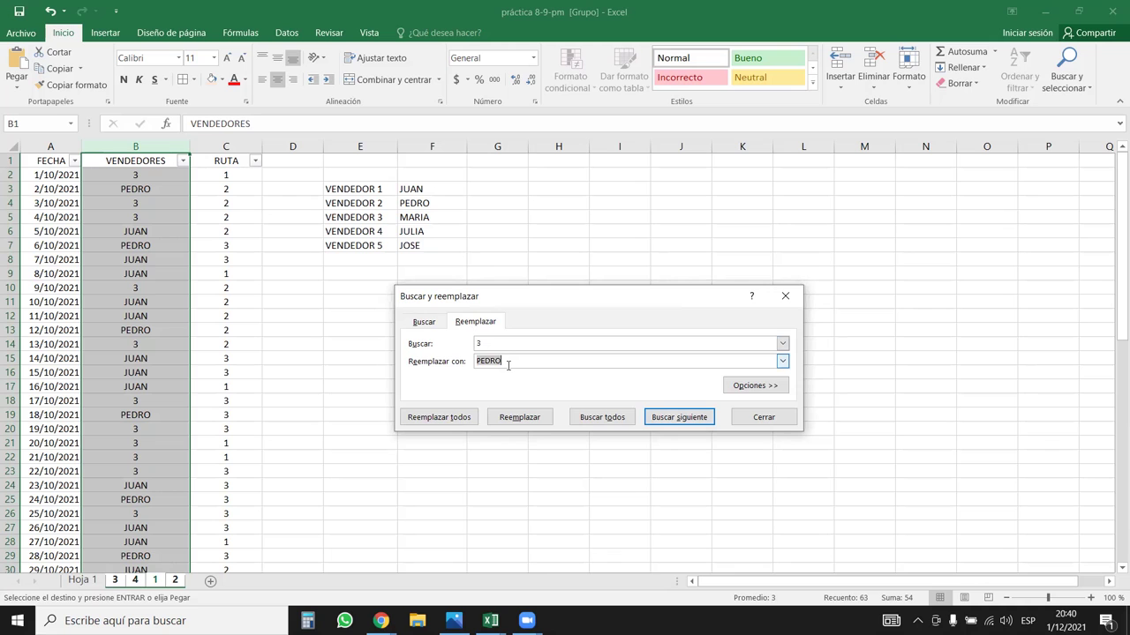
{"action": "left_click", "coordinate": [461, 419]}
{"action": "left_click", "coordinate": [565, 351]}
- Replace every 1 in the RUTA column with CENTRO across the grouped sheets
{"action": "left_click", "coordinate": [226, 147]}
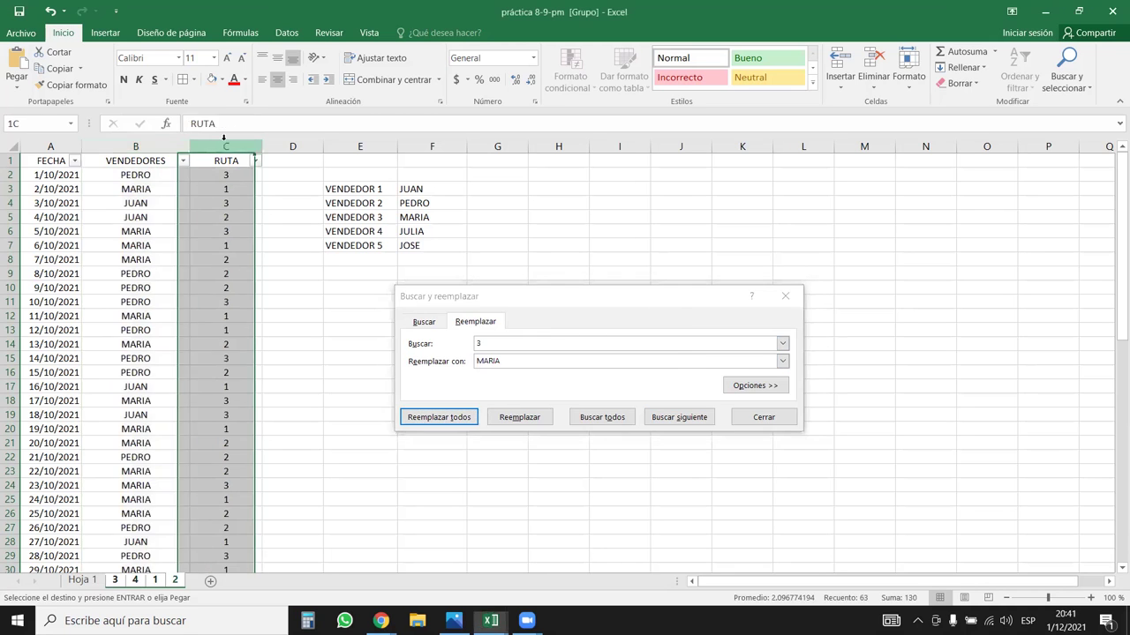
{"action": "left_click", "coordinate": [442, 346]}
{"action": "type", "text": "1"}
{"action": "key", "text": "Tab"}
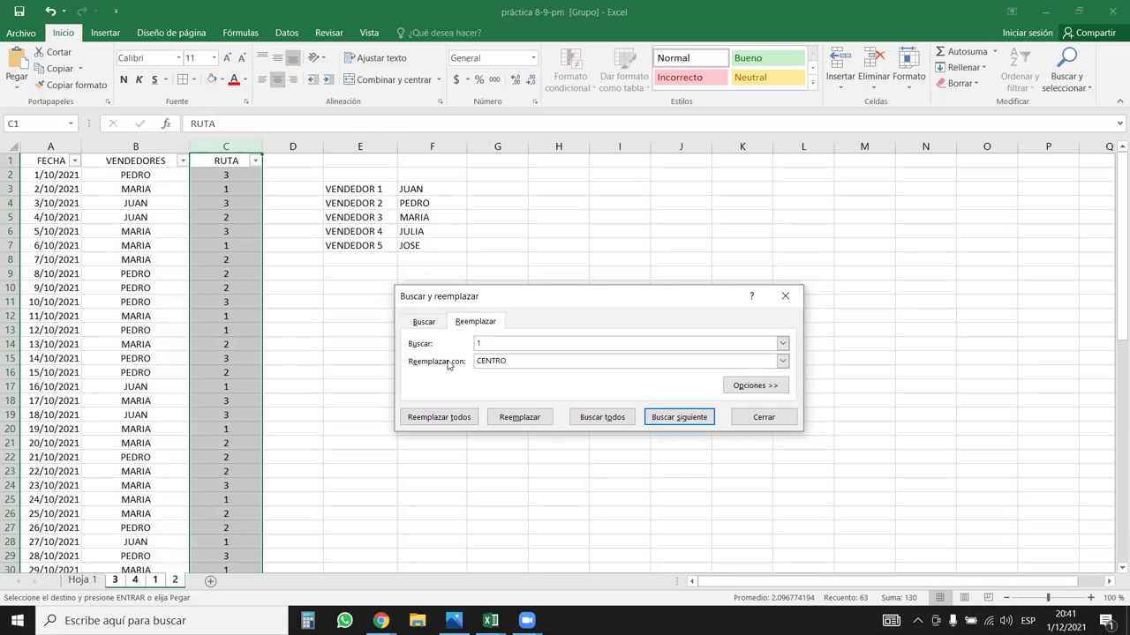
{"action": "left_click", "coordinate": [439, 417]}
{"action": "left_click", "coordinate": [597, 353]}
- Replace every 2 in the RUTA column with ORIENTE across the grouped sheets
{"action": "double_click", "coordinate": [512, 344]}
{"action": "type", "text": "2"}
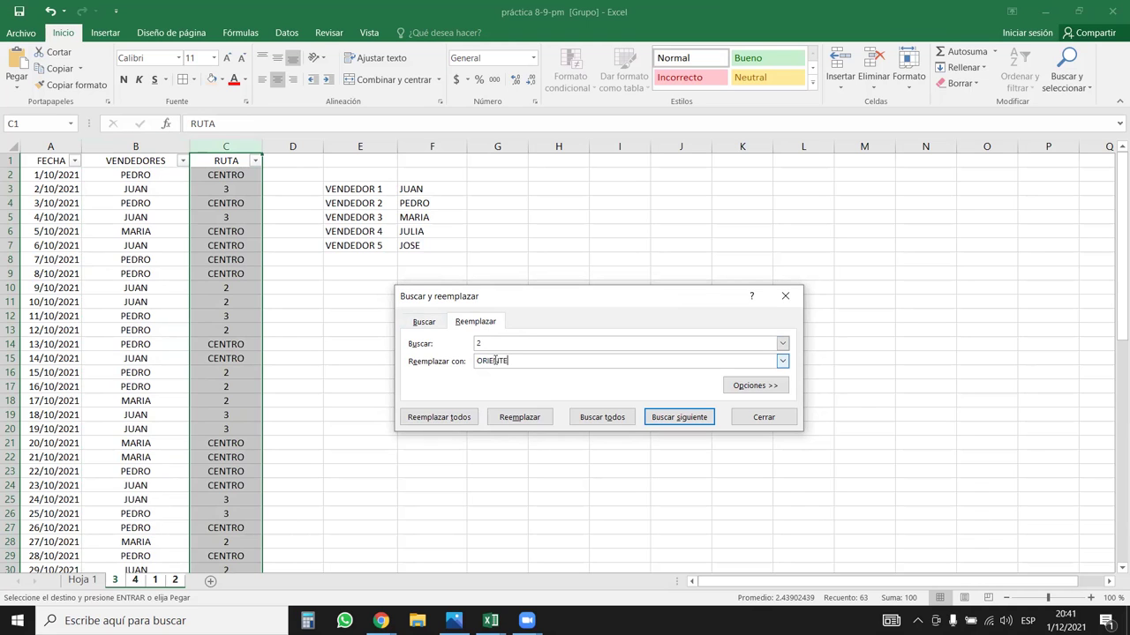
{"action": "left_click", "coordinate": [459, 418]}
{"action": "left_click", "coordinate": [570, 352]}
- Replace every 3 in the RUTA column with OCCIDENTE across the grouped sheets and close the find-and-replace dialog
{"action": "key", "text": "Tab"}
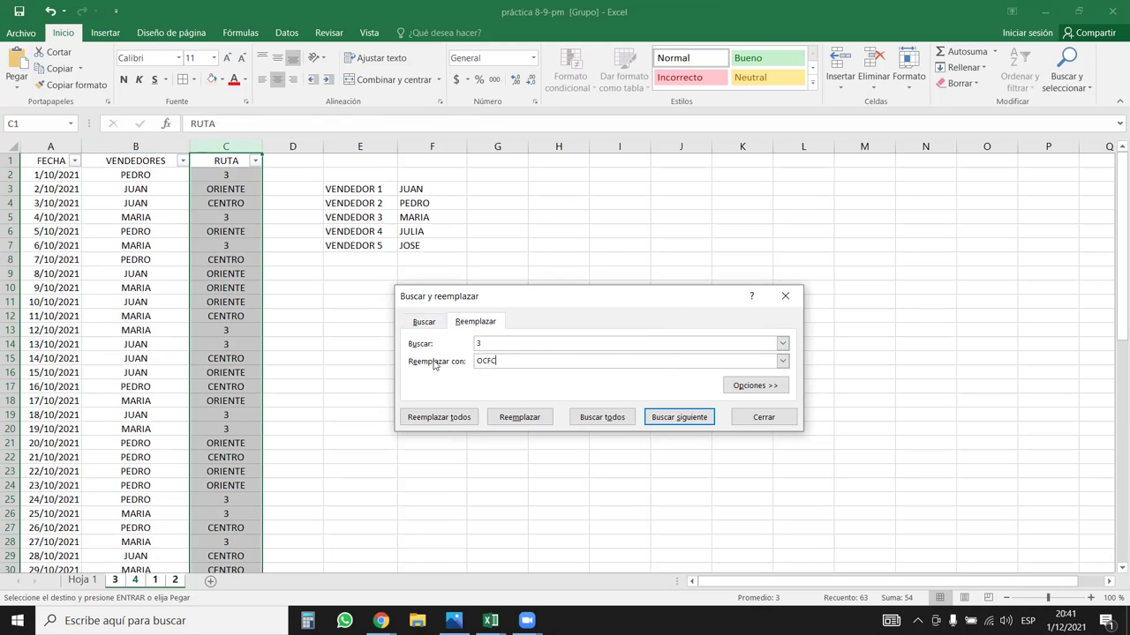
{"action": "type", "text": "ENTE"}
{"action": "left_click", "coordinate": [440, 422]}
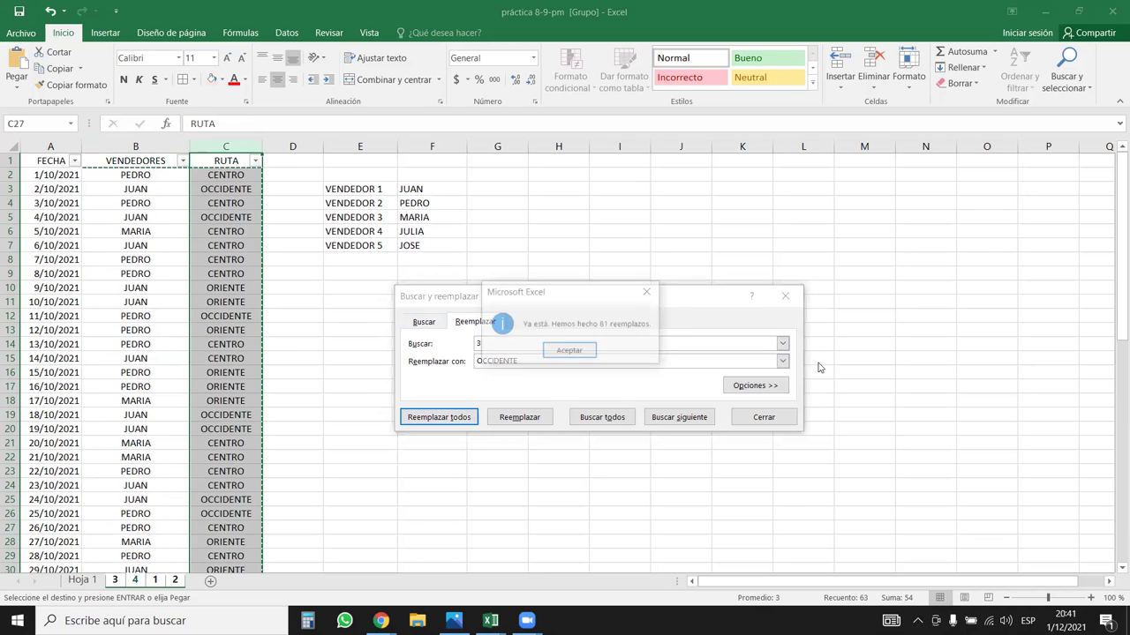
{"action": "key", "text": "Return"}
{"action": "left_click", "coordinate": [785, 296]}
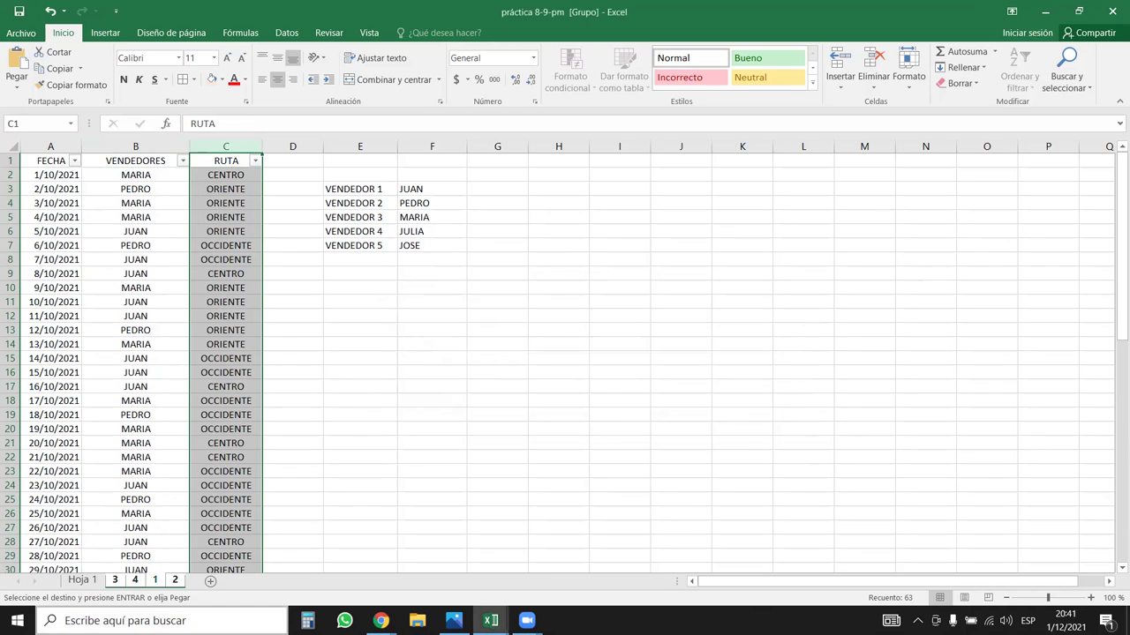
- Ungroup the sheets and check the replaced VENDEDORES and RUTA entries on sheets 4, 1 and 2
{"action": "left_click", "coordinate": [303, 457]}
{"action": "left_click", "coordinate": [82, 583], "text": "ctrl"}
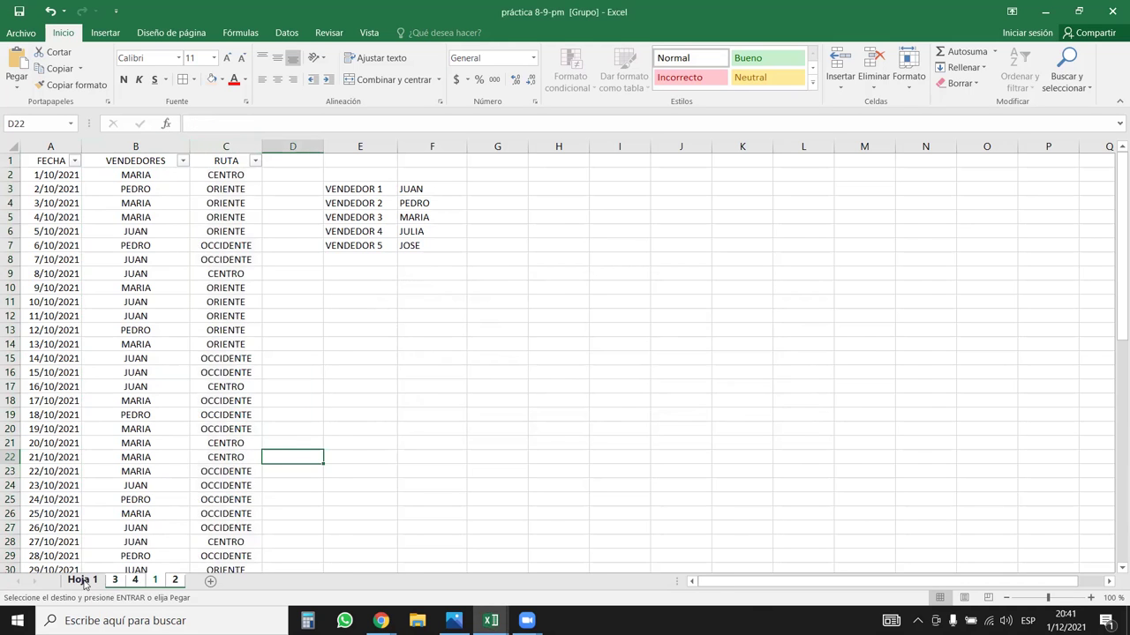
{"action": "left_click", "coordinate": [86, 584]}
{"action": "left_click", "coordinate": [134, 582]}
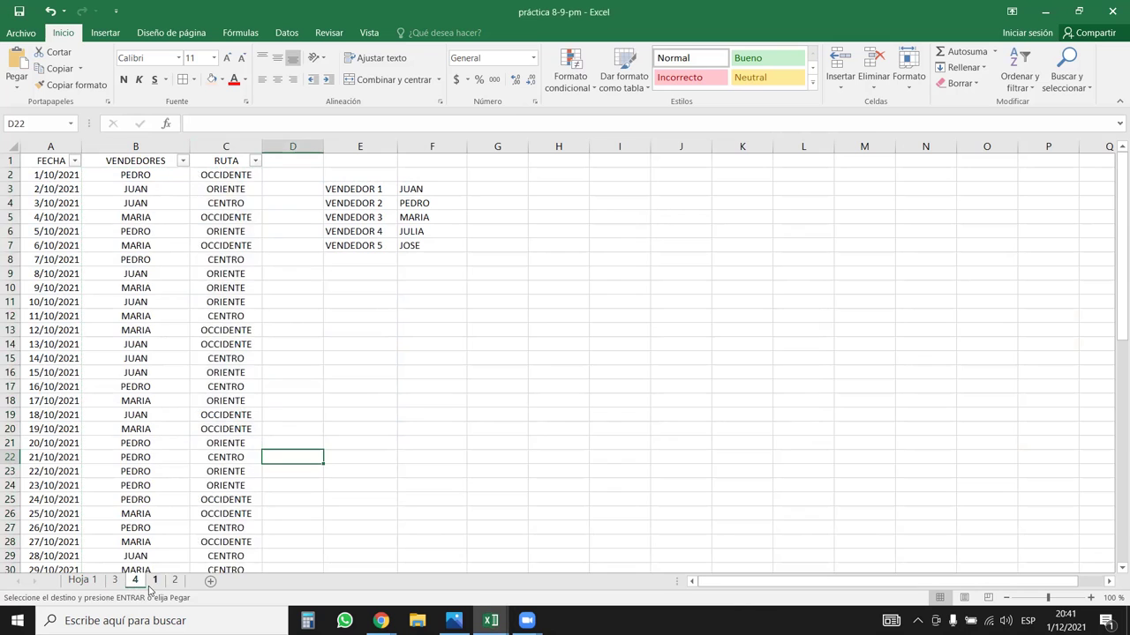
{"action": "left_click", "coordinate": [155, 581]}
{"action": "left_click", "coordinate": [175, 581]}
{"action": "left_click", "coordinate": [241, 247]}
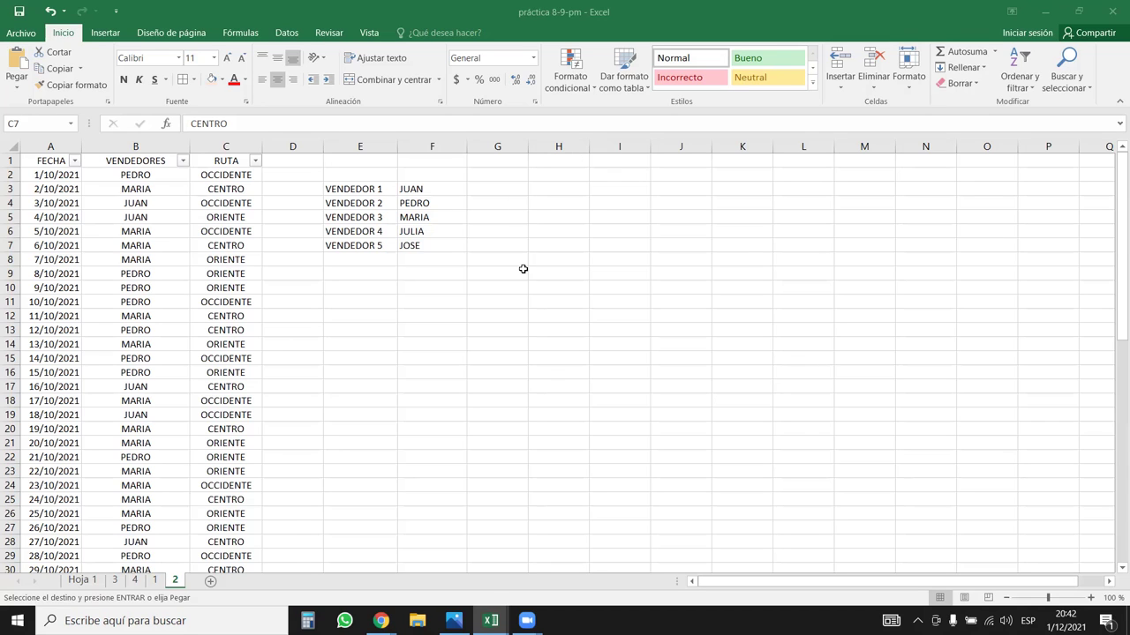
- Insert three blank rows above the table on sheet 2 only
{"action": "left_click", "coordinate": [574, 246]}
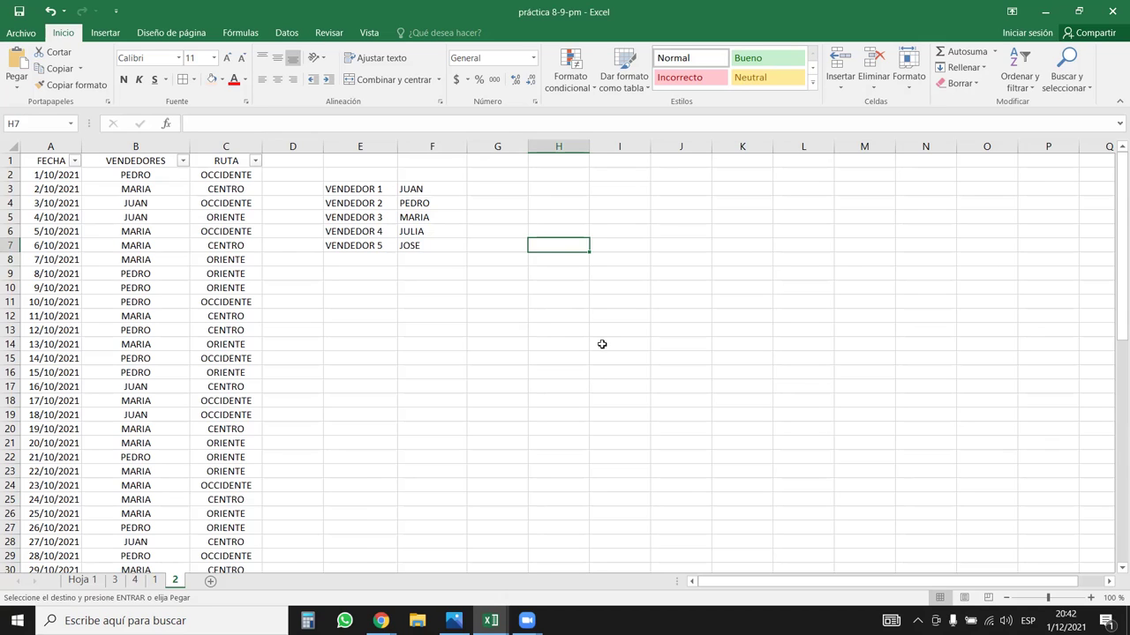
{"action": "left_click", "coordinate": [10, 159]}
{"action": "key", "text": "ctrl+plus"}
{"action": "key", "text": "ctrl+plus"}
{"action": "key", "text": "ctrl+plus"}
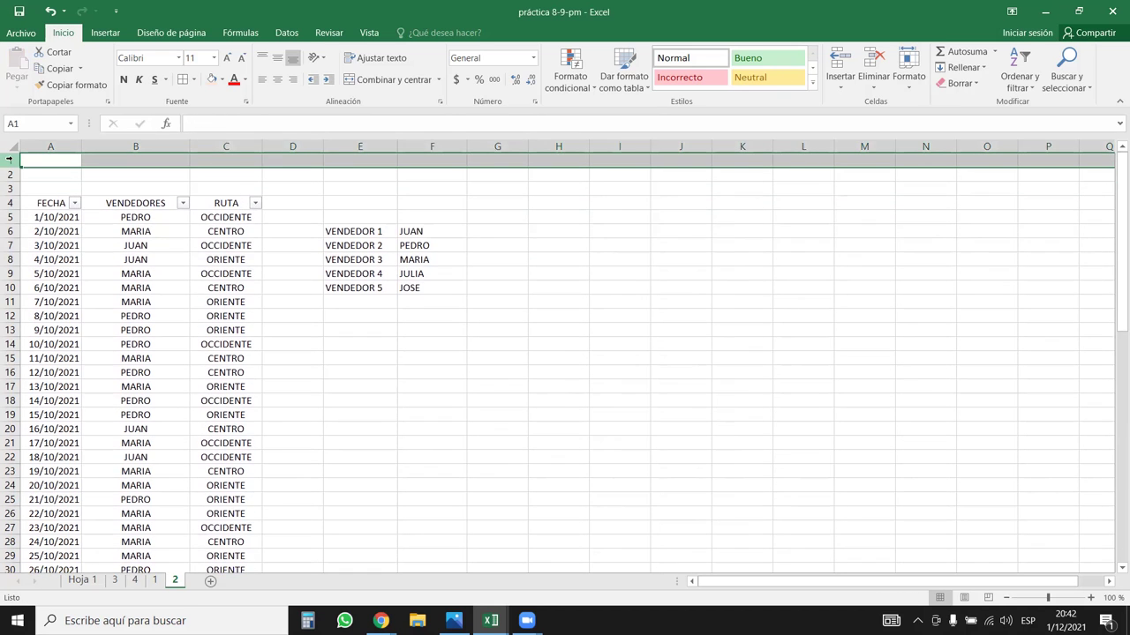
{"action": "left_click", "coordinate": [296, 330]}
{"action": "left_click", "coordinate": [138, 279]}
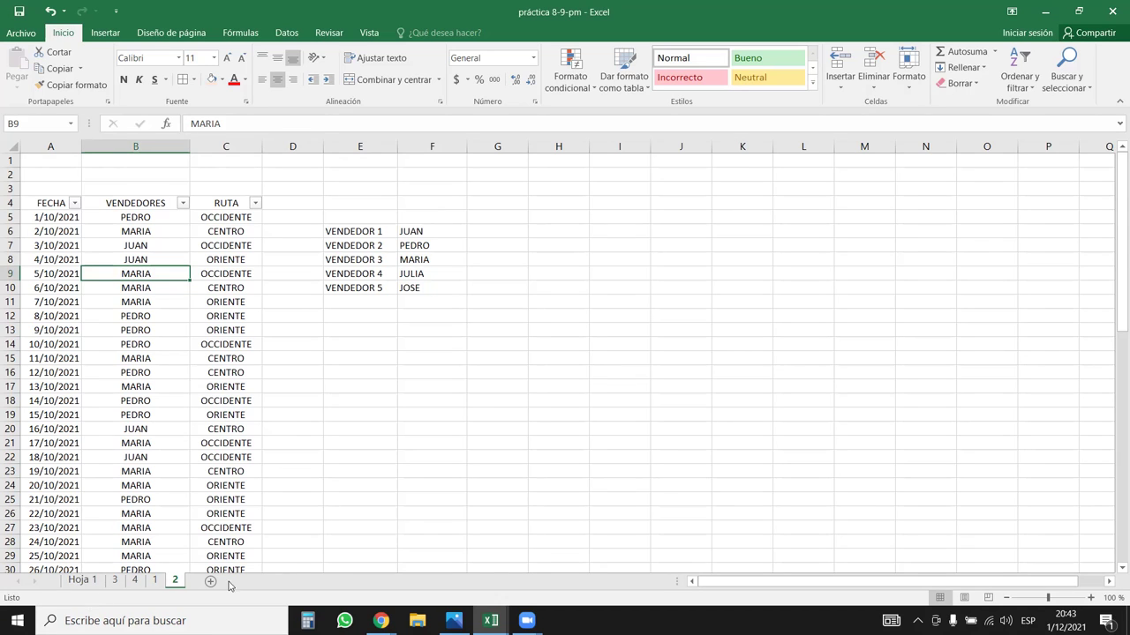
{"action": "left_click", "coordinate": [444, 360]}
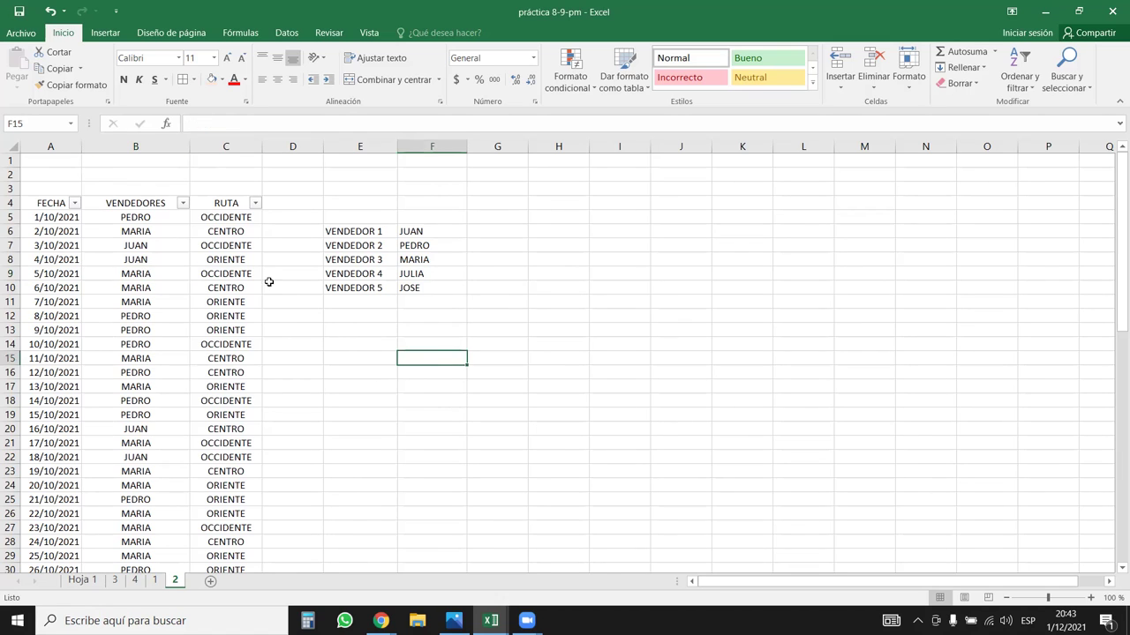
{"action": "left_click_drag", "start_coordinate": [11, 159], "coordinate": [11, 188]}
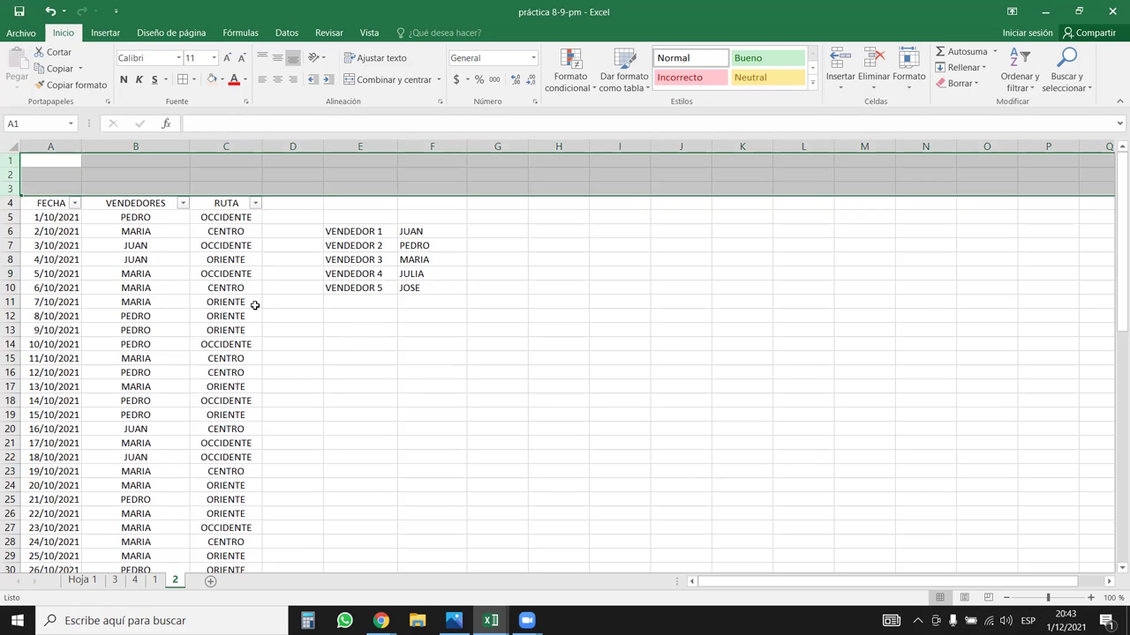
{"action": "left_click", "coordinate": [135, 273]}
- Look through the practice sheets, individually and as a group, to compare the row layout of sheet 2 with the others
{"action": "left_click", "coordinate": [114, 580]}
{"action": "left_click", "coordinate": [134, 580]}
{"action": "left_click", "coordinate": [175, 580]}
{"action": "left_click", "coordinate": [114, 580]}
{"action": "left_click", "coordinate": [134, 580], "text": "ctrl"}
{"action": "left_click", "coordinate": [154, 580], "text": "ctrl"}
{"action": "left_click", "coordinate": [175, 580], "text": "ctrl"}
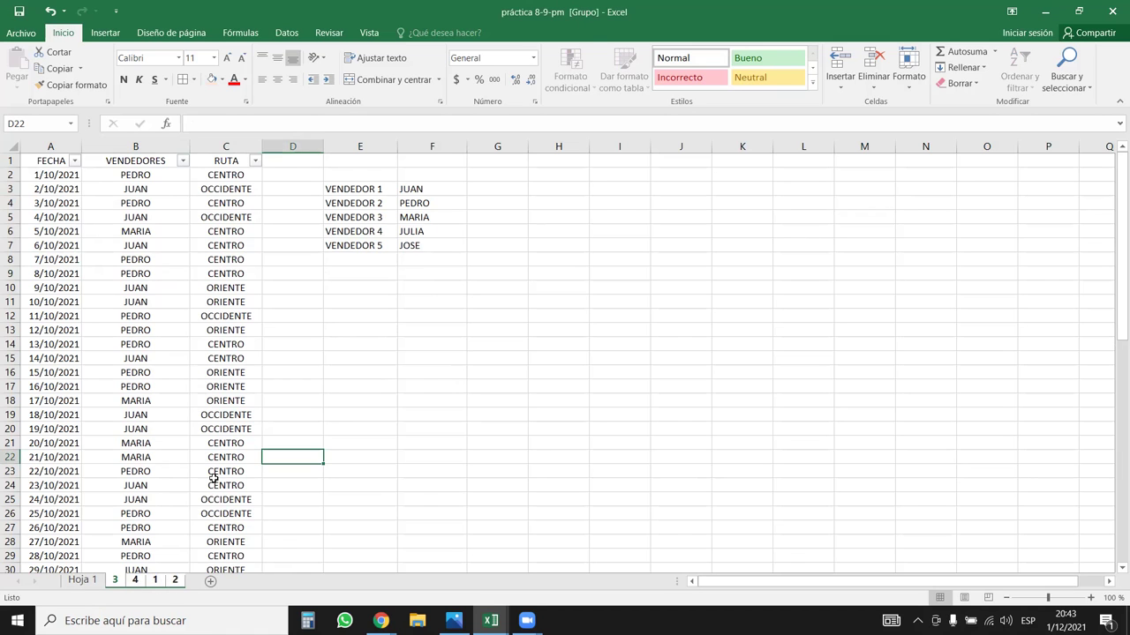
{"action": "left_click", "coordinate": [156, 583]}
{"action": "left_click", "coordinate": [156, 582]}
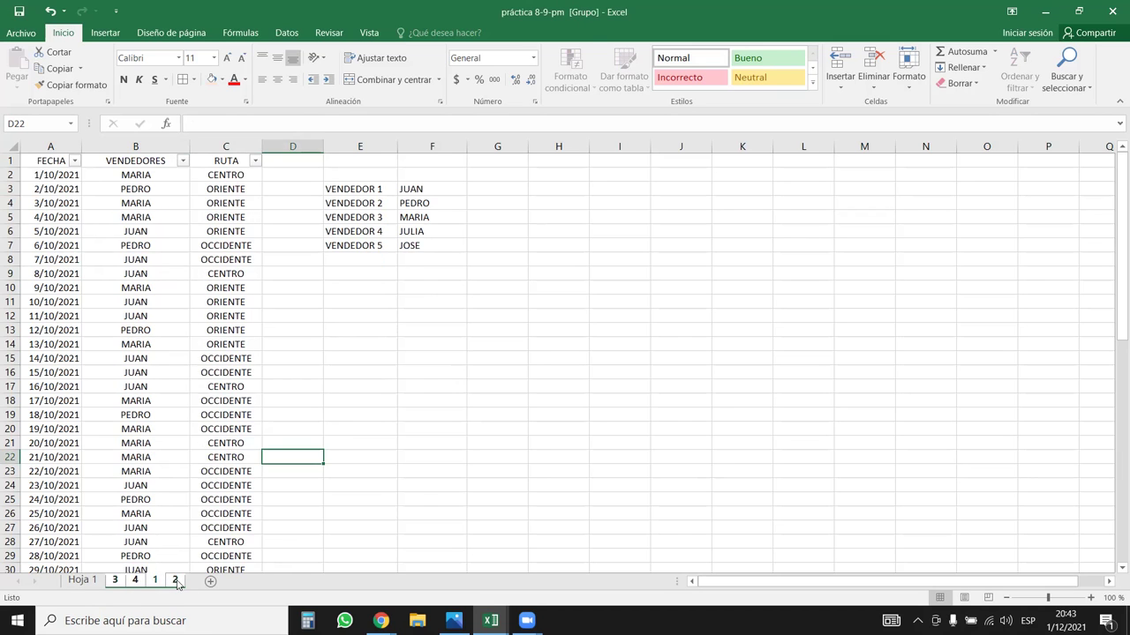
{"action": "left_click", "coordinate": [175, 581]}
{"action": "left_click", "coordinate": [226, 429]}
{"action": "left_click", "coordinate": [81, 580]}
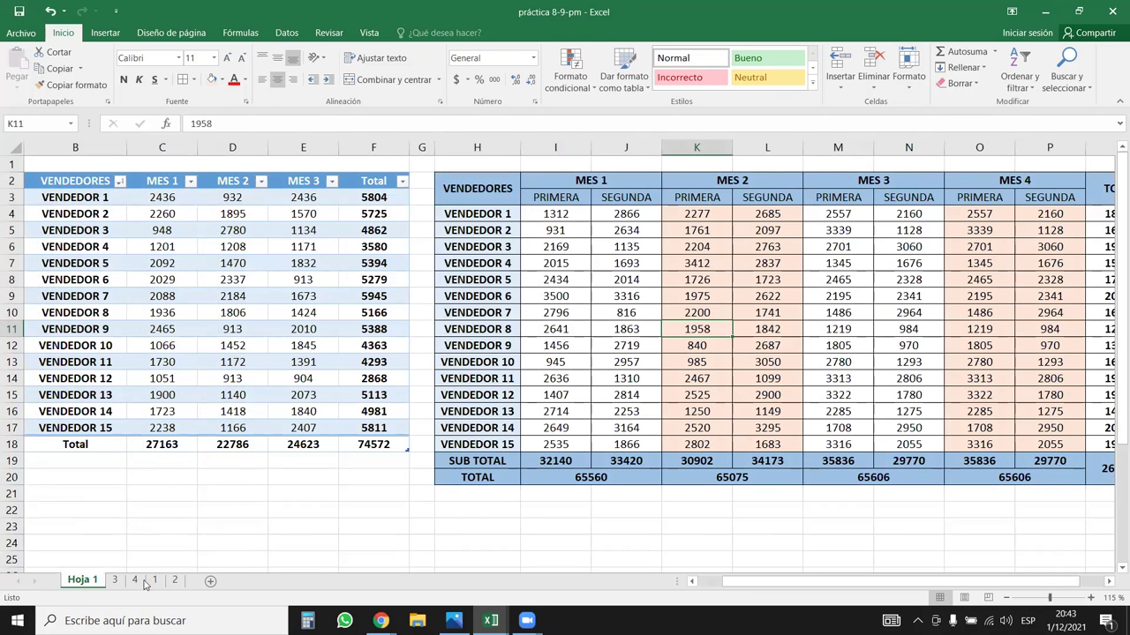
{"action": "left_click", "coordinate": [164, 441]}
- Delete the three blank rows above the table on sheet 2
{"action": "left_click", "coordinate": [174, 580]}
{"action": "left_click_drag", "start_coordinate": [10, 196], "coordinate": [10, 161]}
{"action": "key", "text": "ctrl+minus"}
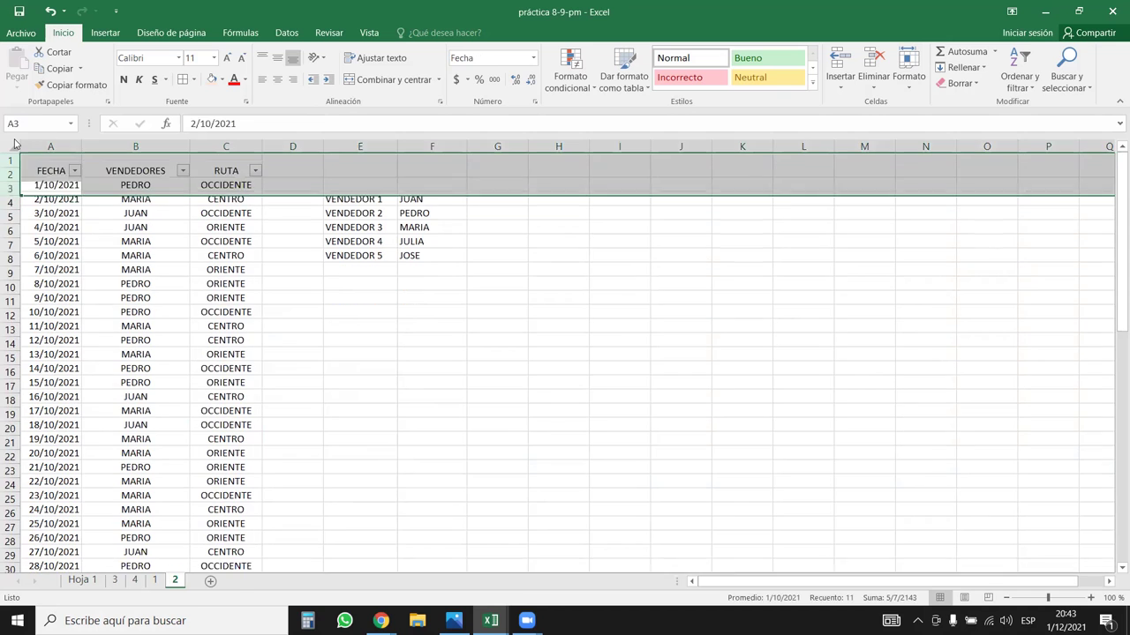
{"action": "left_click", "coordinate": [93, 454]}
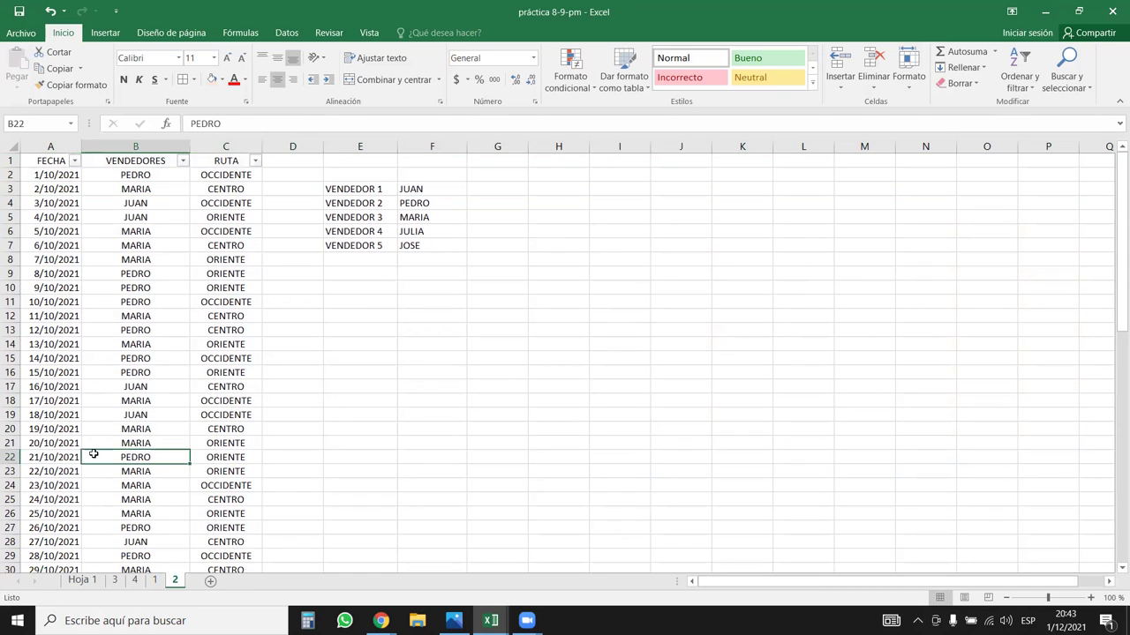
- Group sheets 3, 4, 1 and 2 and insert three blank rows above the table on all of them
{"action": "left_click", "coordinate": [117, 581], "text": "shift"}
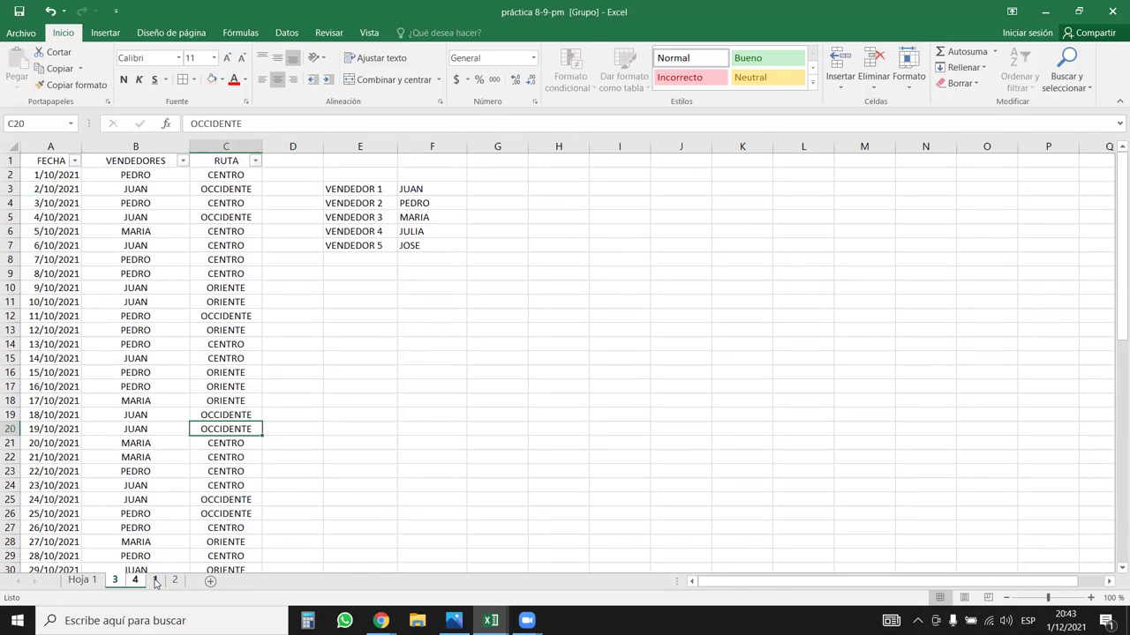
{"action": "left_click", "coordinate": [9, 161]}
{"action": "key", "text": "ctrl+plus"}
{"action": "key", "text": "ctrl+plus"}
{"action": "key", "text": "ctrl+plus"}
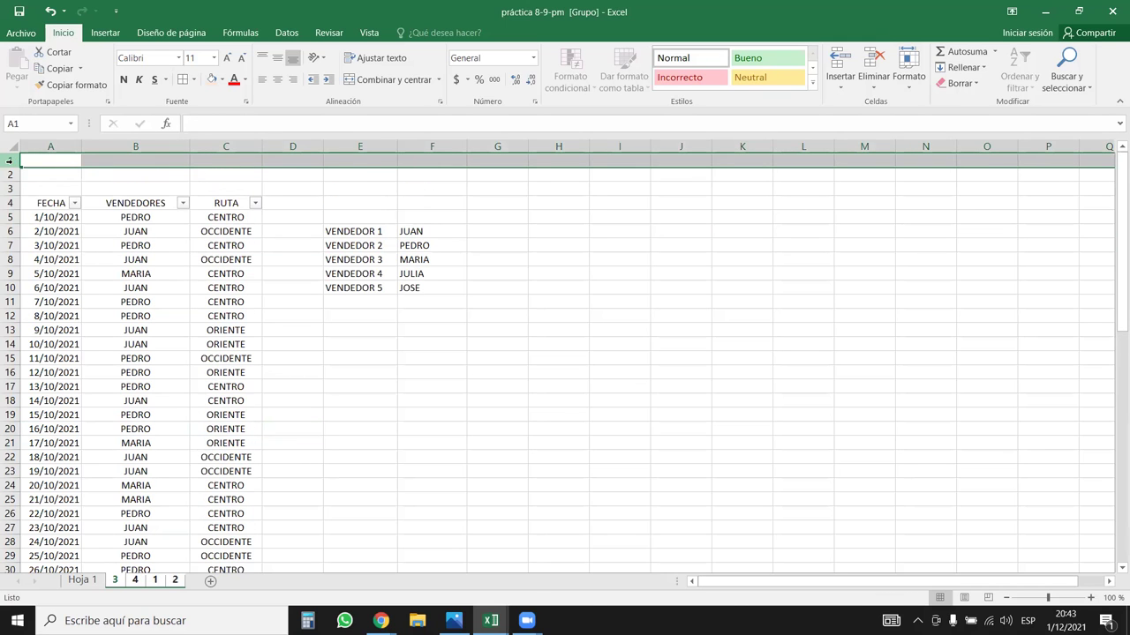
{"action": "left_click", "coordinate": [130, 287]}
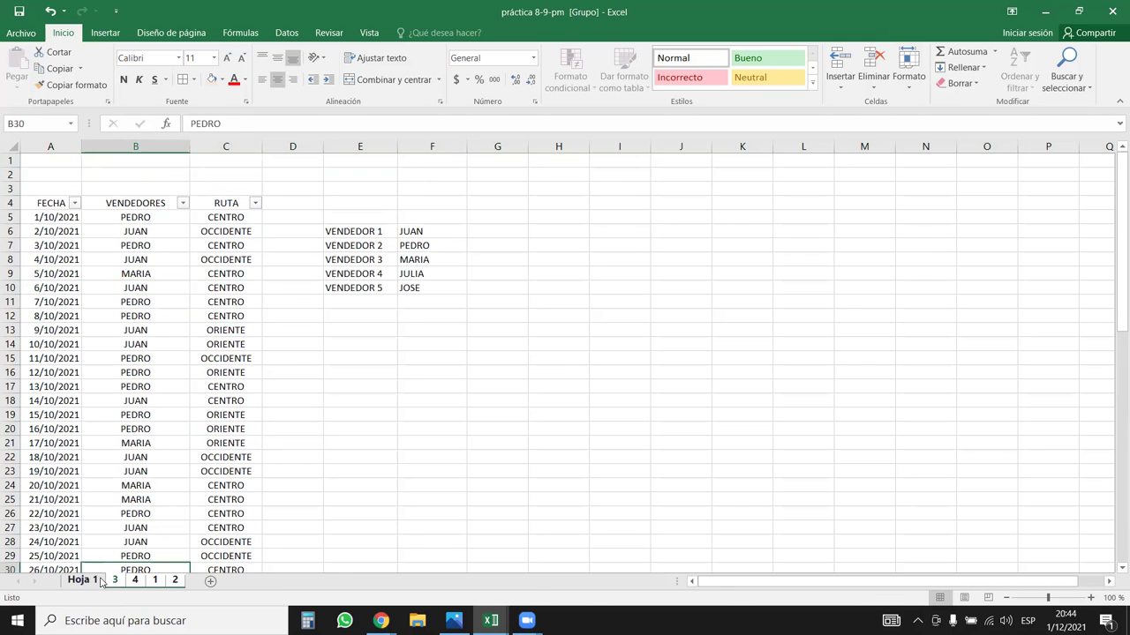
- Ungroup the sheets and rearrange the practice sheets in the order 1, 2, 3, 4
{"action": "left_click", "coordinate": [88, 580]}
{"action": "left_click", "coordinate": [116, 581]}
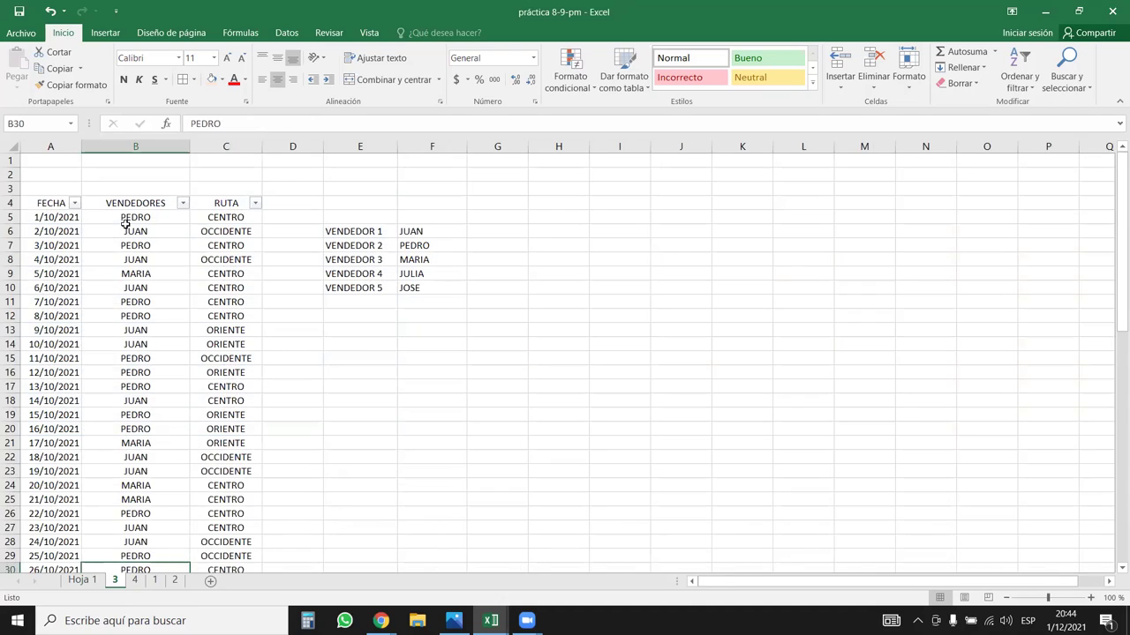
{"action": "left_click_drag", "start_coordinate": [154, 580], "coordinate": [132, 586]}
{"action": "left_click", "coordinate": [115, 581]}
- Enter "año 2021" in cell B2 of sheet 1
{"action": "left_click", "coordinate": [136, 174]}
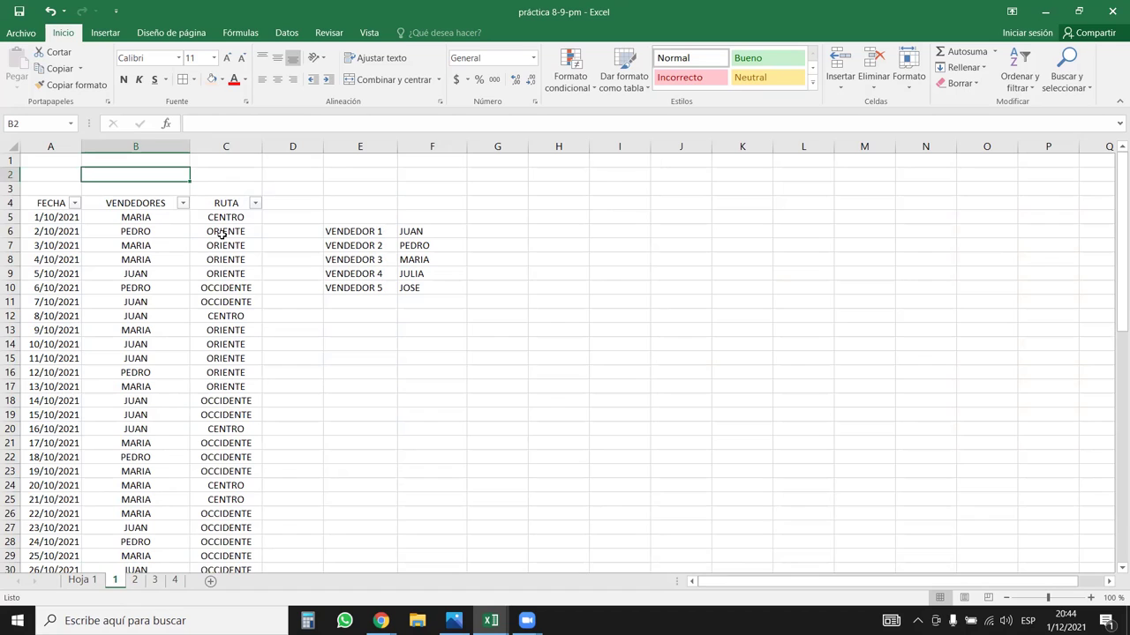
{"action": "type", "text": "año 2021"}
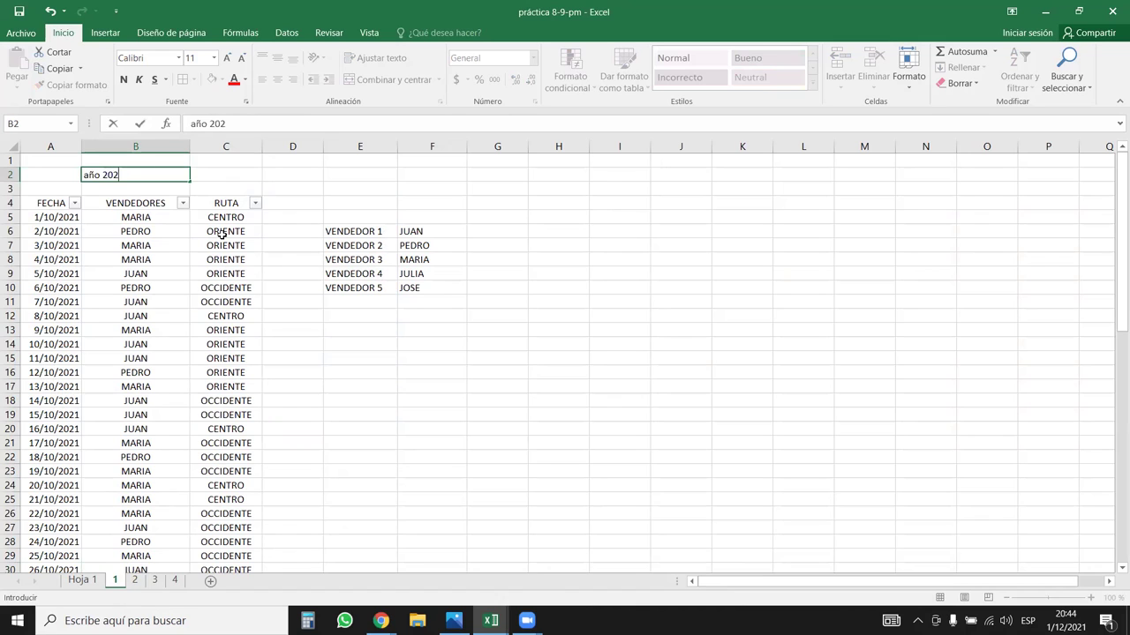
{"action": "key", "text": "Return"}
- Copy the year label in B2 of sheet 1 to cell B2 of grouped sheets 2 through 4
{"action": "left_click", "coordinate": [166, 166]}
{"action": "left_click", "coordinate": [165, 172]}
{"action": "key", "text": "ctrl+c"}
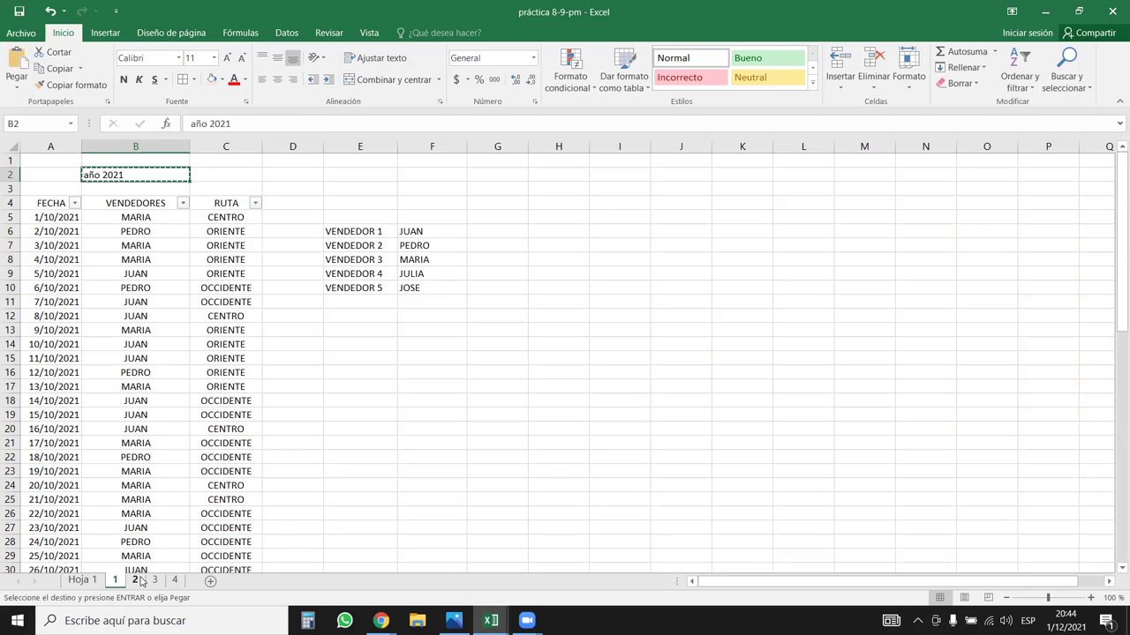
{"action": "left_click", "coordinate": [134, 579]}
{"action": "left_click", "coordinate": [175, 580], "text": "shift"}
{"action": "left_click", "coordinate": [122, 172]}
{"action": "key", "text": "ctrl+v"}
{"action": "left_click", "coordinate": [119, 581]}
{"action": "key", "text": "Escape"}
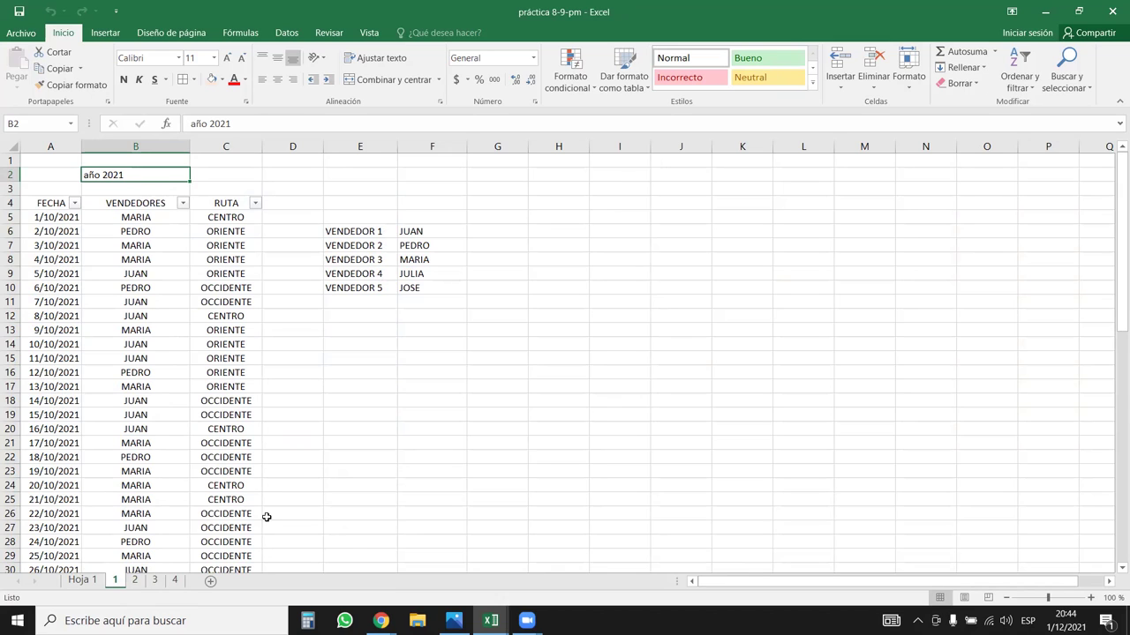
- Check cell B2 on each of the practice sheets for the pasted year label
{"action": "left_click", "coordinate": [135, 580]}
{"action": "left_click", "coordinate": [175, 581]}
{"action": "left_click", "coordinate": [111, 583]}
{"action": "left_click", "coordinate": [137, 582]}
{"action": "left_click", "coordinate": [175, 581]}
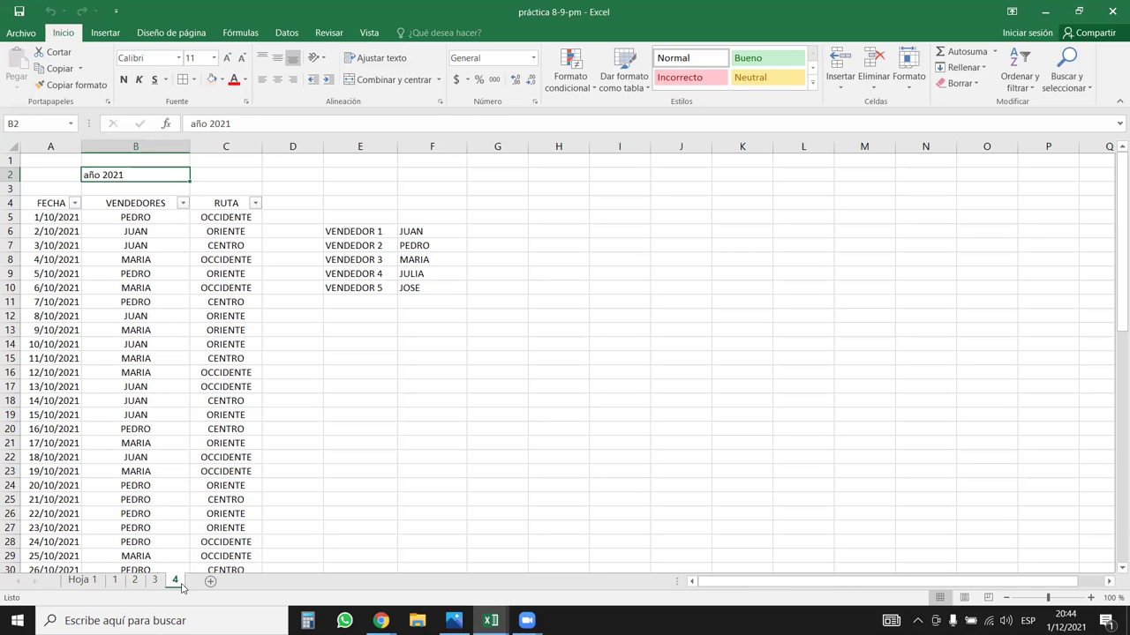
- Group sheets 1 through 4 and change the label in cell B2 to "año 2022" on all of them
{"action": "left_click", "coordinate": [113, 583]}
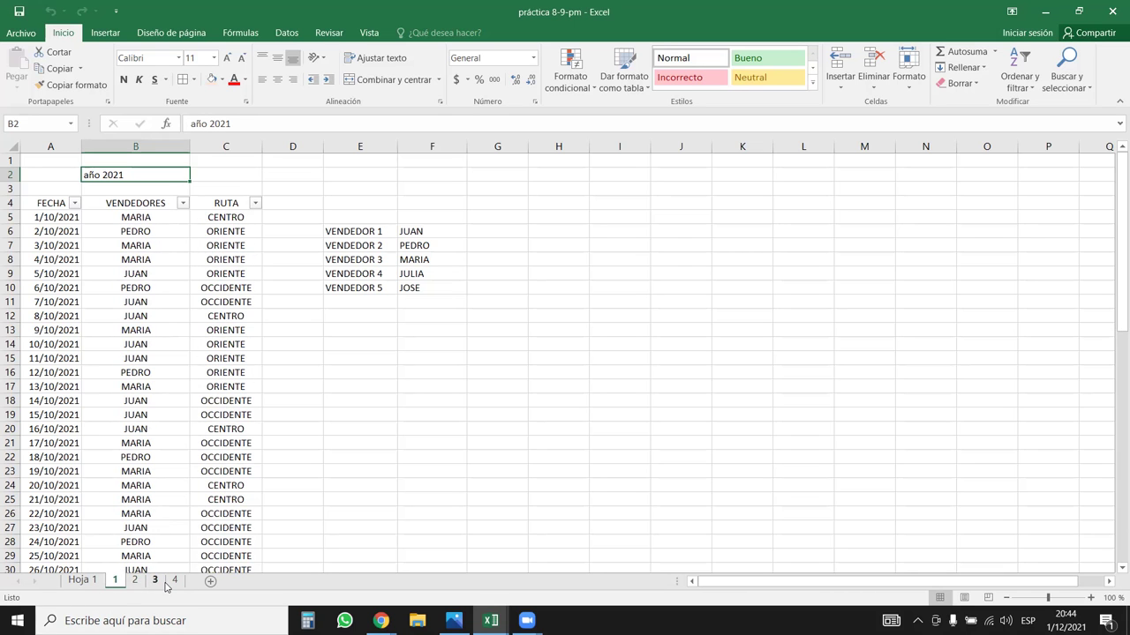
{"action": "left_click", "coordinate": [174, 581], "text": "shift"}
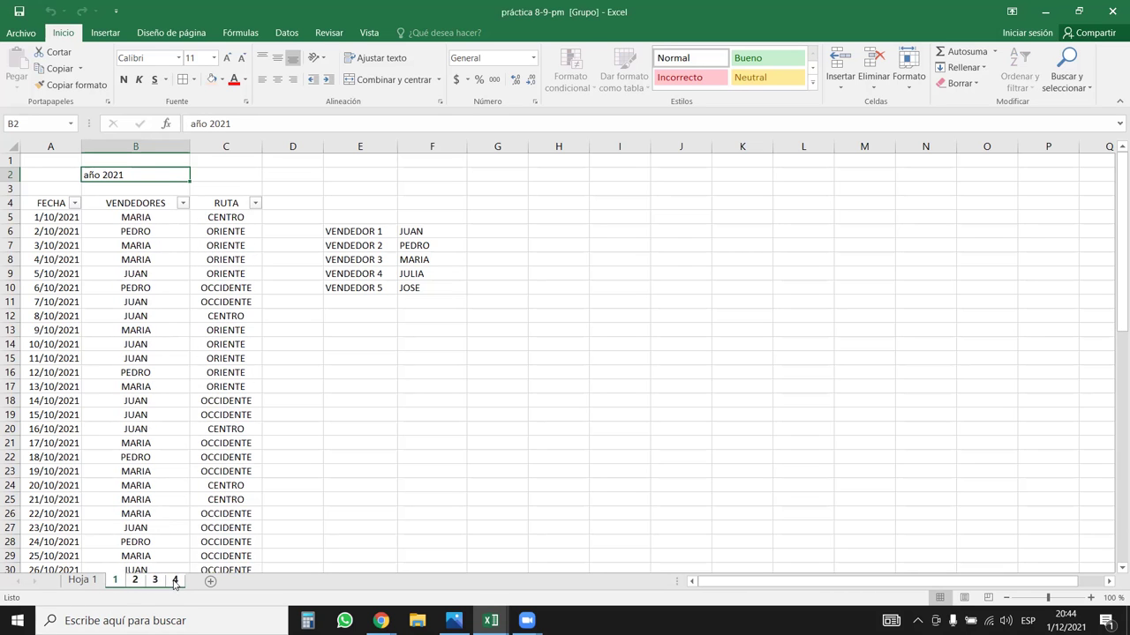
{"action": "double_click", "coordinate": [149, 174]}
{"action": "key", "text": "BackSpace"}
{"action": "type", "text": "2"}
{"action": "key", "text": "Return"}
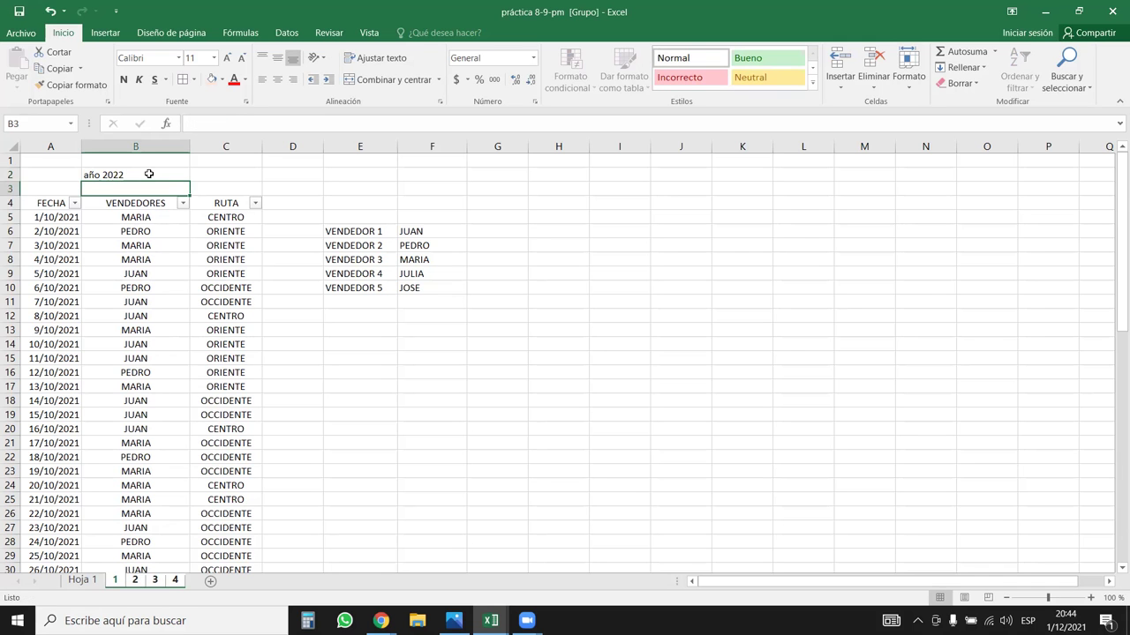
- Go through sheets 1 to 4 and check the changed year label in cell B2
{"action": "key", "text": "ctrl+Page_Down"}
{"action": "key", "text": "ctrl+Page_Down"}
{"action": "key", "text": "ctrl+Page_Down"}
{"action": "key", "text": "ctrl+Page_Down"}
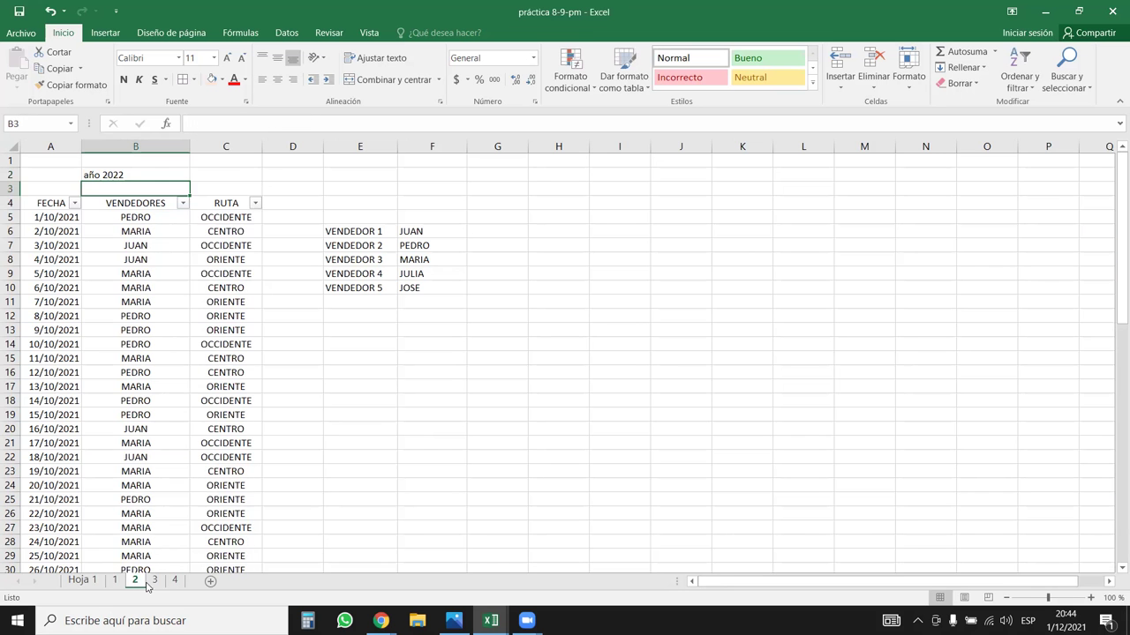
{"action": "left_click", "coordinate": [116, 580]}
{"action": "key", "text": "ctrl+Page_Down"}
{"action": "key", "text": "ctrl+Page_Down"}
{"action": "key", "text": "ctrl+Page_Down"}
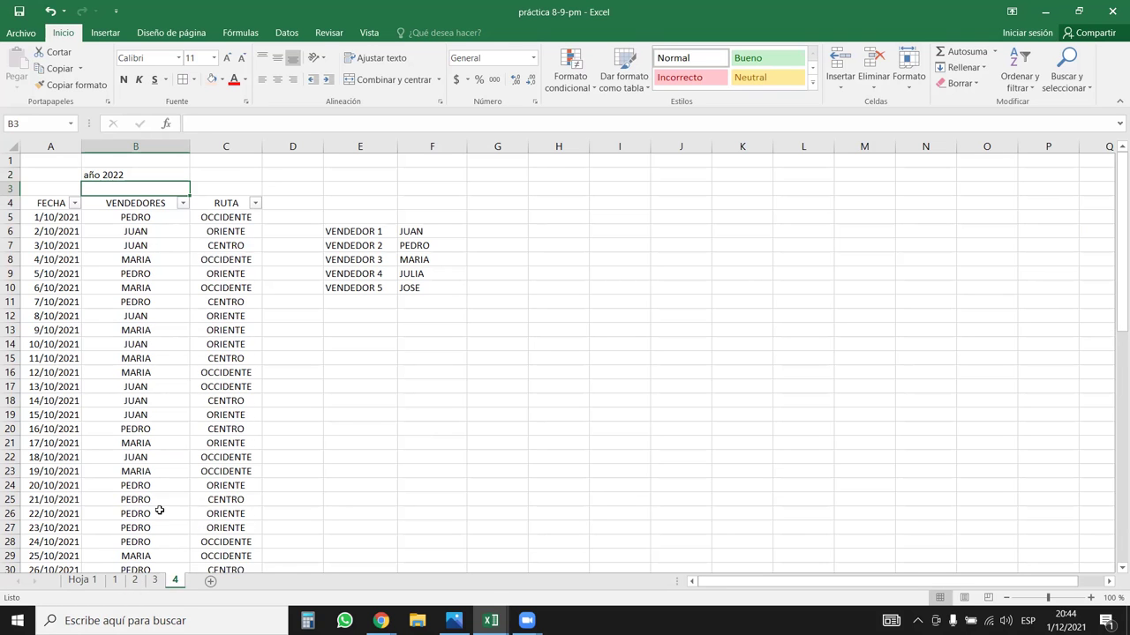
- Return to sheet 1 and undo the last change to the year label in cell B2
{"action": "key", "text": "ctrl+Page_Up"}
{"action": "key", "text": "ctrl+Page_Up"}
{"action": "key", "text": "ctrl+Page_Up"}
{"action": "left_click", "coordinate": [204, 399]}
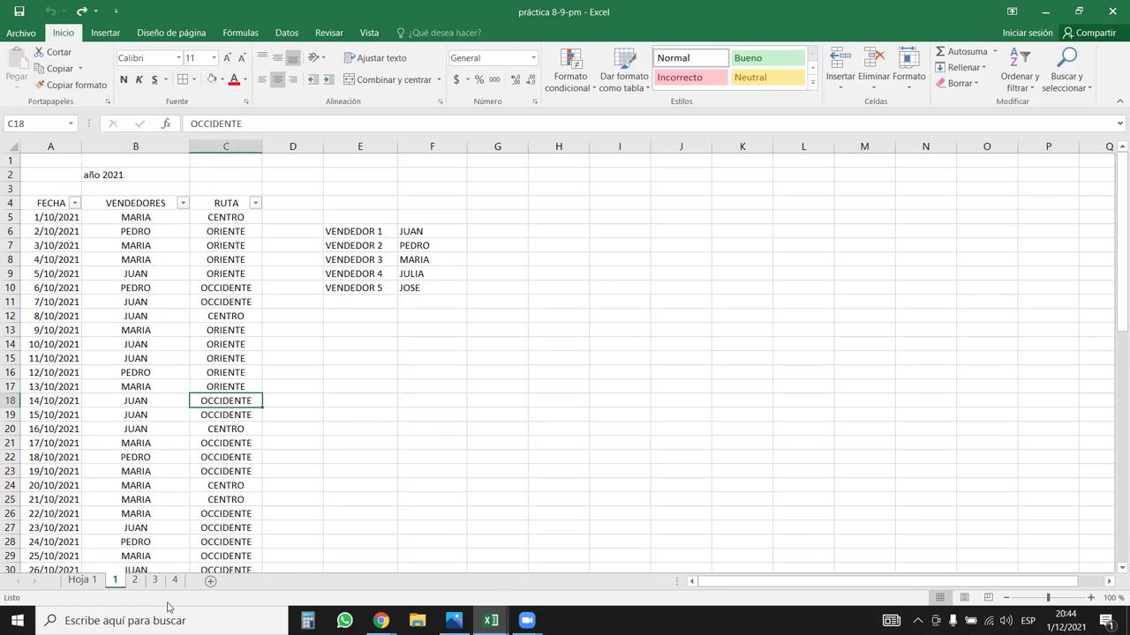
- Go through the practice sheets and check that the year label in cell B2 has been restored
{"action": "key", "text": "ctrl+Page_Down"}
{"action": "key", "text": "ctrl+Page_Down"}
{"action": "key", "text": "ctrl+Page_Down"}
{"action": "left_click", "coordinate": [116, 580]}
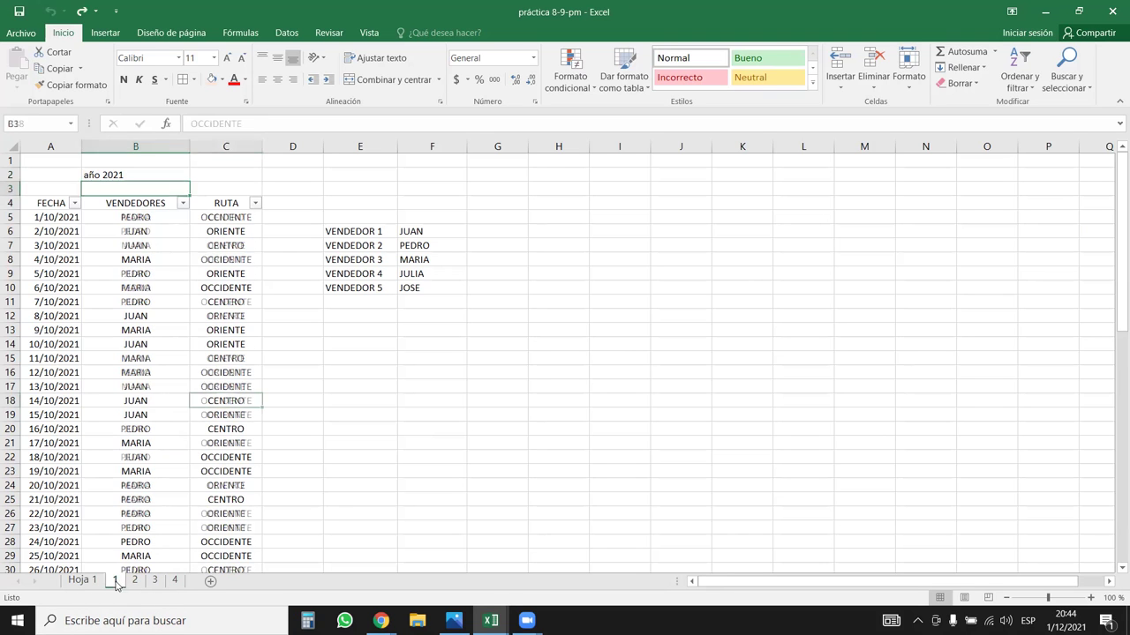
{"action": "left_click", "coordinate": [117, 173]}
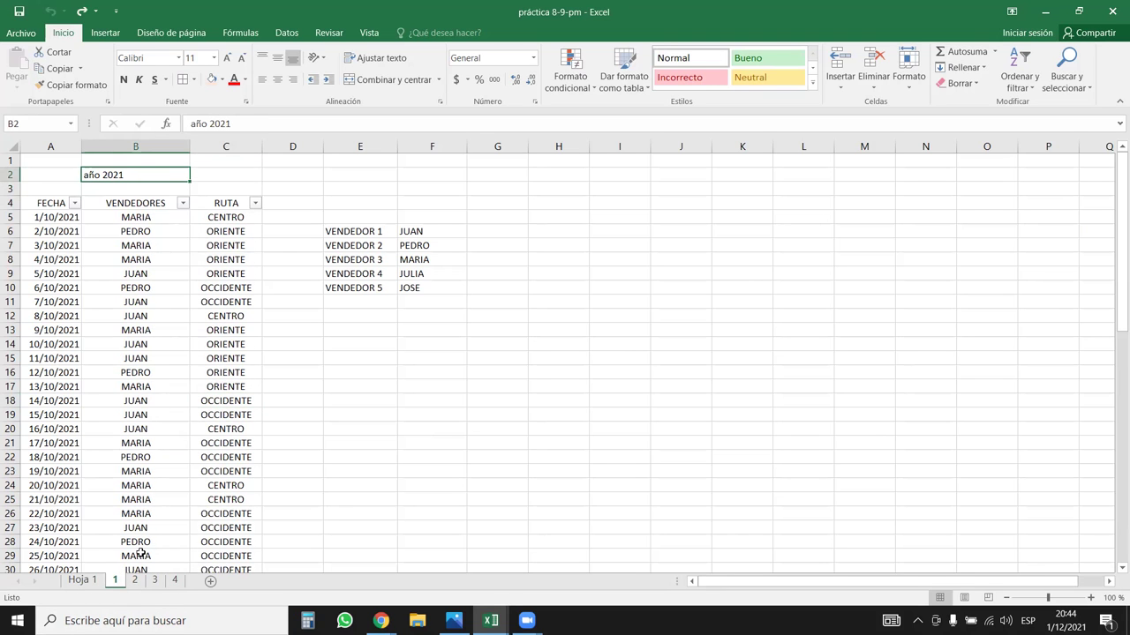
- Group sheets 2, 3 and 4 and clear the year label in cell B2 on all of them
{"action": "left_click", "coordinate": [135, 580]}
{"action": "left_click", "coordinate": [136, 177]}
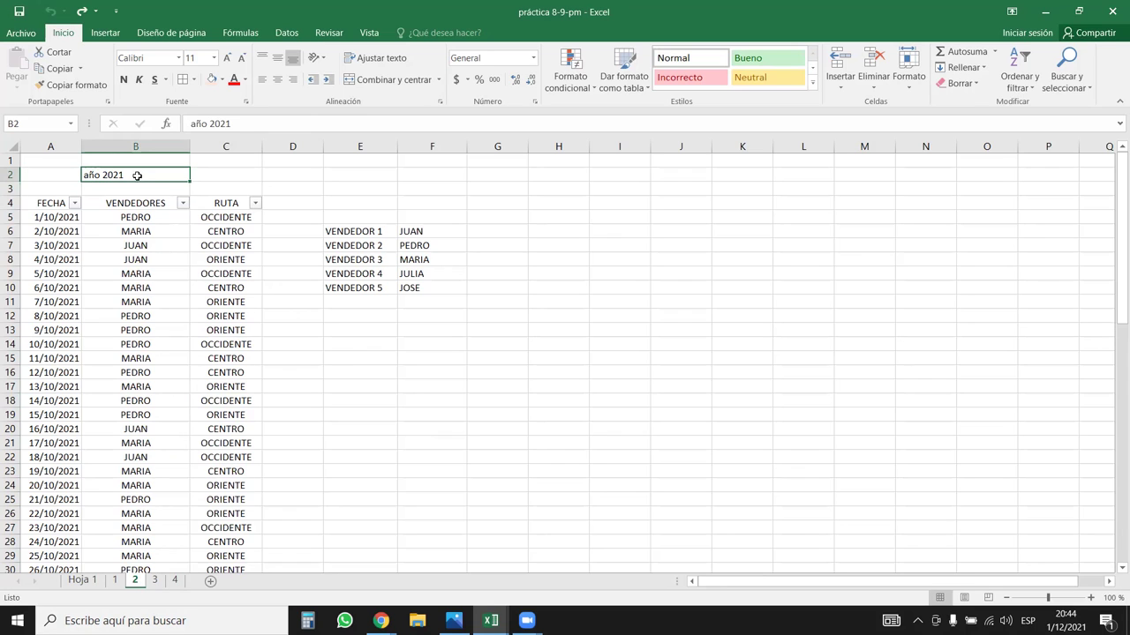
{"action": "left_click", "coordinate": [155, 580], "text": "ctrl"}
{"action": "left_click", "coordinate": [175, 580], "text": "ctrl"}
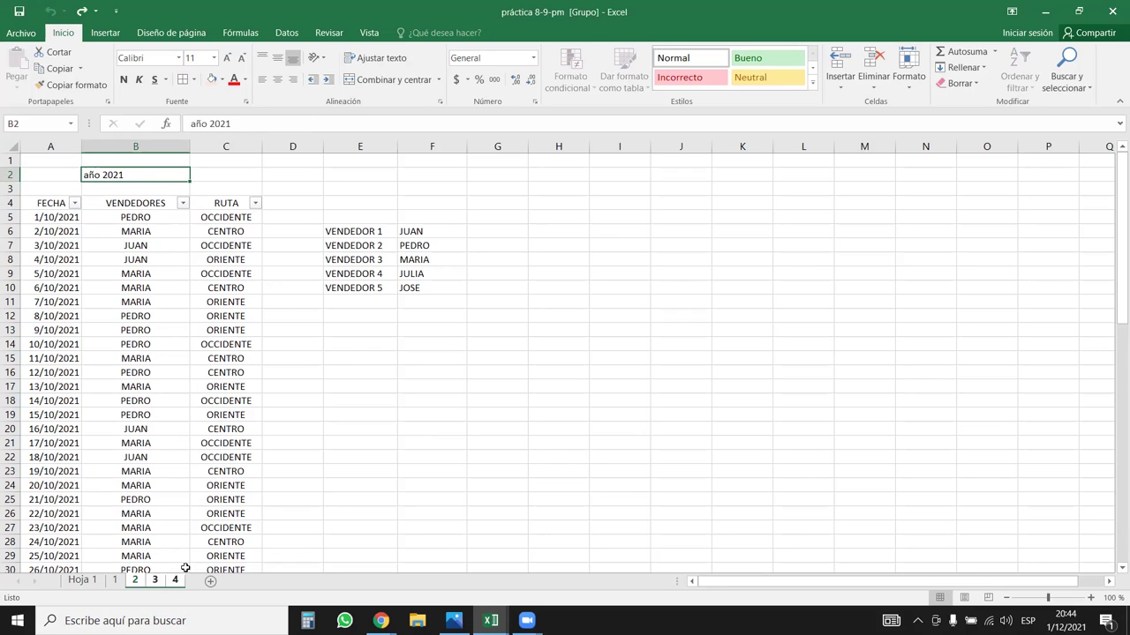
{"action": "key", "text": "Delete"}
{"action": "left_click", "coordinate": [133, 401]}
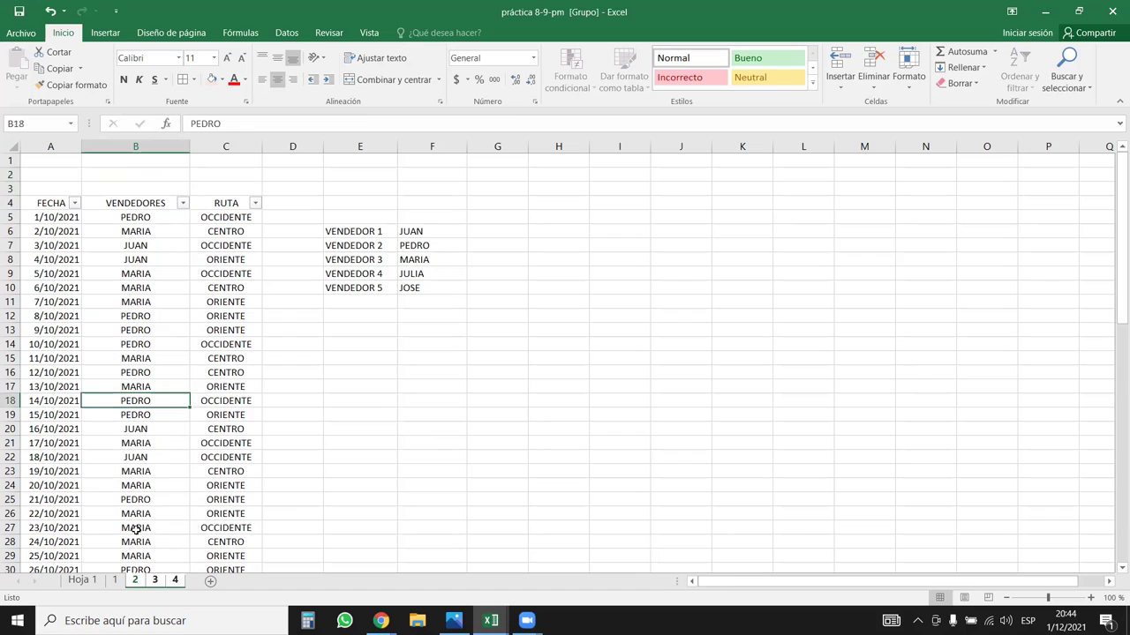
- Link cell B2 of grouped sheets 2 to 4 to sheet 1's label with the formula ='1'!B2
{"action": "left_click", "coordinate": [159, 176]}
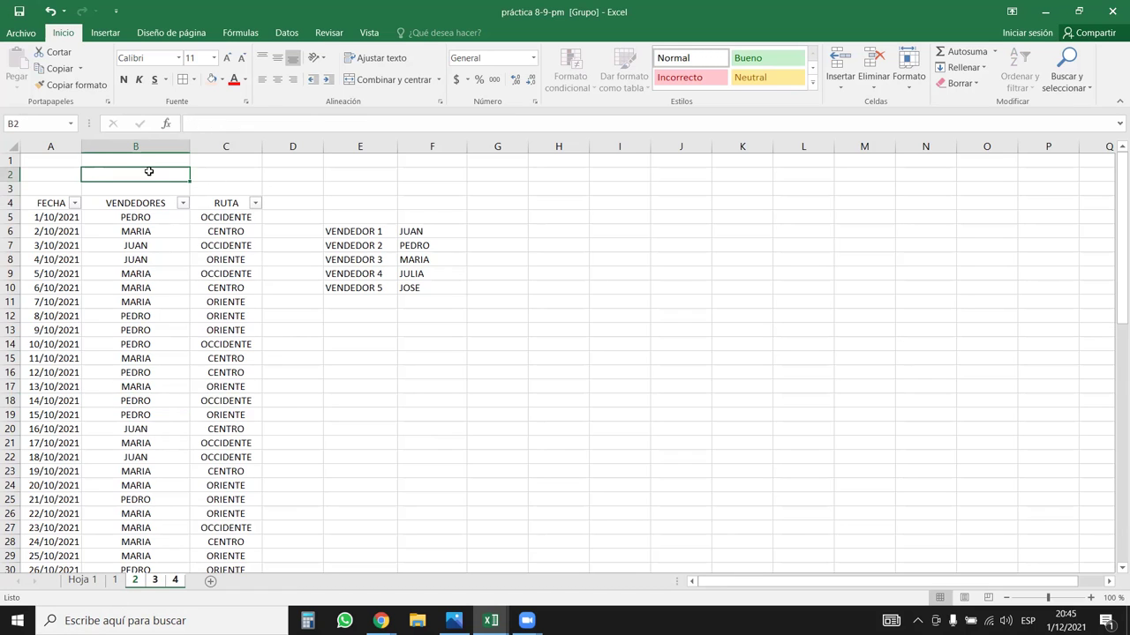
{"action": "type", "text": "="}
{"action": "left_click", "coordinate": [115, 580]}
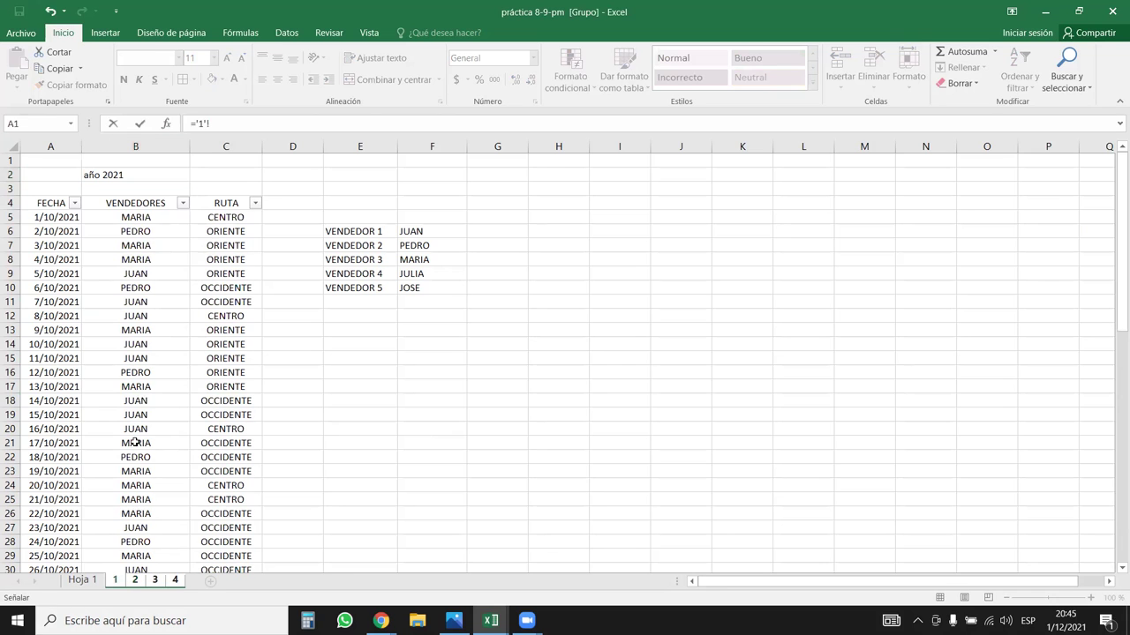
{"action": "left_click", "coordinate": [121, 175]}
{"action": "key", "text": "Return"}
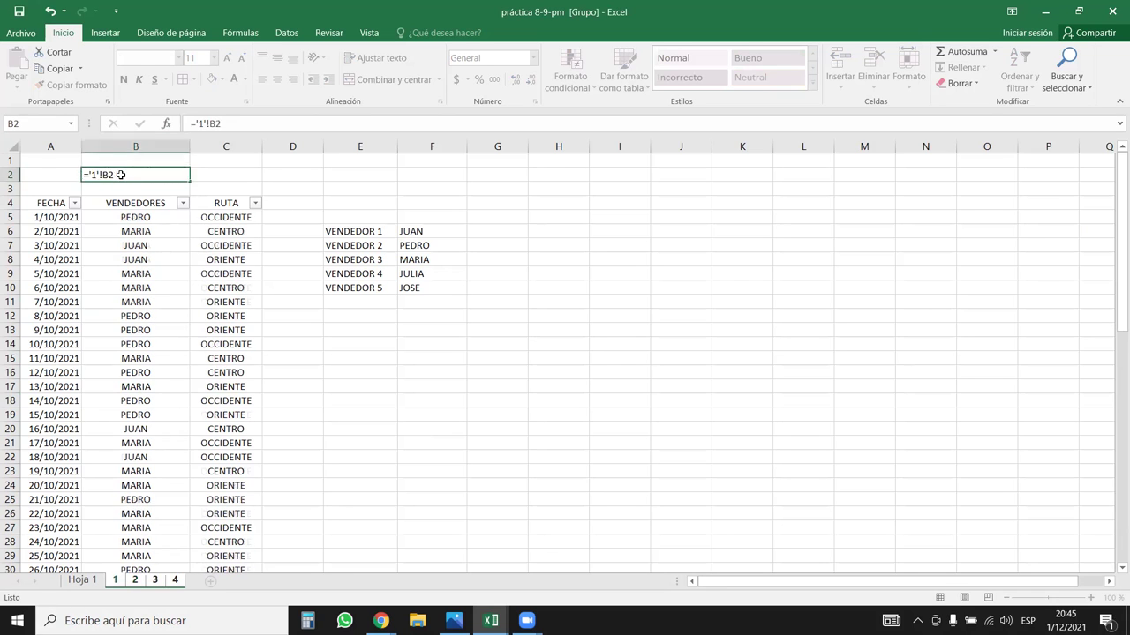
- Check the linked label in cell B2 on sheets 2, 3 and 4
{"action": "left_click", "coordinate": [130, 582]}
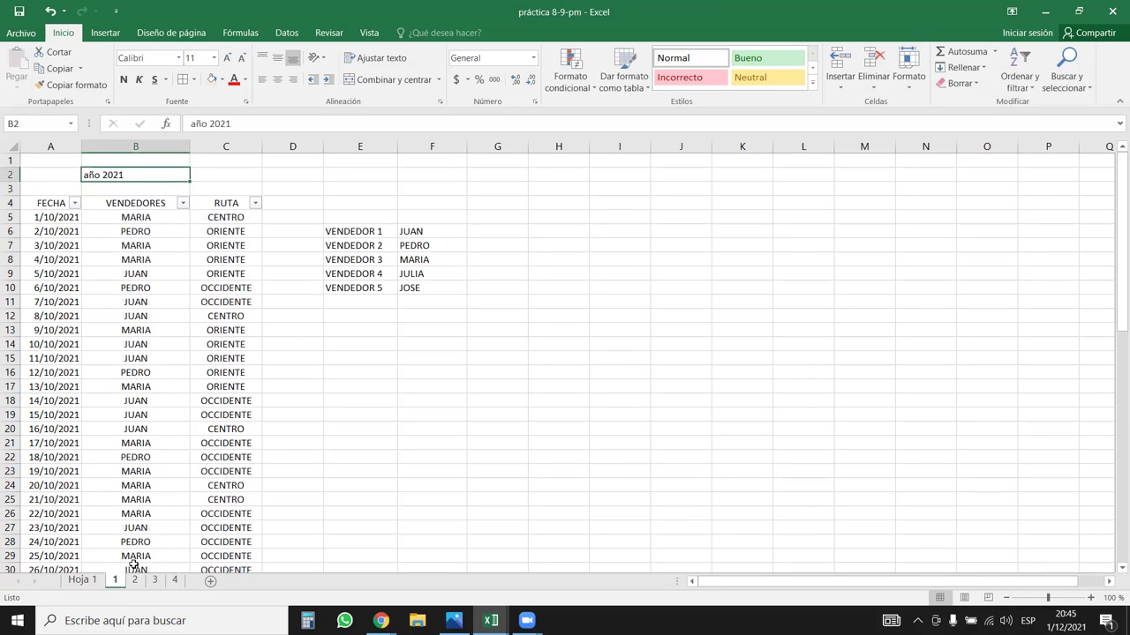
{"action": "left_click", "coordinate": [137, 581]}
{"action": "left_click", "coordinate": [155, 581]}
{"action": "left_click", "coordinate": [175, 581]}
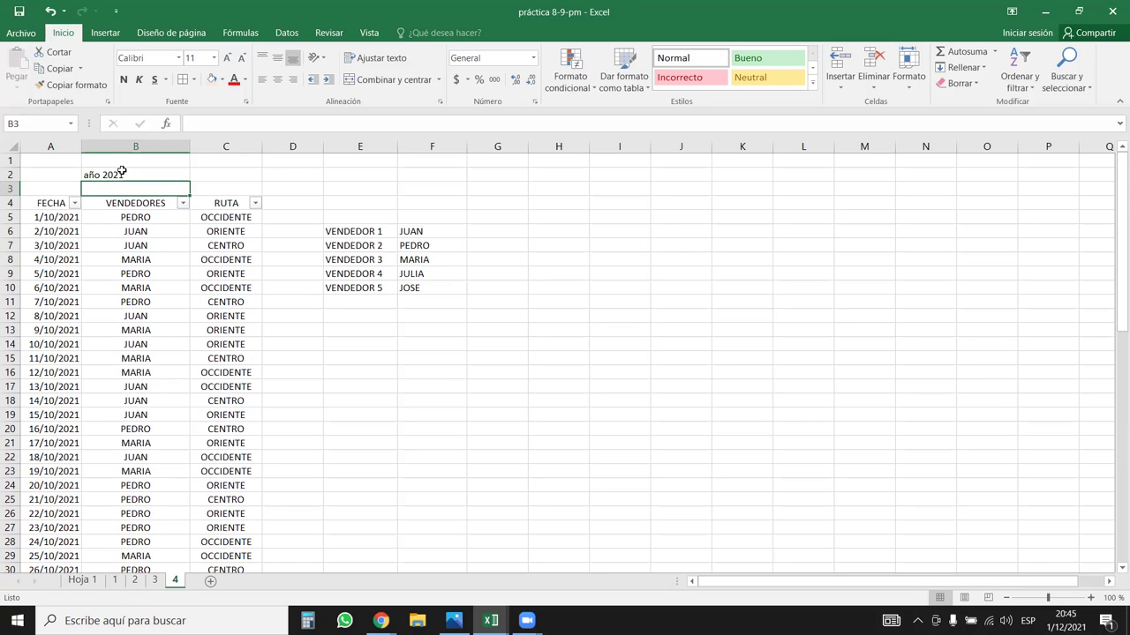
- Change the label in cell B2 of sheet 1 to "año 2022"
{"action": "left_click", "coordinate": [115, 581]}
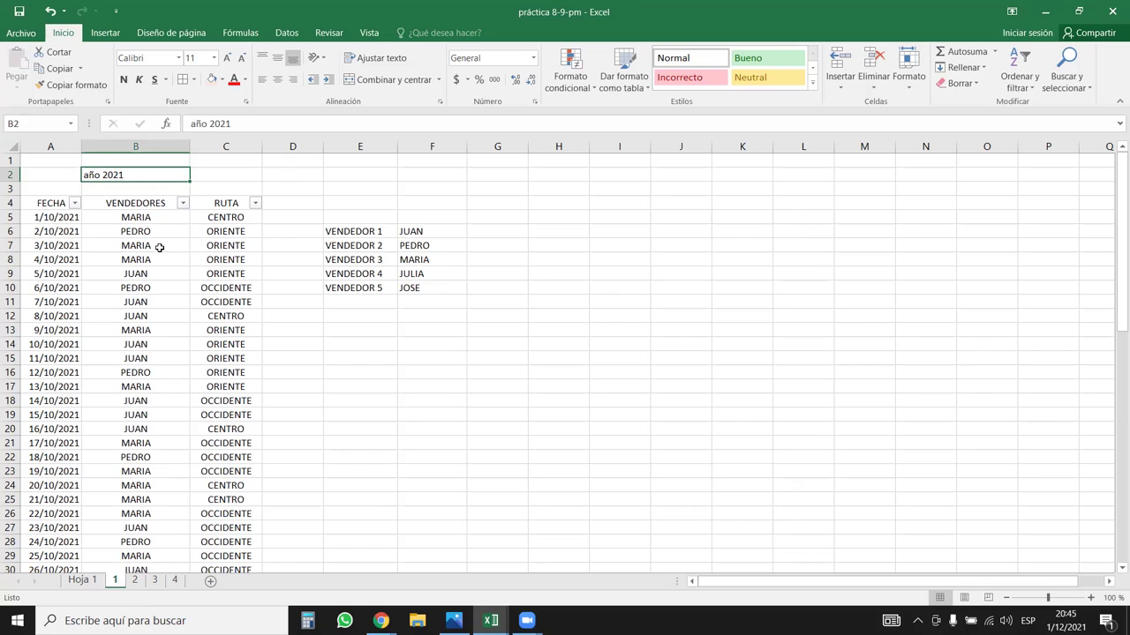
{"action": "double_click", "coordinate": [147, 173]}
{"action": "key", "text": "BackSpace"}
{"action": "type", "text": "2"}
{"action": "key", "text": "Return"}
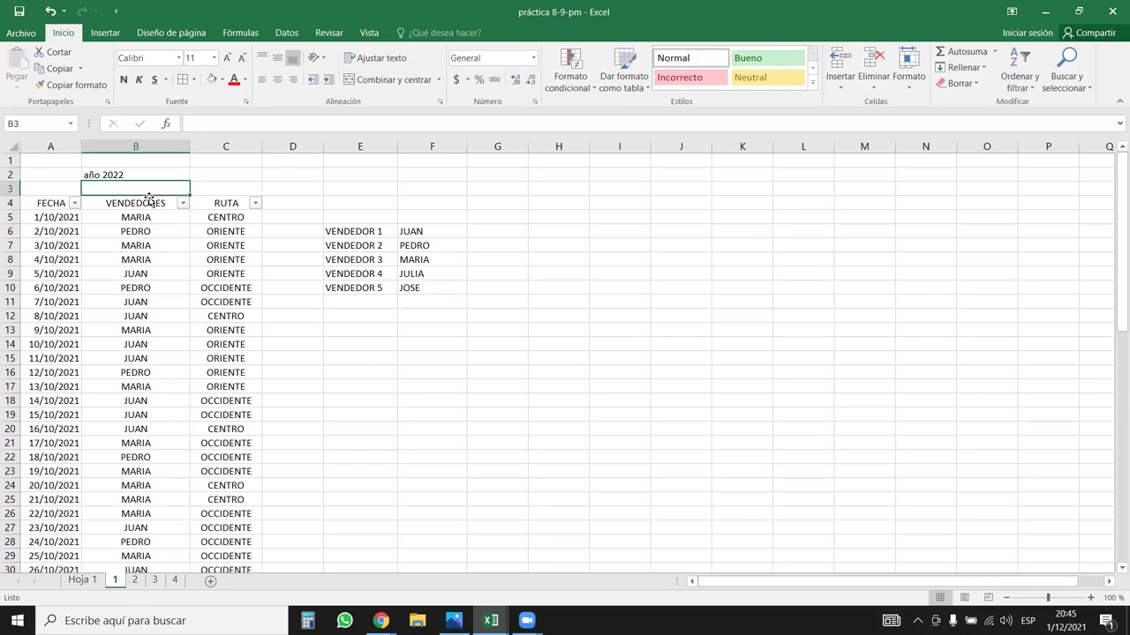
- Check cell B2 on sheets 2 to 4 for the updated year and inspect its formula on sheet 4
{"action": "left_click", "coordinate": [137, 581]}
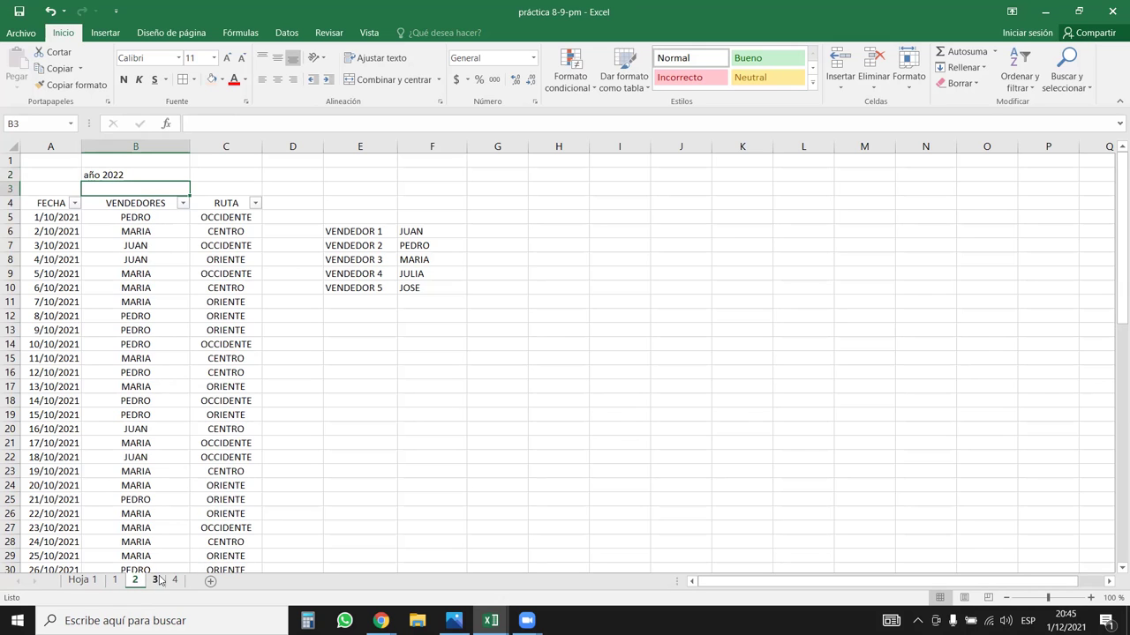
{"action": "left_click", "coordinate": [155, 581]}
{"action": "left_click", "coordinate": [175, 581]}
{"action": "left_click", "coordinate": [151, 175]}
{"action": "left_click_drag", "start_coordinate": [234, 126], "coordinate": [175, 125]}
{"action": "key", "text": "Escape"}
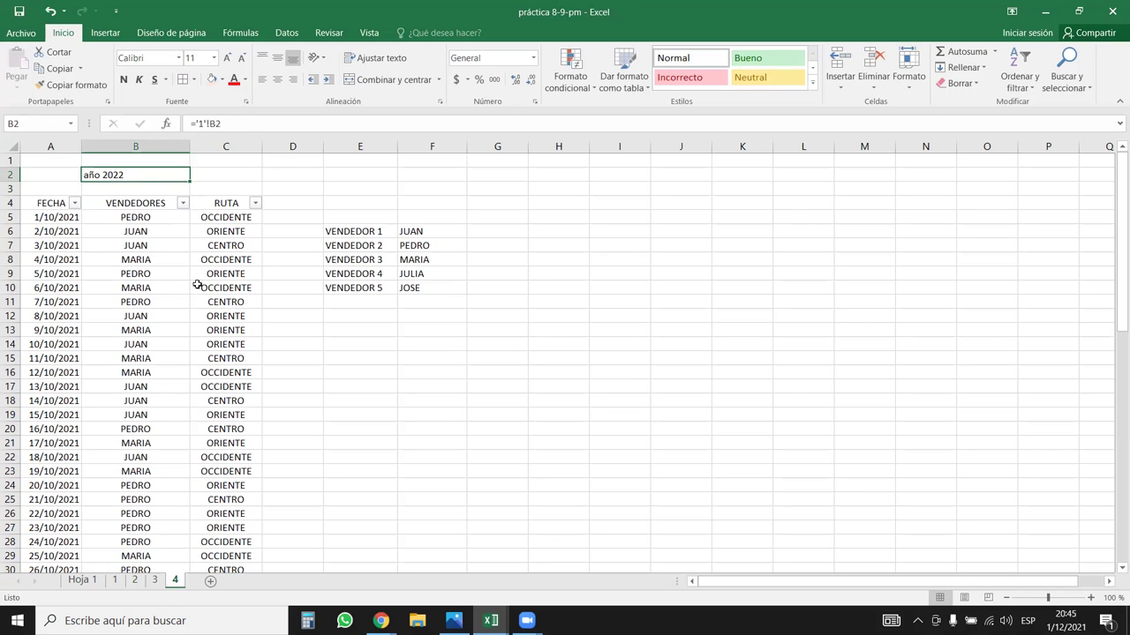
- Replace the label in cell B2 of sheet 1 with "HOLA"
{"action": "left_click", "coordinate": [114, 581]}
{"action": "left_click", "coordinate": [139, 190]}
{"action": "left_click", "coordinate": [136, 174]}
{"action": "type", "text": "HOLA"}
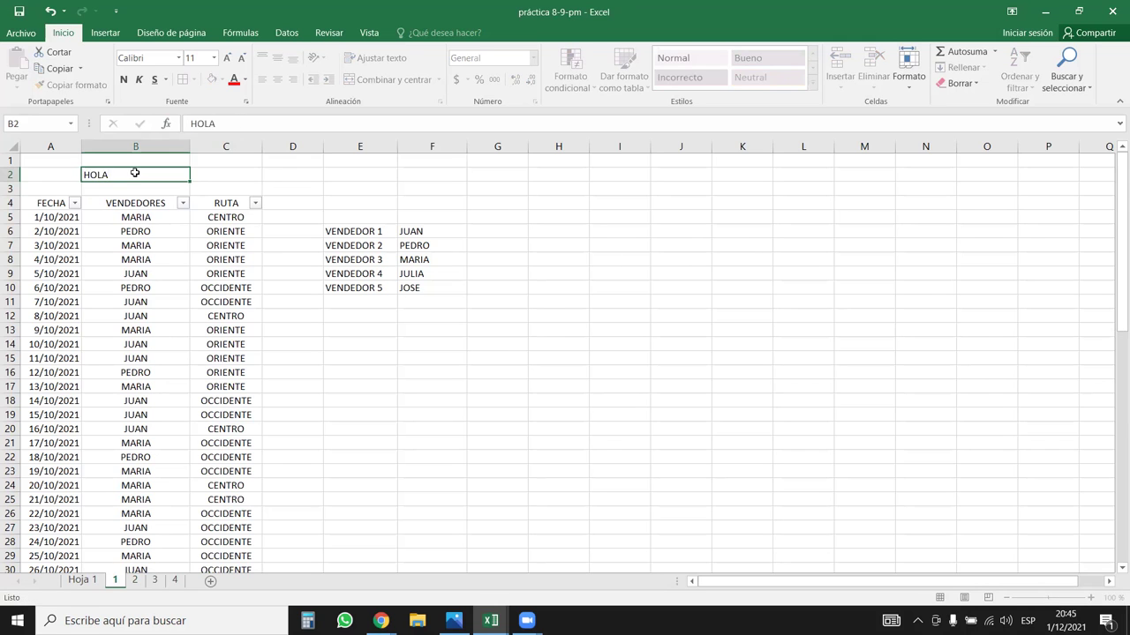
{"action": "key", "text": "Return"}
- Go through the practice sheets and compare the linked text in cell B2 with sheet 1
{"action": "left_click", "coordinate": [140, 581]}
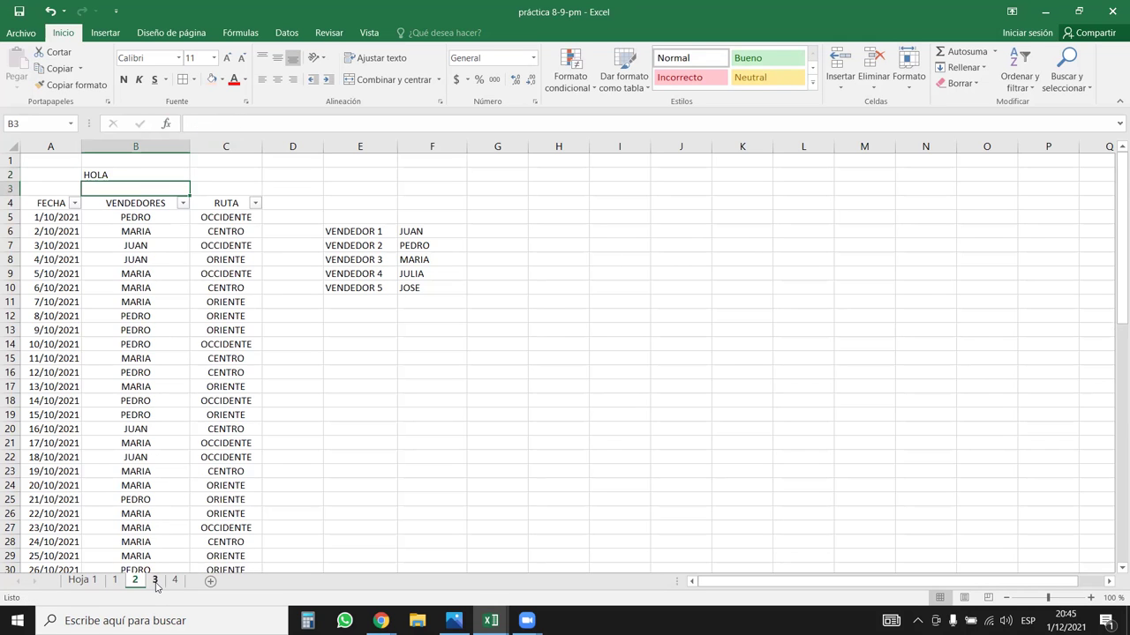
{"action": "left_click", "coordinate": [153, 582]}
{"action": "left_click", "coordinate": [175, 581]}
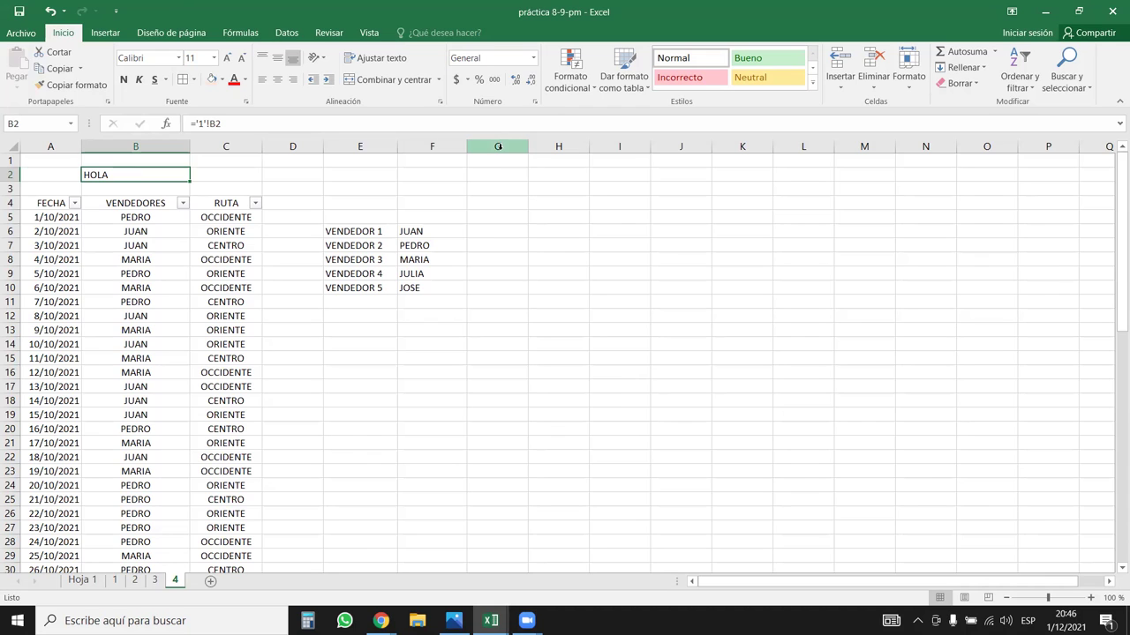
{"action": "left_click", "coordinate": [175, 529]}
{"action": "left_click", "coordinate": [115, 581]}
{"action": "left_click", "coordinate": [135, 581]}
{"action": "left_click", "coordinate": [154, 581]}
{"action": "left_click", "coordinate": [135, 581]}
- Link cell E4 on sheet 2 to cell B2 of sheet 1
{"action": "left_click", "coordinate": [563, 293]}
{"action": "left_click", "coordinate": [571, 233]}
{"action": "left_click", "coordinate": [647, 207]}
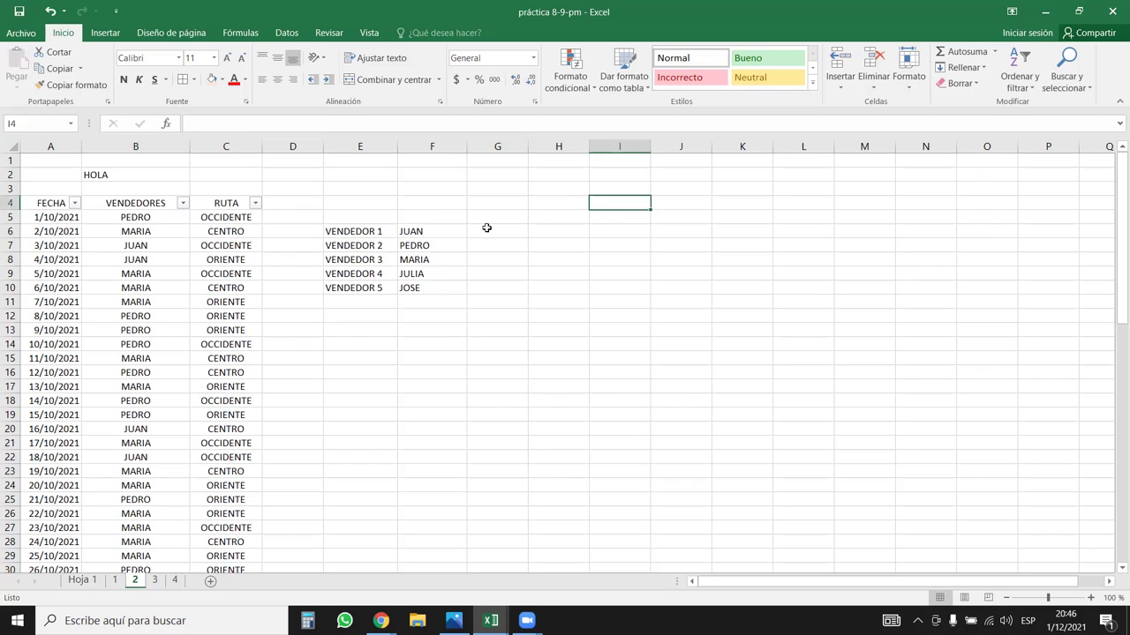
{"action": "left_click", "coordinate": [391, 203]}
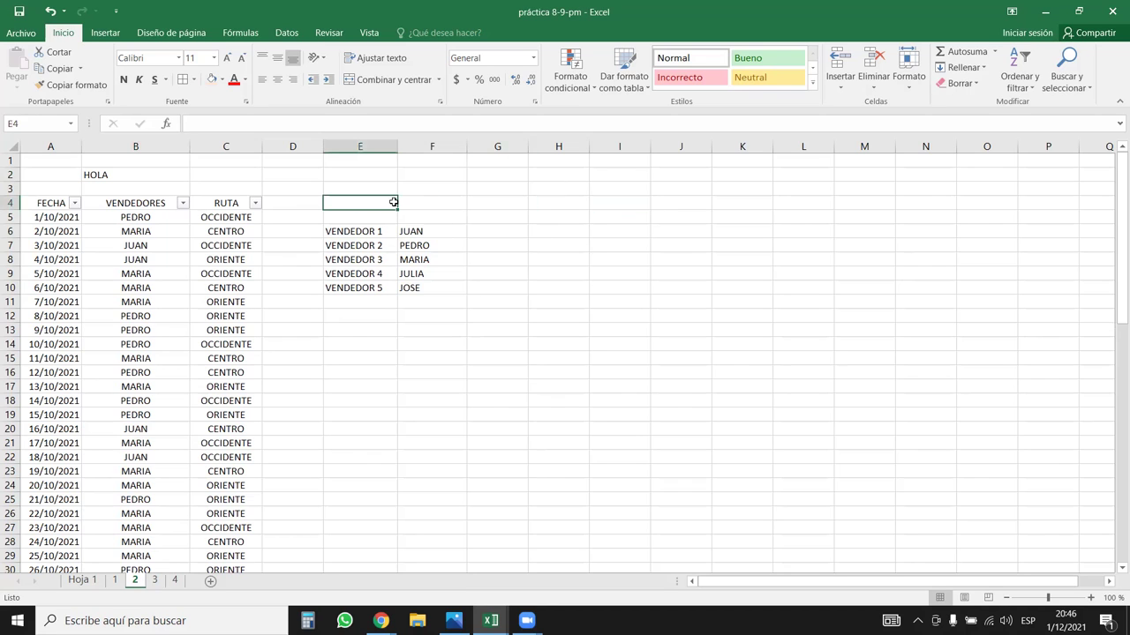
{"action": "type", "text": "="}
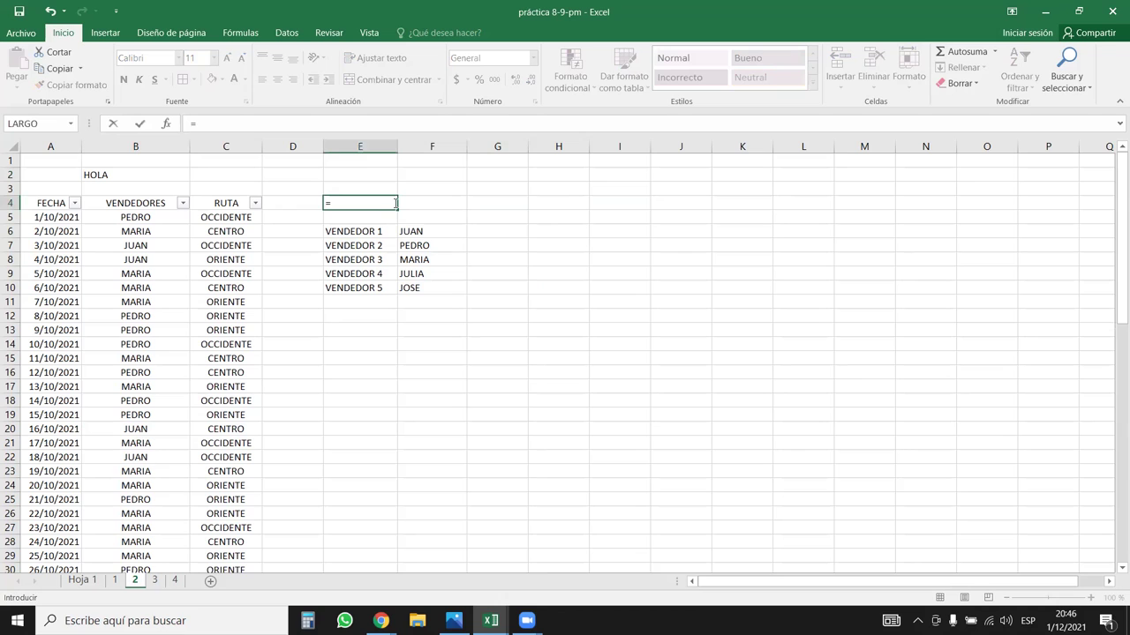
{"action": "left_click", "coordinate": [115, 580]}
{"action": "left_click", "coordinate": [118, 175]}
{"action": "key", "text": "Return"}
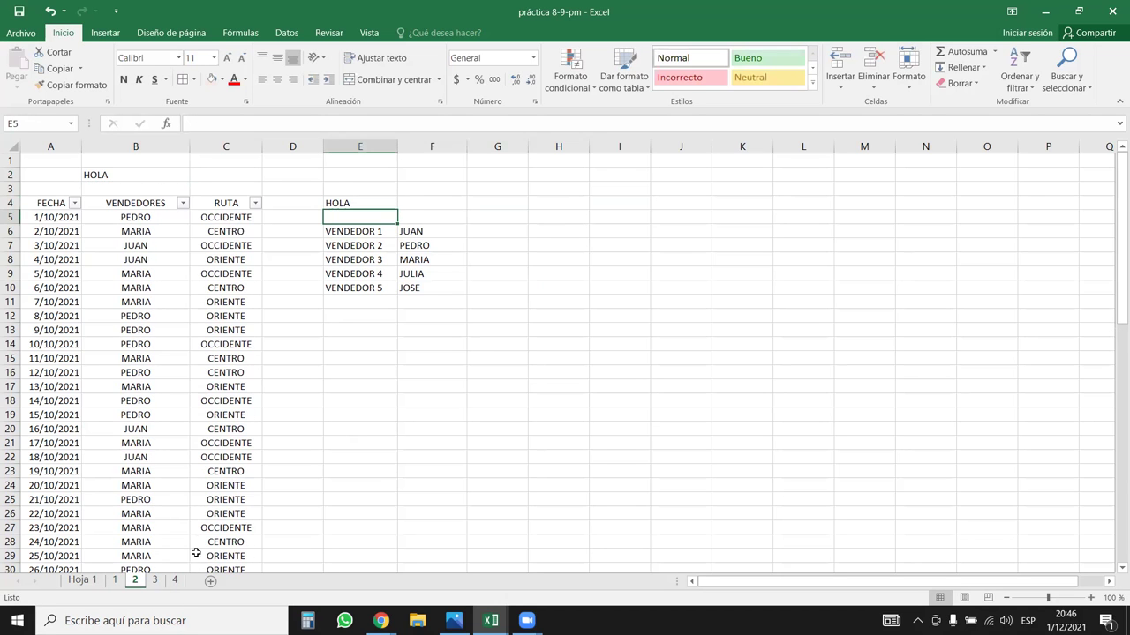
- Link cell E12 on sheet 3, below the vendor list, to cell B2 of sheet 1
{"action": "left_click", "coordinate": [162, 581]}
{"action": "left_click", "coordinate": [356, 318]}
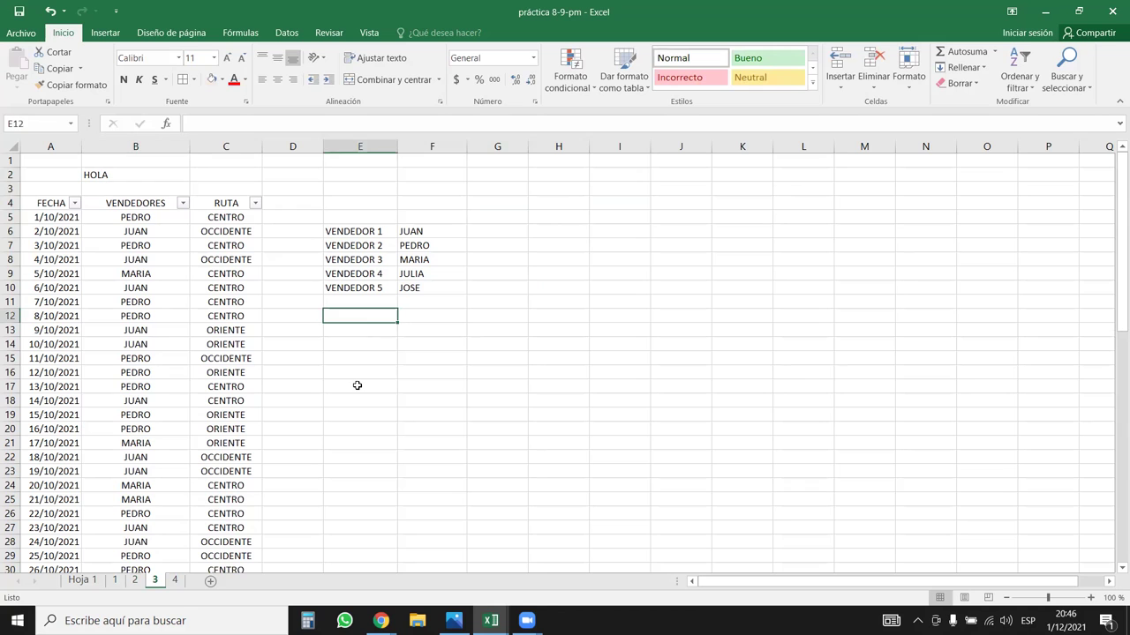
{"action": "type", "text": "="}
{"action": "left_click", "coordinate": [114, 580]}
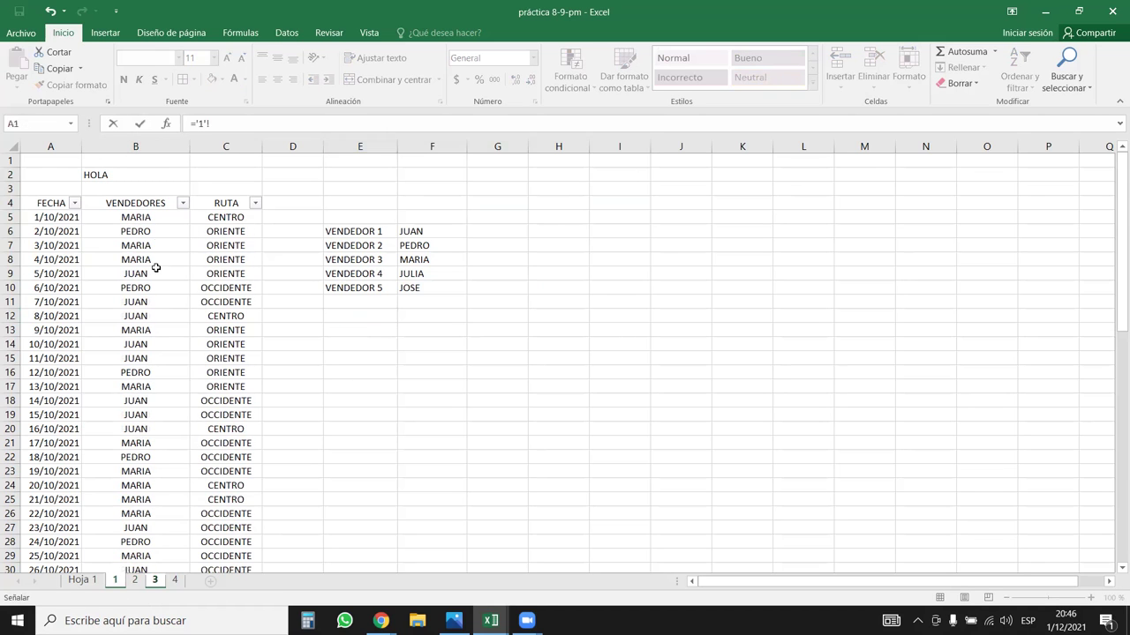
{"action": "left_click", "coordinate": [139, 174]}
{"action": "key", "text": "Return"}
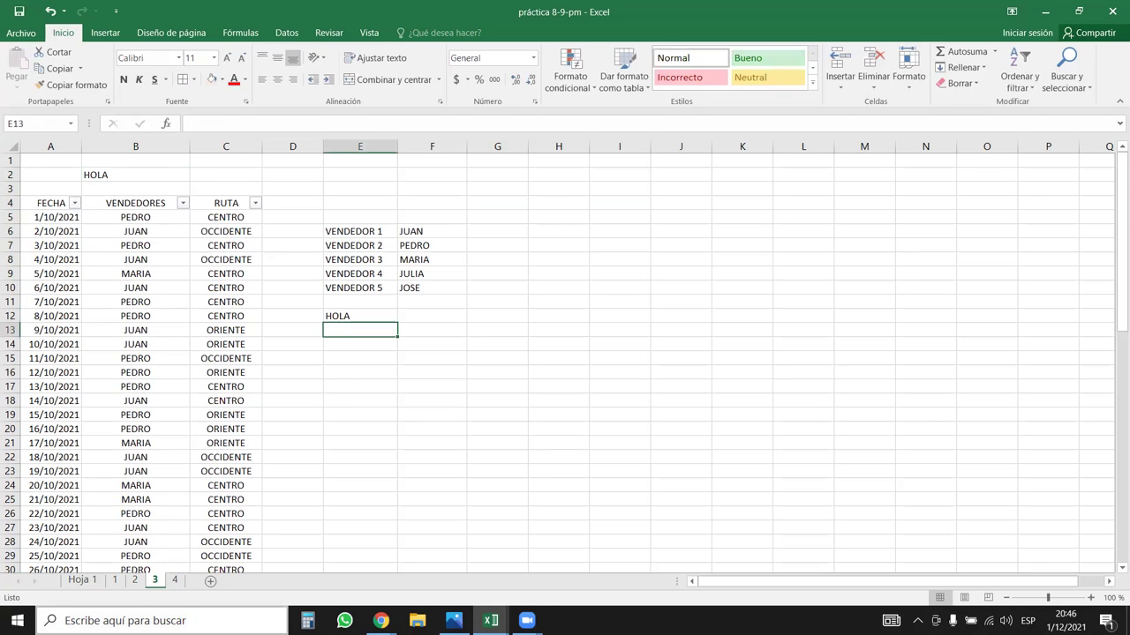
- Link cell H8 on sheet 4 to sheet 1's label with the formula ='1'!B2
{"action": "left_click", "coordinate": [175, 580]}
{"action": "left_click", "coordinate": [569, 255]}
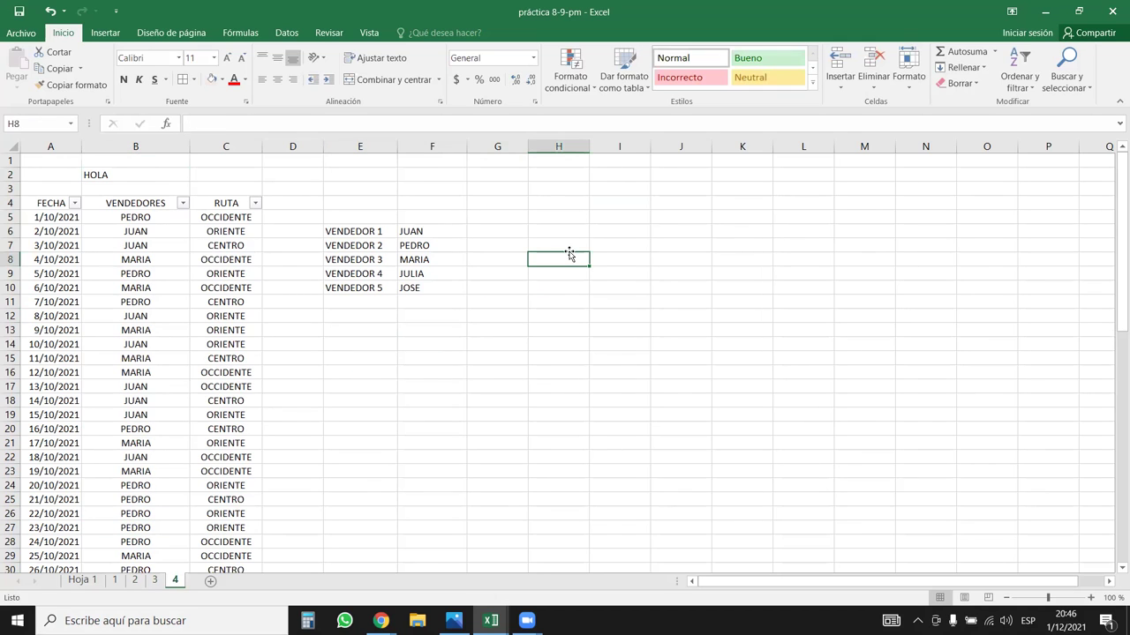
{"action": "type", "text": "="}
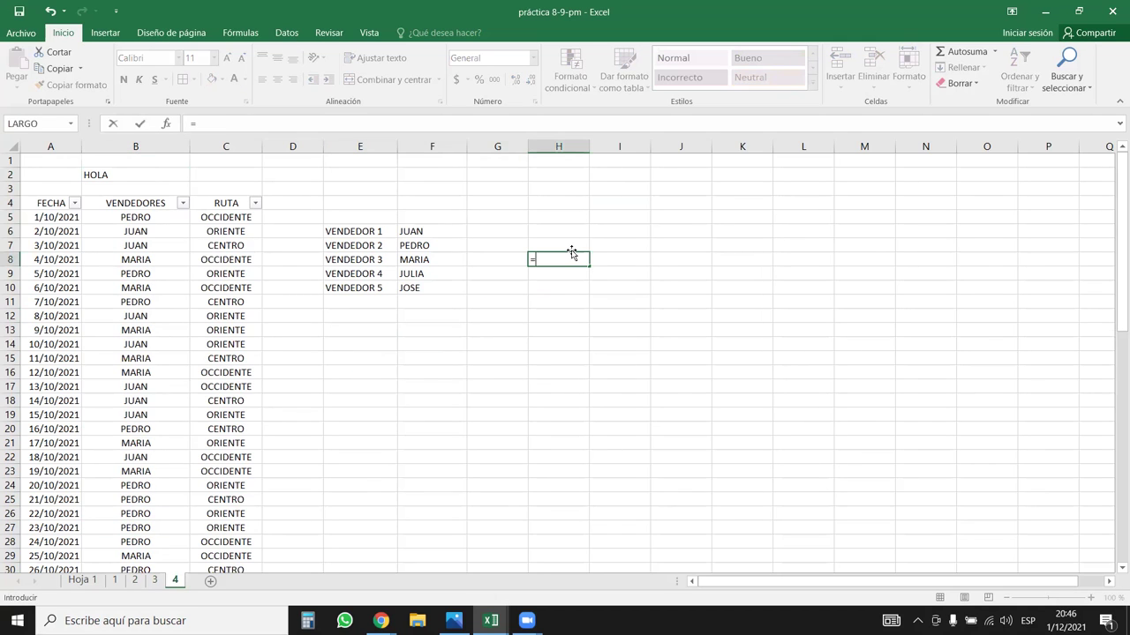
{"action": "left_click", "coordinate": [115, 581]}
{"action": "left_click", "coordinate": [113, 175]}
{"action": "key", "text": "Return"}
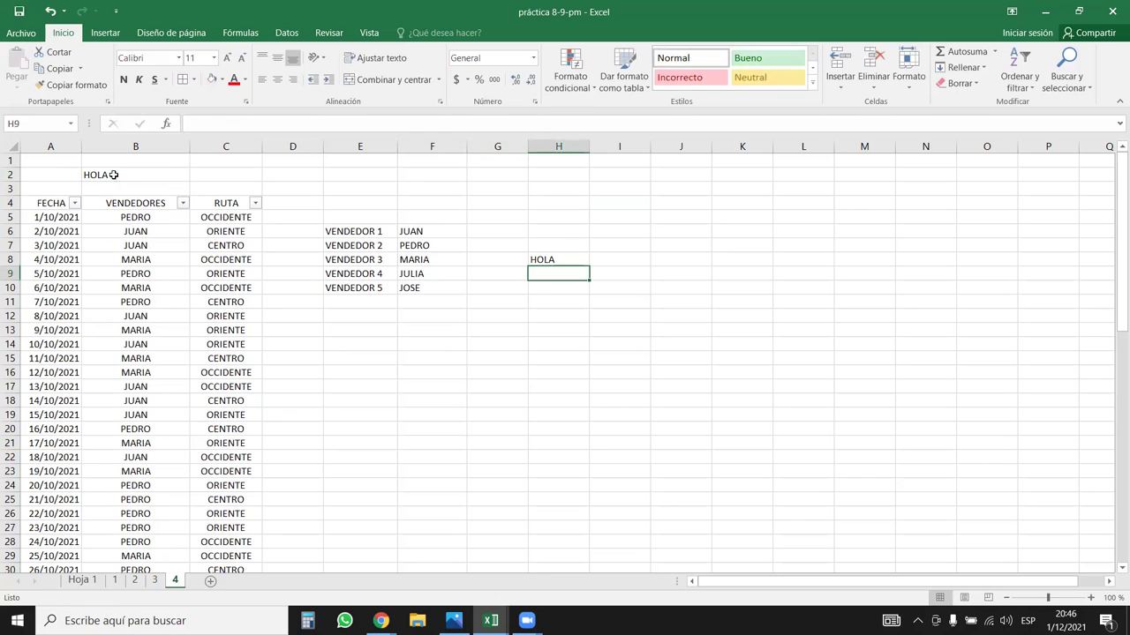
- Change the text in cell B2 of sheet 1 to "HOLA MUNDO"
{"action": "left_click", "coordinate": [115, 581]}
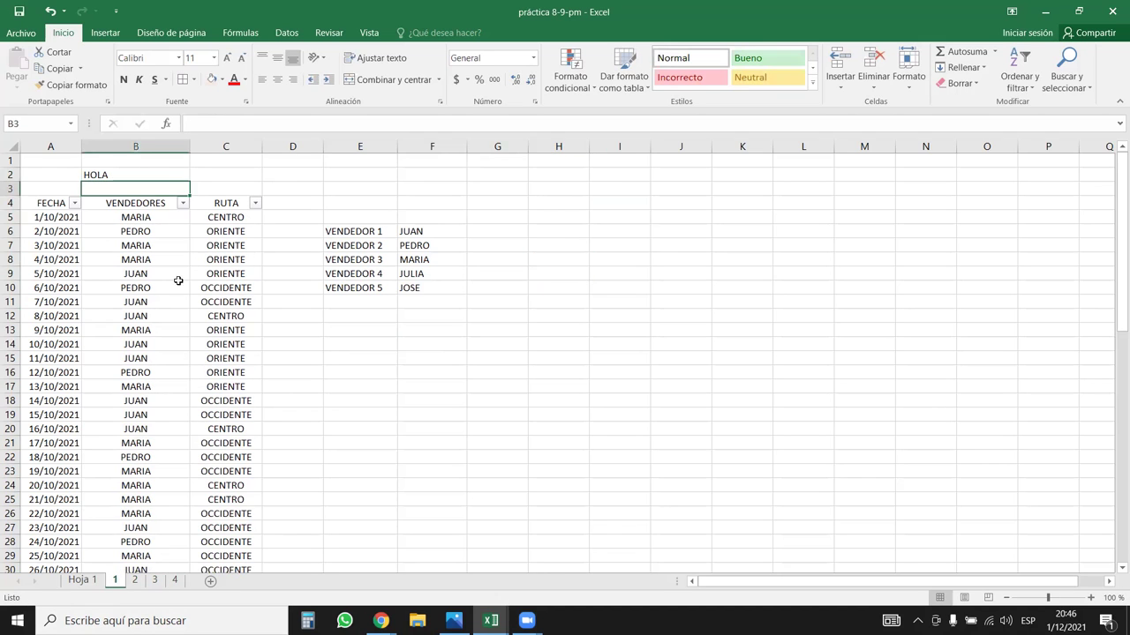
{"action": "left_click", "coordinate": [148, 180]}
{"action": "type", "text": "H"}
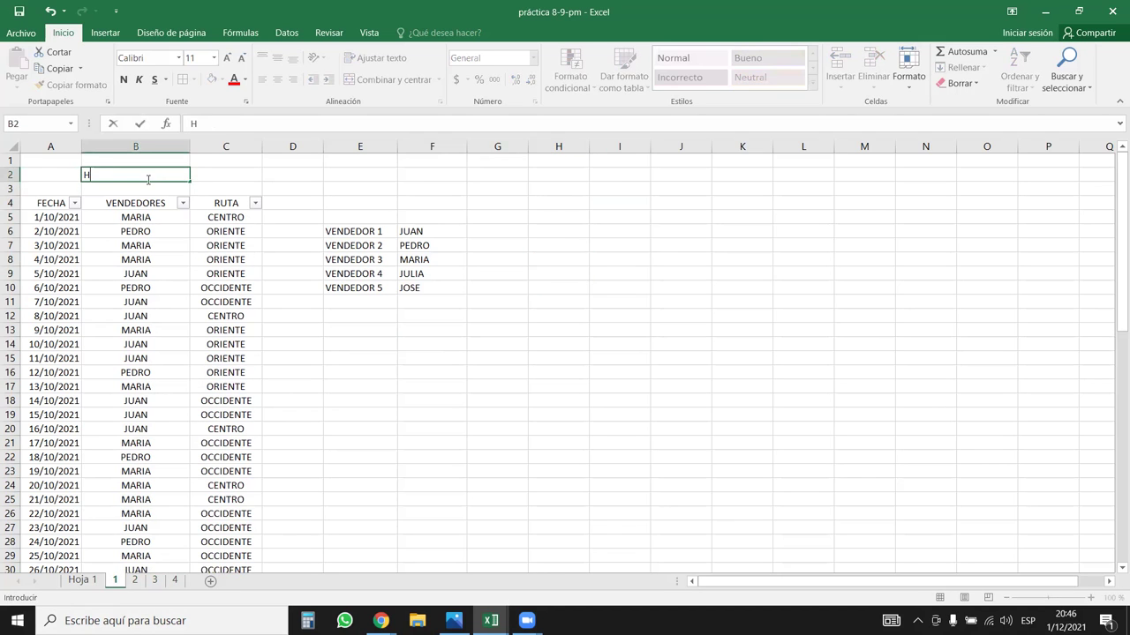
{"action": "type", "text": "OLA MUNDO"}
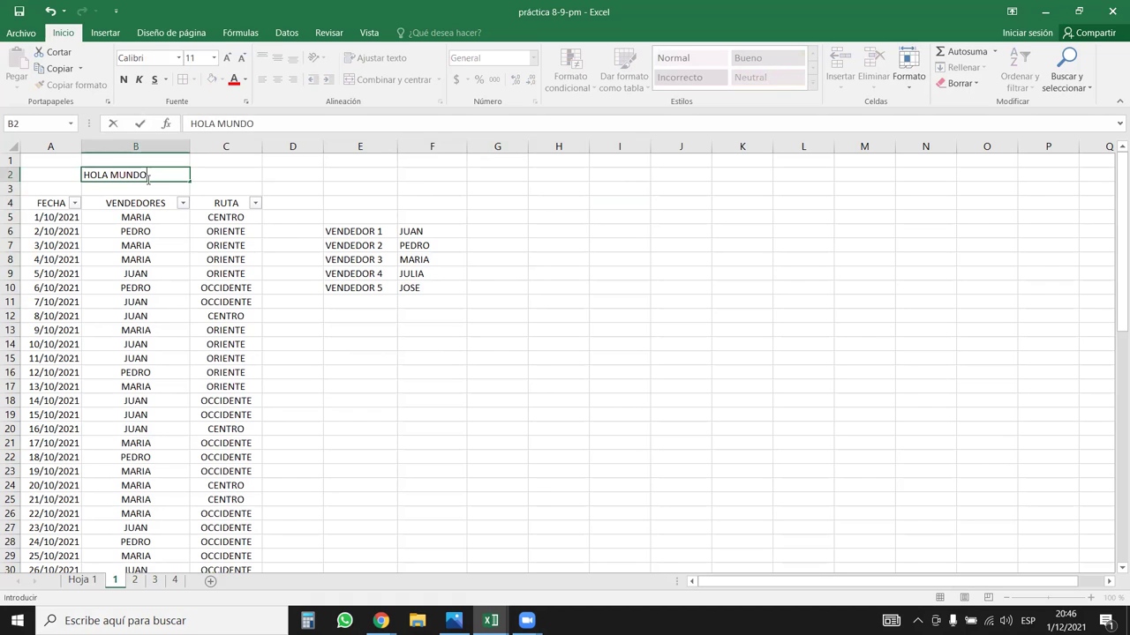
{"action": "key", "text": "Return"}
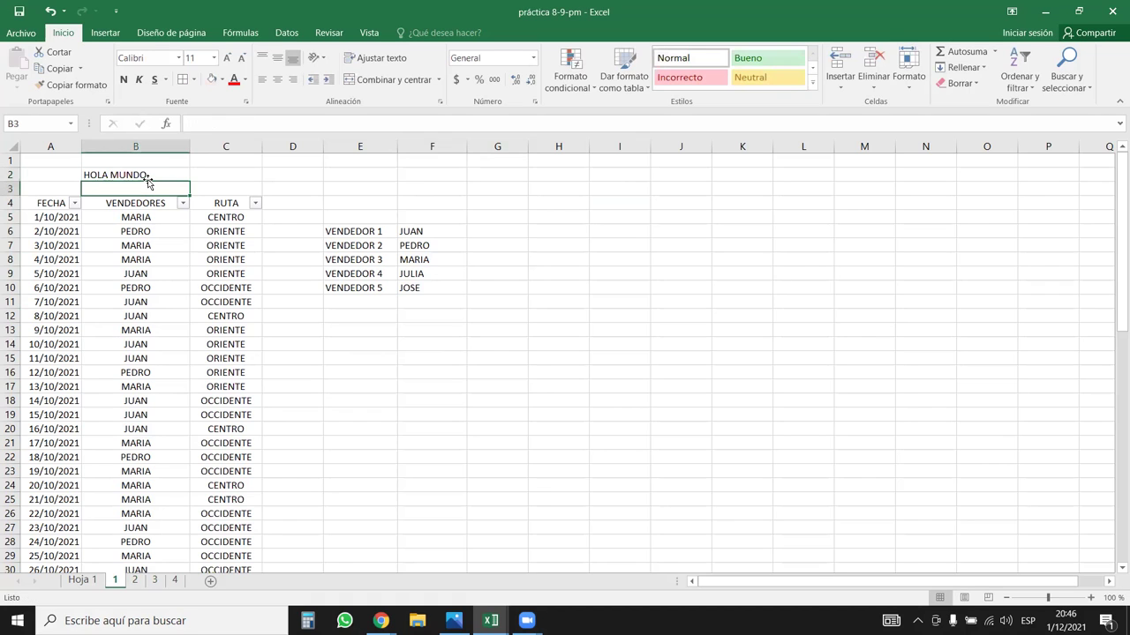
- Check the linked cells E4 on sheet 2 and E12 on sheet 3 for the updated text
{"action": "left_click", "coordinate": [136, 581]}
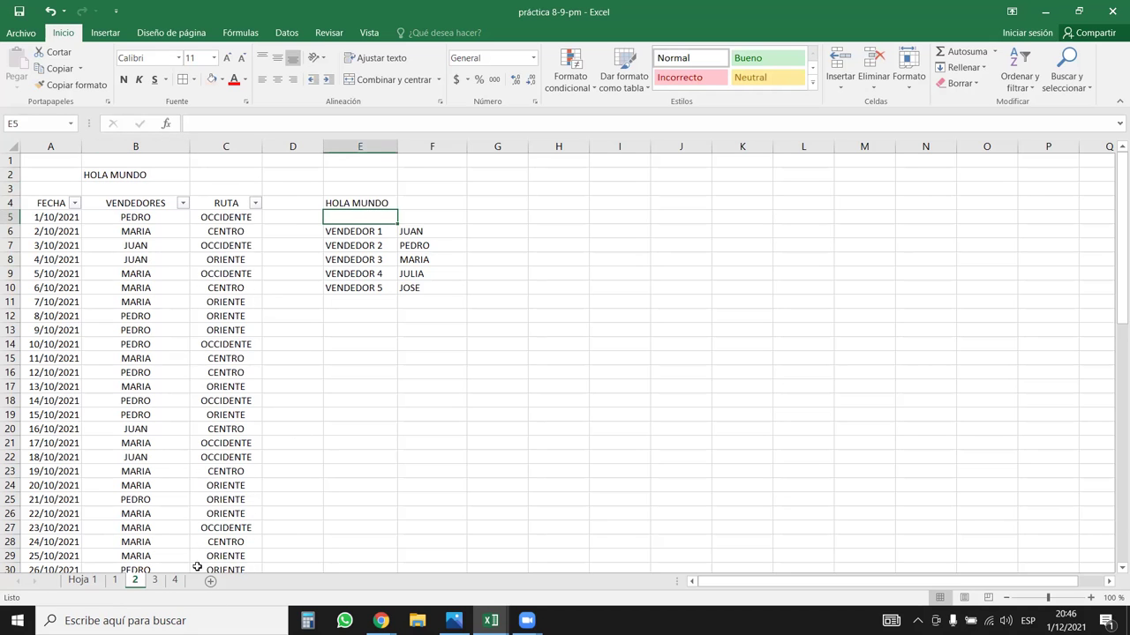
{"action": "left_click", "coordinate": [155, 580]}
{"action": "left_click", "coordinate": [378, 302]}
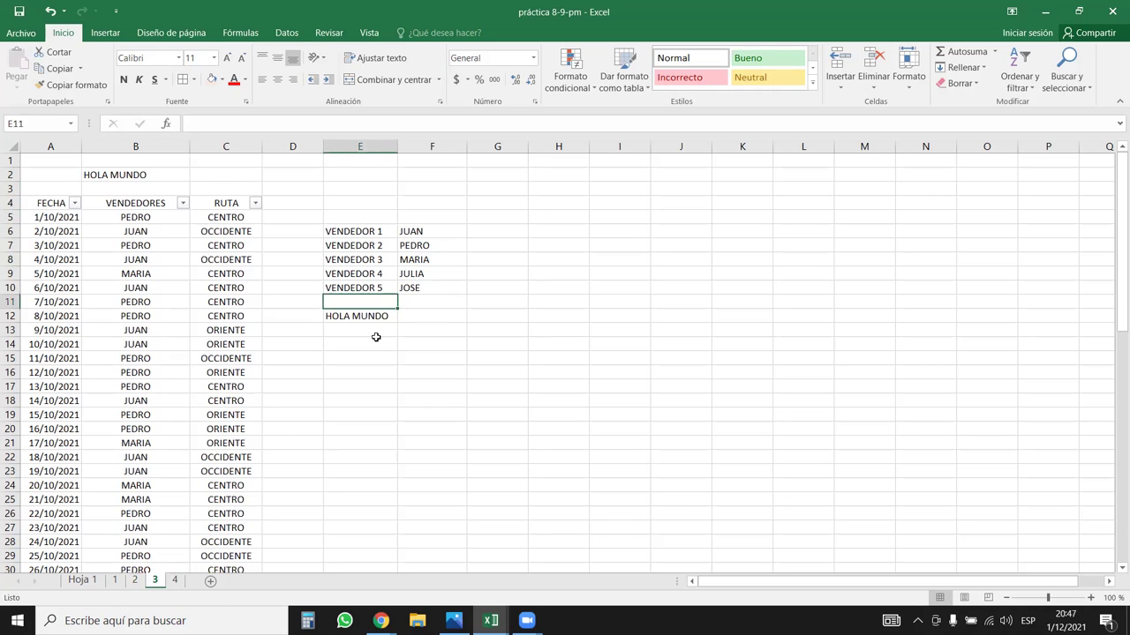
- Check linked cell H8 on sheet 4 and widen column H to fit its text
{"action": "left_click", "coordinate": [175, 579]}
{"action": "left_click", "coordinate": [552, 263]}
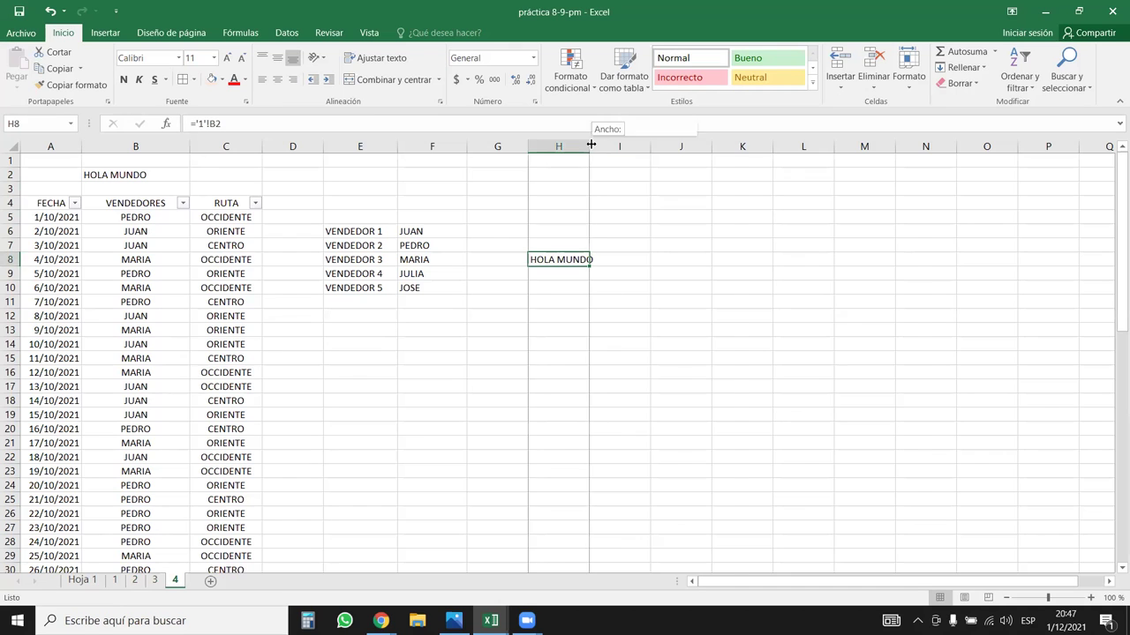
{"action": "left_click_drag", "start_coordinate": [589, 146], "coordinate": [612, 147]}
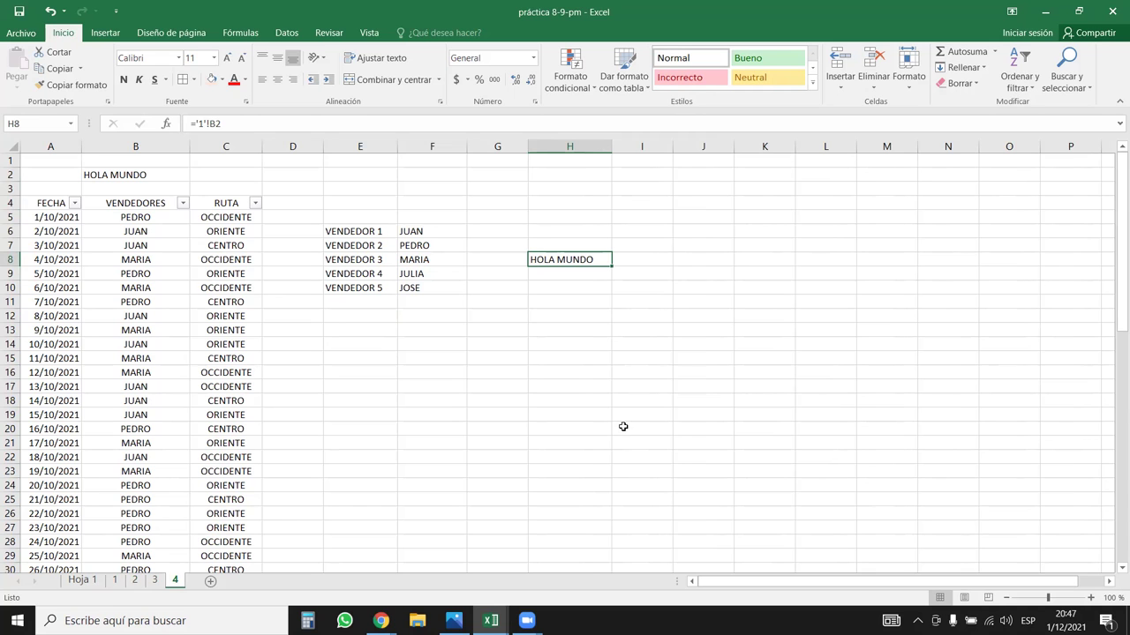
- Select all cells of sheet 1 and group sheets 1, 2, 3 and 4
{"action": "left_click", "coordinate": [115, 580]}
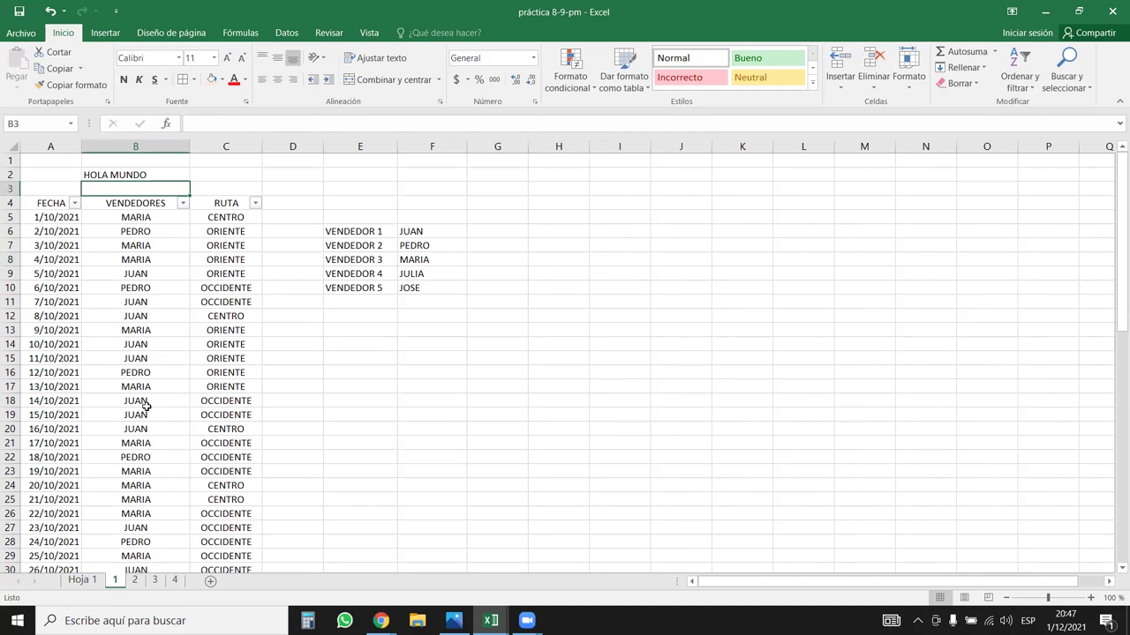
{"action": "left_click", "coordinate": [12, 146]}
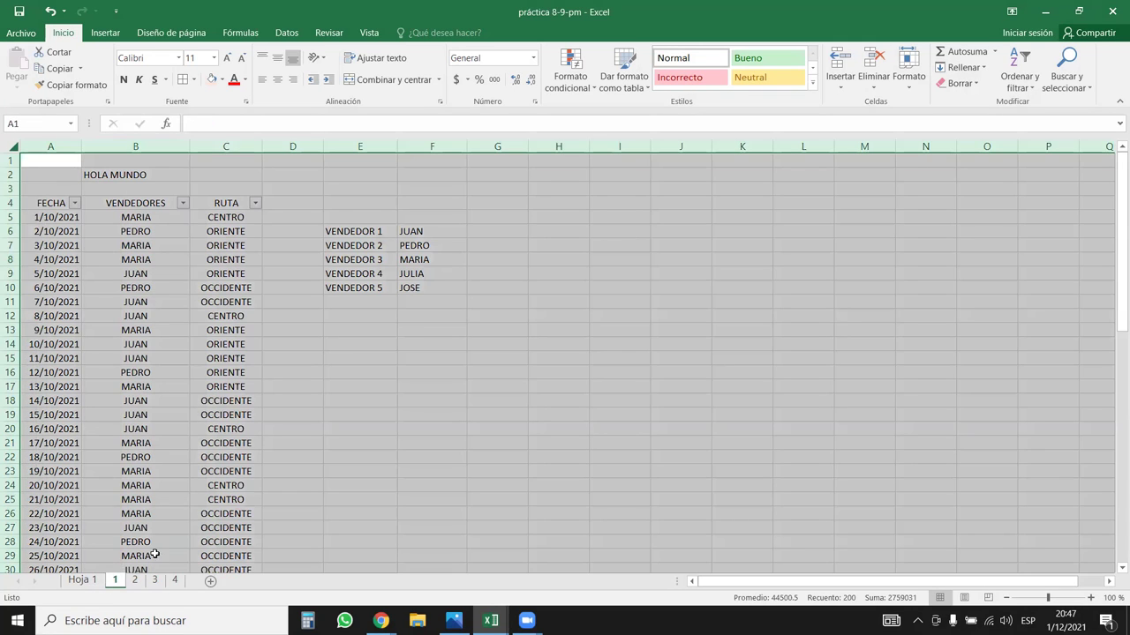
{"action": "left_click", "coordinate": [134, 580], "text": "ctrl"}
{"action": "left_click", "coordinate": [155, 580], "text": "ctrl"}
{"action": "left_click", "coordinate": [174, 579], "text": "ctrl"}
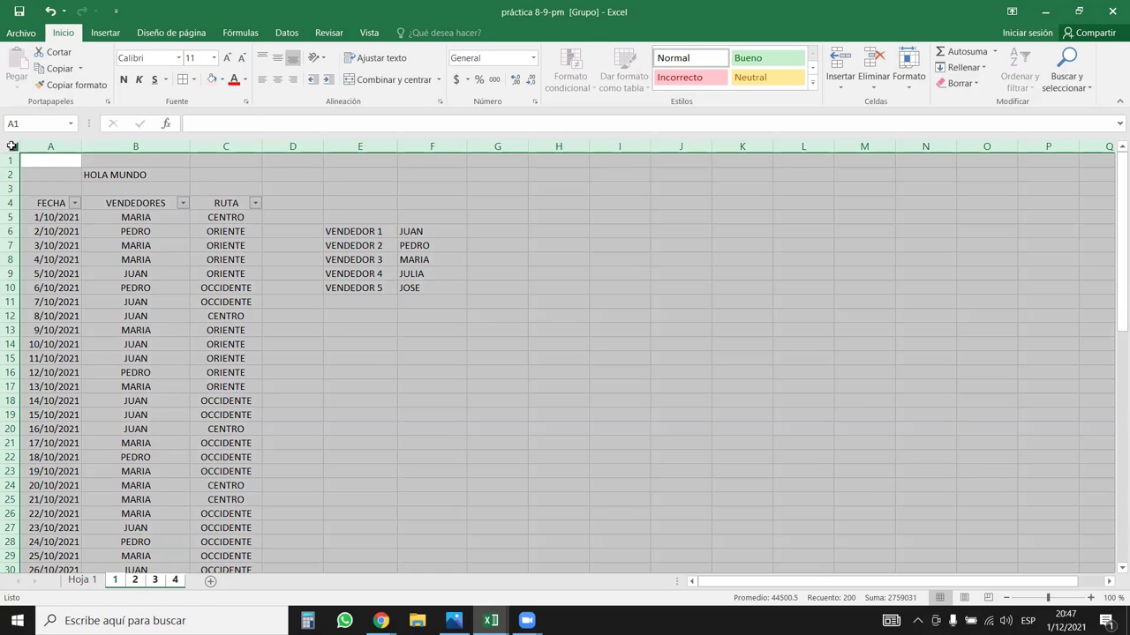
- Replace all occurrences of "hola mundo" with "01/12/2021" across the grouped sheets
{"action": "left_click", "coordinate": [1079, 78]}
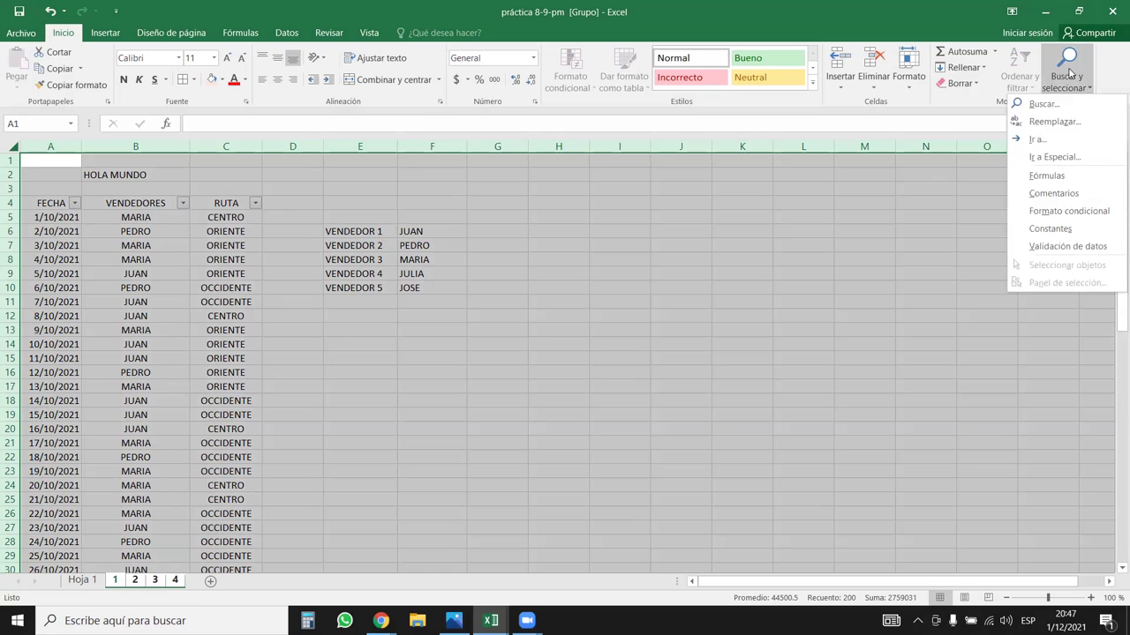
{"action": "left_click", "coordinate": [1050, 121]}
{"action": "left_click", "coordinate": [504, 357]}
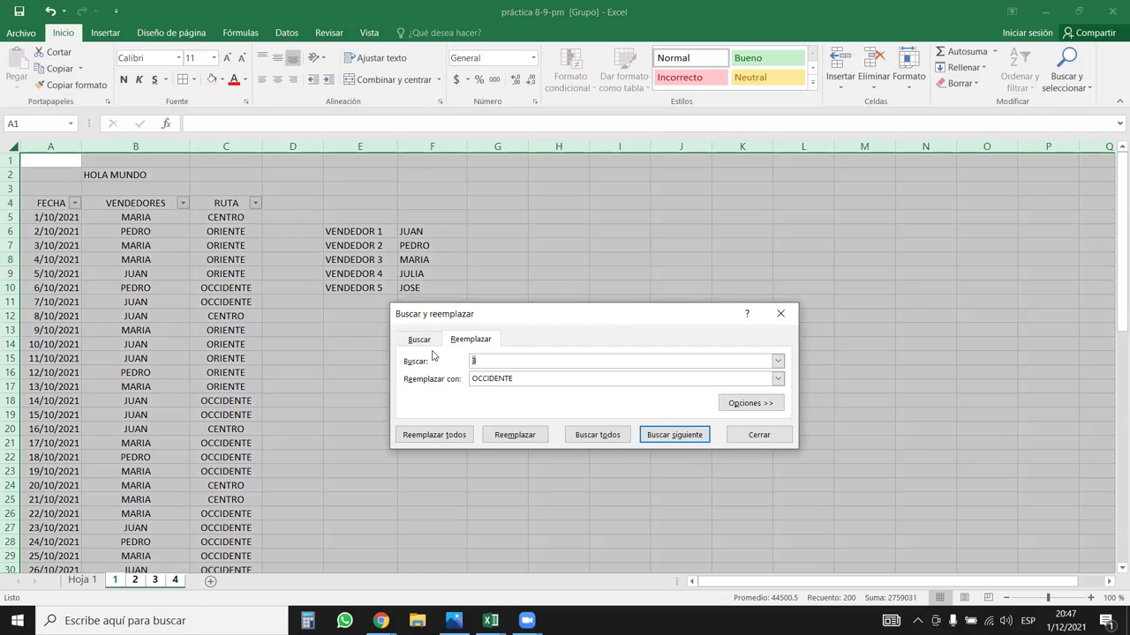
{"action": "left_click", "coordinate": [512, 378]}
{"action": "left_click", "coordinate": [480, 358]}
{"action": "key", "text": "Tab"}
{"action": "type", "text": "mun"}
{"action": "key", "text": "shift+Tab"}
{"action": "key", "text": "End"}
{"action": "type", "text": "mundo"}
{"action": "left_click", "coordinate": [495, 382]}
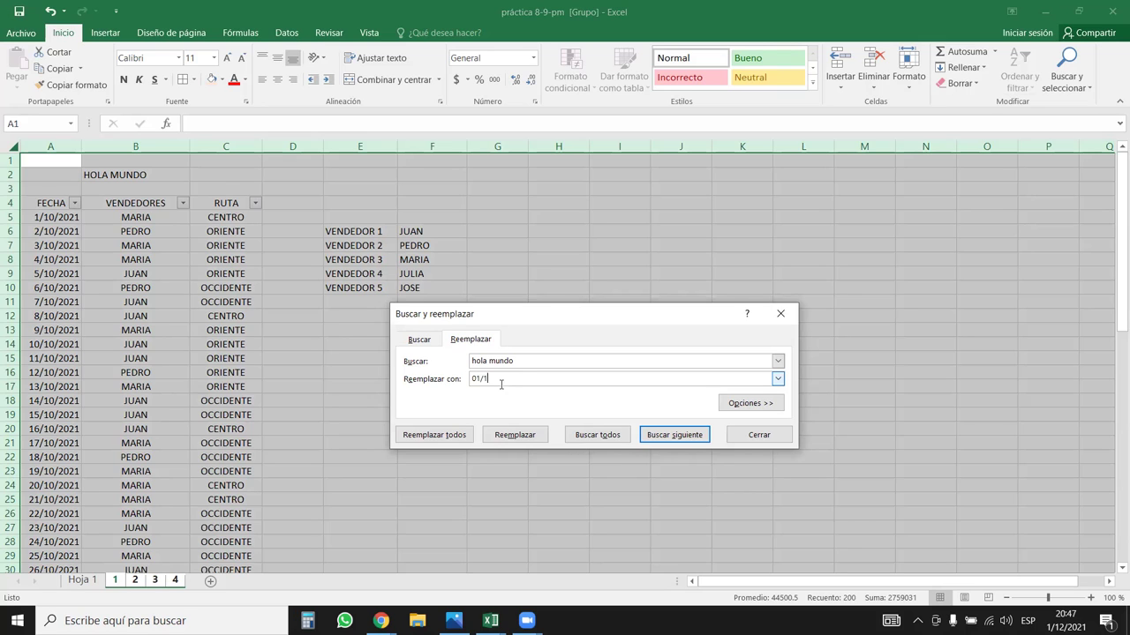
{"action": "type", "text": "01/12/2021"}
{"action": "left_click", "coordinate": [437, 434]}
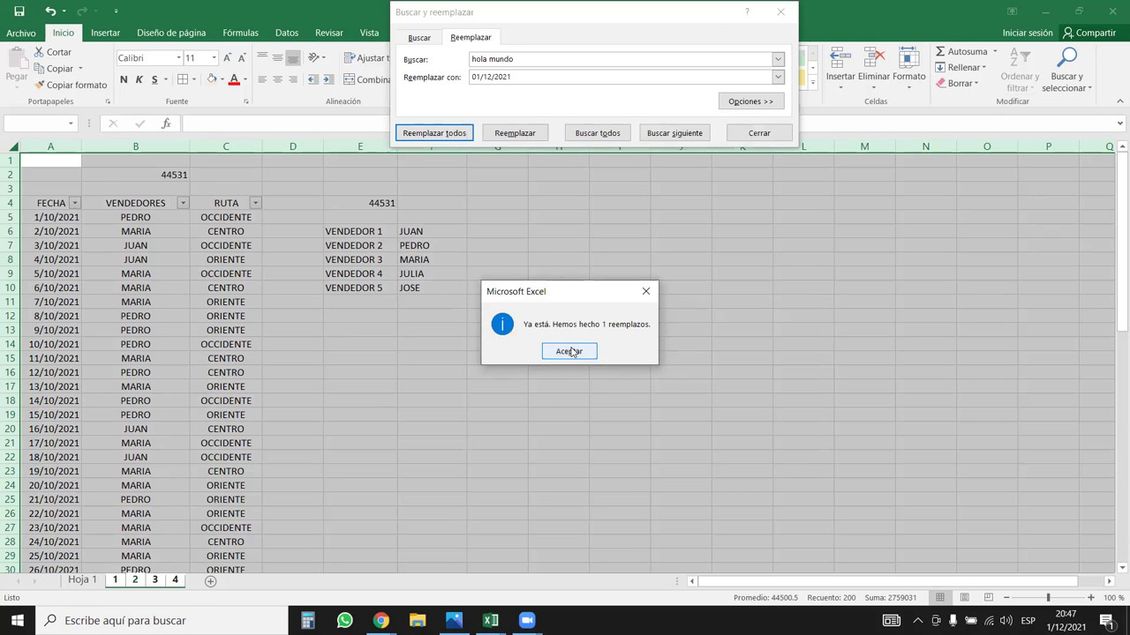
{"action": "left_click", "coordinate": [569, 351]}
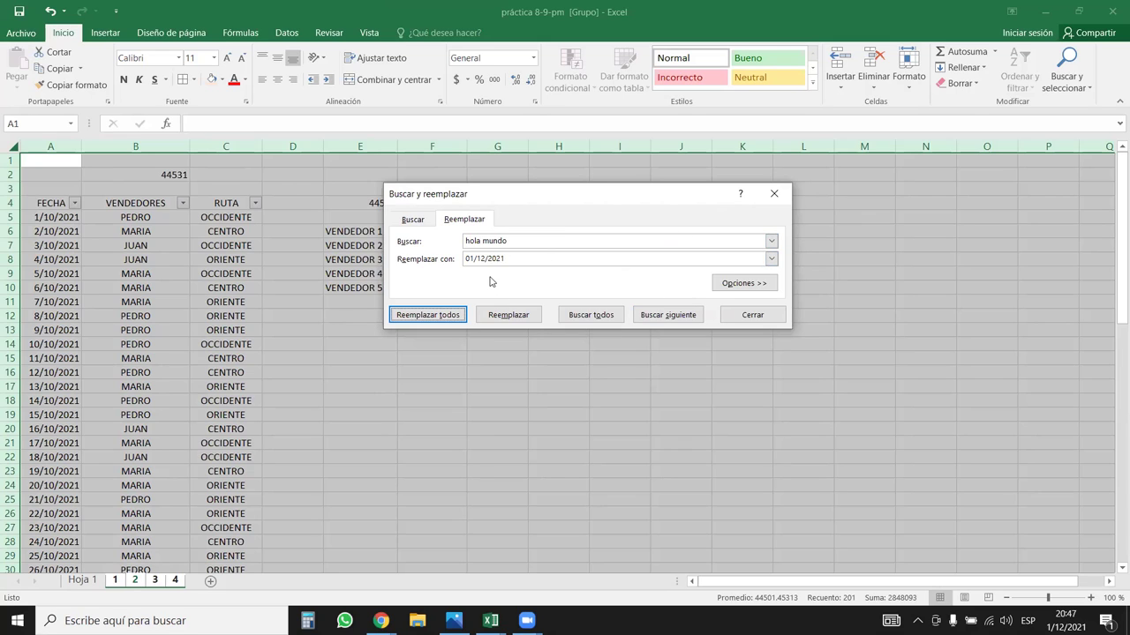
{"action": "left_click", "coordinate": [774, 194]}
- Compare cell B2 on sheet 1 with the linked cells B2 and E4 on sheet 2
{"action": "left_click", "coordinate": [82, 580]}
{"action": "left_click", "coordinate": [114, 580]}
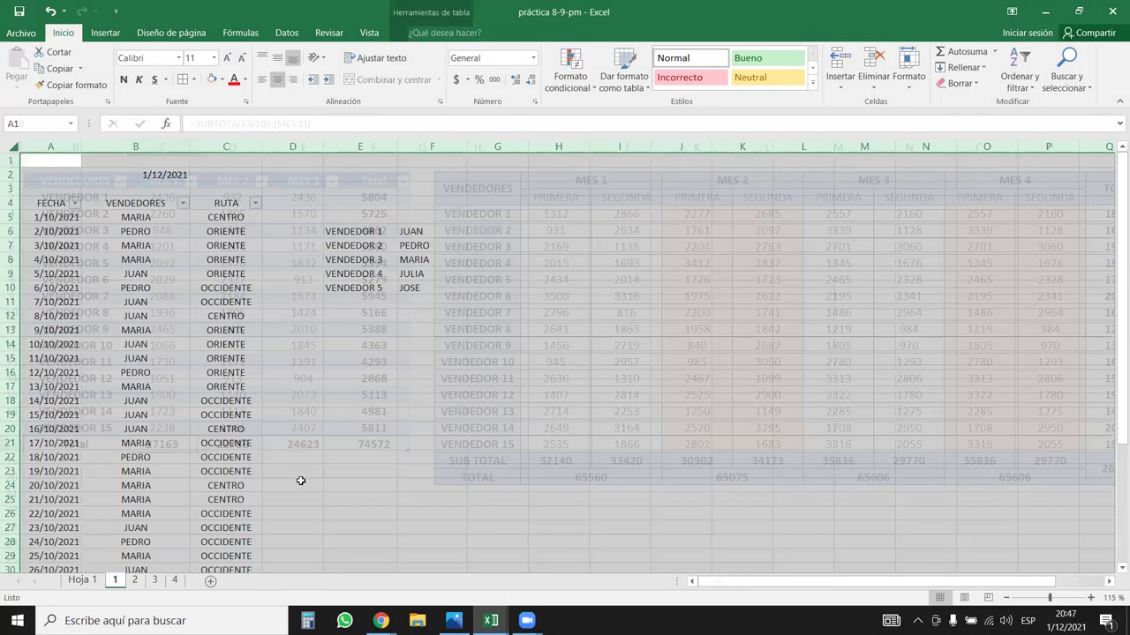
{"action": "left_click", "coordinate": [135, 580]}
{"action": "left_click", "coordinate": [174, 176]}
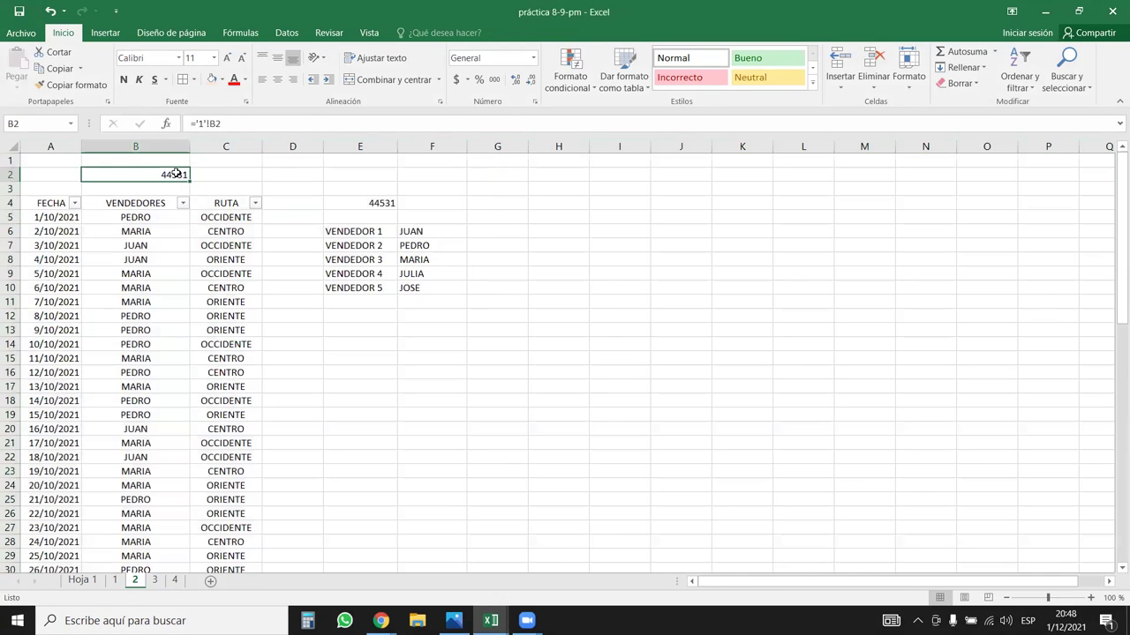
{"action": "left_click", "coordinate": [375, 202]}
{"action": "left_click", "coordinate": [115, 580]}
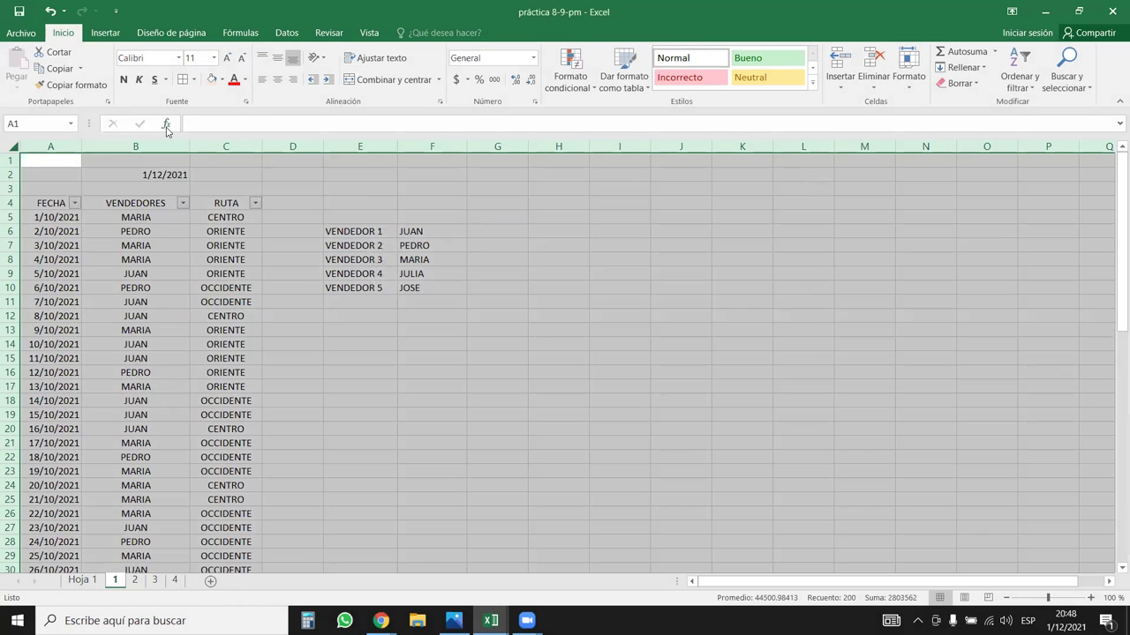
{"action": "left_click", "coordinate": [176, 175]}
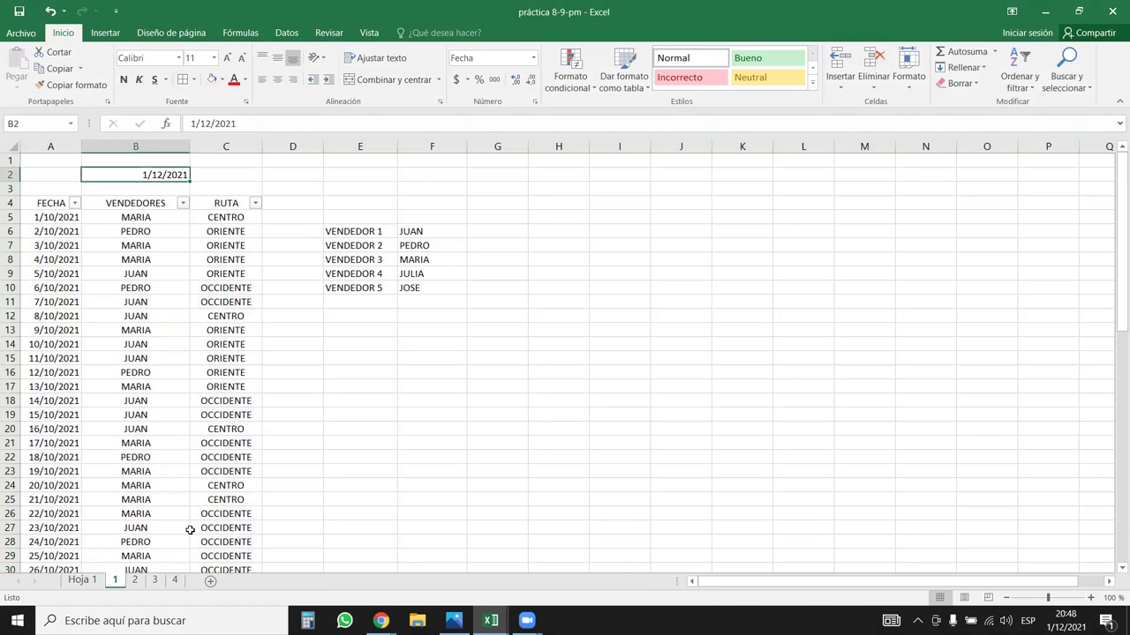
- Try to change the number format of cells B2 and E4 on grouped sheets 2 to 4
{"action": "left_click", "coordinate": [134, 580]}
{"action": "left_click", "coordinate": [175, 582], "text": "shift"}
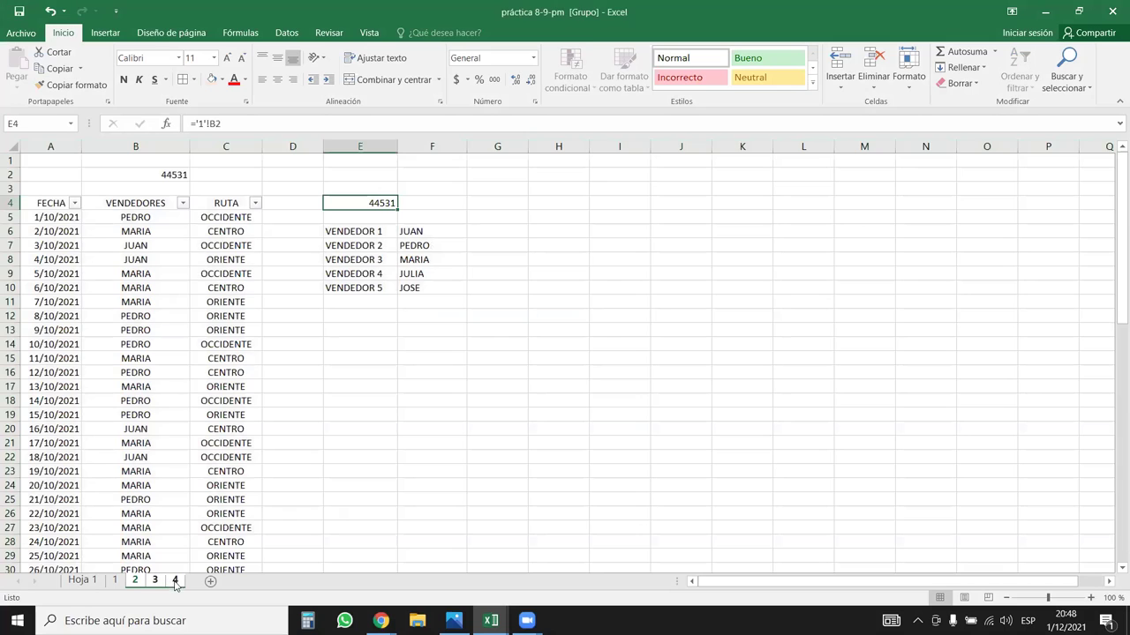
{"action": "left_click", "coordinate": [181, 174], "text": "ctrl"}
{"action": "left_click", "coordinate": [533, 58]}
{"action": "left_click", "coordinate": [715, 232]}
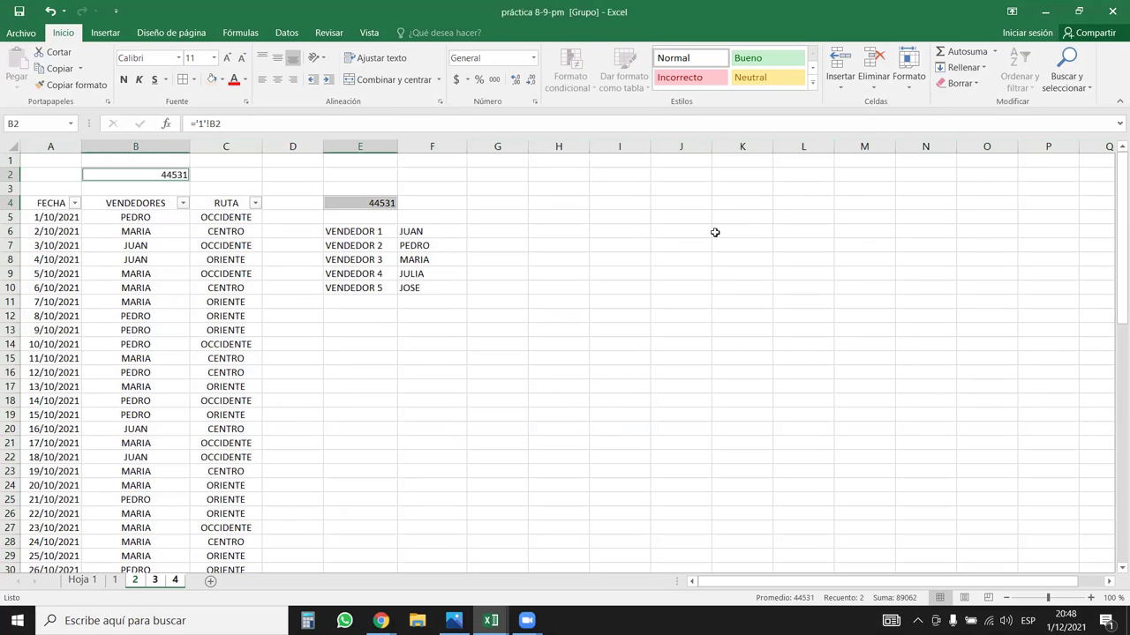
- Ungroup the sheets and format the linked cell E12 on sheet 3 as a date
{"action": "left_click", "coordinate": [115, 580]}
{"action": "left_click", "coordinate": [134, 580]}
{"action": "left_click", "coordinate": [154, 581]}
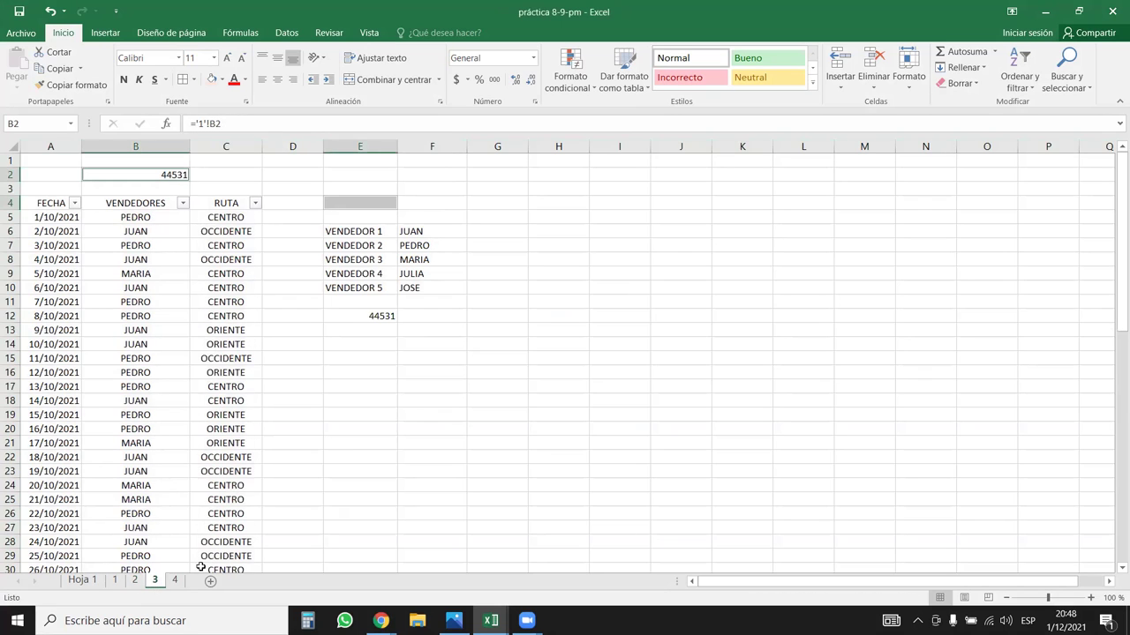
{"action": "left_click", "coordinate": [379, 316]}
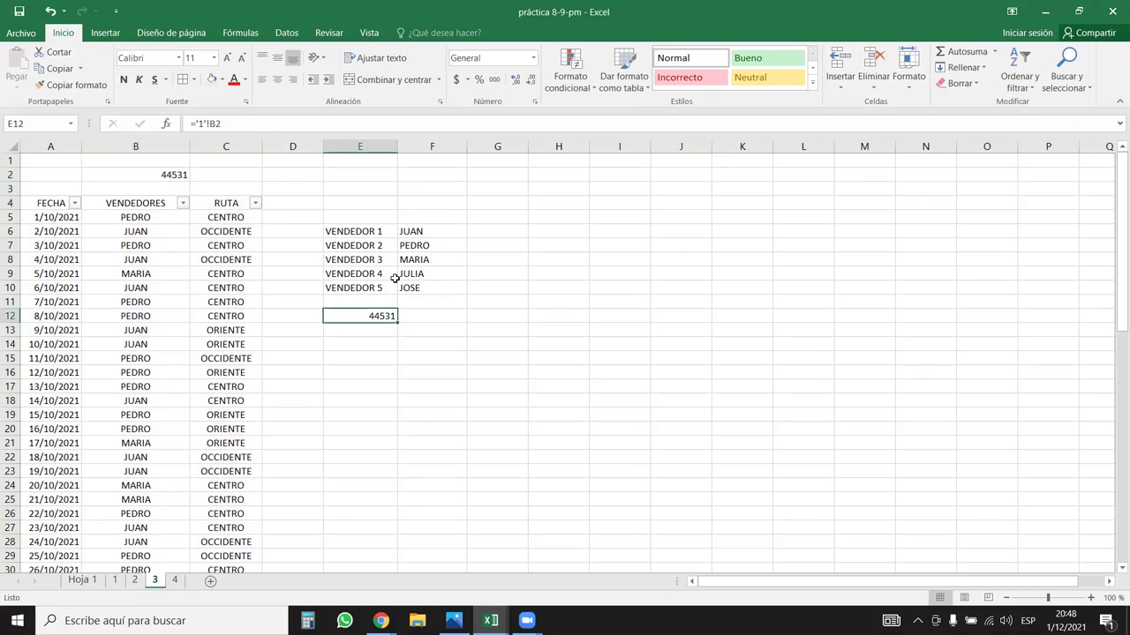
{"action": "left_click", "coordinate": [533, 58]}
{"action": "left_click", "coordinate": [542, 206]}
{"action": "left_click", "coordinate": [375, 439]}
{"action": "left_click", "coordinate": [152, 173]}
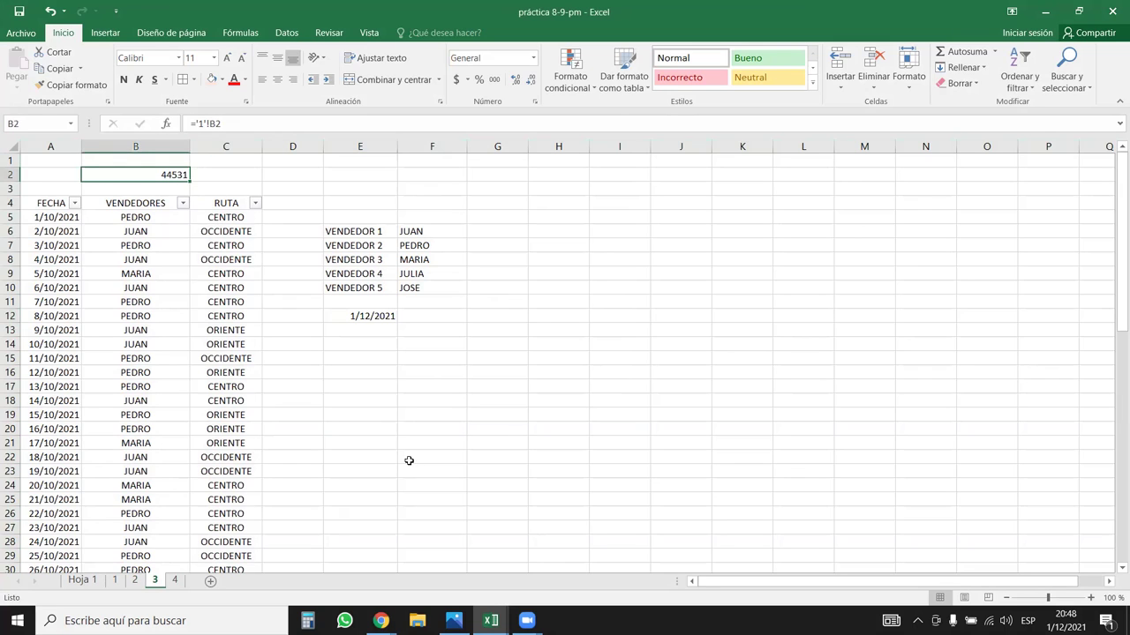
- Enter the date 1/12/2021 in cell H1 of sheet 1
{"action": "left_click", "coordinate": [115, 580]}
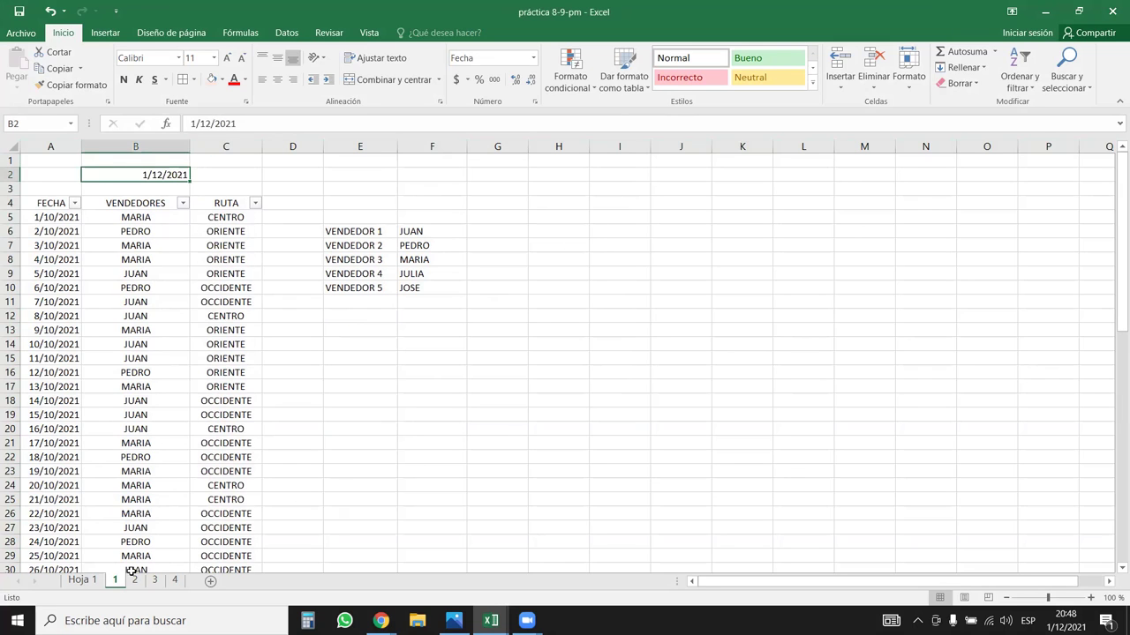
{"action": "left_click", "coordinate": [561, 159]}
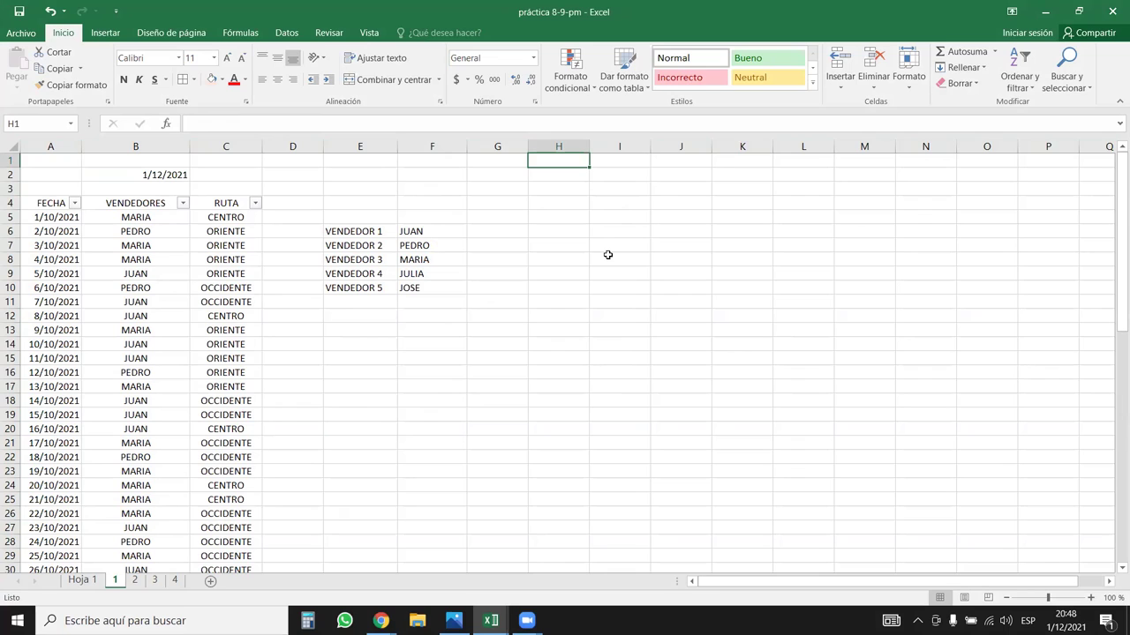
{"action": "type", "text": "1/12/"}
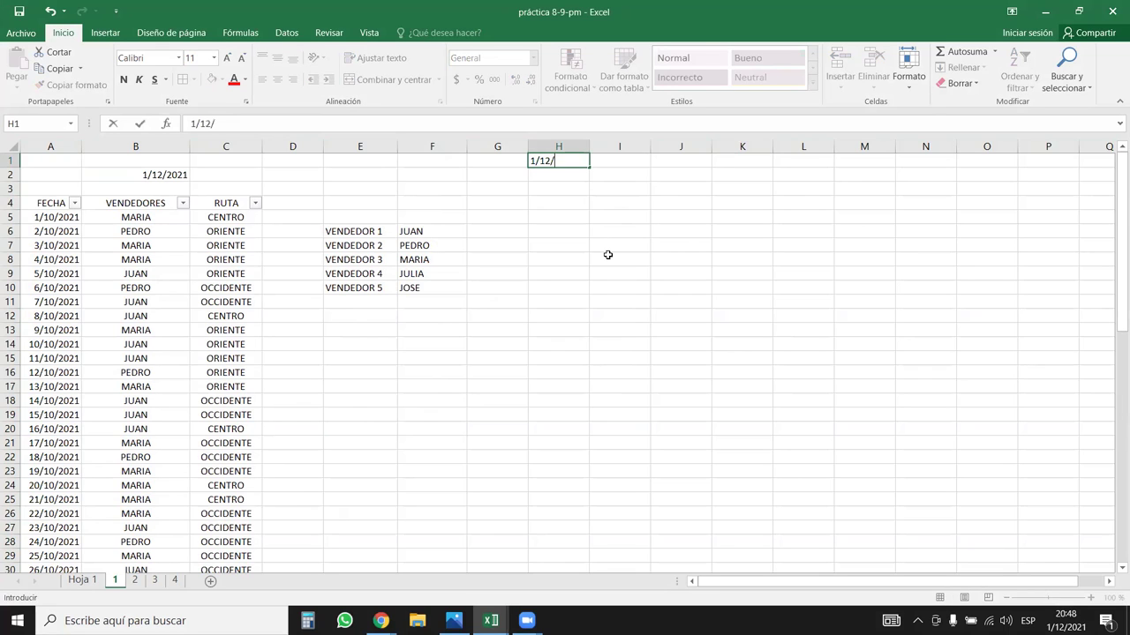
{"action": "type", "text": "2021"}
{"action": "key", "text": "Return"}
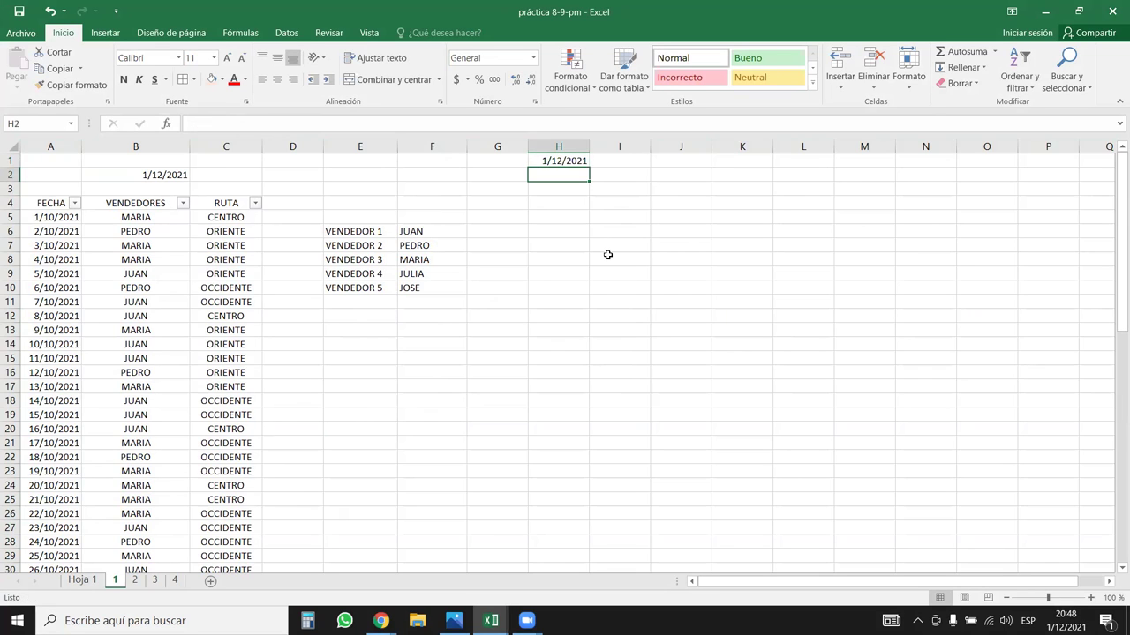
- Enter the date 1/12/2021 in cell K1 of sheet 2
{"action": "left_click", "coordinate": [135, 580]}
{"action": "left_click", "coordinate": [512, 160]}
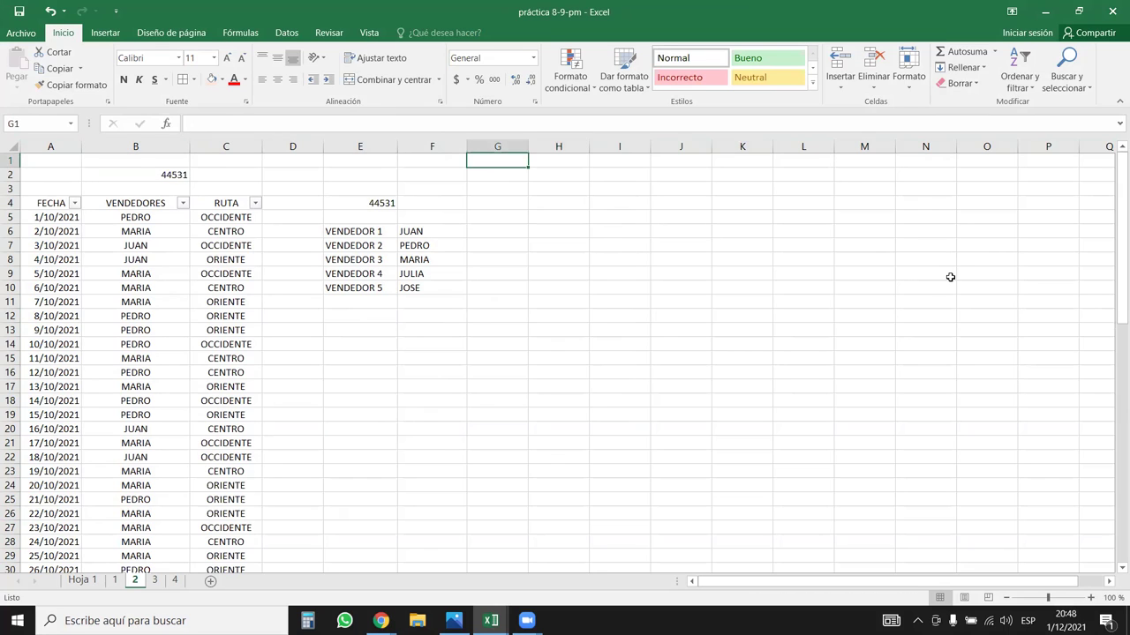
{"action": "type", "text": "1"}
{"action": "key", "text": "Escape"}
{"action": "left_click", "coordinate": [741, 159]}
{"action": "type", "text": "1/12/2021"}
{"action": "key", "text": "Return"}
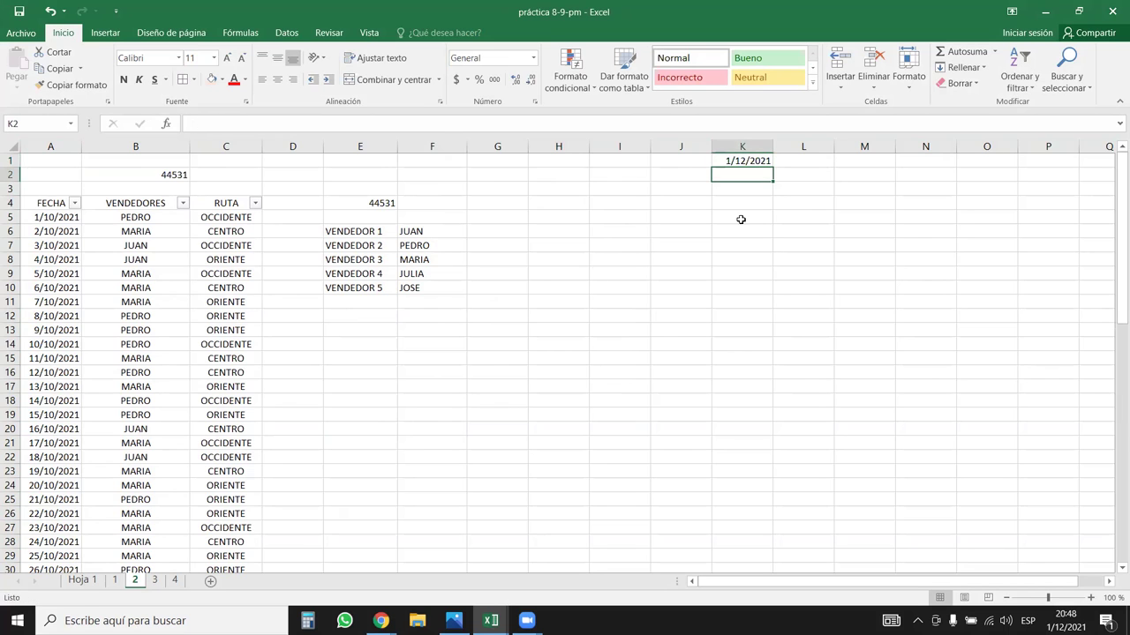
- Enter the date 1/12/2021 in cell M1 of sheet 3
{"action": "left_click", "coordinate": [156, 580]}
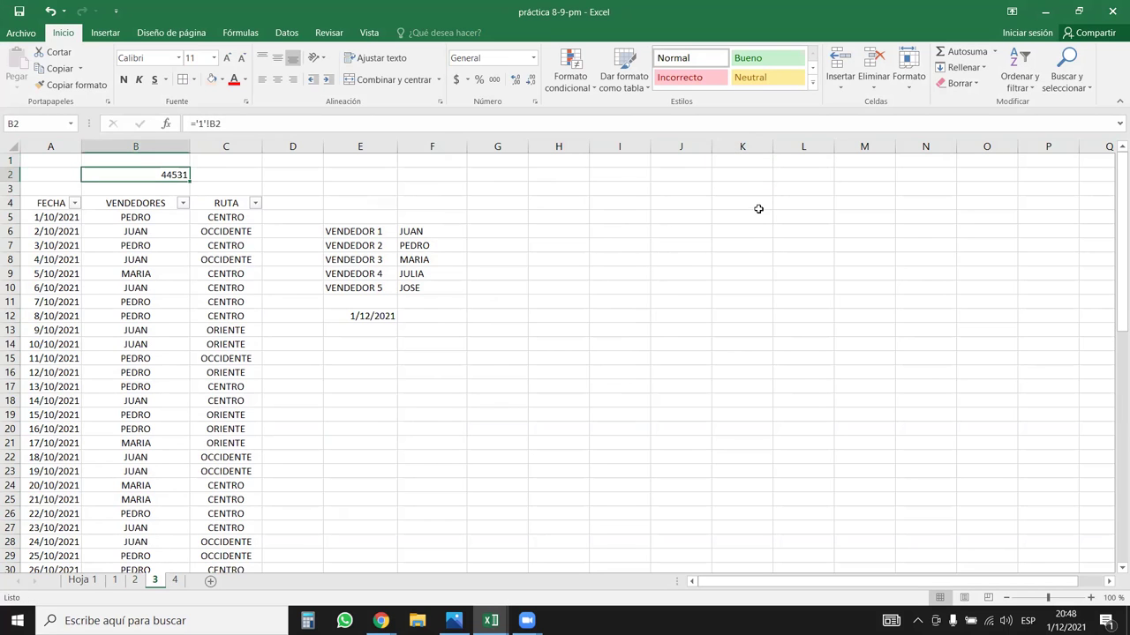
{"action": "left_click", "coordinate": [877, 163]}
{"action": "type", "text": "1/12/2021"}
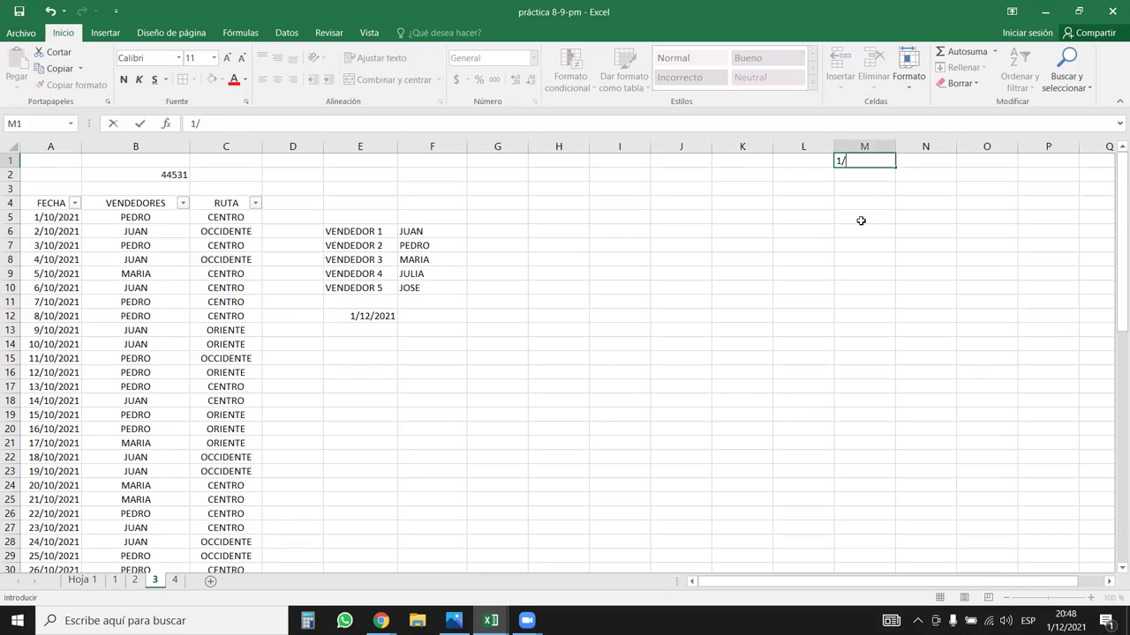
{"action": "key", "text": "Return"}
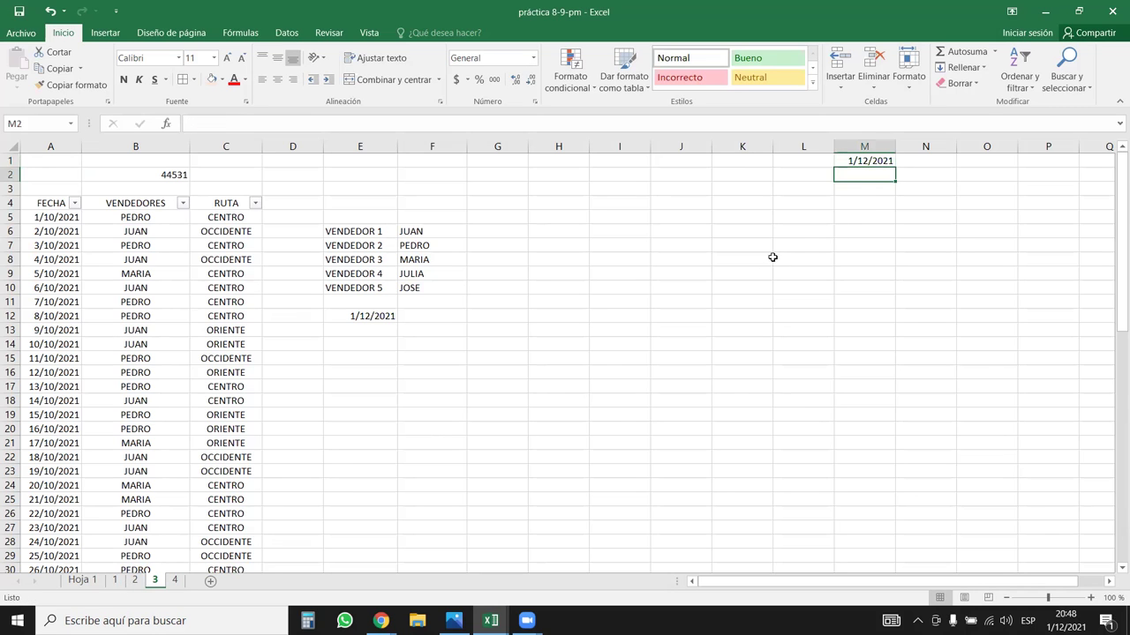
{"action": "left_click", "coordinate": [867, 162]}
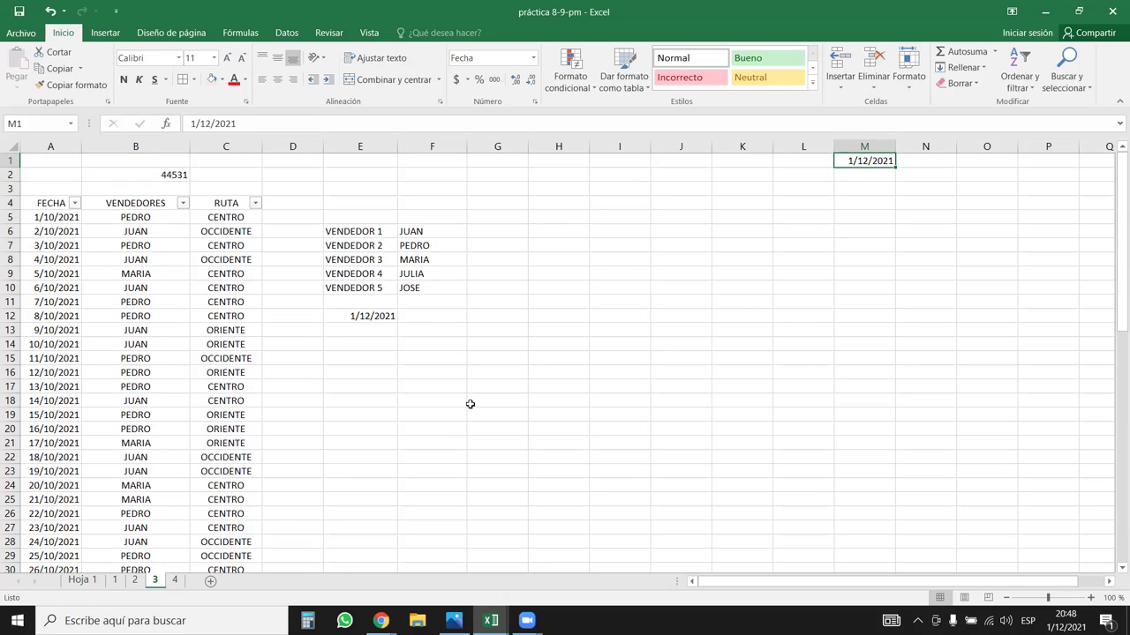
- Review where the date sits in row 1 of sheets 1, 2 and 3
{"action": "left_click", "coordinate": [115, 582]}
{"action": "left_click", "coordinate": [140, 584]}
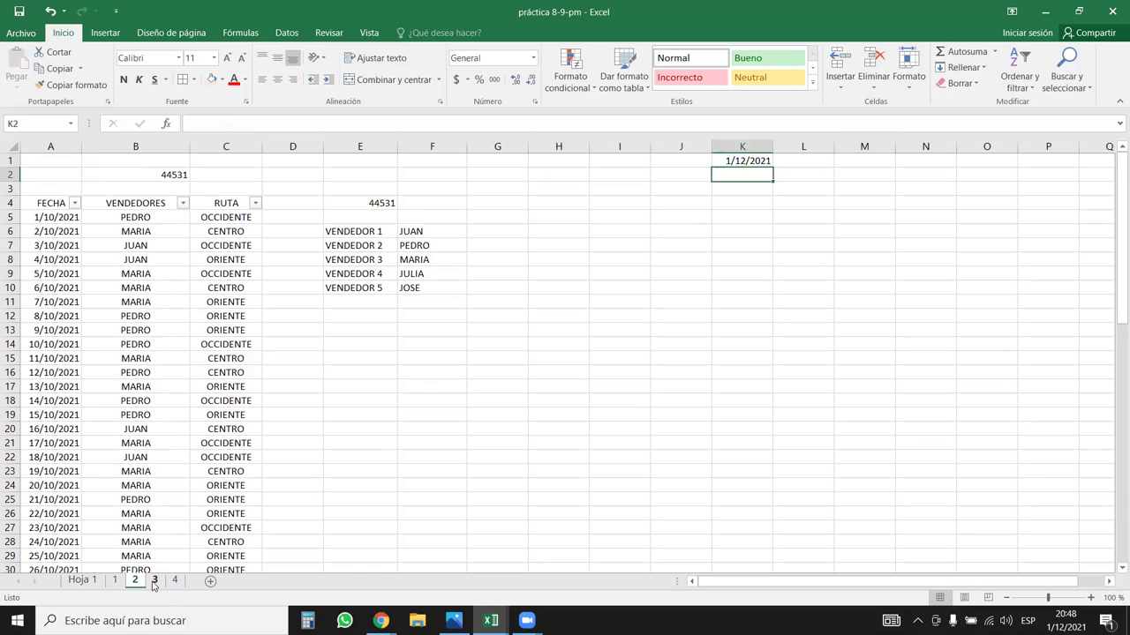
{"action": "left_click", "coordinate": [154, 582]}
{"action": "left_click", "coordinate": [116, 581]}
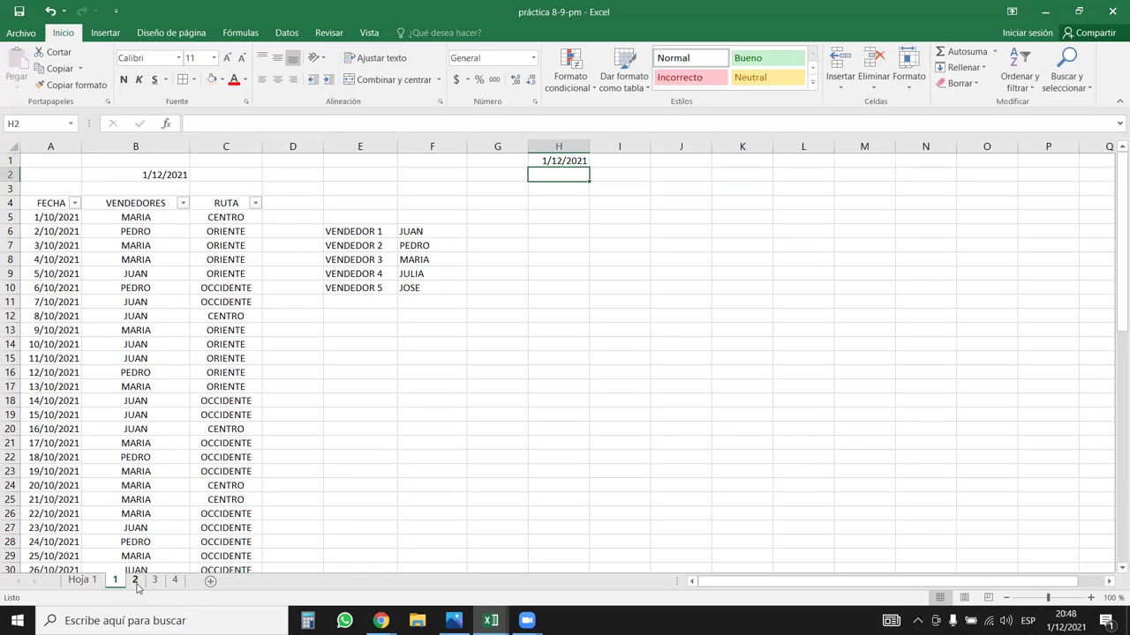
{"action": "left_click", "coordinate": [136, 581]}
{"action": "left_click", "coordinate": [153, 582]}
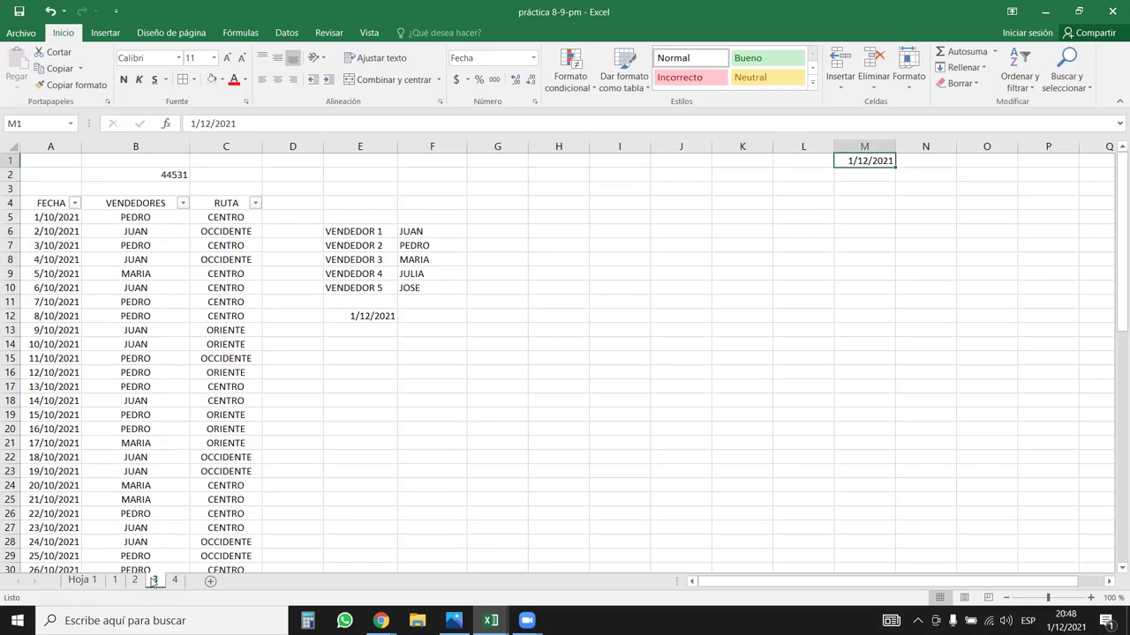
- Select the whole of row 1 and group sheets 1, 2 and 3
{"action": "left_click", "coordinate": [10, 160]}
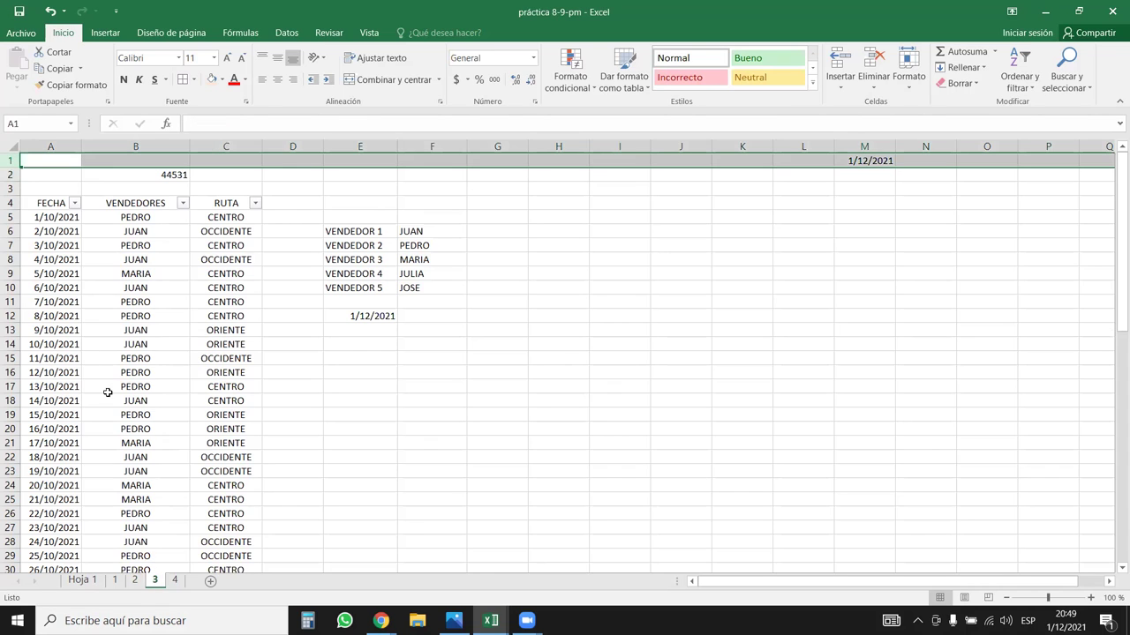
{"action": "left_click", "coordinate": [114, 581], "text": "shift"}
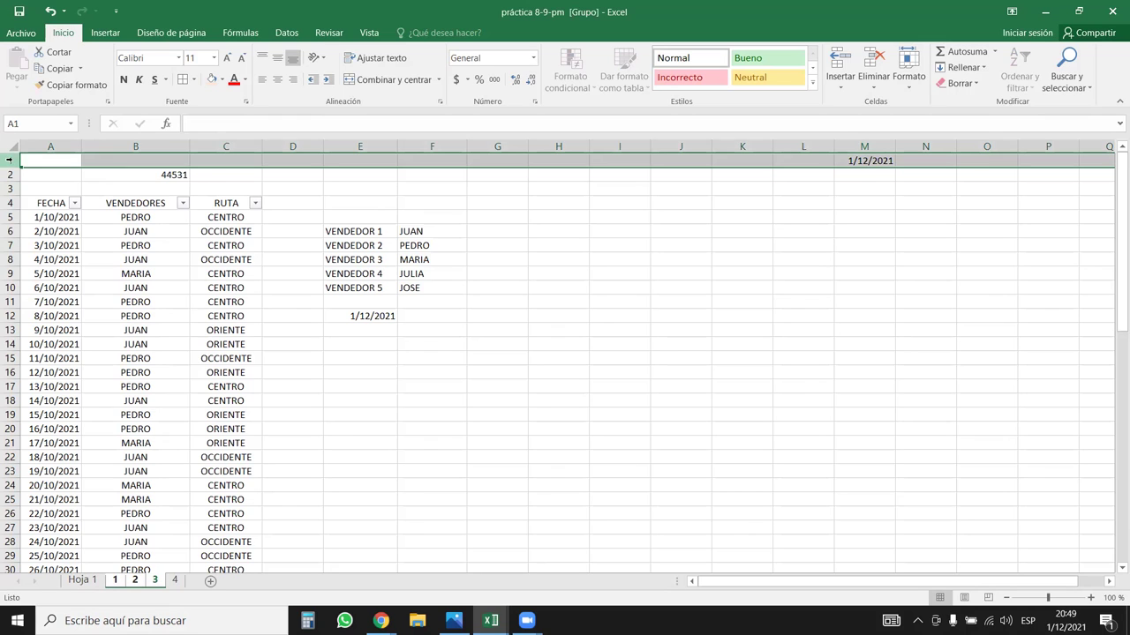
{"action": "left_click", "coordinate": [1078, 81]}
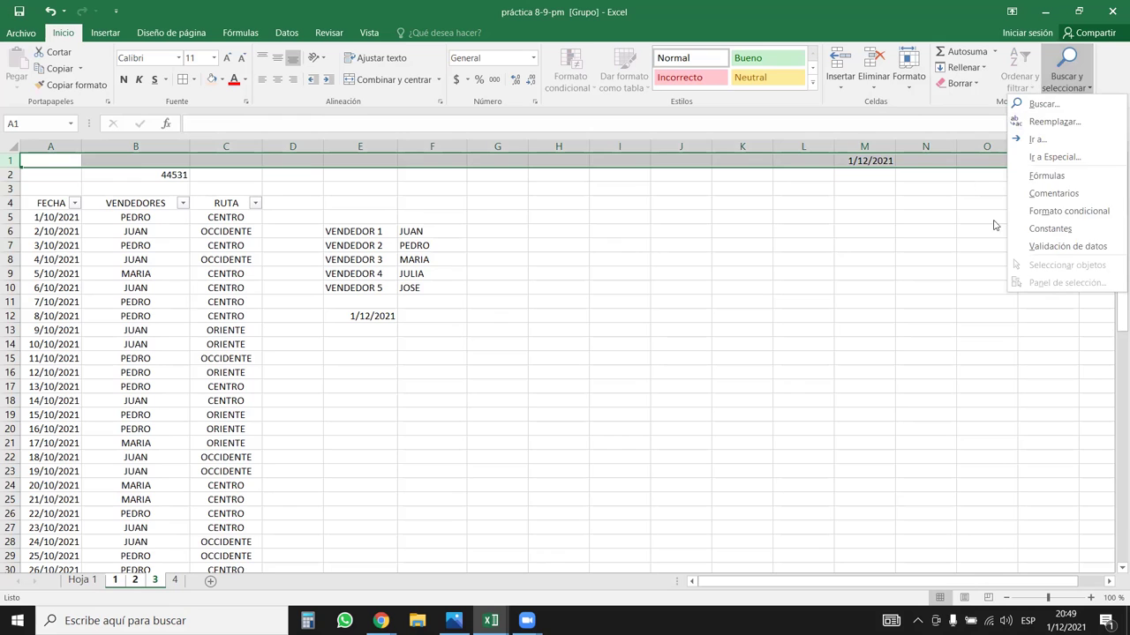
{"action": "left_click", "coordinate": [1054, 120]}
{"action": "key", "text": "shift+Tab"}
{"action": "type", "text": "01/12/2021"}
{"action": "key", "text": "Escape"}
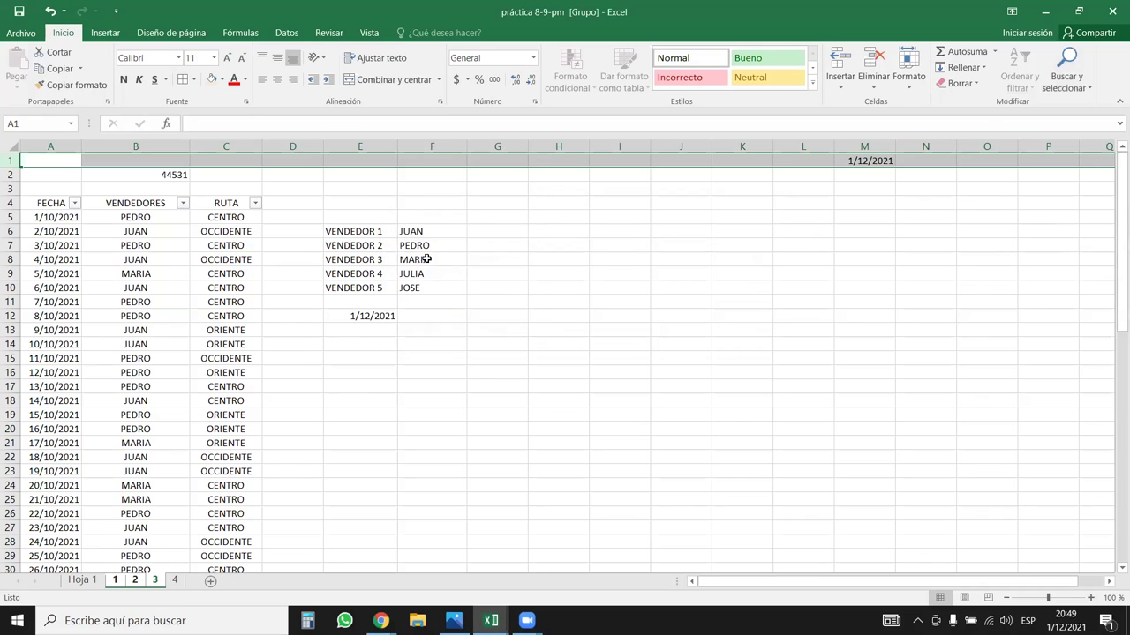
- Try to replace all occurrences of 01/12/2021 with 01/01/2022 in row 1 of the grouped sheets
{"action": "key", "text": "ctrl+l"}
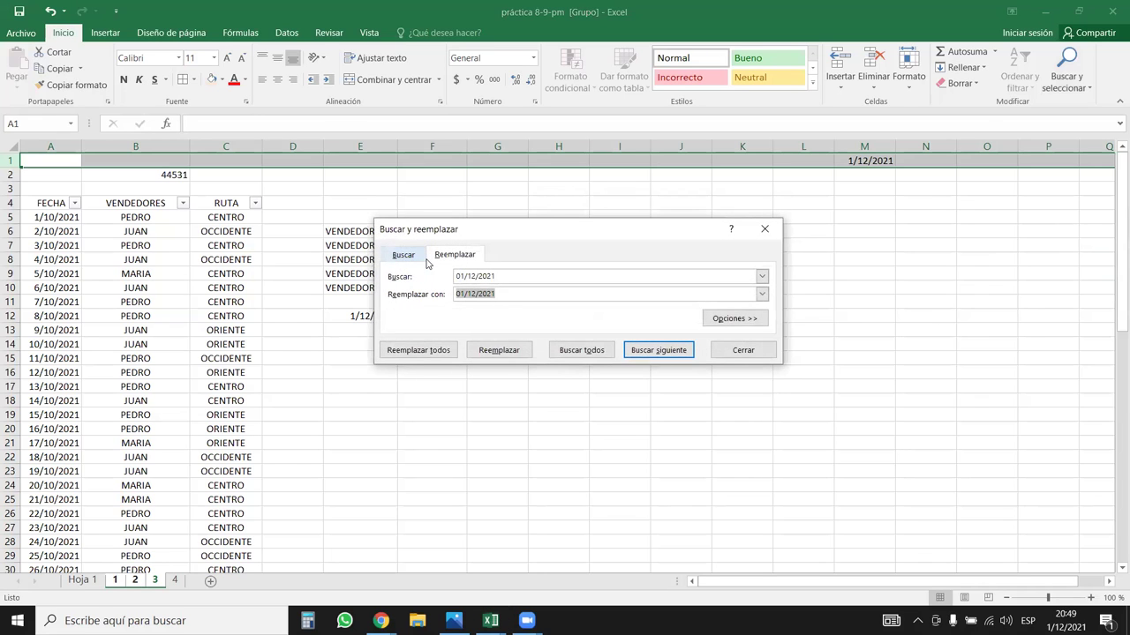
{"action": "key", "text": "BackSpace"}
{"action": "type", "text": "01/"}
{"action": "type", "text": "01/20"}
{"action": "left_click", "coordinate": [437, 350]}
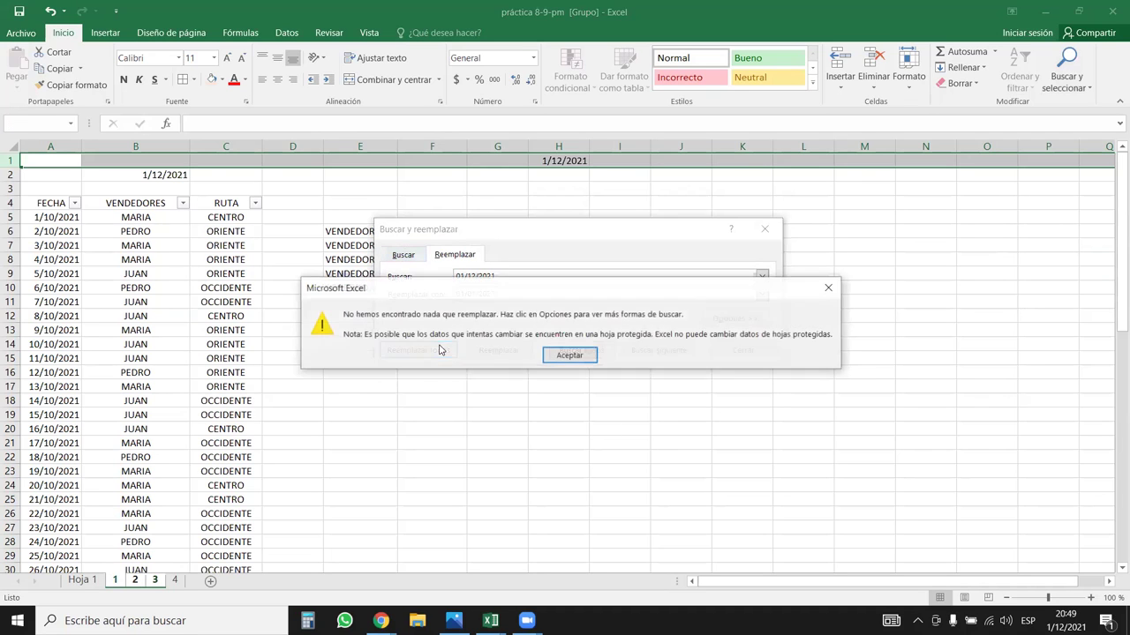
{"action": "left_click", "coordinate": [552, 351]}
{"action": "left_click", "coordinate": [506, 277]}
{"action": "left_click", "coordinate": [426, 351]}
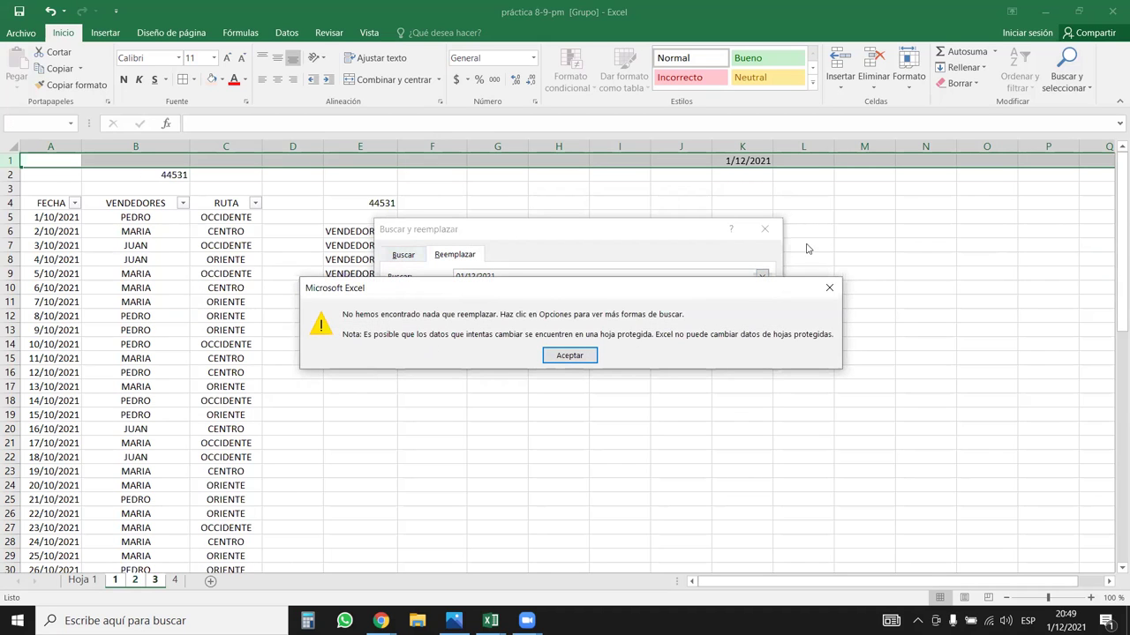
{"action": "left_click", "coordinate": [828, 290]}
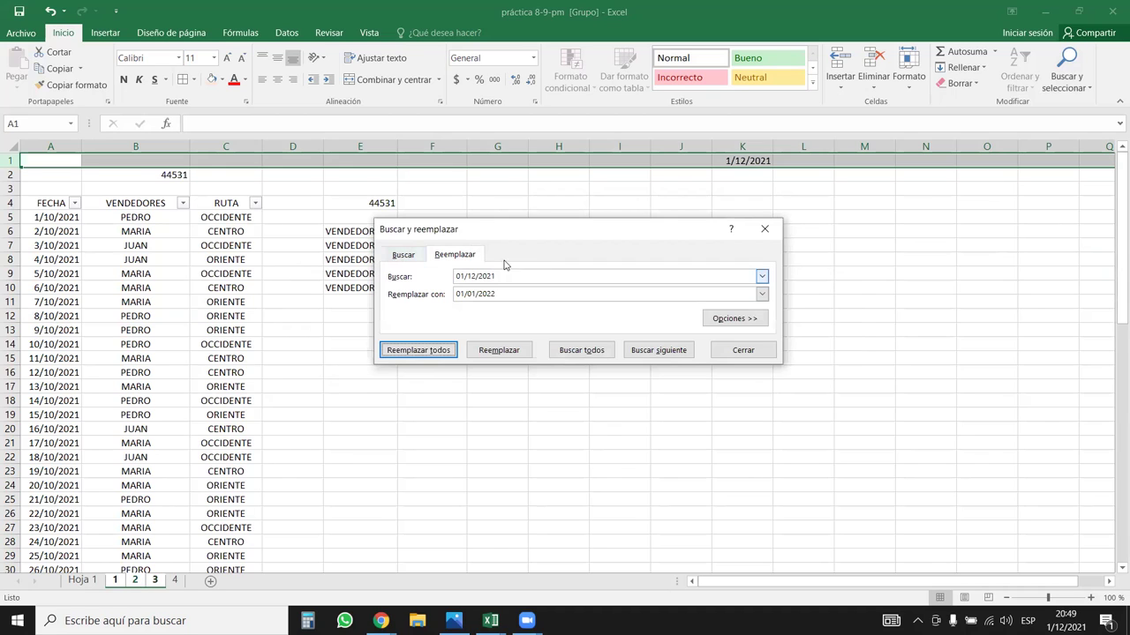
- Replace all occurrences of 1/12/2021 with 1/01/2022 in the selected row of the grouped sheets and close the dialog
{"action": "left_click", "coordinate": [457, 276]}
{"action": "key", "text": "Delete"}
{"action": "left_click", "coordinate": [461, 294]}
{"action": "key", "text": "BackSpace"}
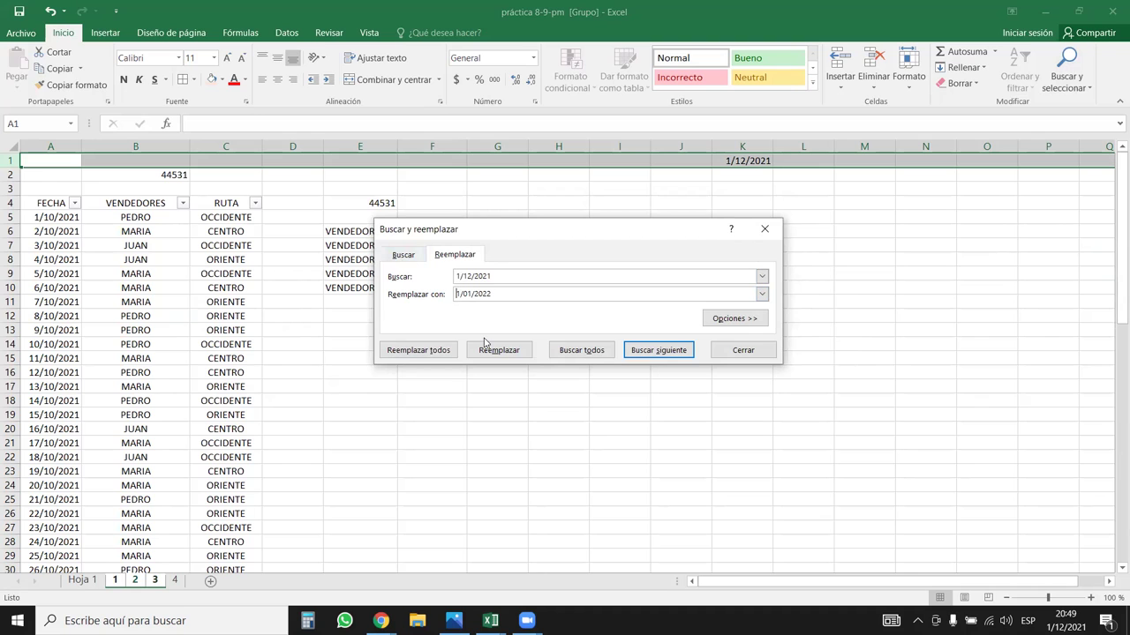
{"action": "left_click", "coordinate": [424, 344]}
{"action": "left_click", "coordinate": [580, 351]}
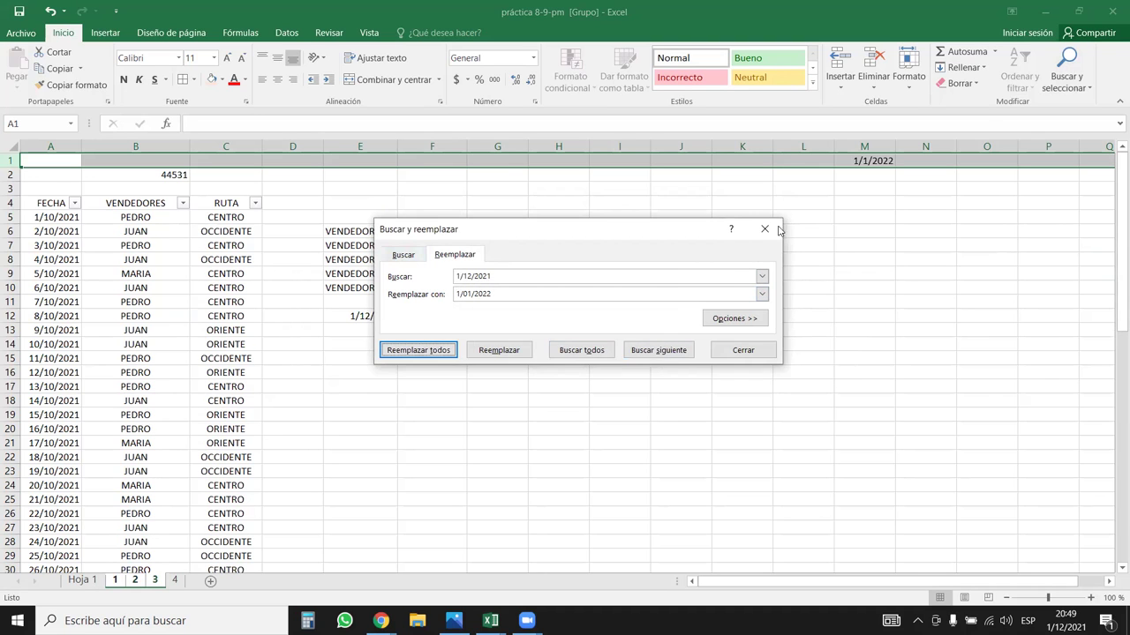
{"action": "left_click", "coordinate": [764, 229]}
- Ungroup the sheets and check the date in row 1 of sheets 1, 2 and 3
{"action": "left_click", "coordinate": [175, 580]}
{"action": "left_click", "coordinate": [130, 581]}
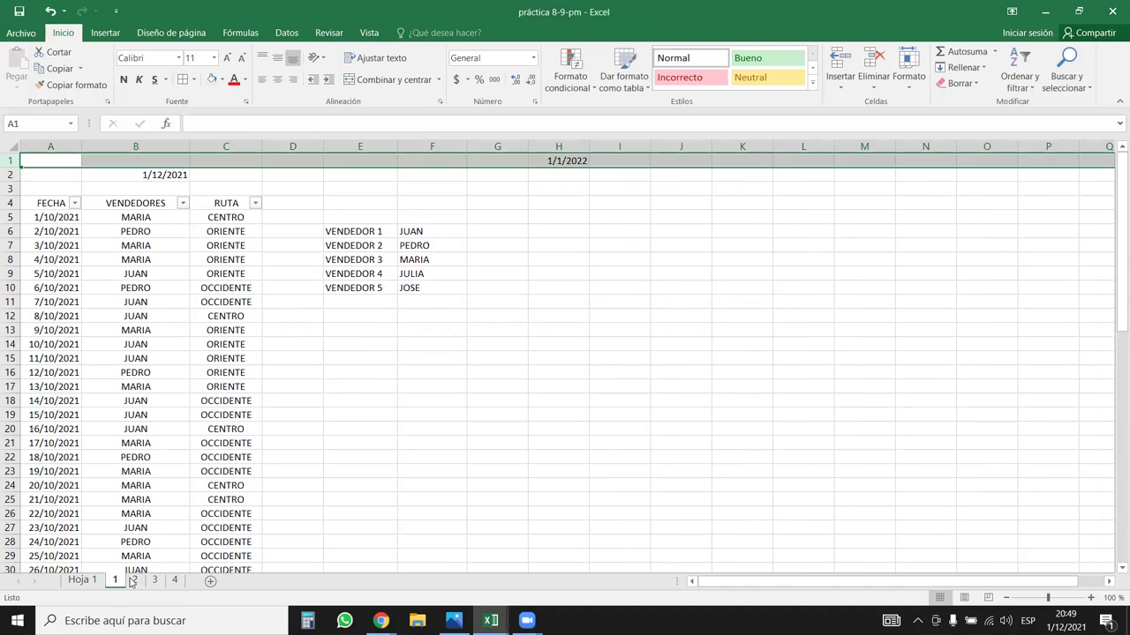
{"action": "left_click", "coordinate": [137, 581]}
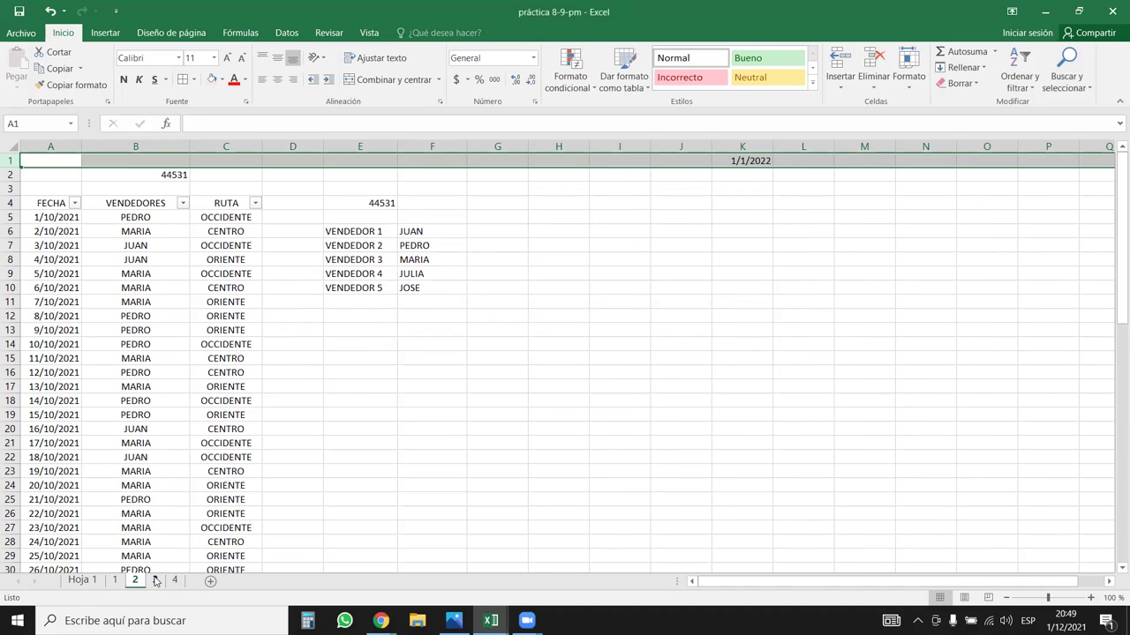
{"action": "left_click", "coordinate": [155, 581]}
{"action": "left_click", "coordinate": [802, 348]}
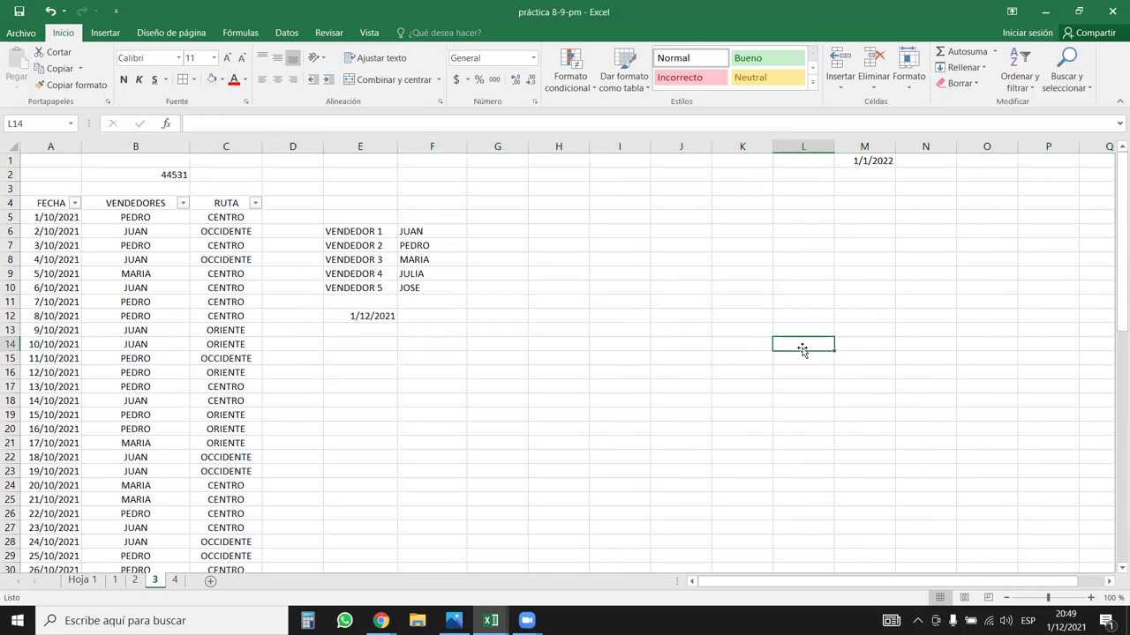